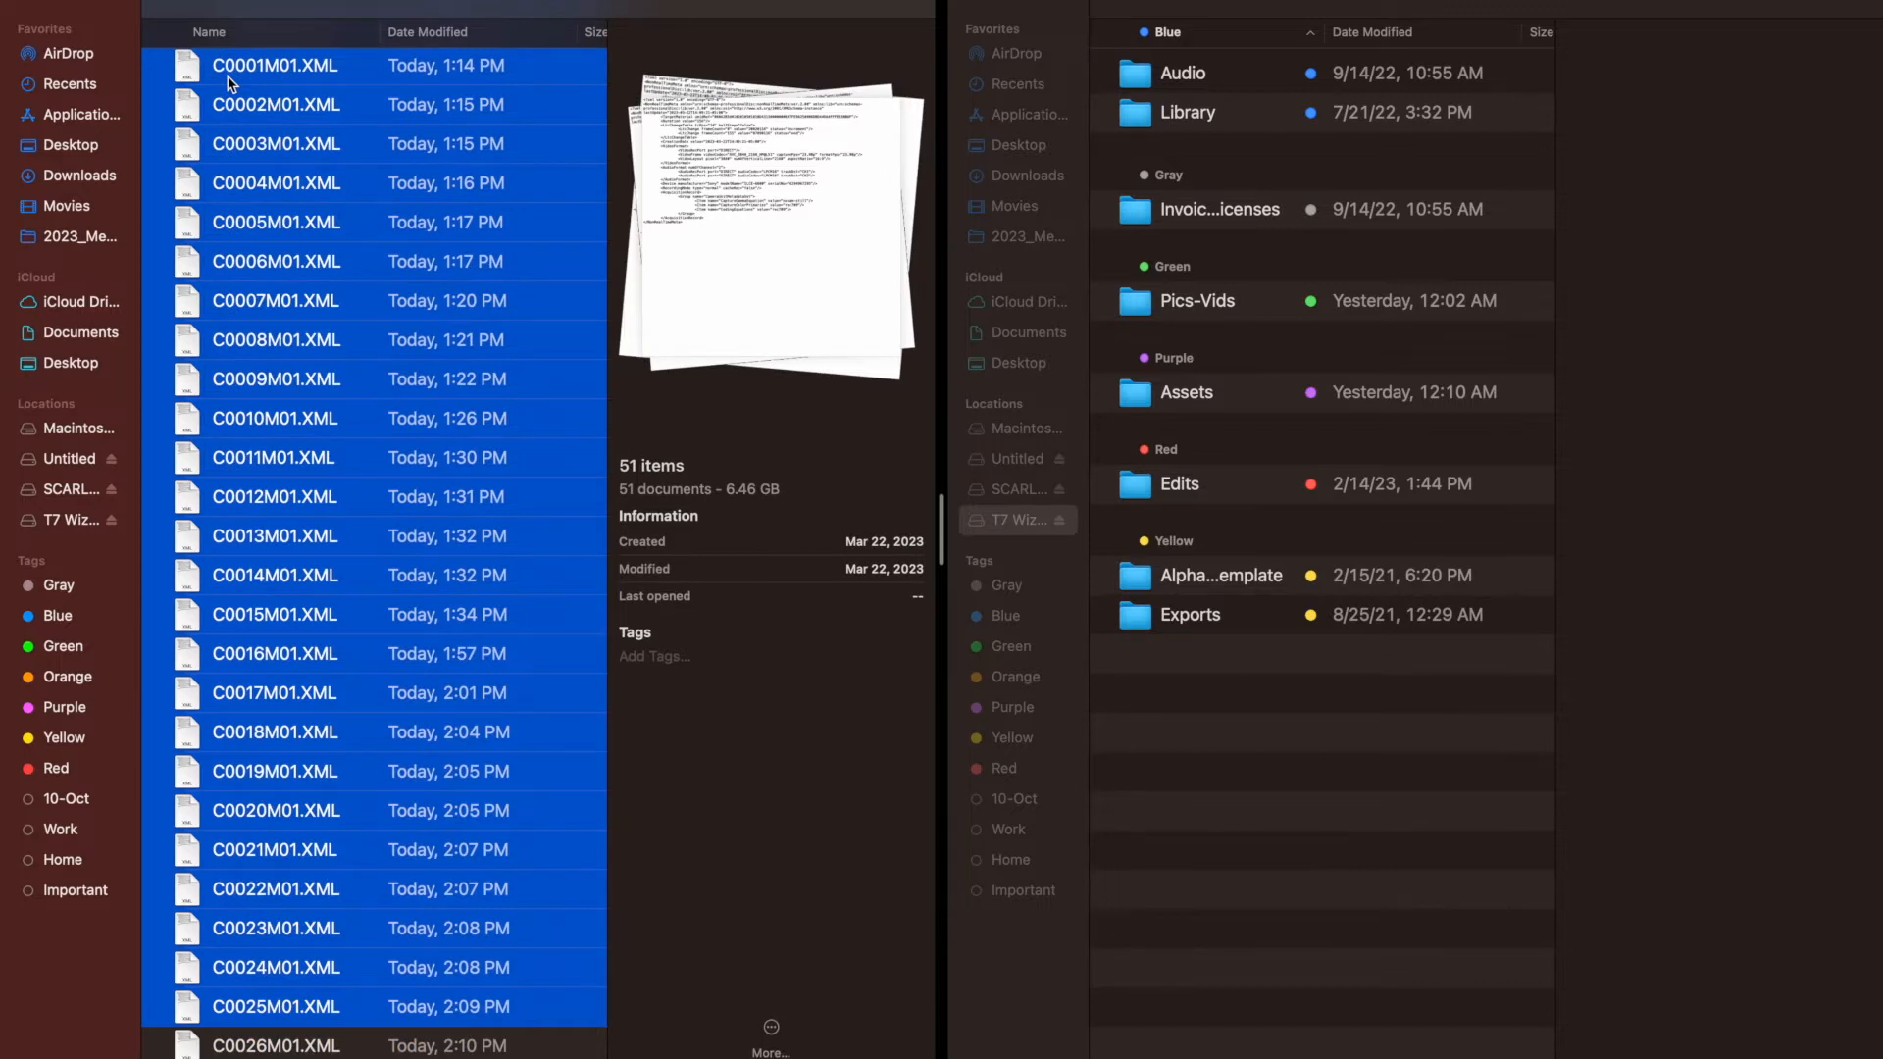
Reduce the camera card selection to only the MP4 clips, leaving out all of the XML files
key("shift+Up")
key("shift+Up")
key("shift+Up")
key("shift+Up")
key("shift+Up")
key("shift+Up")
key("shift+Up")
key("shift+Up")
key("shift+Up")
key("shift+Up")
key("shift+Up")
key("shift+Up")
key("shift+Up")
key("shift+Up")
key("shift+Up")
key("shift+Up")
key("shift+Up")
key("shift+Up")
key("shift+Up")
key("shift+Up")
key("shift+Up")
key("shift+Up")
key("shift+Up")
key("shift+Up")
key("shift+Up")
key("shift+Up")
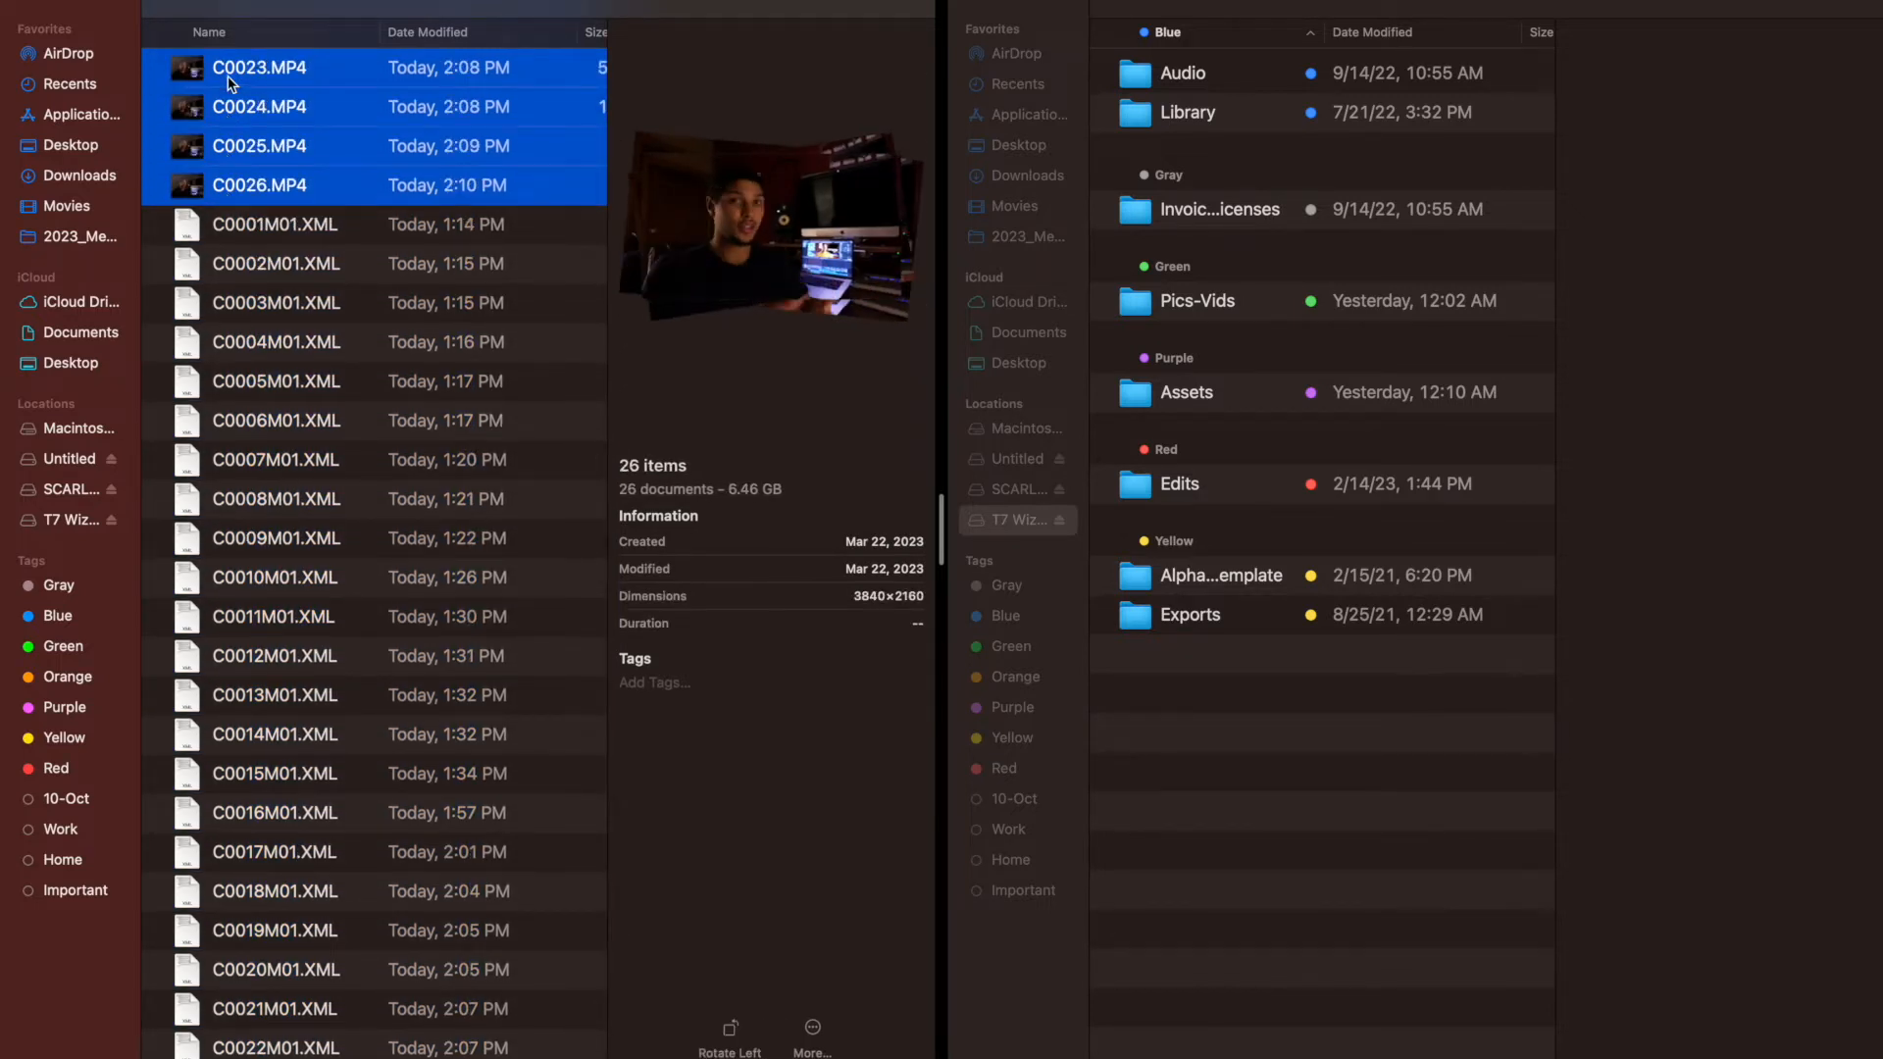
Open the 2023_a6600 camera folder within Pics-Vids, under 02-Videos, on the external drive
left_click(1191, 306)
key("super+Down")
key("Down")
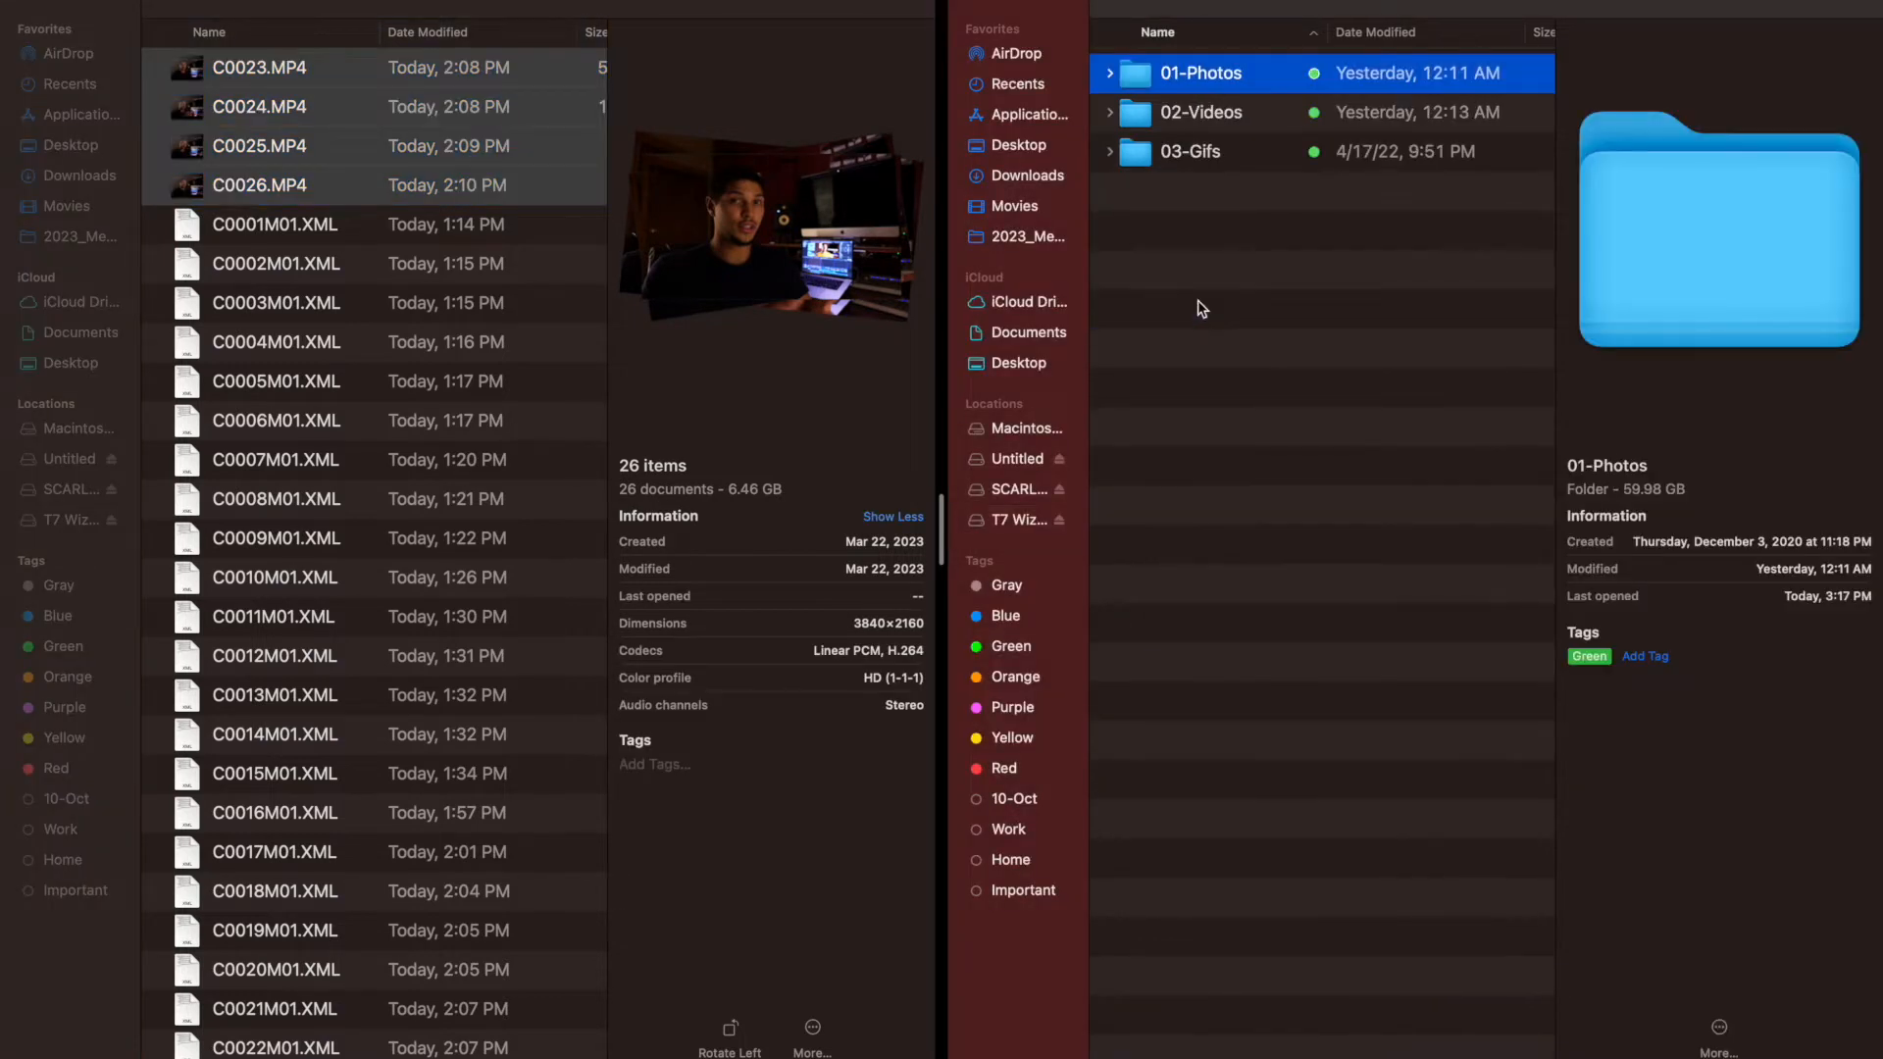
key("Down")
key("super+Down")
key("Down")
key("super+Down")
key("Down")
key("Down")
key("Down")
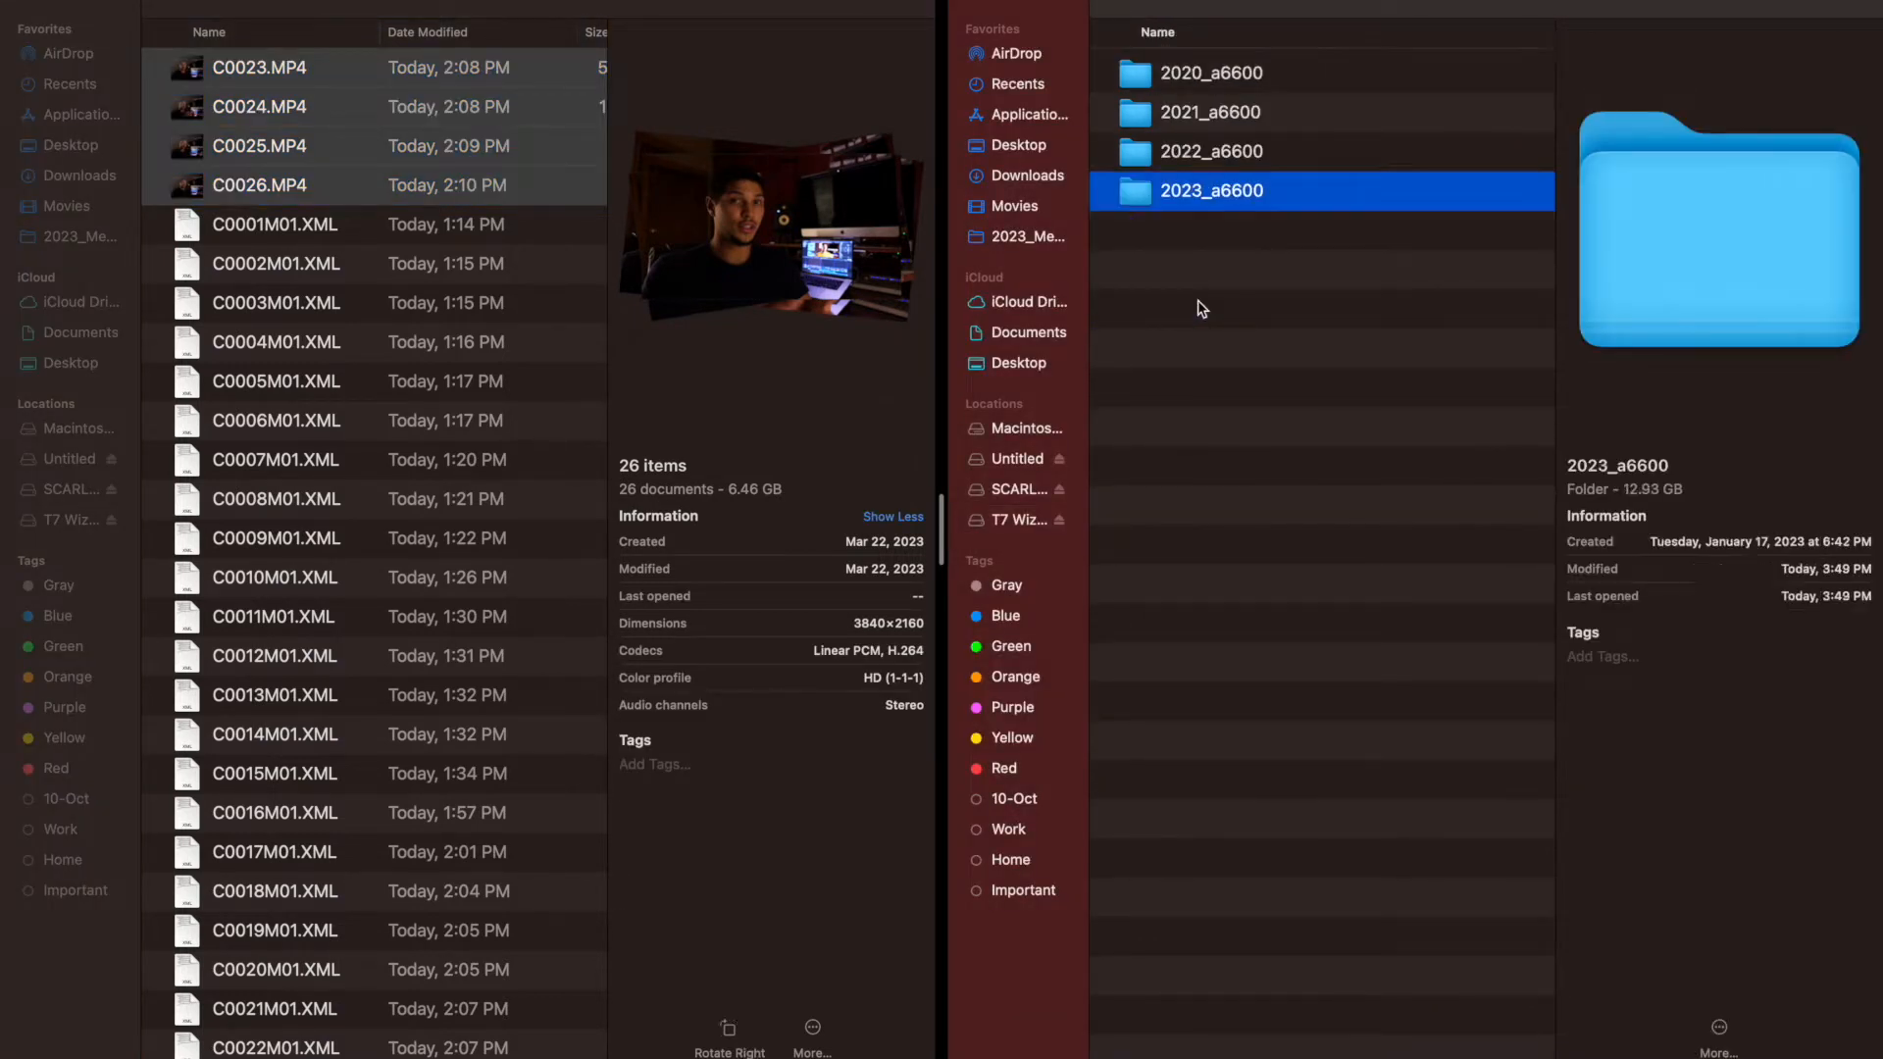
key("super+Down")
Create a folder named 2023_FCPX_Workflow_Tutorial_a6600 inside 2023_a6600
key("shift+super+n")
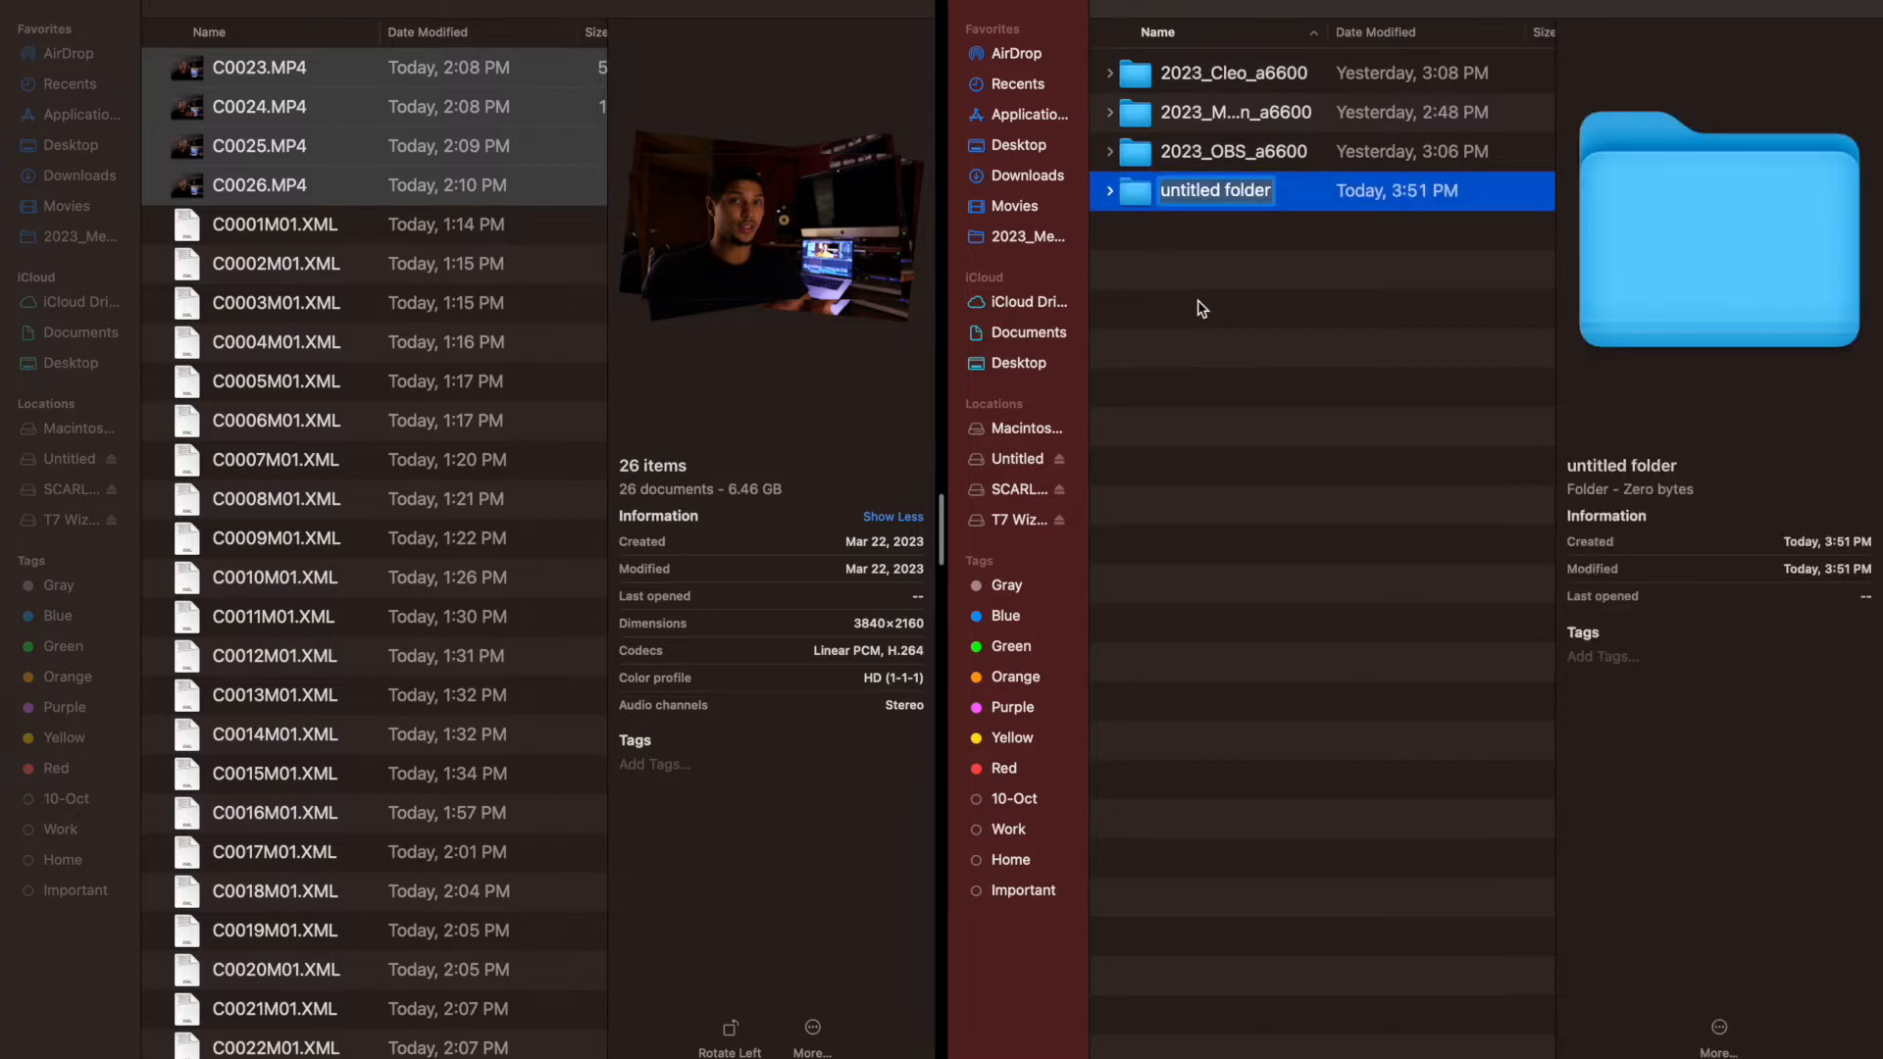
type("2023_FCPX_Workflow_Tutorial_a6600")
key("Return")
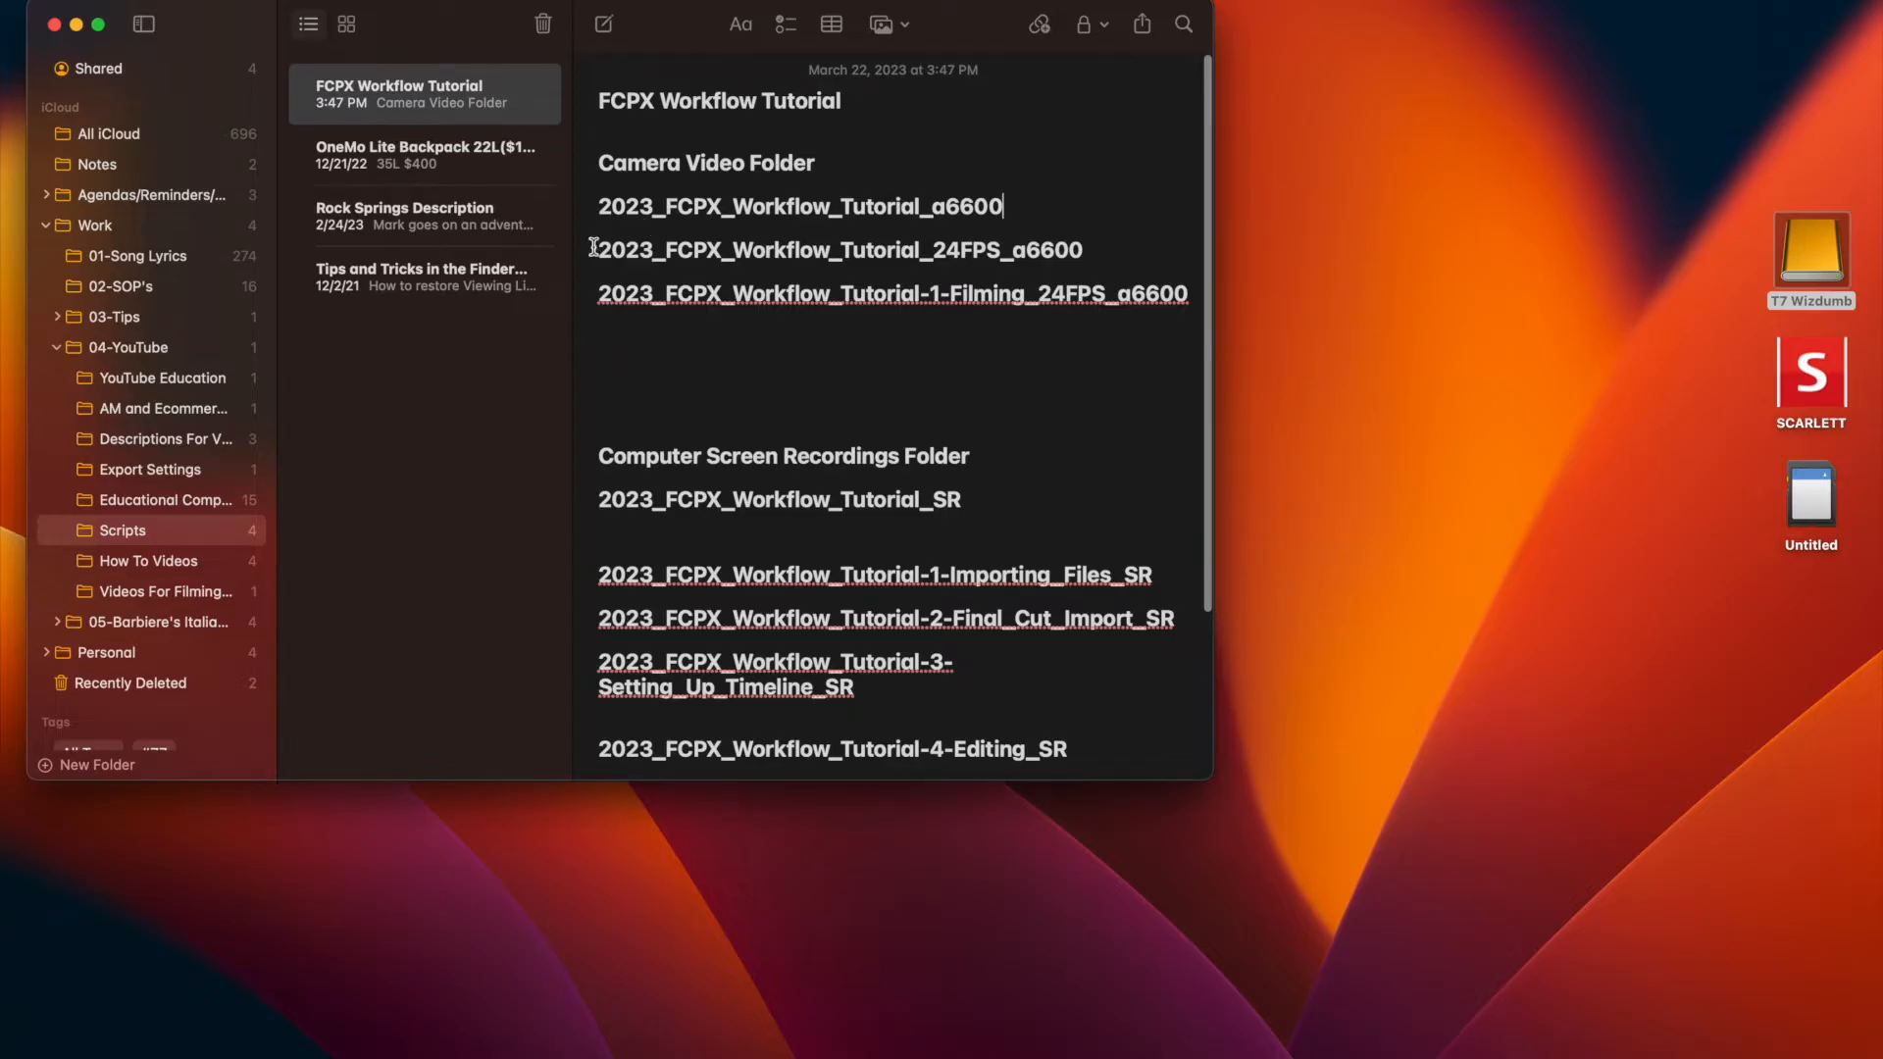
Copy the name 2023_FCPX_Workflow_Tutorial_24FPS_a6600 from the note and create a subfolder with it inside the new project folder
triple_click(594, 248)
key("super+c")
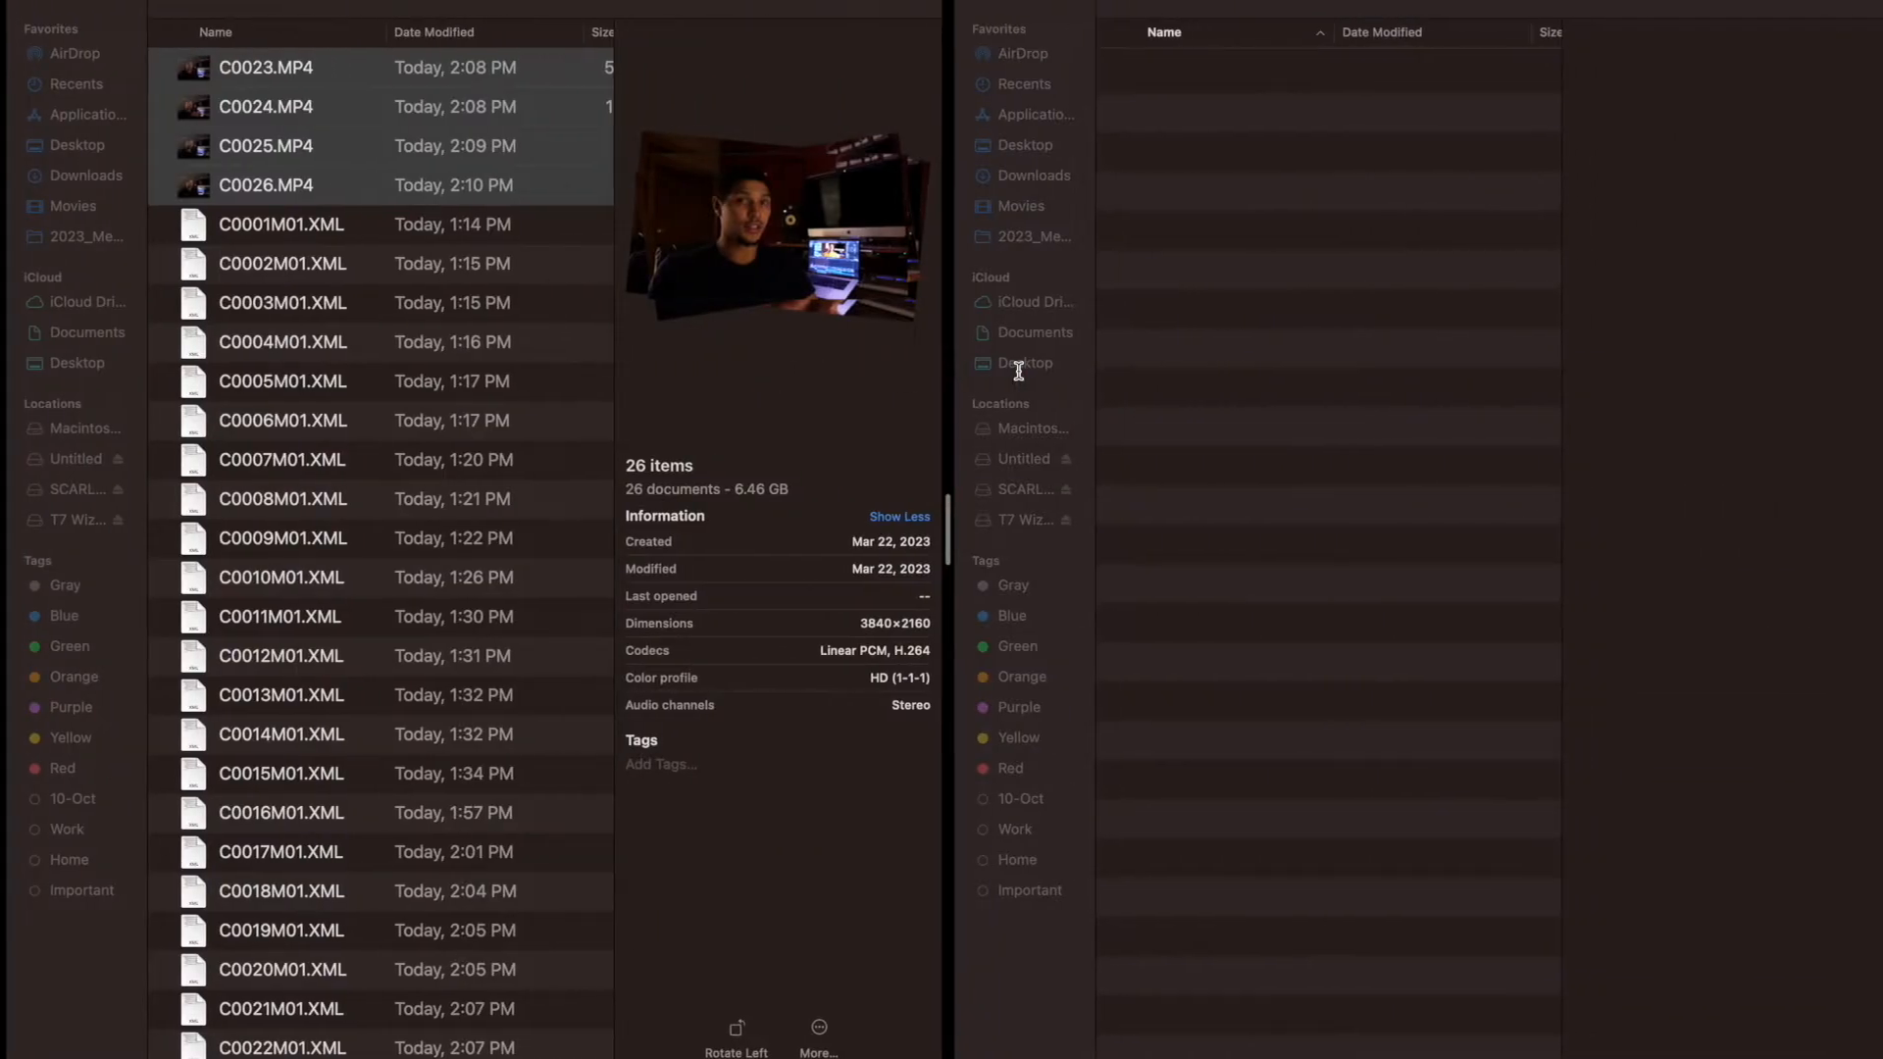
left_click(1248, 331)
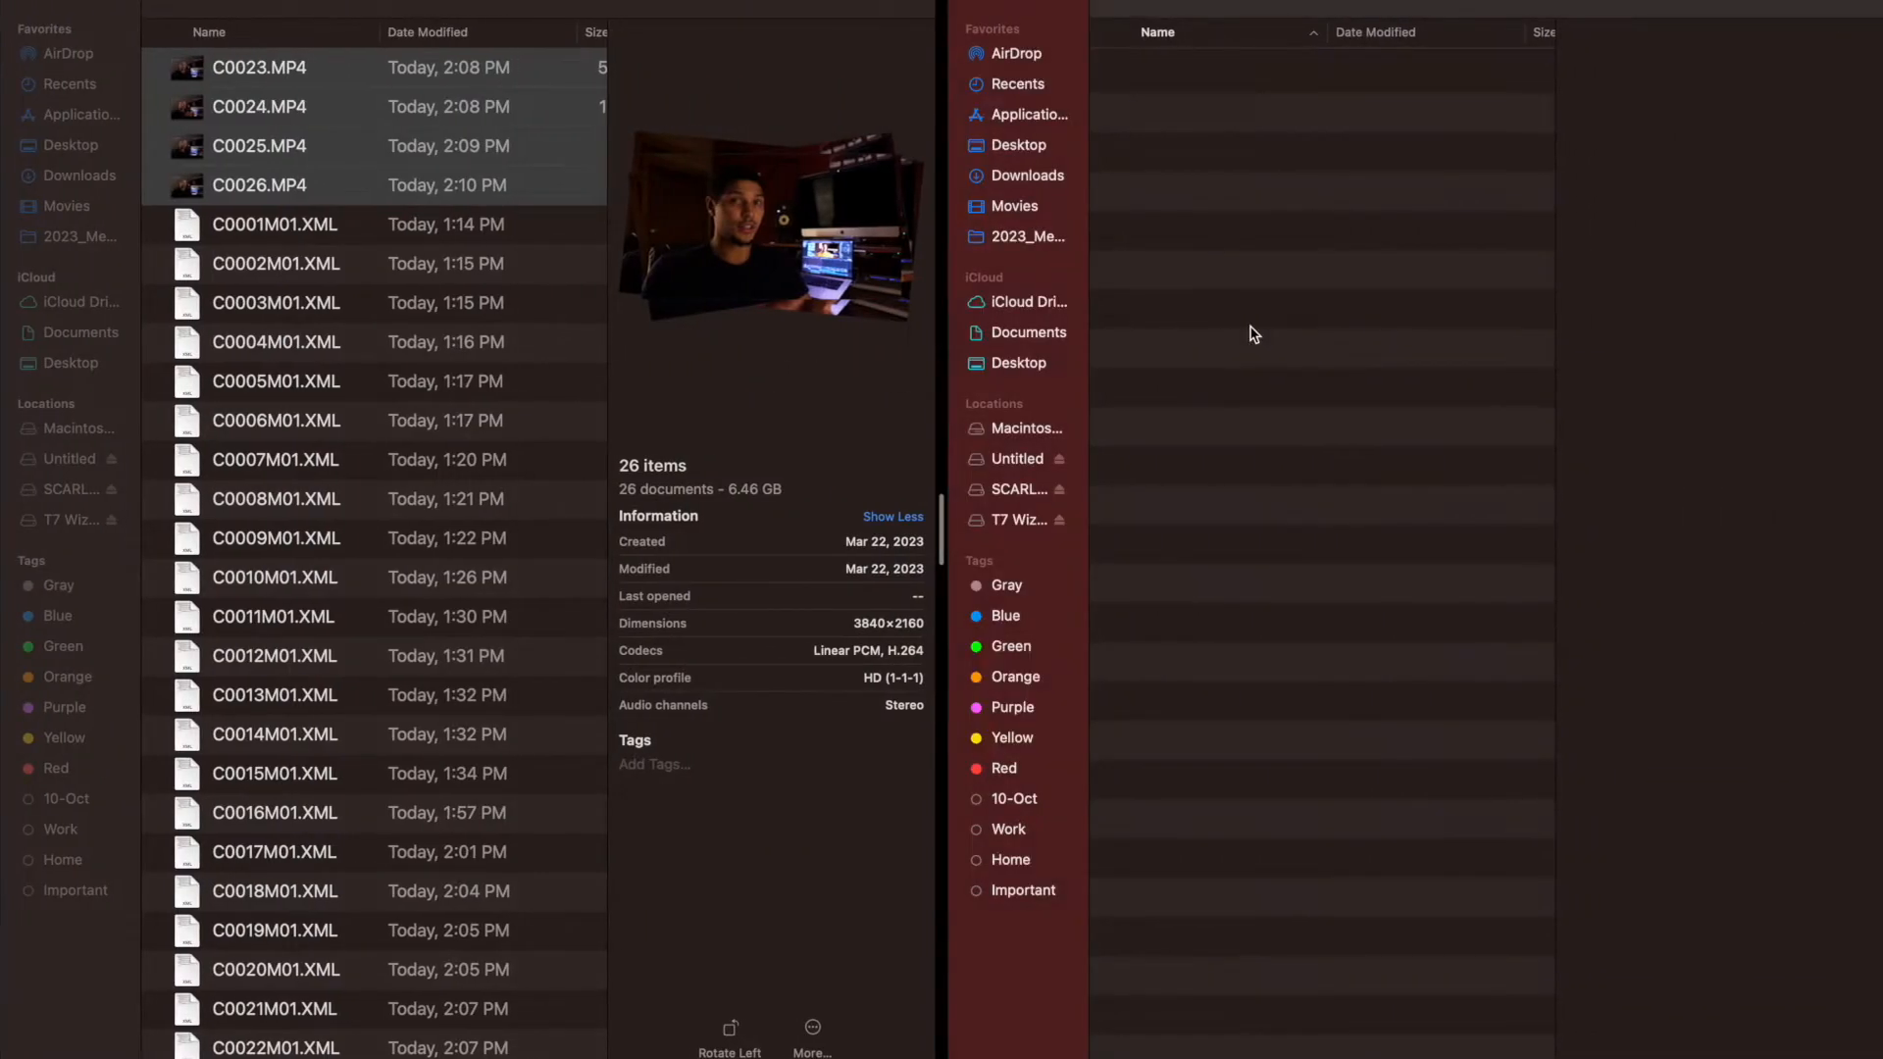
key("super+shift+n")
key("super+v")
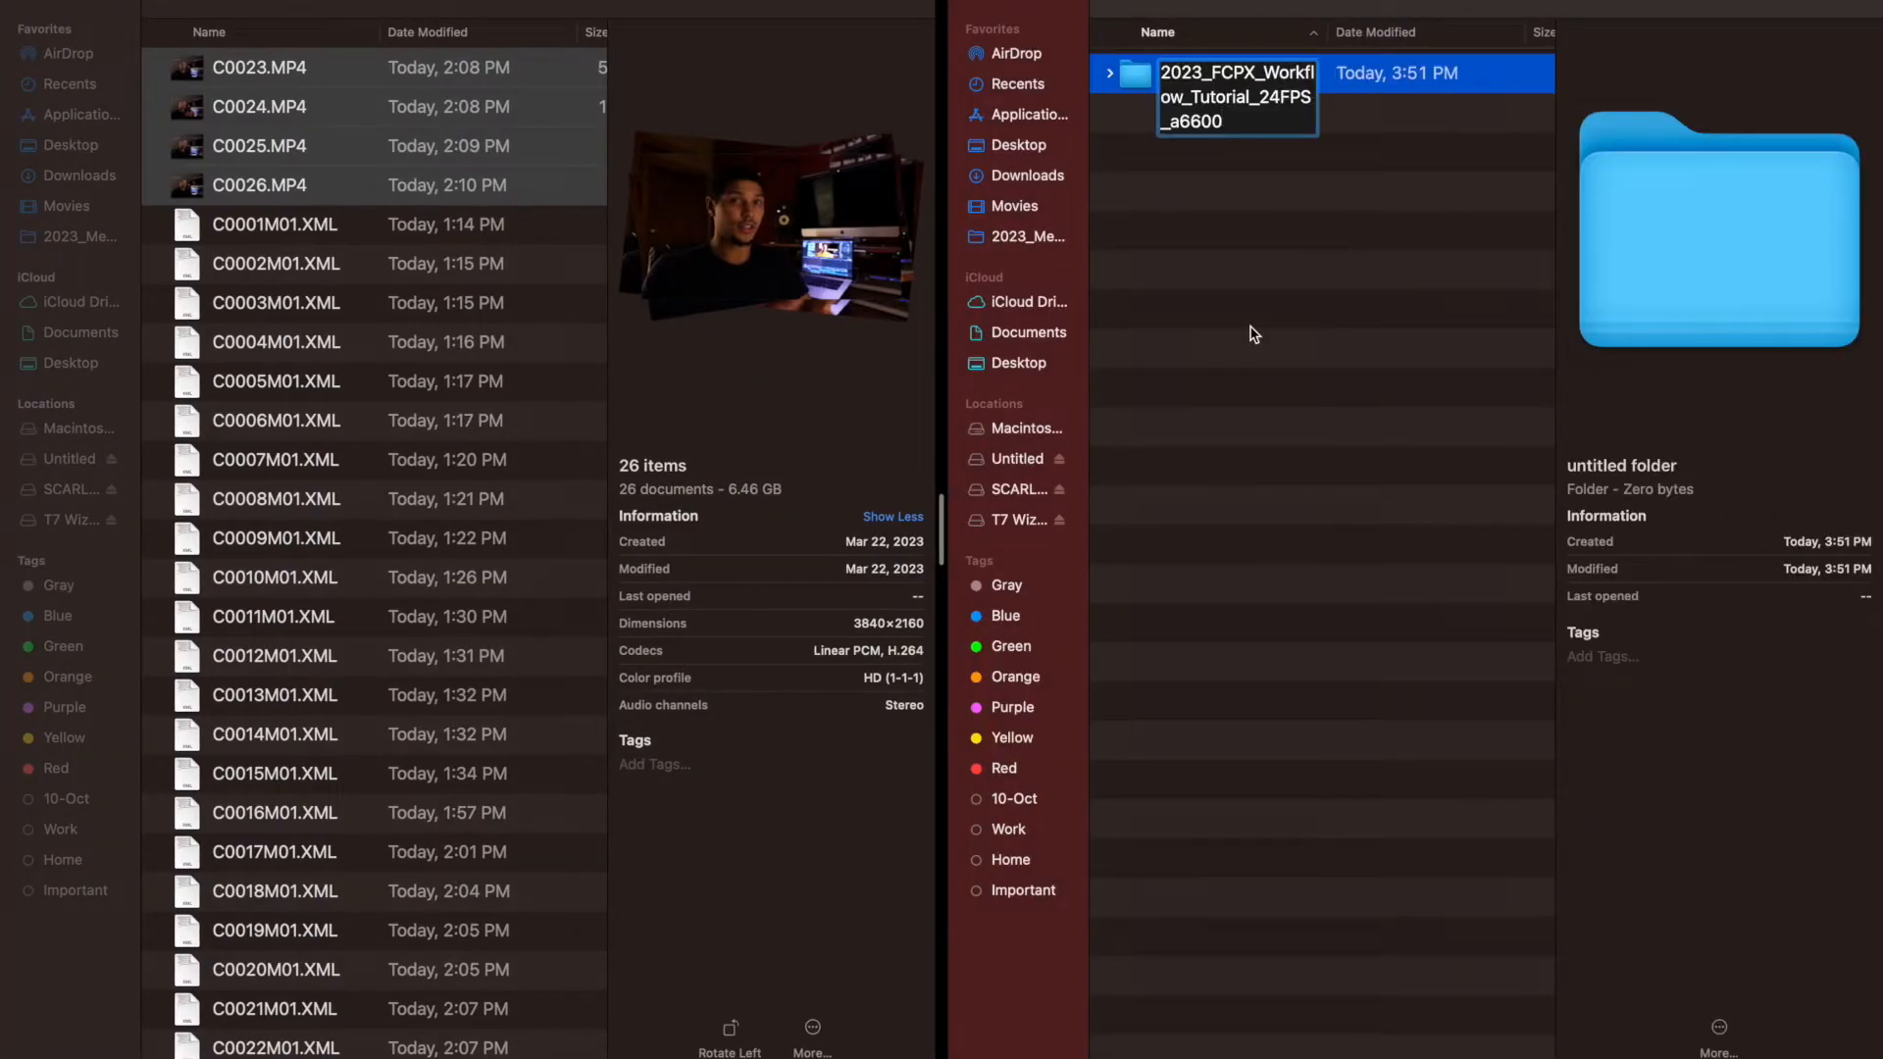
key("Return")
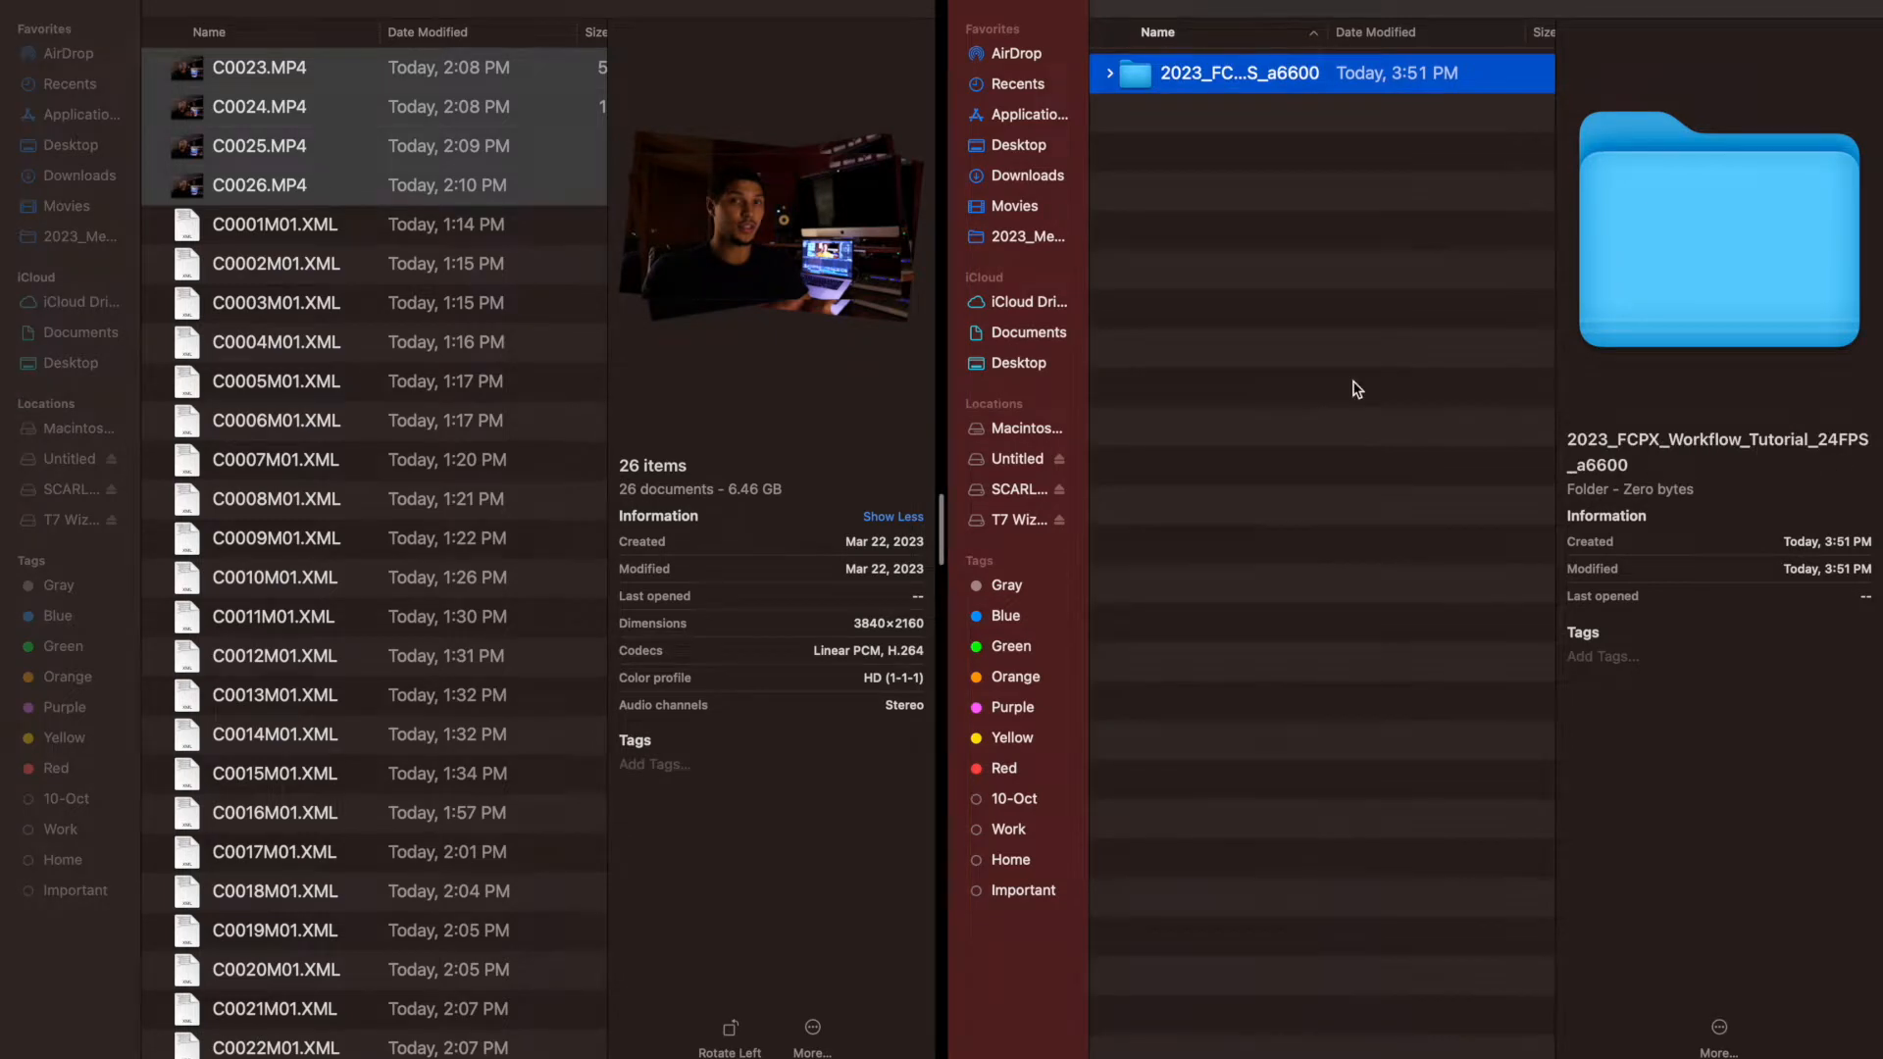
Copy 2023_FCPX_Workflow_Tutorial-1-Filming_24FPS_a6600 from the note and create a folder with that name inside the 24FPS folder
left_click_drag(600, 293, 1188, 294)
key("super+c")
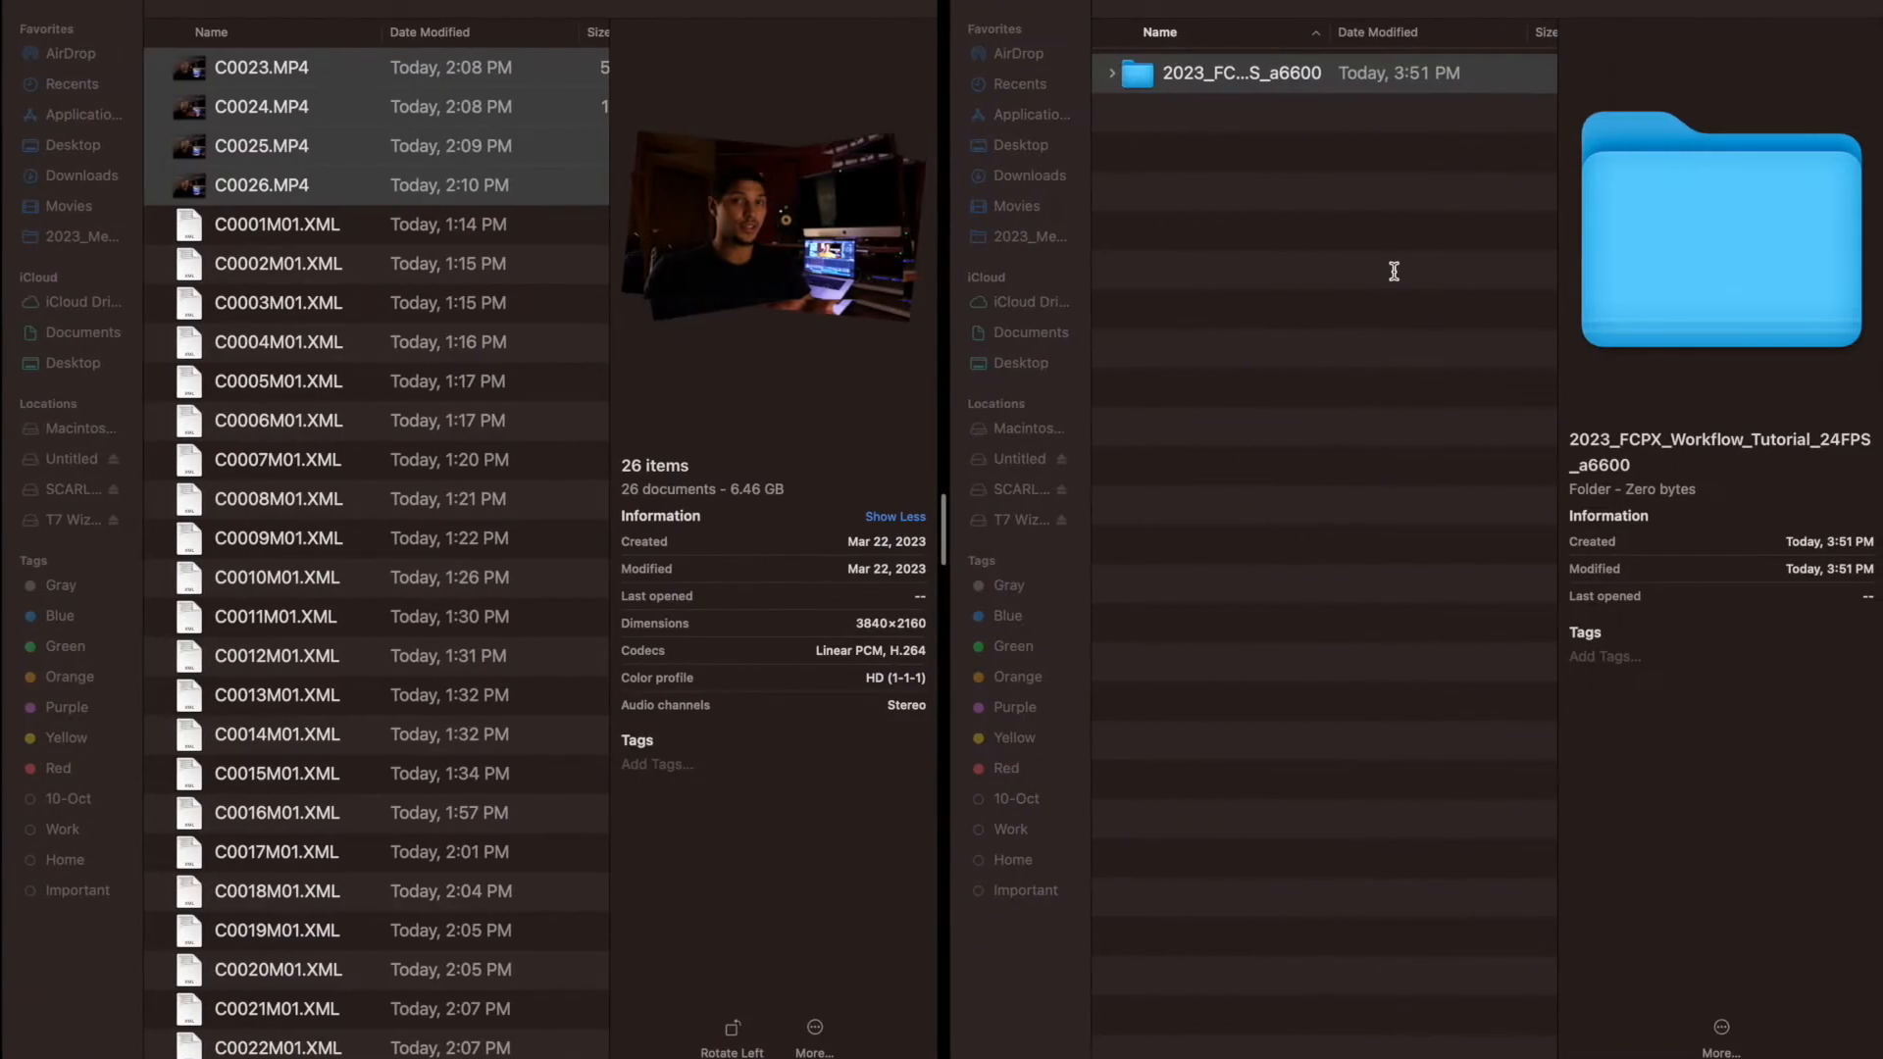
left_click(1303, 278)
key("super+z")
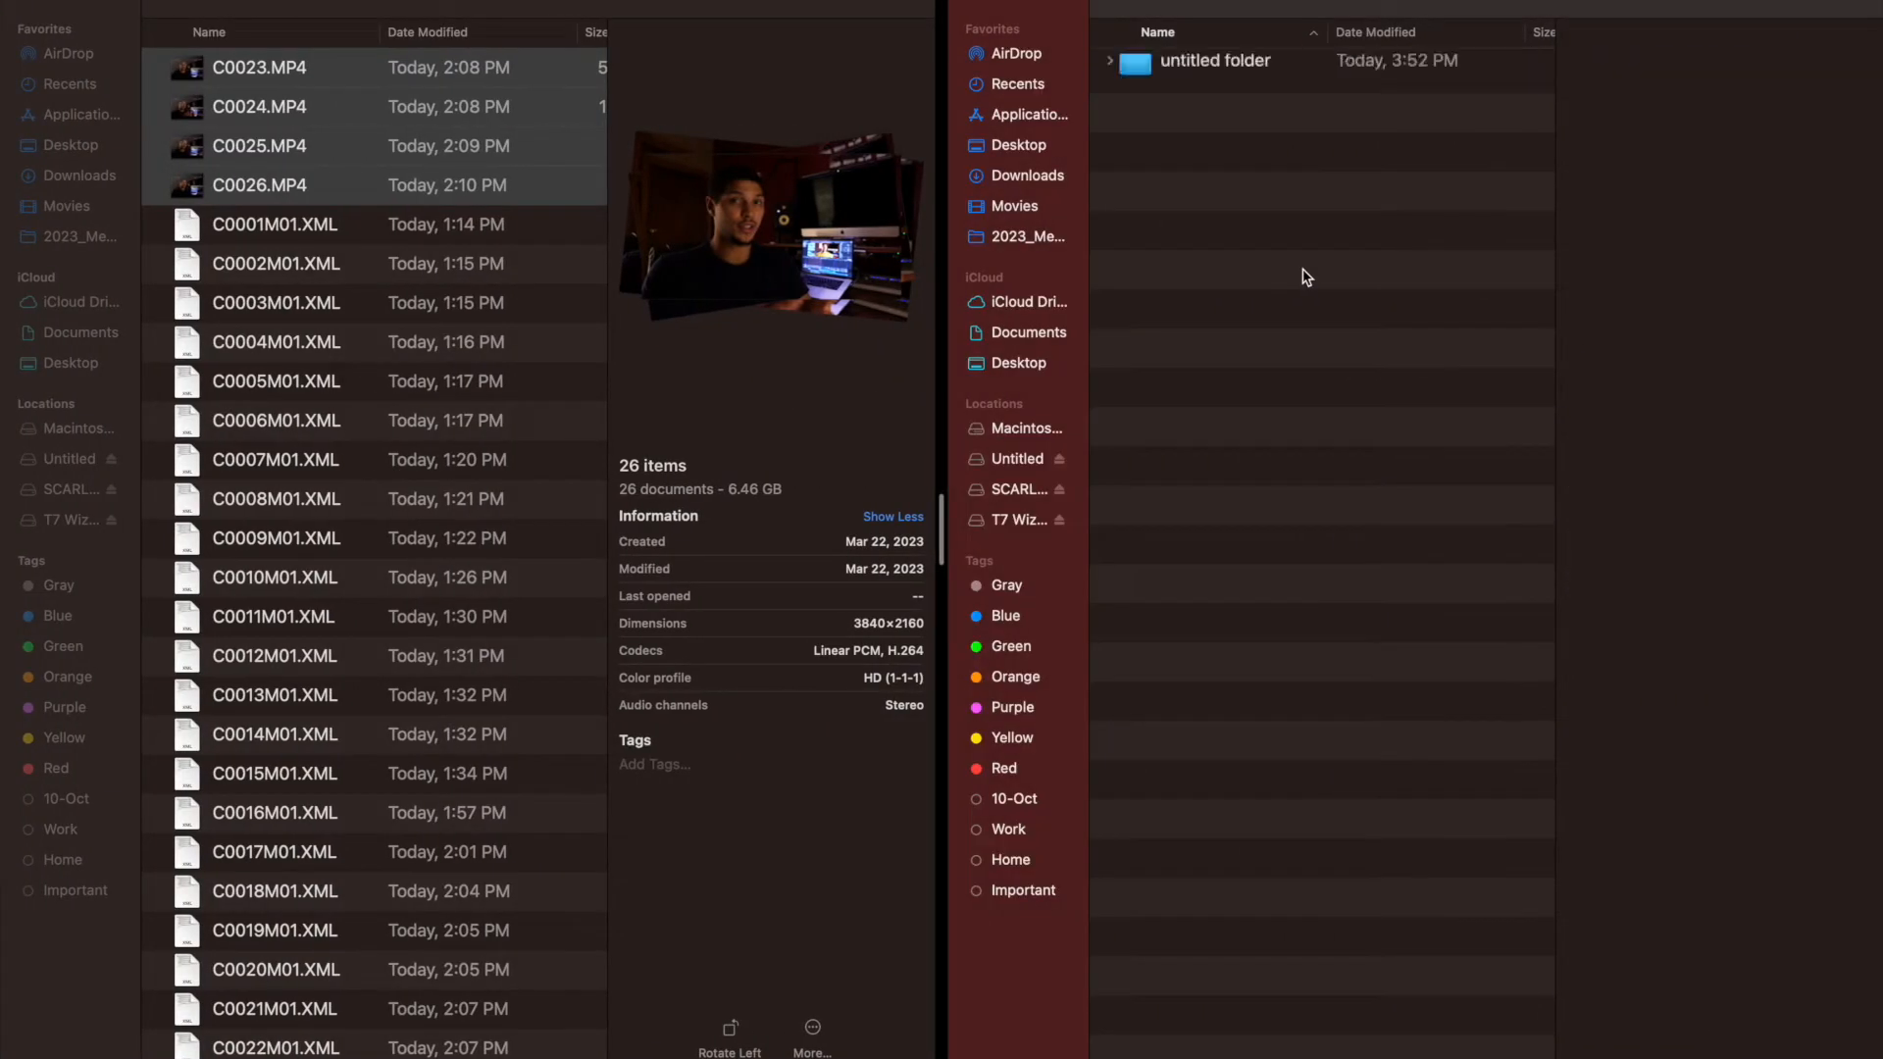
key("Return")
key("super+v")
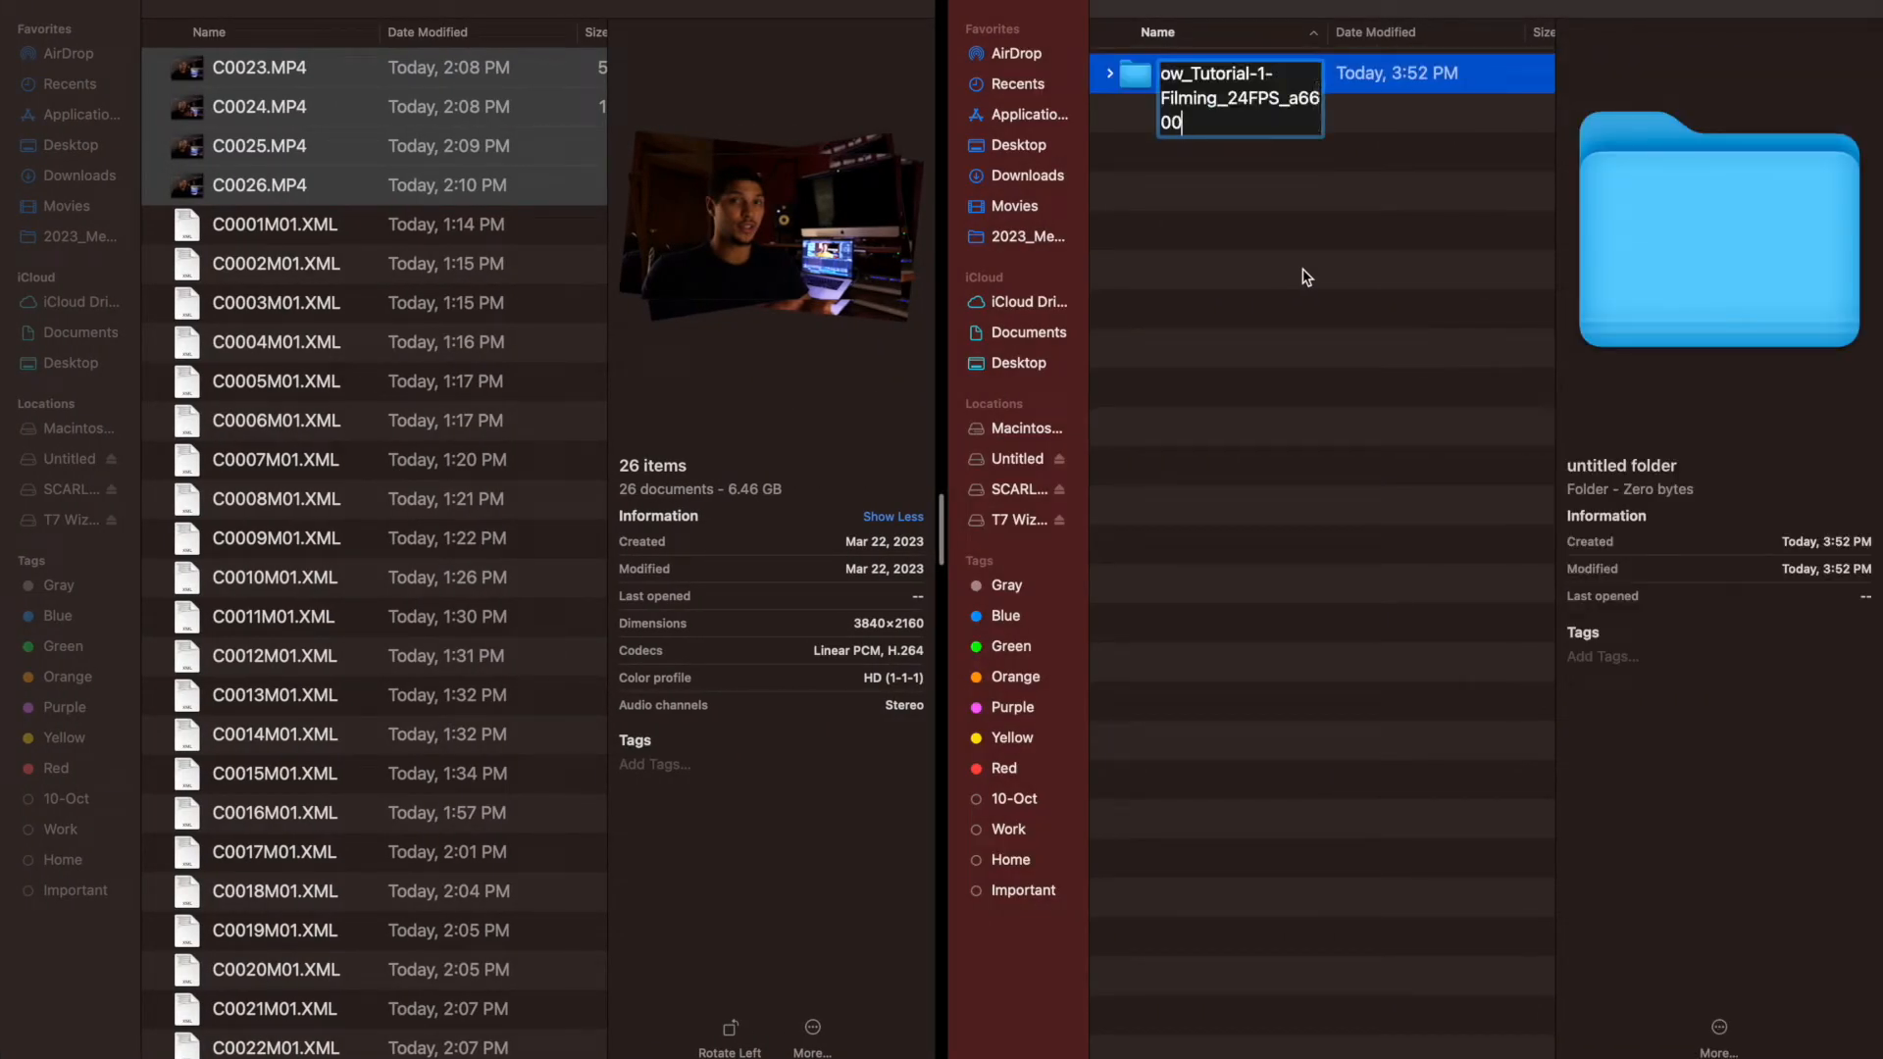
key("Return")
Open the new Filming folder and copy the selected MP4 clips from the camera card into it
key("super+Down")
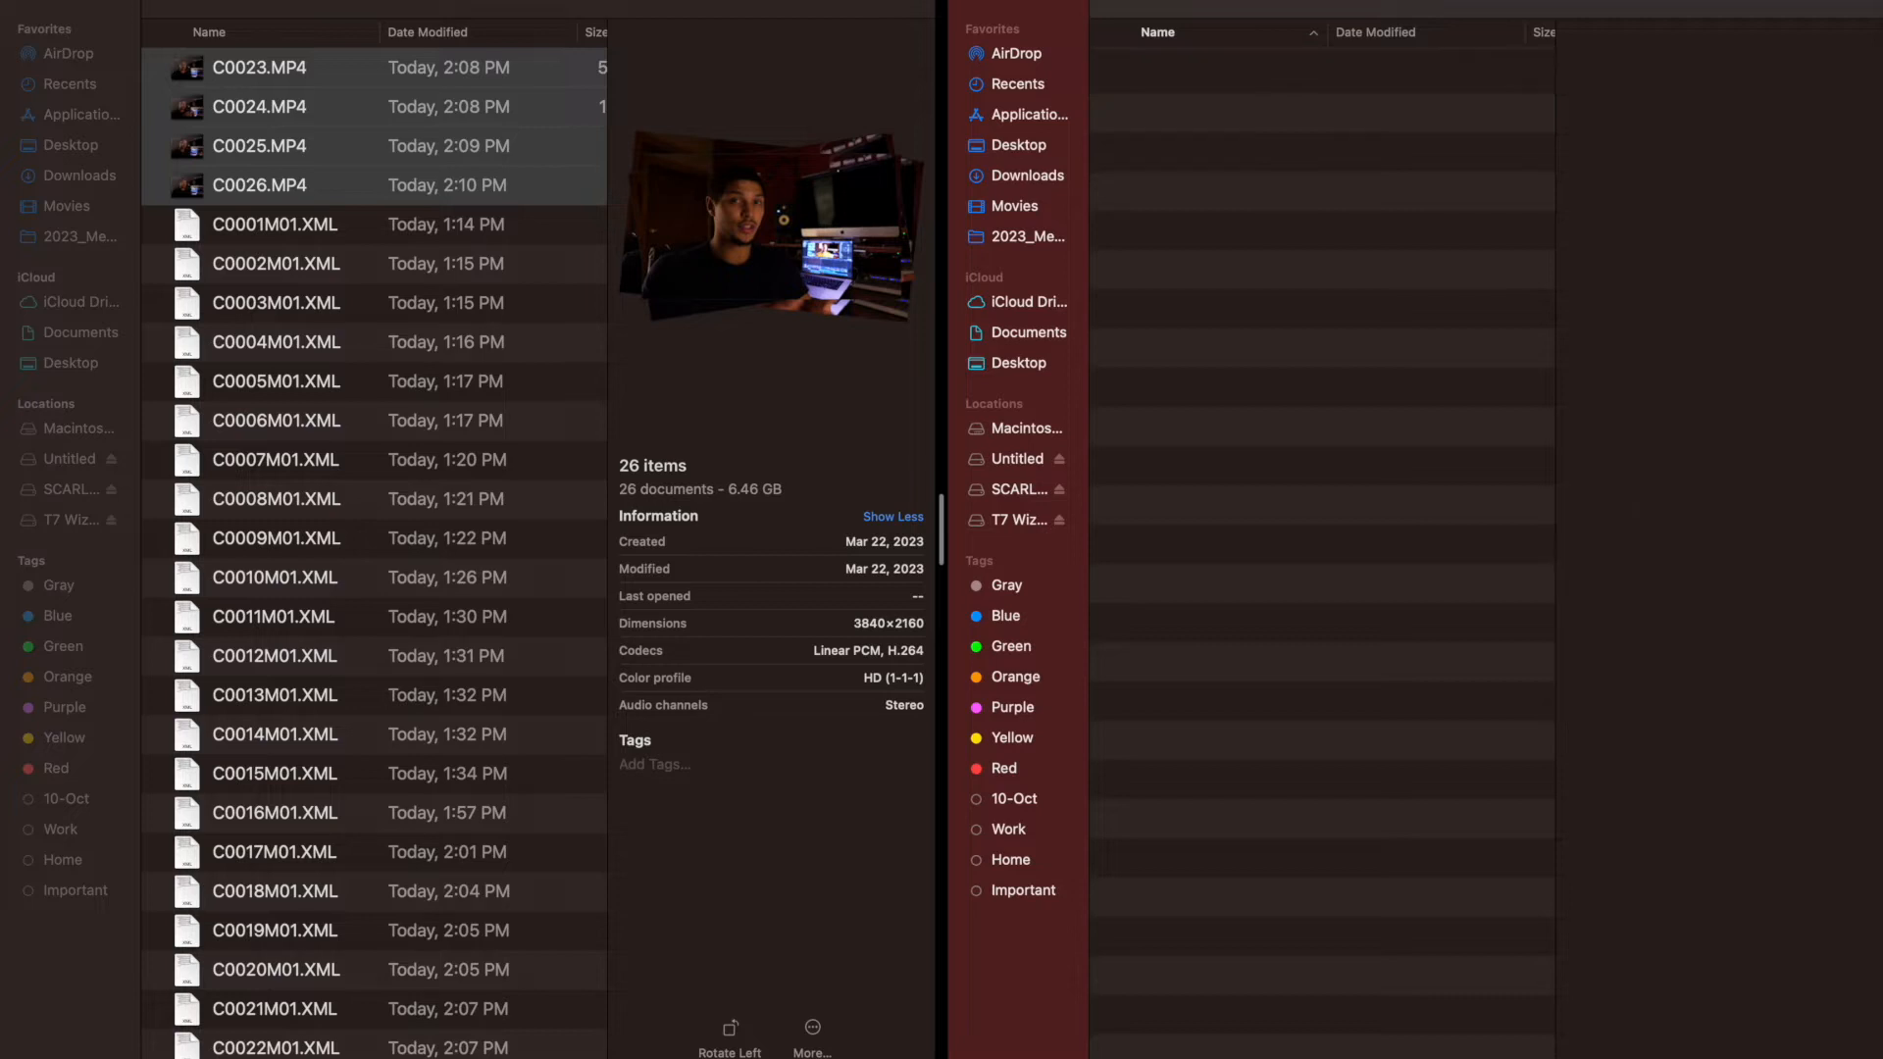
left_click_drag(373, 164, 1224, 349)
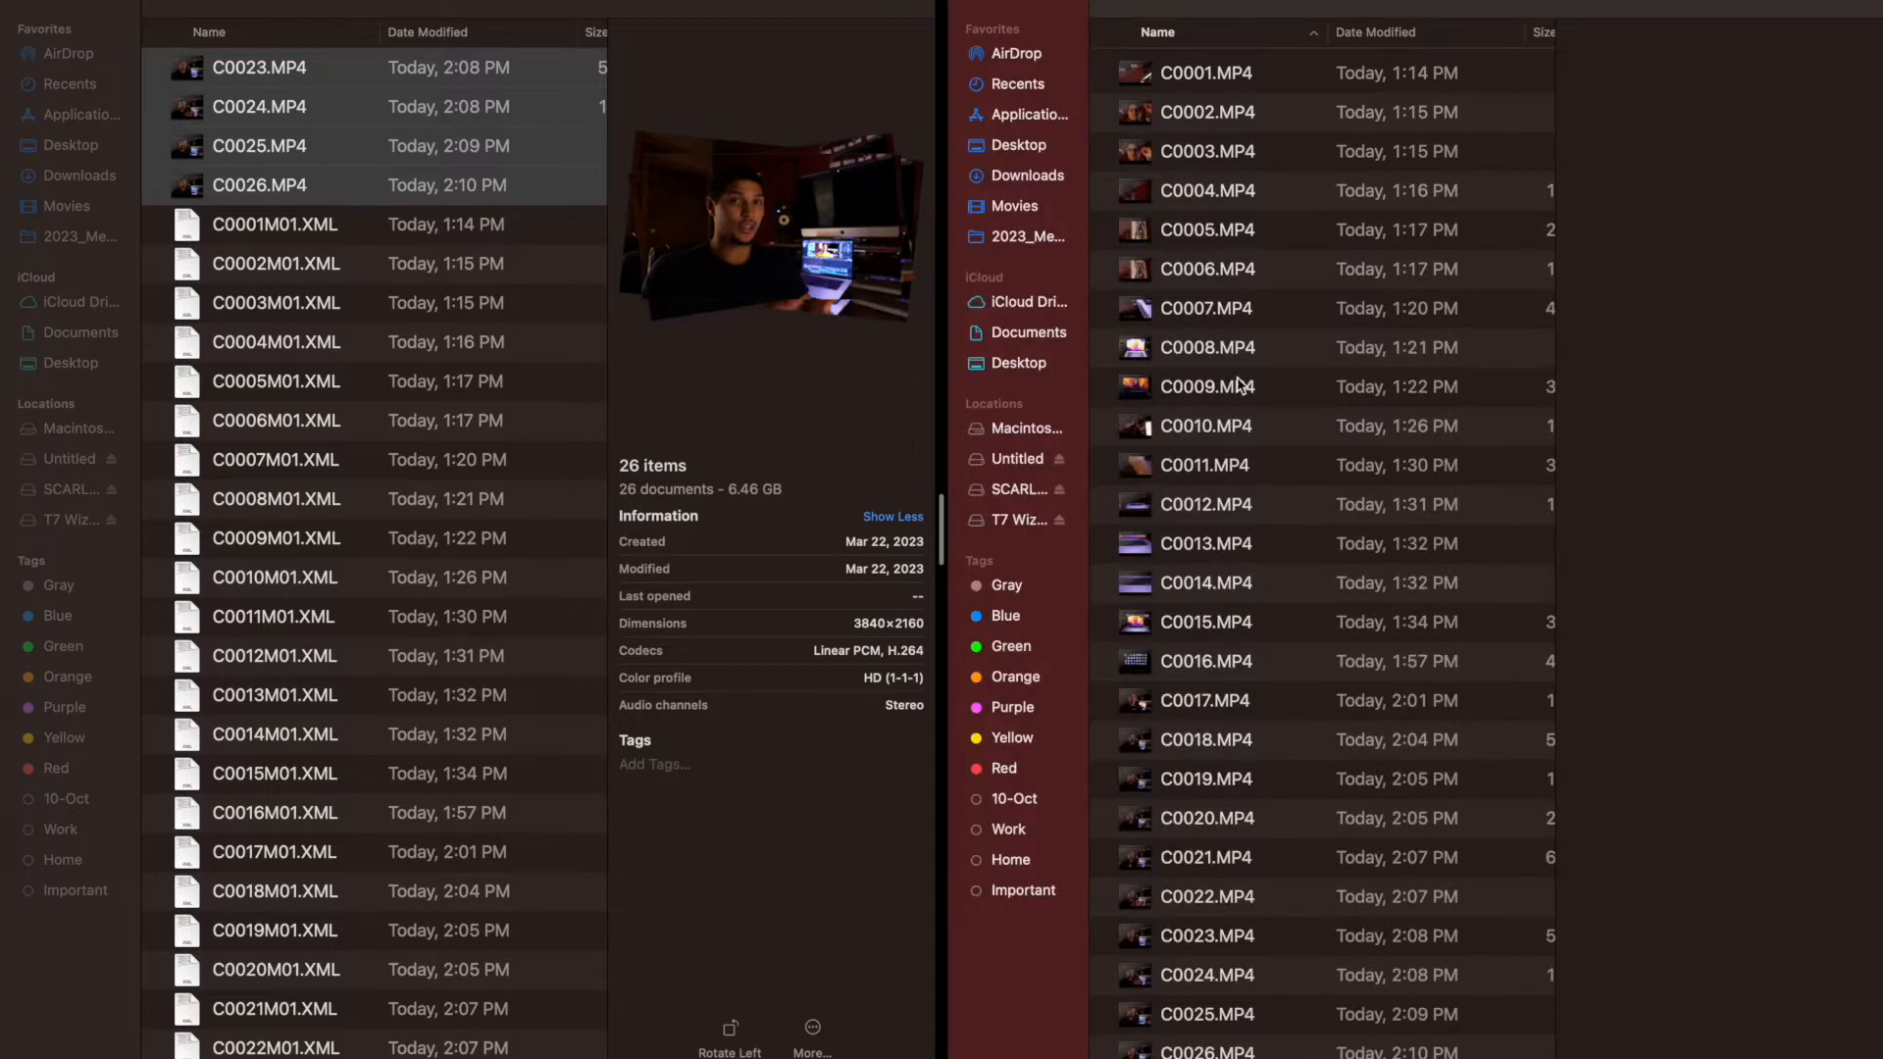
scroll(1240, 384, "up", 3)
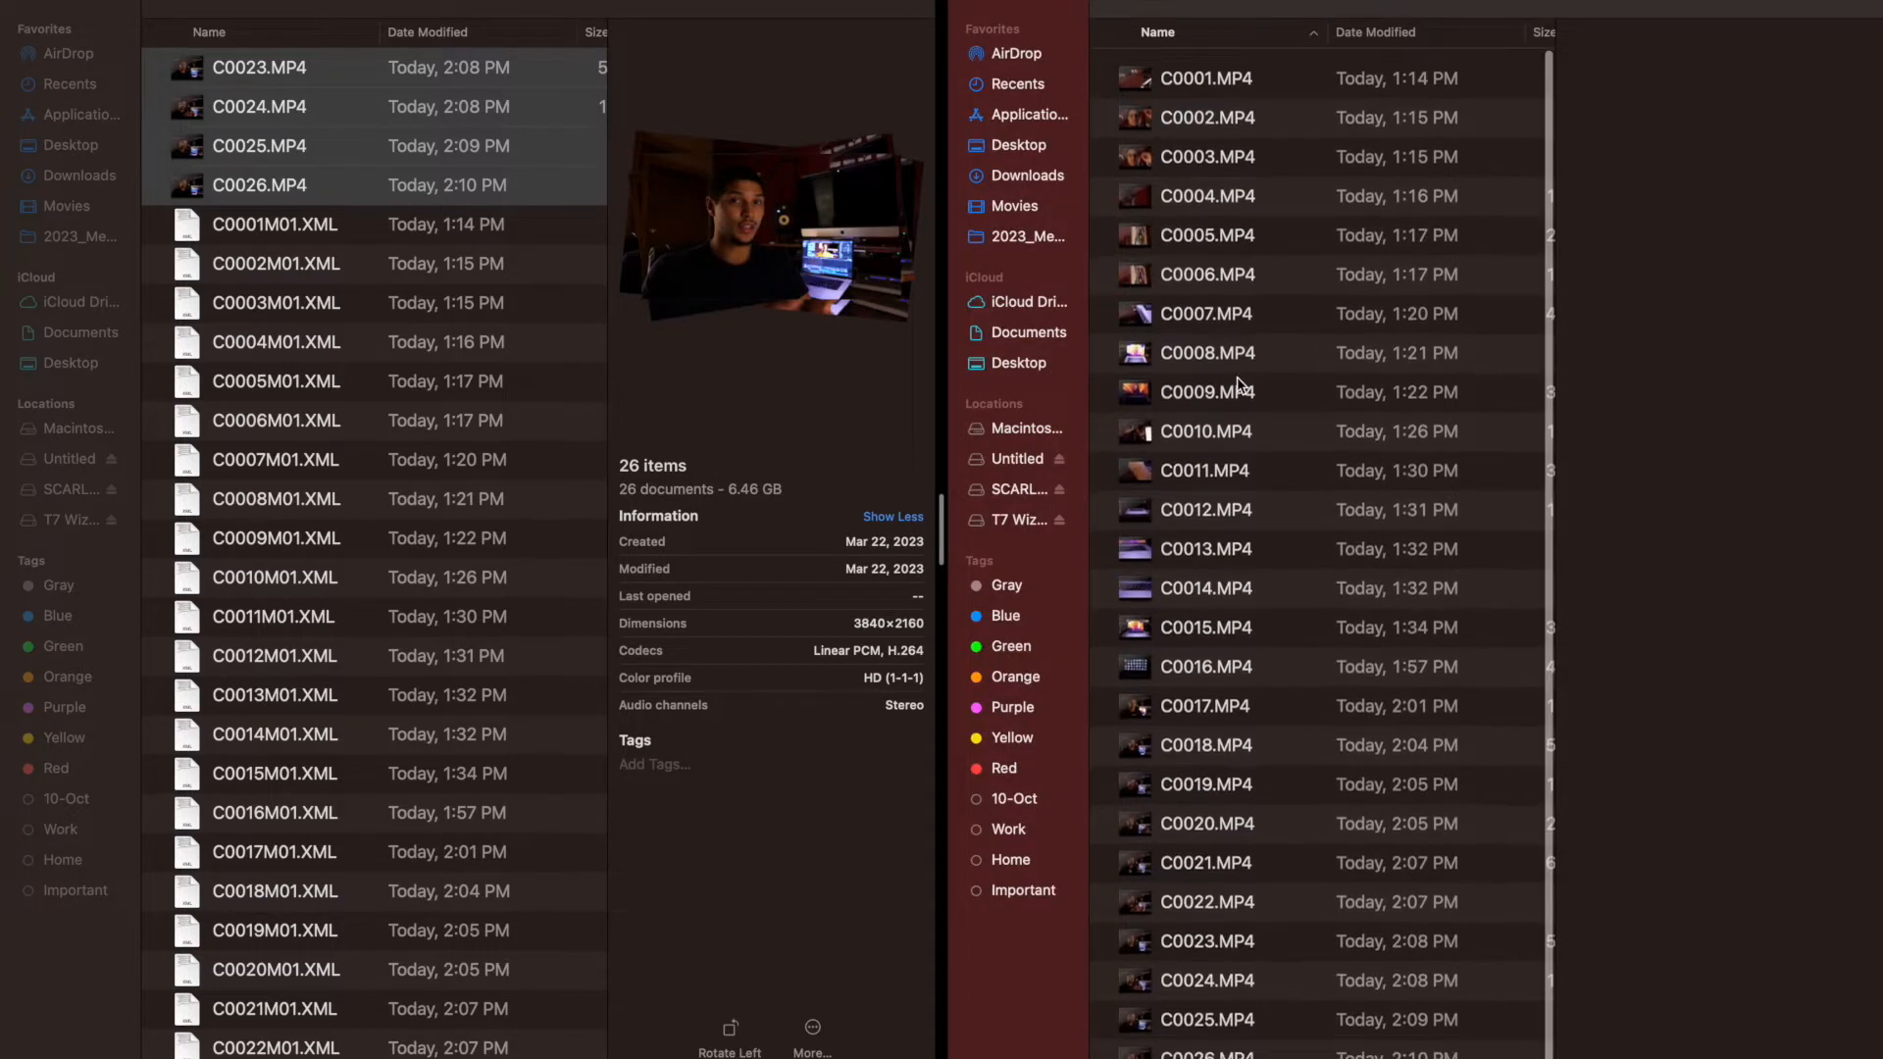
Sort the copied clips by date modified and batch-rename them all to 2023_FCPX_Workflow_Tutorial-1-Filming_24FPS_a6600 plus an index starting at 1
left_click(1199, 67)
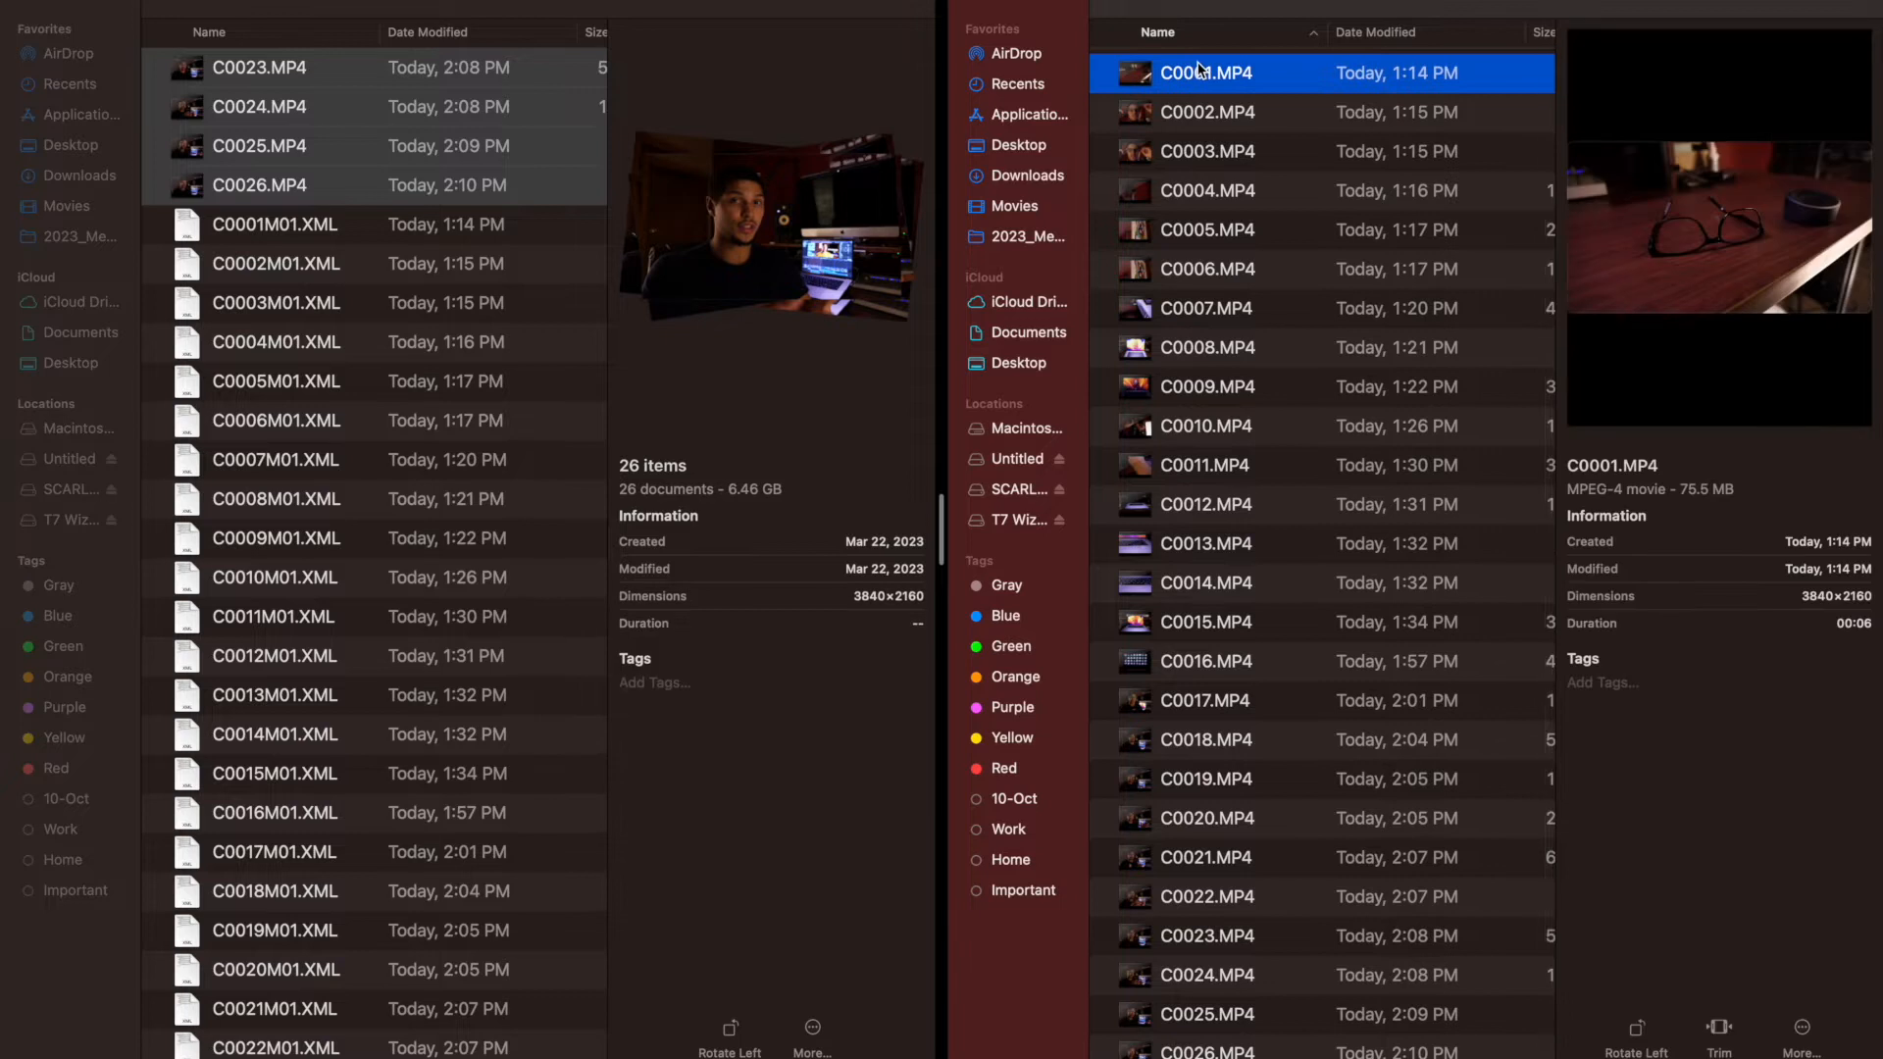
left_click(1464, 32)
key("super+a")
right_click(1246, 97)
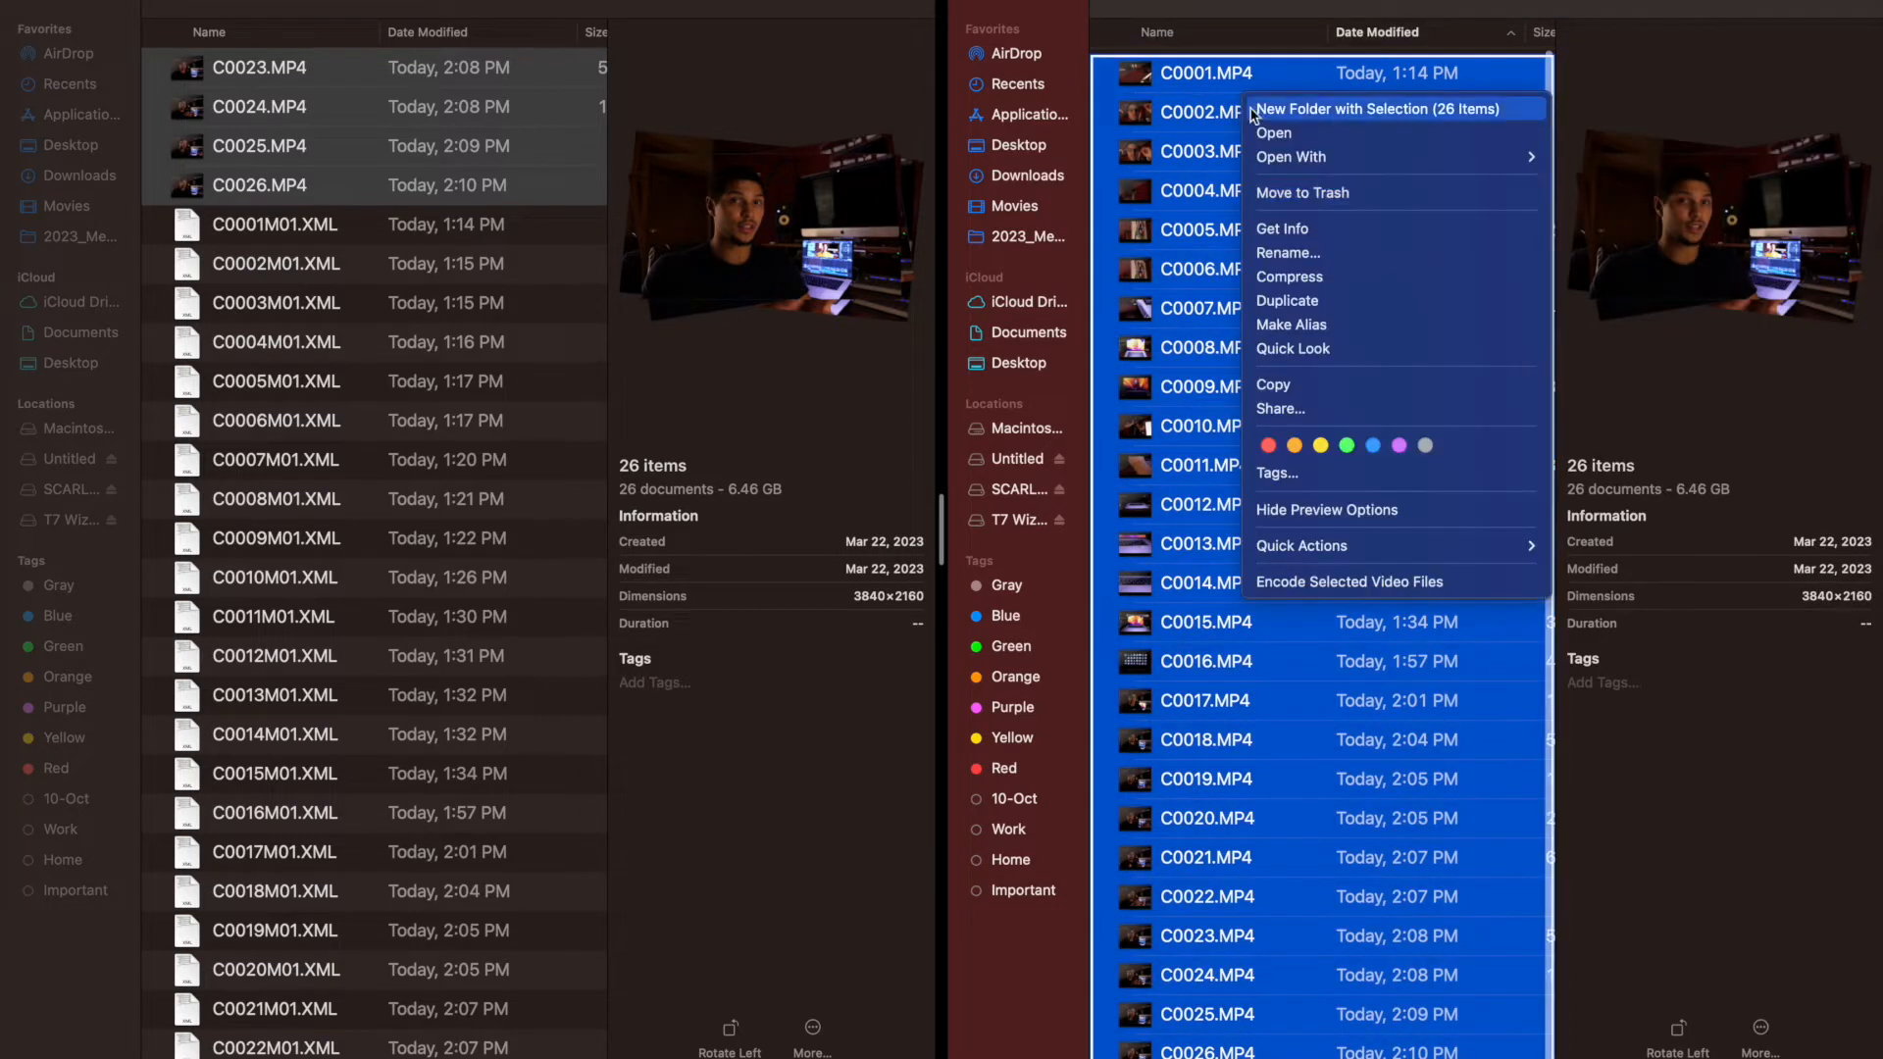
left_click(1291, 253)
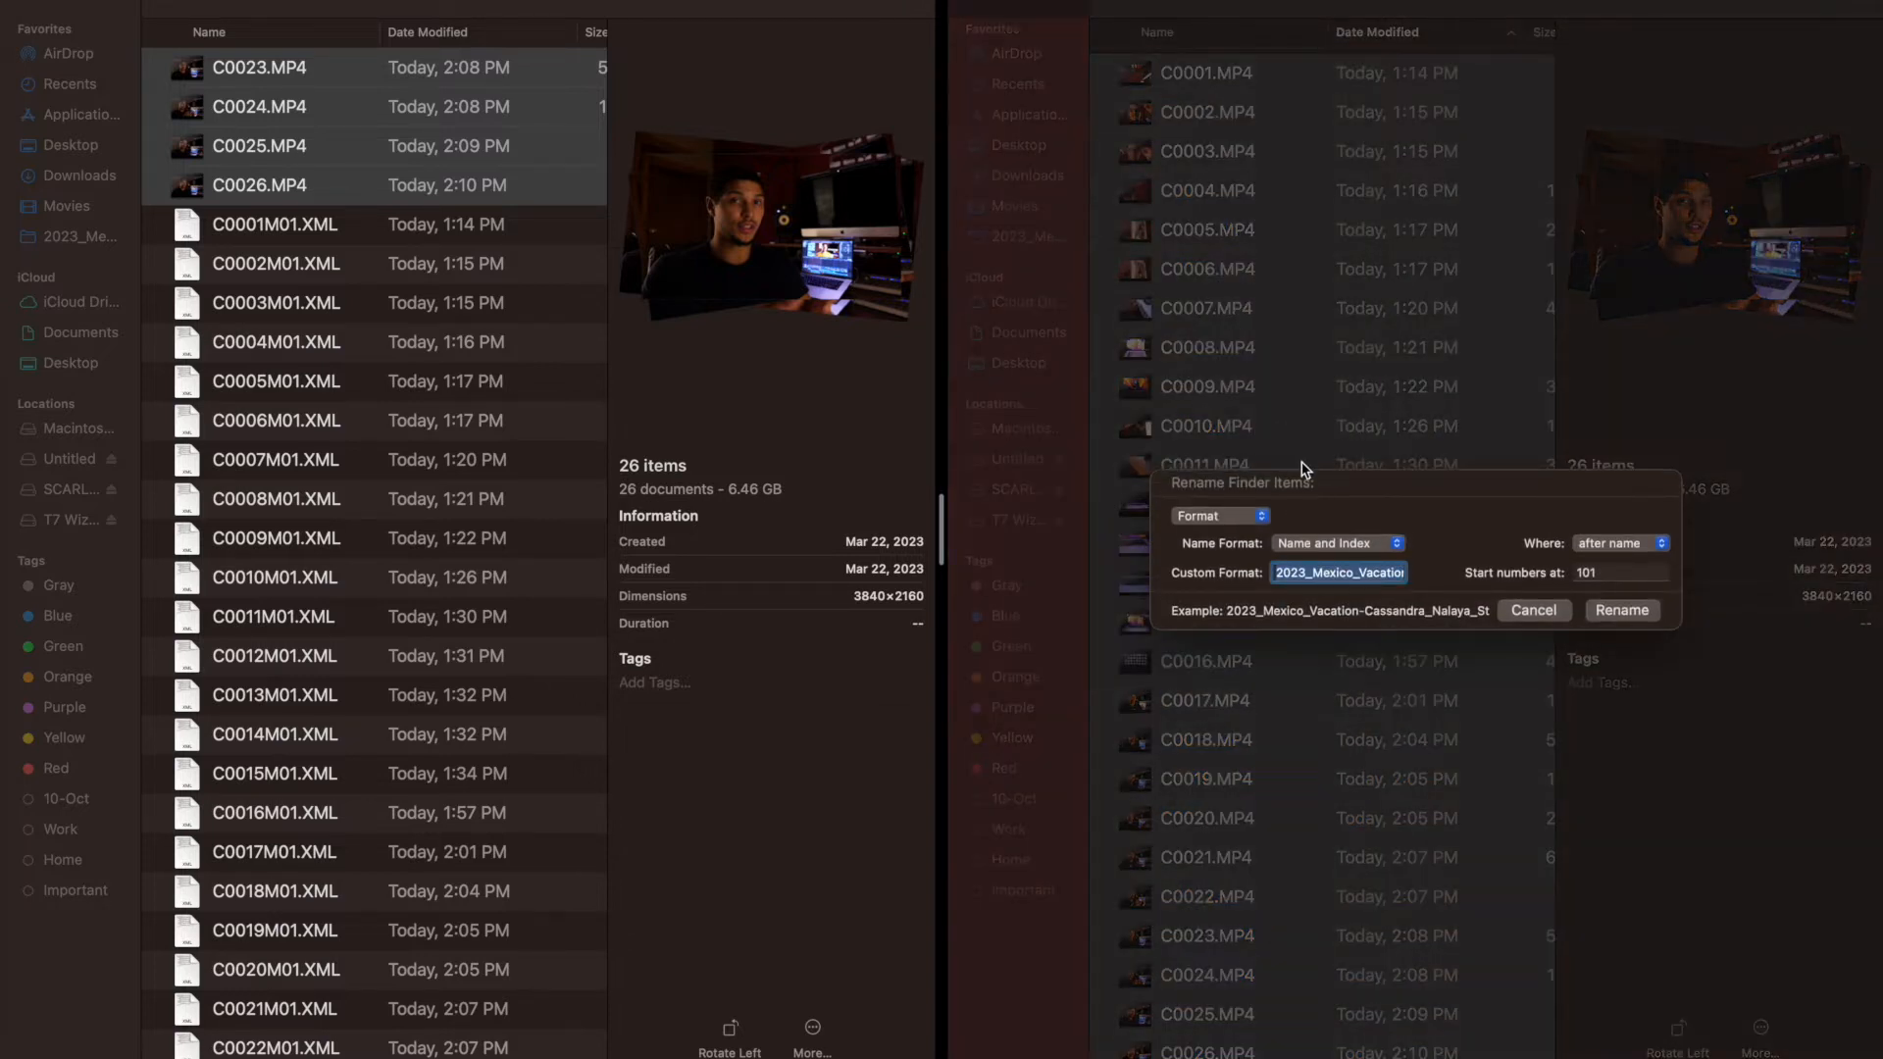
key("super+v")
key("Up")
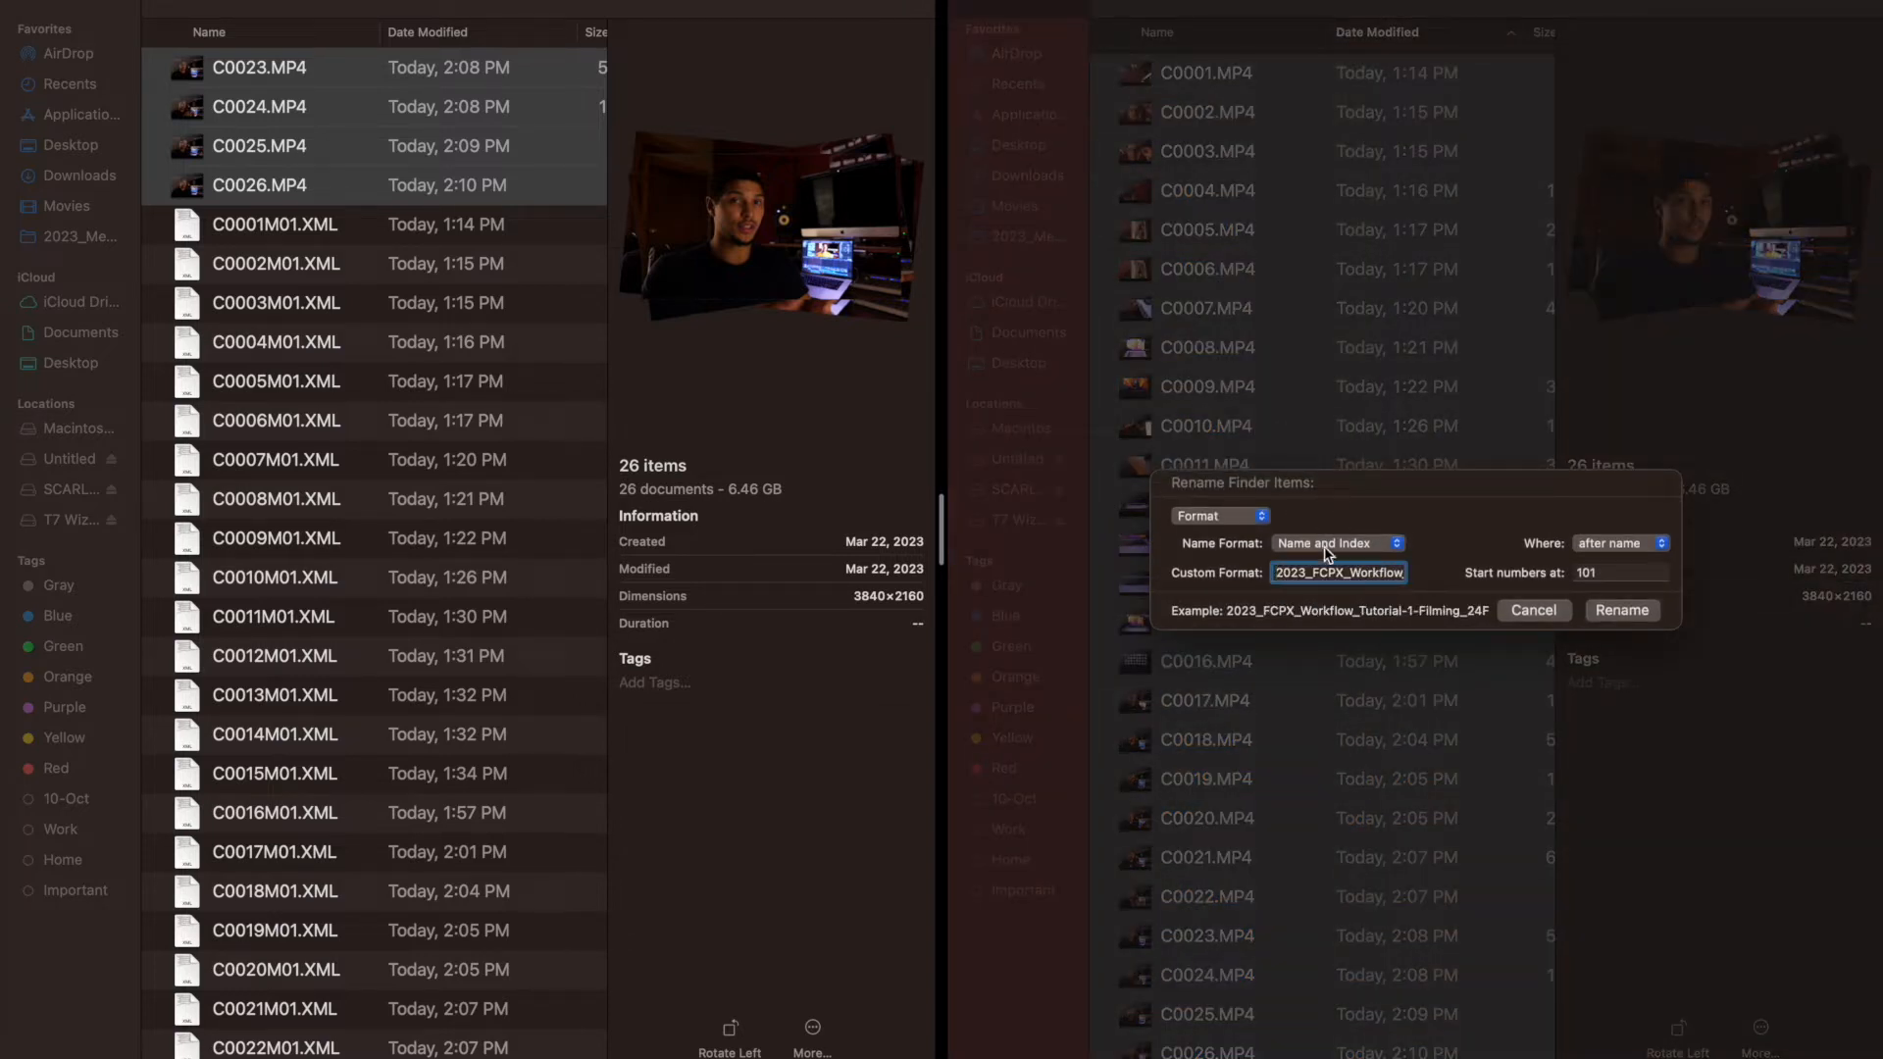
key("Tab")
key("BackSpace")
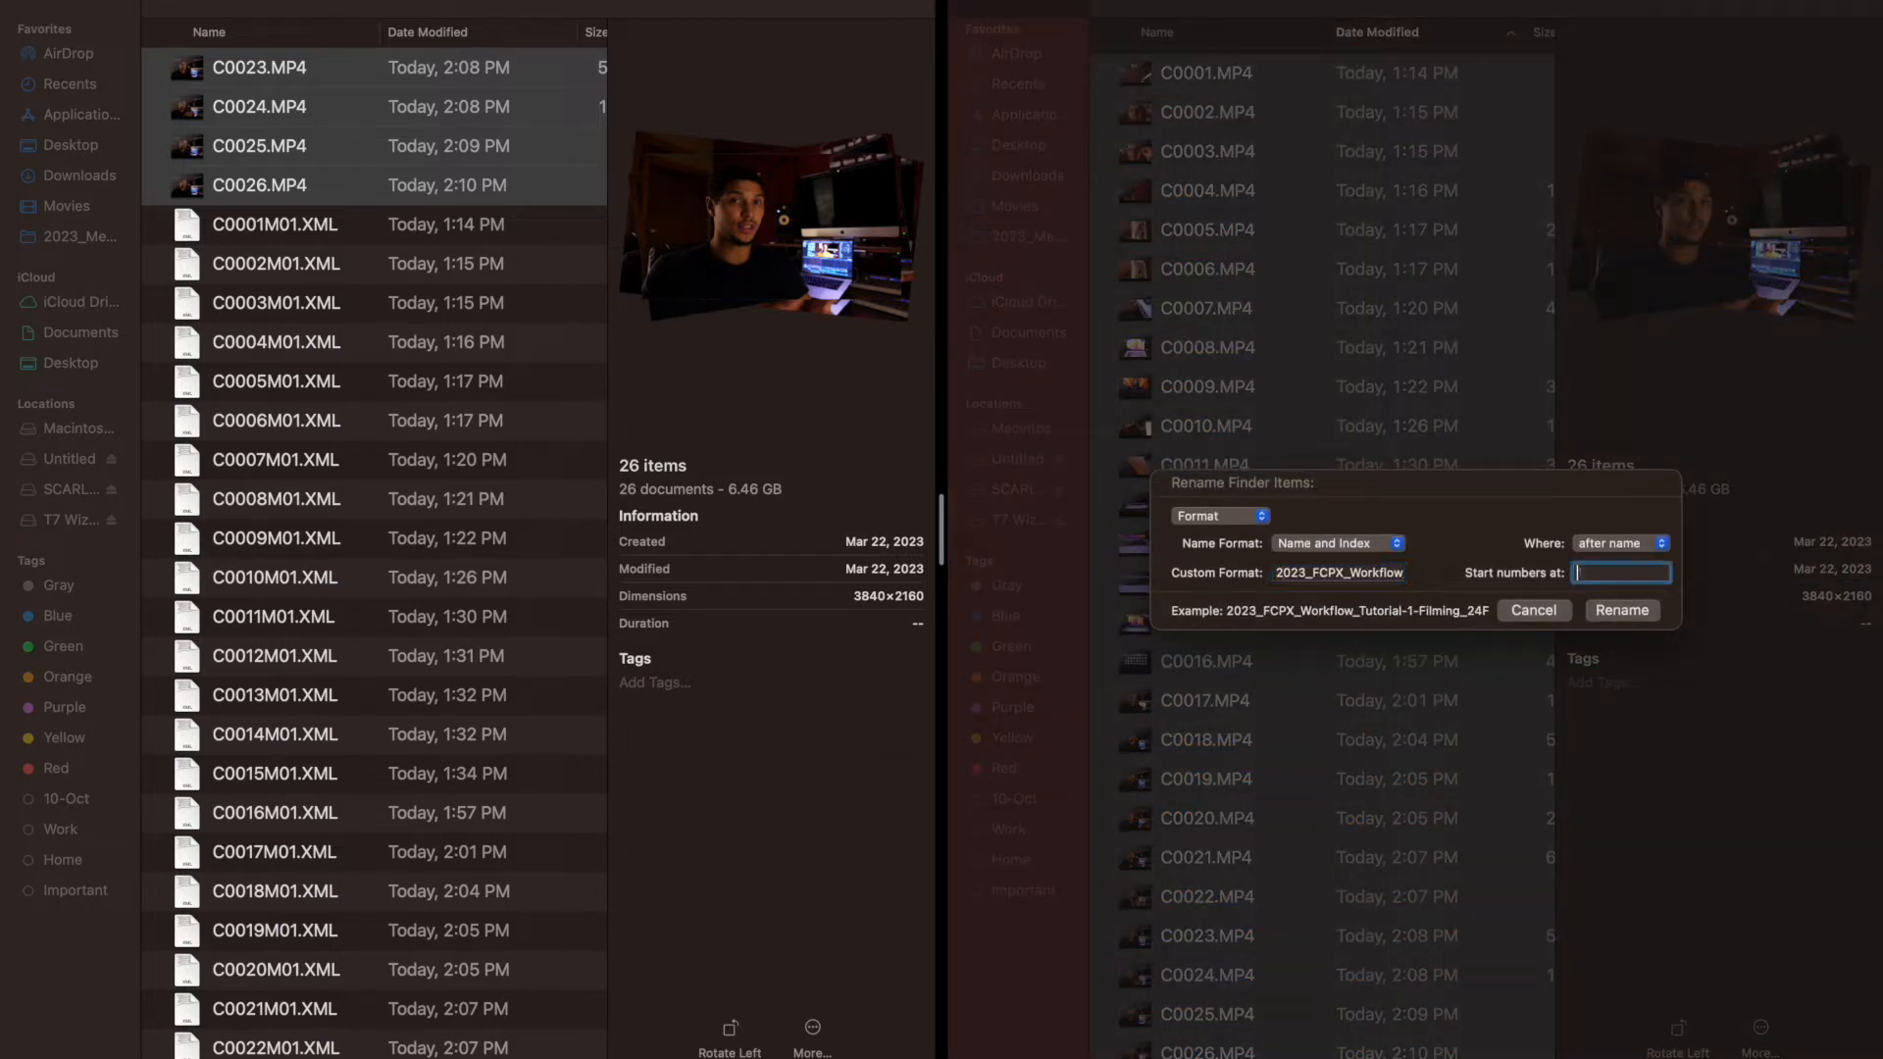
left_click(1620, 613)
Batch-rename the selected clips again with the same Name and Index format, starting the numbers at 101
right_click(1328, 322)
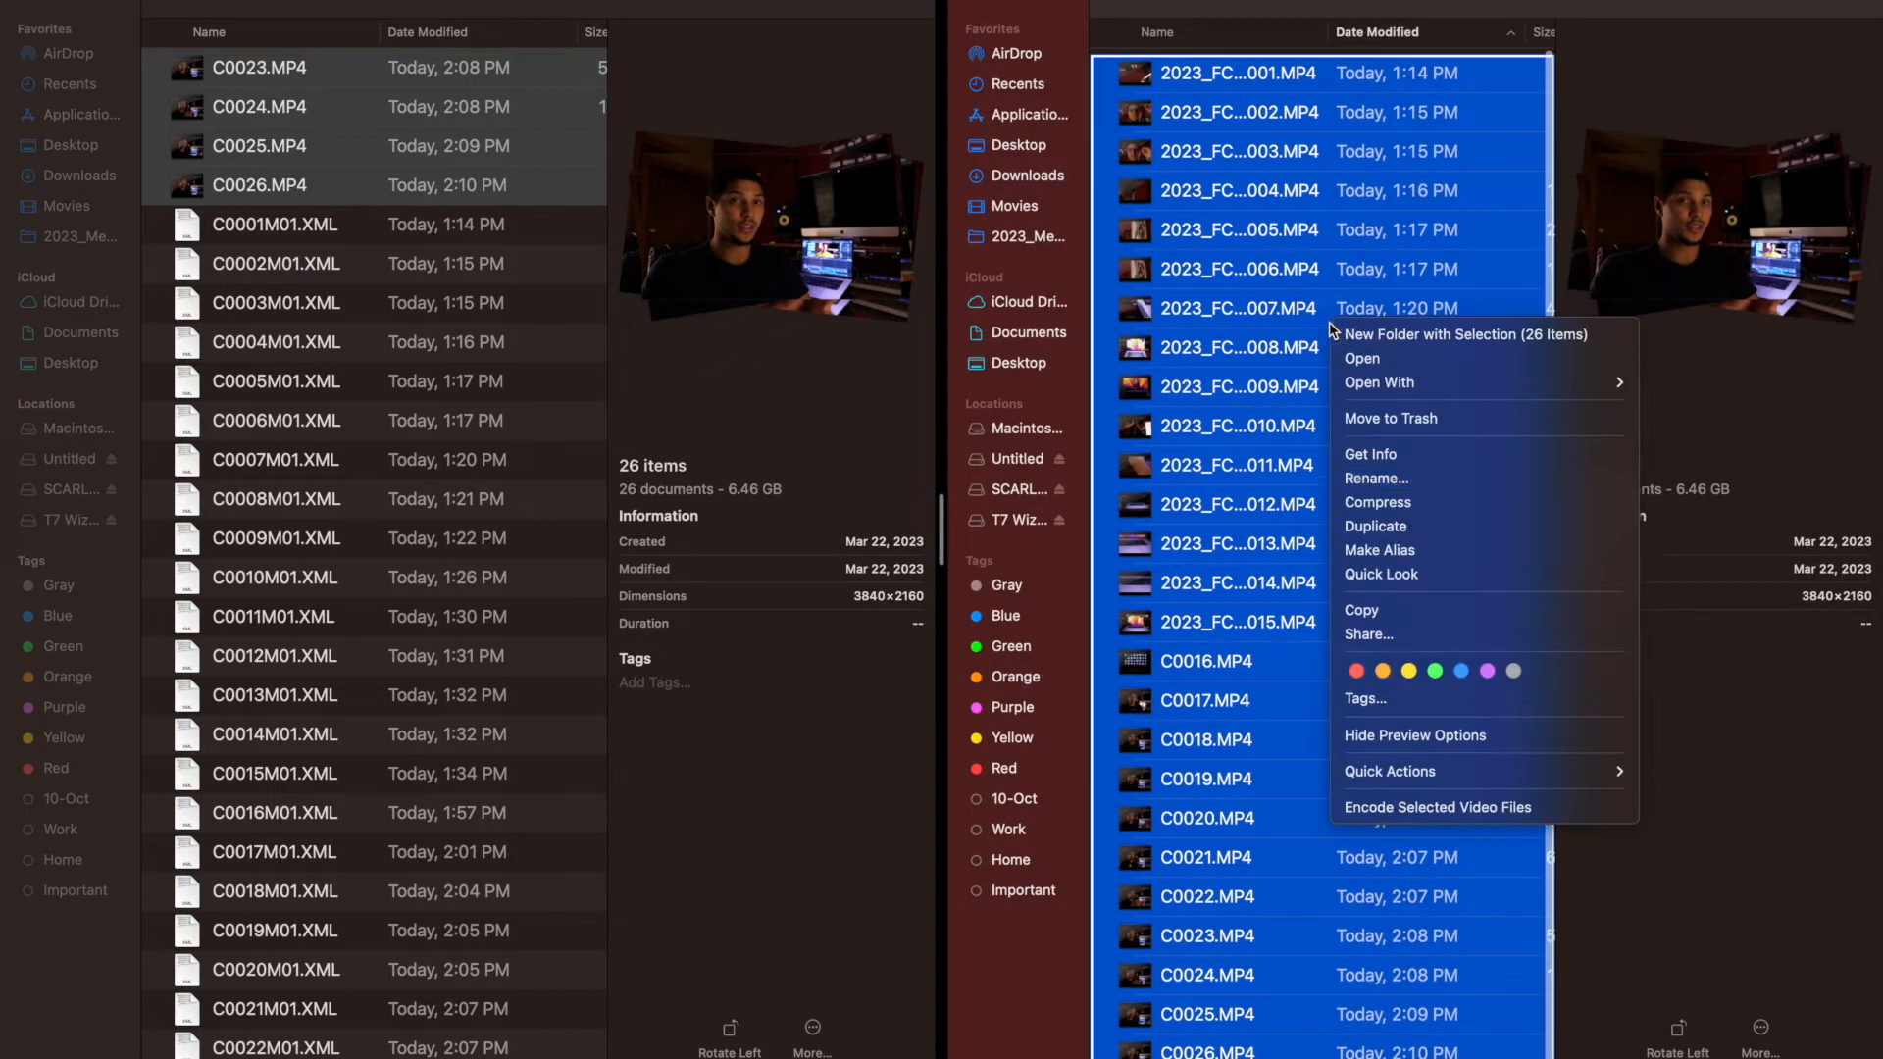
left_click(1364, 474)
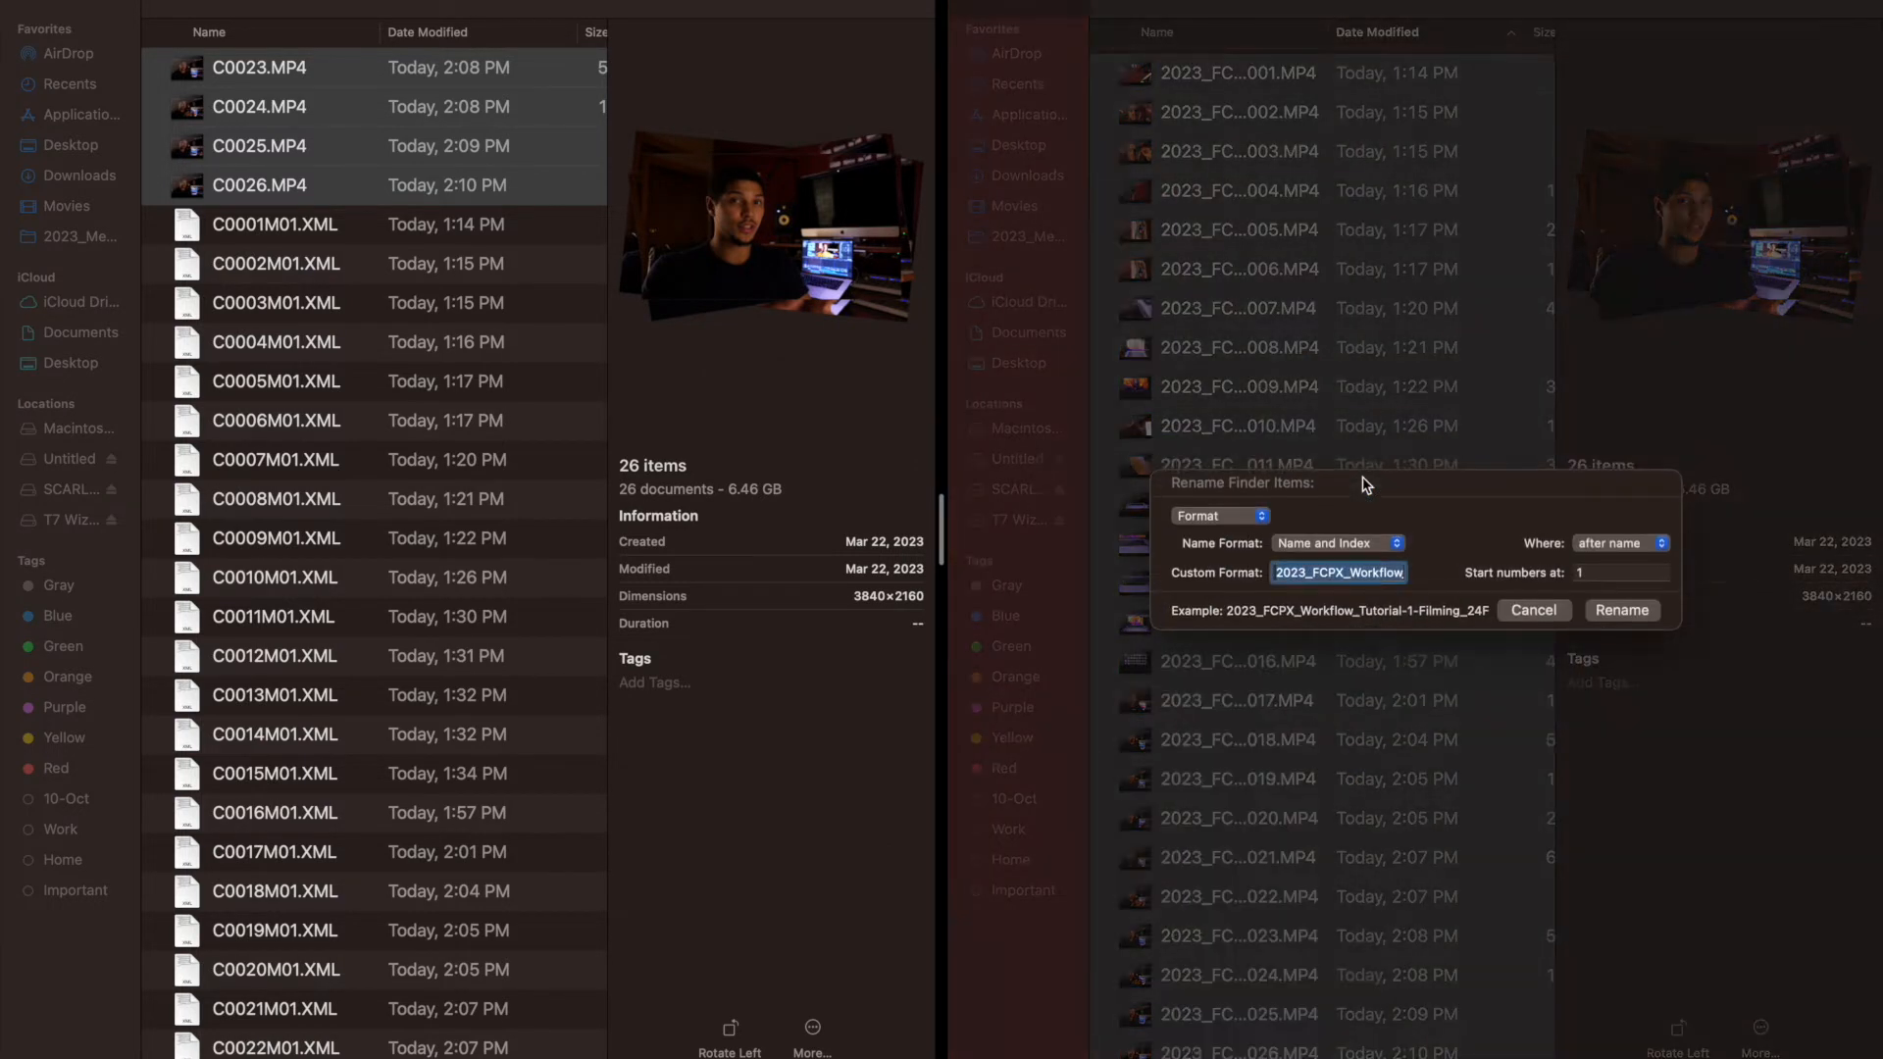
key("Tab")
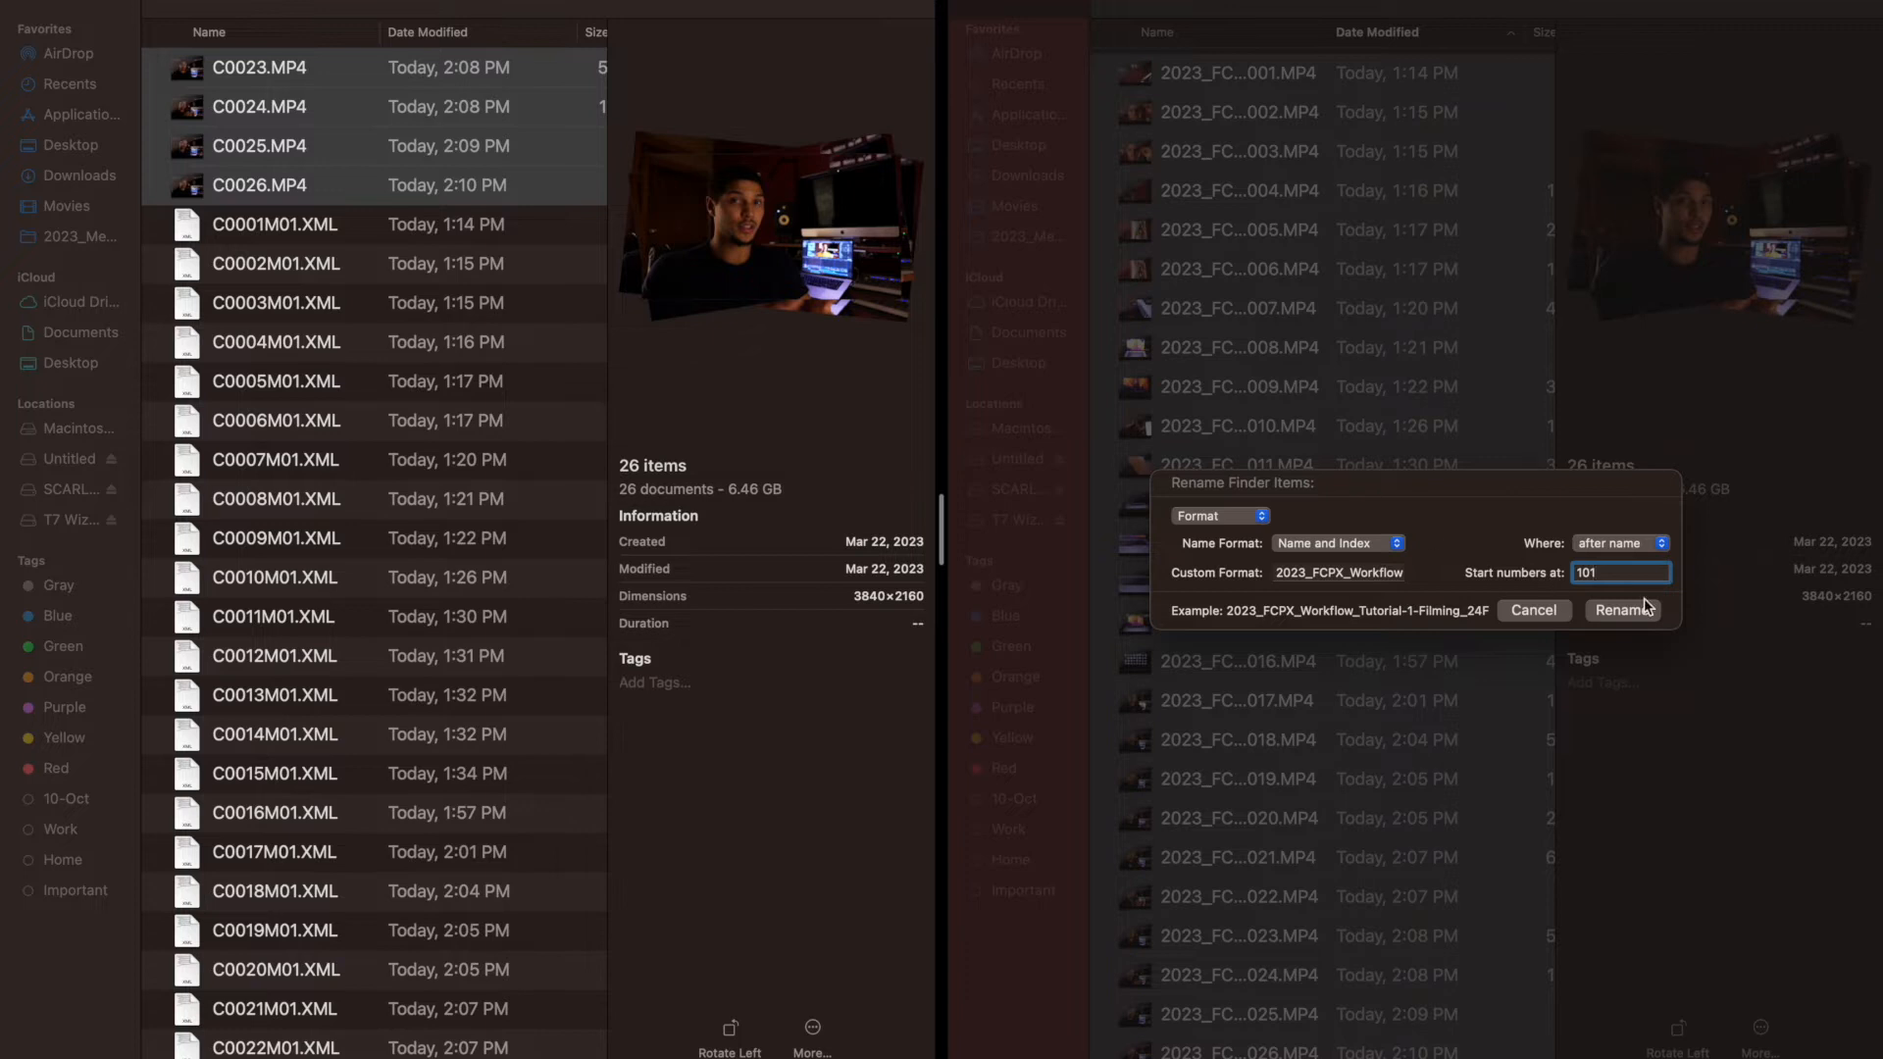
type("101")
left_click(1620, 613)
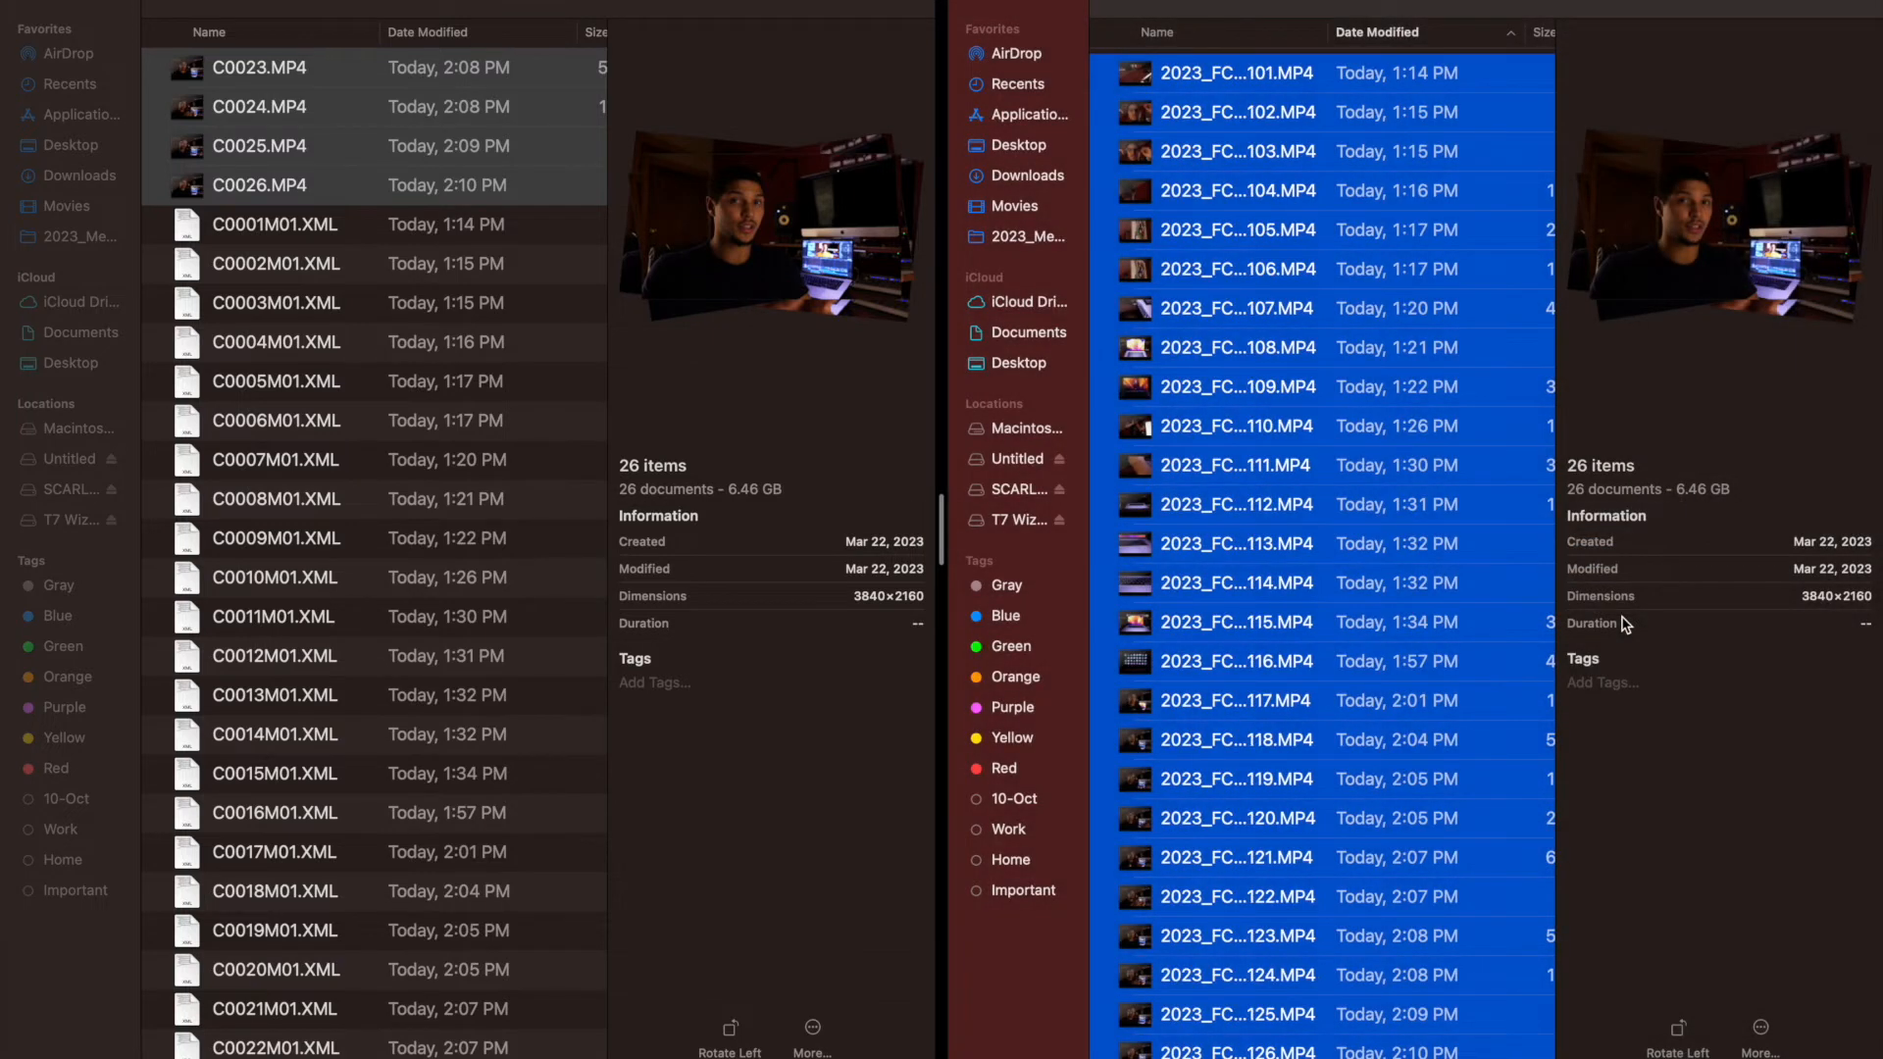
Check the full file names of the first four renamed clips in the preview
key("Up")
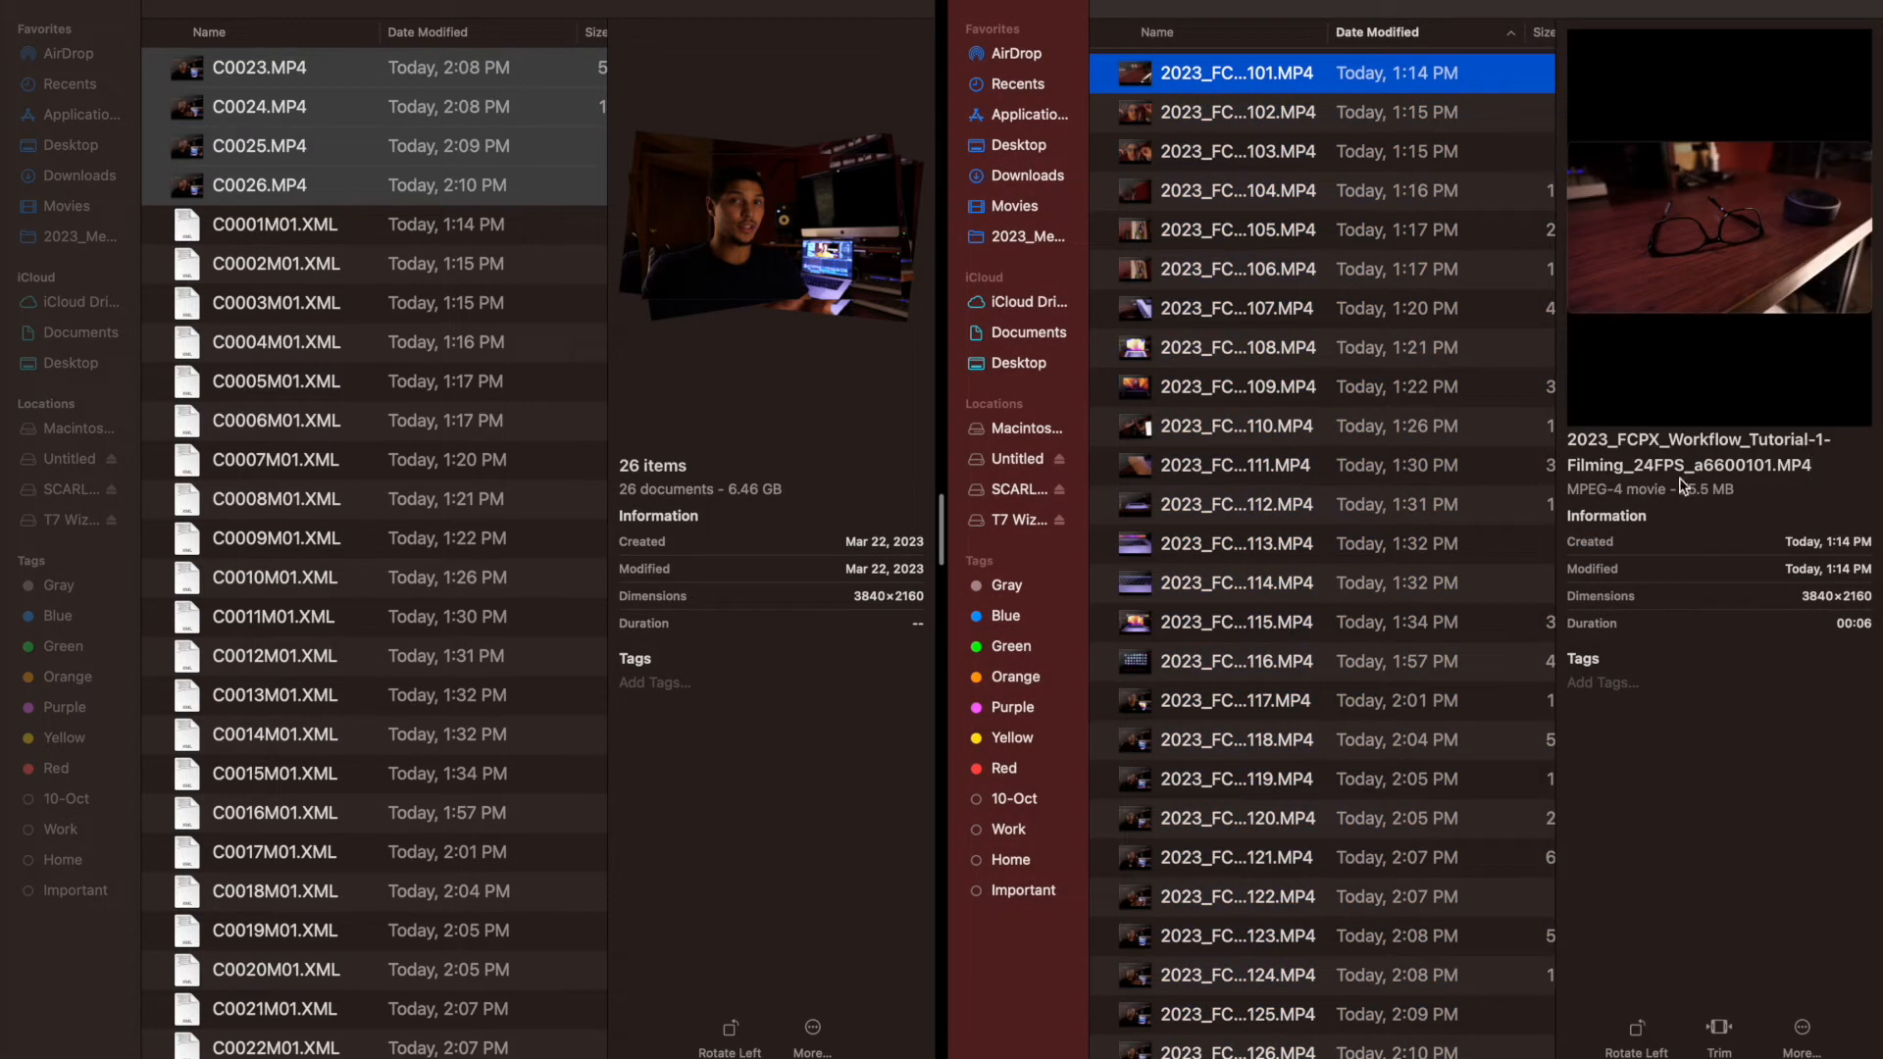
key("Down")
key("Down")
key("Down")
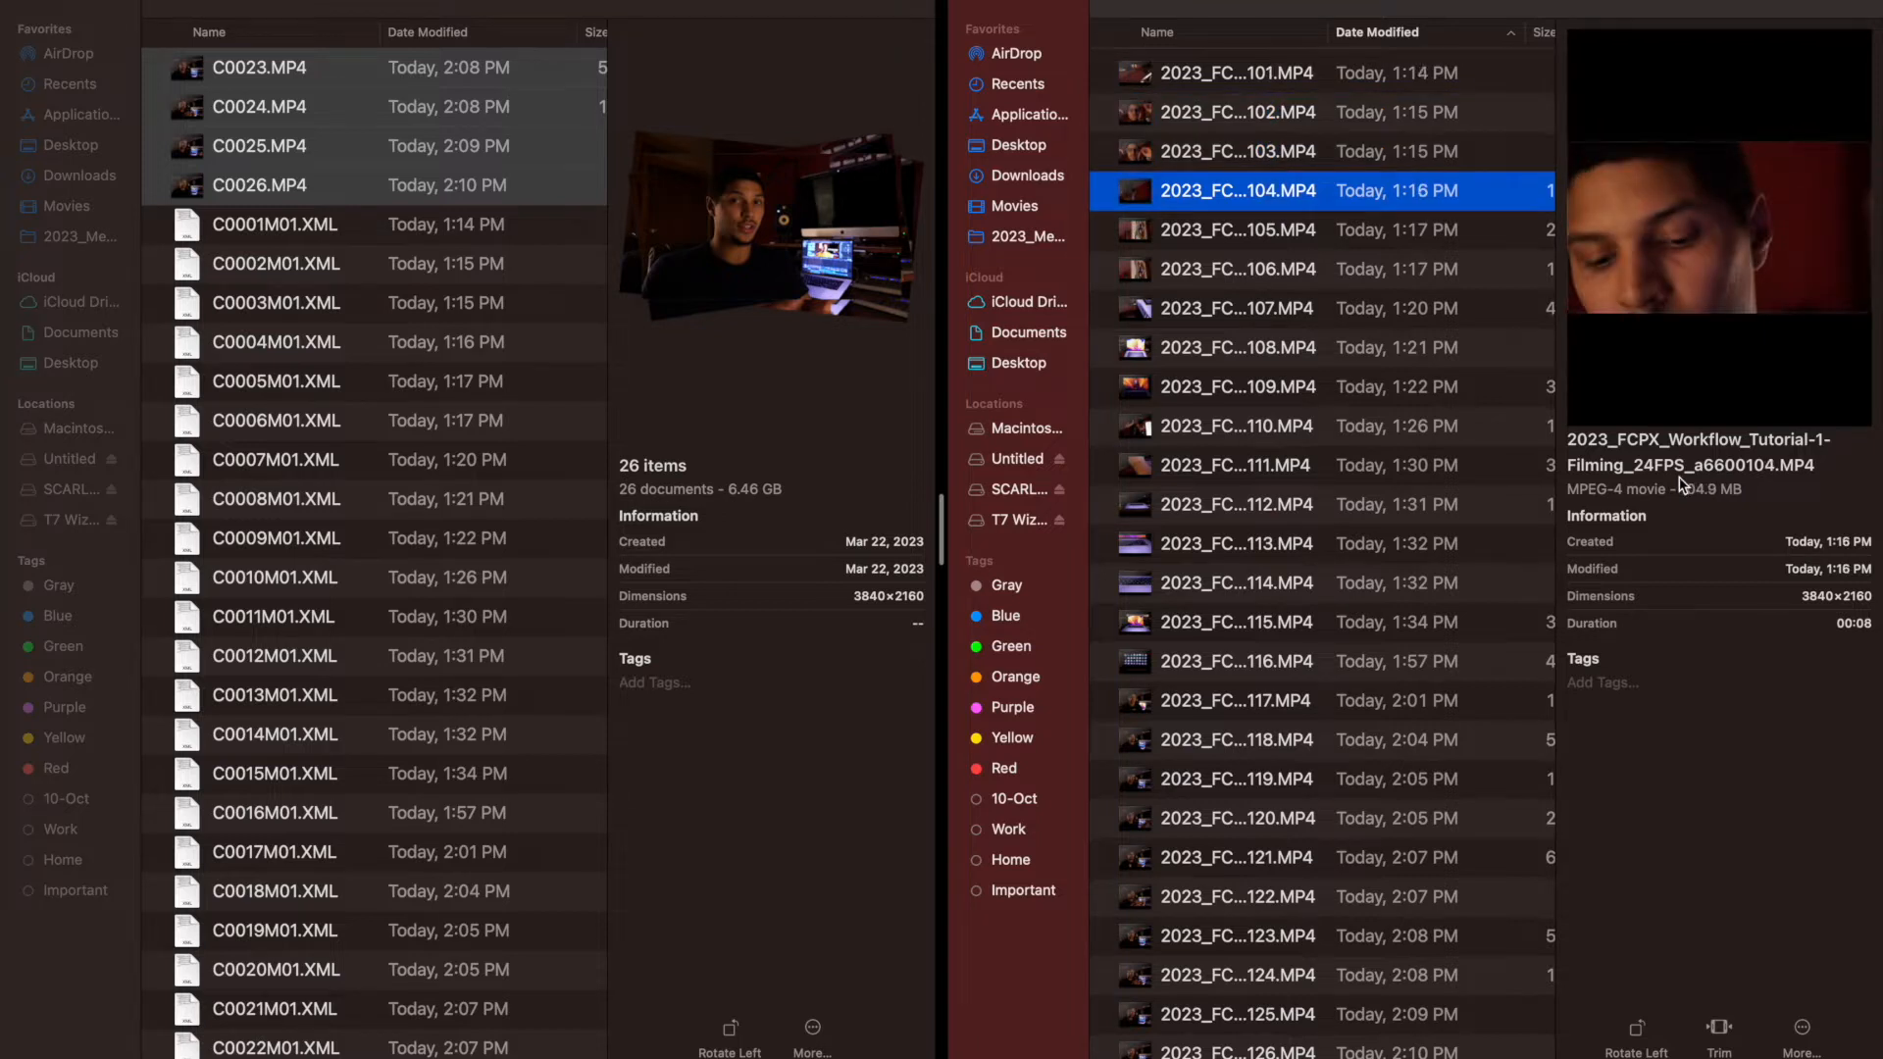
Switch to the Finder window with the 2023 photos and examine the selection order of files numbered without leading zeros
key("super+Up")
key("super+grave")
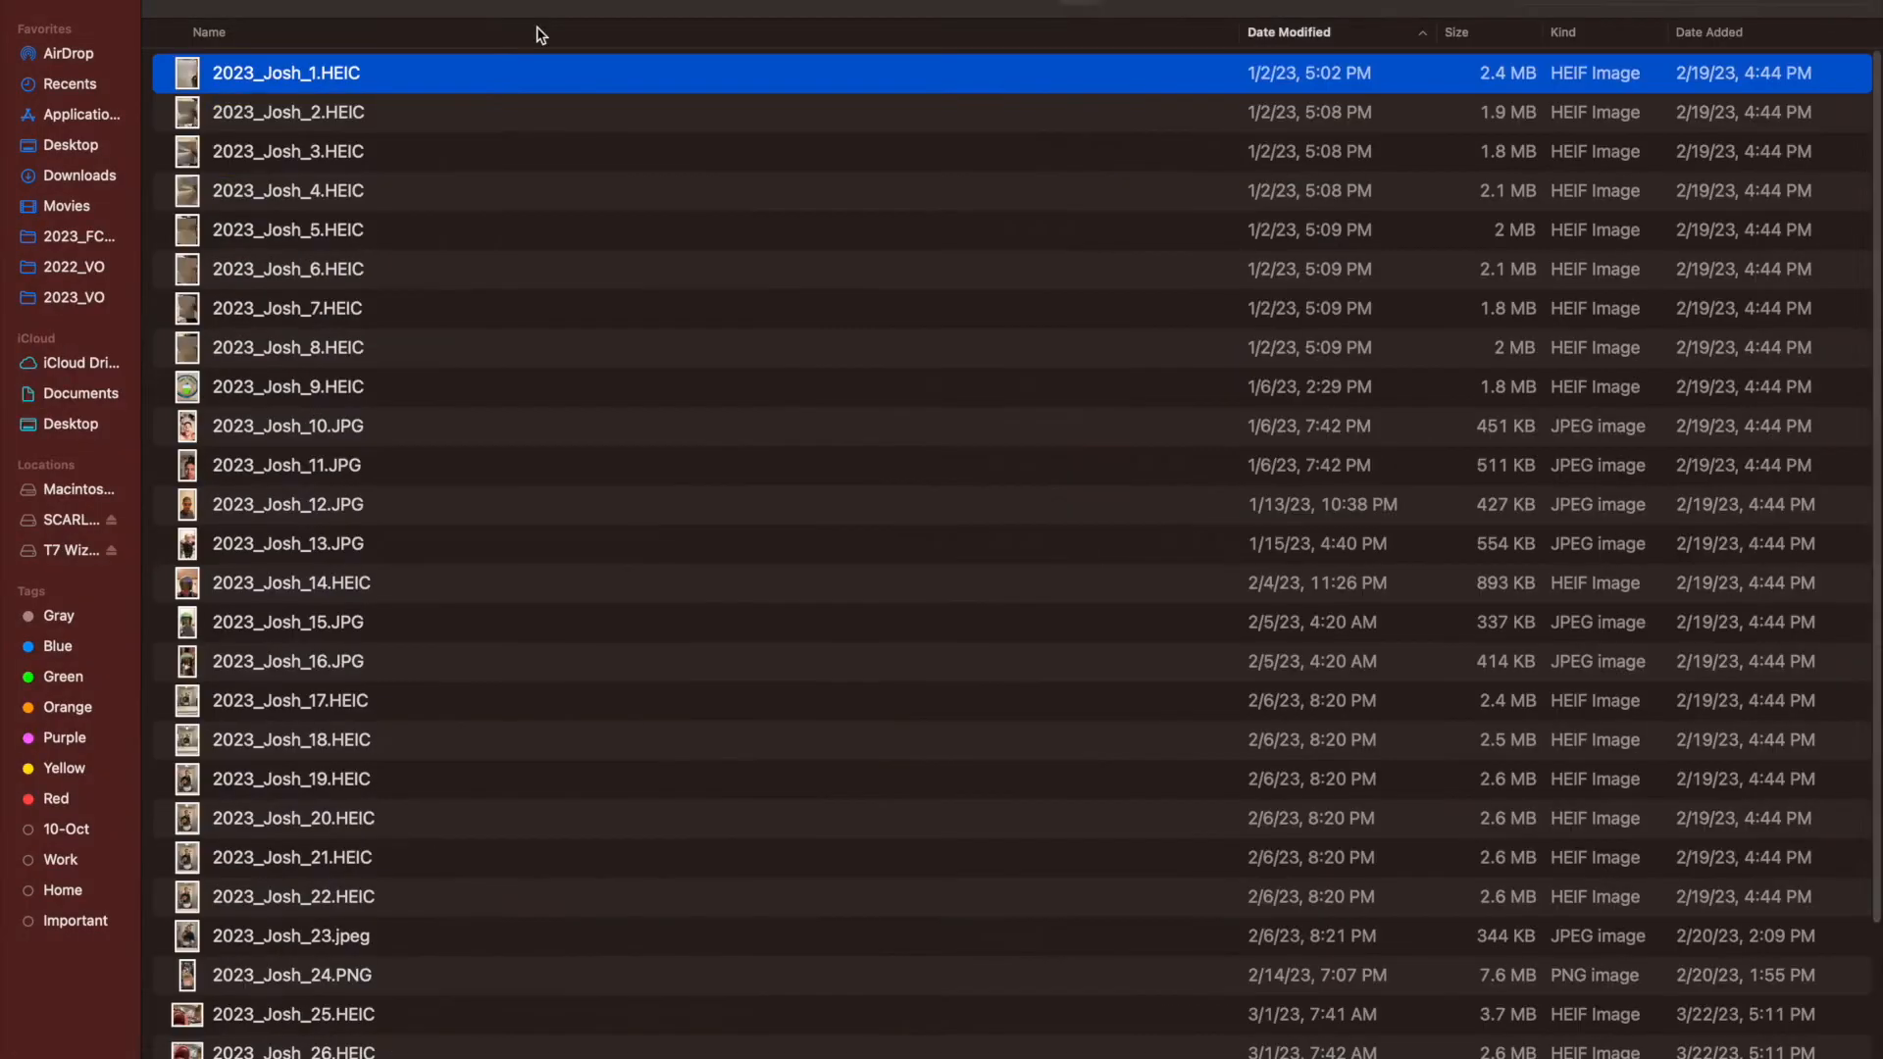
key("Down")
key("Down")
key("Down")
key("Down")
key("Down")
key("Down")
key("Down")
key("Down")
key("Down")
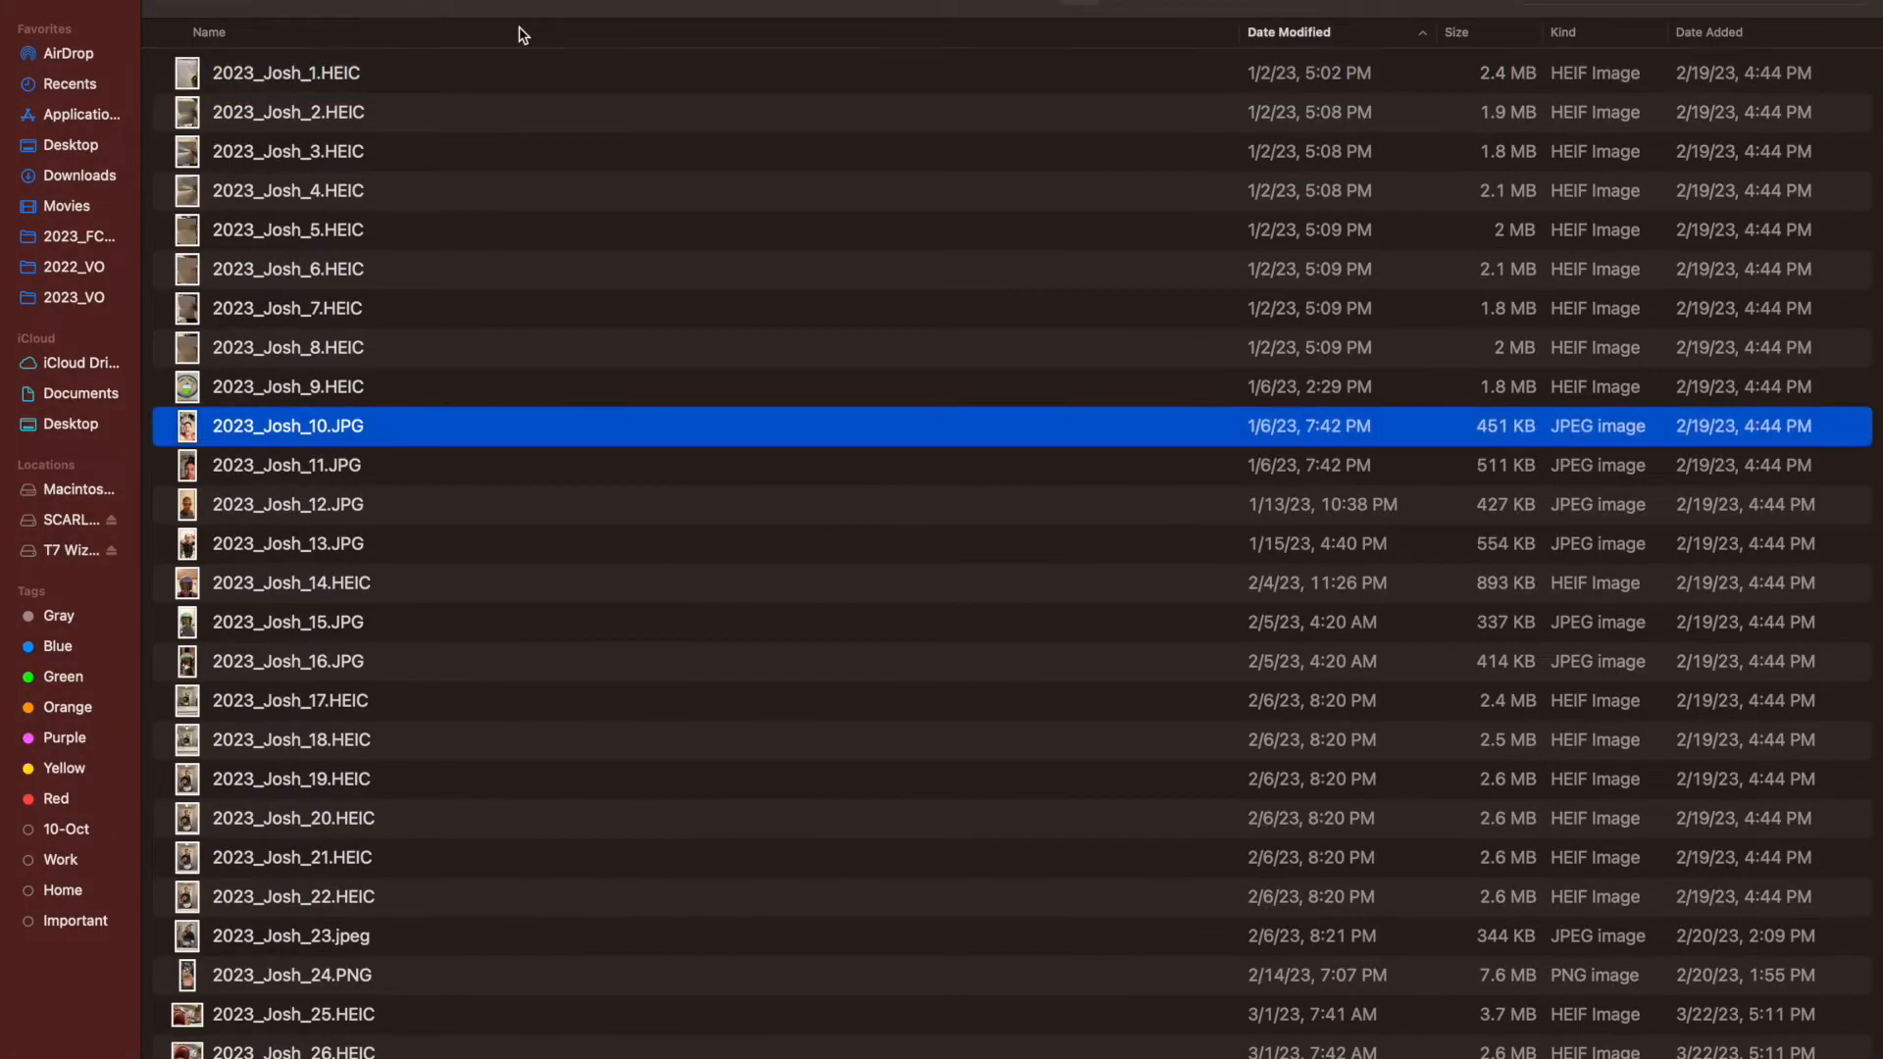
key("Down")
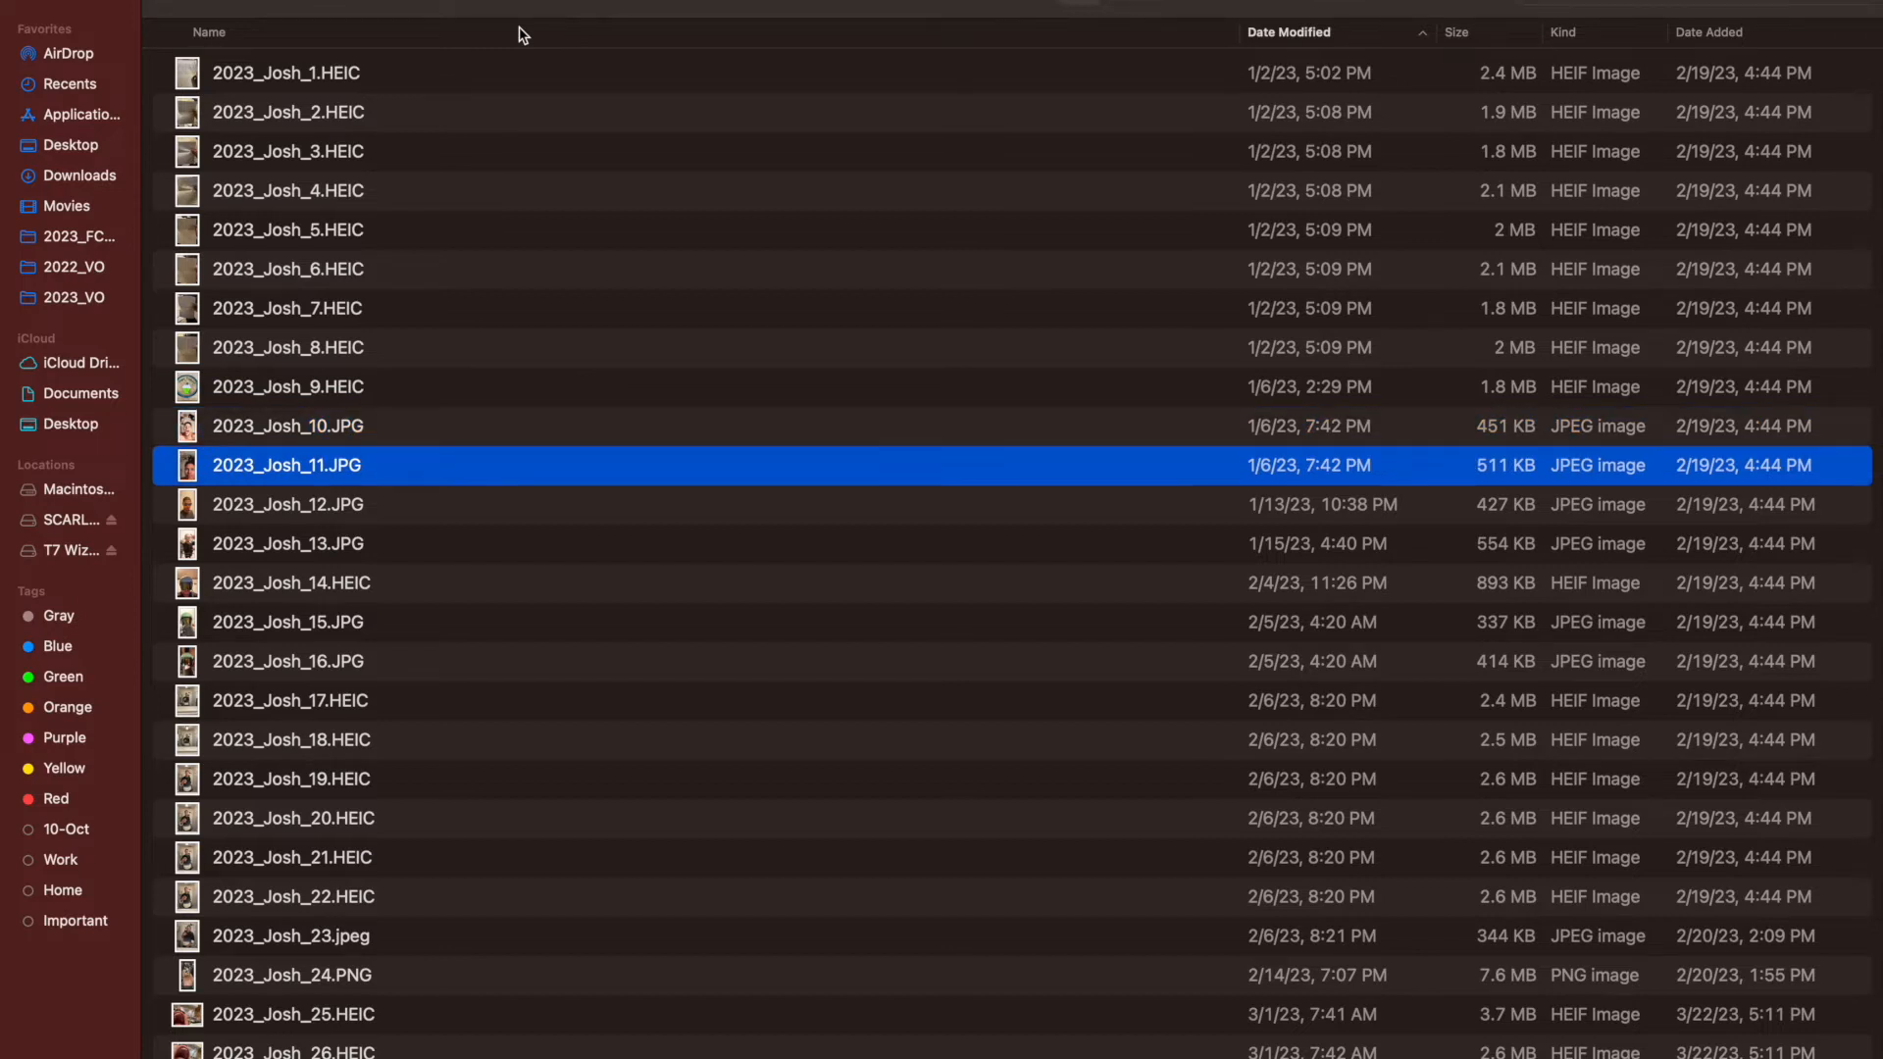
key("Down")
key("Down")
key("Down")
key("Down")
key("Down")
key("Down")
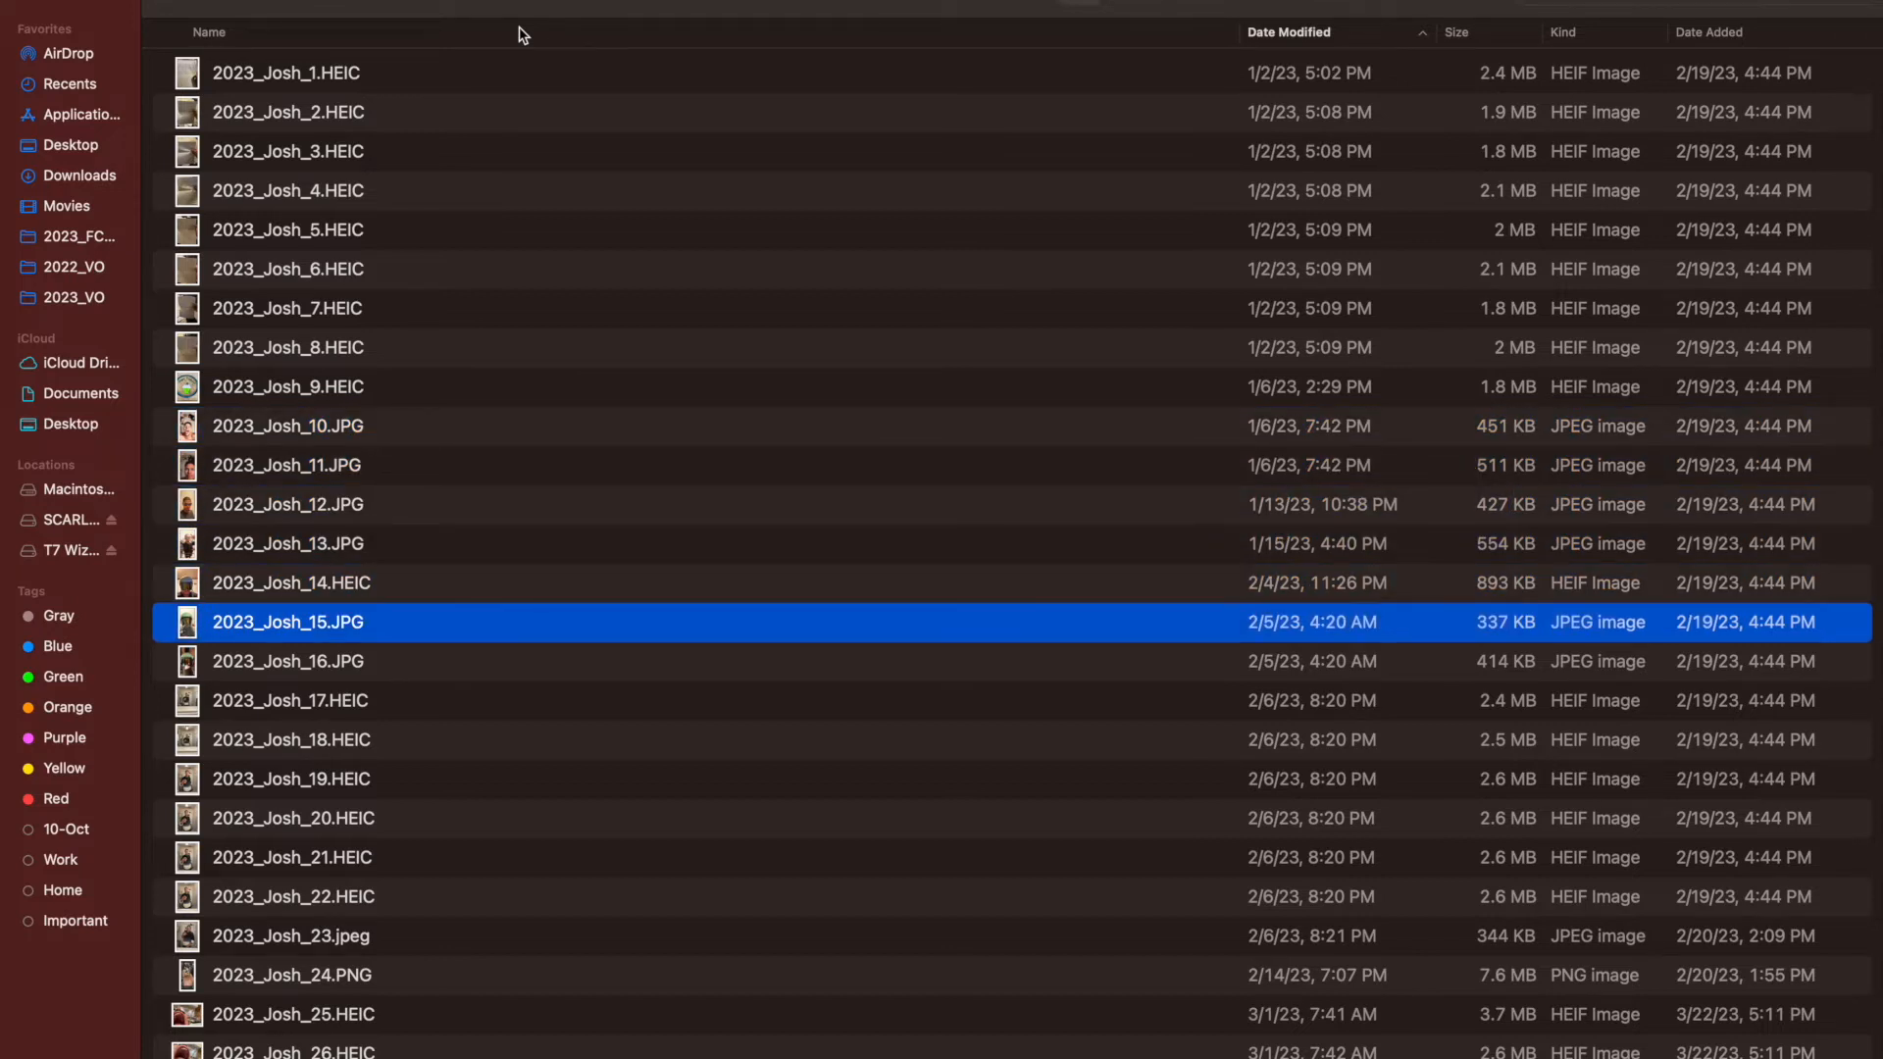
key("Down")
key("Down")
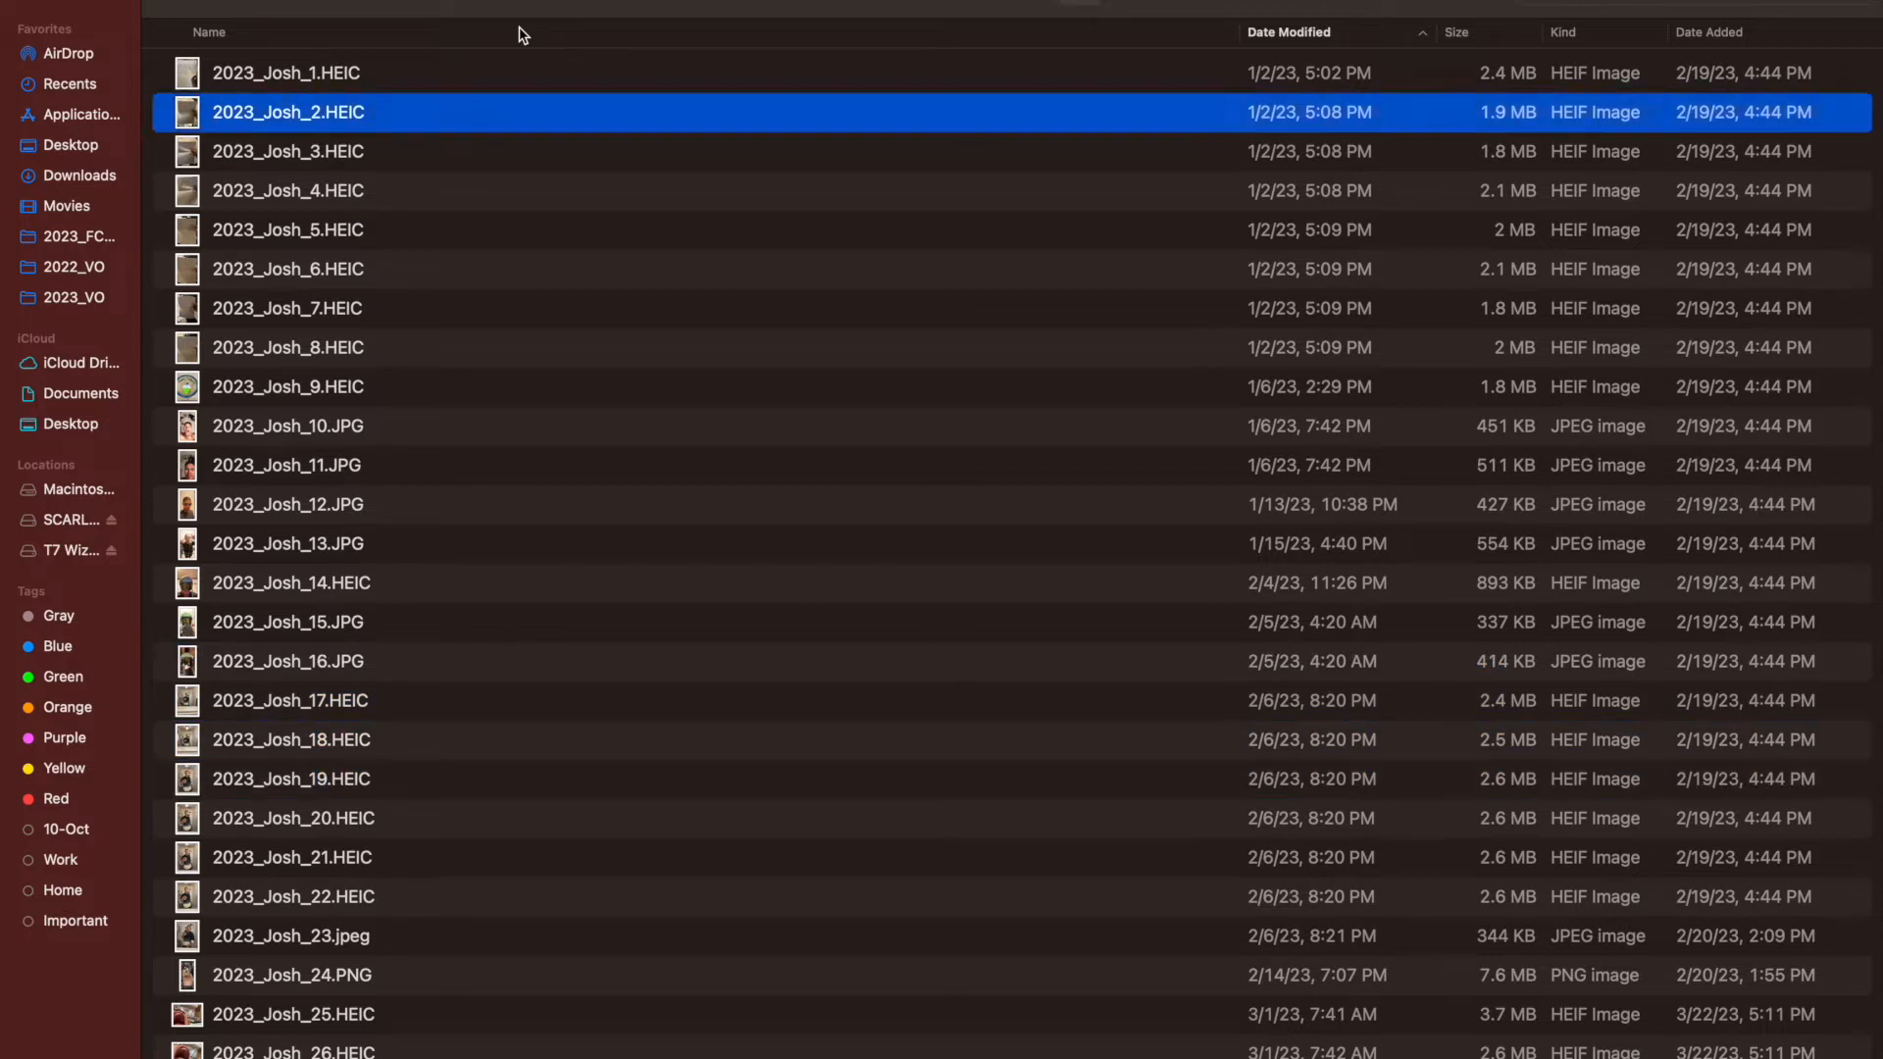
key("0")
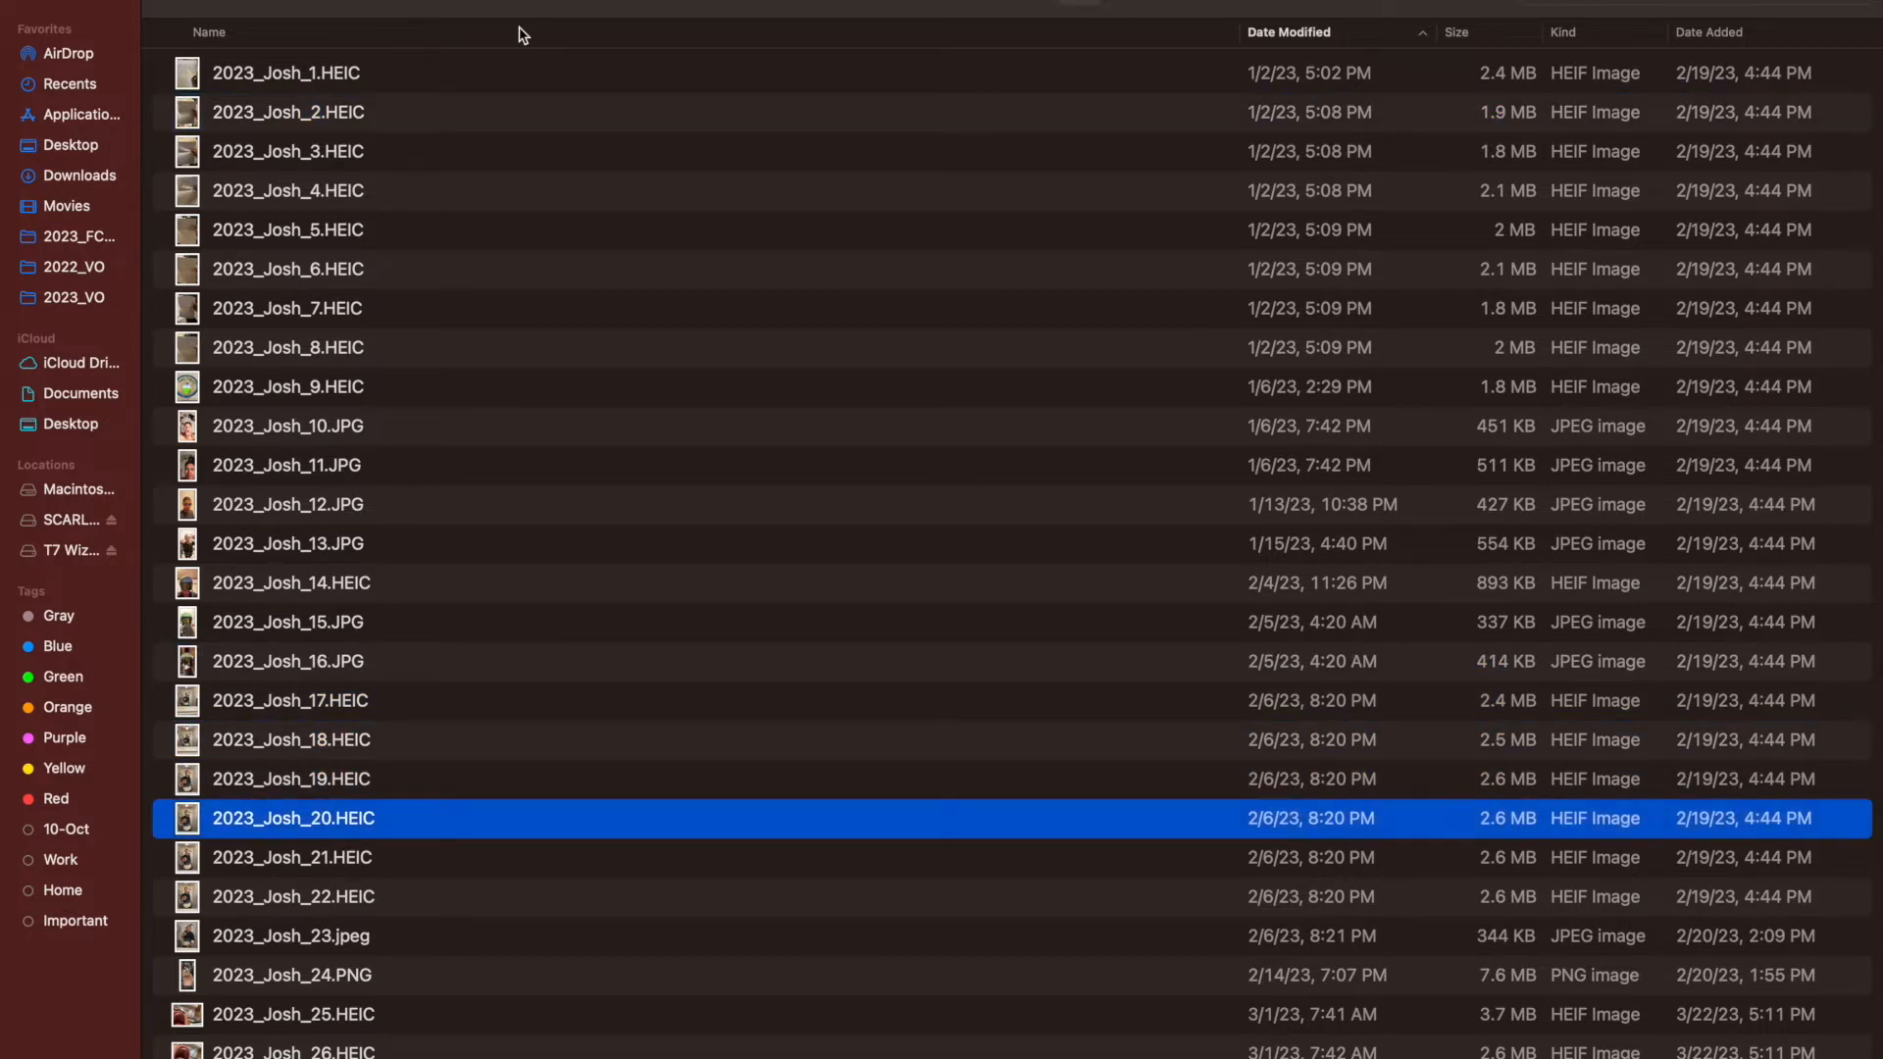
key("Down")
key("Down")
key("Down")
key("Down")
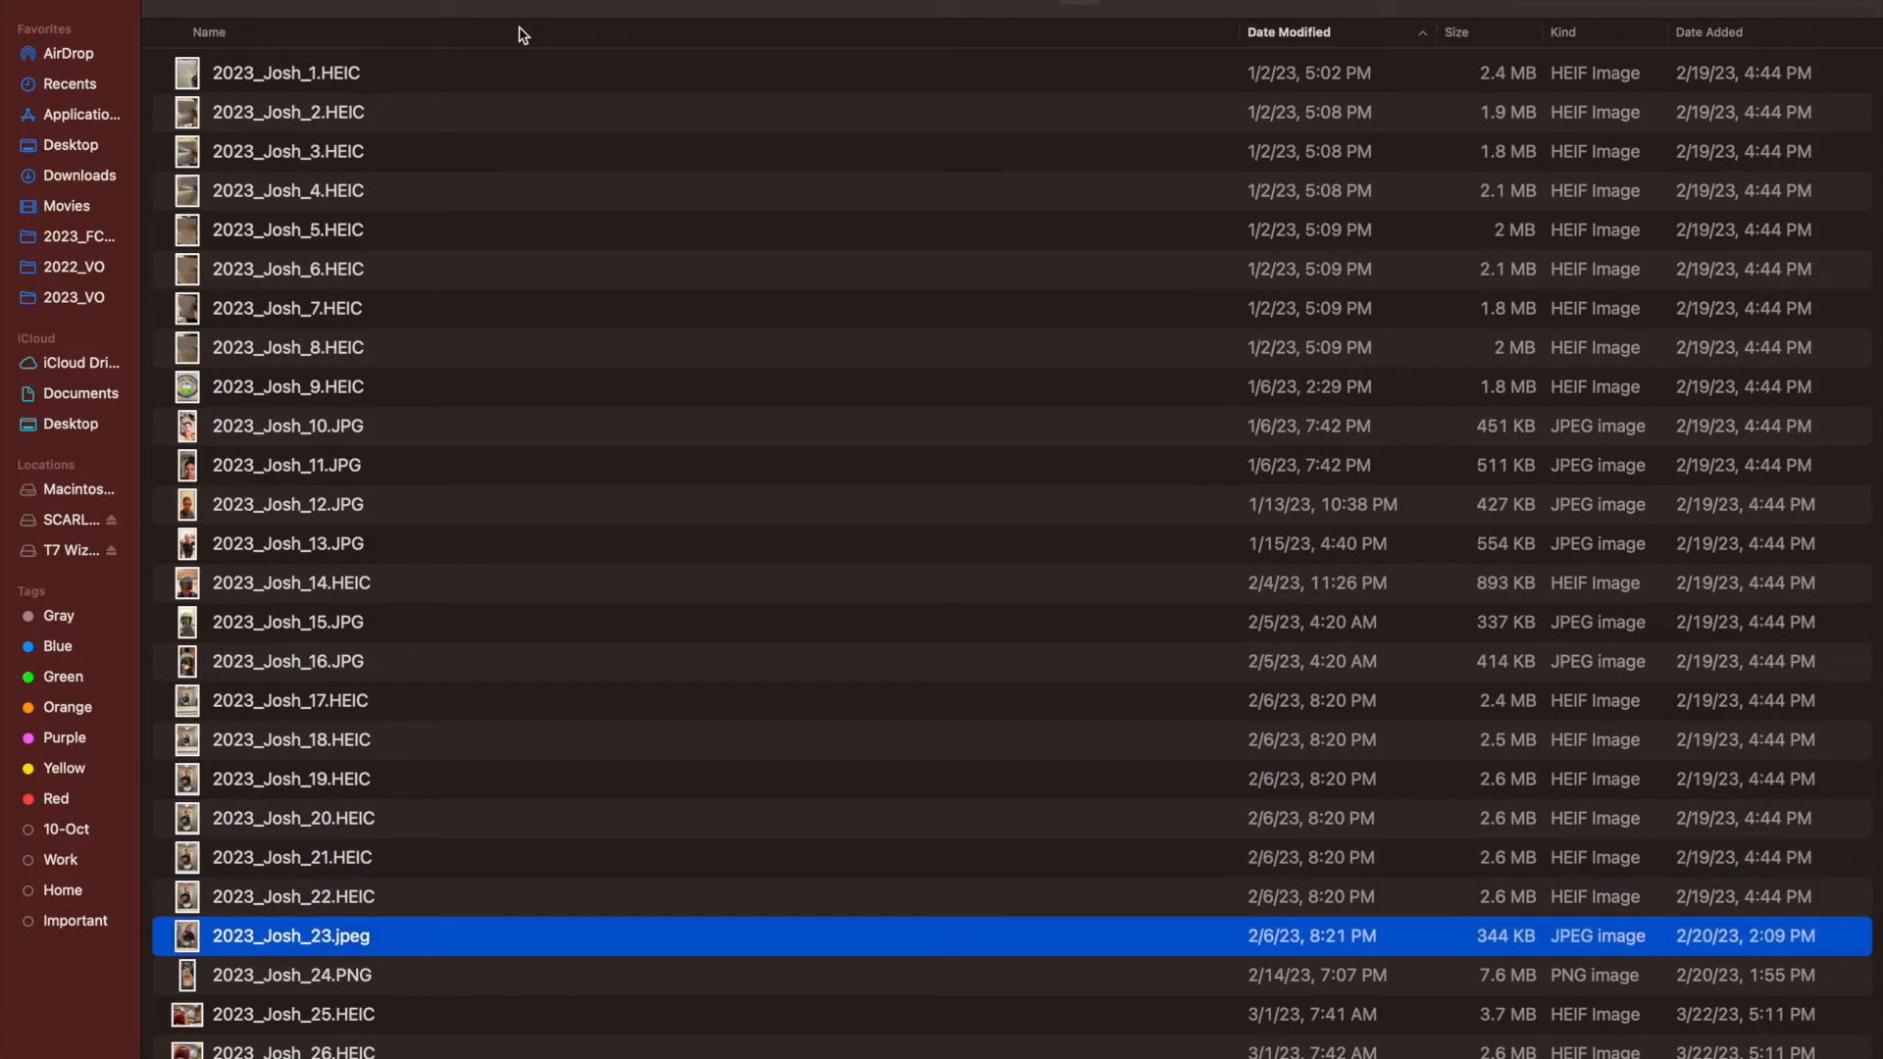
key("Down")
key("Down")
key("Down")
key("Down")
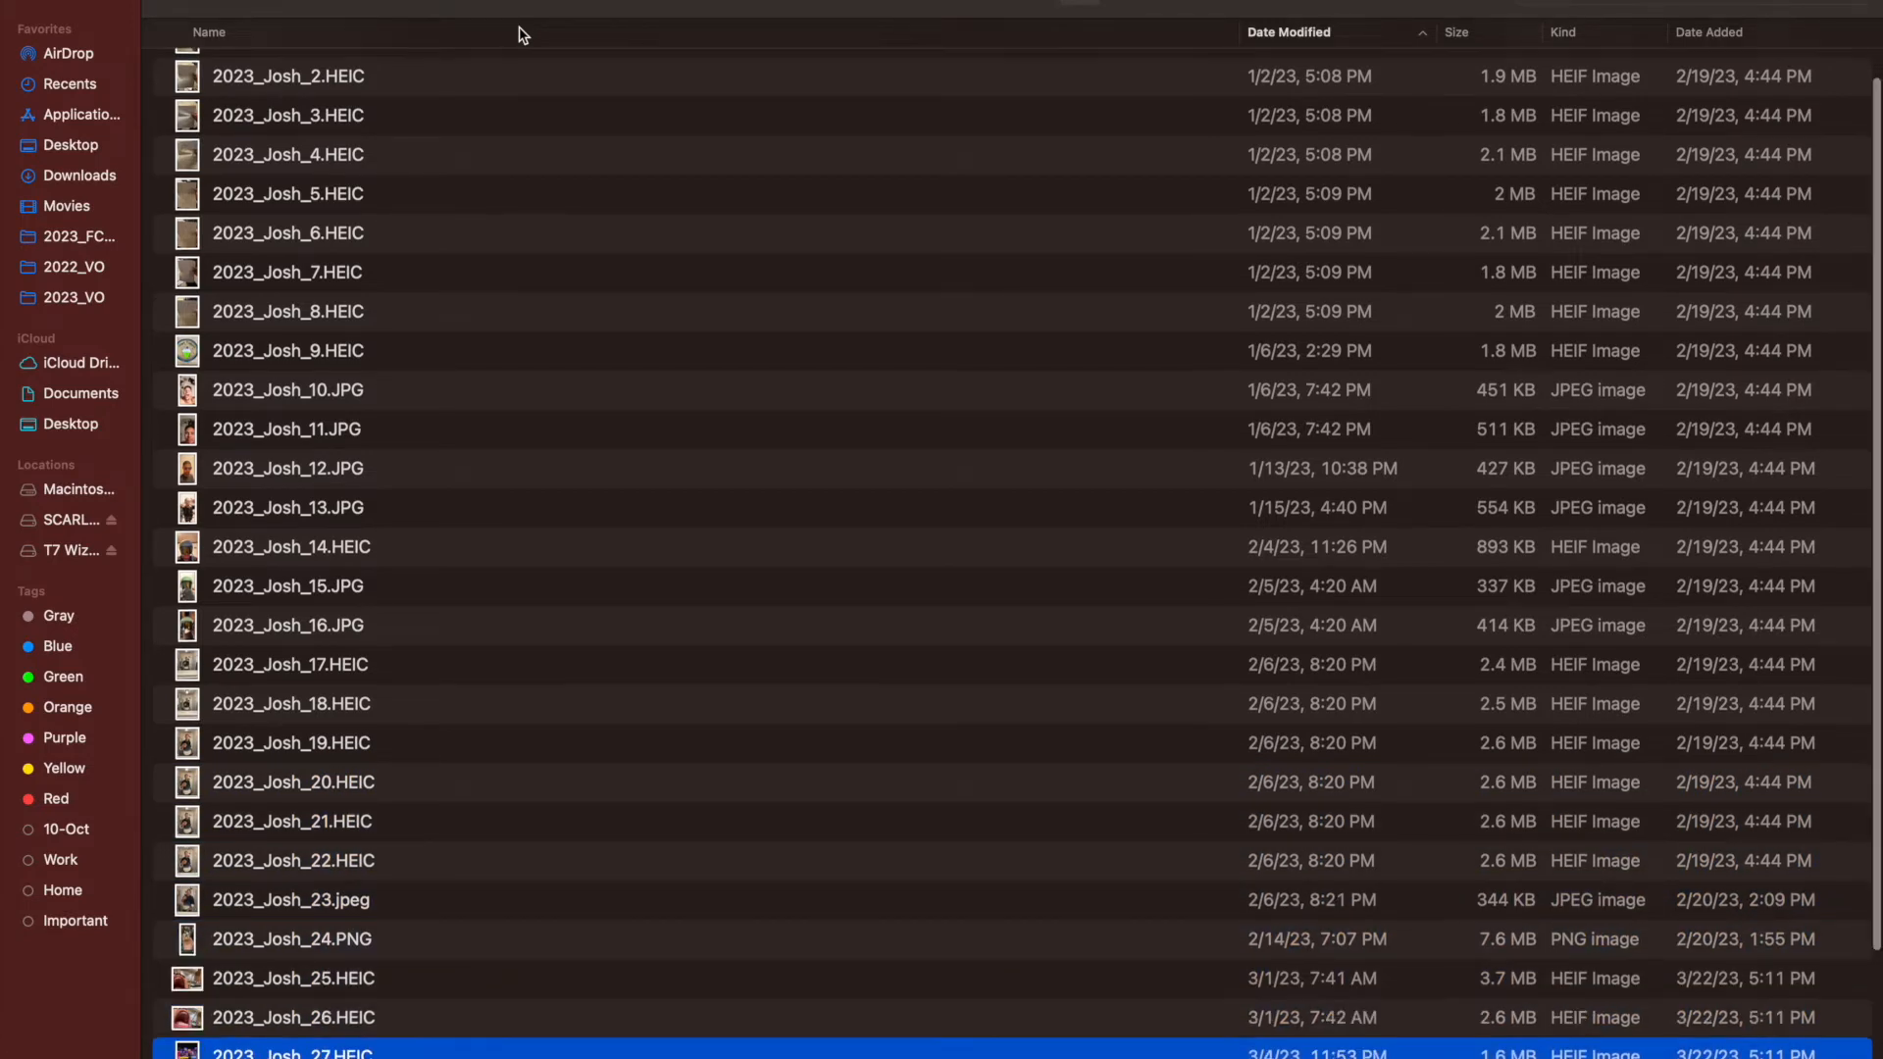
key("Tab")
key("Tab")
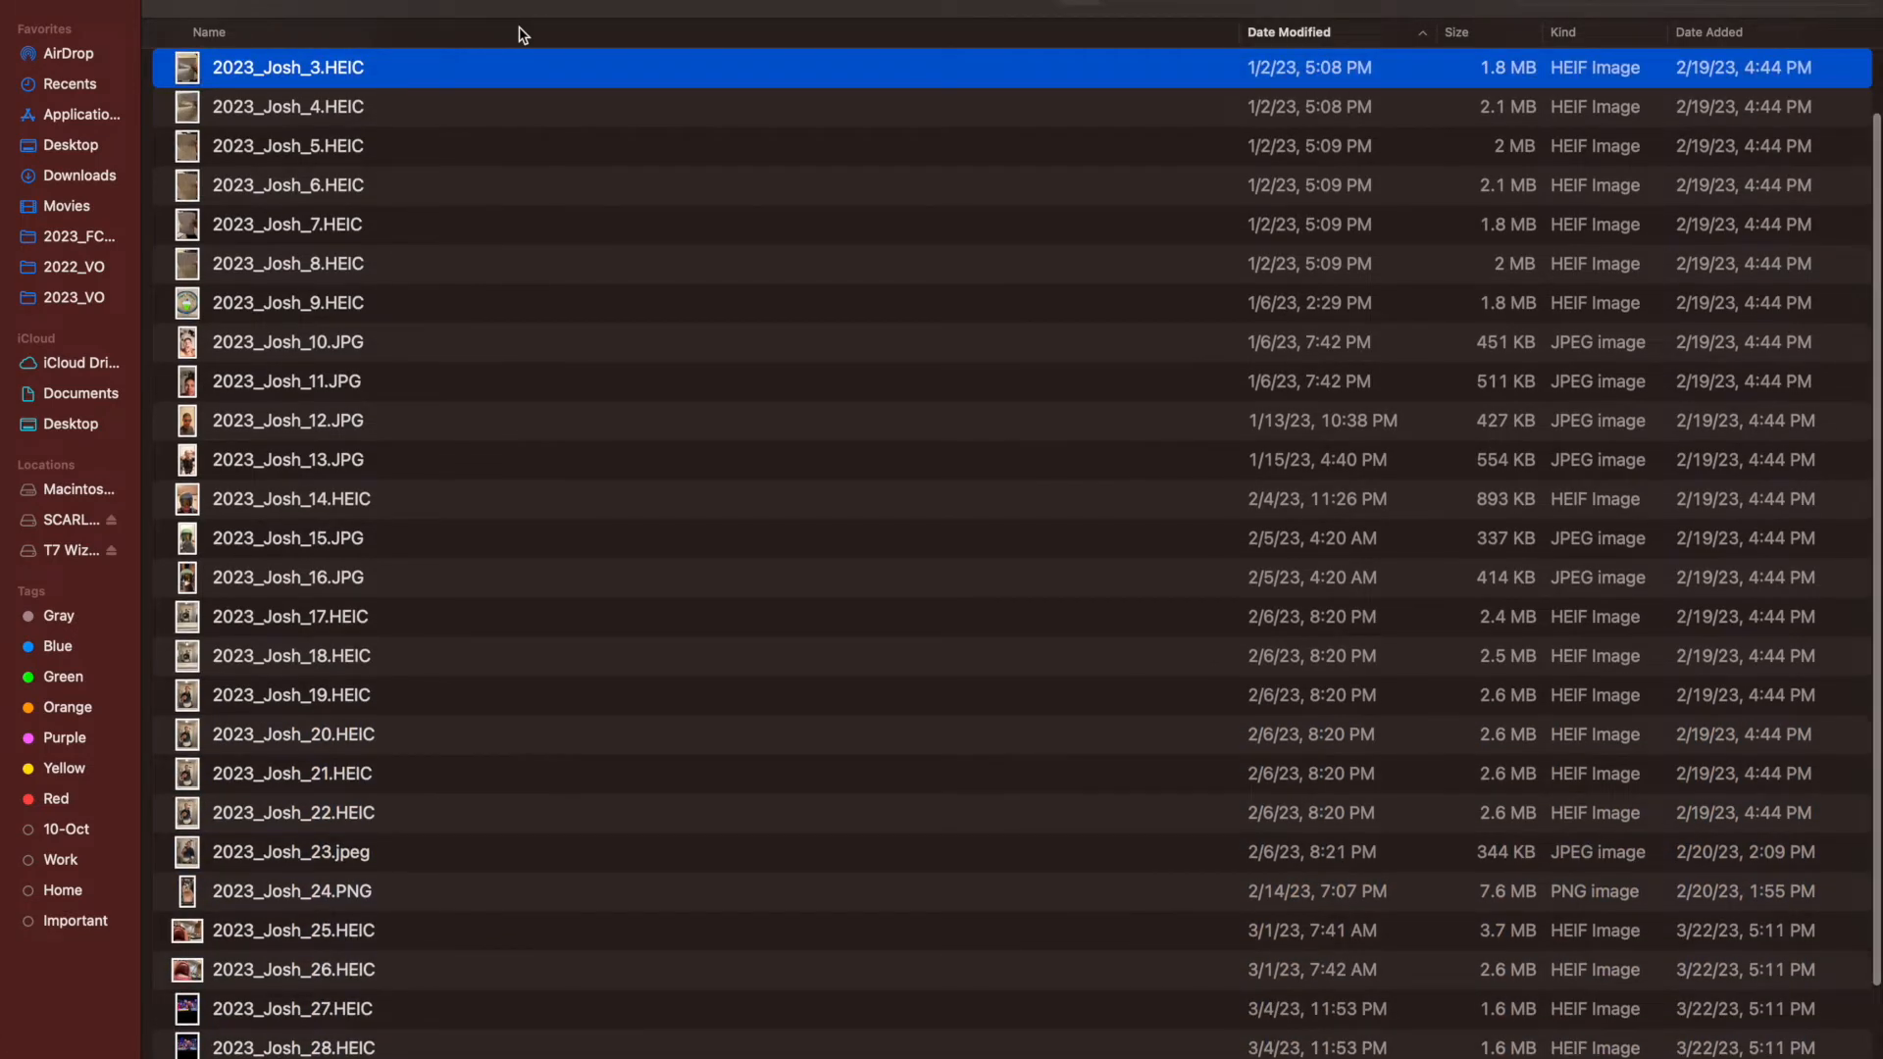
Step on through the 2023 photos to check the numeric order in which they are selected
key("Tab")
key("Tab")
key("Tab")
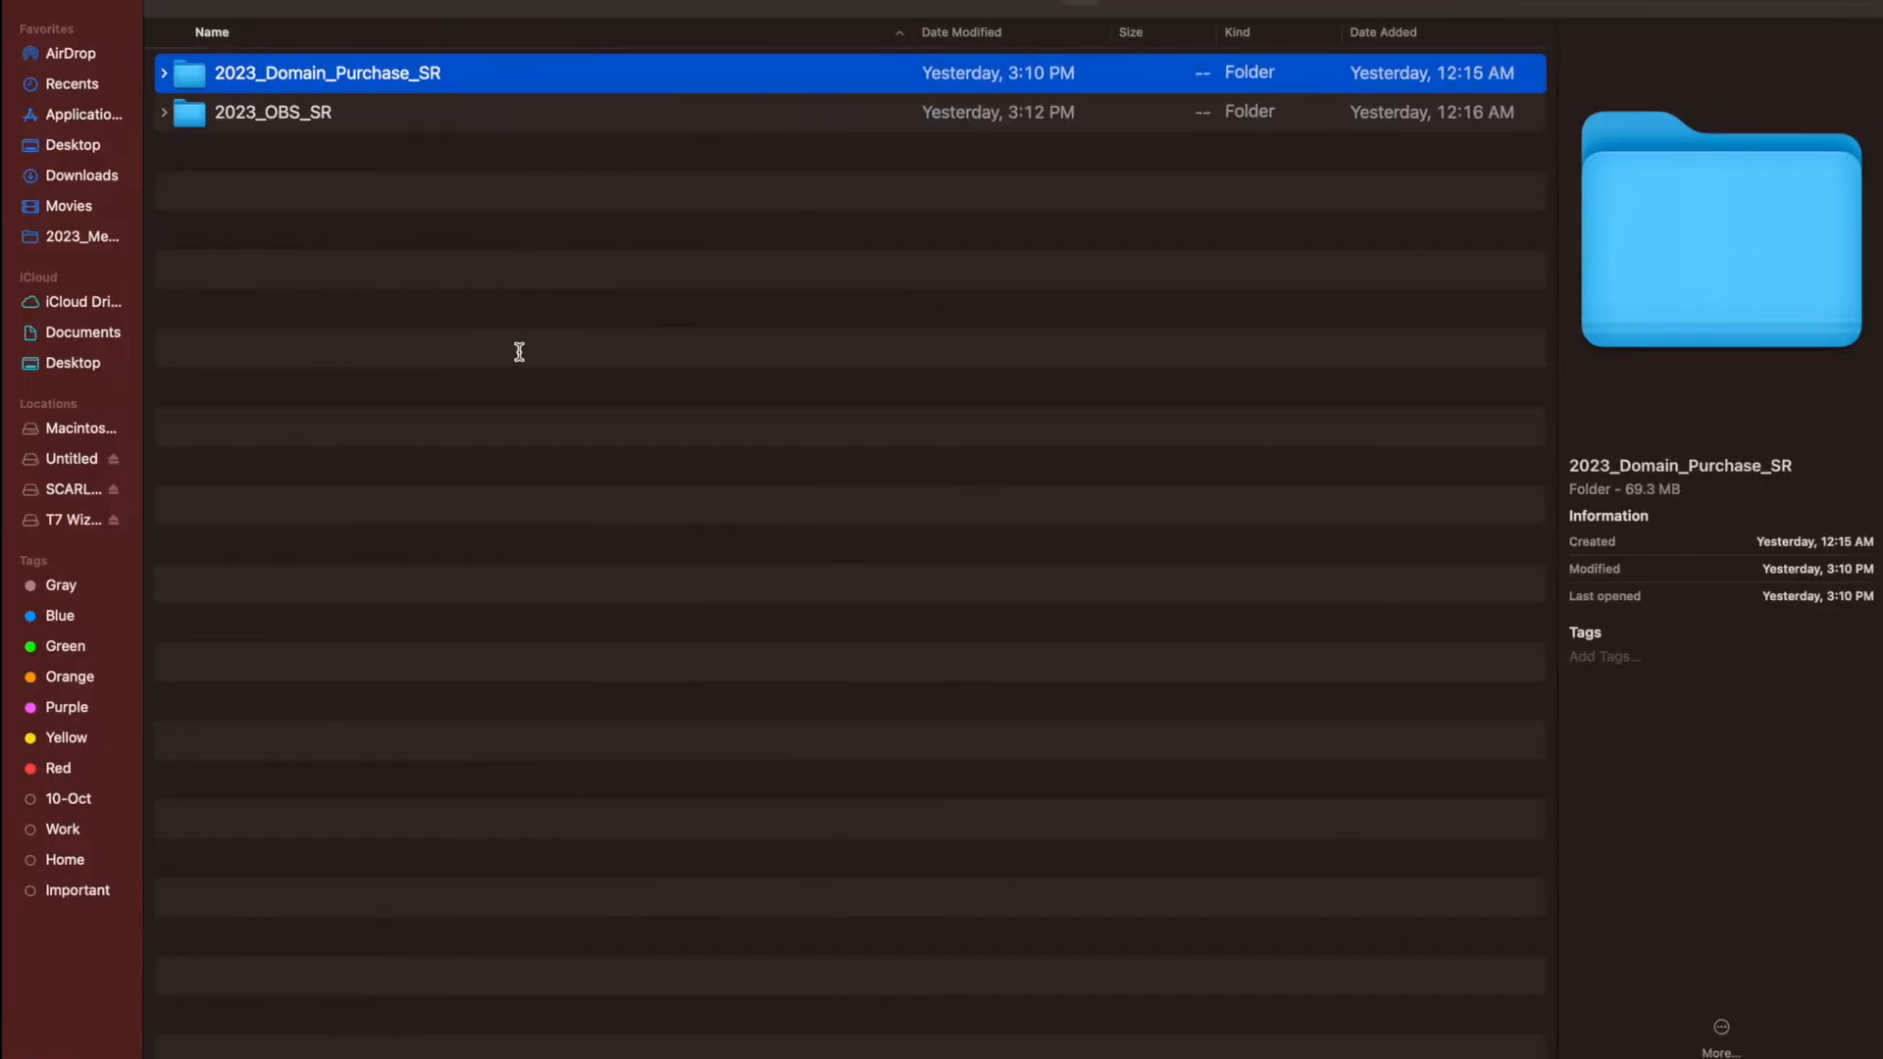
Create a folder named 2023_FCPX_Workflow_Tutorial_SR next to the Domain Purchase and OBS screen recording folders
key("super+shift+n")
type("2023_FCPX_Workflow_Tutorial_SR")
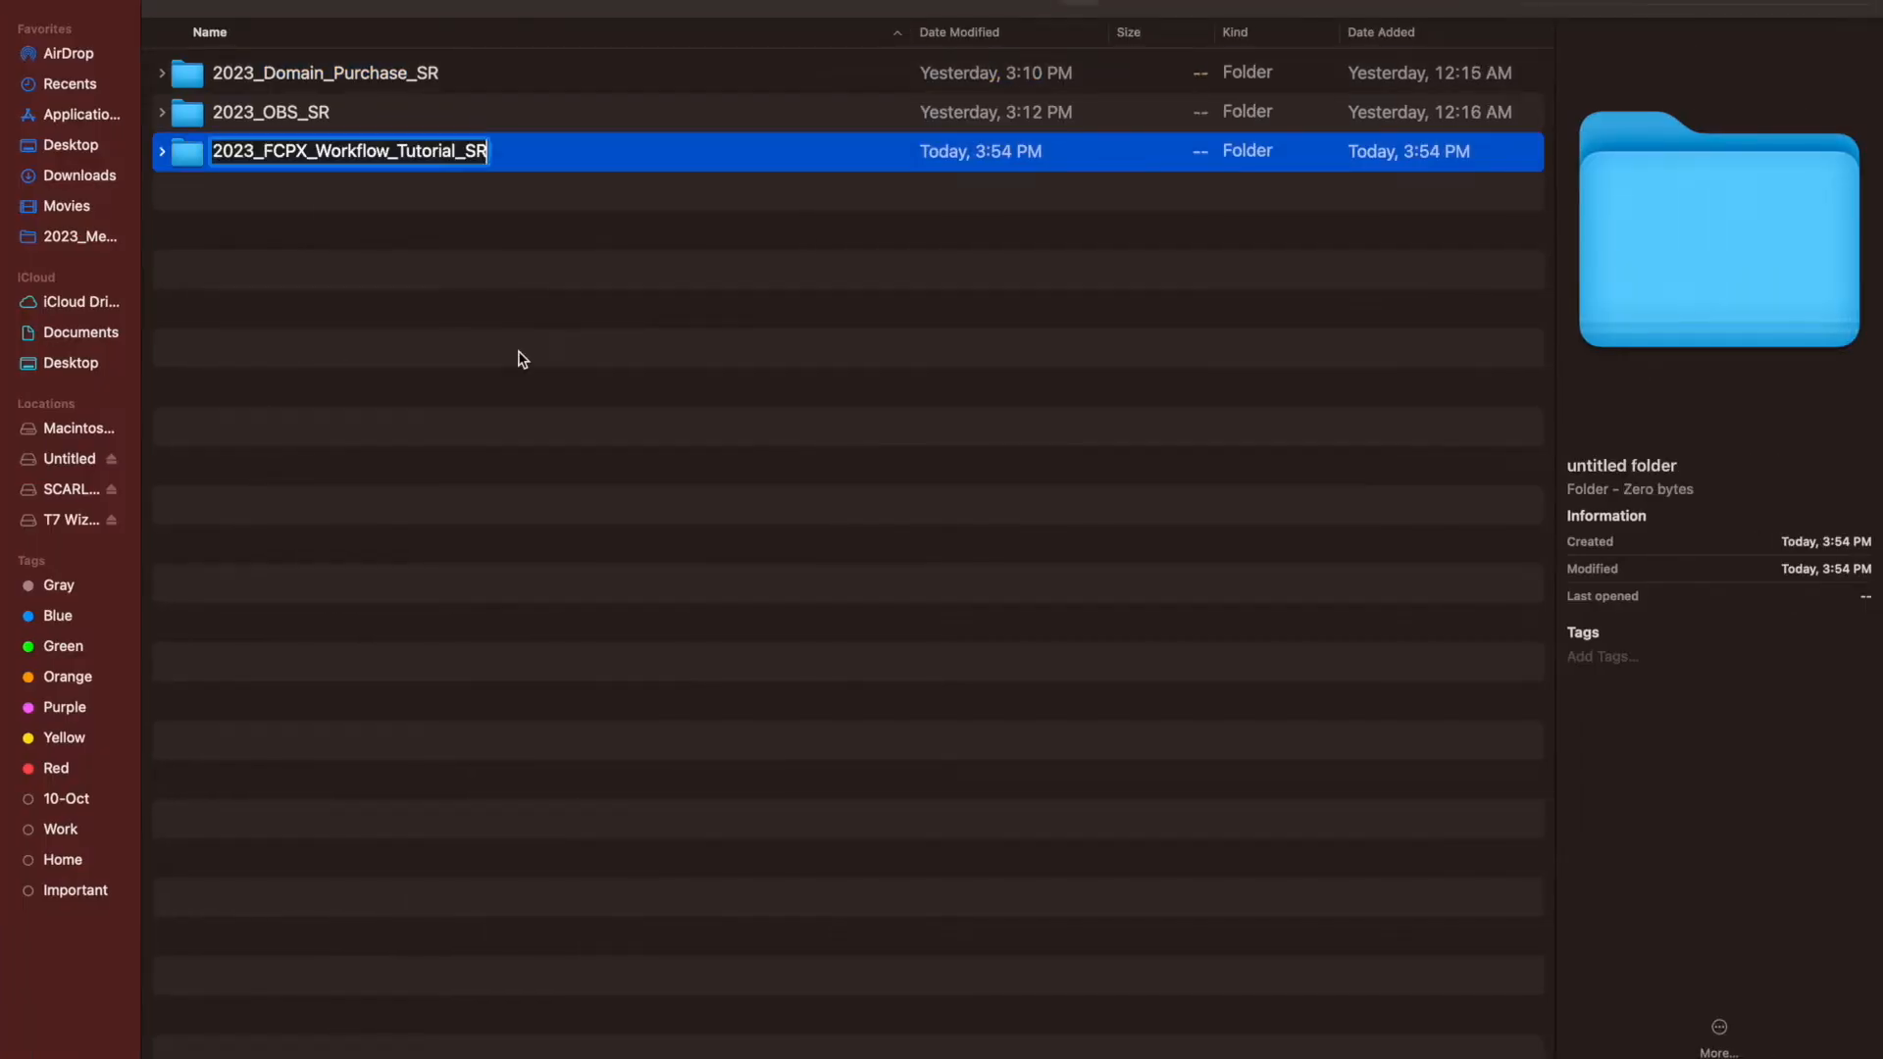
key("Return")
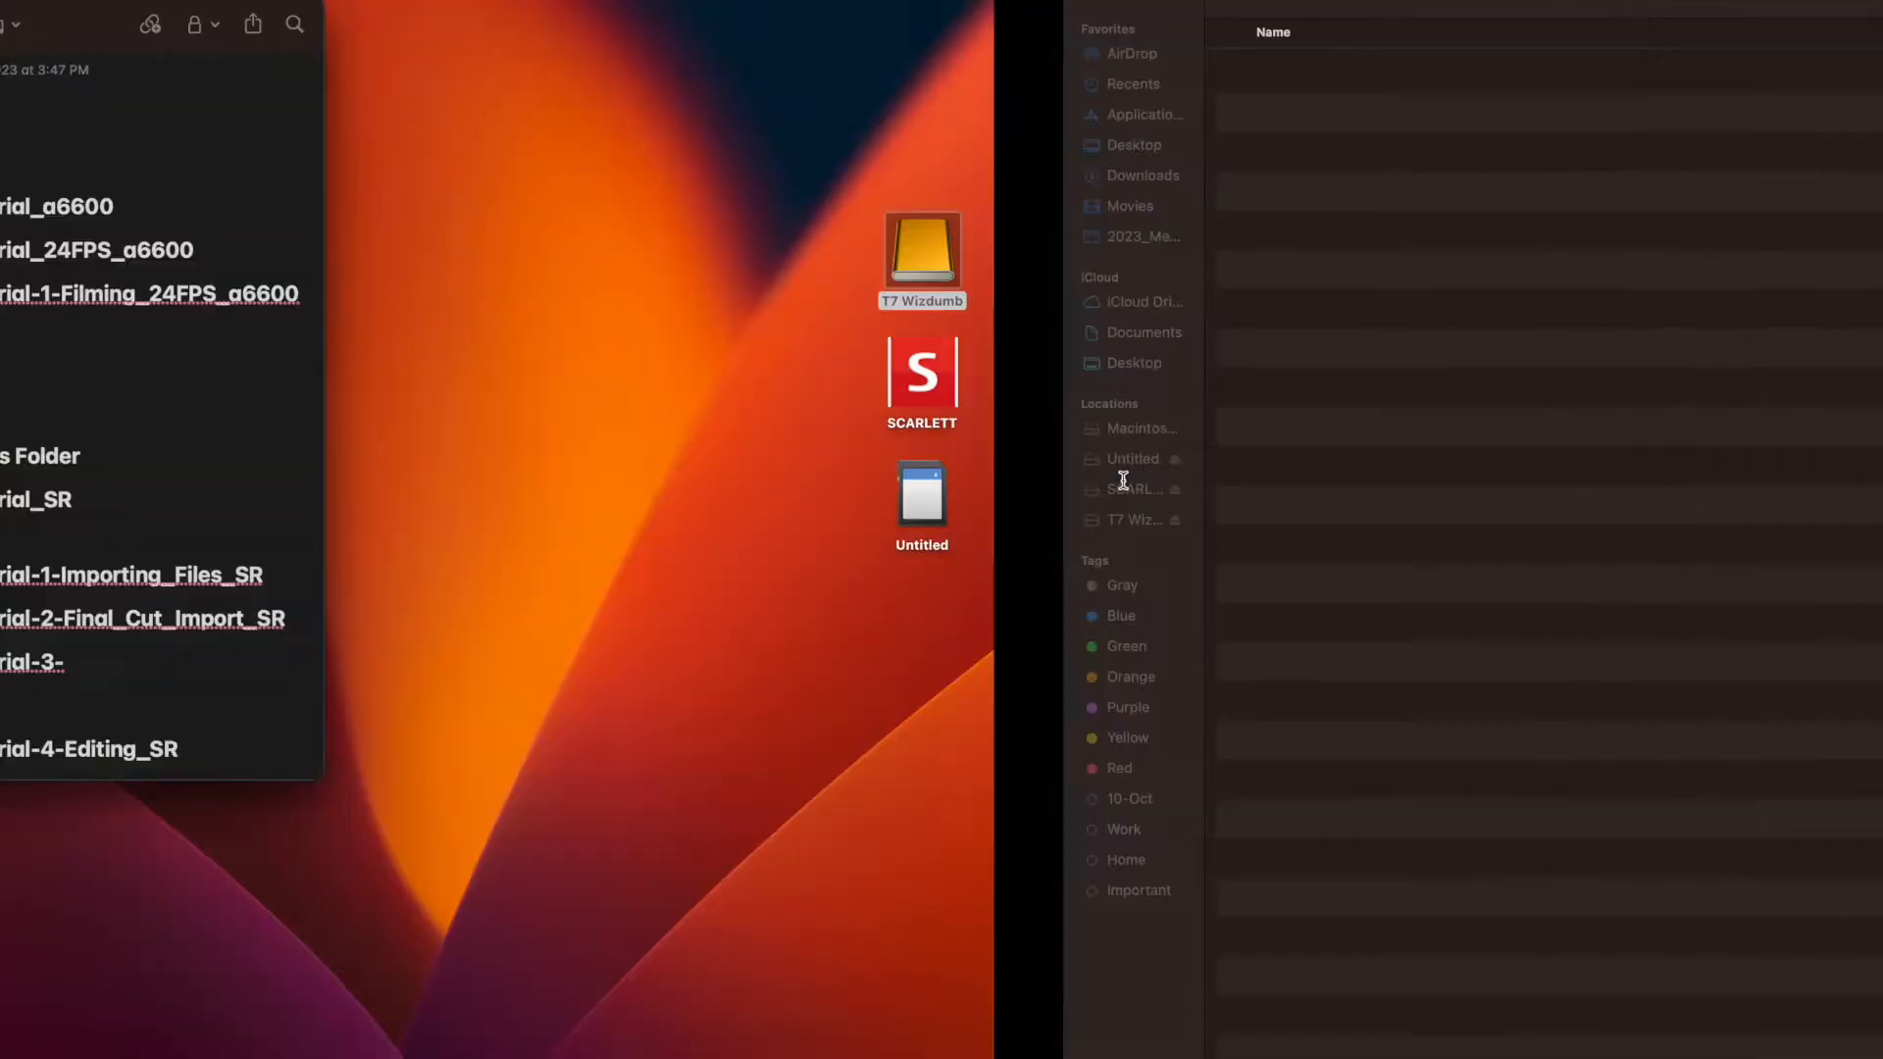
Inside the new screen recordings folder, create subfolders 2023_FCPX_Workflow_Tutorial-1-Importing_Files_SR and 2023_FCPX_Workflow_Tutorial-2-Final_Cut_Import_SR
key("super+shift+n")
type("2023_FCPX_Workflow_Tutorial-1-Importing_Files_SR")
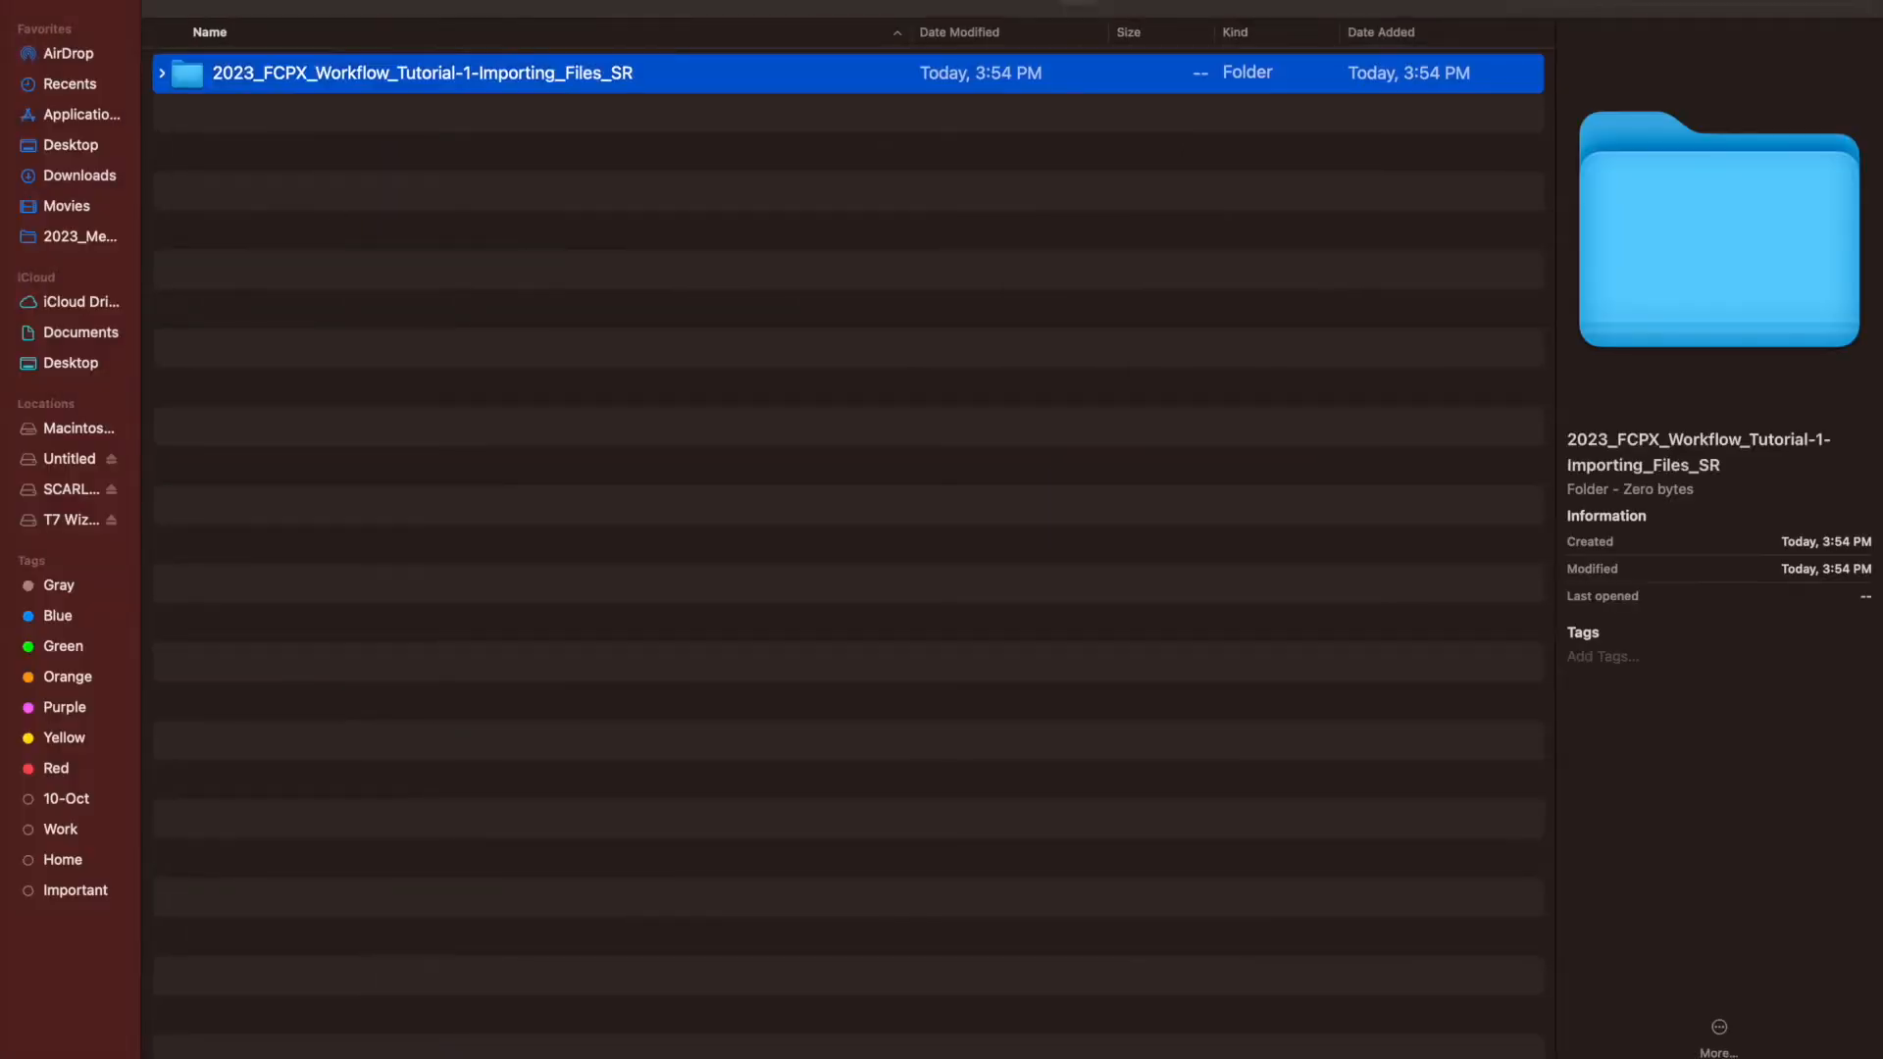
key("super+shift+n")
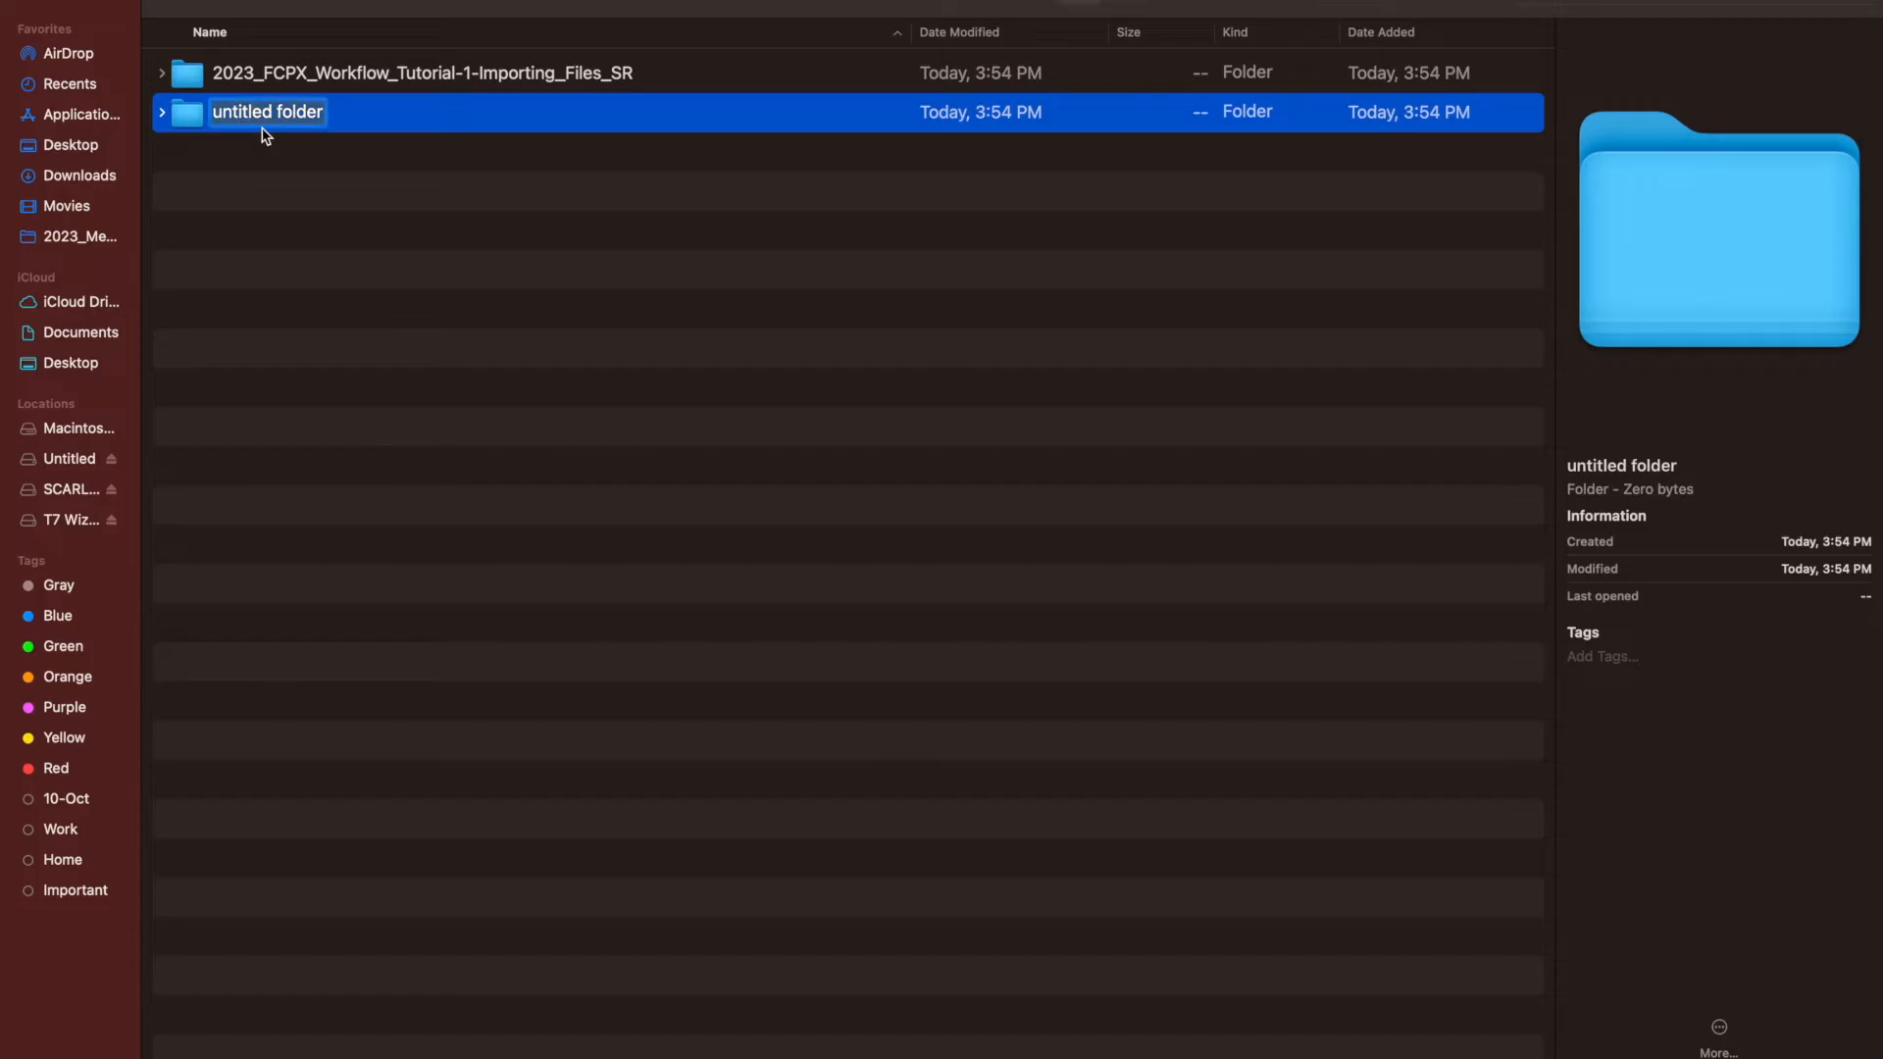
type("2023_FCPX_Workflow_Tutorial-2-Final_Cut_Import_SR")
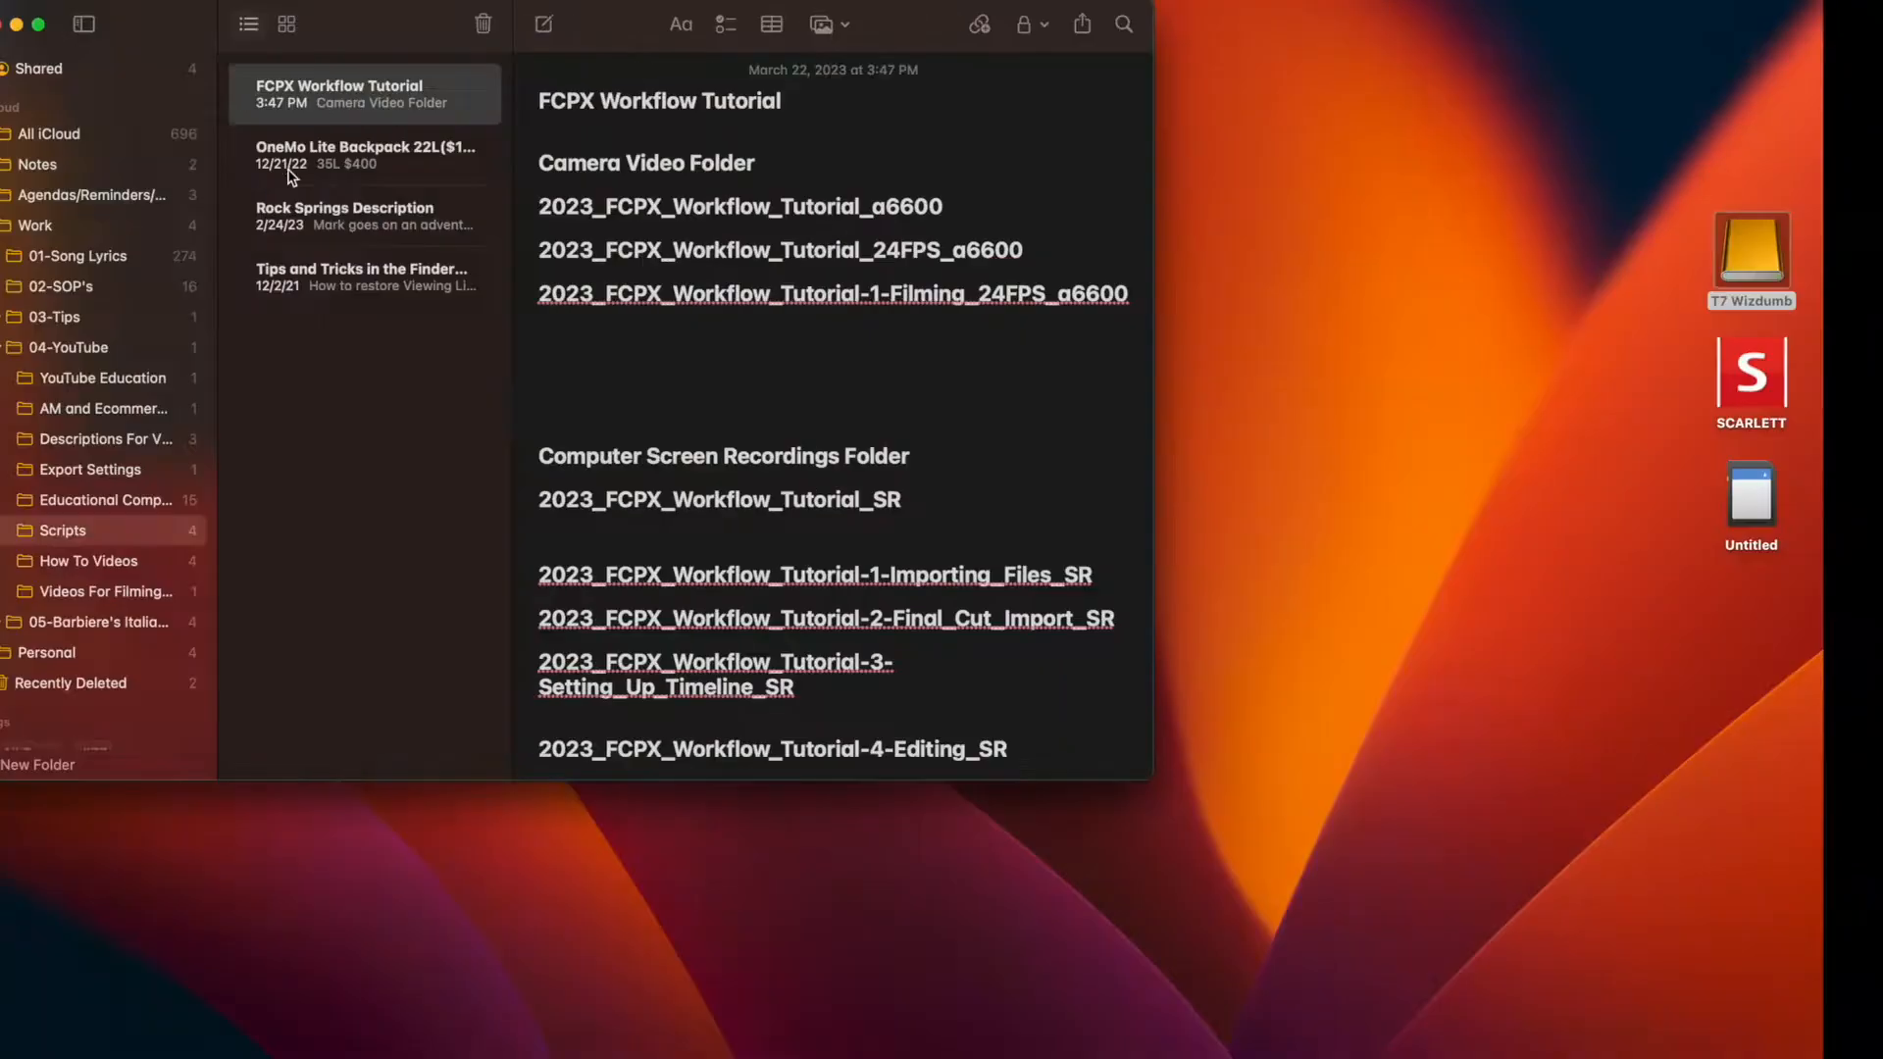
Using the names from the note, add subfolders 2023_FCPX_Workflow_Tutorial-3-Setting_Up_Timeline_SR and 2023_FCPX_Workflow_Tutorial-4-Editing_SR
triple_click(864, 708)
key("super+shift+n")
type("2023_FCPX_Workflow_Tutorial-3-Setting_Up_Timeline_SR")
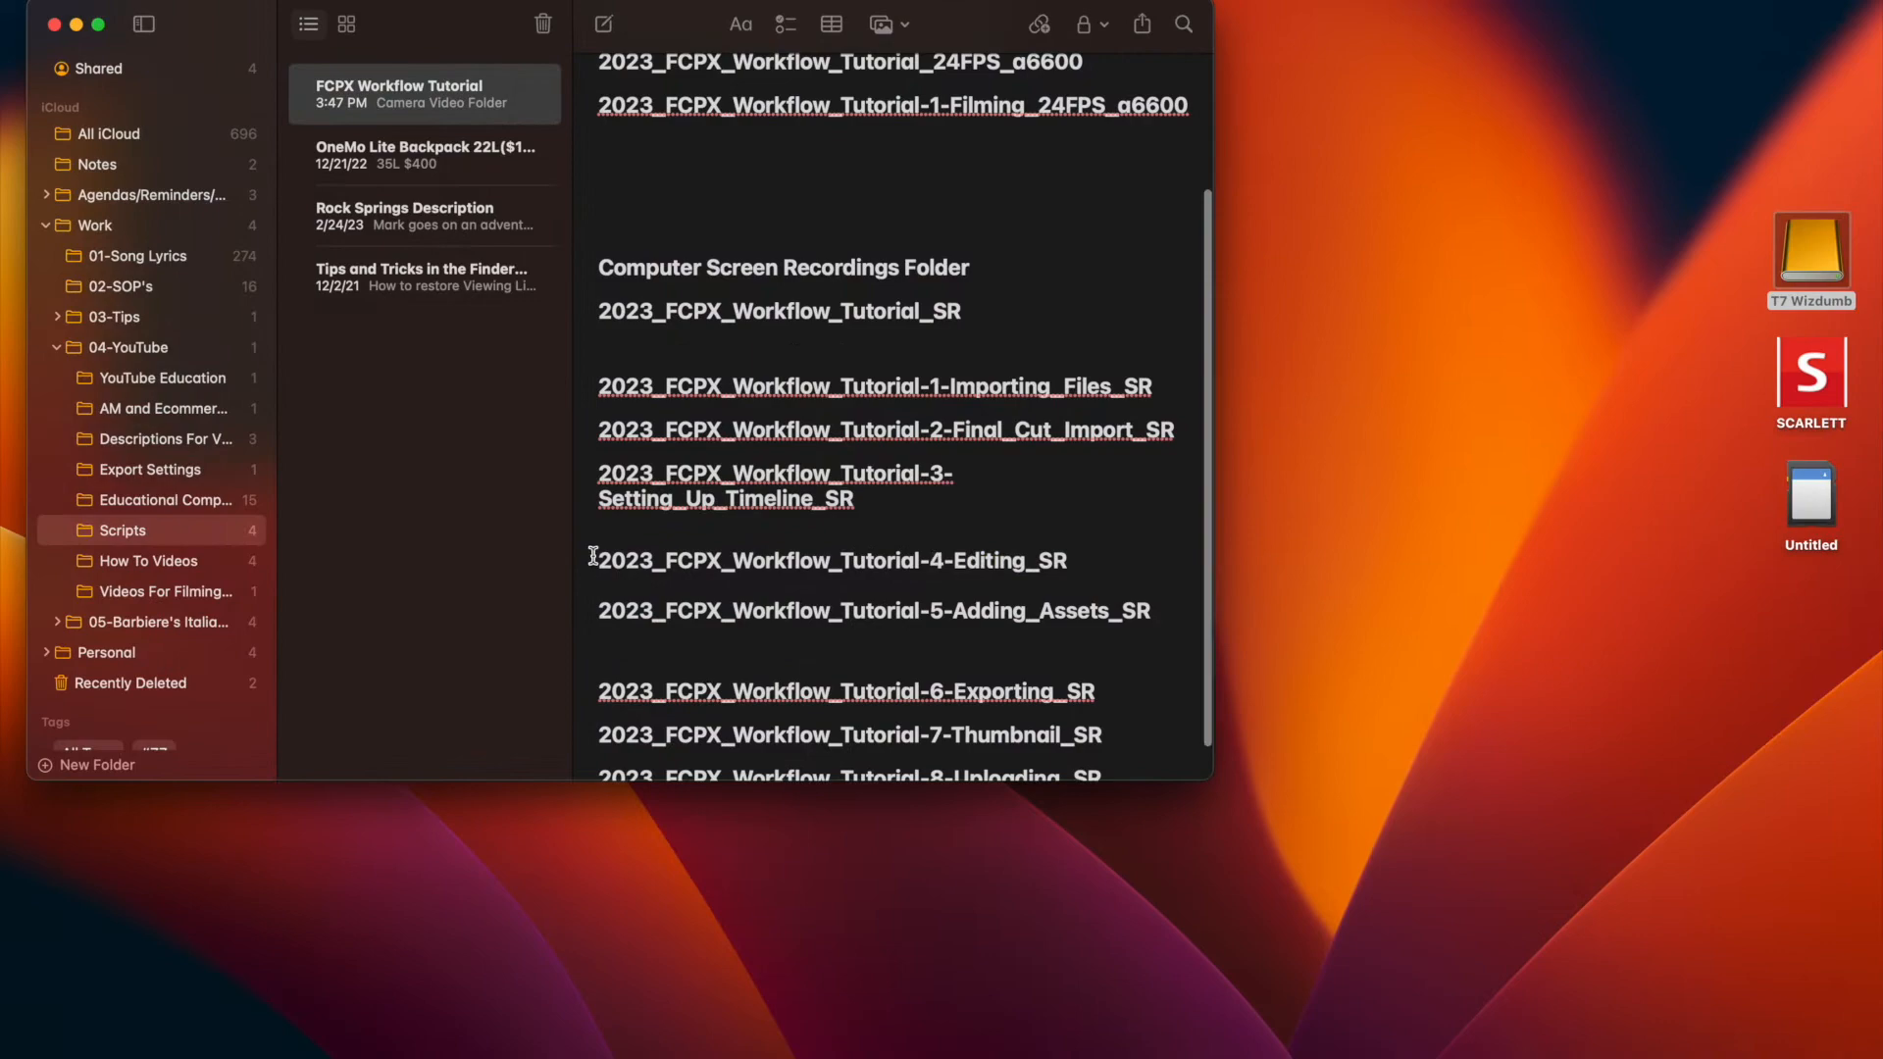
triple_click(1039, 748)
key("super+c")
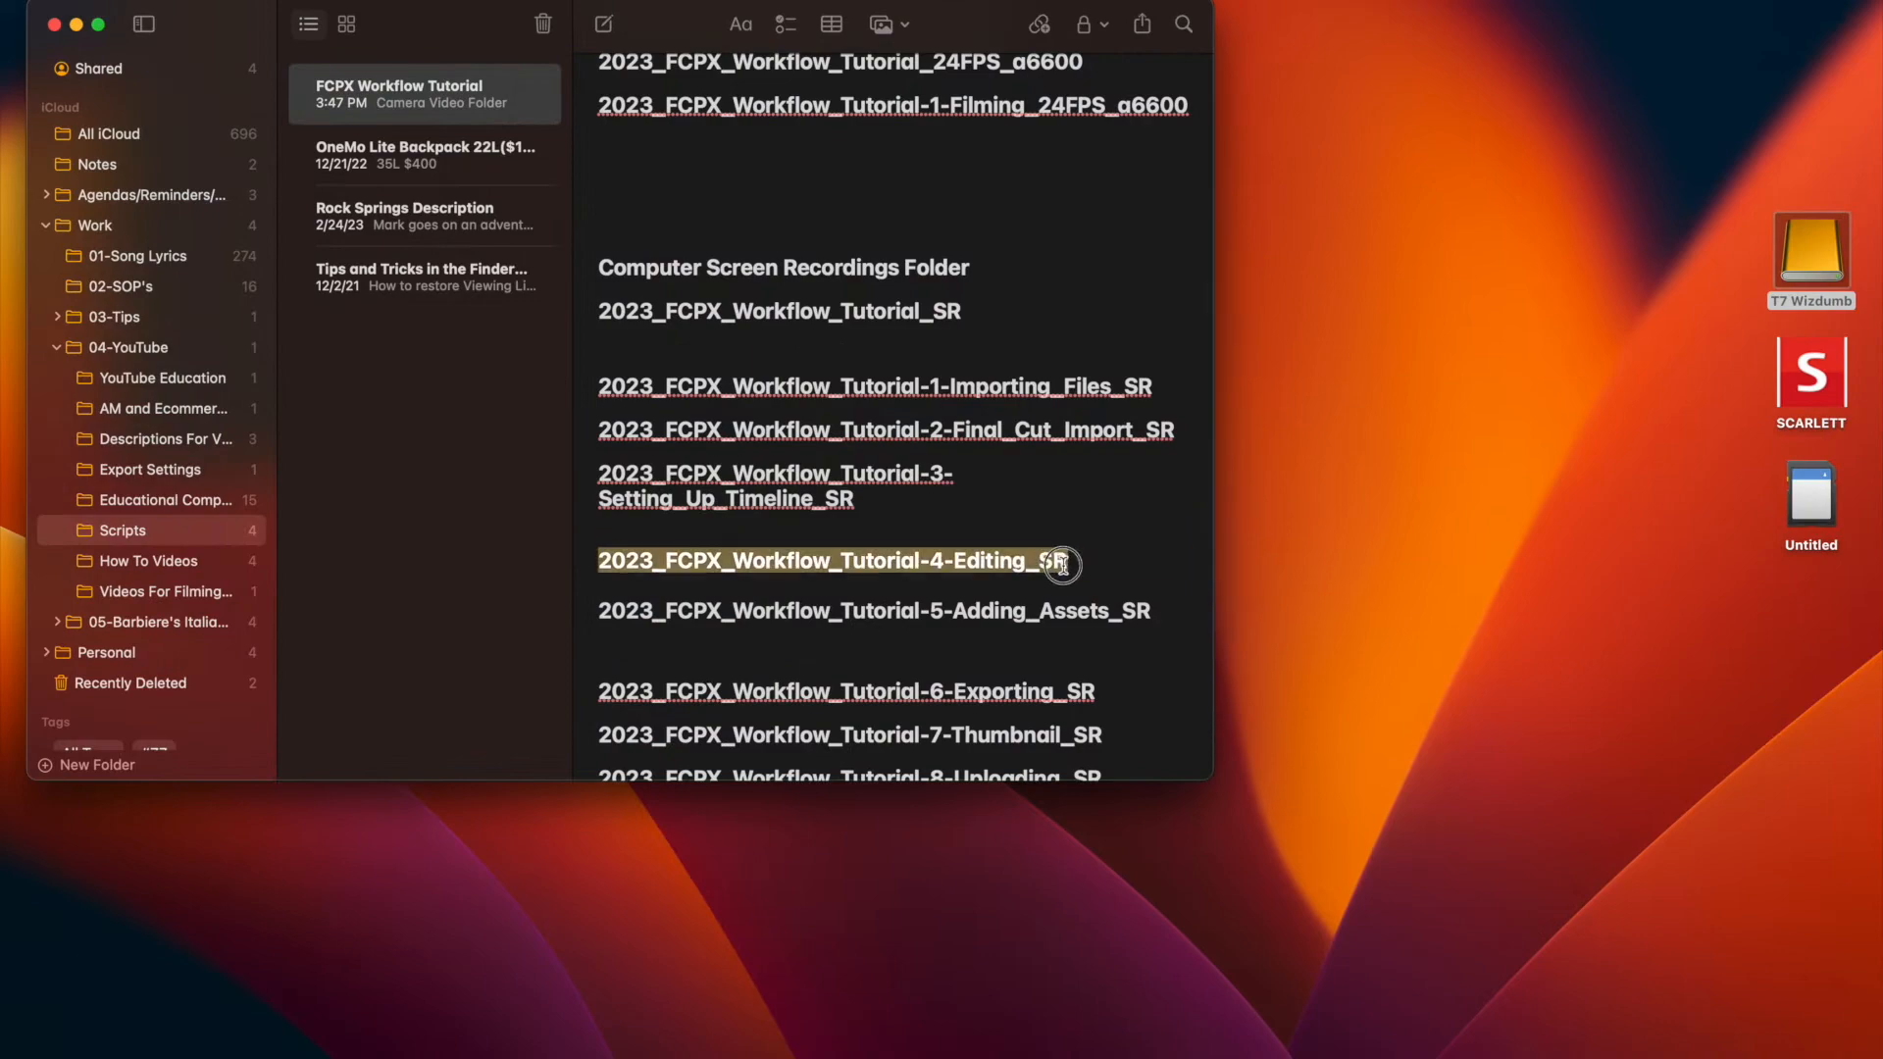
key("super+shift+n")
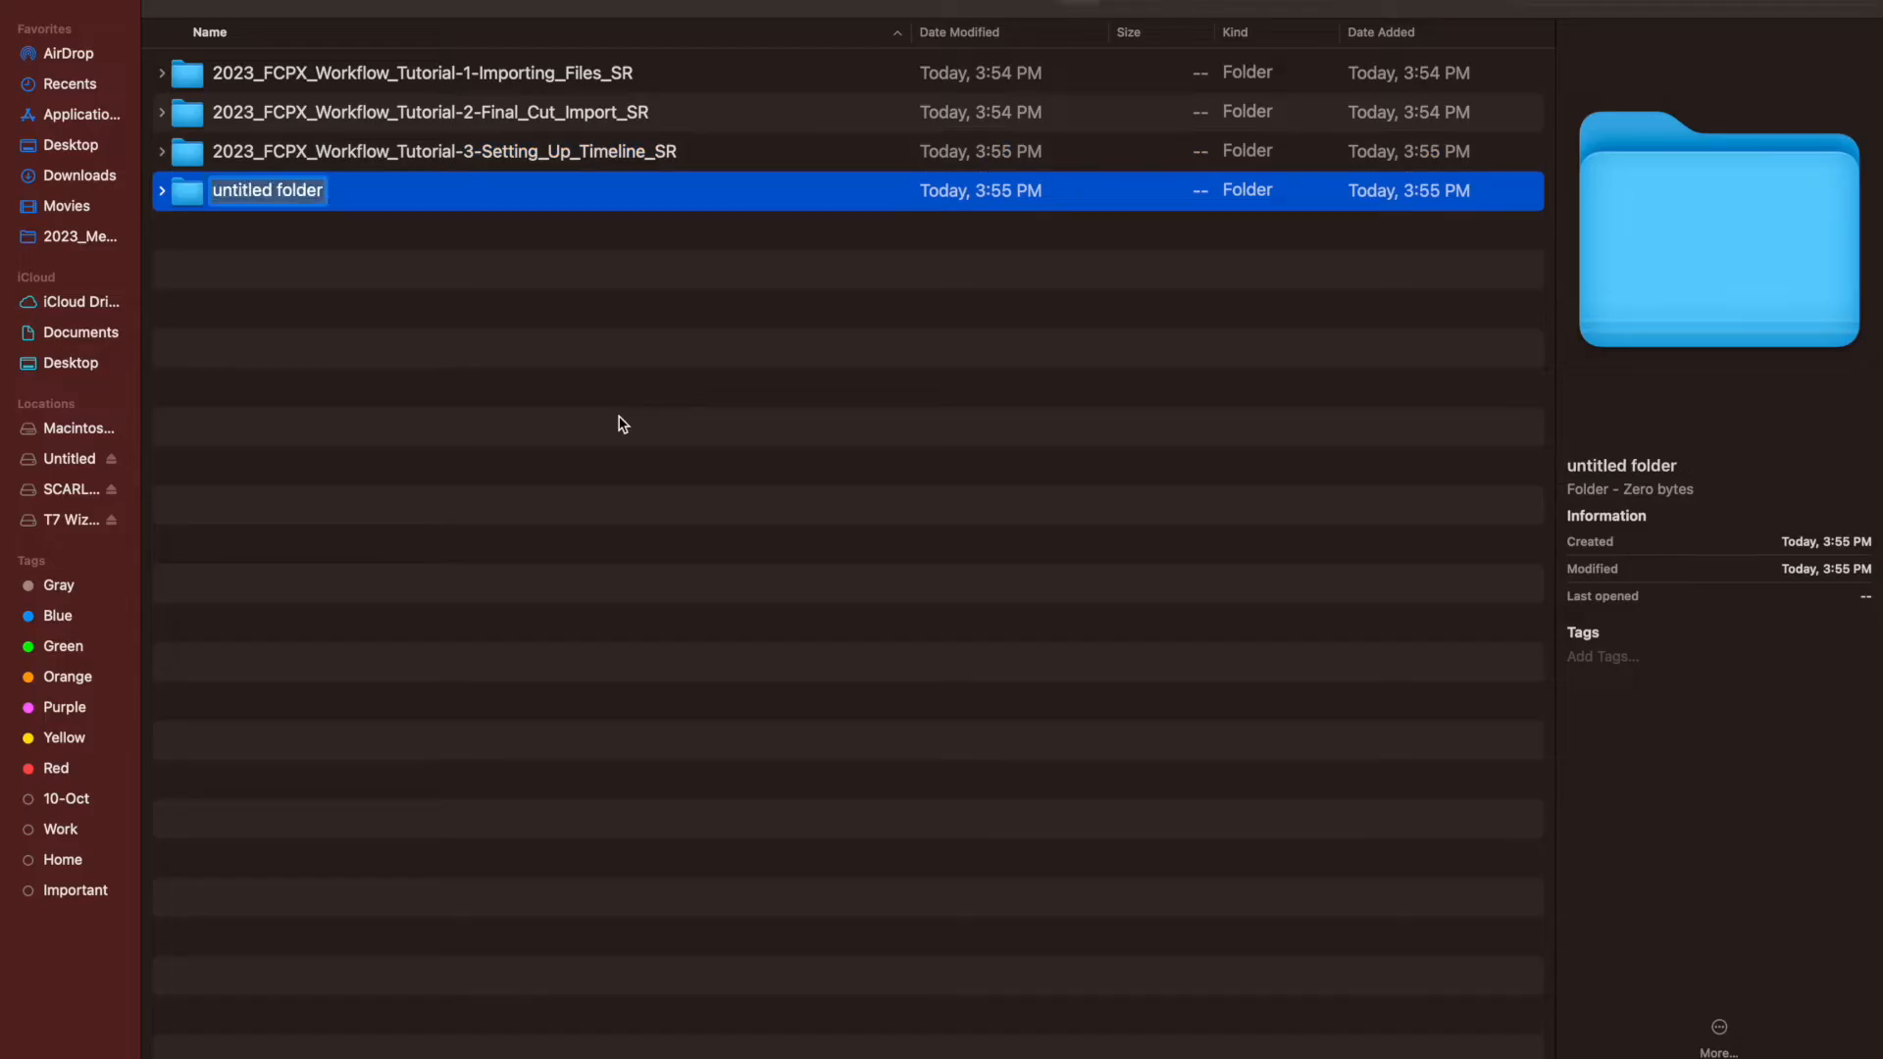
key("super+v")
key("Return")
Add the subfolders 2023_FCPX_Workflow_Tutorial-5-Adding_Assets_SR and 2023_FCPX_Workflow_Tutorial-6-Exporting_SR, with names taken from the note
triple_click(1127, 613)
key("super+shift+n")
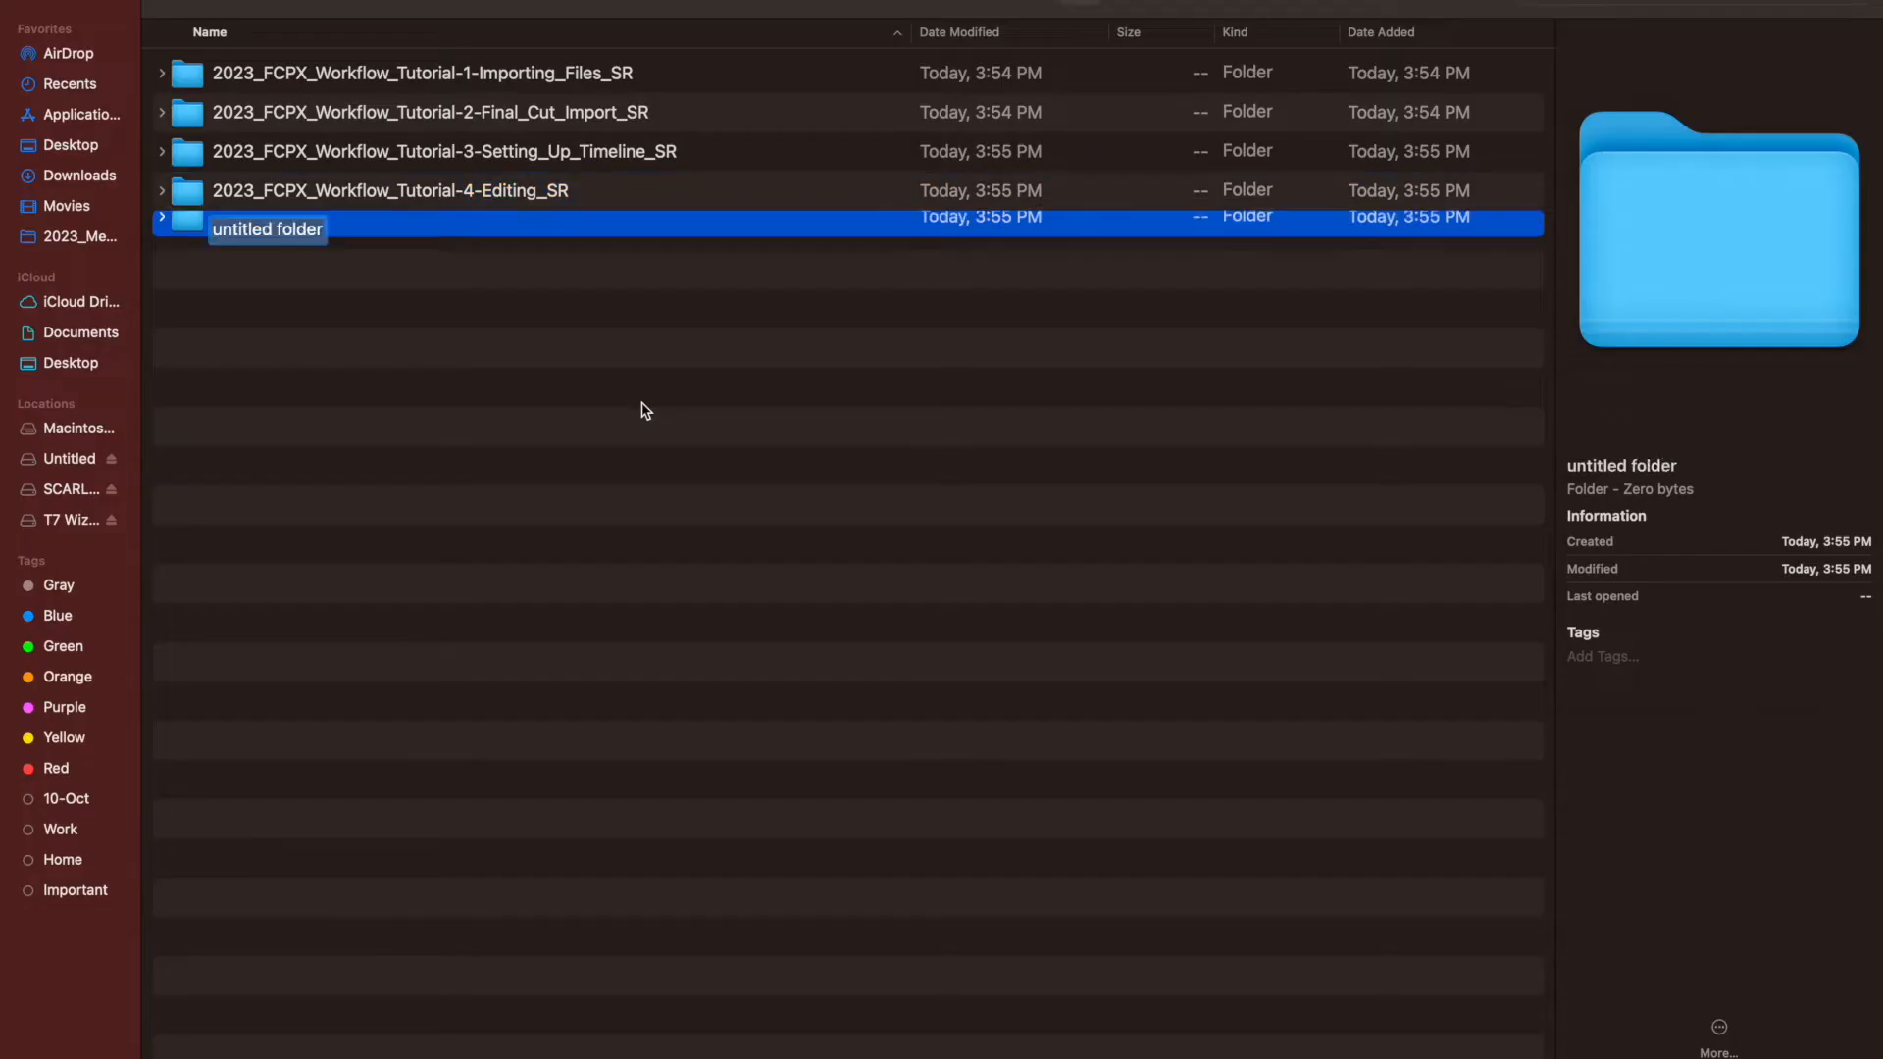
type("2023_FCPX_Workflow_Tutorial-5-Adding_Assets_SR")
key("Return")
triple_click(883, 653)
key("super+shift+n")
type("2023_FCPX_Workflow_Tutorial-6-Exporting_SR")
key("Return")
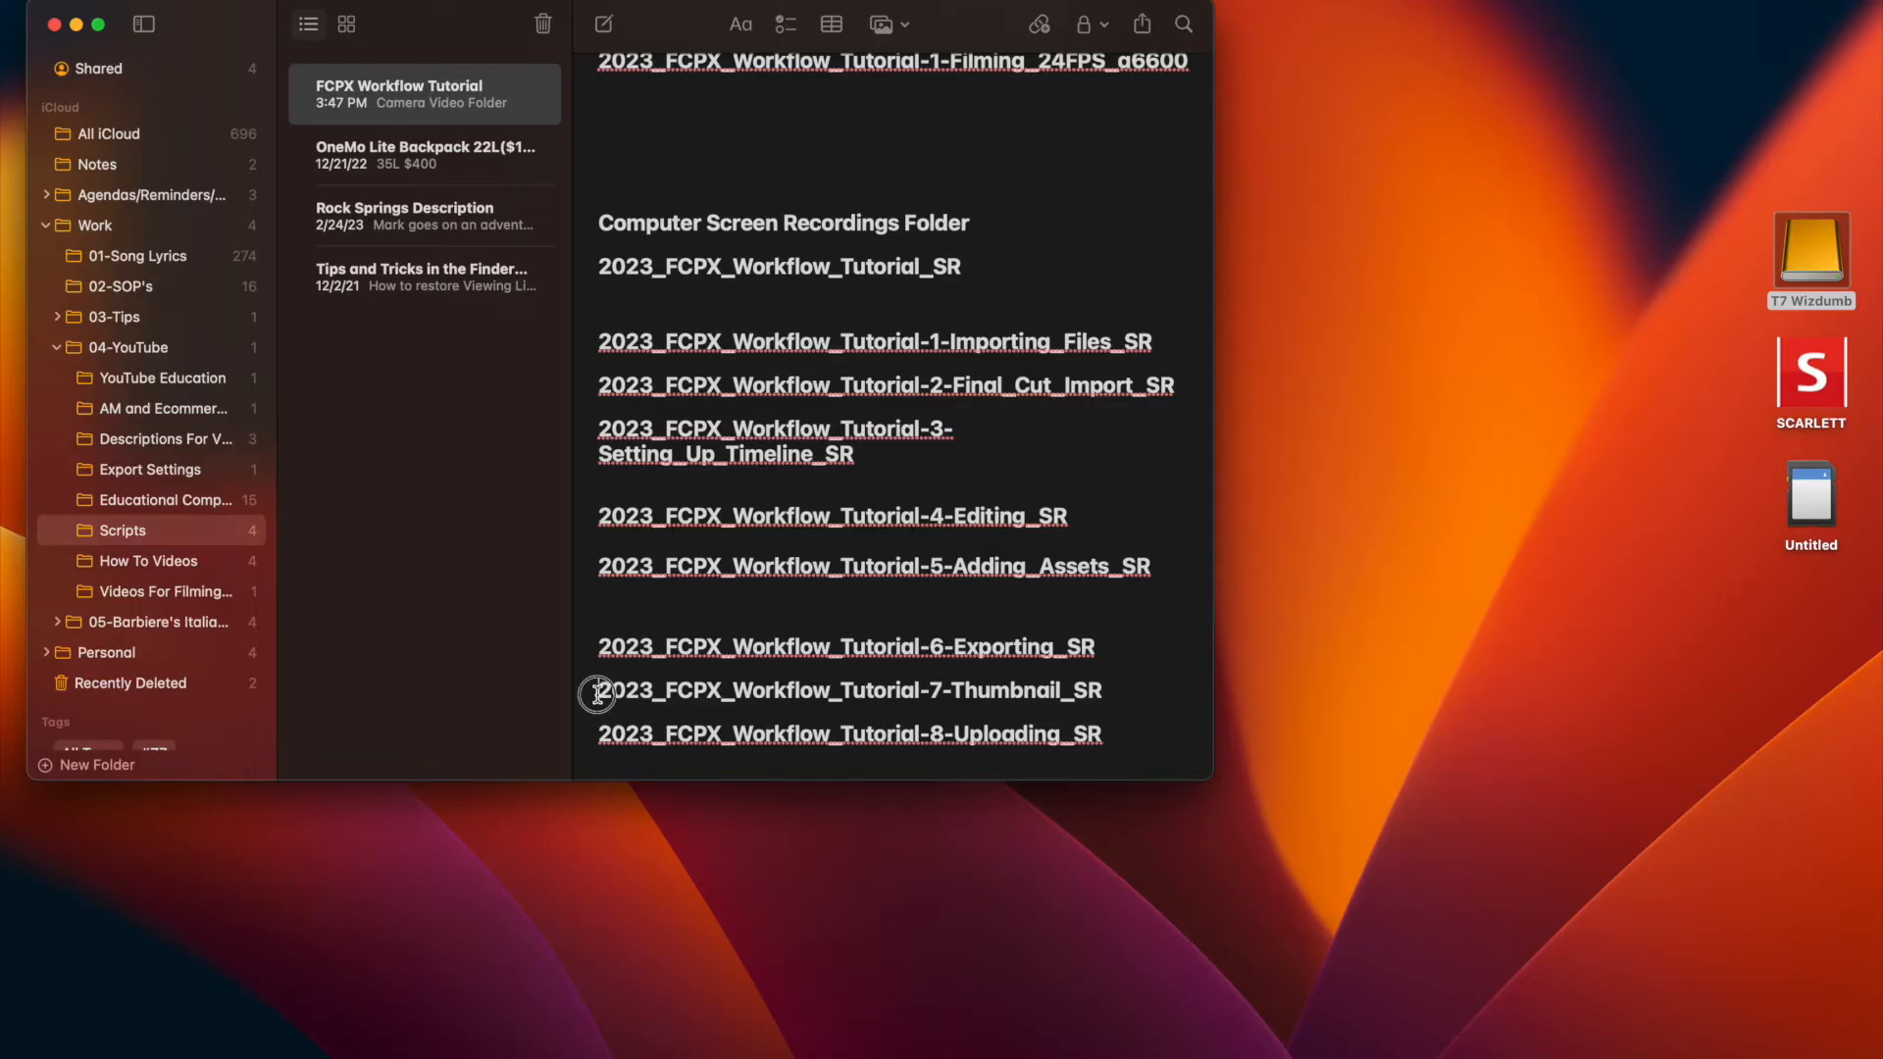
Add the last two subfolders from the note, 2023_FCPX_Workflow_Tutorial-7-Thumbnail_SR and 2023_FCPX_Workflow_Tutorial-8-Uploading_SR
triple_click(593, 695)
key("super+shift+n")
type("2023_FCPX_Workflow_Tutorial-7-Thumbnail_SR")
key("Return")
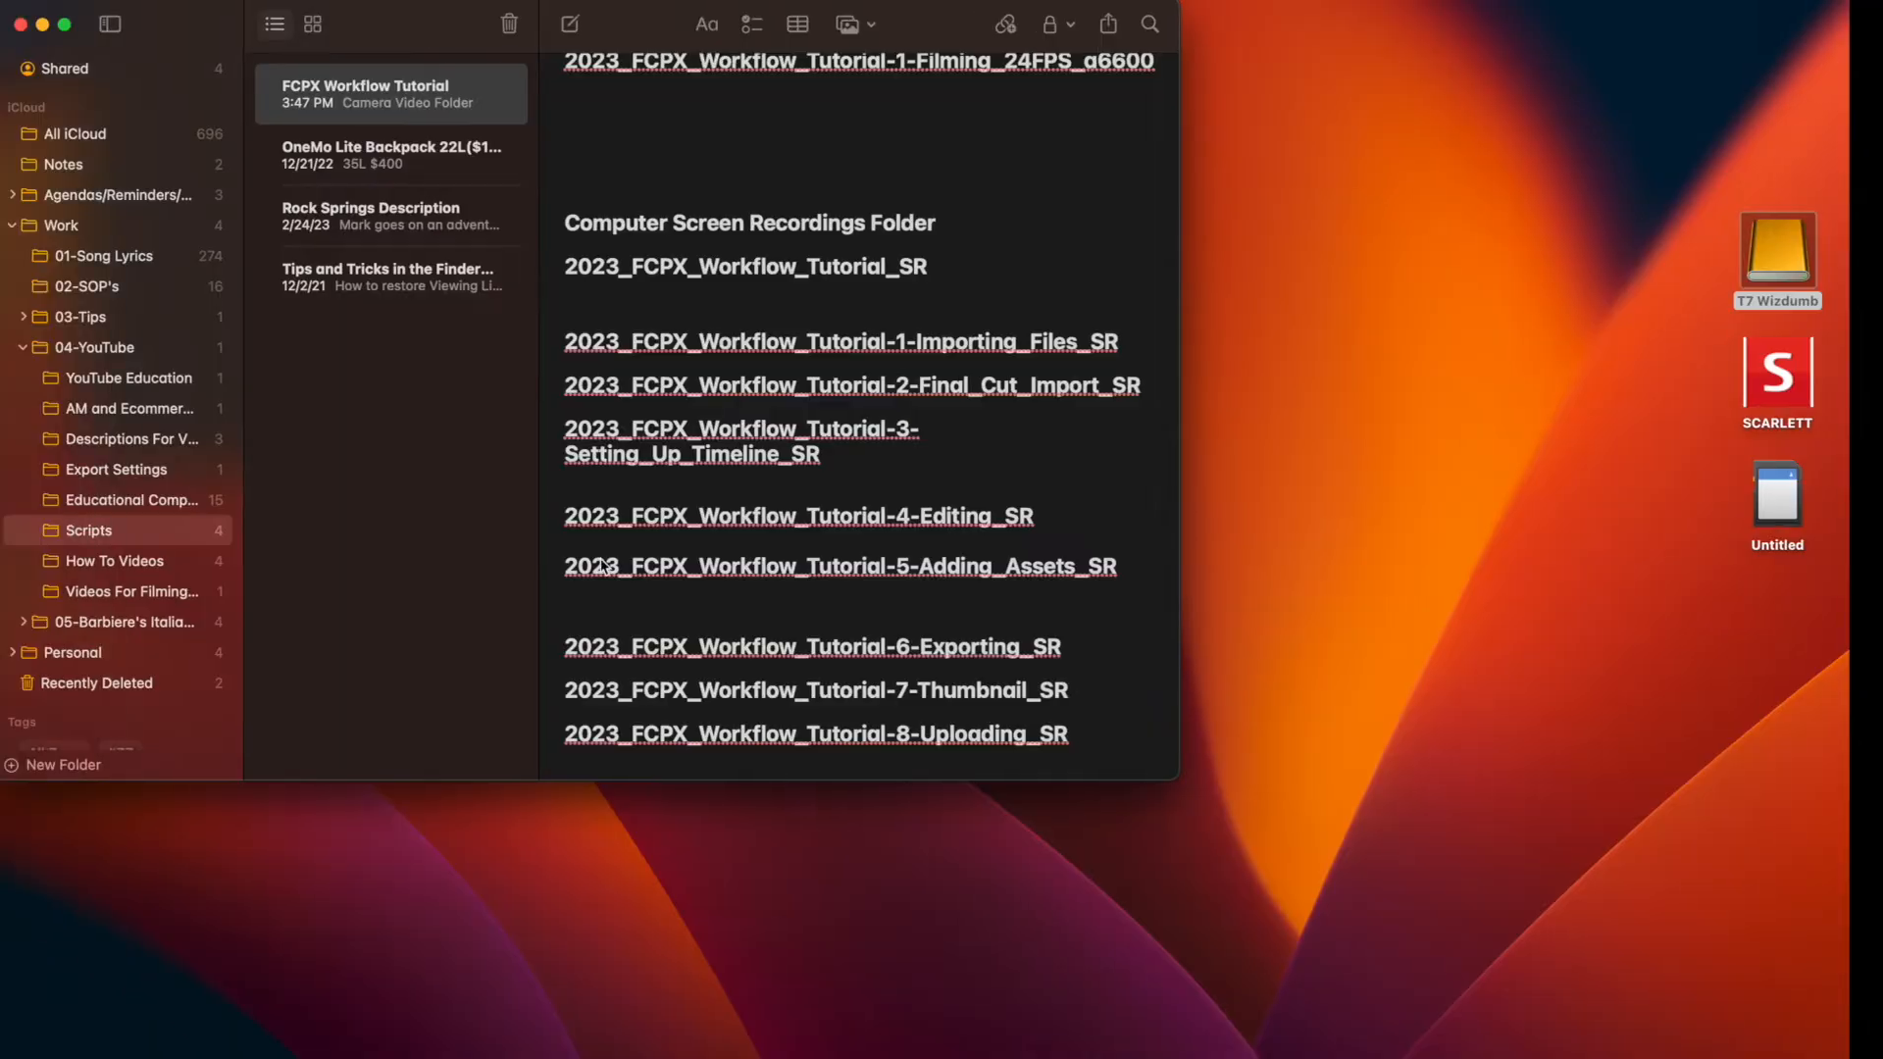
triple_click(1093, 748)
key("super+shift+n")
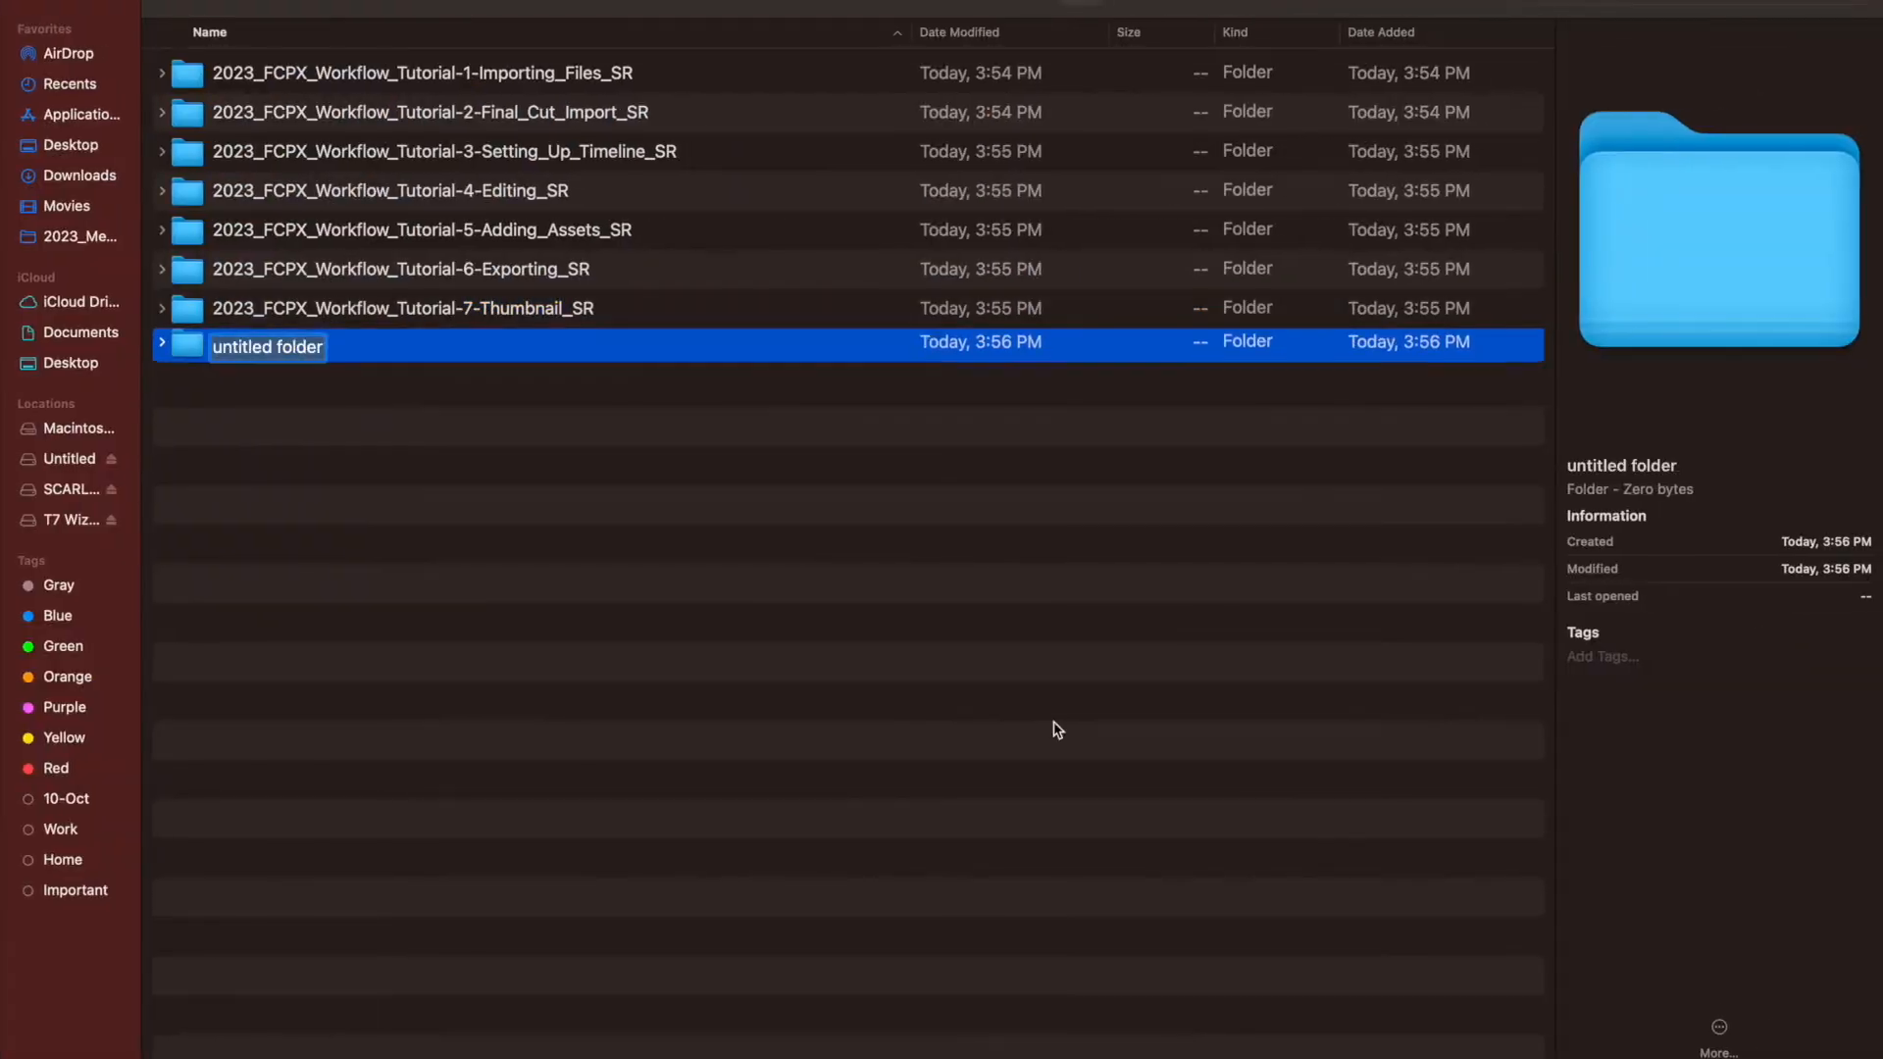
type("2023_FCPX_Workflow_Tutorial-8-Uploading_SR")
key("Return")
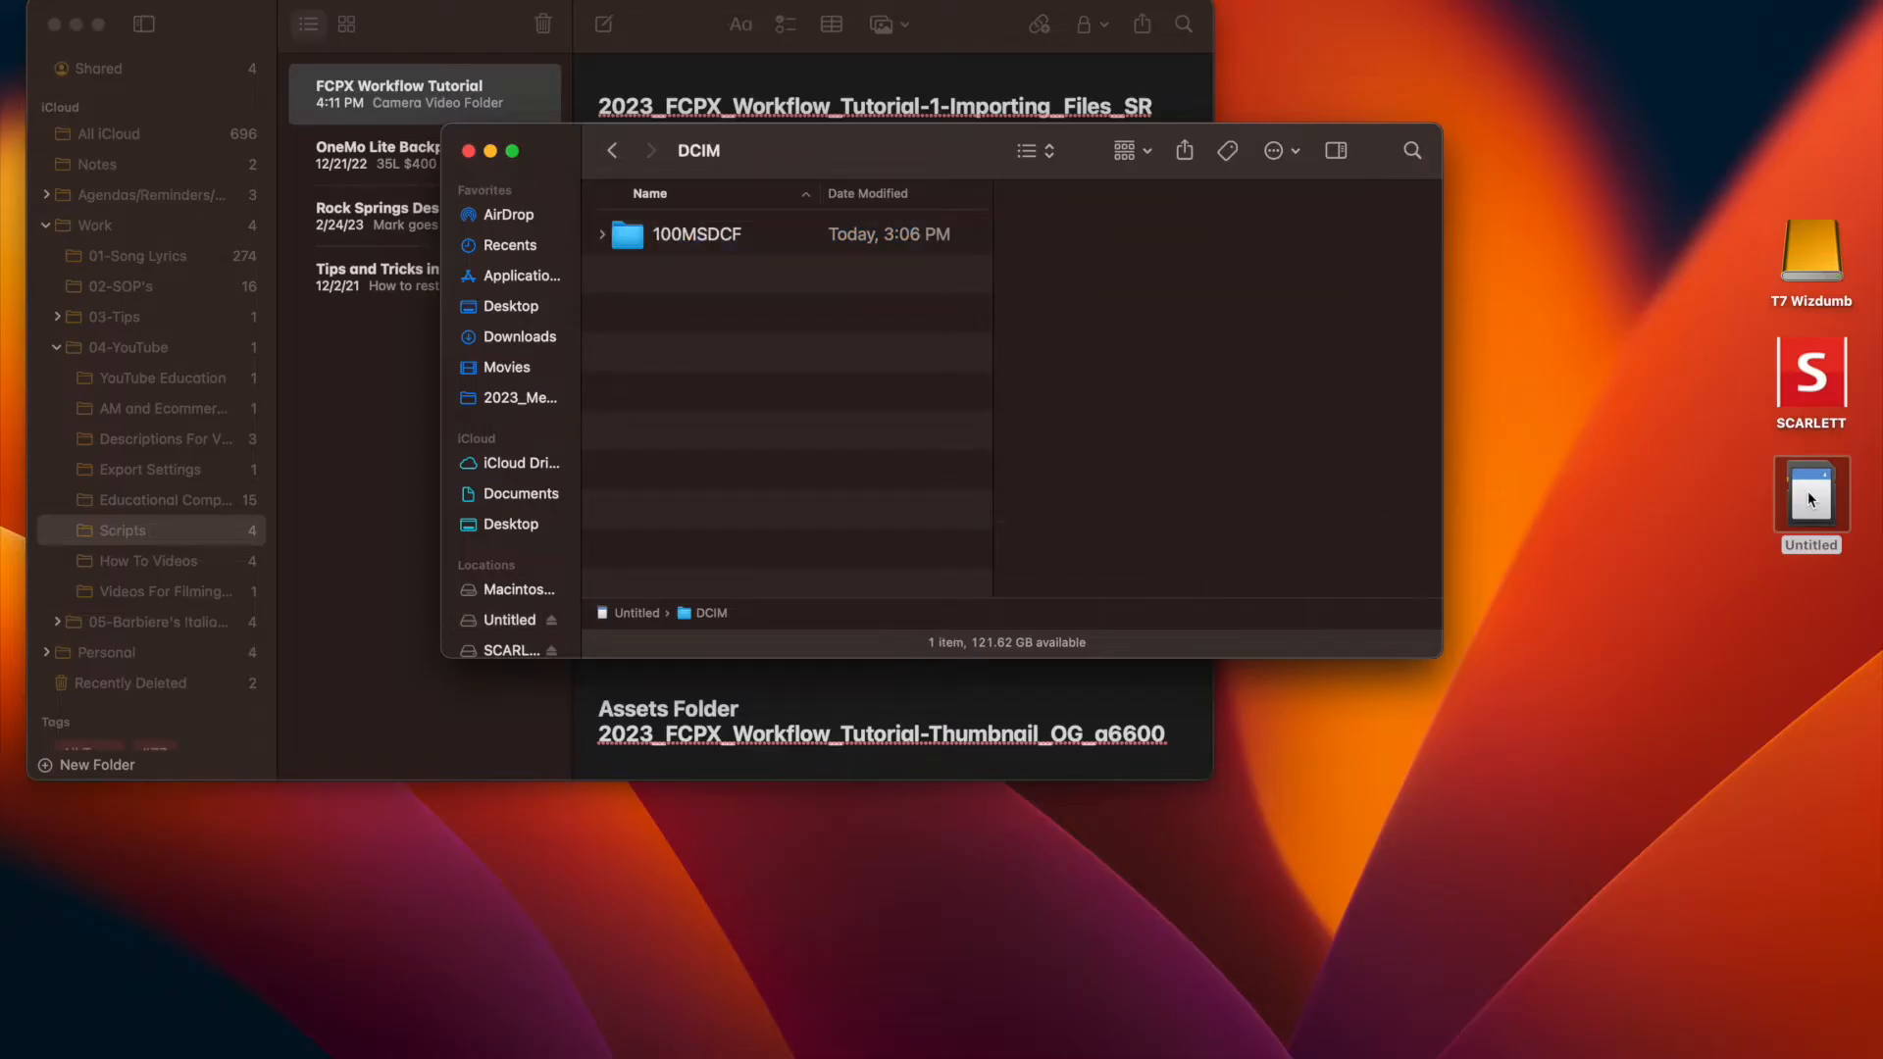
Open the 100MSDCF folder on the Untitled card, select all its photos and move the window out of the way
key("Down")
key("super+Down")
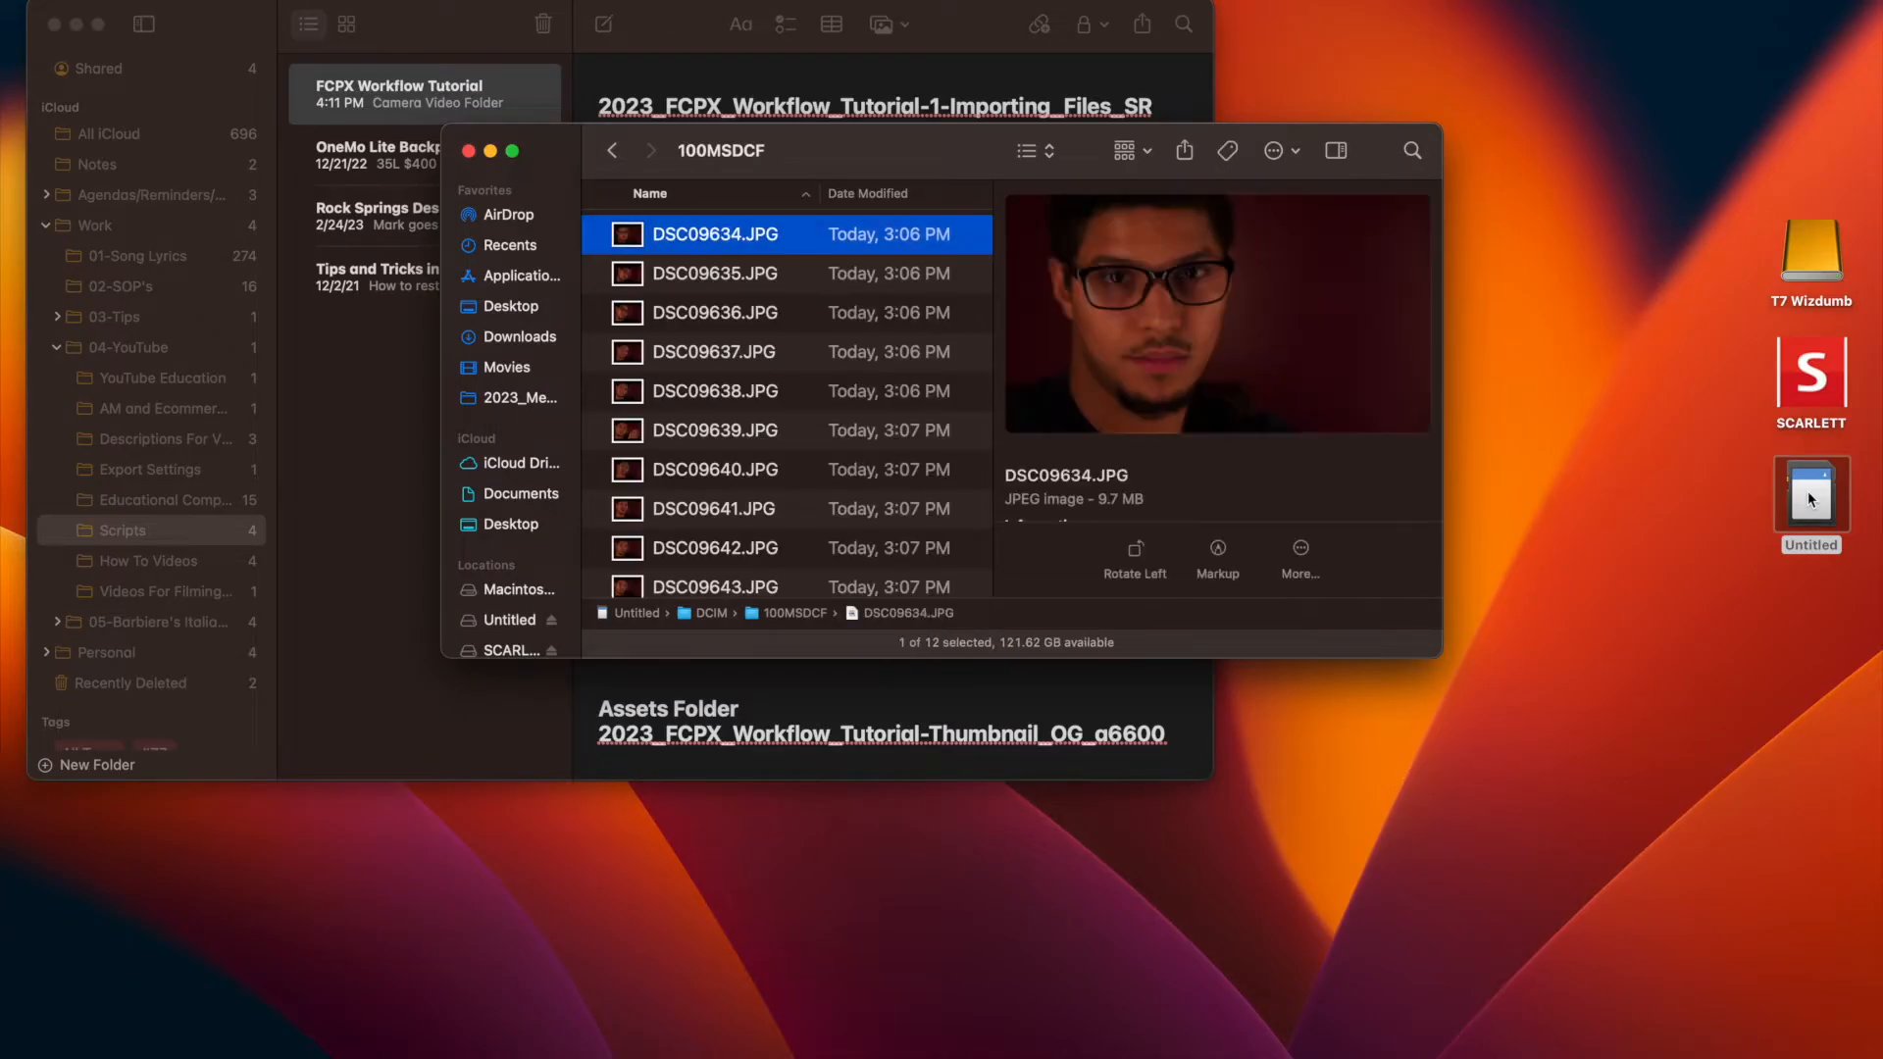
key("super+a")
left_click_drag(818, 136, 1314, 555)
On the T7 Wizdumb drive, create a folder named 2023_FCPX_Workflow_Tutorial-Thumbnail_OG_a6600 in Assets > 01-Original Thumbnails
double_click(1795, 247)
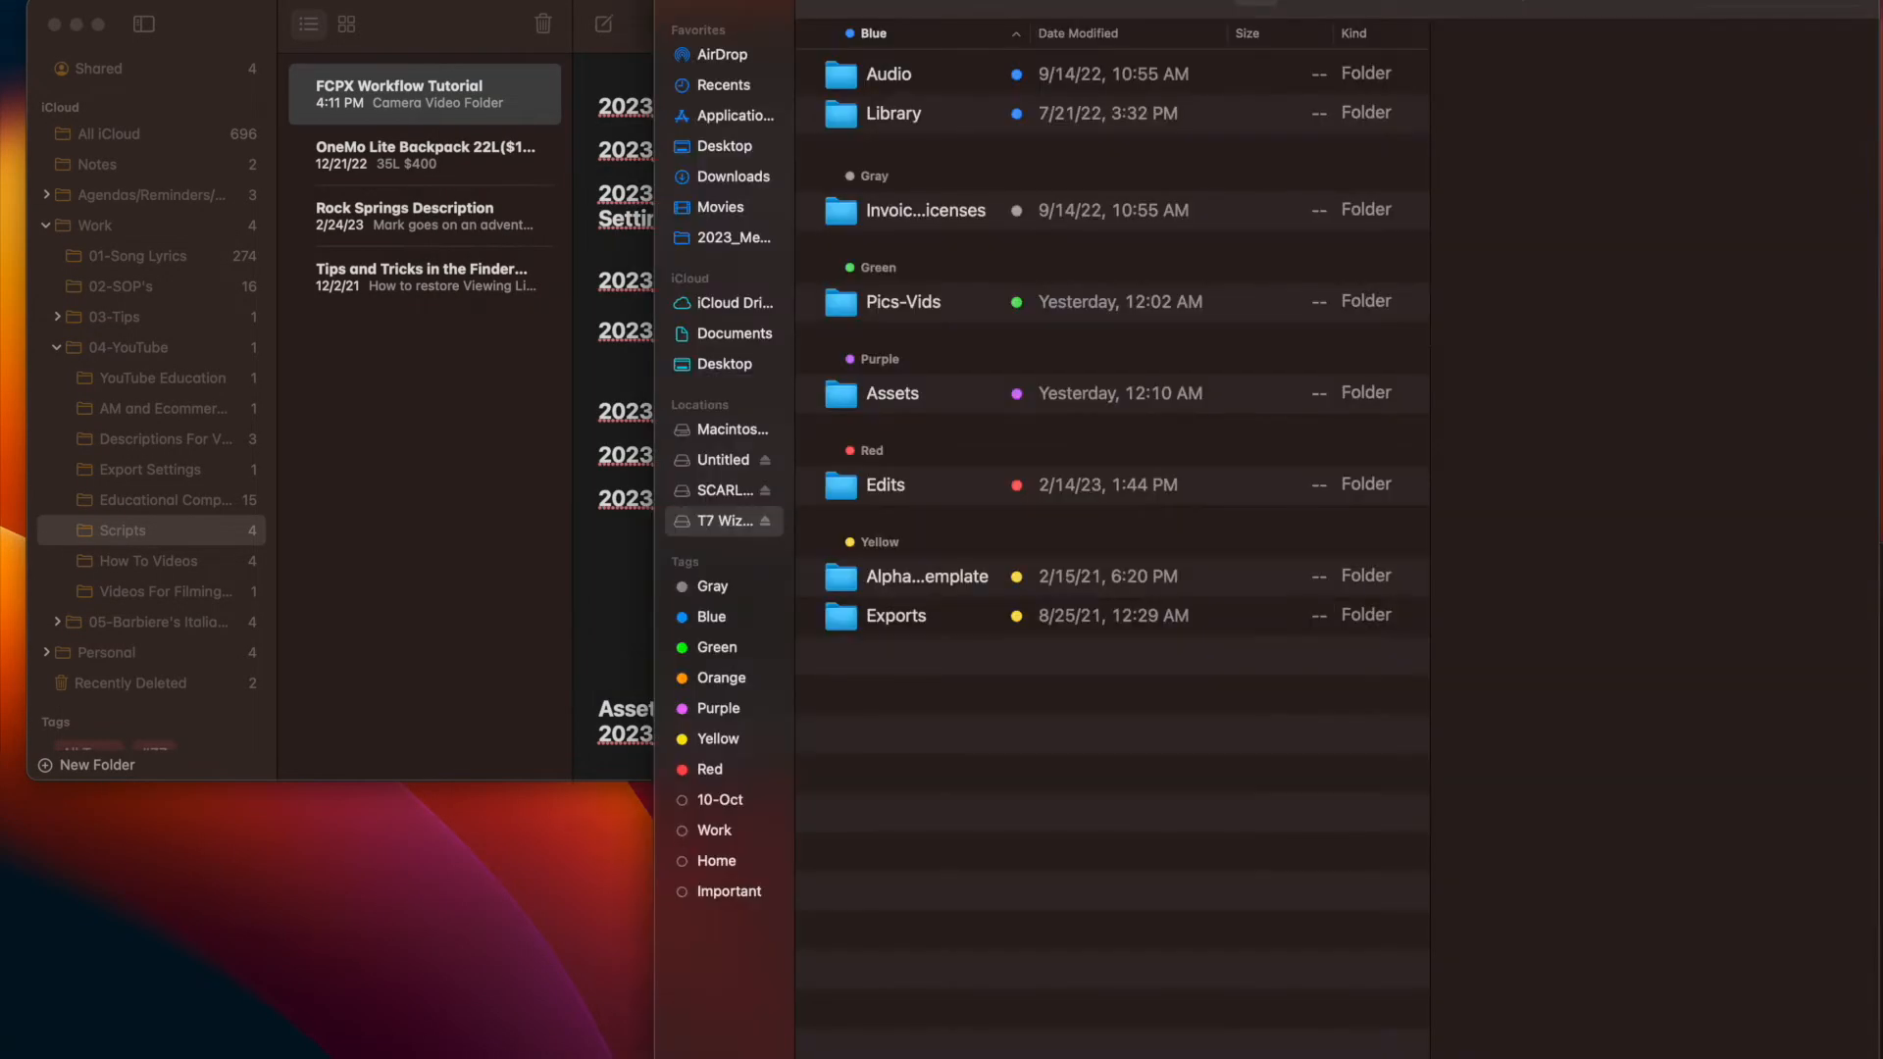
left_click_drag(1023, 4, 585, 460)
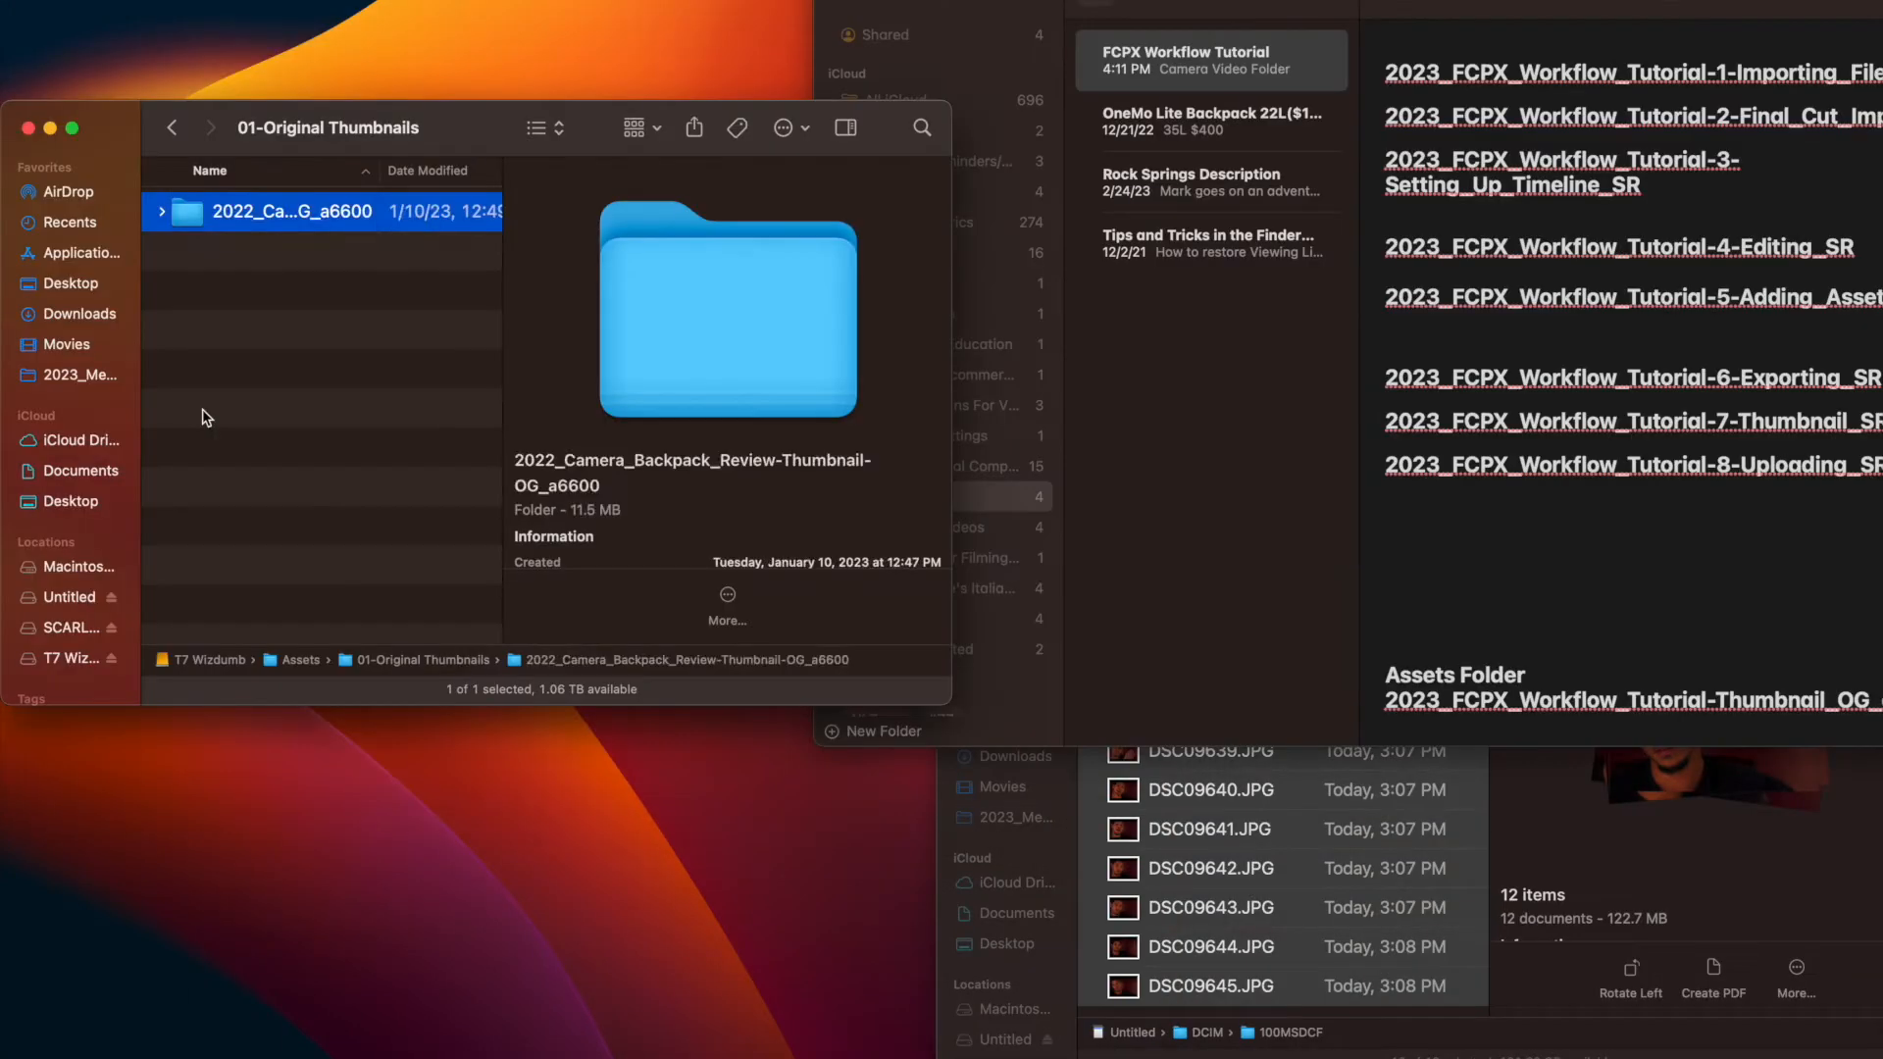
key("super+shift+n")
type("2023_FCPX_Workflow_Tutorial-Thumbnail_OG_a6600")
key("Return")
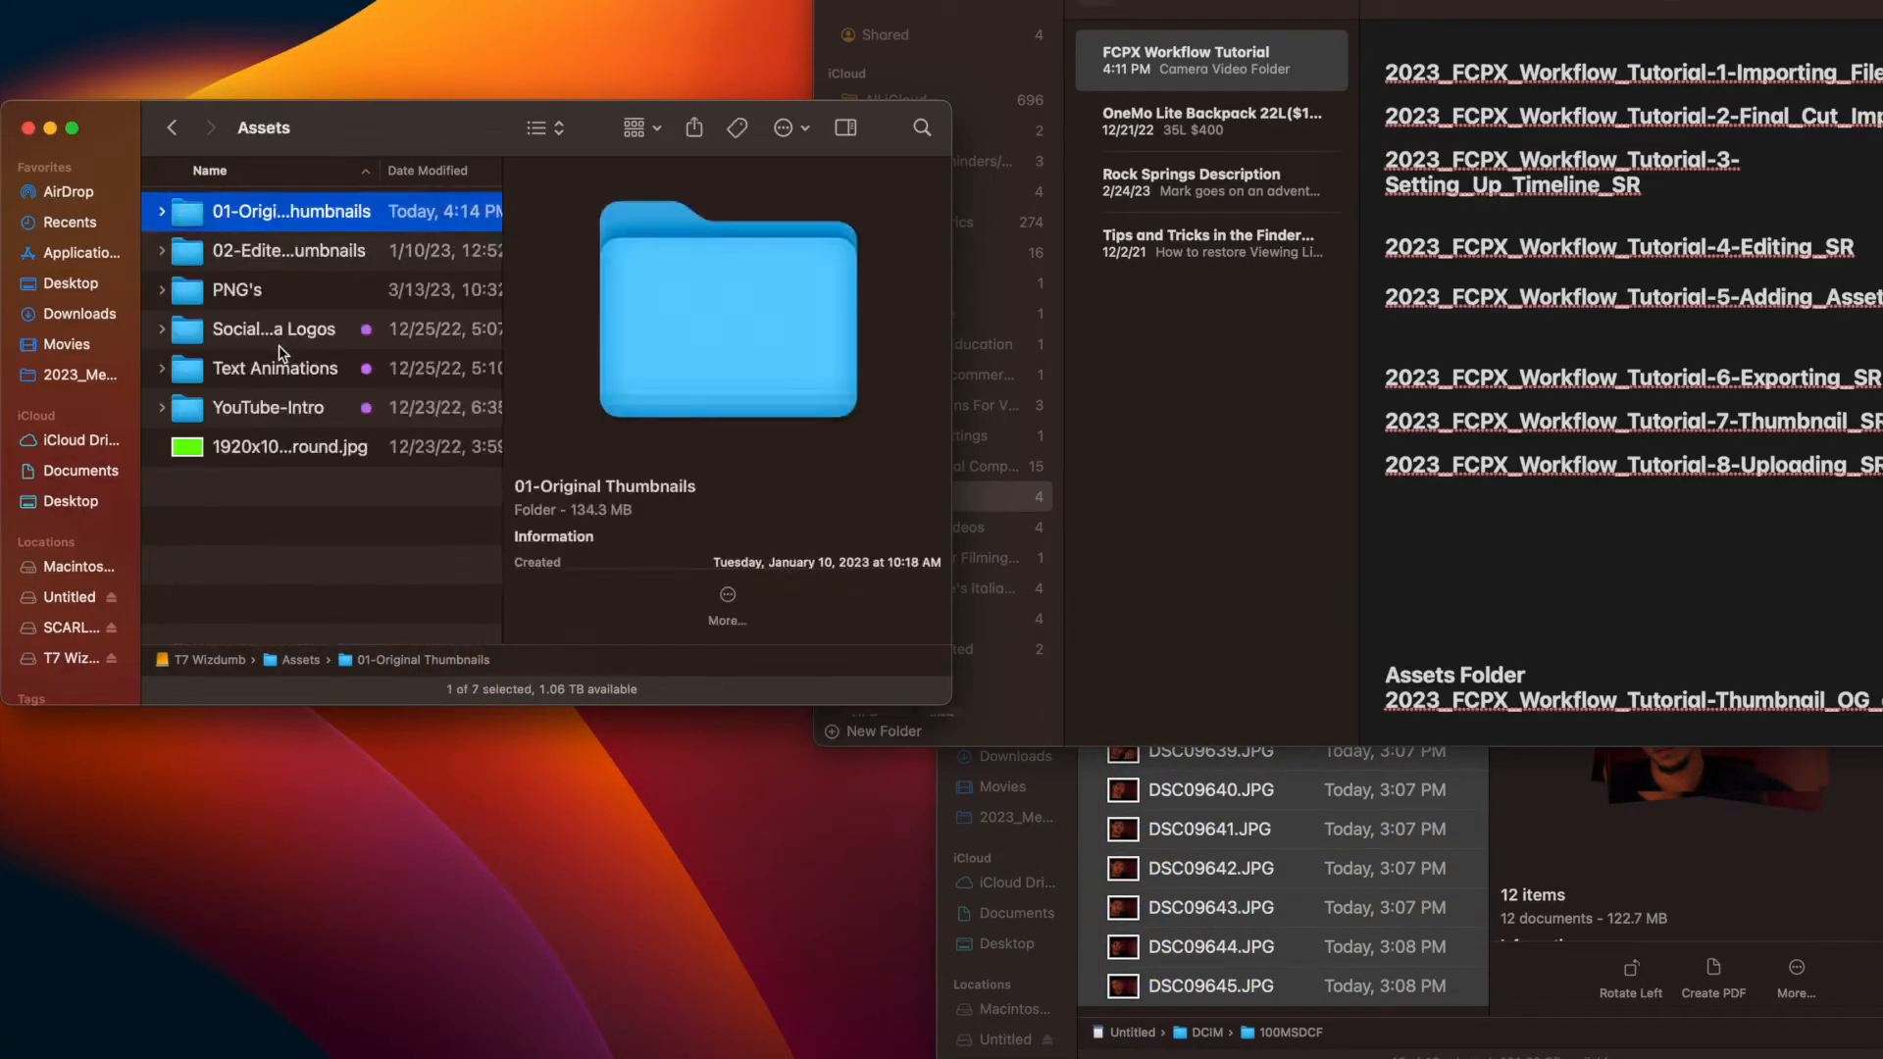
Create a 2022_Thumbnails_OG folder in 01-Original Thumbnails and move the 2022 camera backpack review folder into it
key("super+shift+n")
type("2022")
type("_Thumbnails_OG")
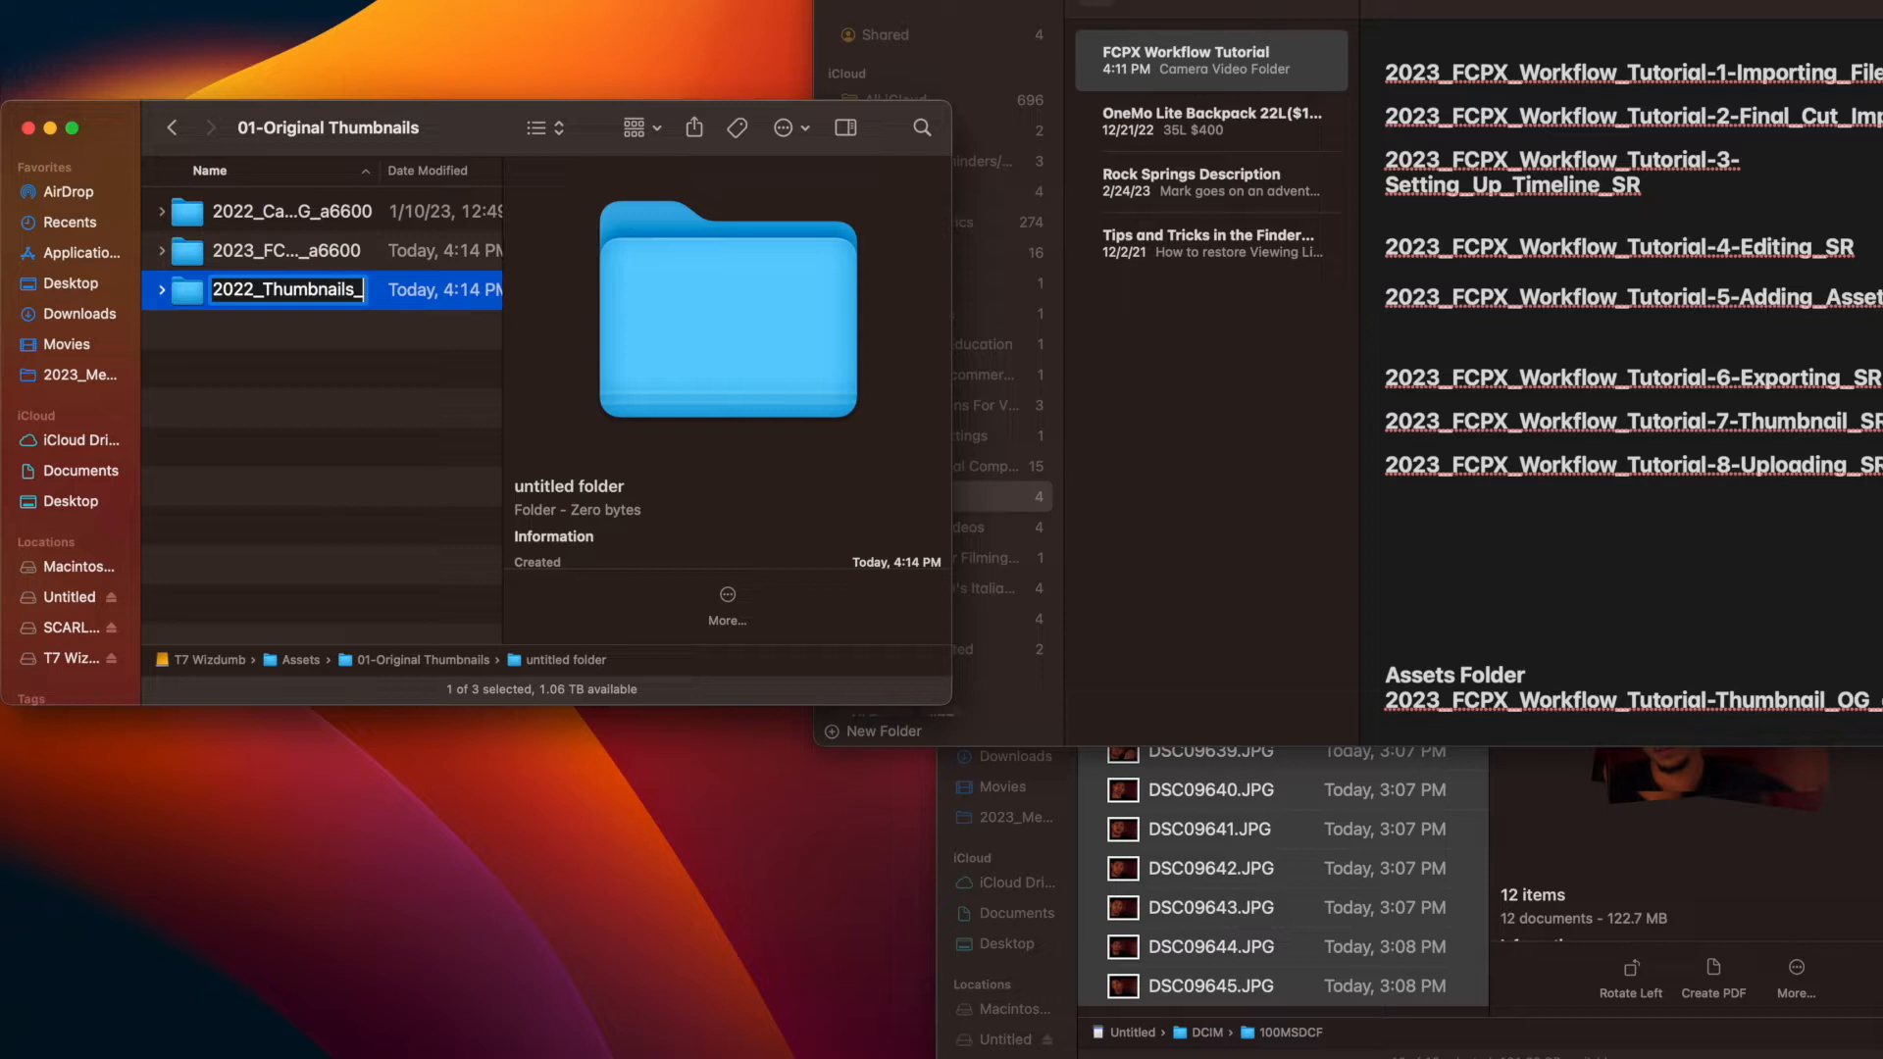
key("Return")
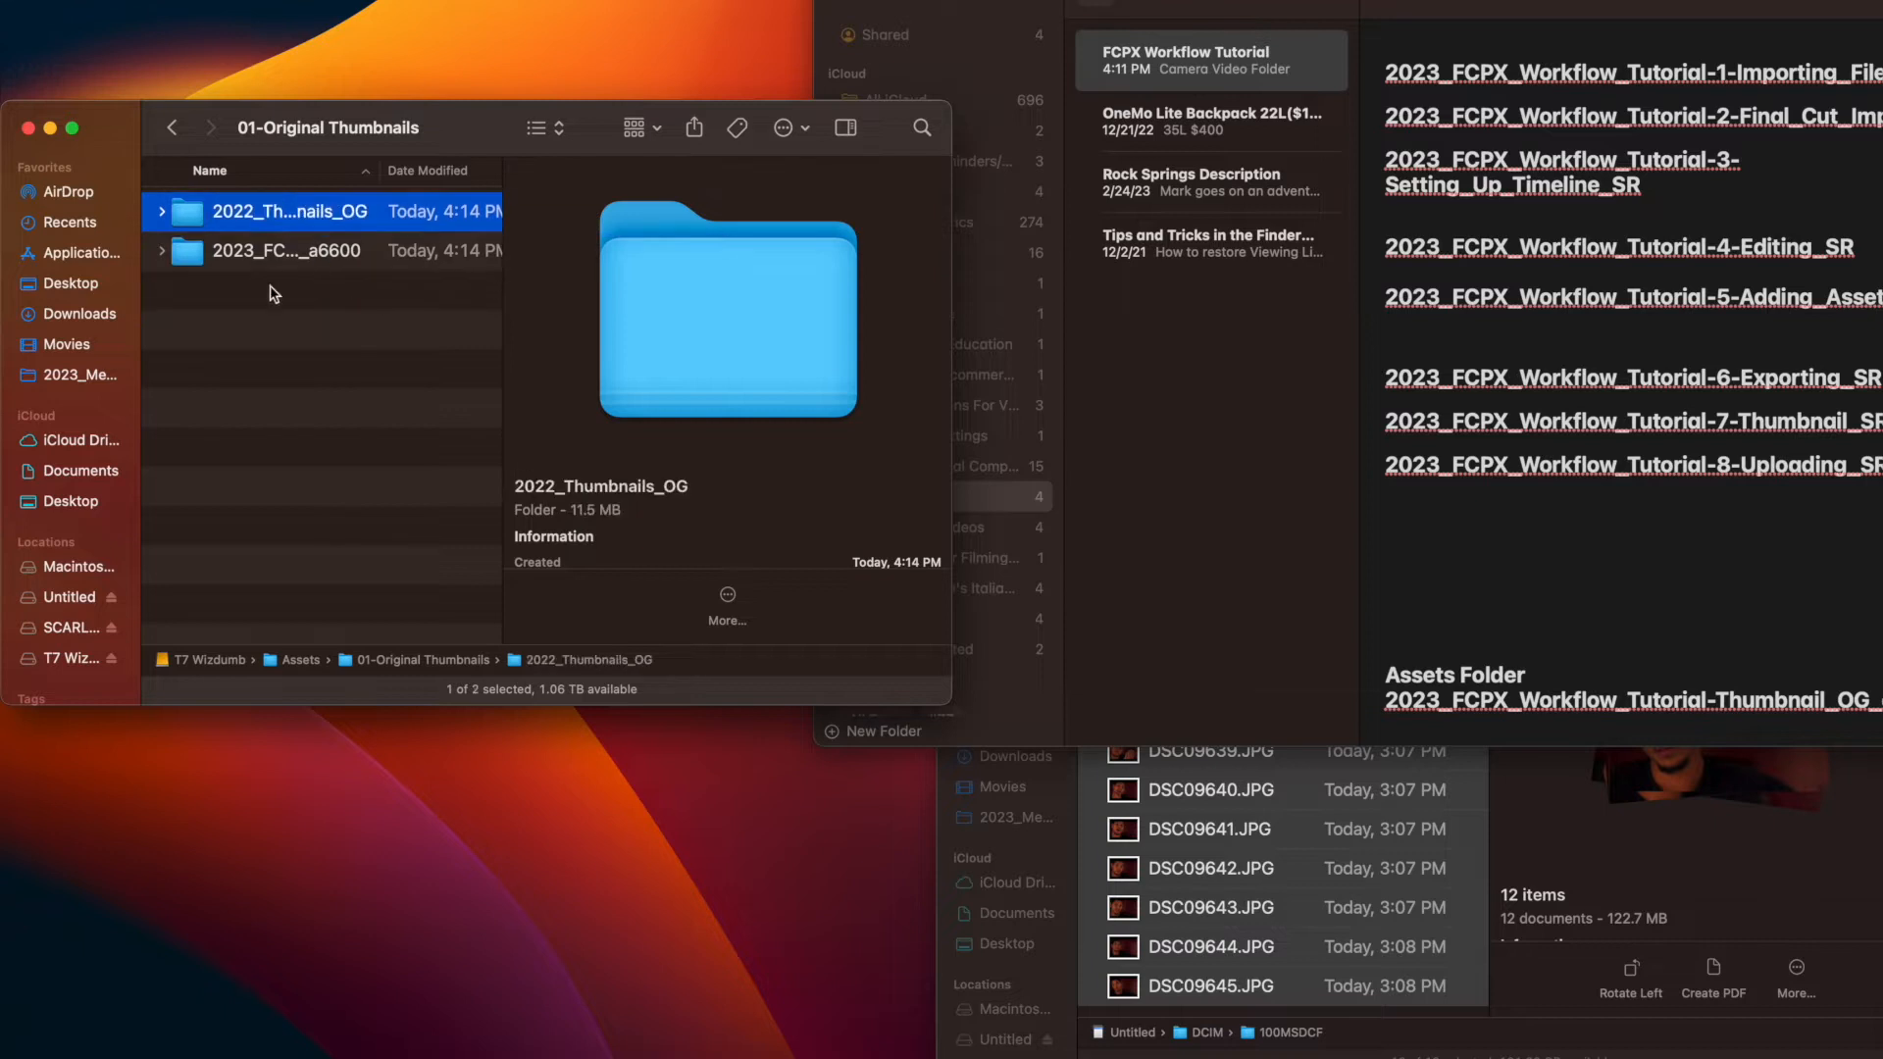
Create a 2023_Thumbnails_OG folder in 01-Original Thumbnails and move the FCPX workflow tutorial thumbnail folder into it
key("super+shift+n")
type("2023_Thumbnails_OG")
key("Return")
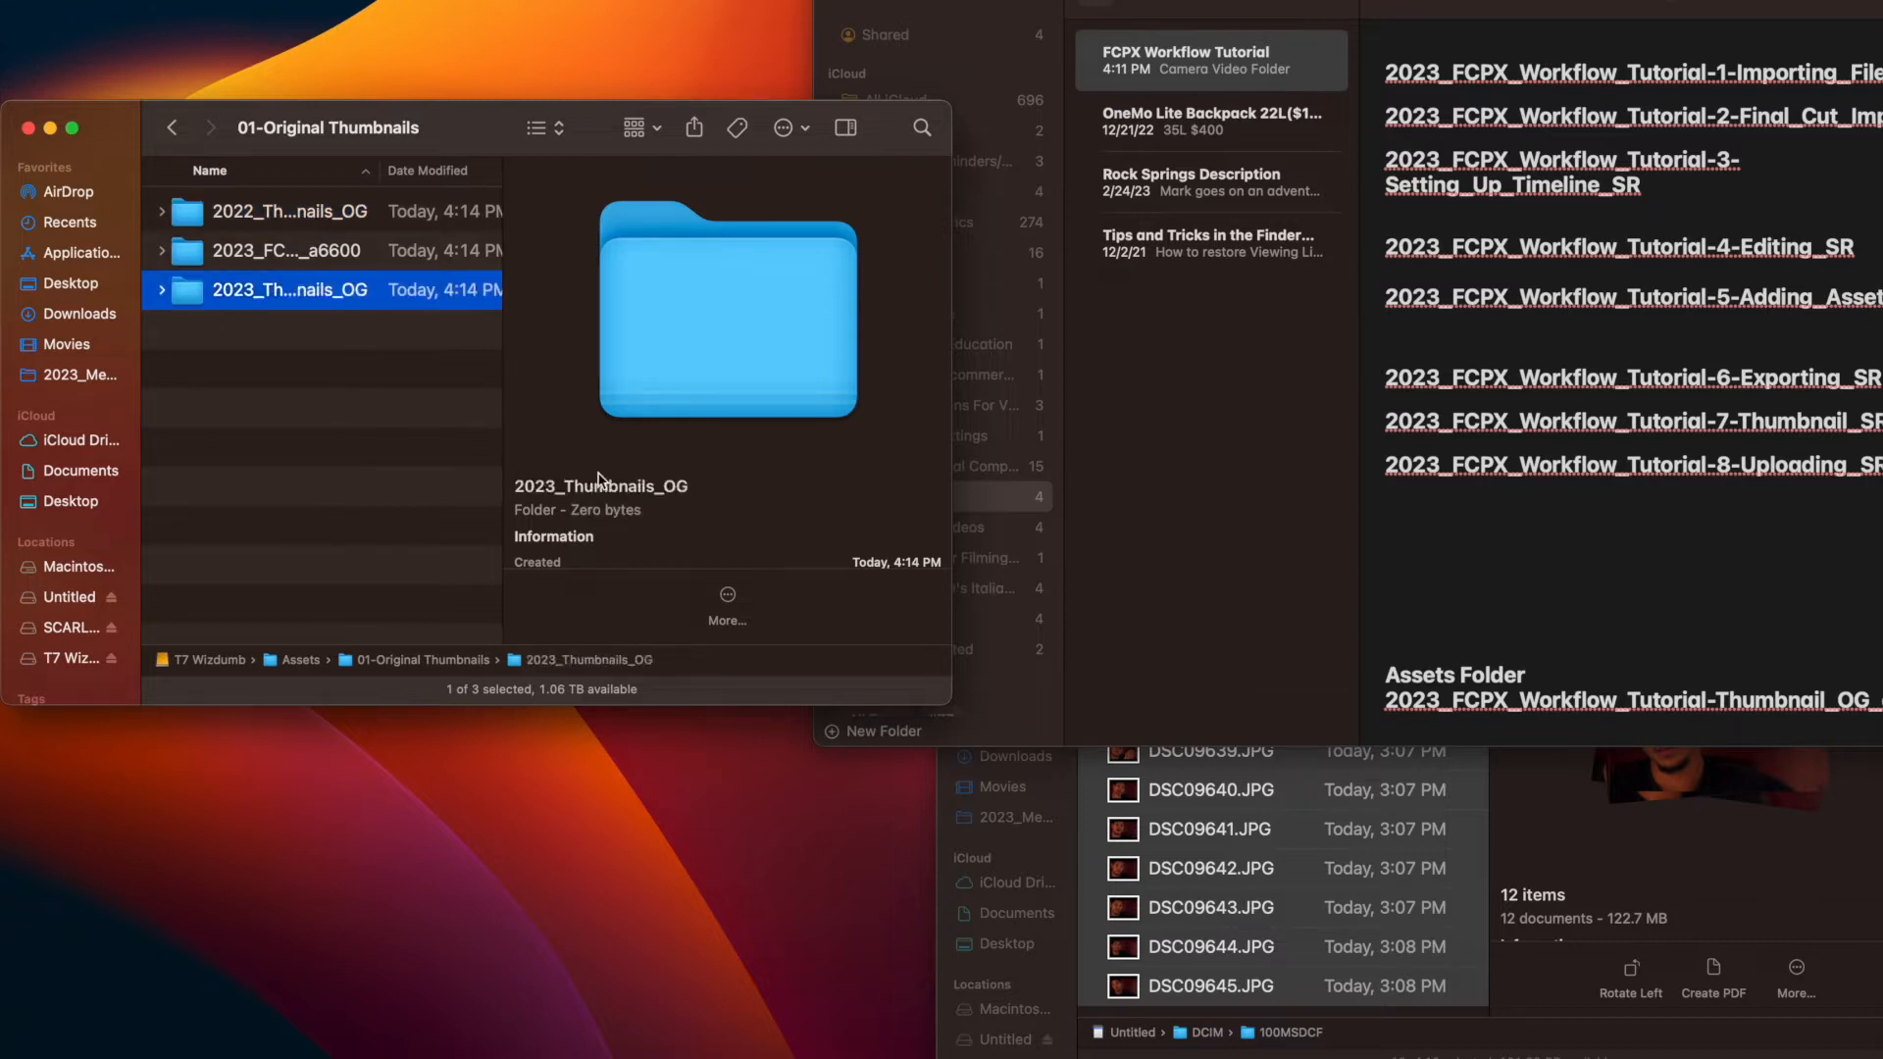
key("Up")
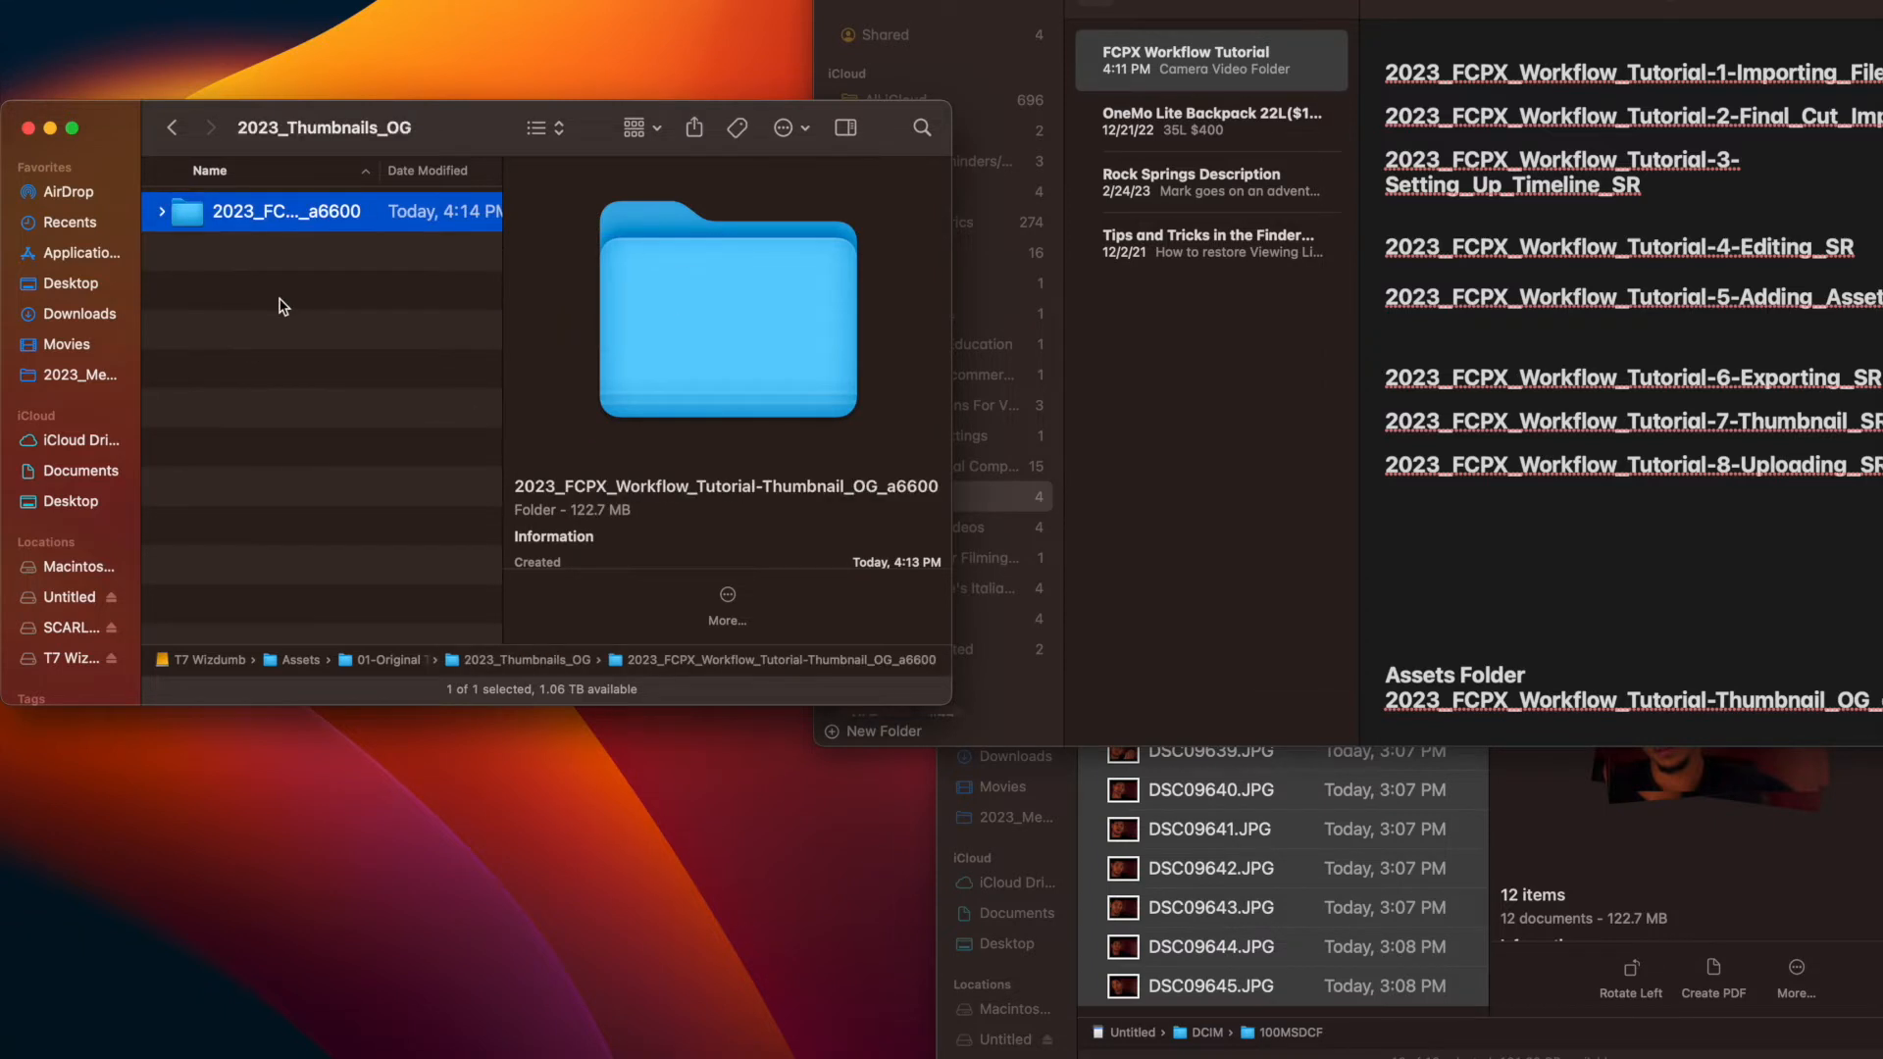
Batch-rename all photos in the tutorial's thumbnail folder to 2023_FCPX_Workflow_Tutorial-Thumbnail_OG_a6600 with index numbers starting at 101
key("super+Down")
key("super+a")
right_click(402, 385)
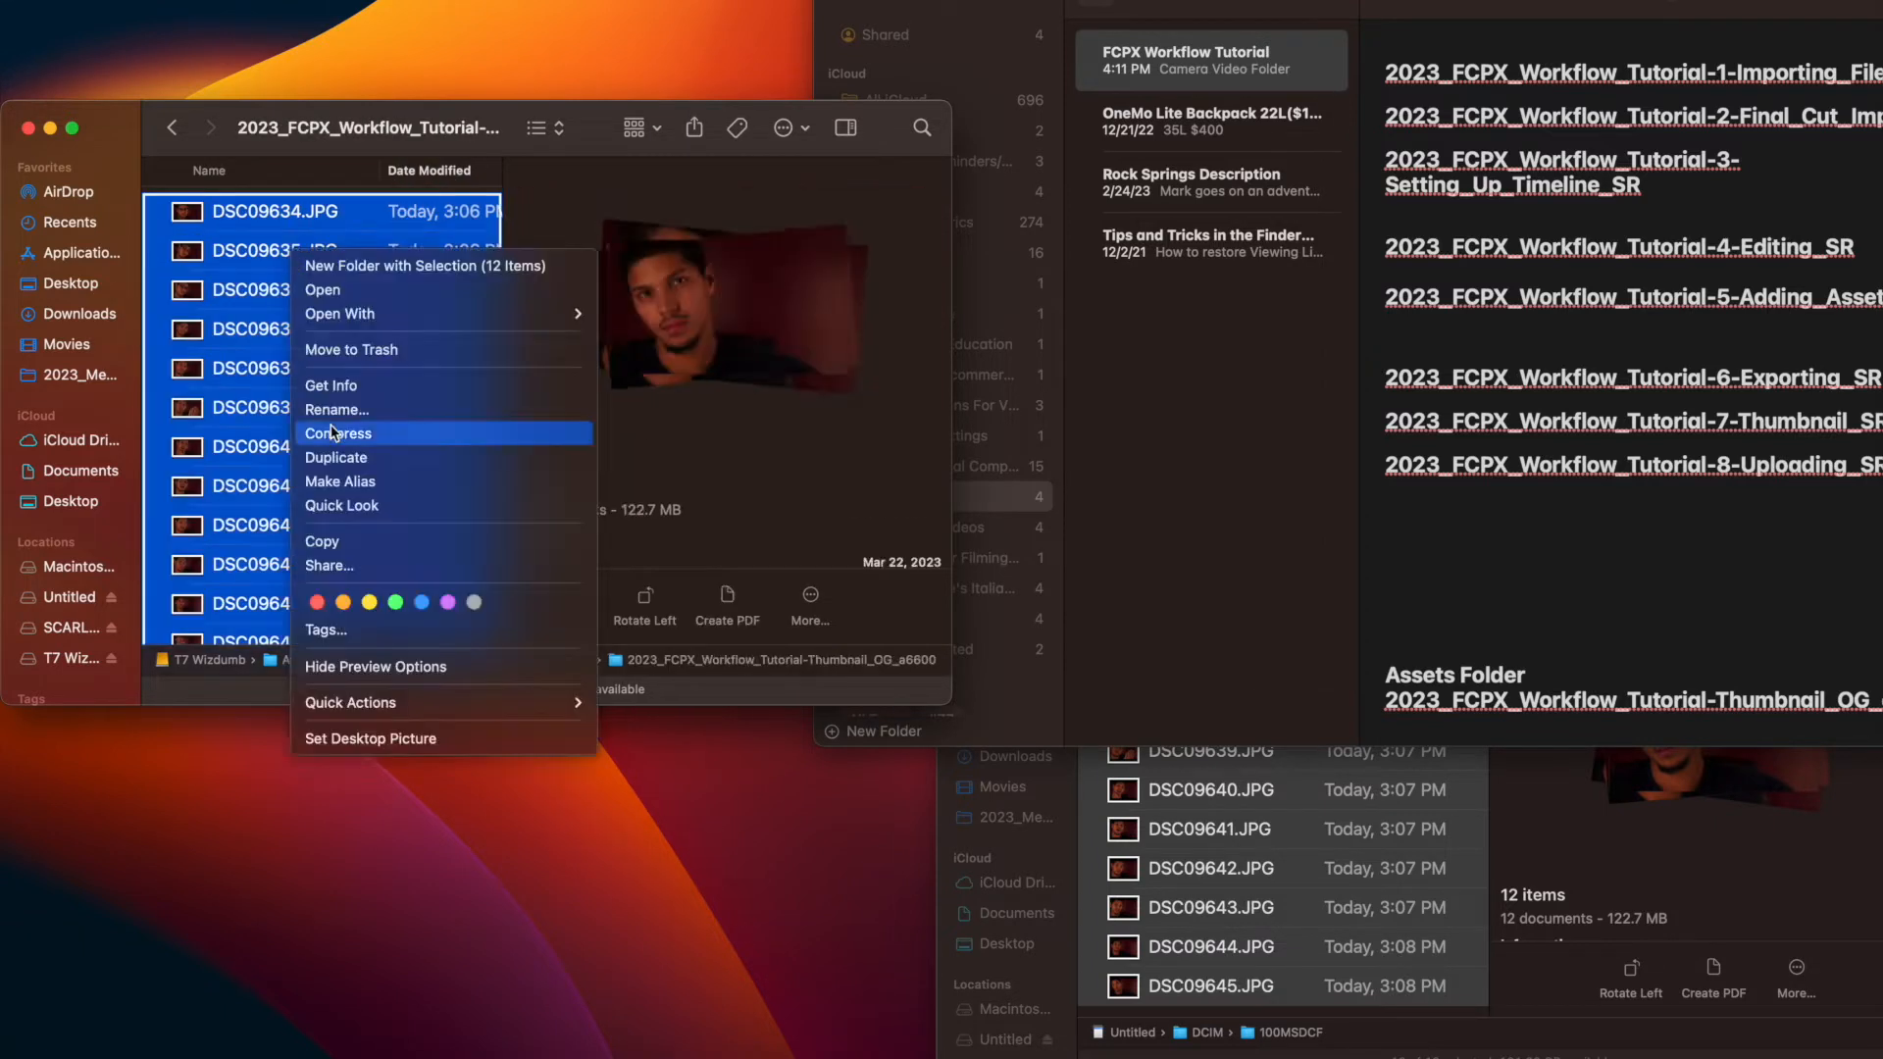
left_click(373, 307)
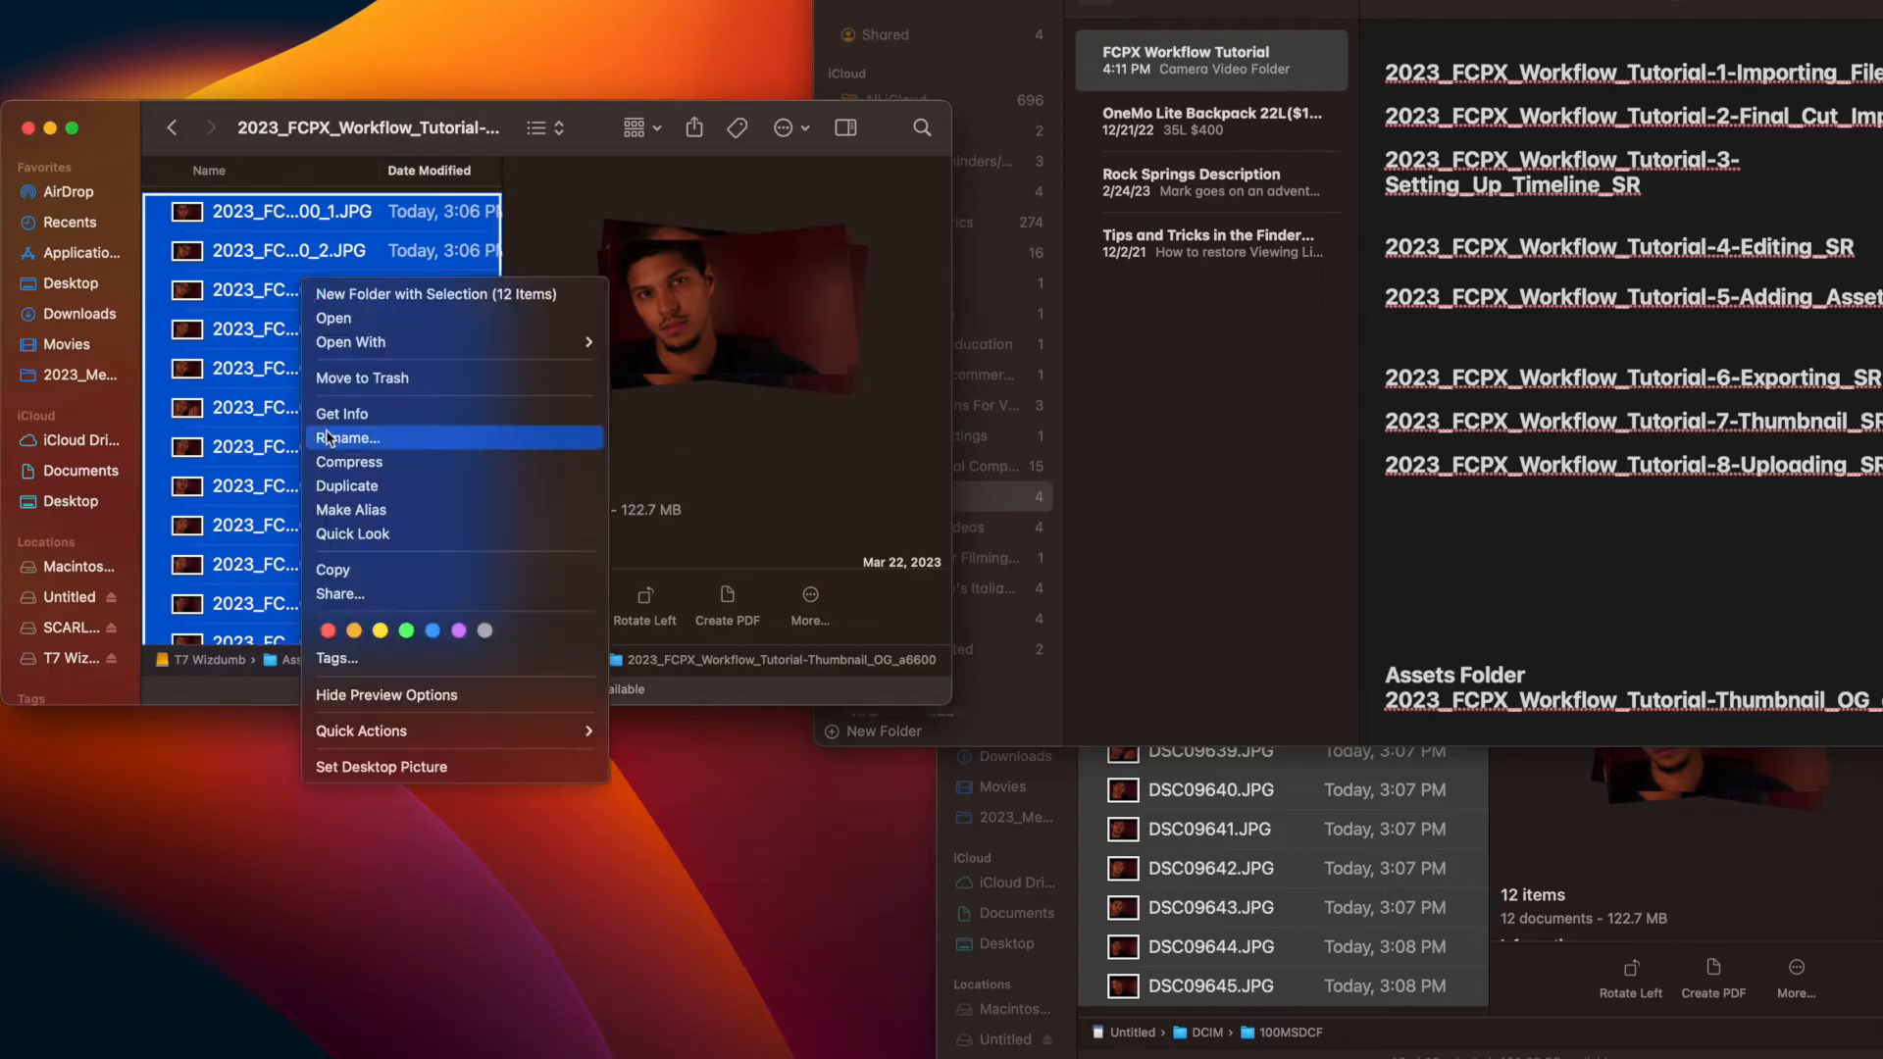
key("Escape")
Enlarge the window and browse the renamed thumbnail photos one by one in the large preview
left_click(71, 128)
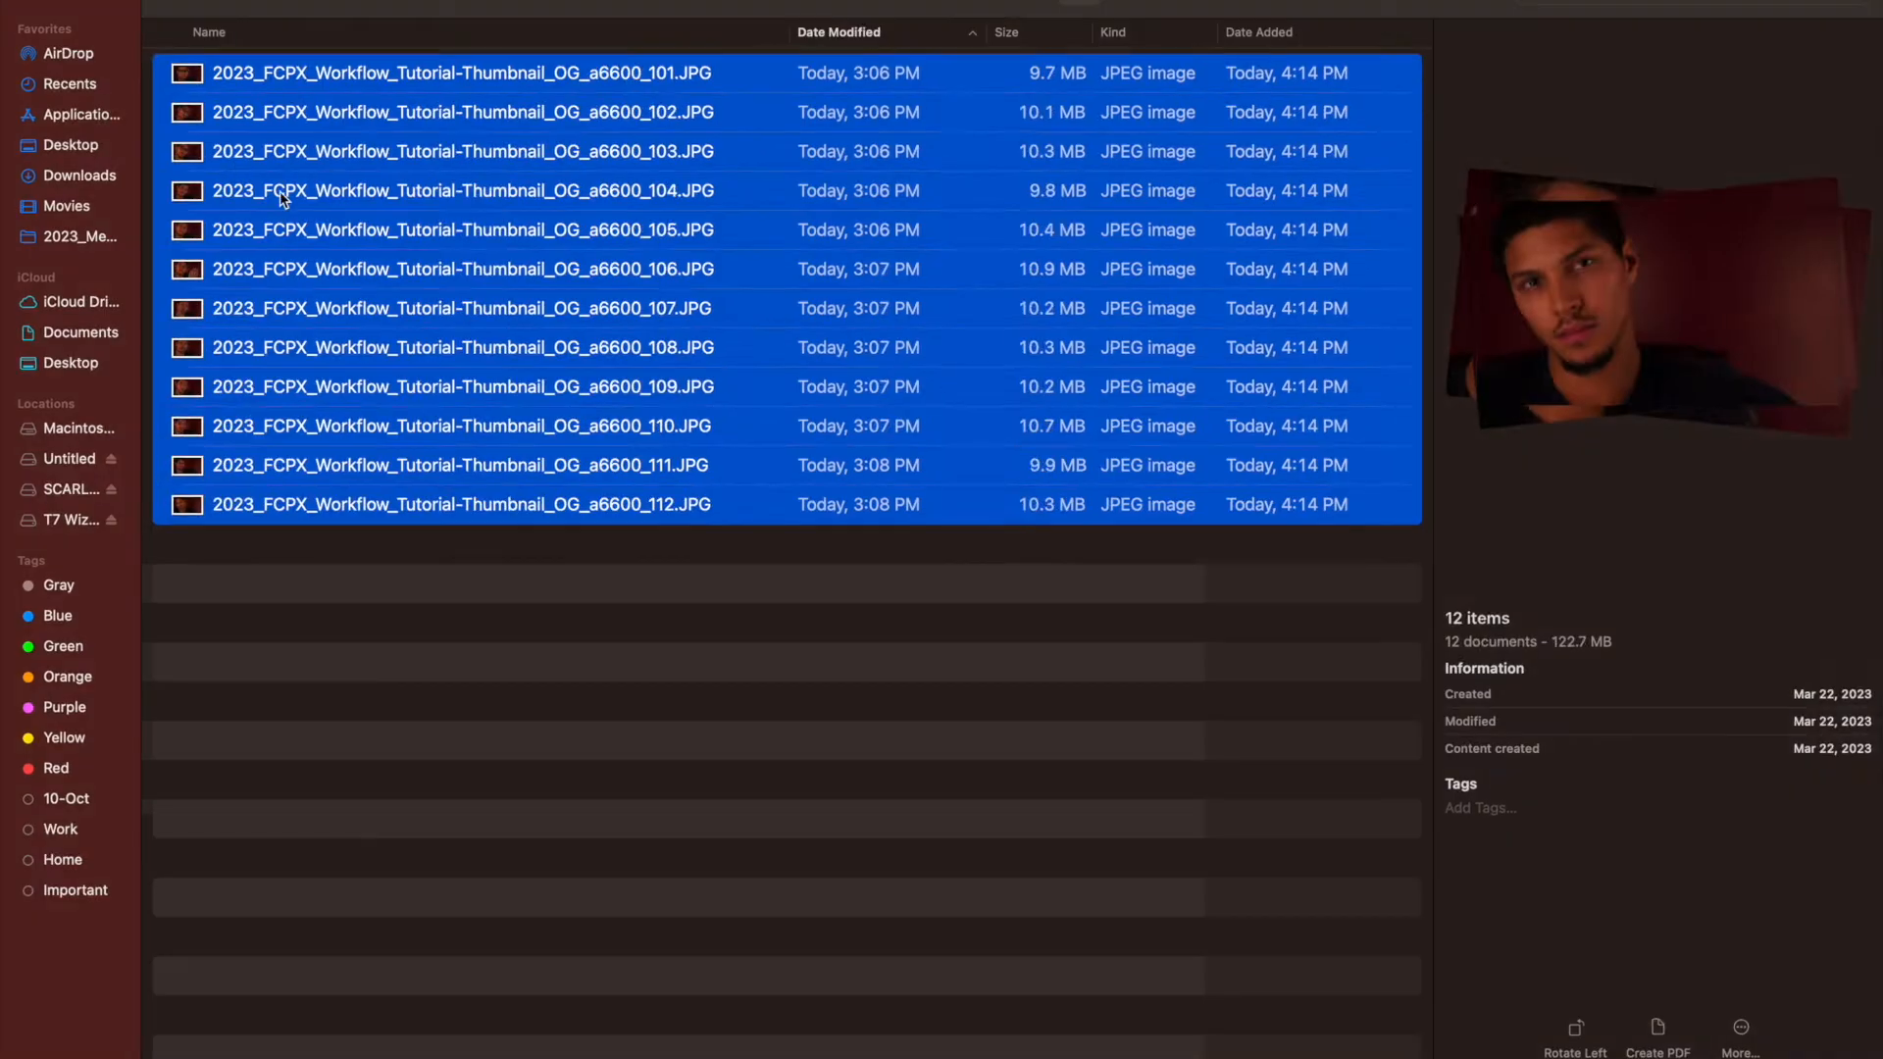
left_click(278, 190)
key("Down")
key("Down")
key("Down")
key("Down")
key("Down")
key("Down")
key("Down")
key("Down")
key("Up")
key("Up")
key("Up")
key("Up")
key("Up")
key("Up")
key("Up")
key("Up")
key("Up")
key("Up")
key("Up")
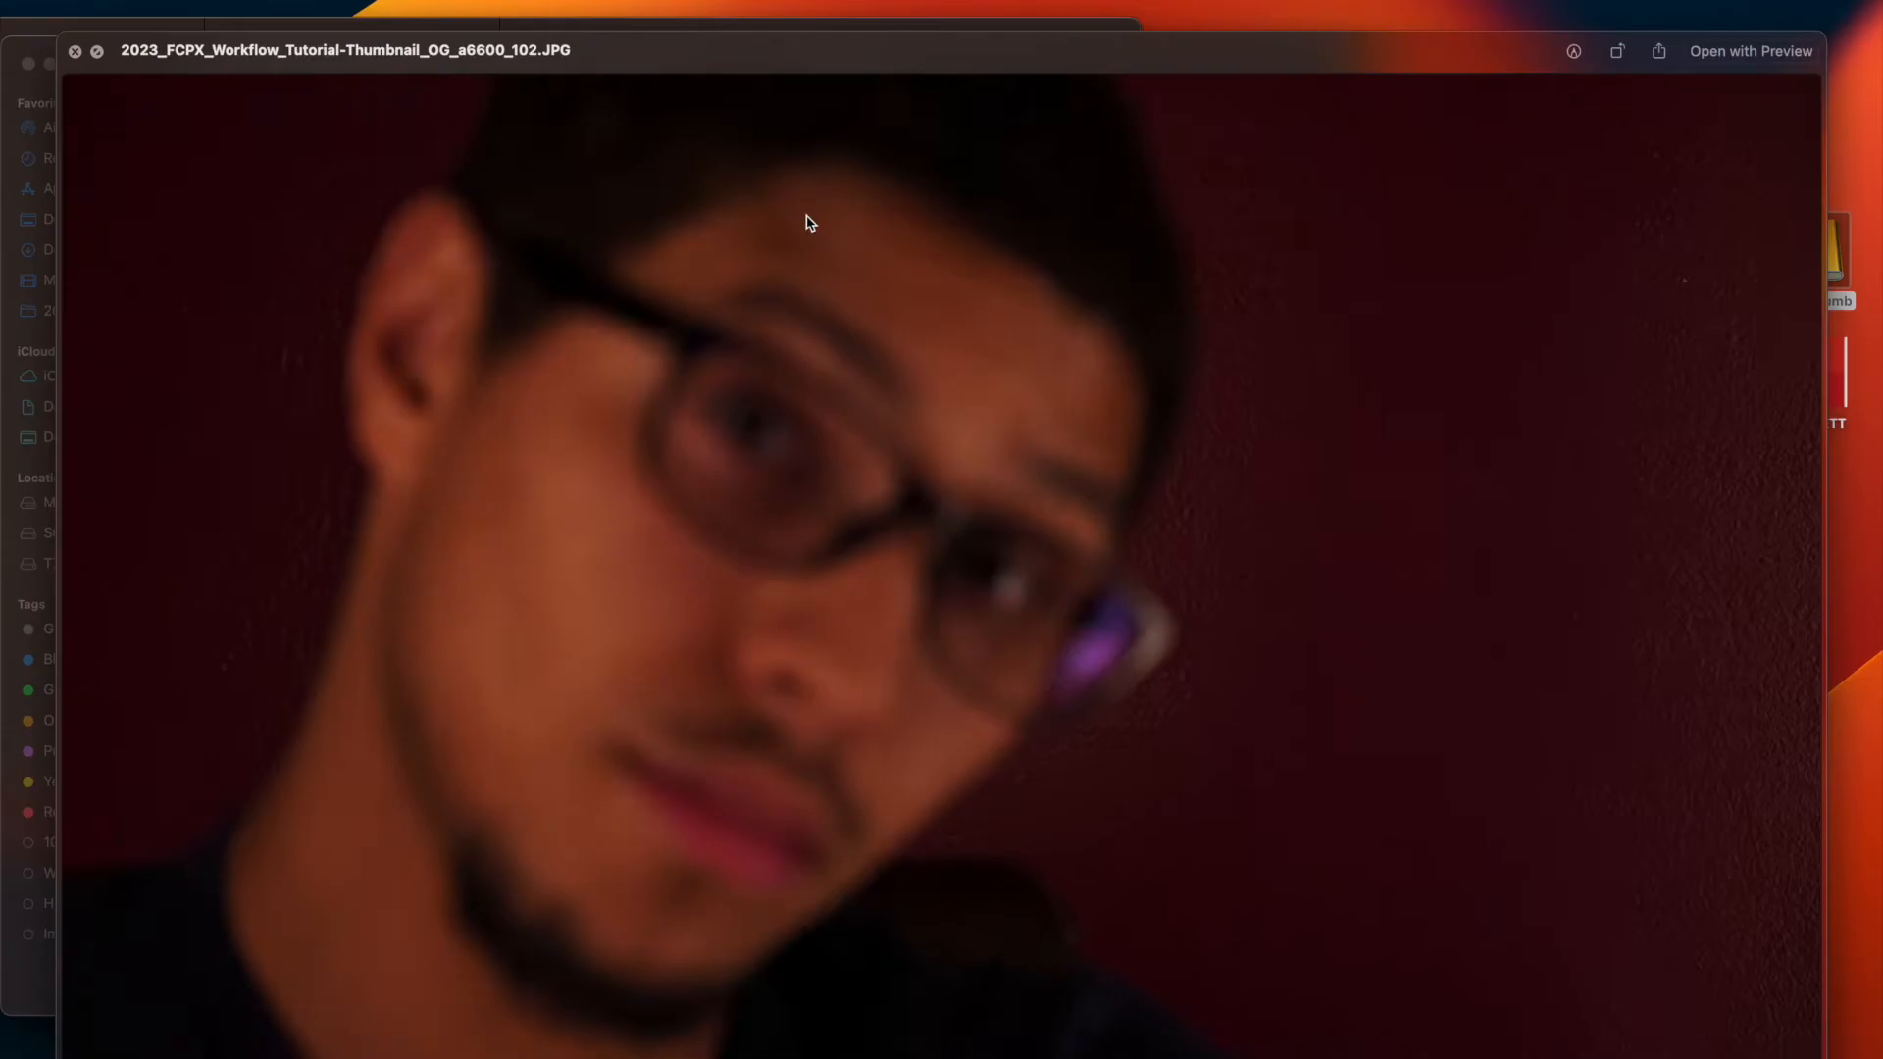
key("Down")
key("Down")
key("Down")
key("Down")
key("Down")
key("Down")
key("Down")
key("Down")
key("Down")
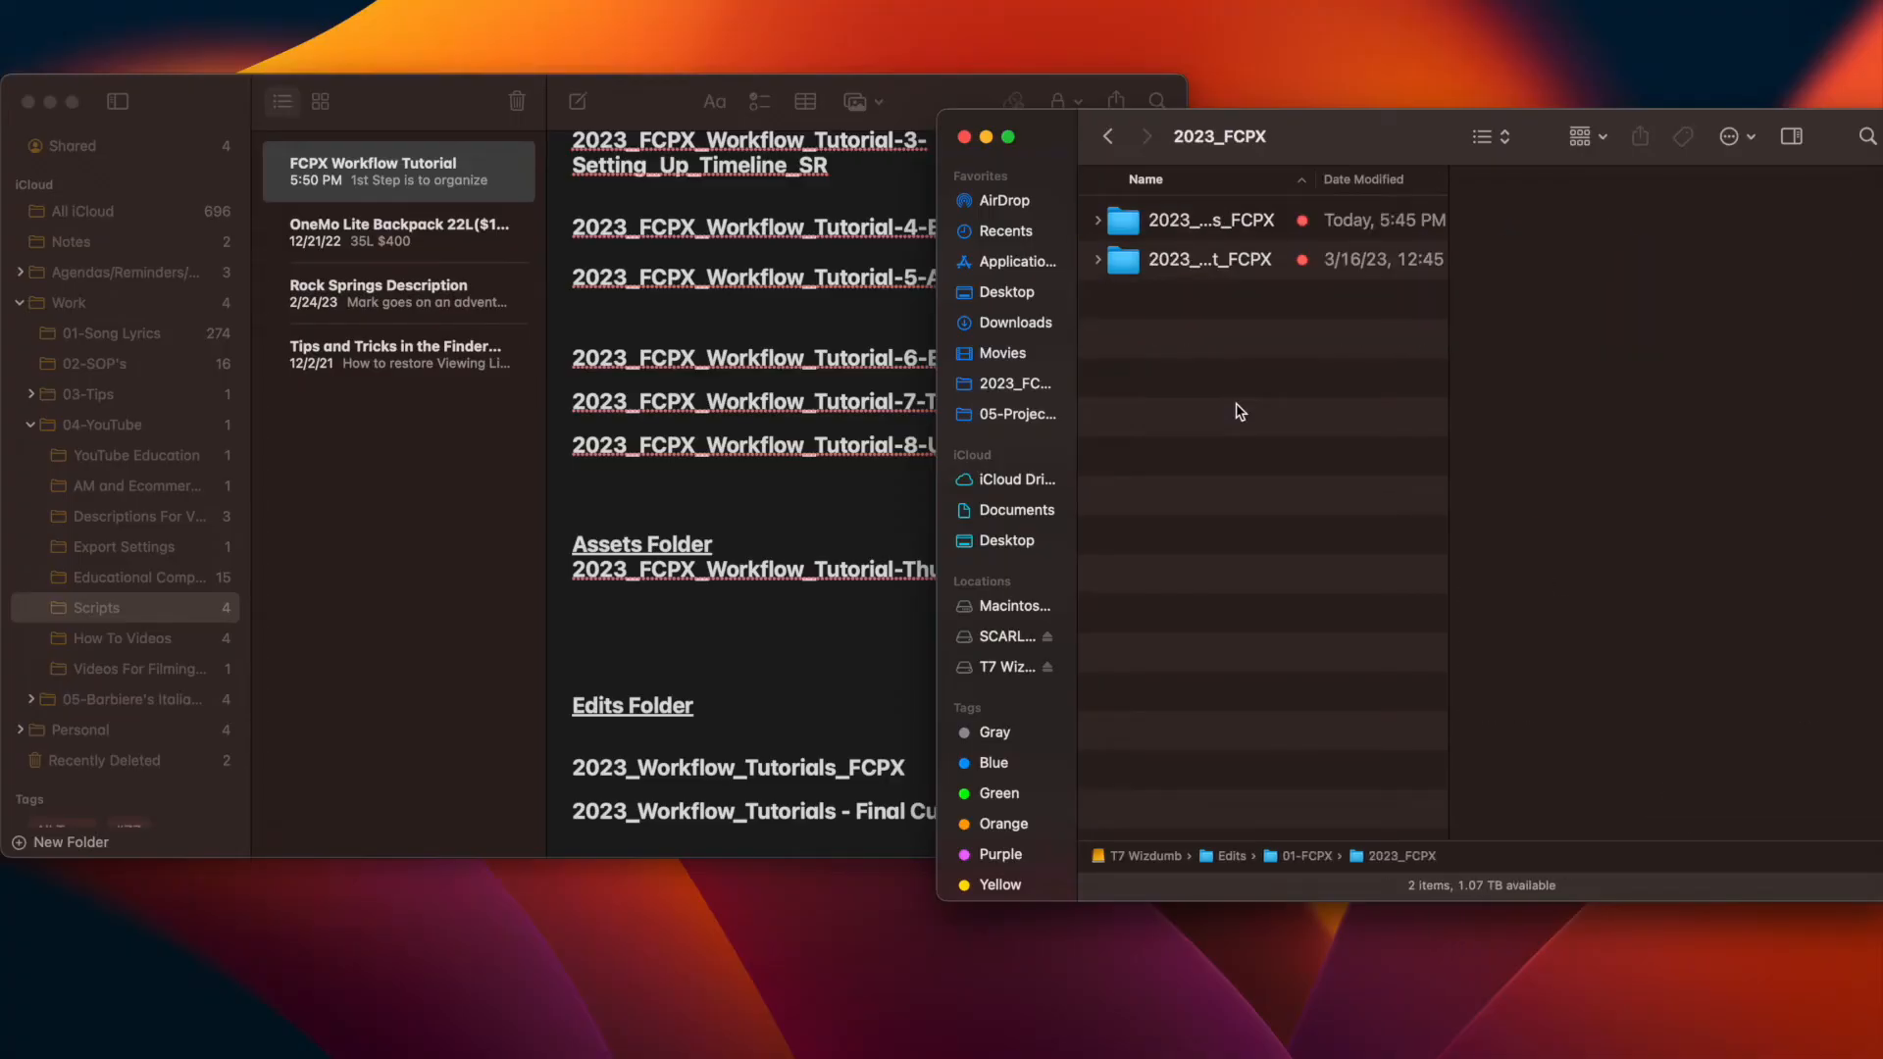
Copy the name 2023_Workflow_Tutorials_FCPX from the note and create a folder with that name in Edits > 01-FCPX > 2023_FCPX
left_click(625, 734)
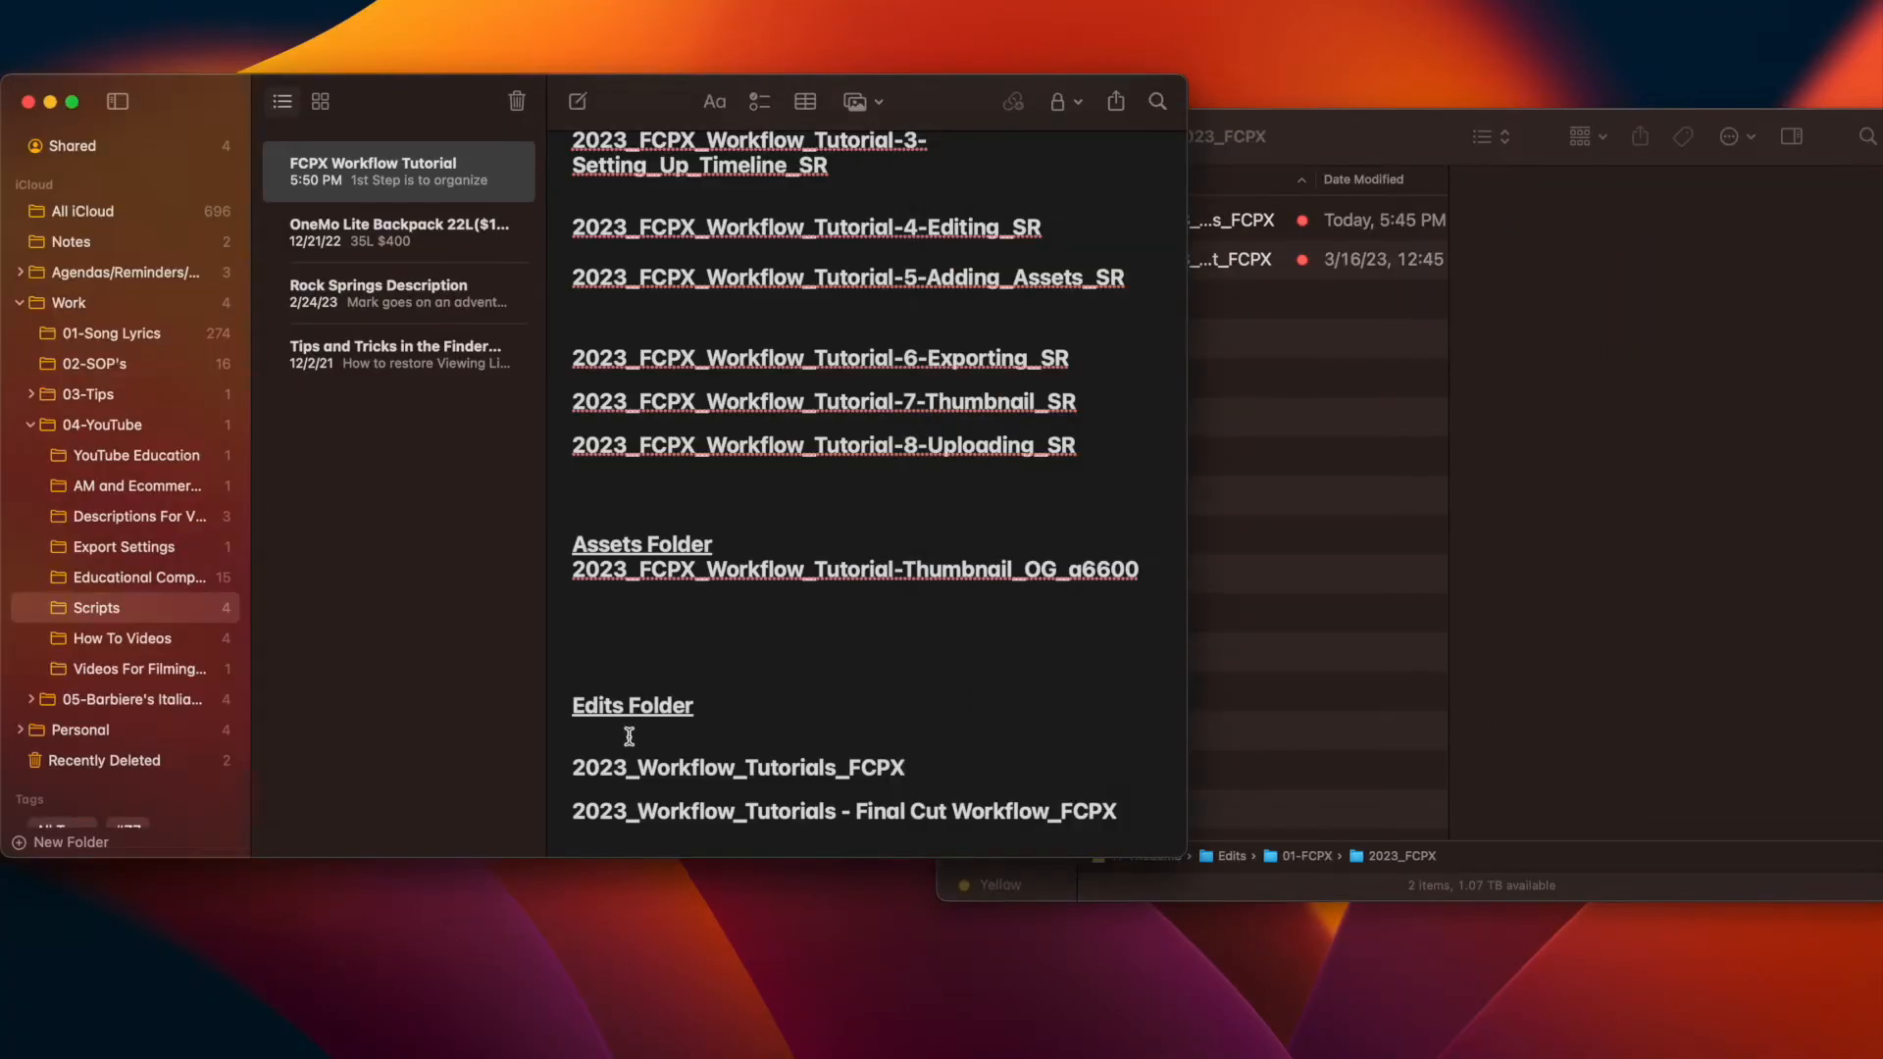
left_click_drag(573, 767, 905, 767)
key("super+c")
left_click(978, 763)
left_click(1236, 534)
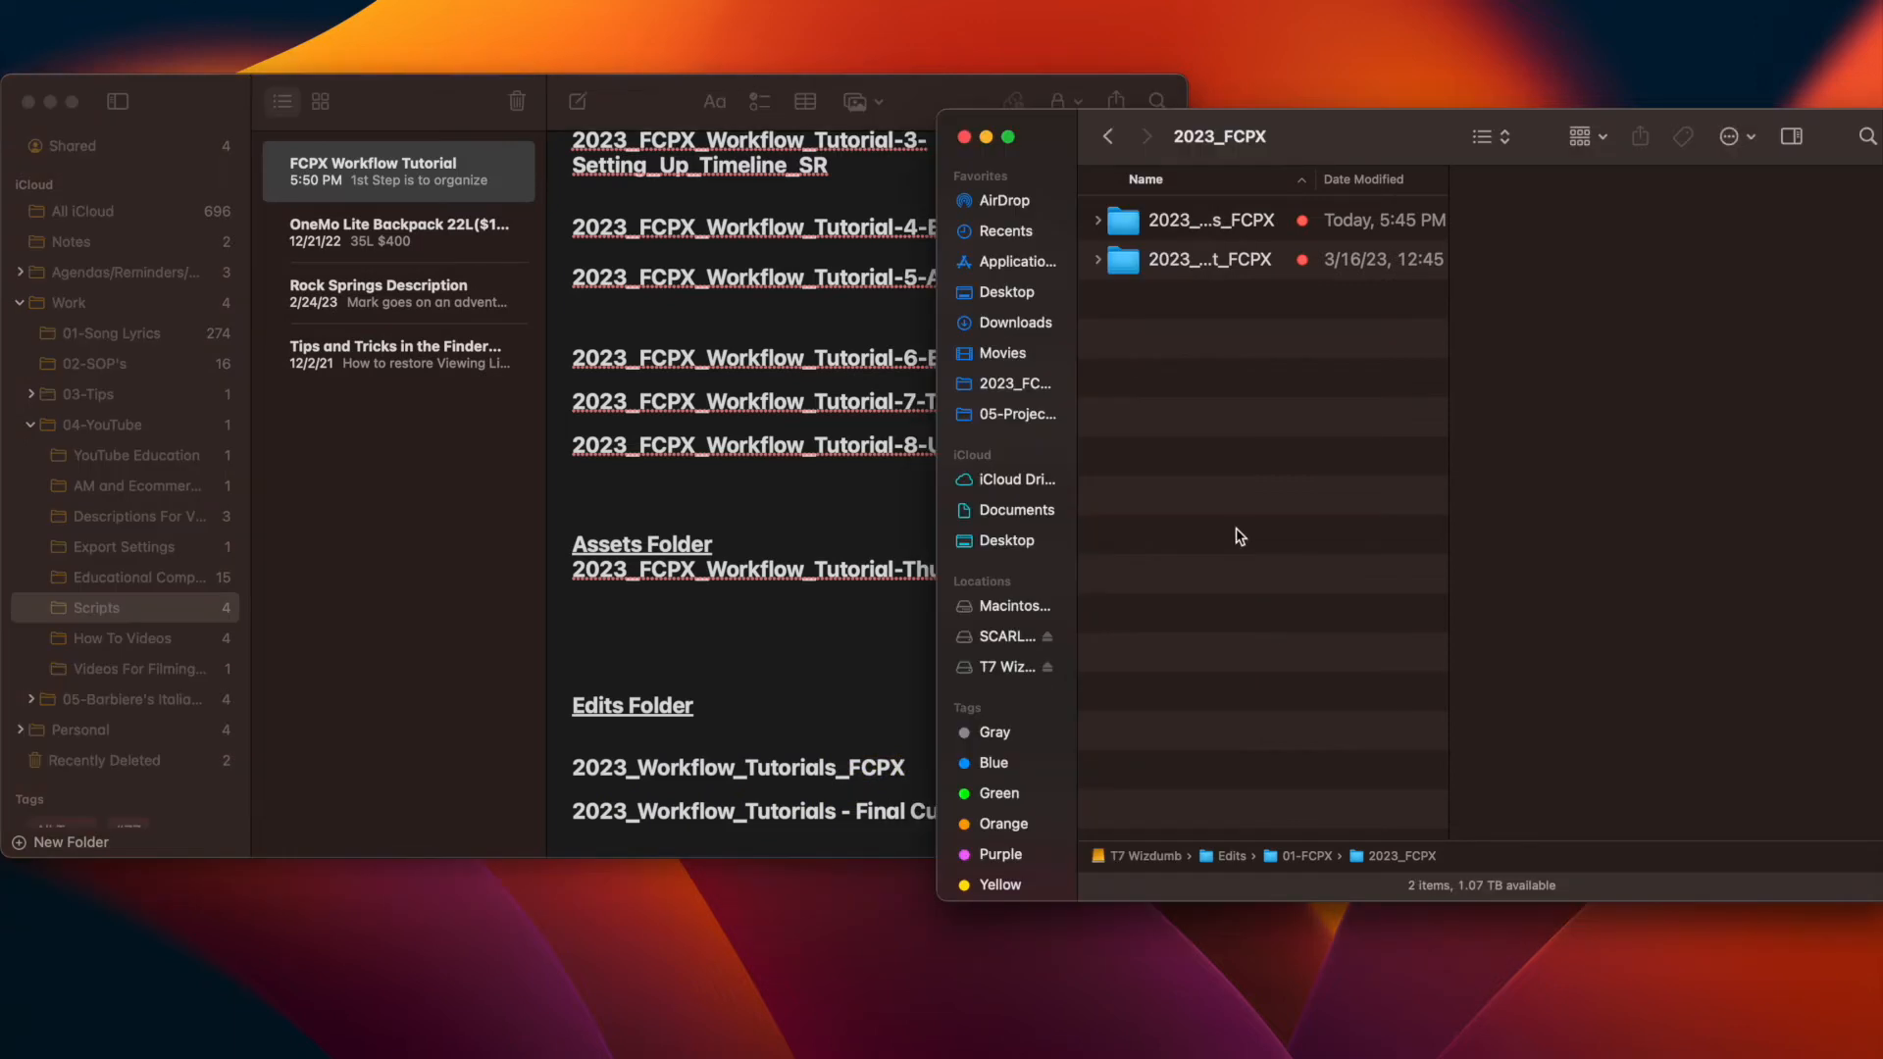
key("super+shift+n")
key("super+v")
key("Return")
Inside 2023_Workflow_Tutorials_FCPX, create the folder "2023_Workflow_Tutorials - Final Cut Workflow_FCPX" with the name copied from the note, and tag it red
key("super+Down")
left_click(824, 677)
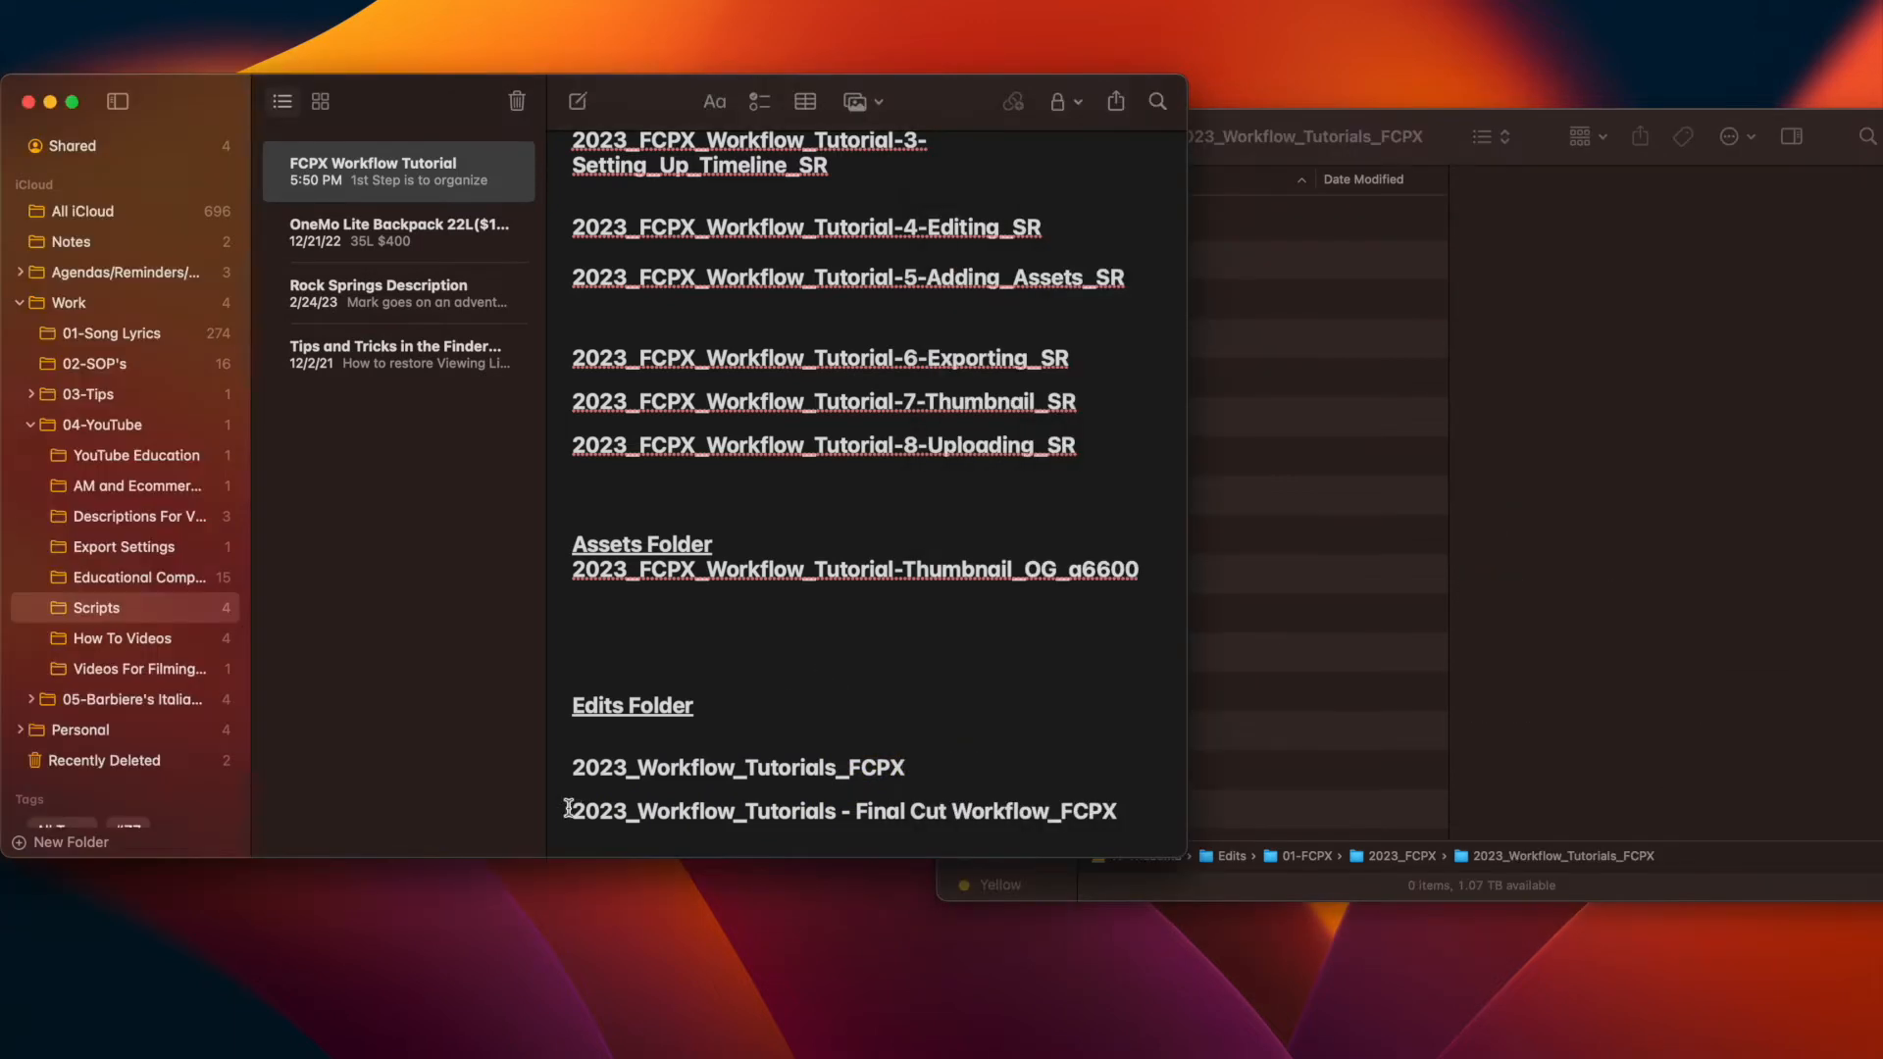
left_click_drag(572, 811, 1118, 814)
key("super+c")
left_click(1206, 559)
key("super+shift+n")
key("super+v")
key("Return")
key("ctrl+1")
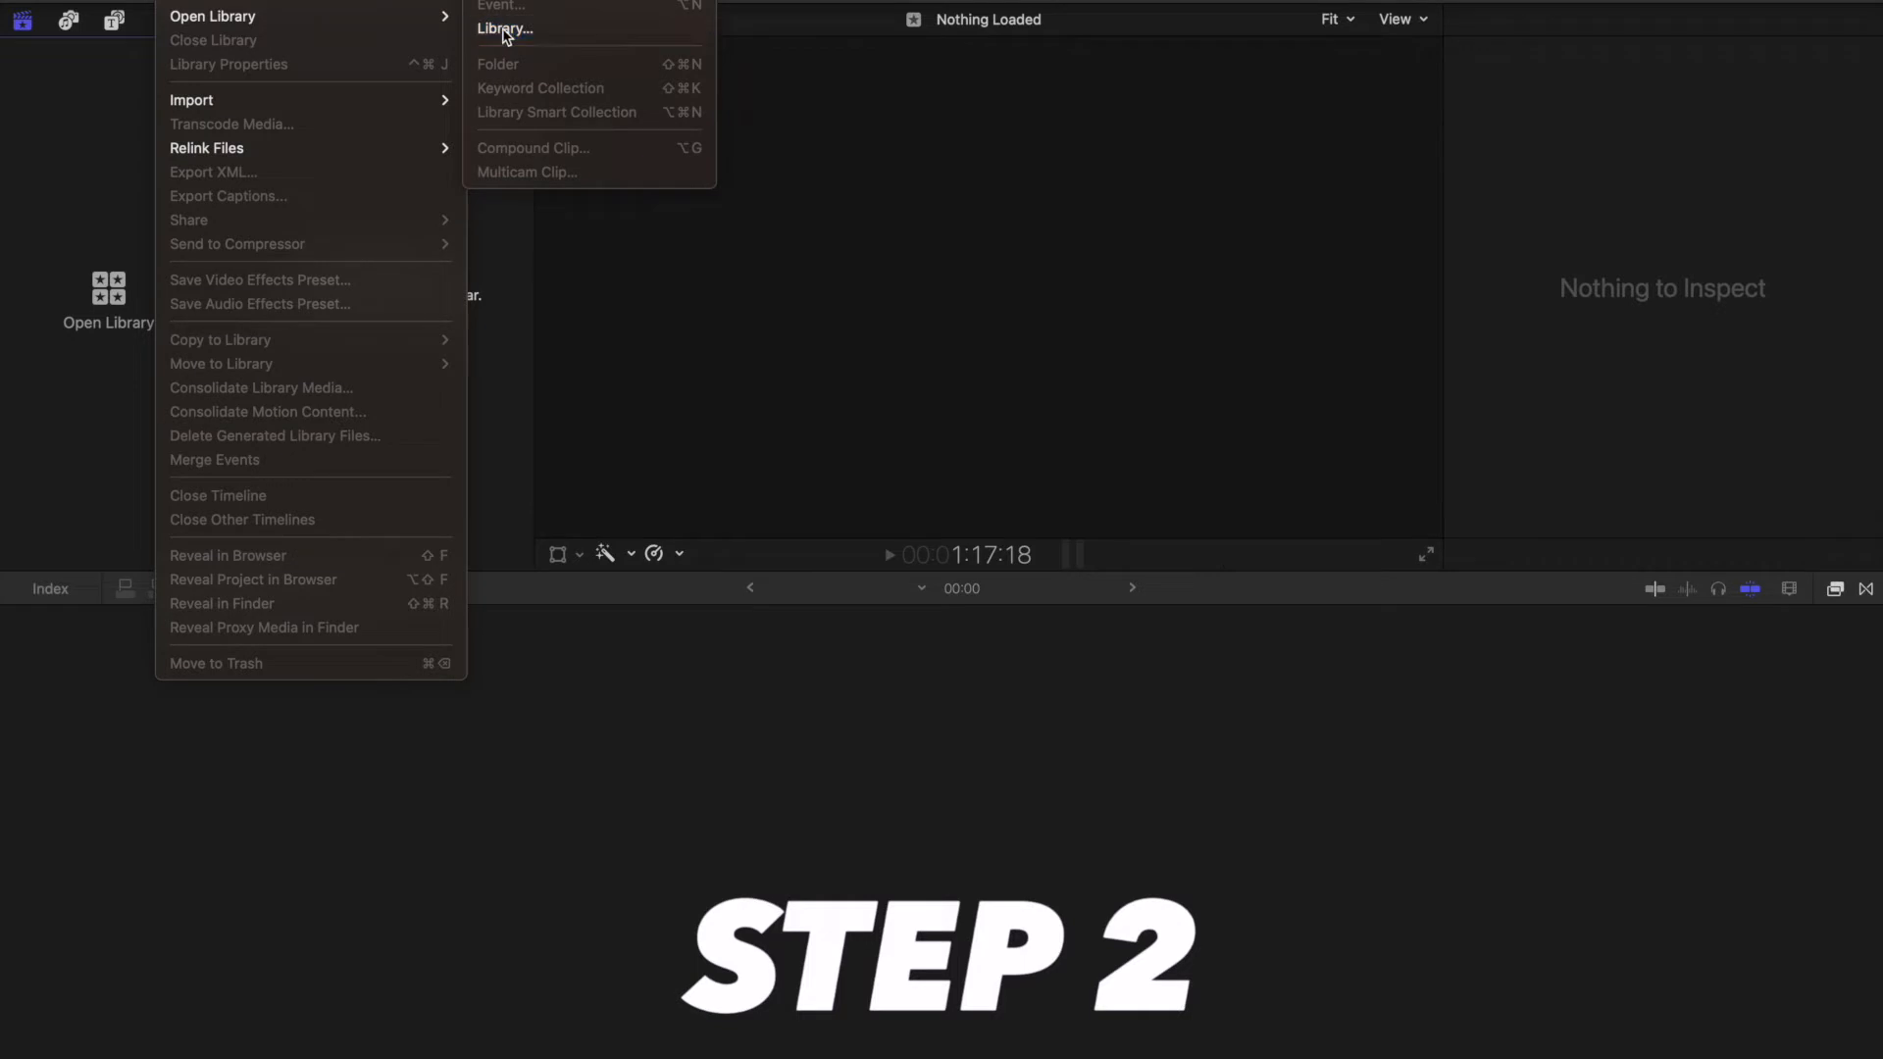
In Final Cut Pro, create a library named "2023_Workflow_Tutorials - Final Cut Workflow_FCPX" and save it in the matching folder within 2023_Workflow_Tutorials_FCPX
left_click(496, 30)
key("super+v")
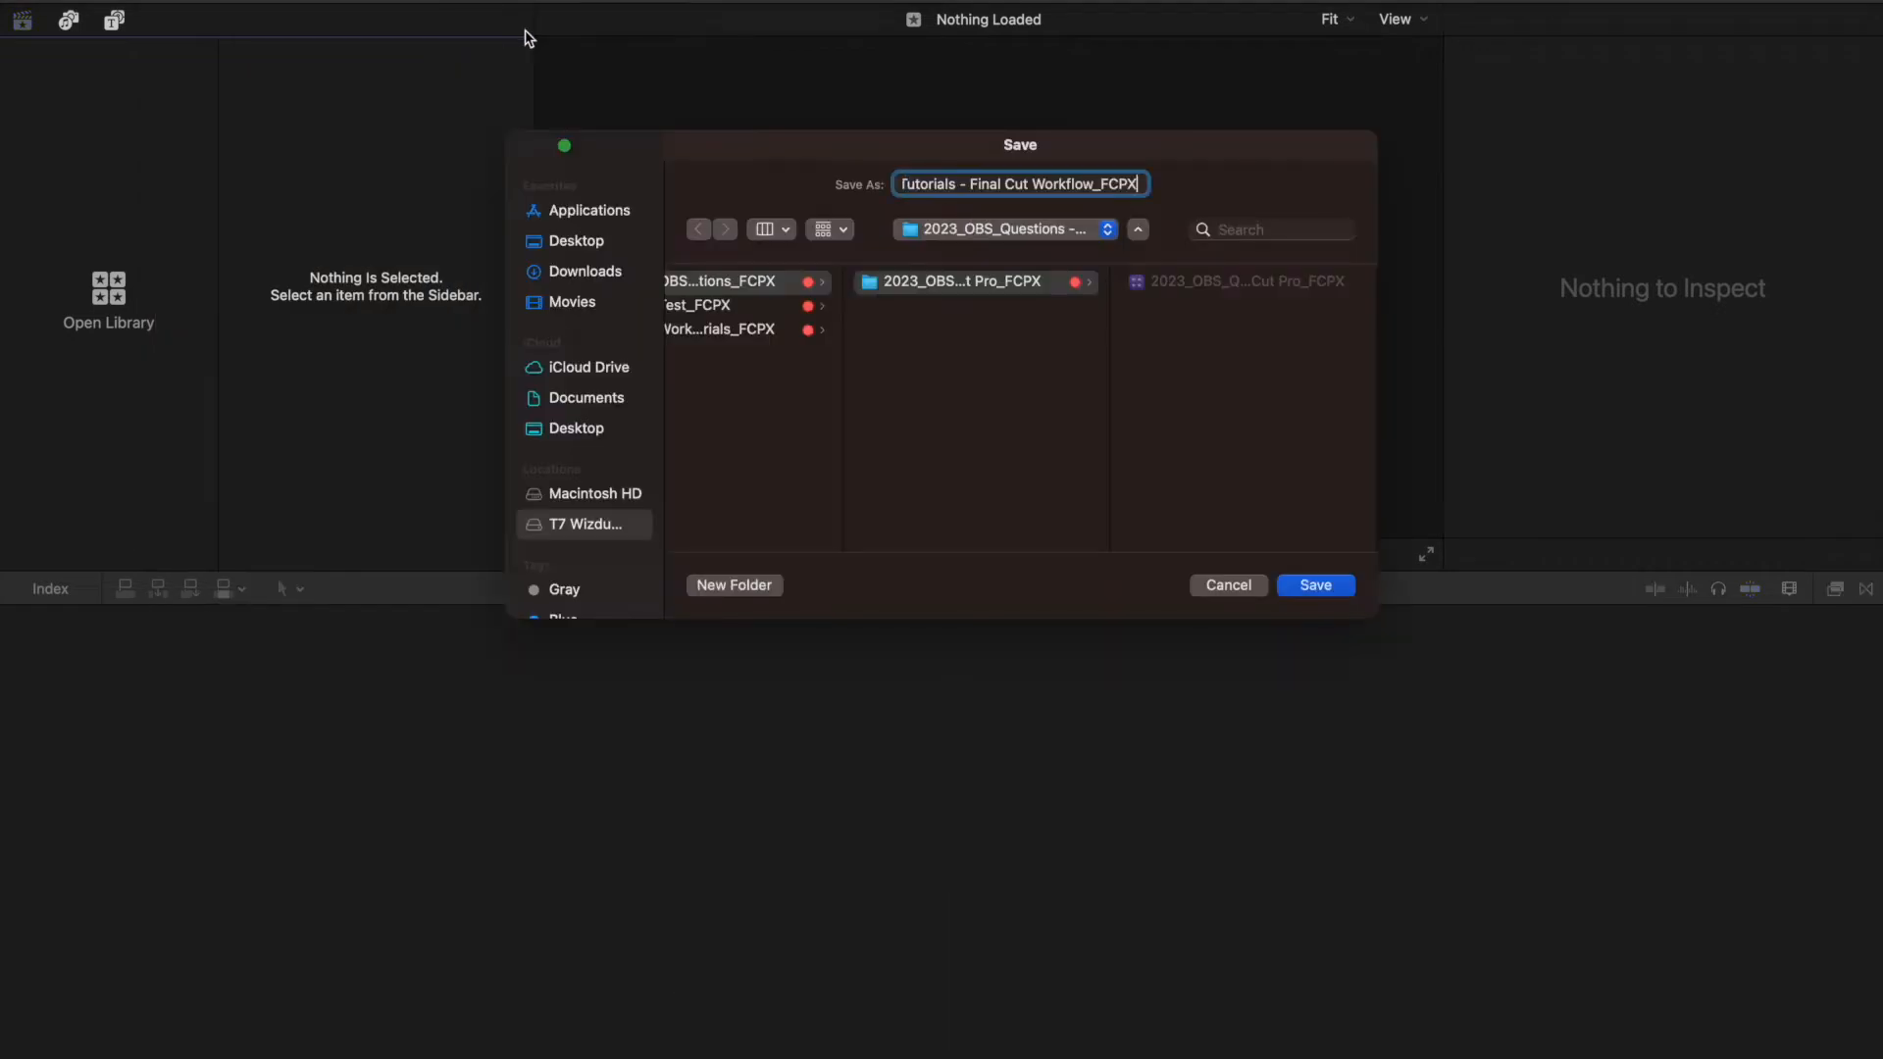
key("super+Left")
key("alt+Right")
key("alt+Right")
left_click(783, 331)
left_click(1045, 284)
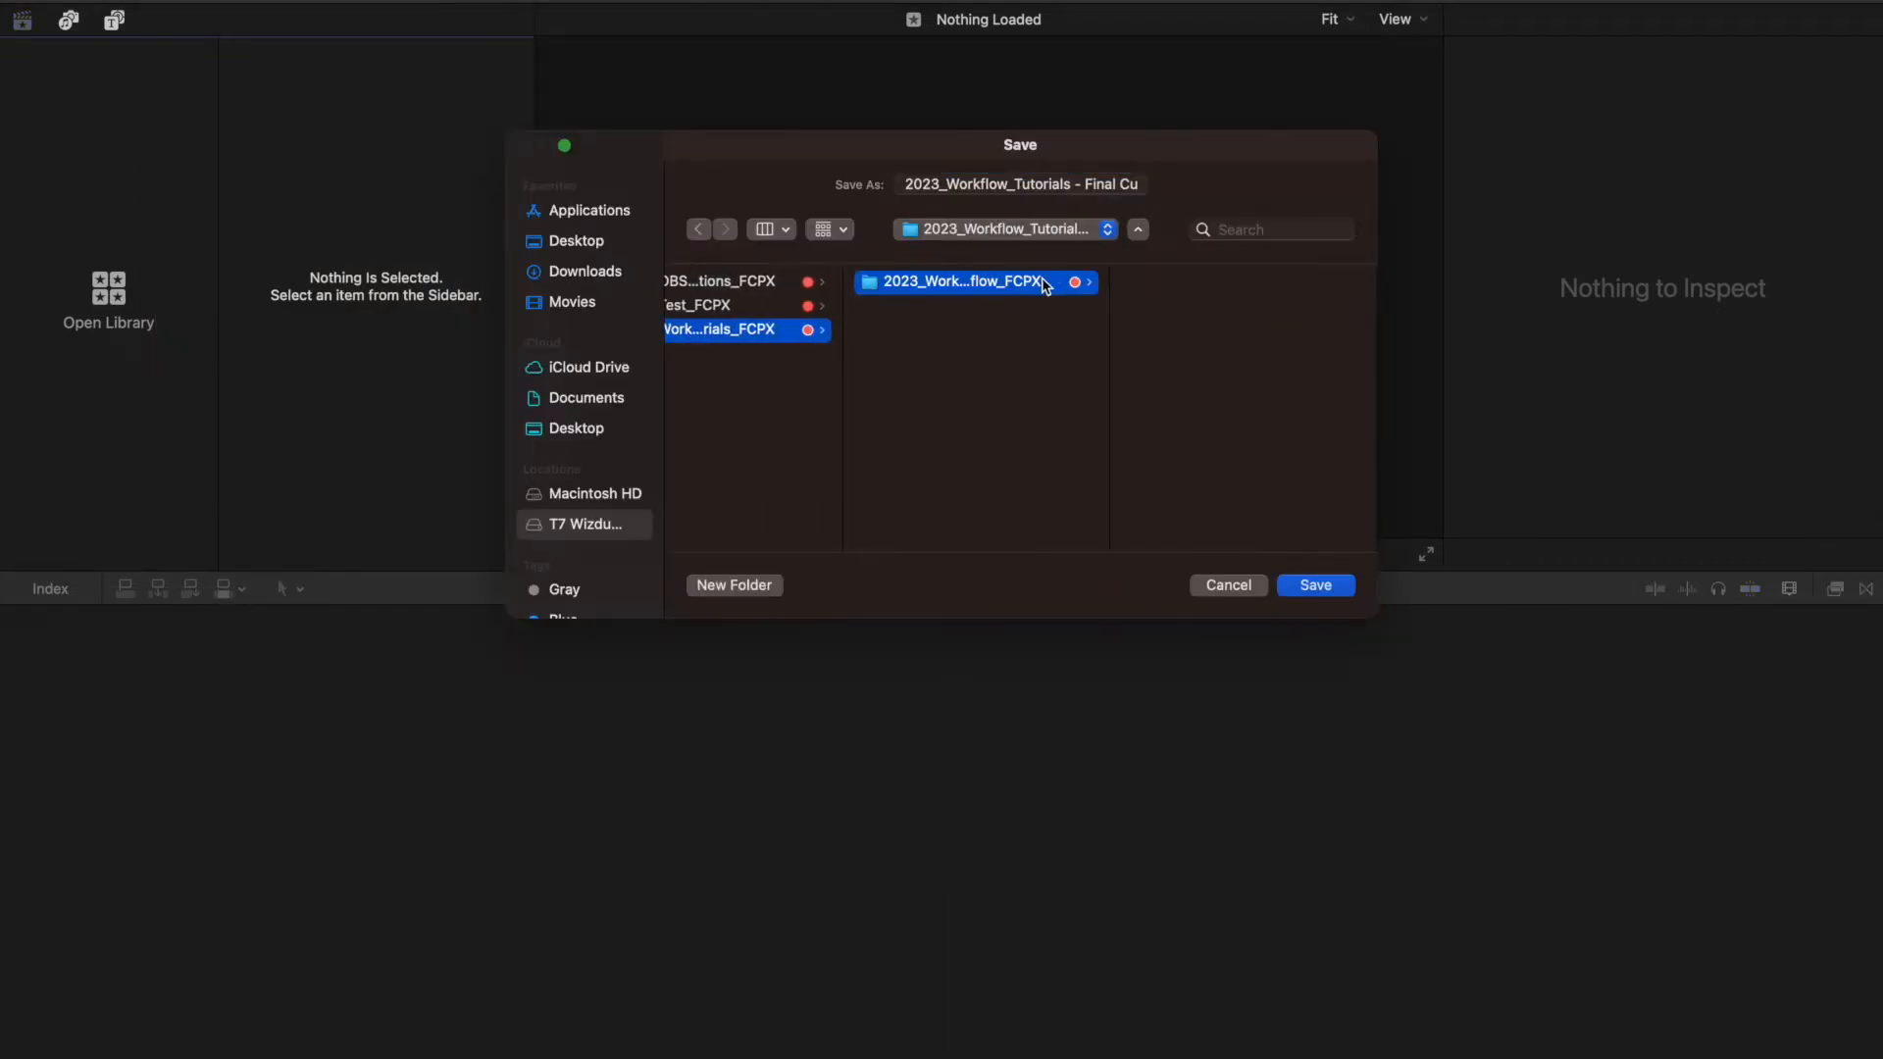
left_click(1315, 586)
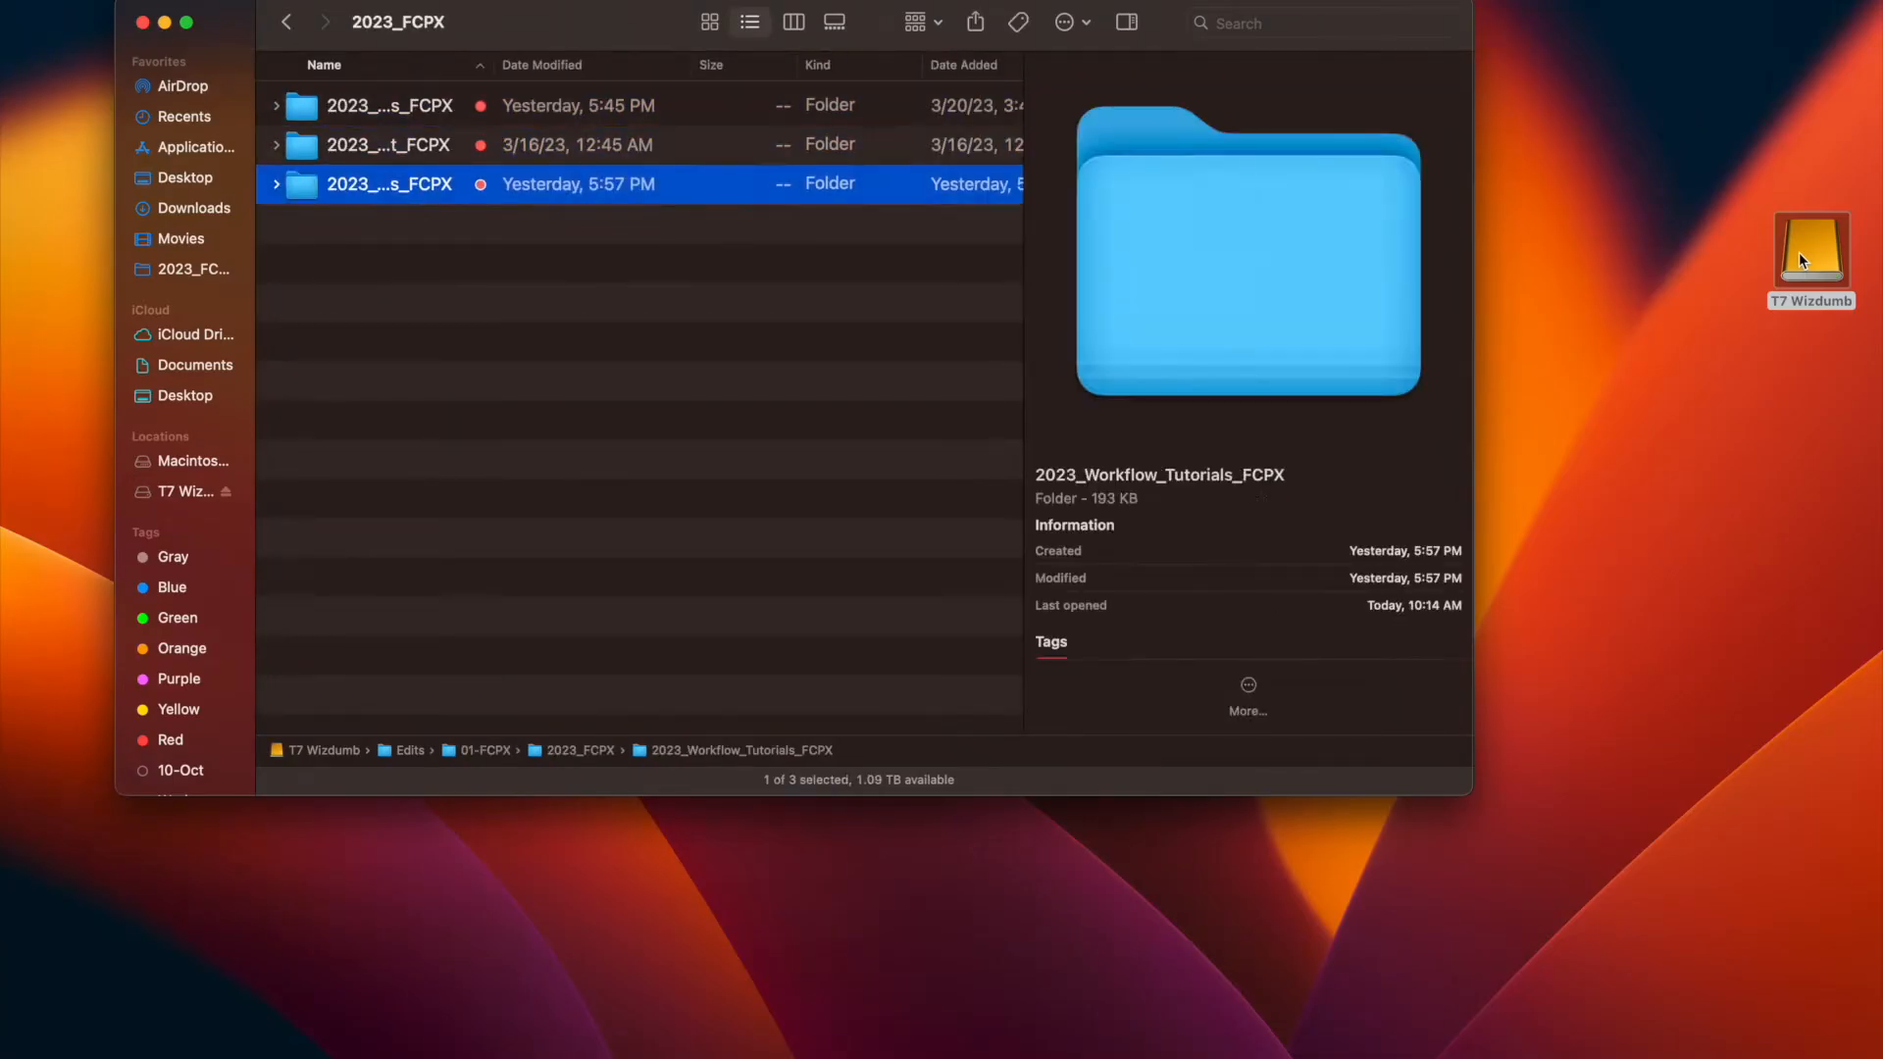
key("Down")
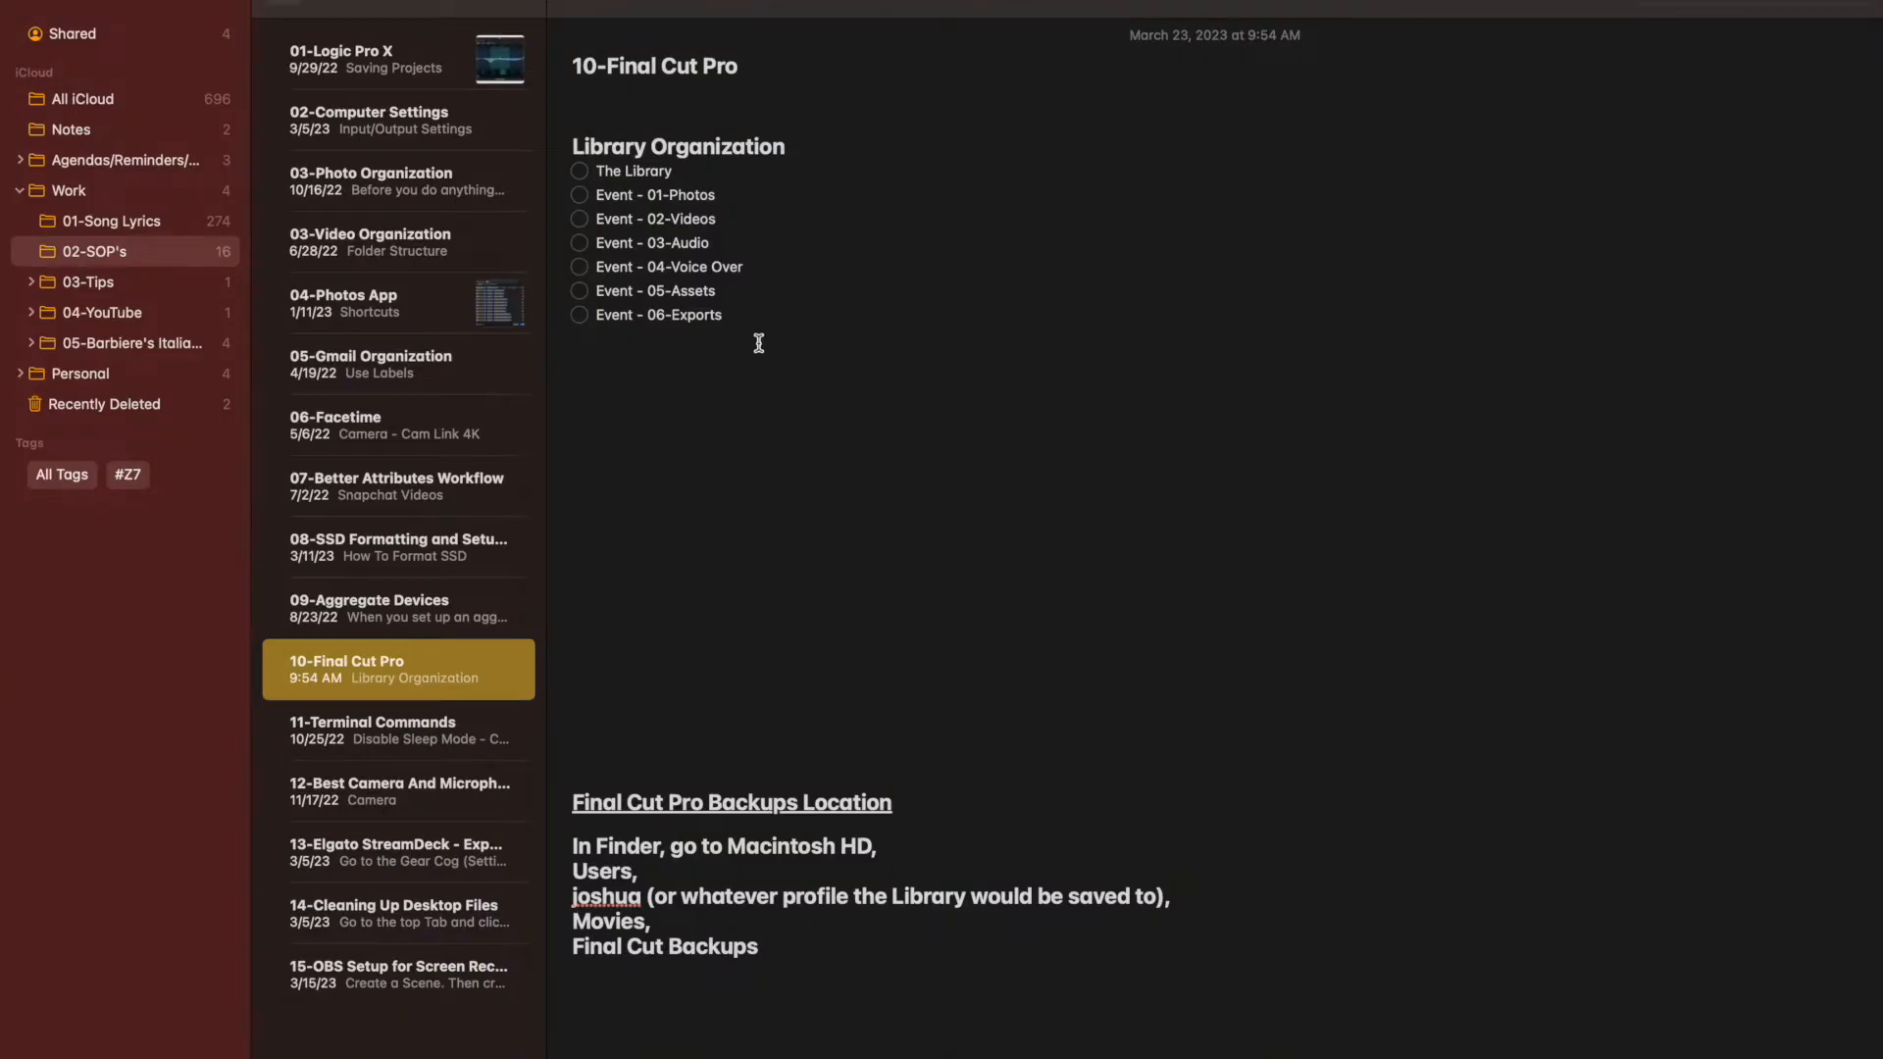
Create events named 02-Videos and 03-Audio in the library, following the event list in the note
key("ctrl+Right")
key("alt+n")
type("02-Videos")
key("Return")
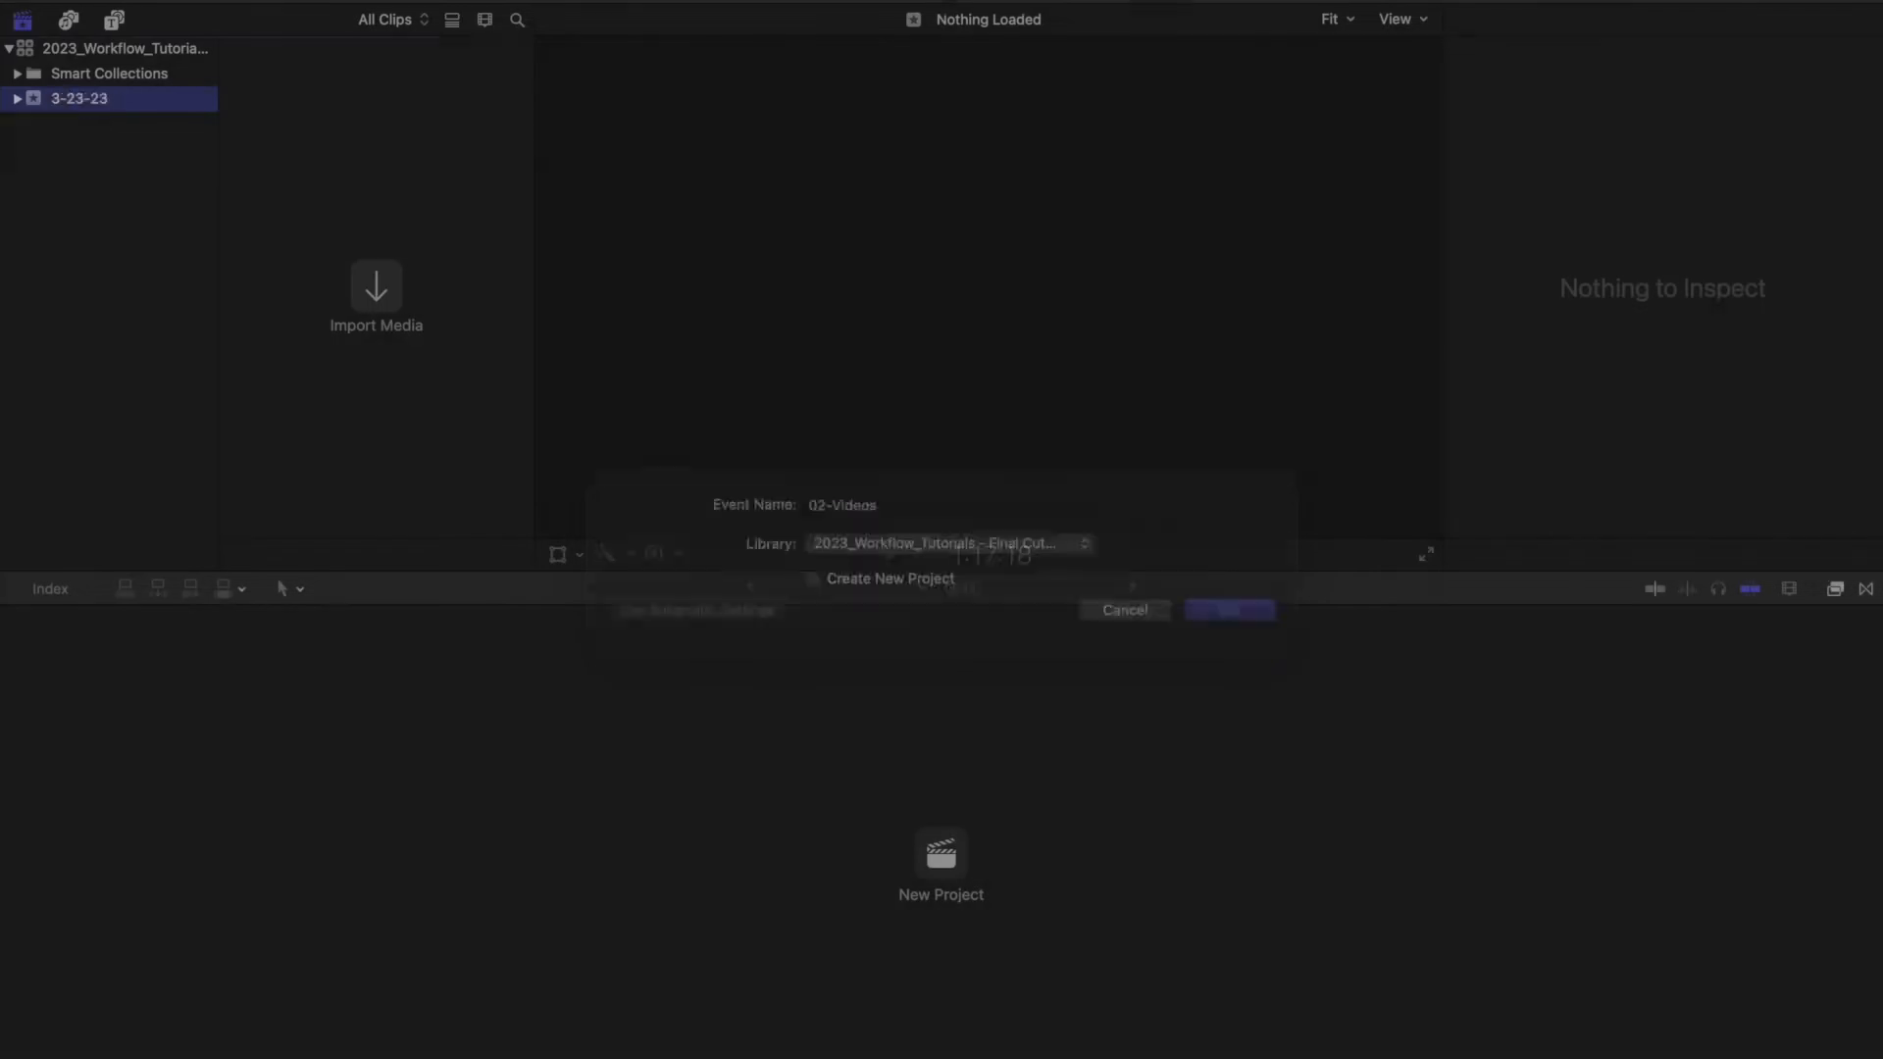
key("ctrl+Left")
key("ctrl+Right")
key("alt+n")
type("03-Aud")
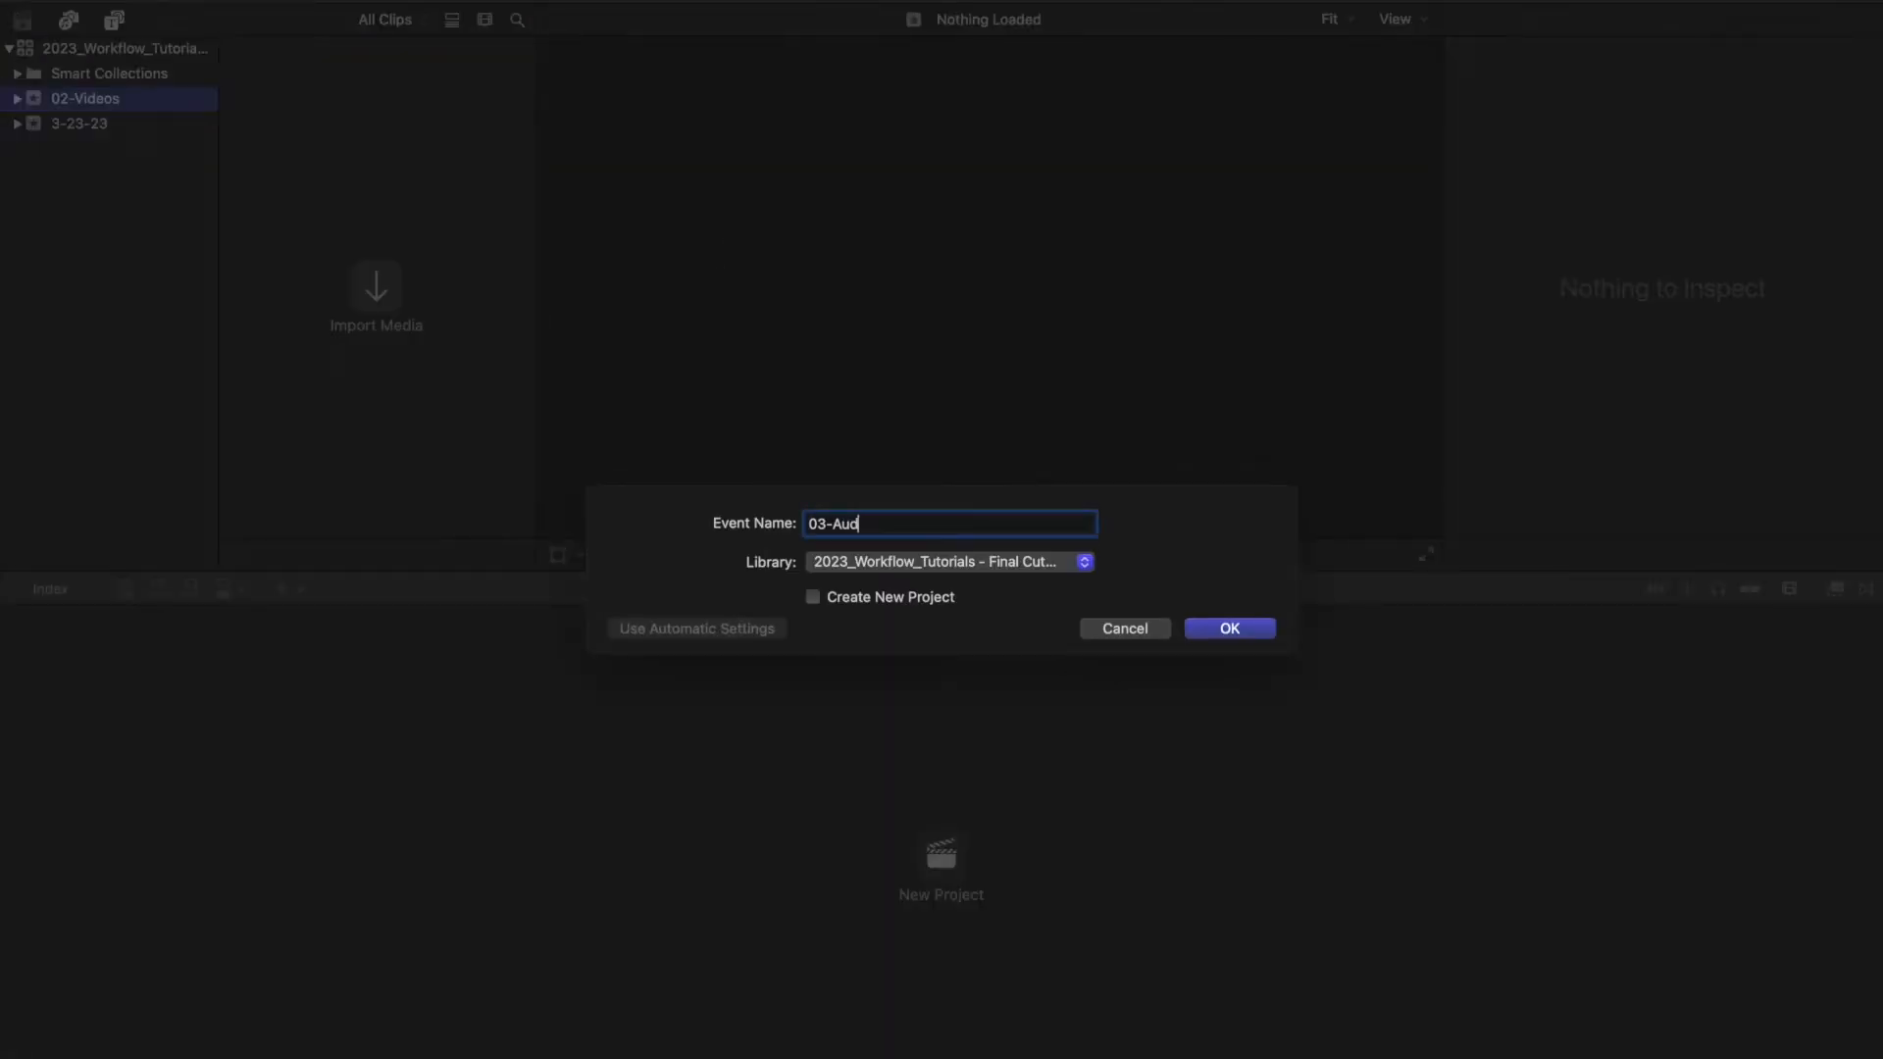
type("io")
key("Return")
Check the note's event list and create an event named 04-Voice Overs in the library
key("ctrl+Left")
key("ctrl+Right")
key("alt+n")
type("04-")
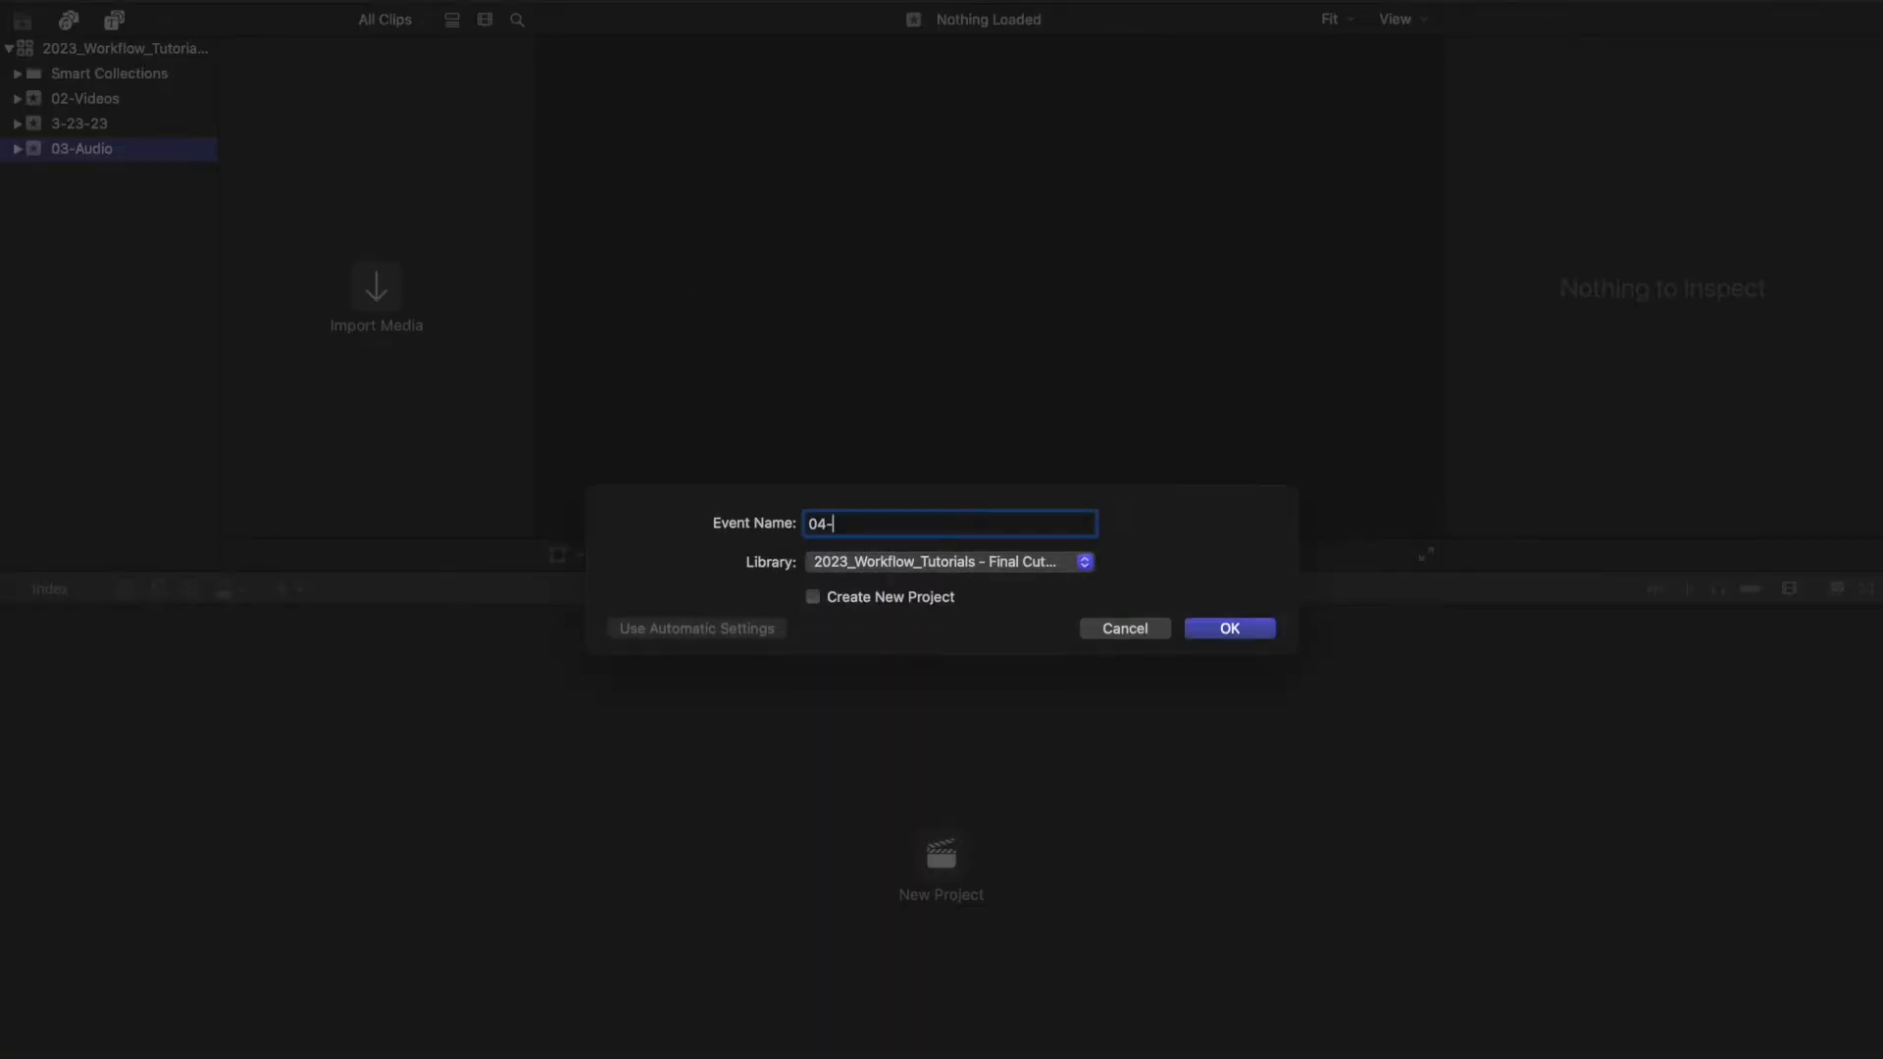
type("Voice Overs")
key("Return")
Add the remaining events 05-Assets and 06-Exports to the library, following the note
key("ctrl+Left")
key("ctrl+Right")
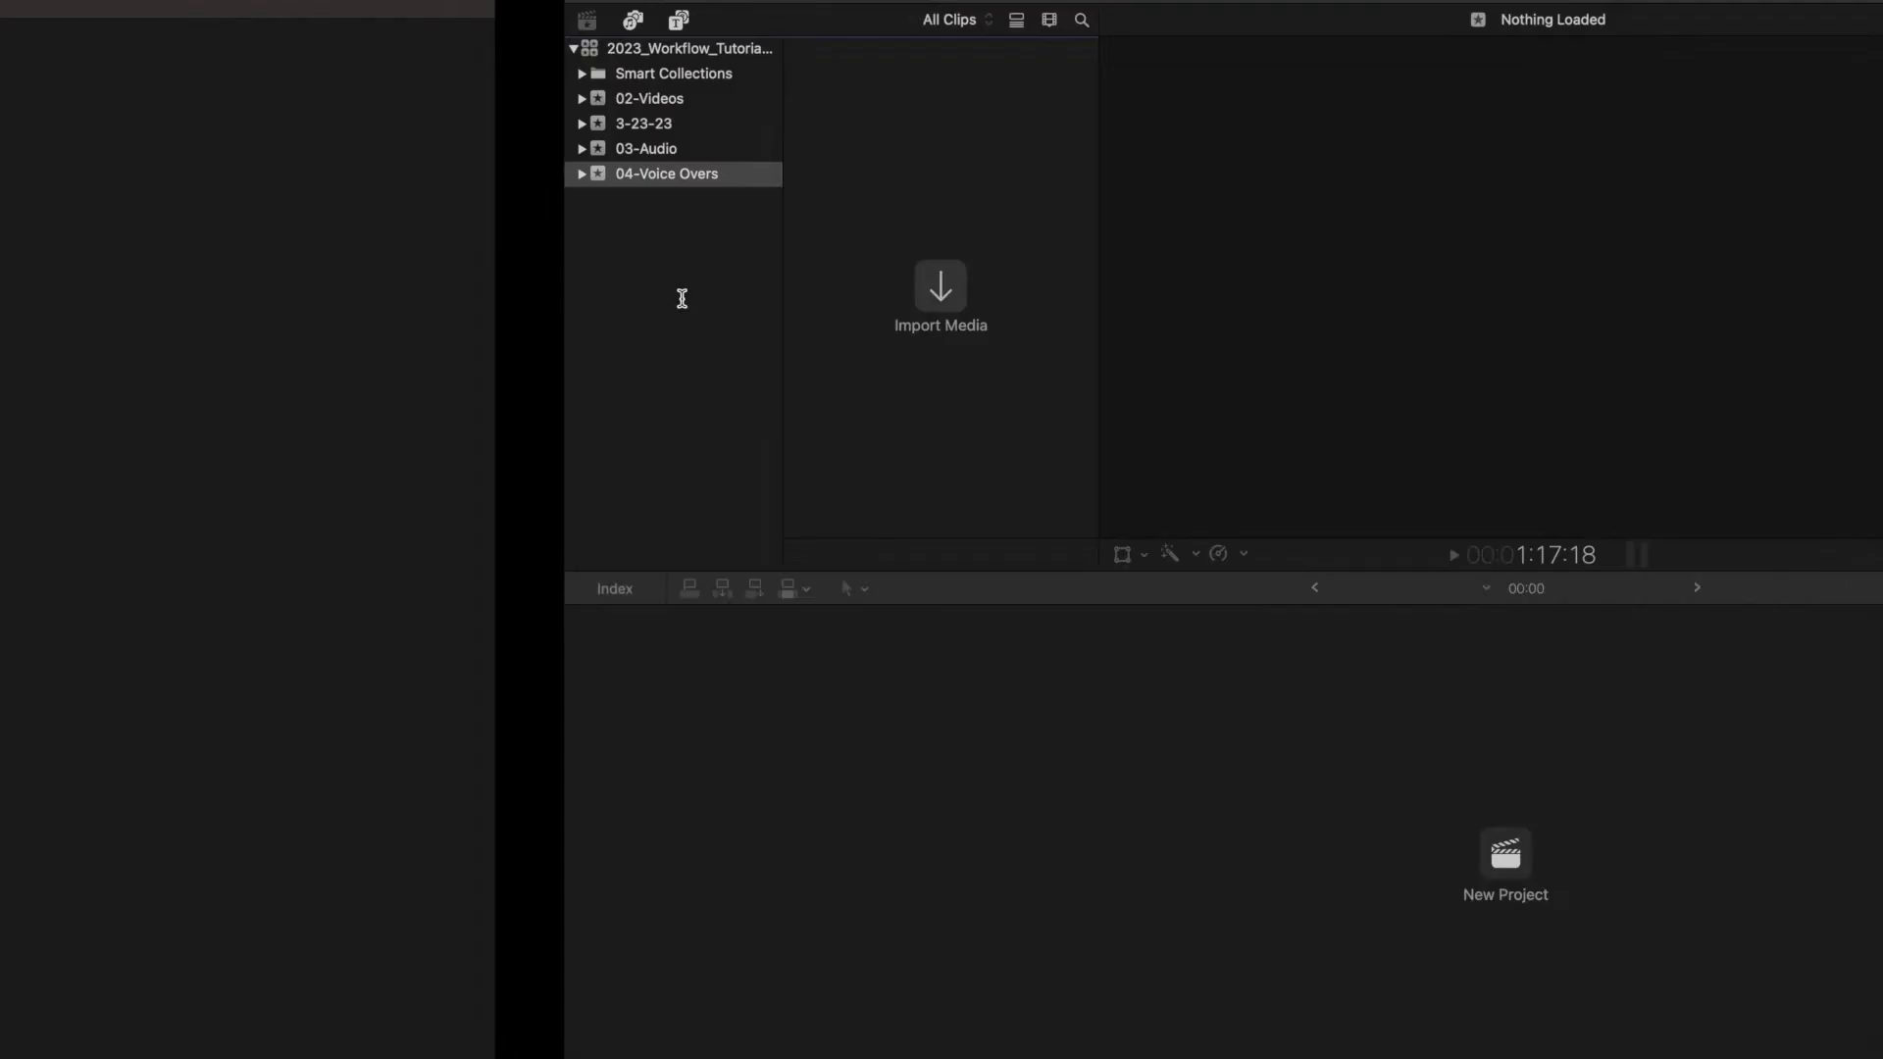
key("alt+n")
type("05-Assets")
key("Return")
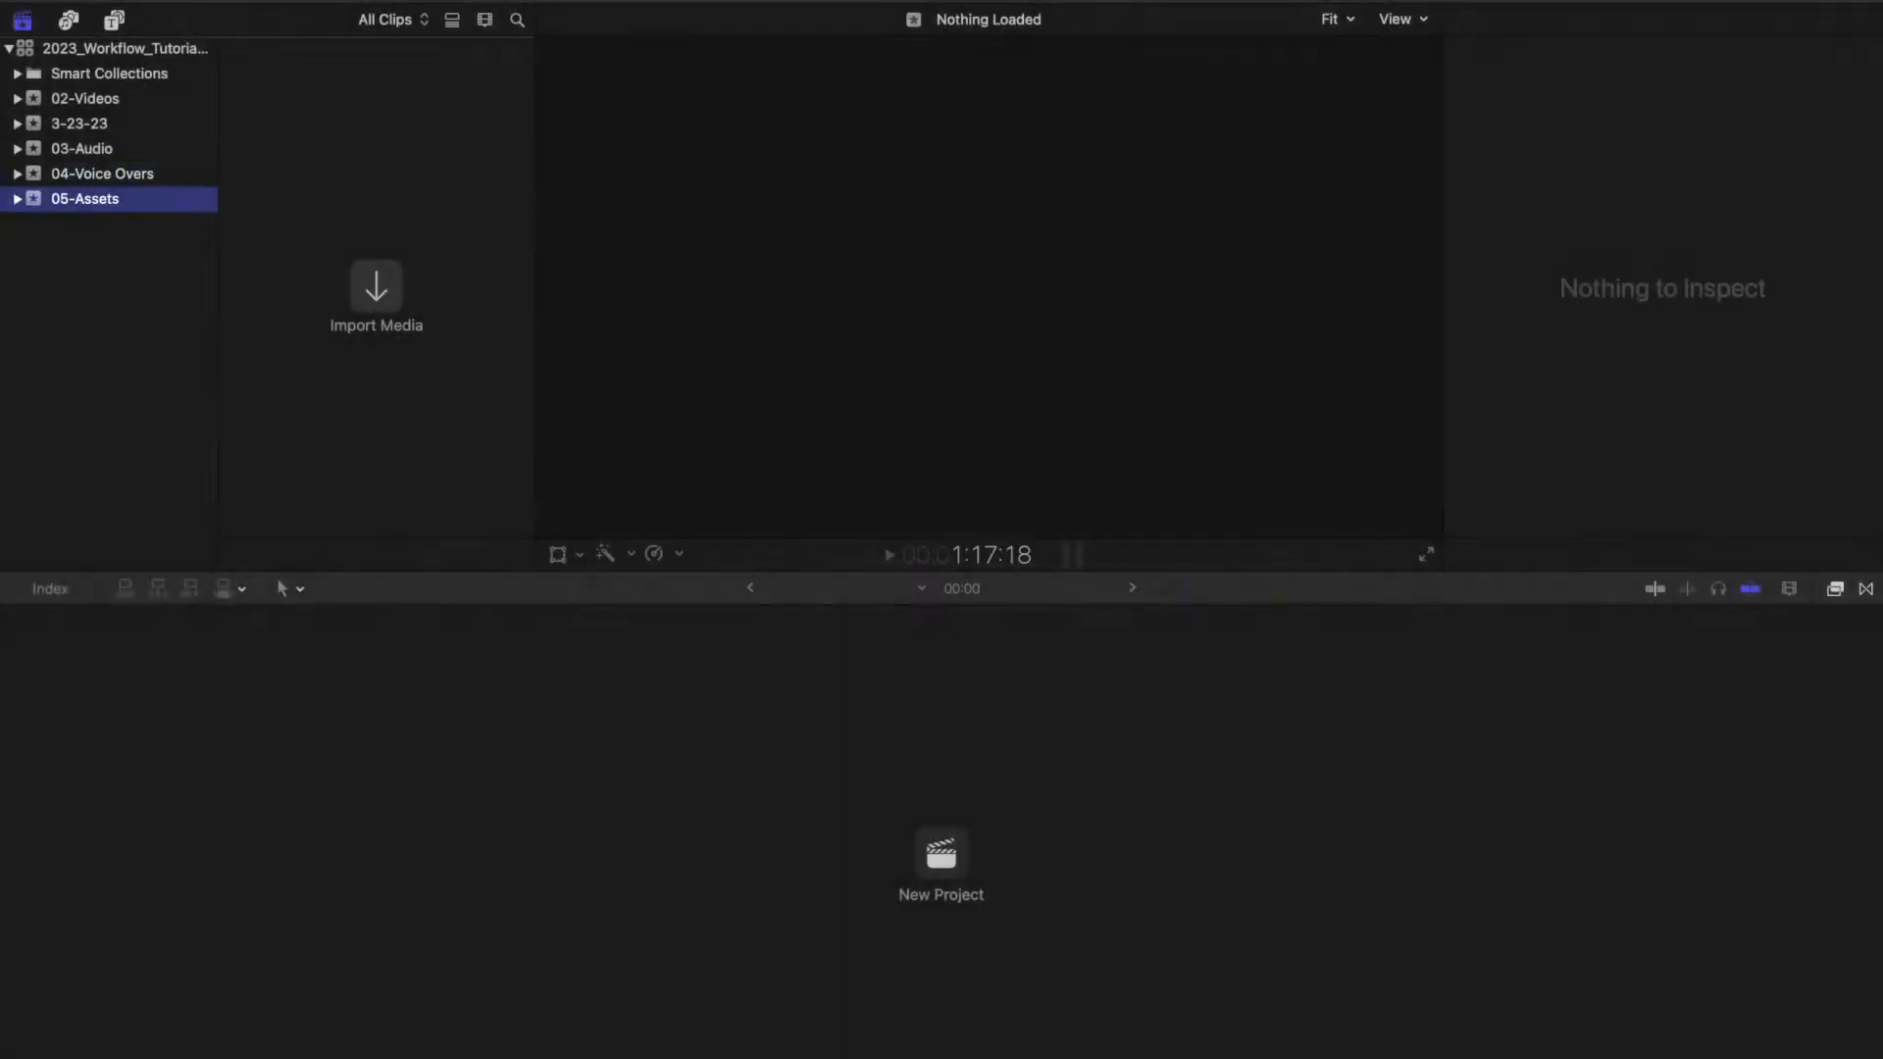
key("alt+n")
type("06-Exports")
key("Return")
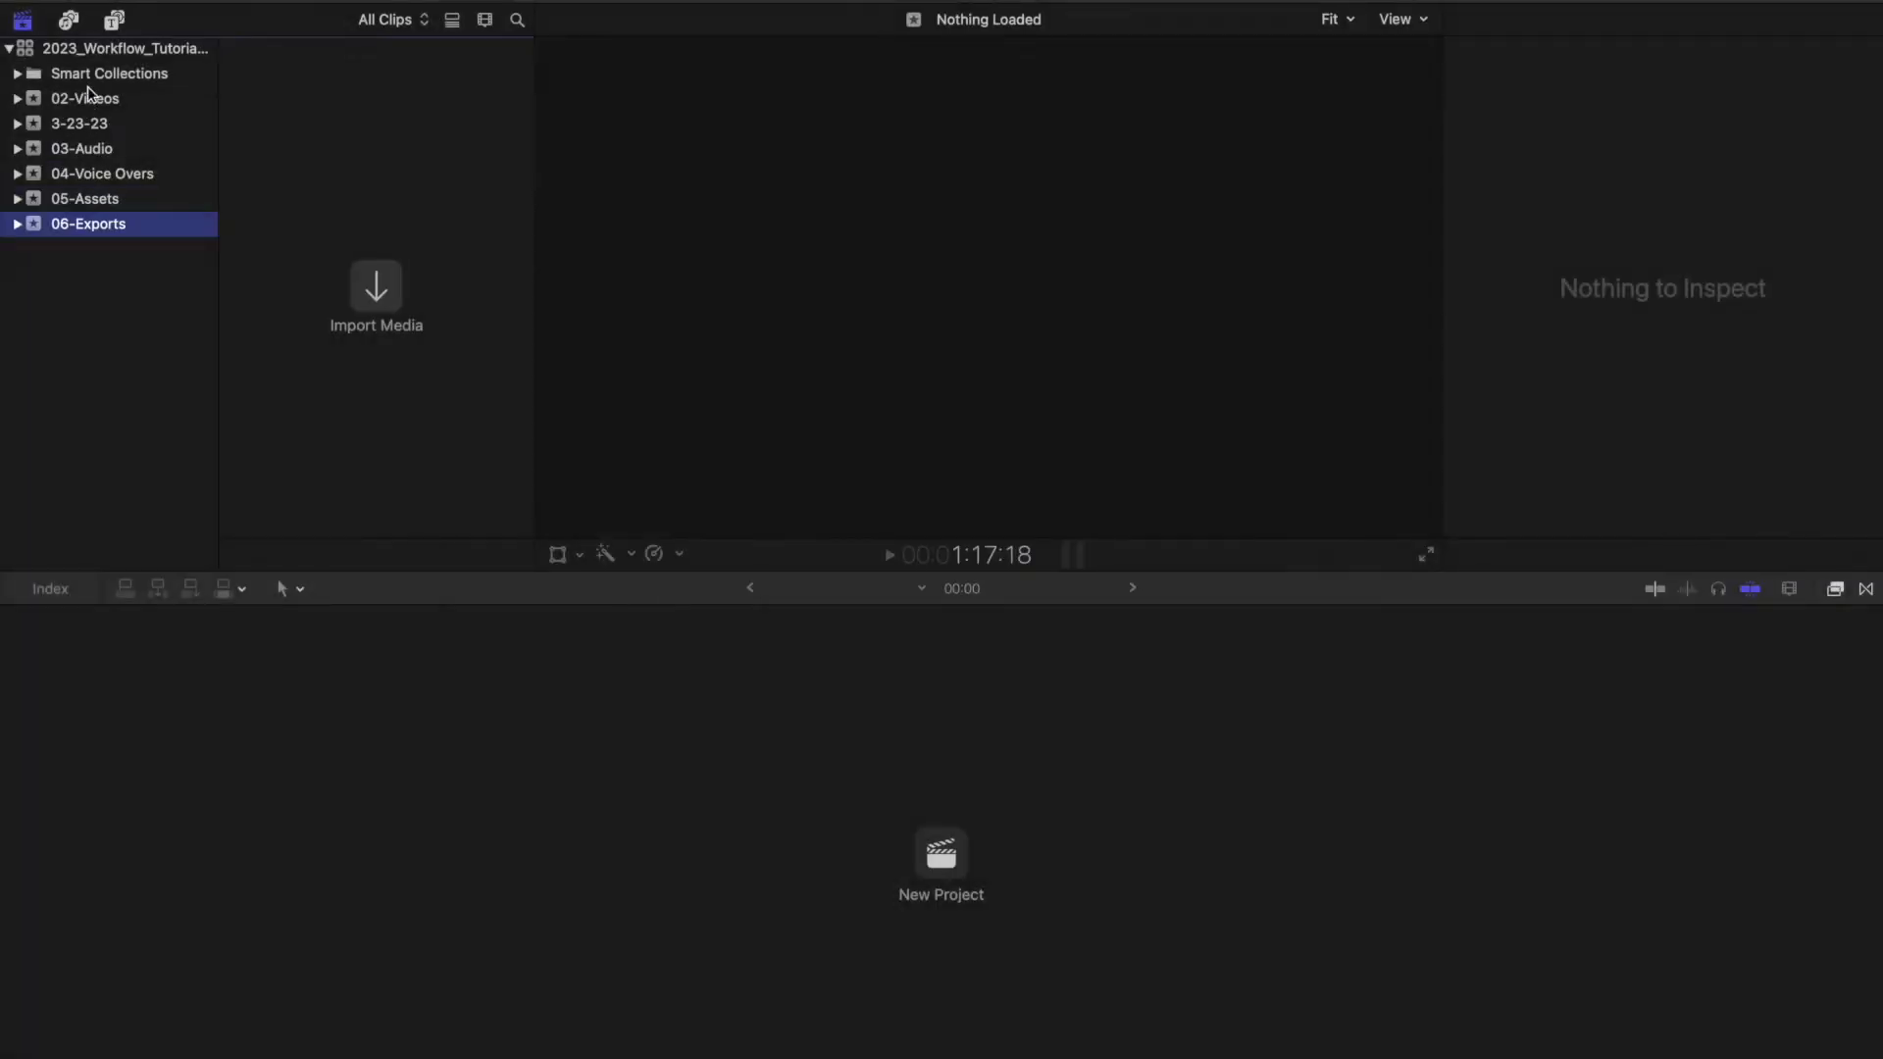
Delete the Smart Collections folder and the default 3-23-23 event from the library
left_click(89, 81)
key("super+BackSpace")
key("Down")
key("super+BackSpace")
key("Return")
key("Up")
key("Down")
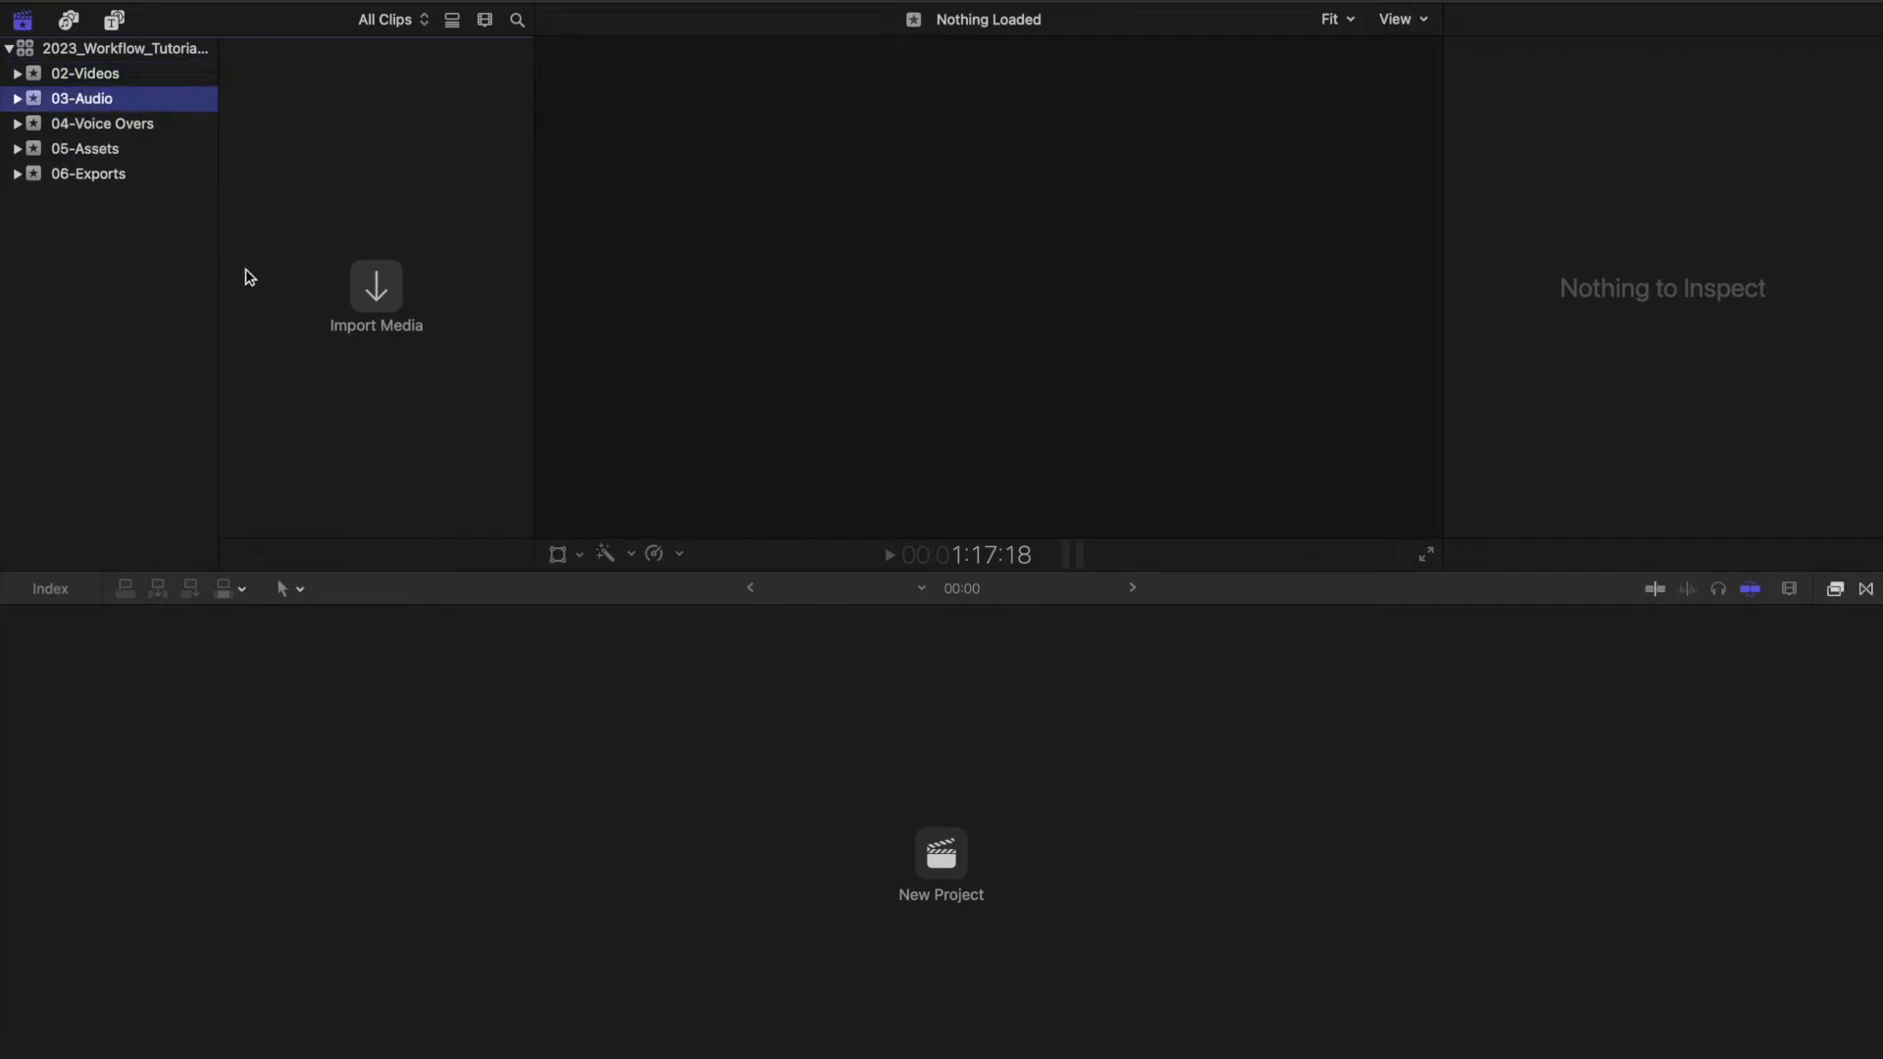
key("Down")
key("Down")
key("Down")
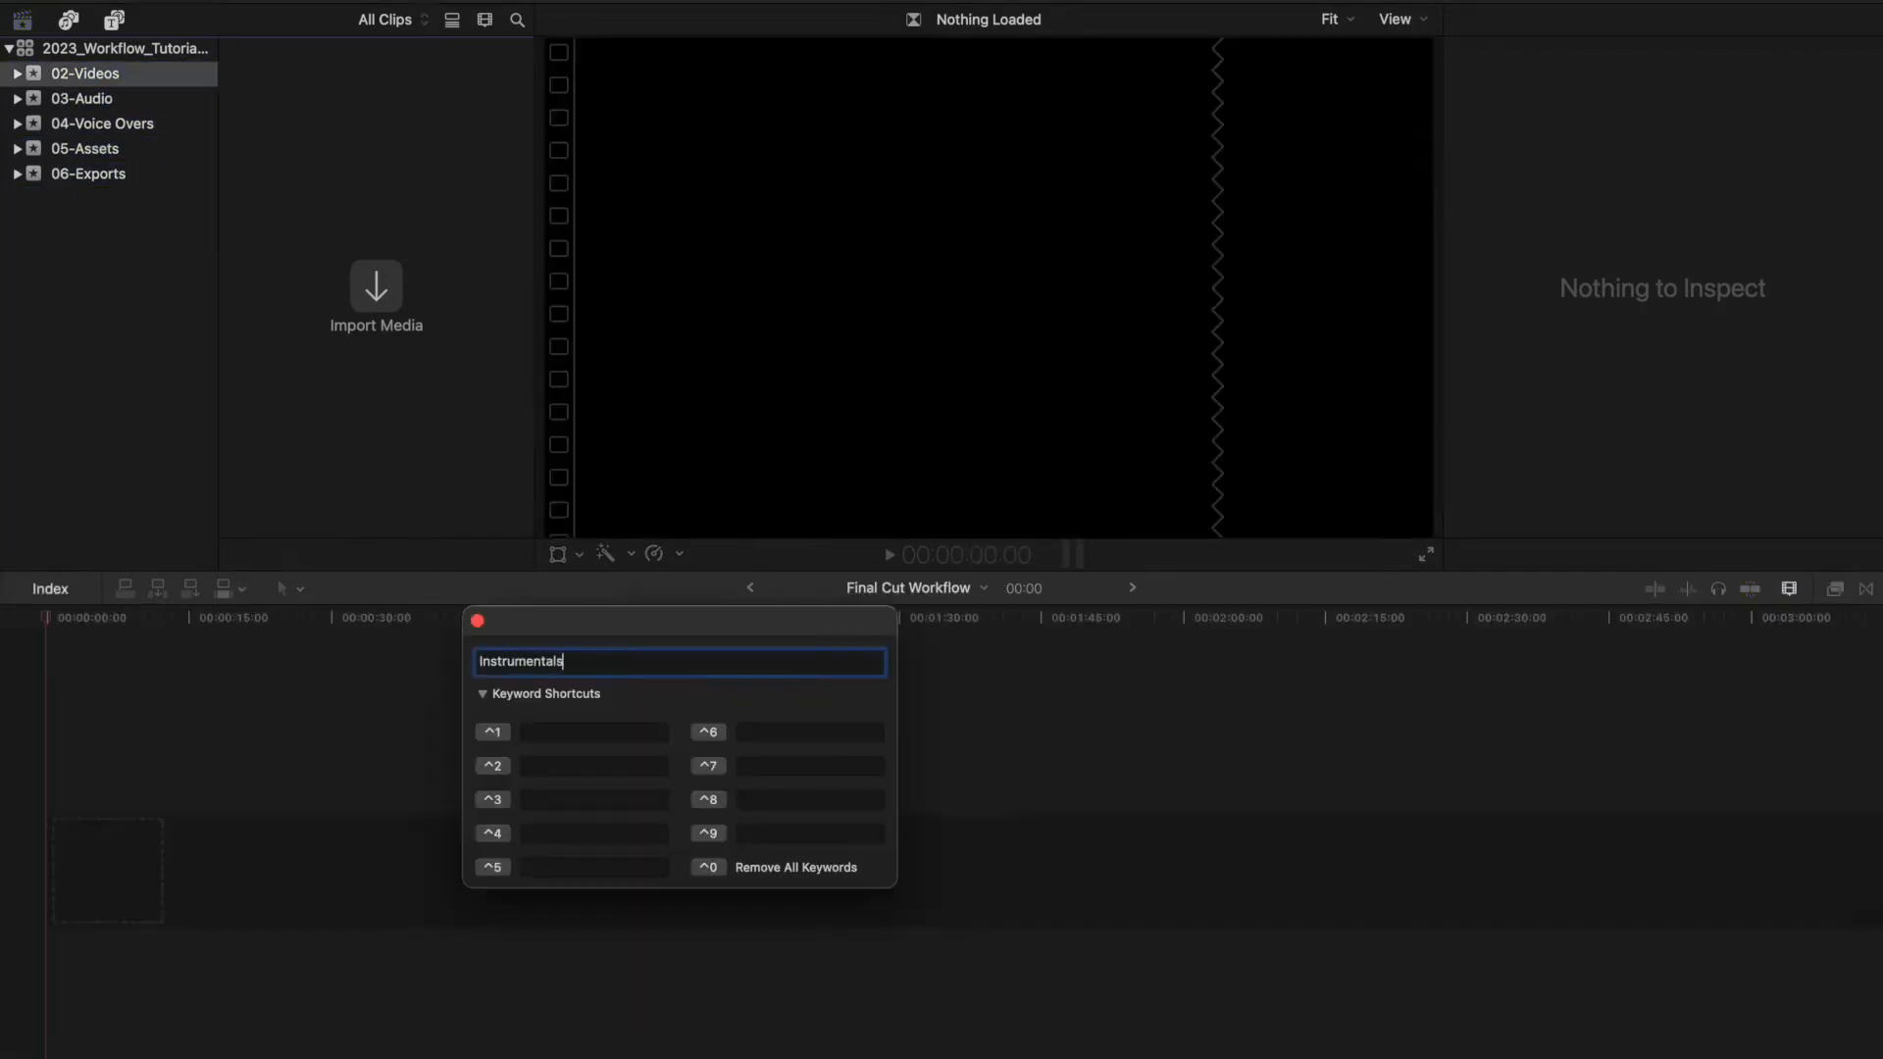
Add Instrumentals as a keyword in the Keyword Editor and assign it to the first keyword shortcut
key("Return")
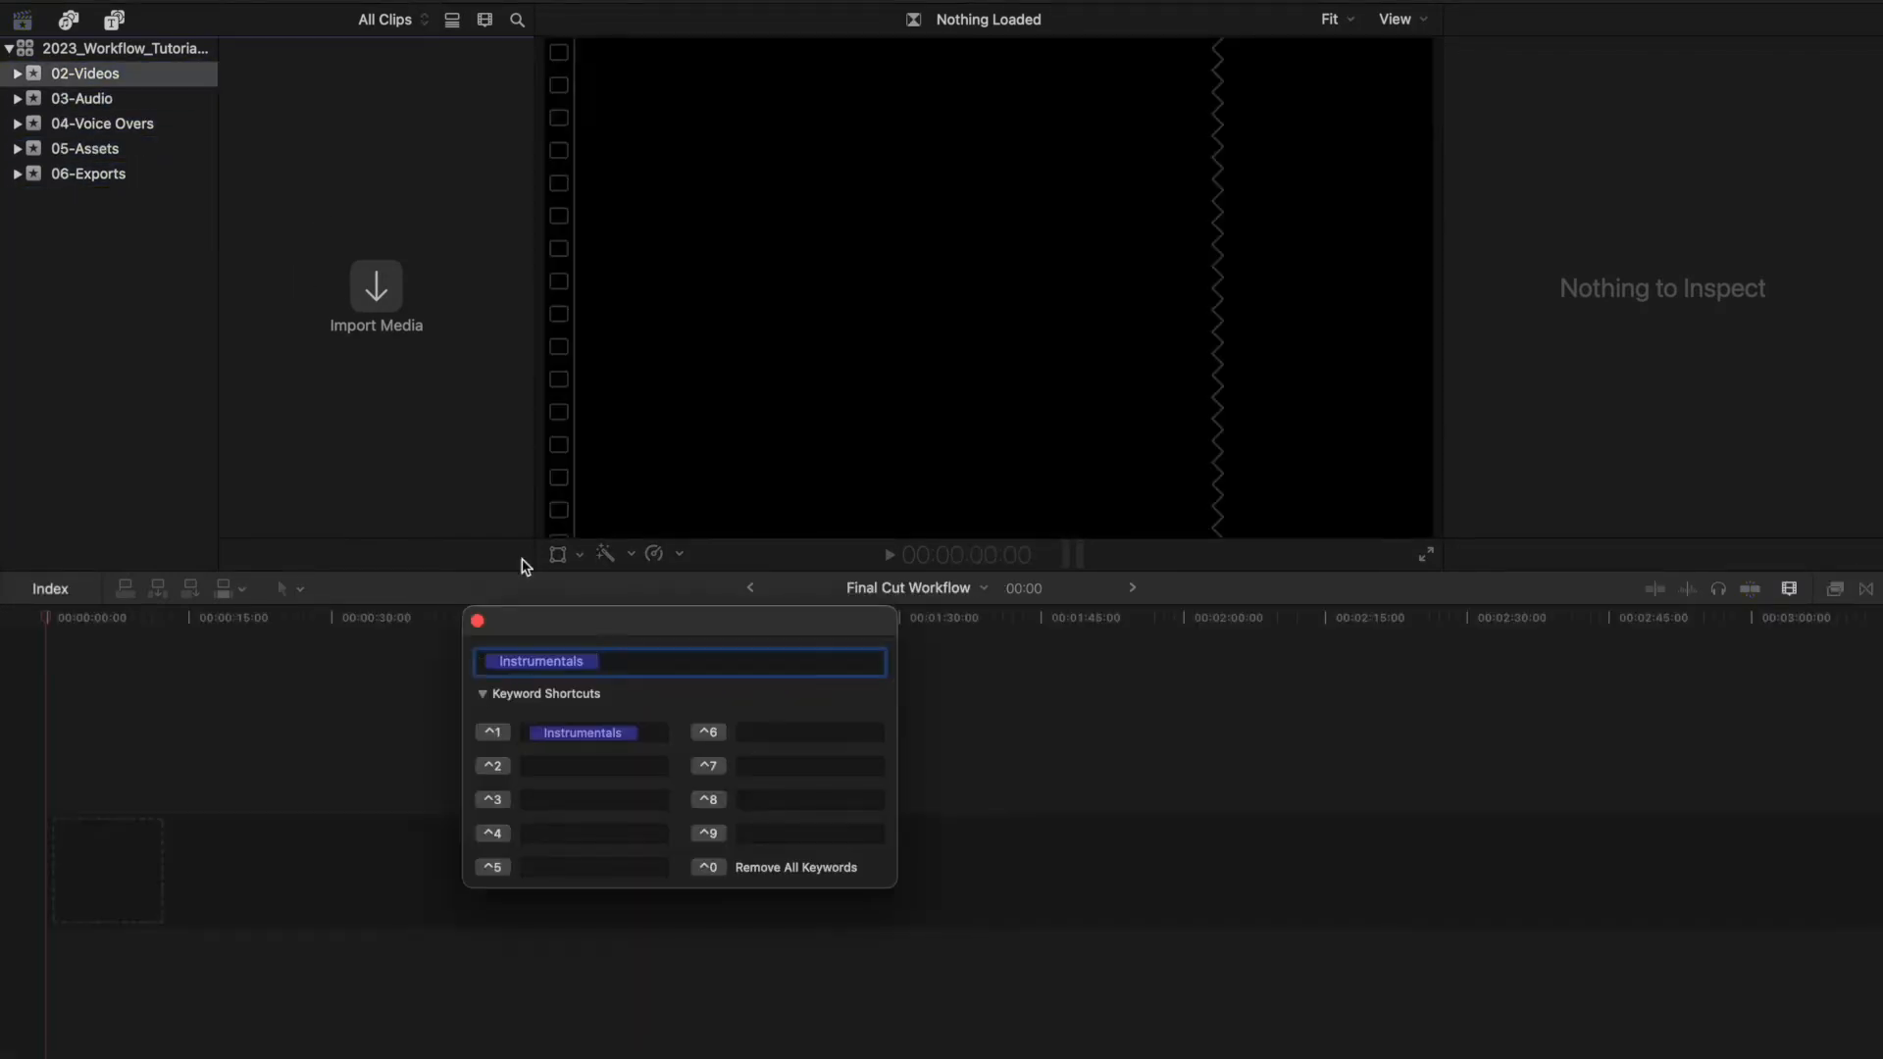
left_click(585, 764)
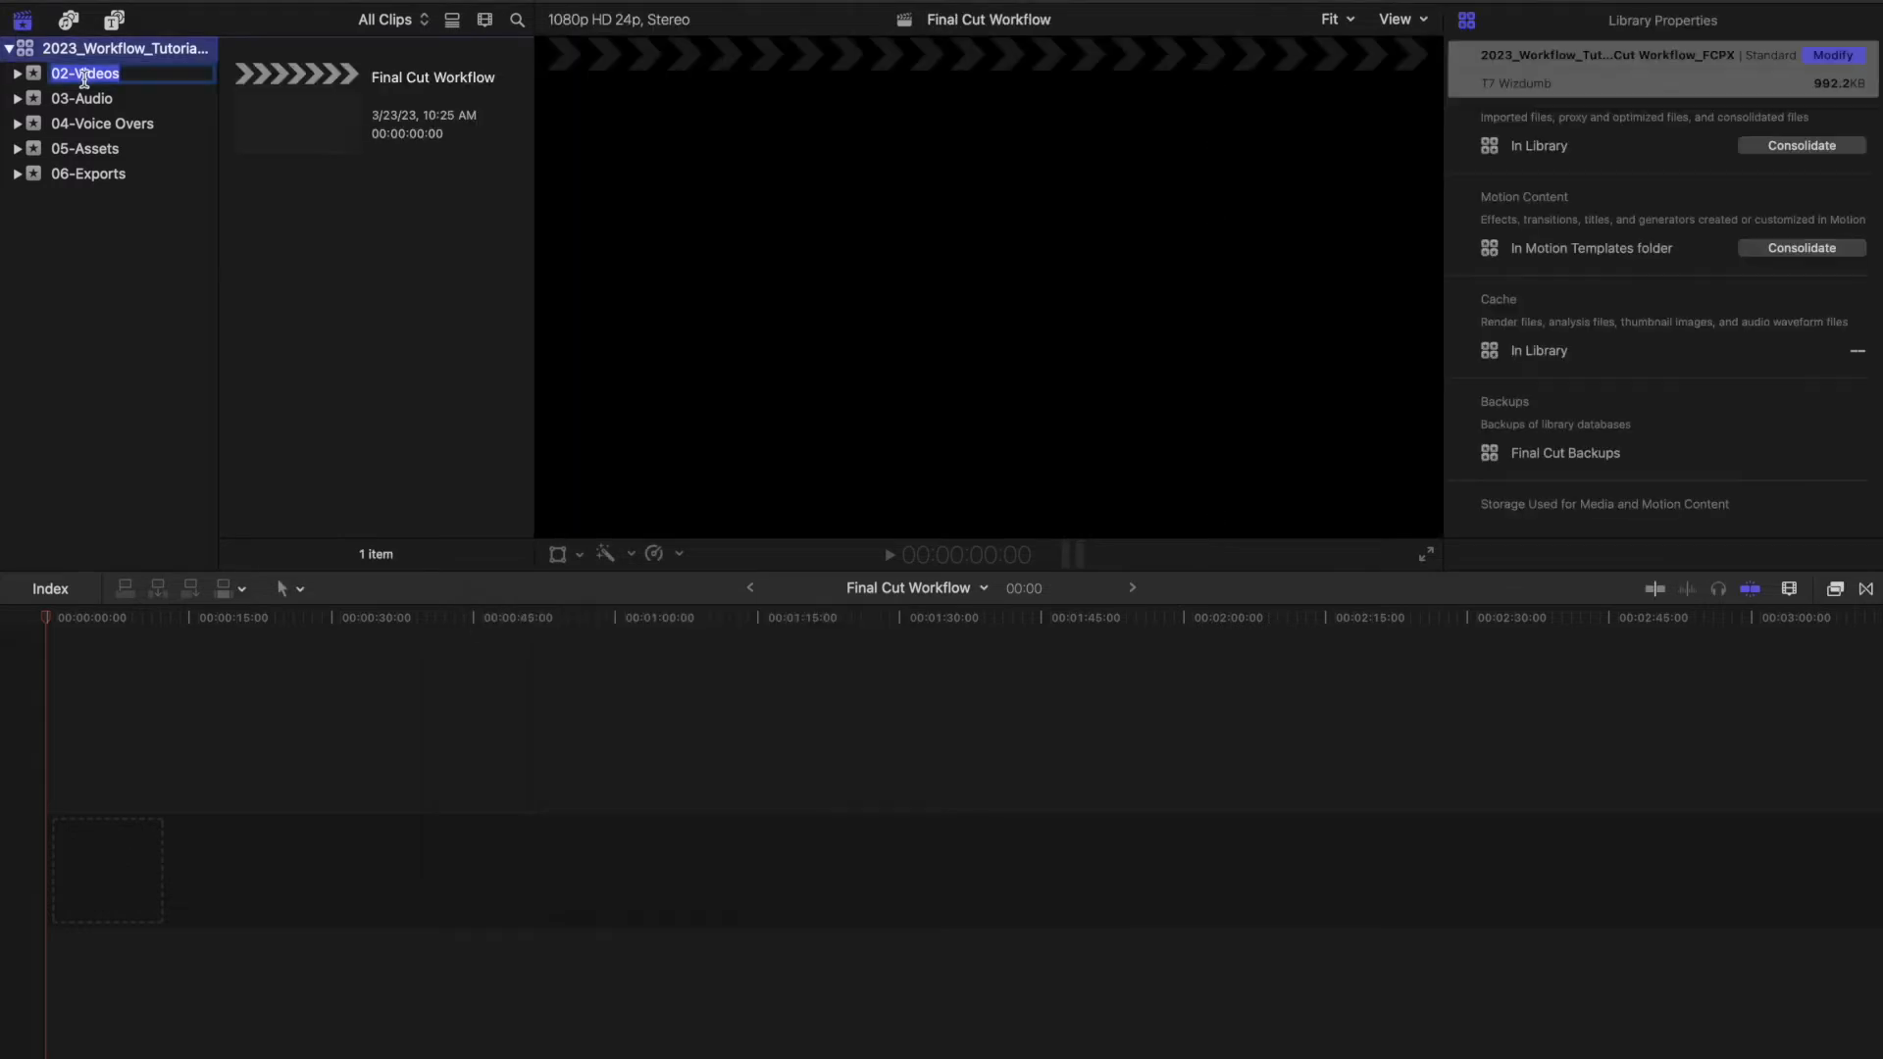
Start a media import into 02-Videos and browse 01-Camera Videos > 2023_a6600 > 2023_FCPX_Workflow_Tutorial_a6600 to the 2023_FCPX_Workflow_Tutorial-1-Filming_24FPS_a6600 folder
key("super+i")
scroll(411, 821, "down", 5)
double_click(368, 784)
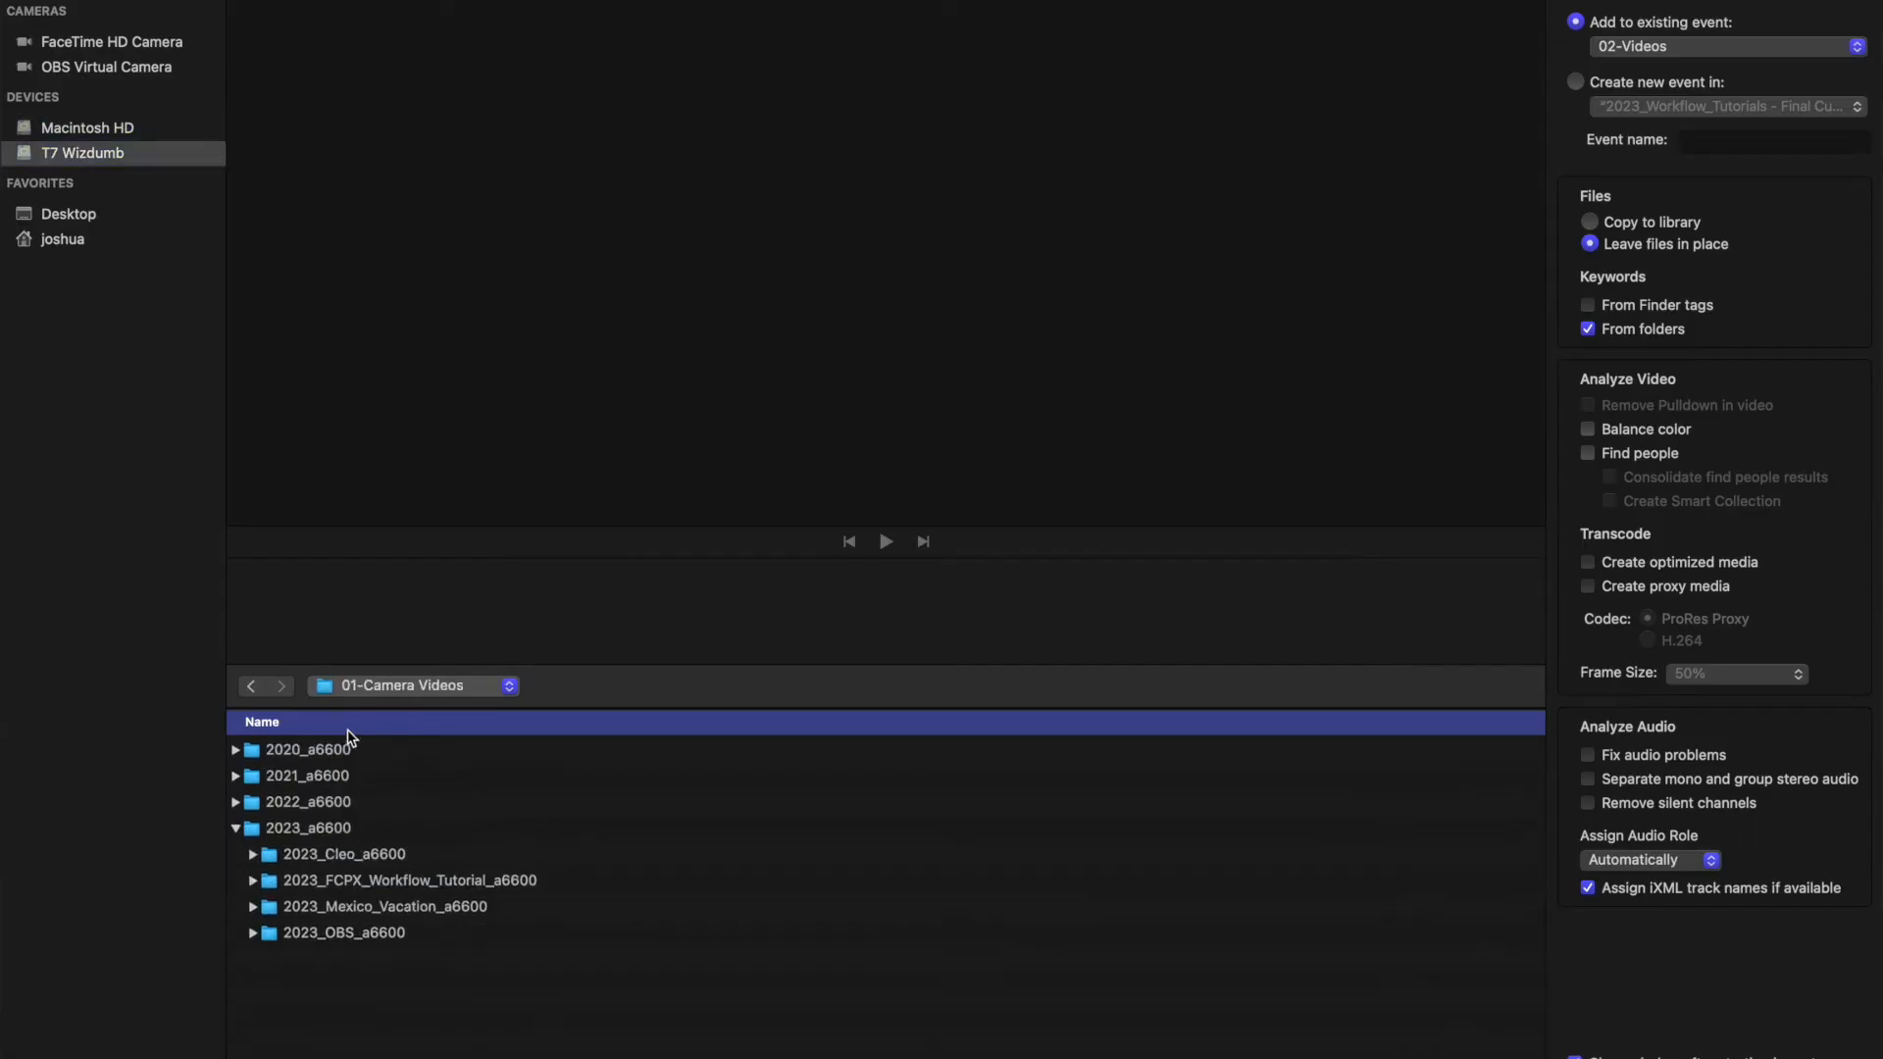
double_click(358, 829)
double_click(377, 776)
double_click(491, 750)
scroll(526, 756, "down", 5)
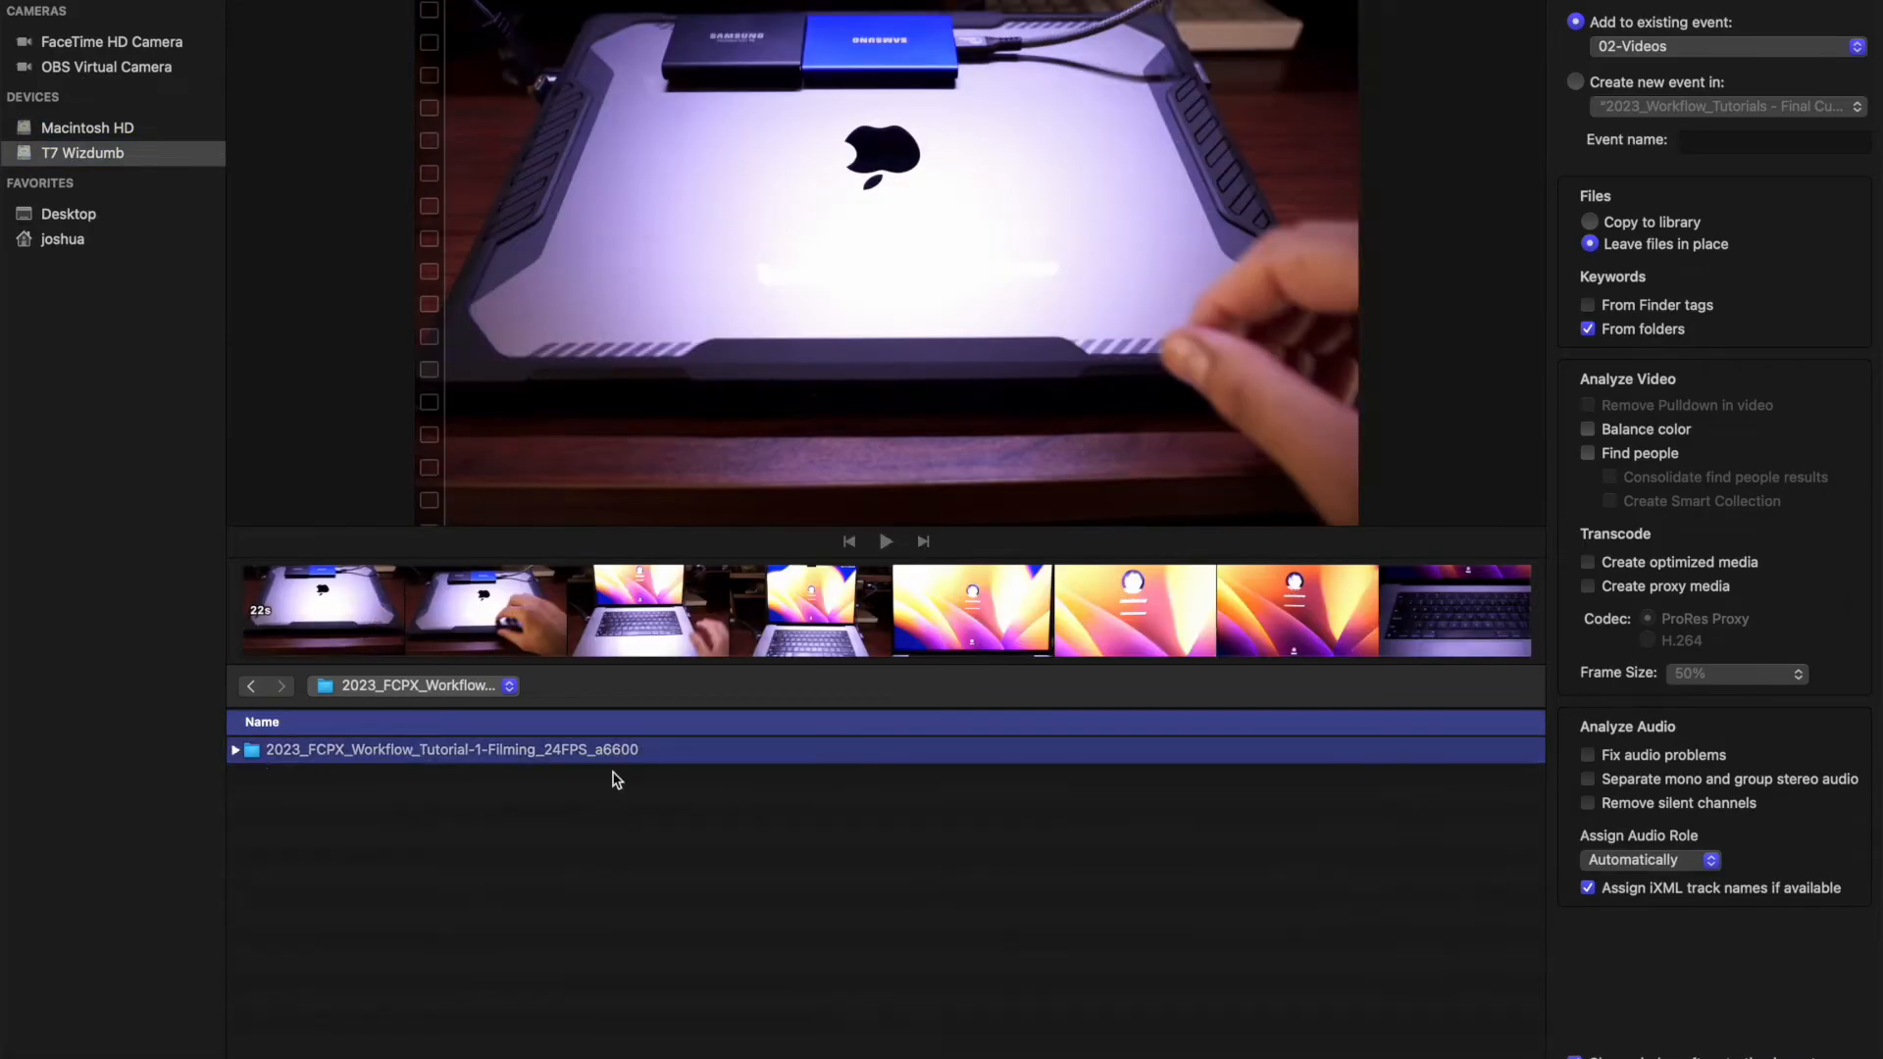
scroll(346, 863, "down", 2)
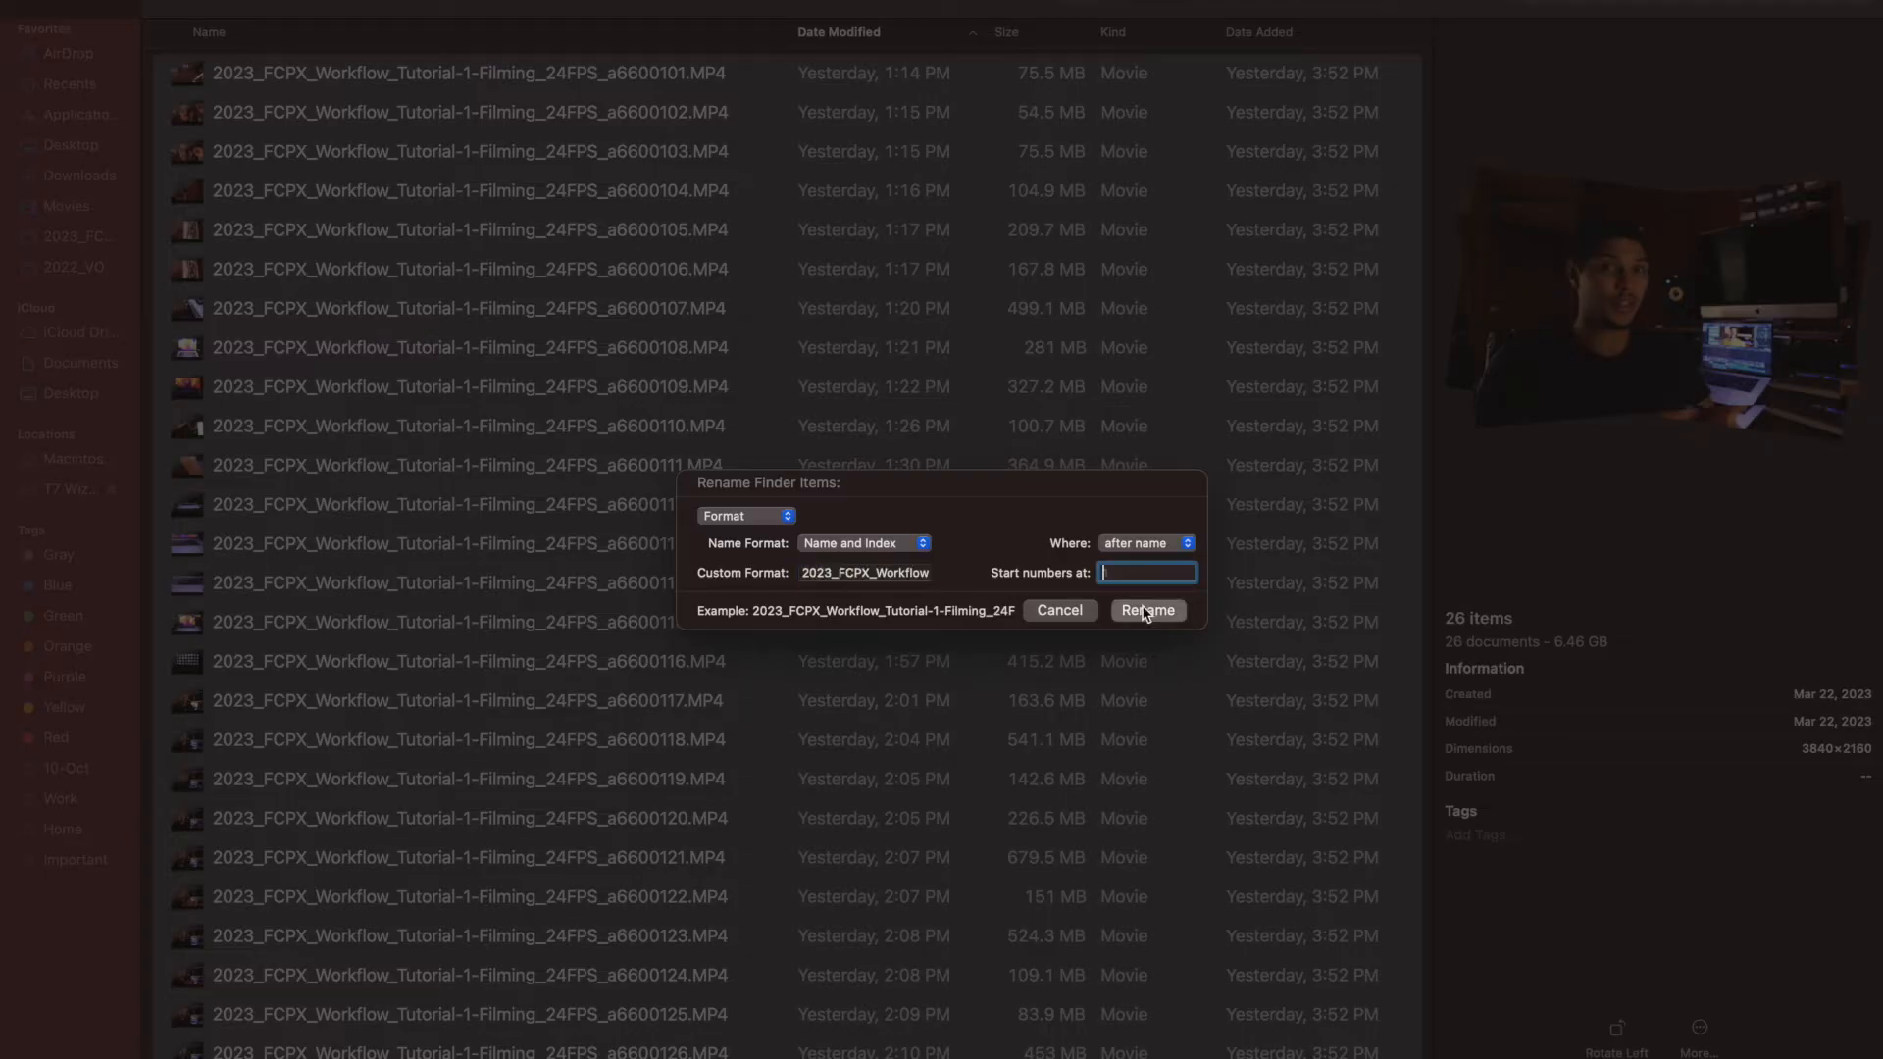
In Finder, batch-rename the filming clips to 2023_FCPX_Workflow_Tutorial-1-Filming_24FPS_a6600_ with an index after the name, starting at 101
left_click(1144, 610)
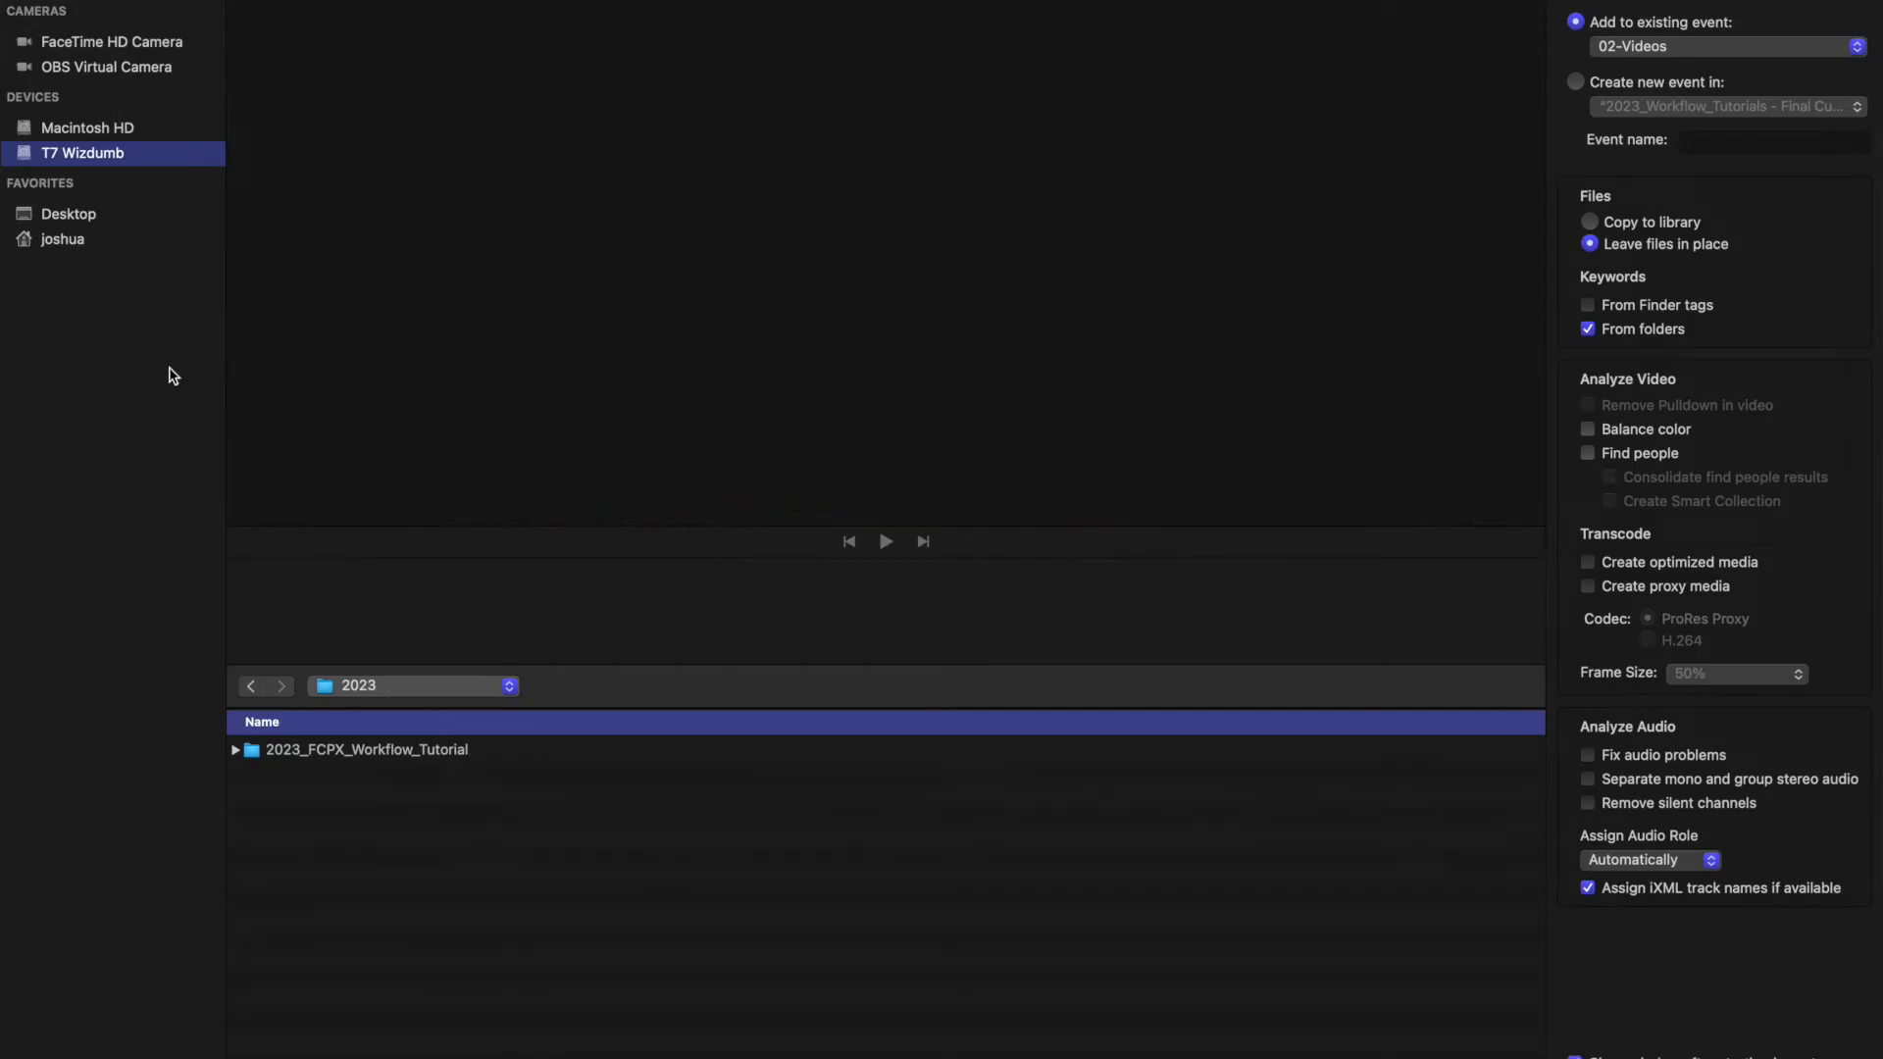
In Final Cut Pro's import window, select the first filming clip for 02-Videos and the Social Media Logos, Text Animations and YouTube-Intro folders for 05-Assets
double_click(432, 751)
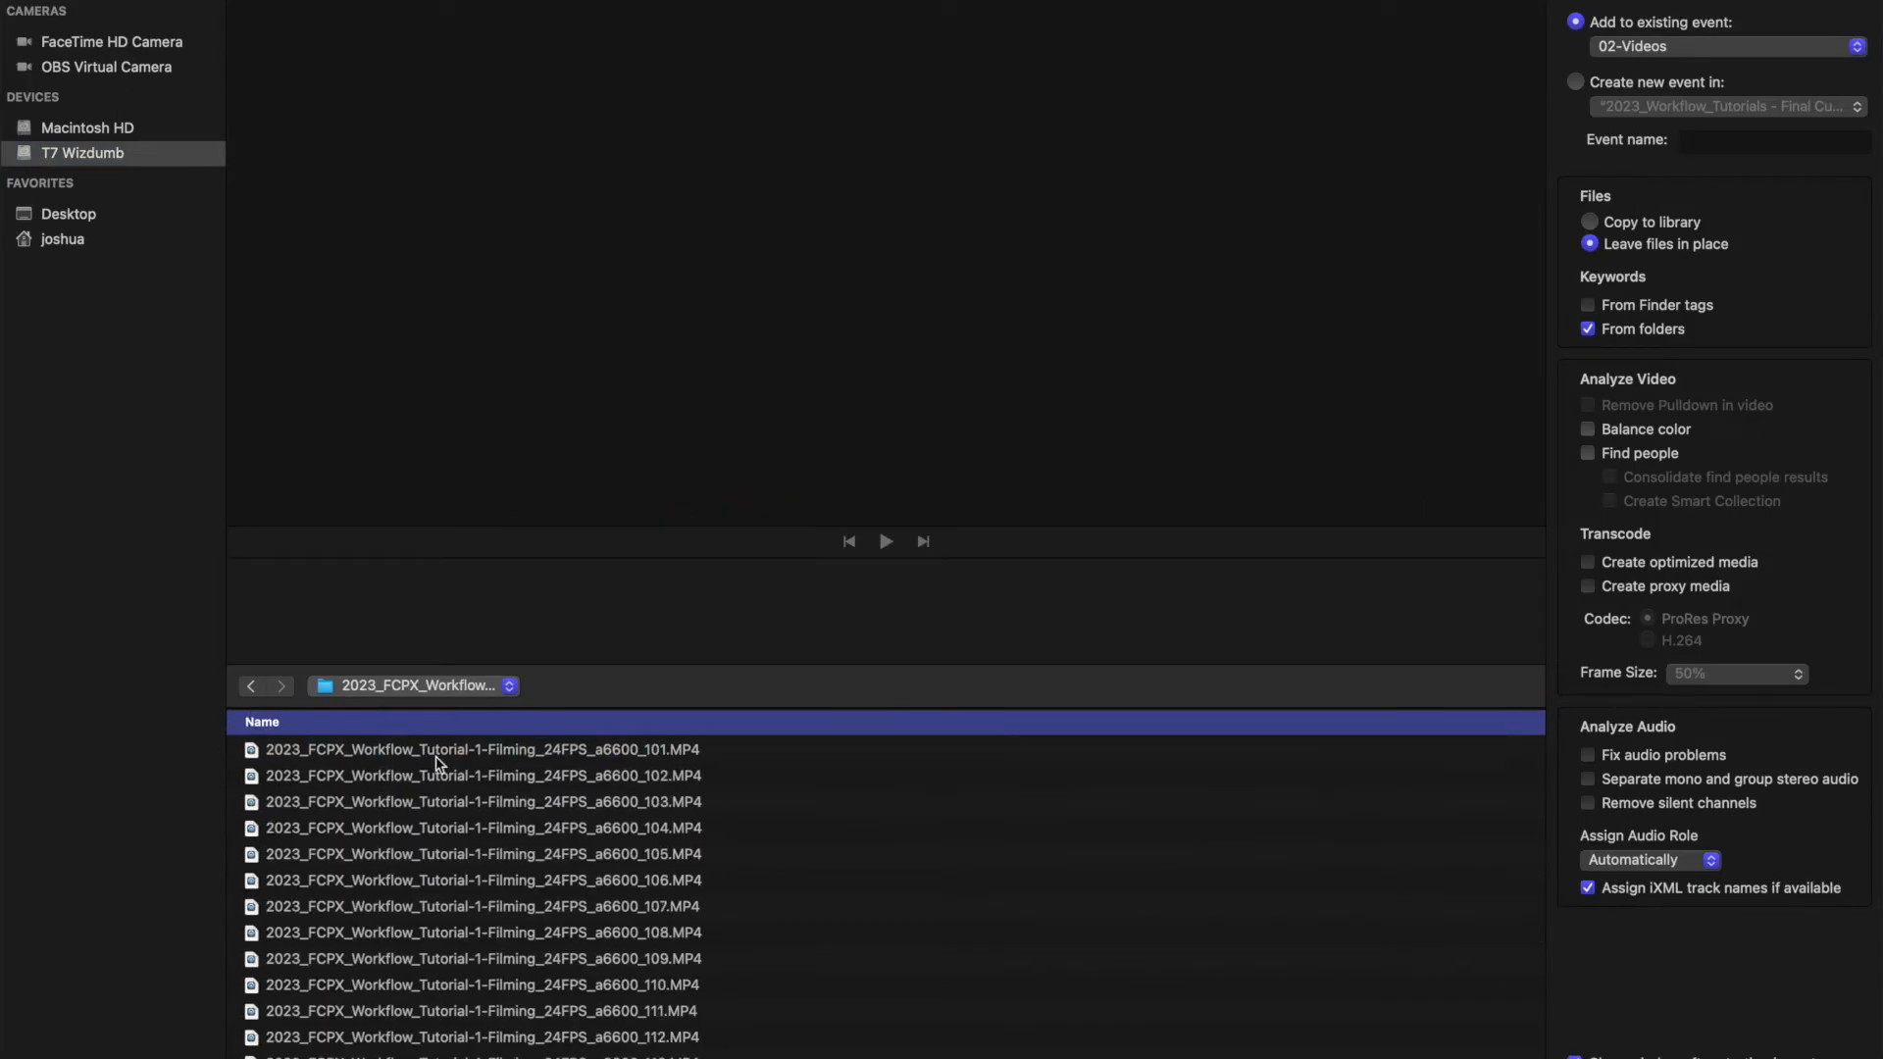
left_click(435, 755)
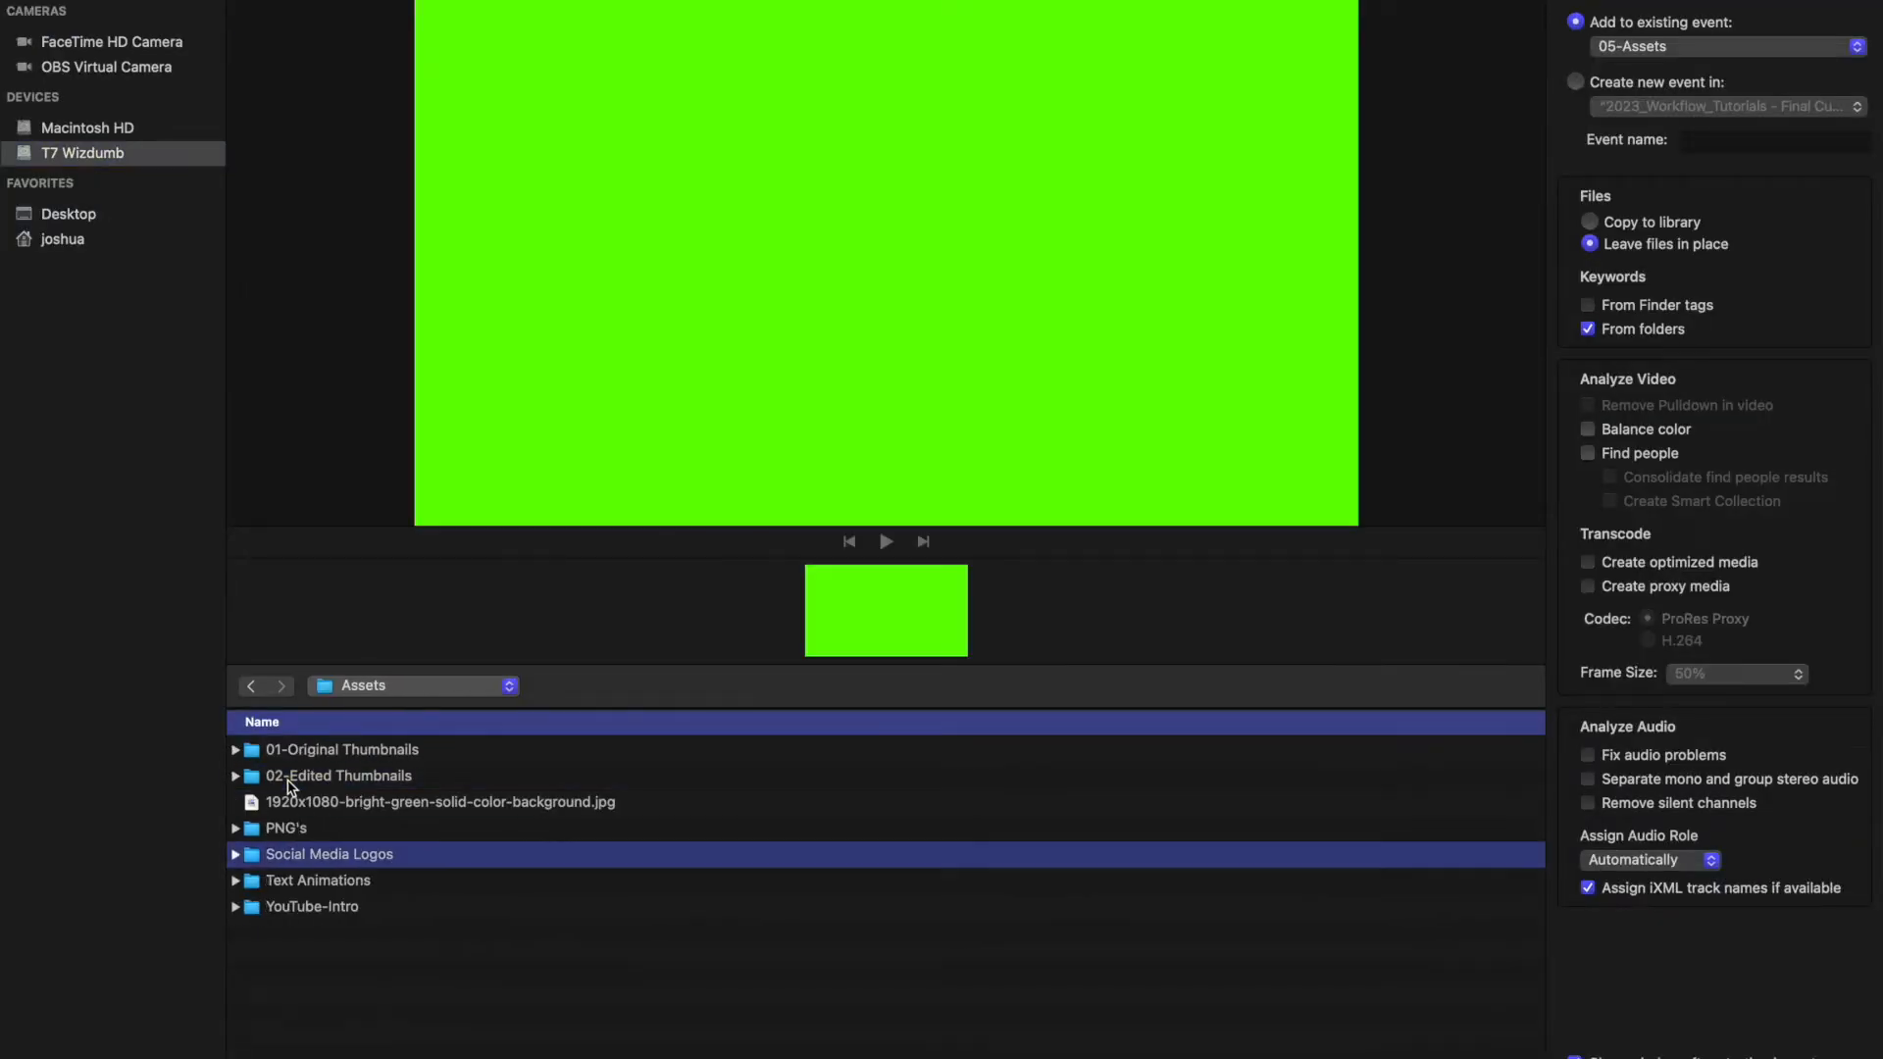
key("shift+Down")
key("shift+Down")
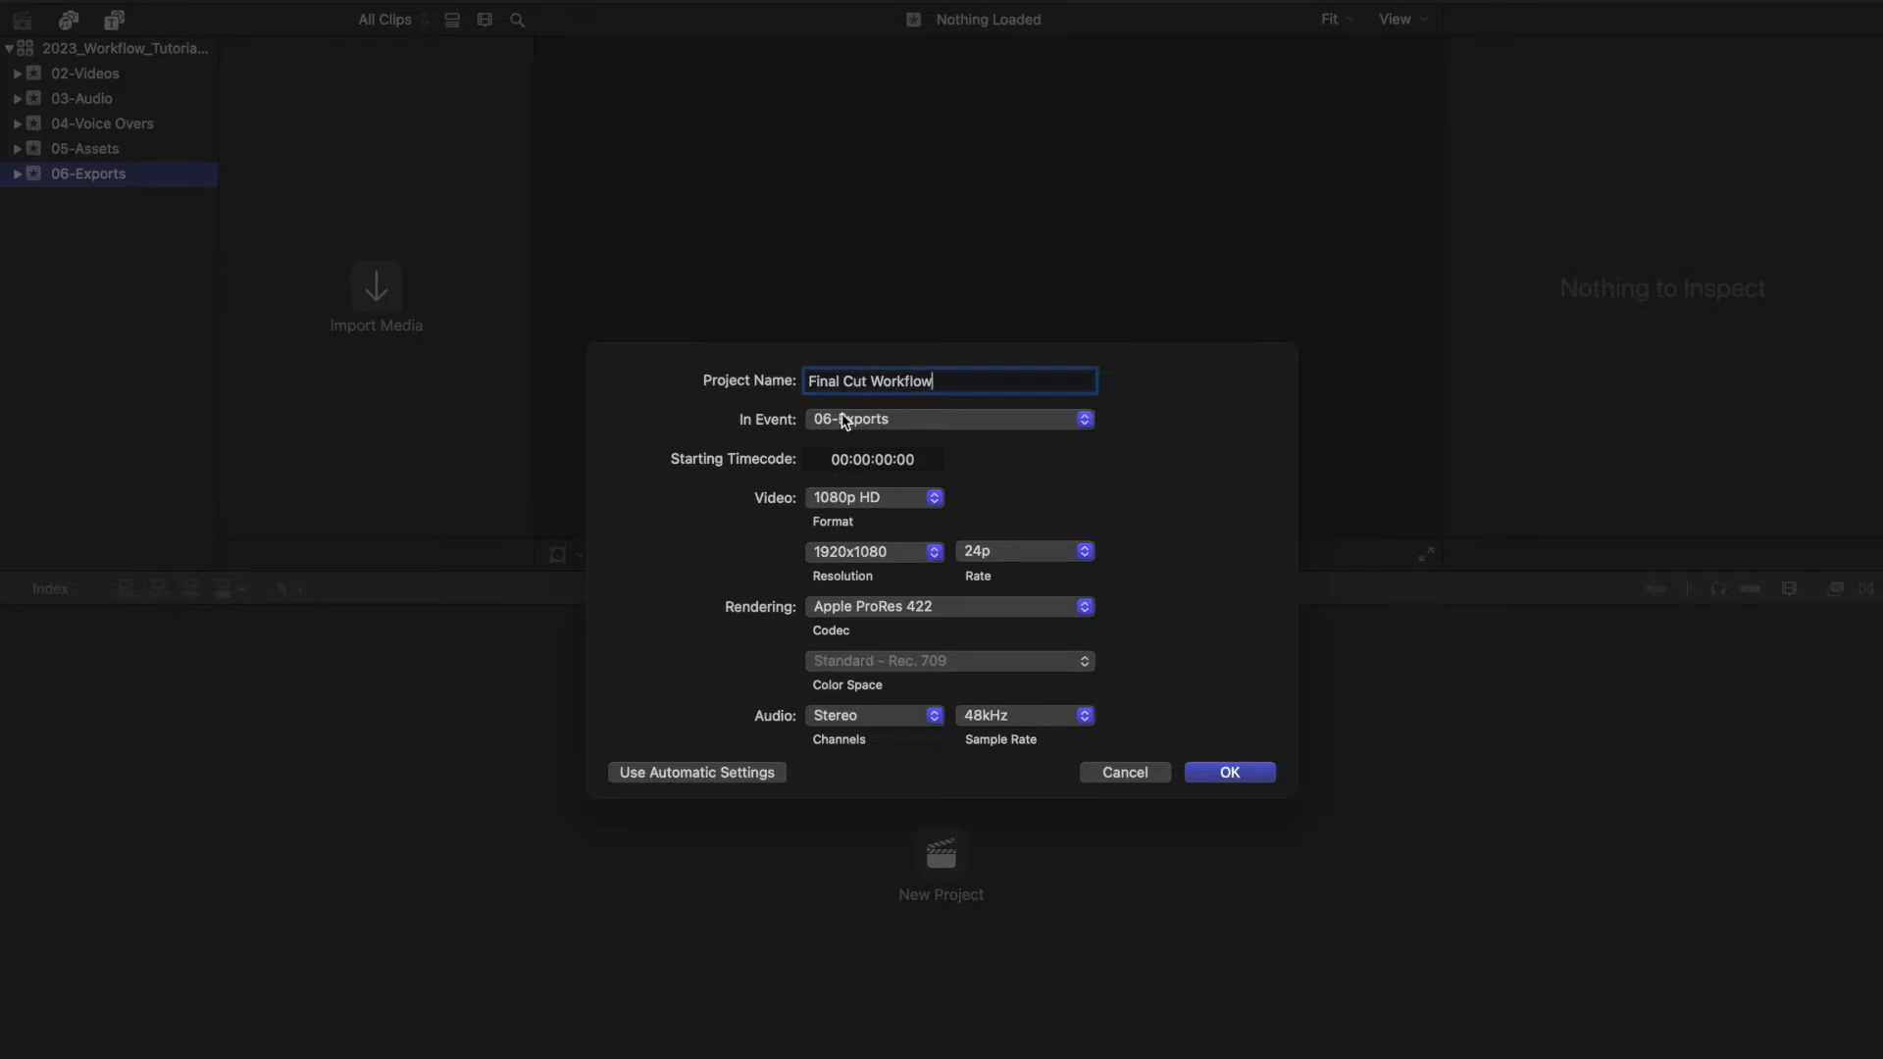
Create the project Final Cut Workflow in 06-Exports with 1080p HD, 1920x1080, 24p and Apple ProRes 422 rendering
left_click(935, 499)
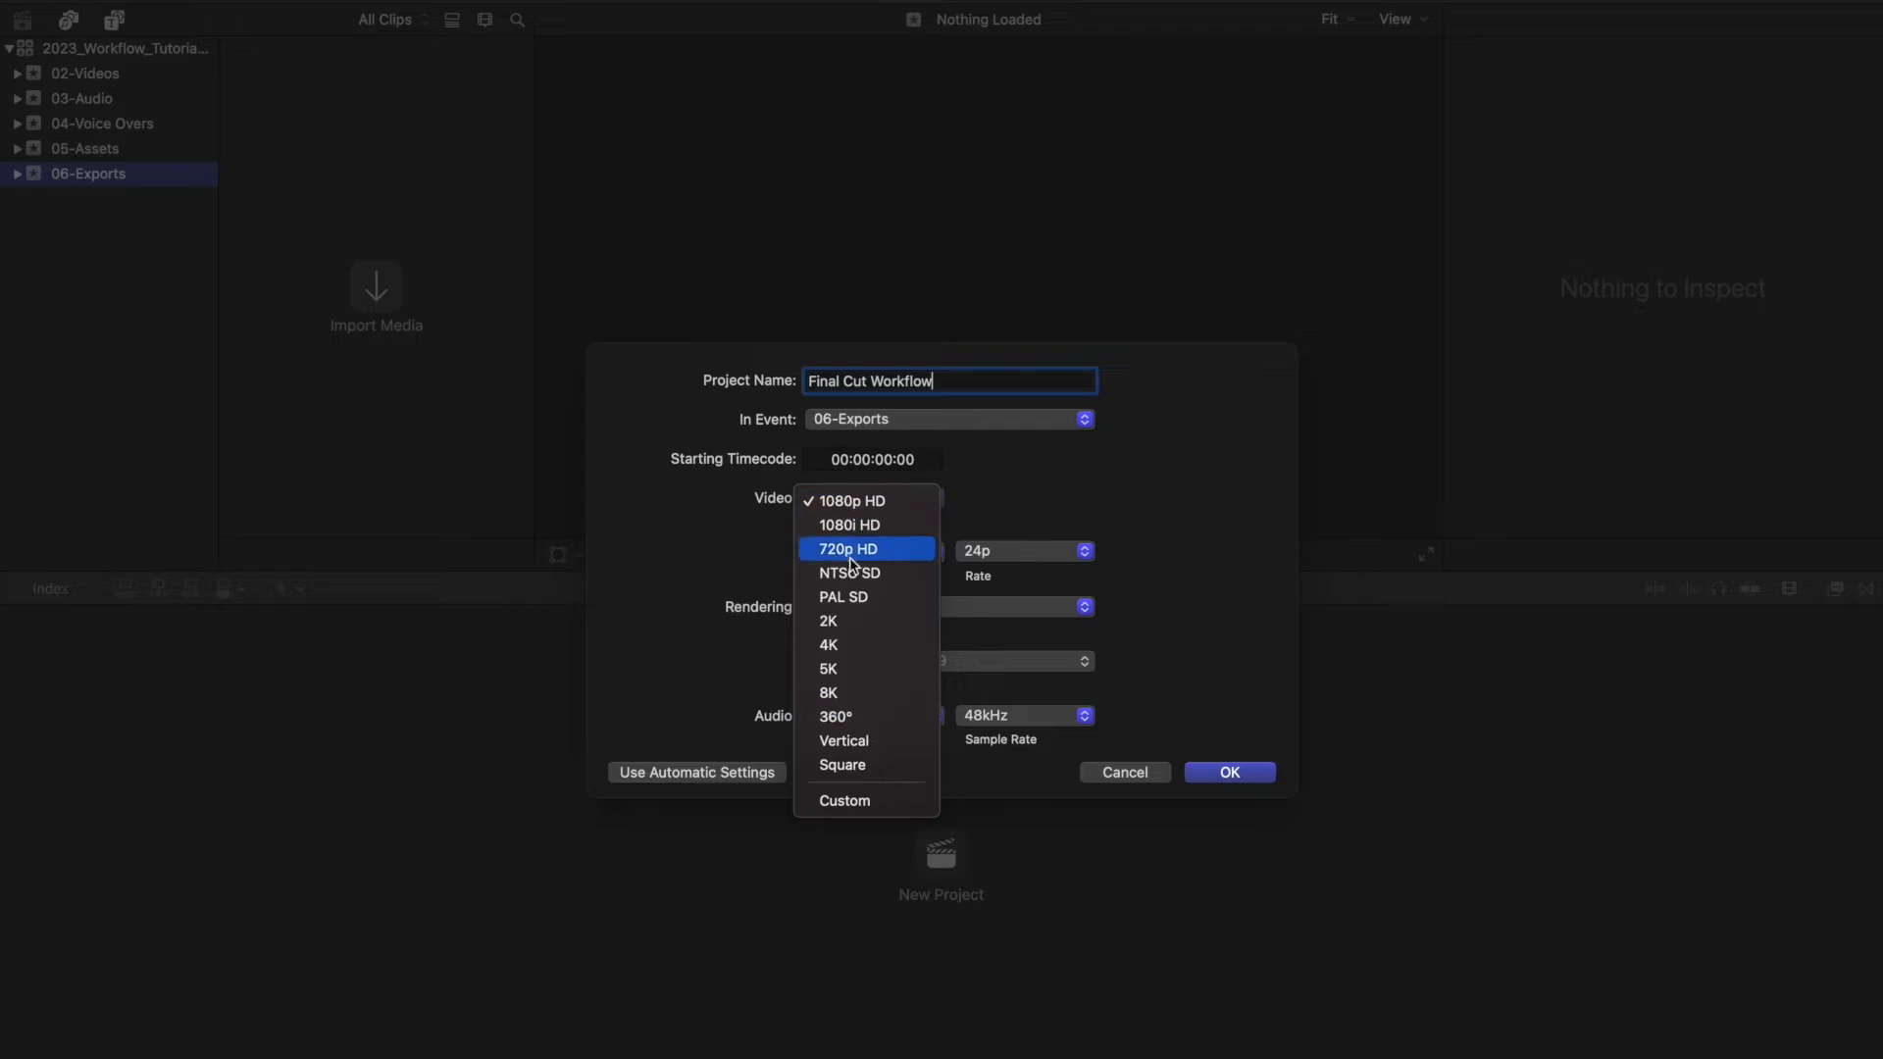
left_click(1024, 482)
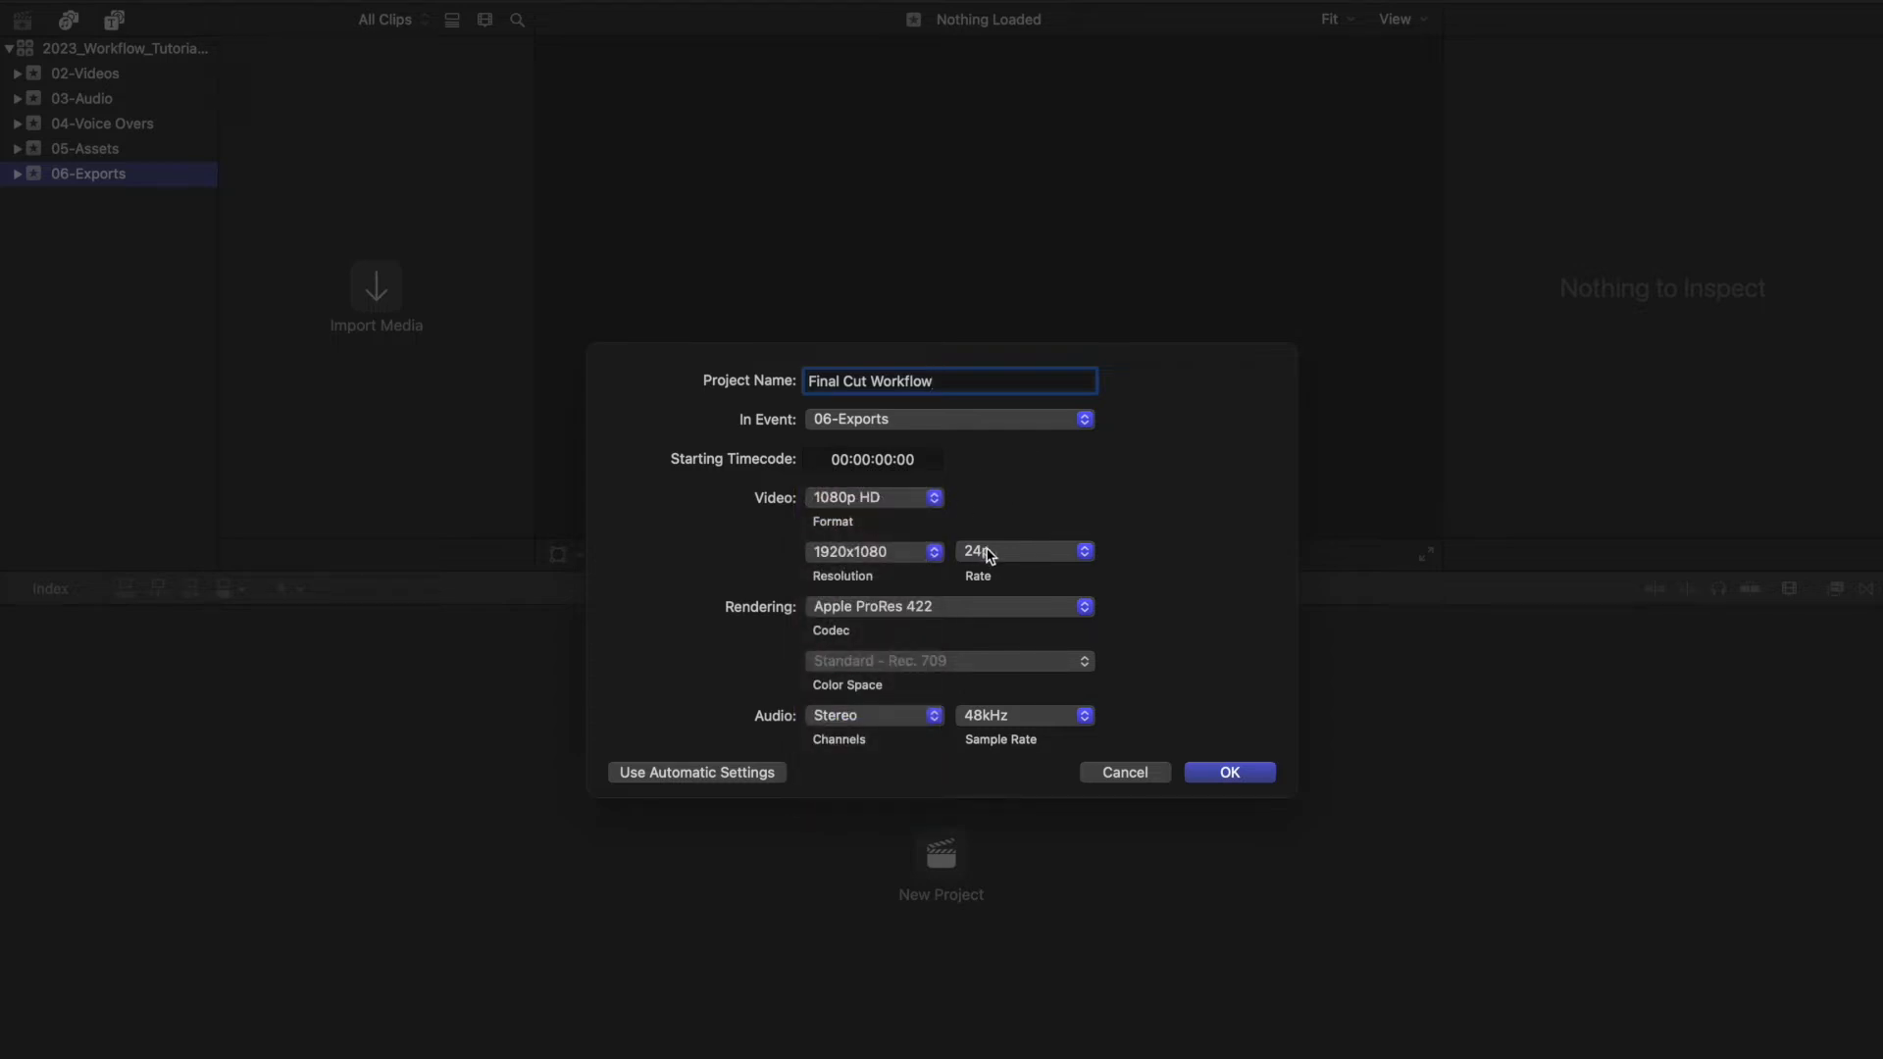
left_click(971, 615)
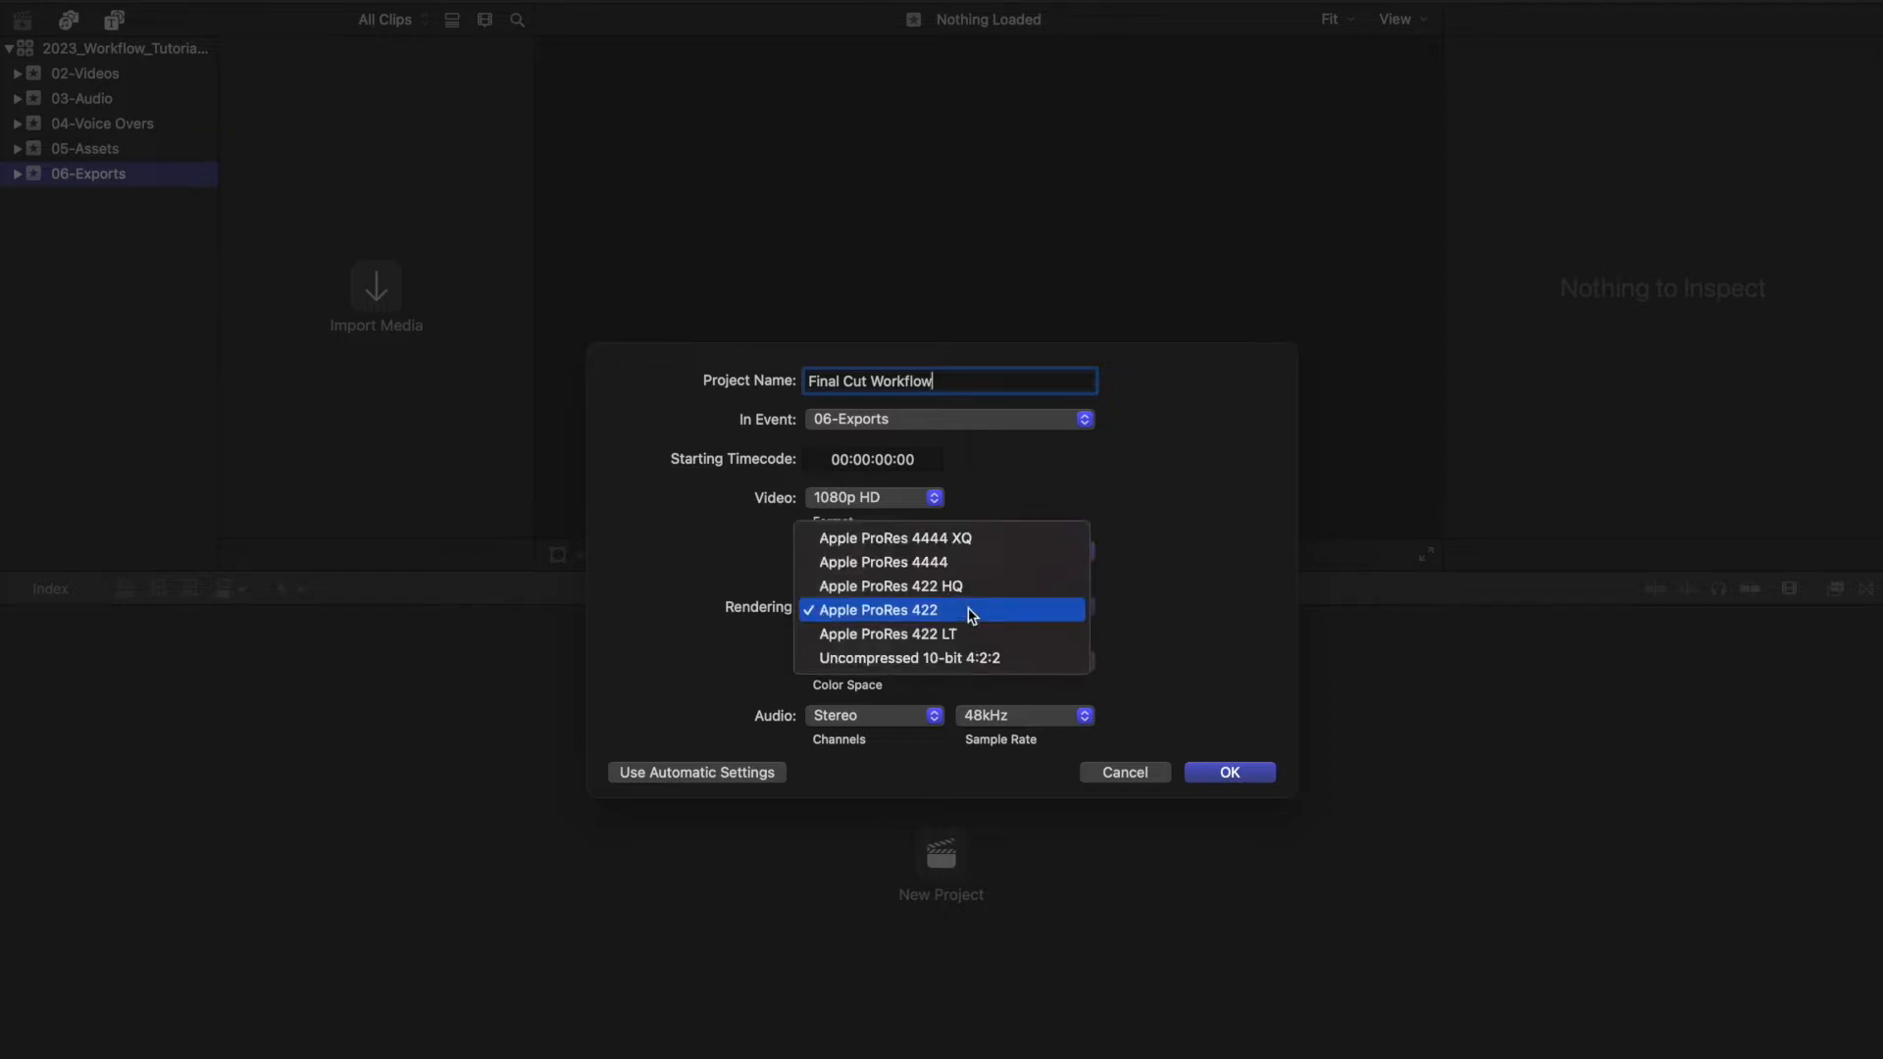
left_click(921, 610)
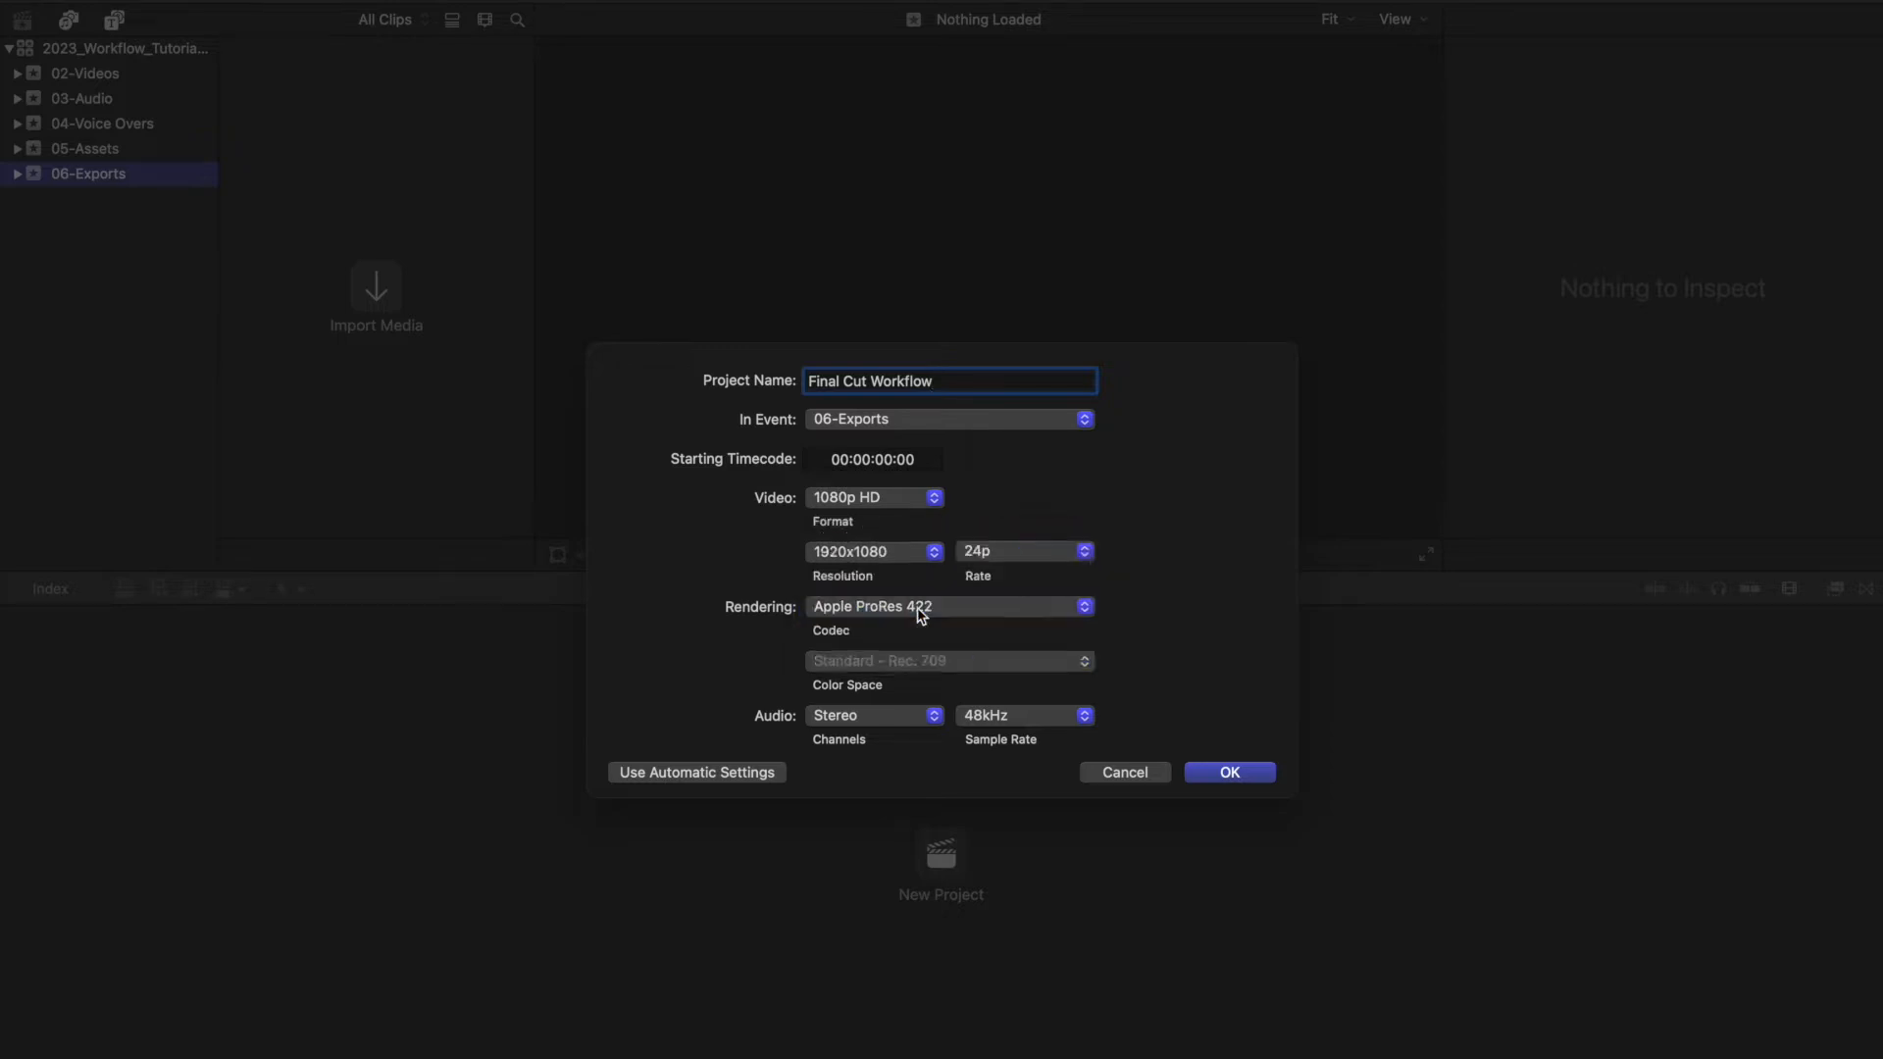
left_click(1228, 774)
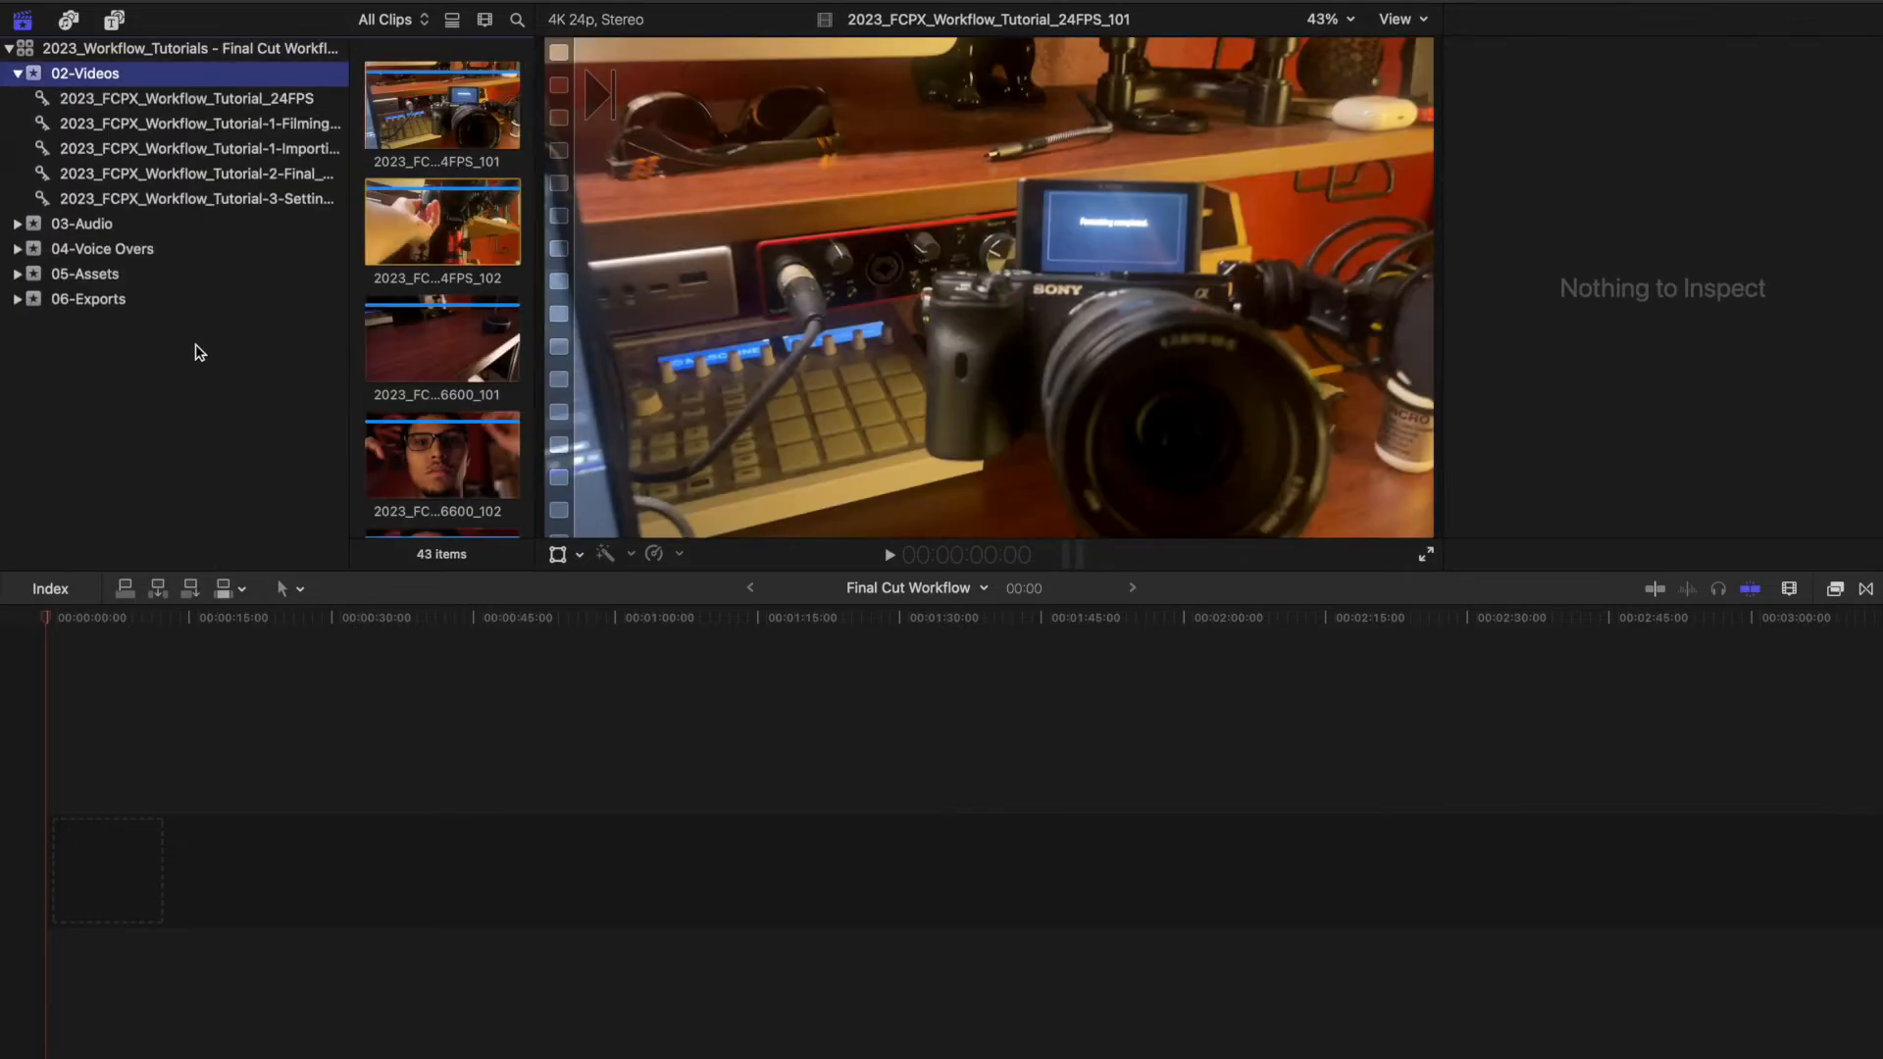
Preview both clips of the 2023_FCPX_Workflow_Tutorial_24FPS keyword collection, place them on the Final Cut Workflow timeline and play it
left_click(186, 99)
left_click(370, 210)
key("space")
left_click(369, 113)
key("space")
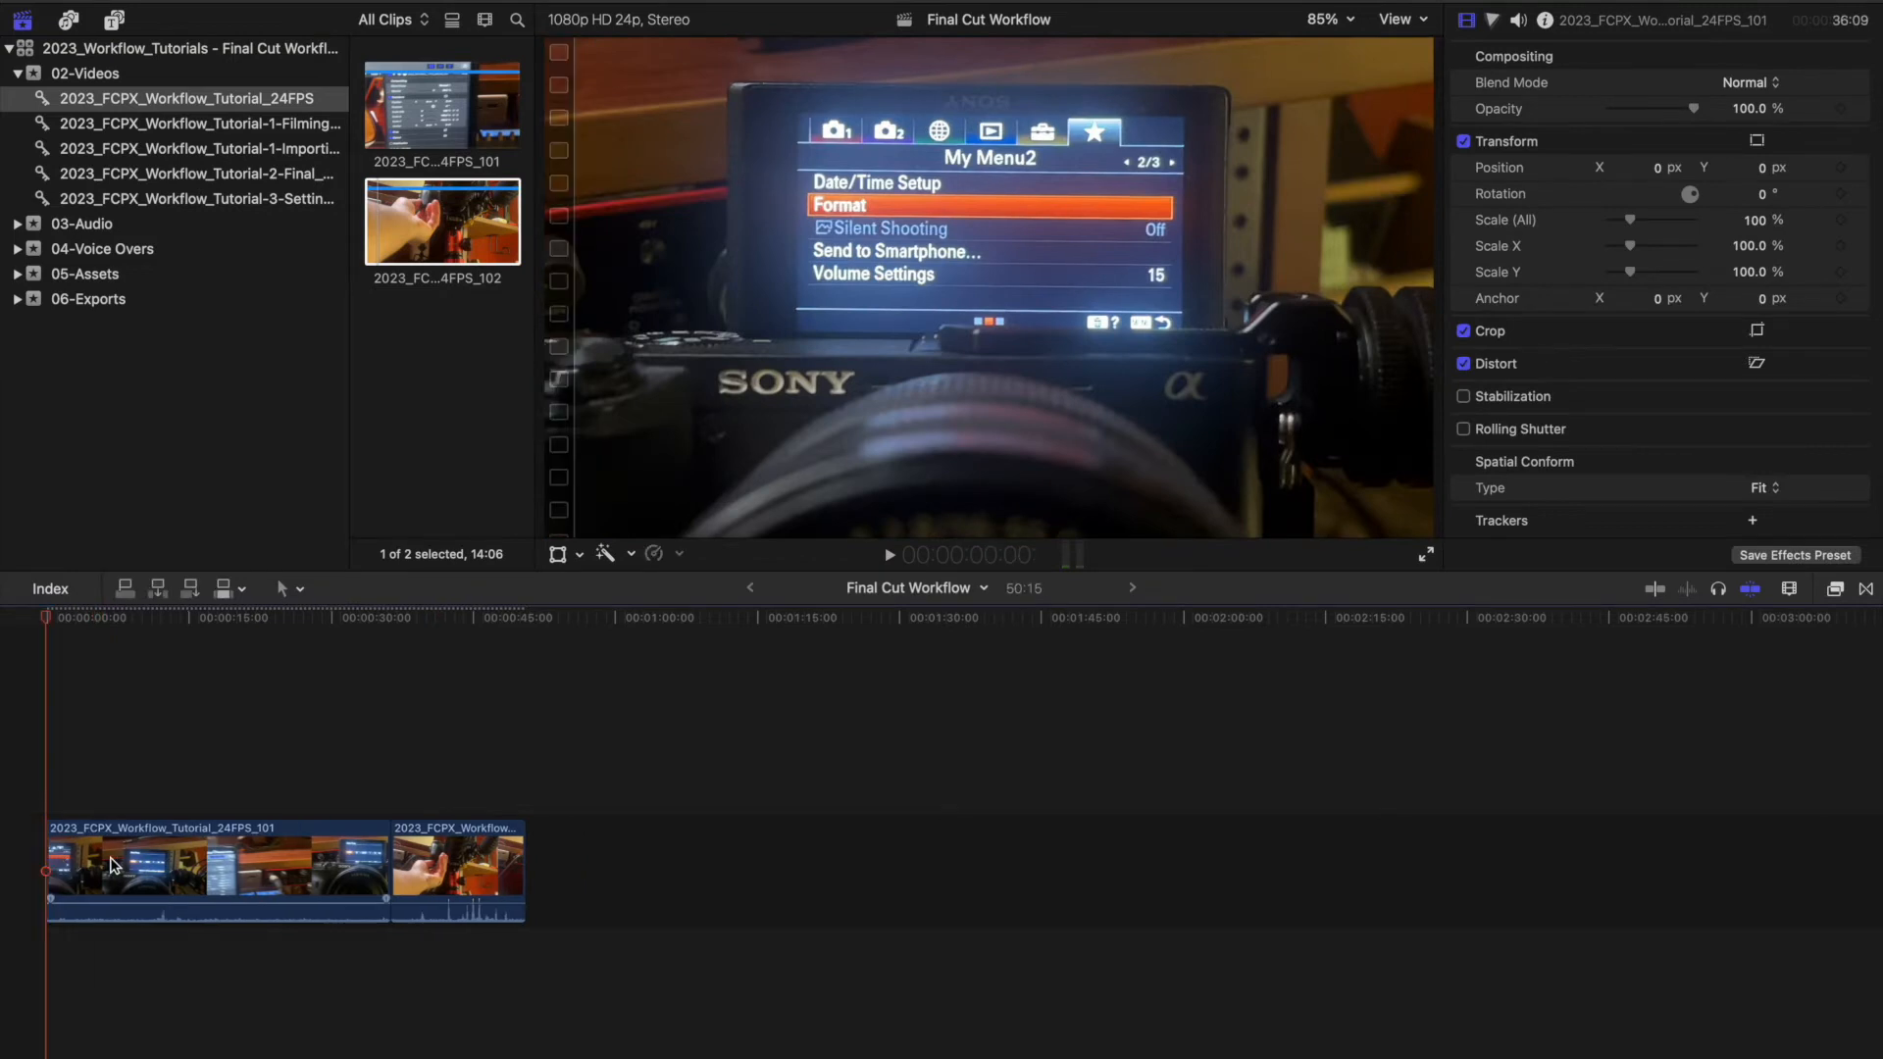
key("space")
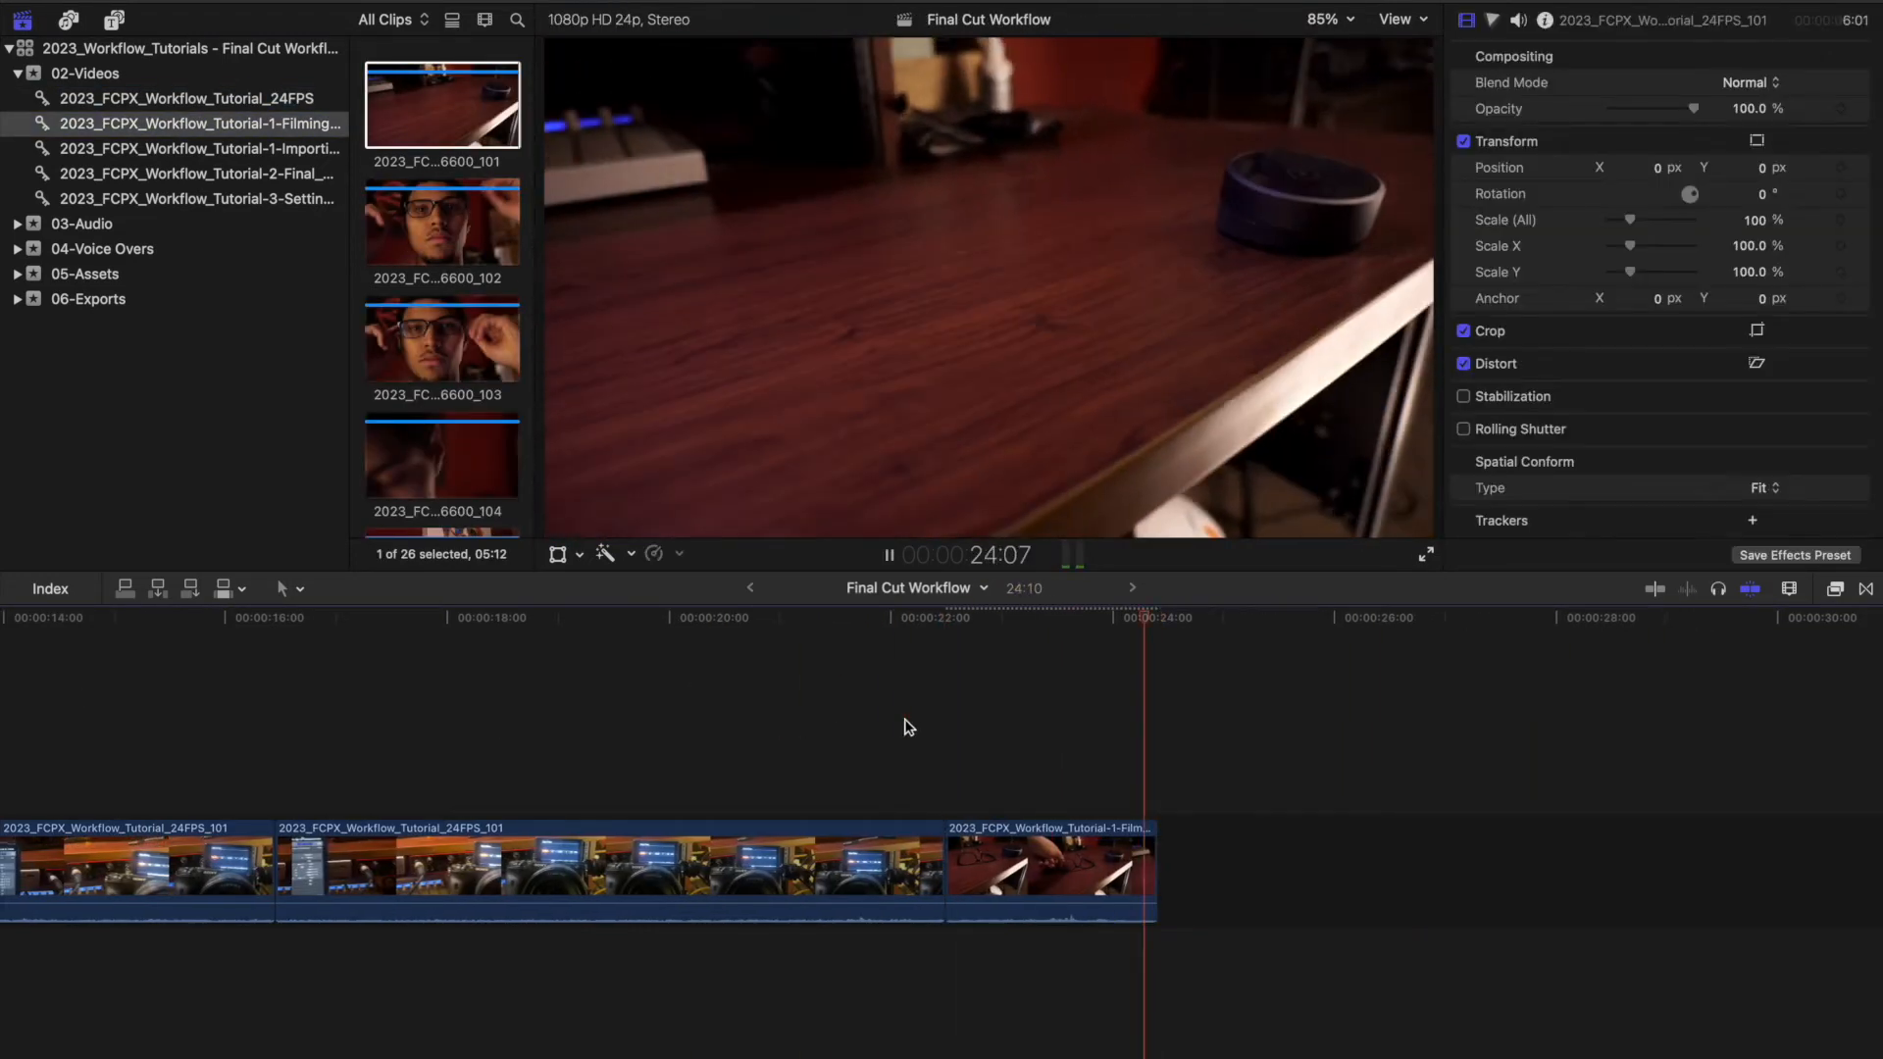
Review the clips in the 1-Filming keyword collection and play the timeline around the a6600_117 clip
left_click(378, 315)
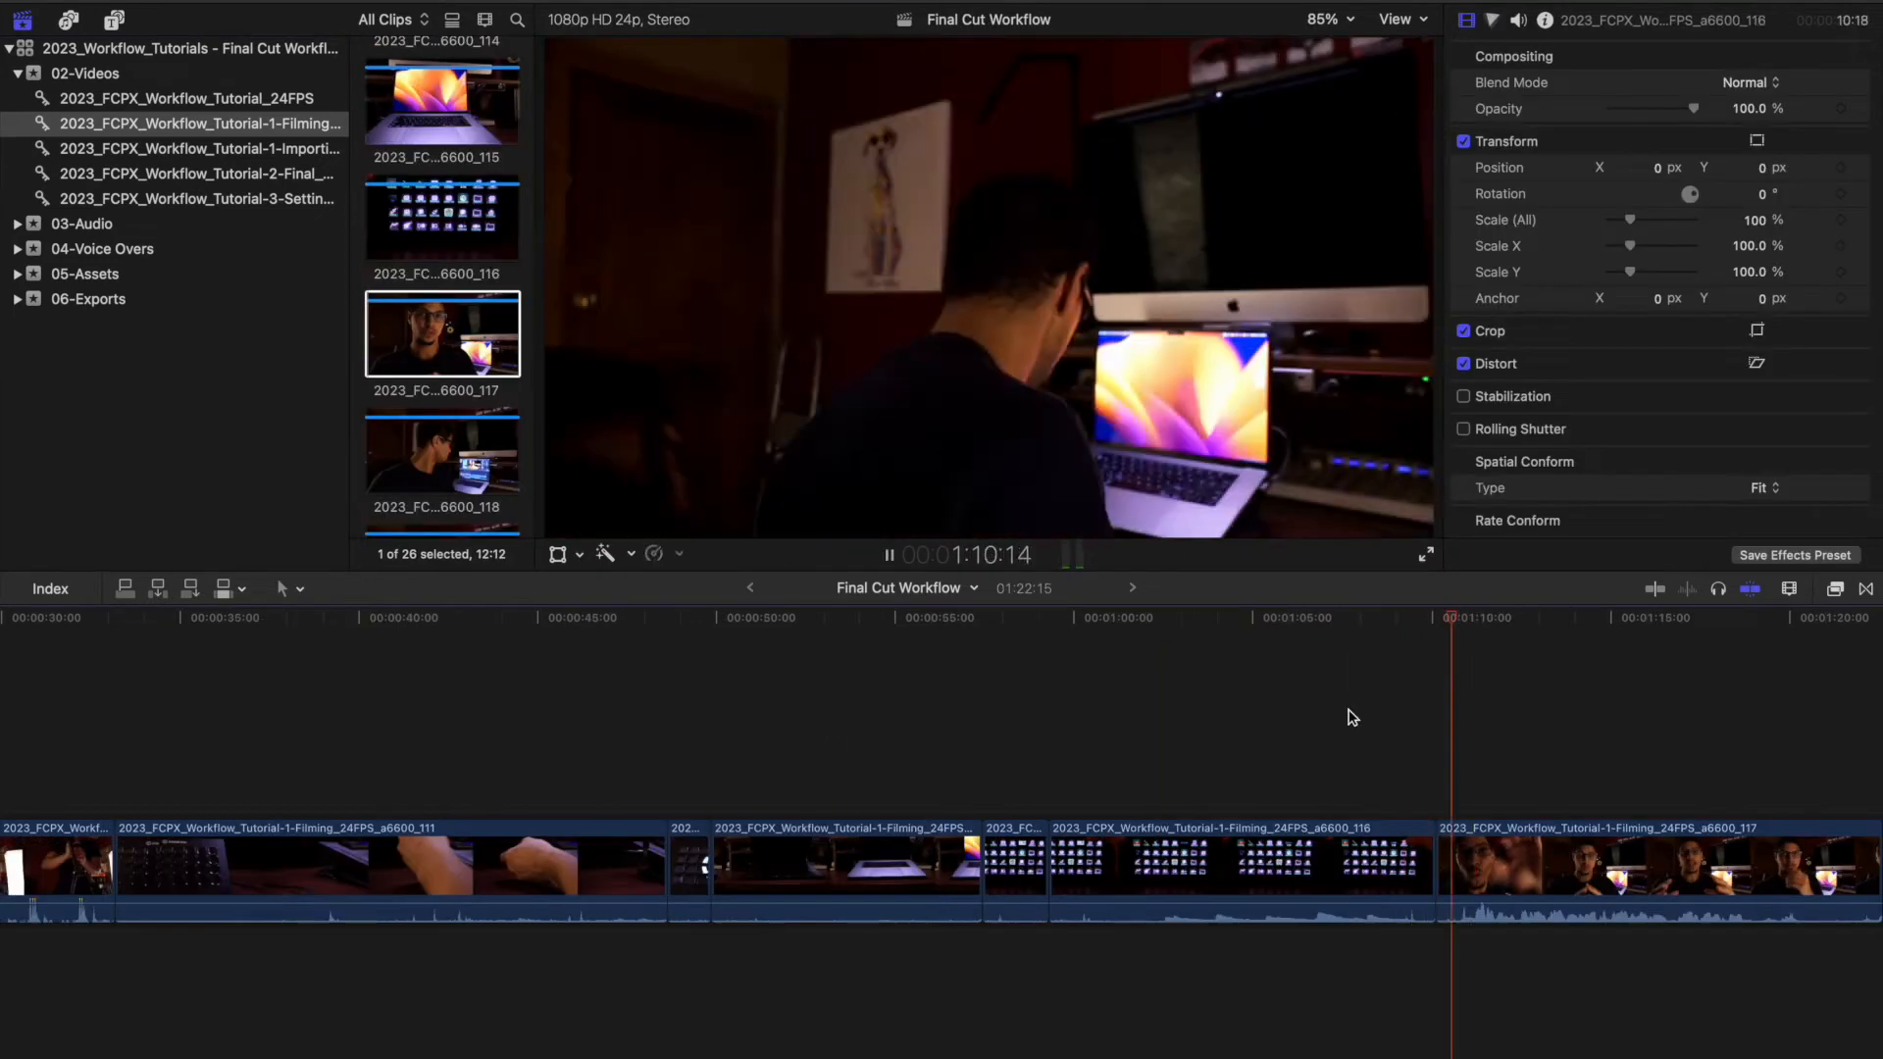
left_click(1373, 754)
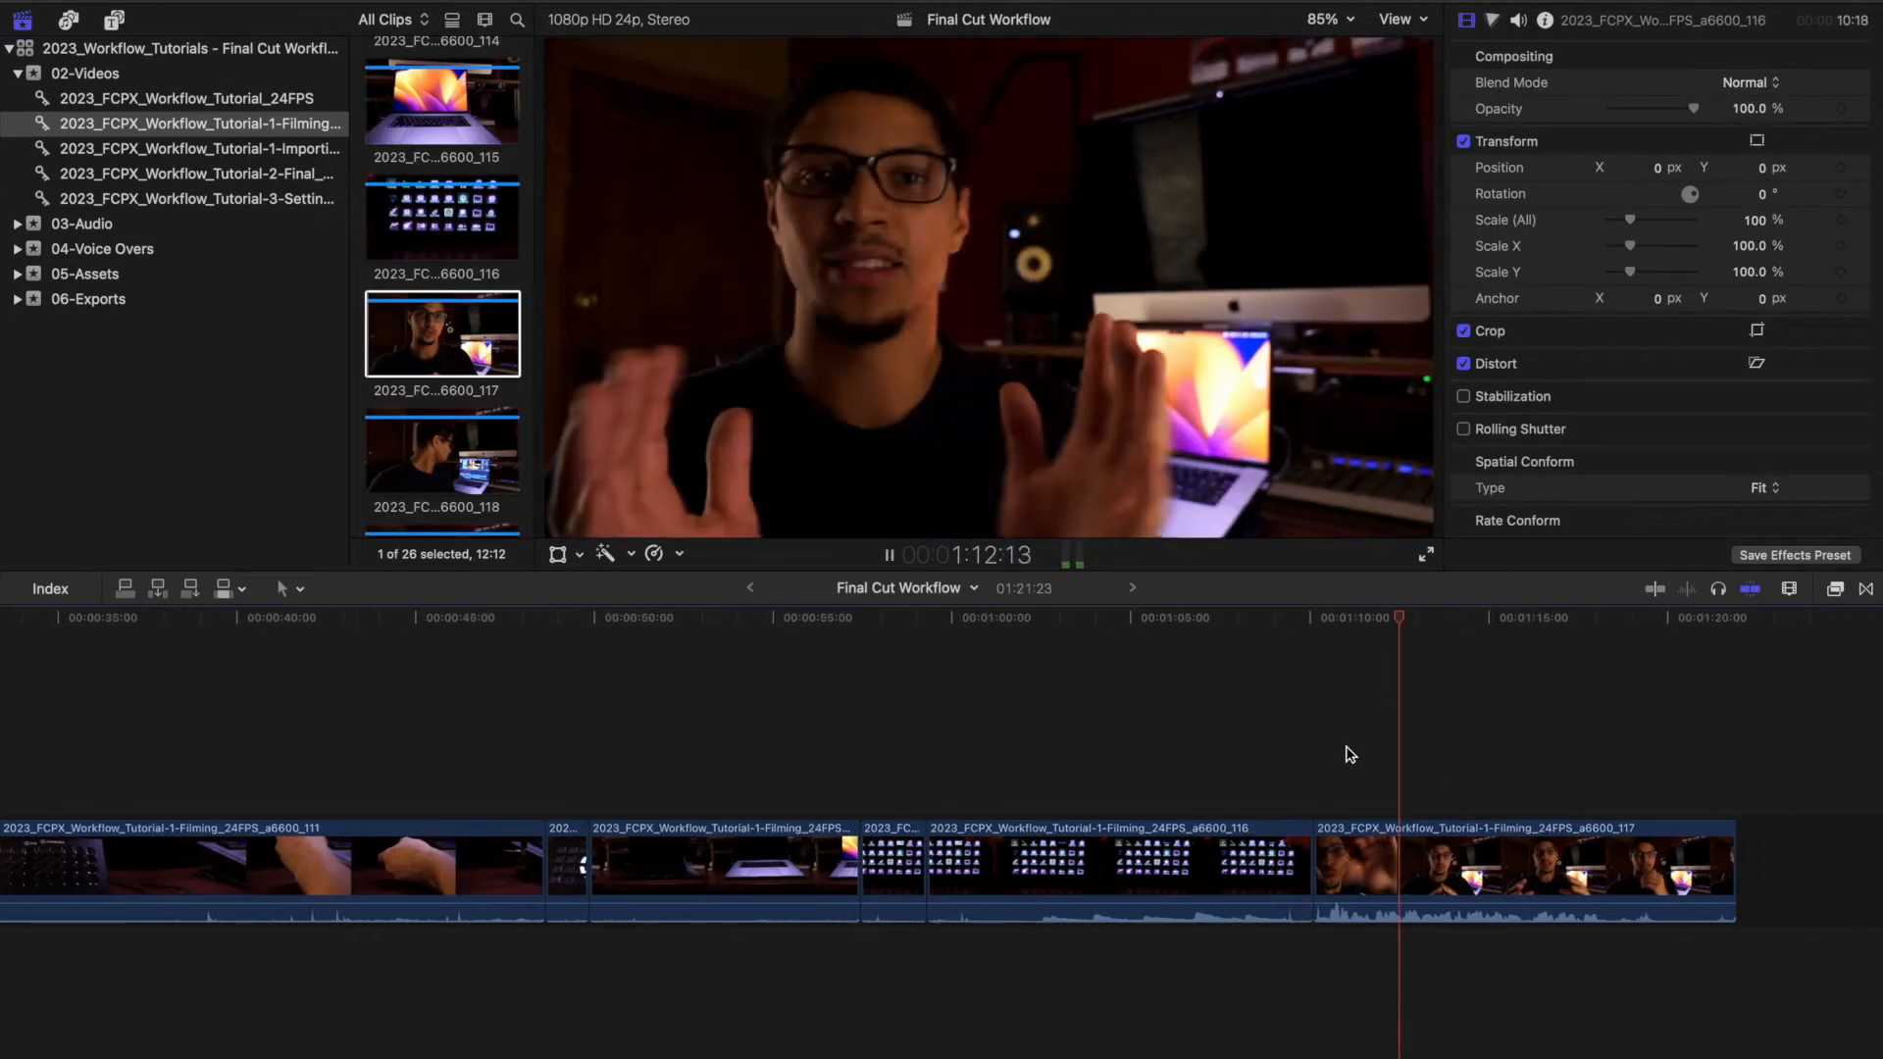
left_click(400, 438)
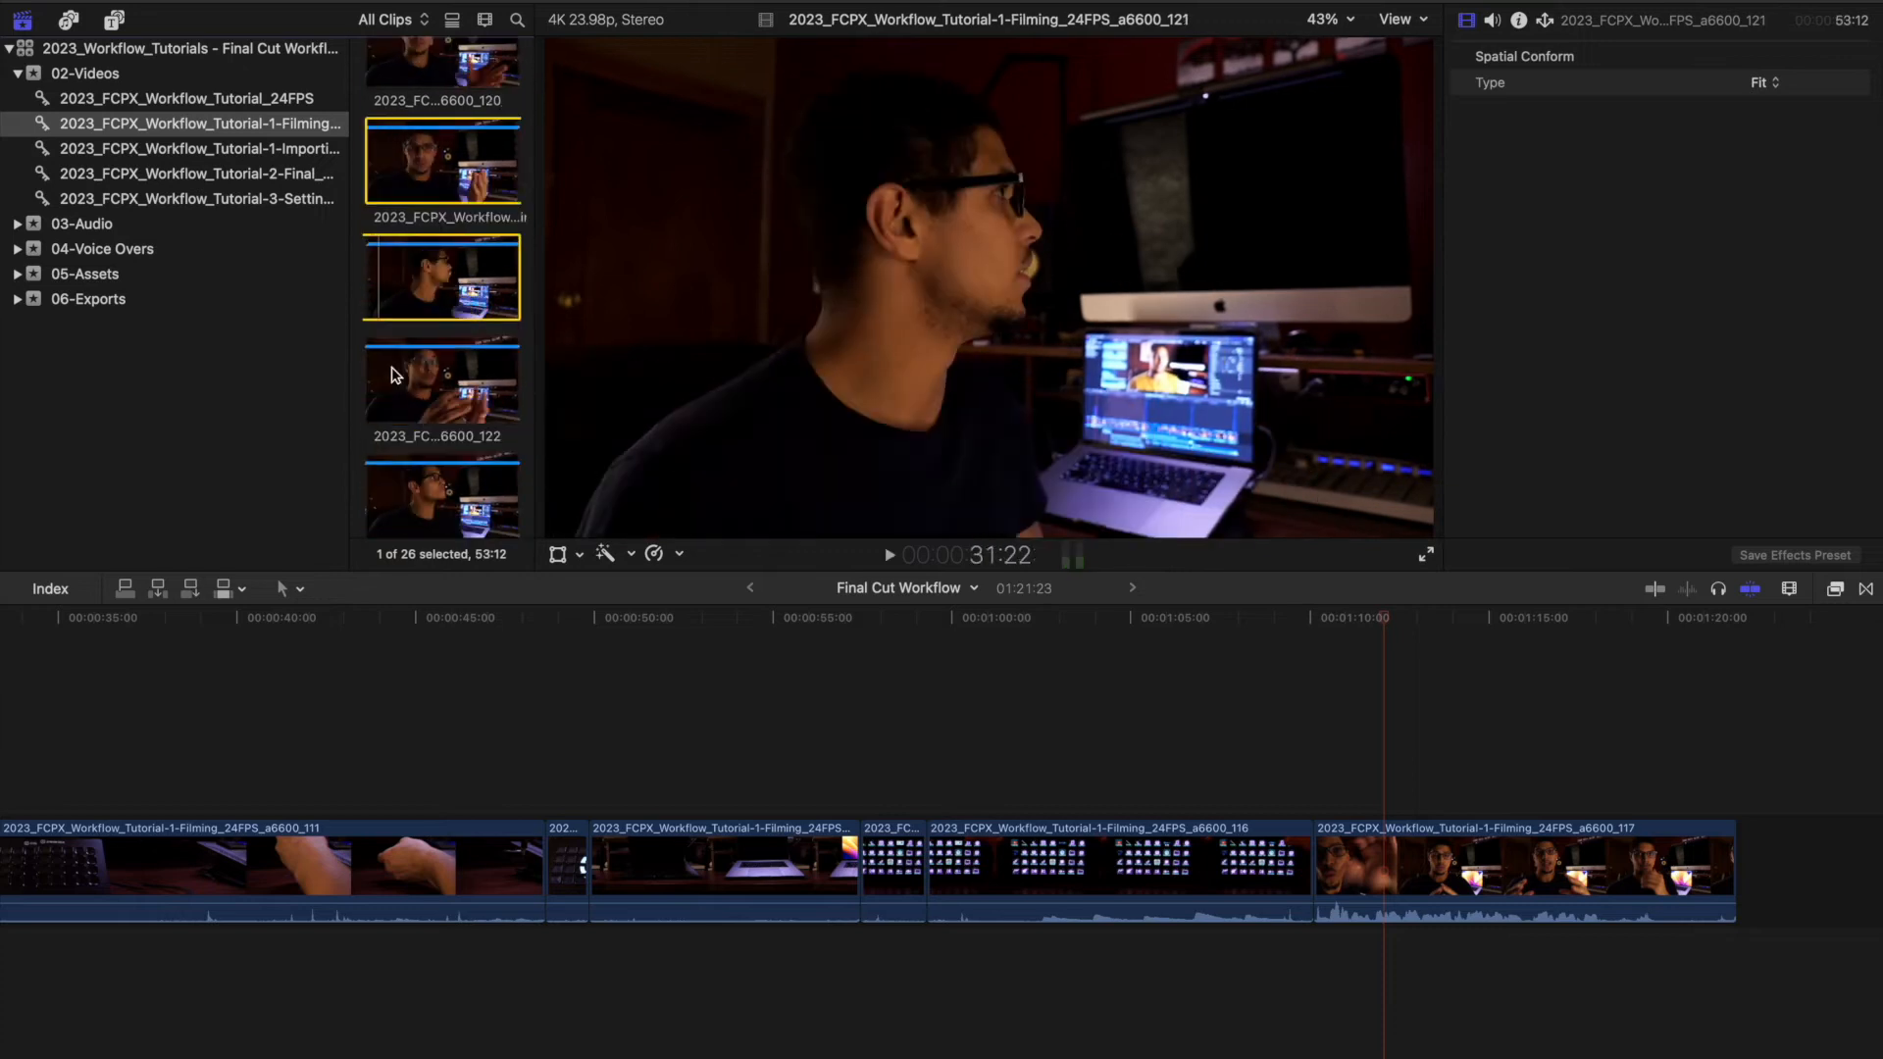
left_click(444, 471)
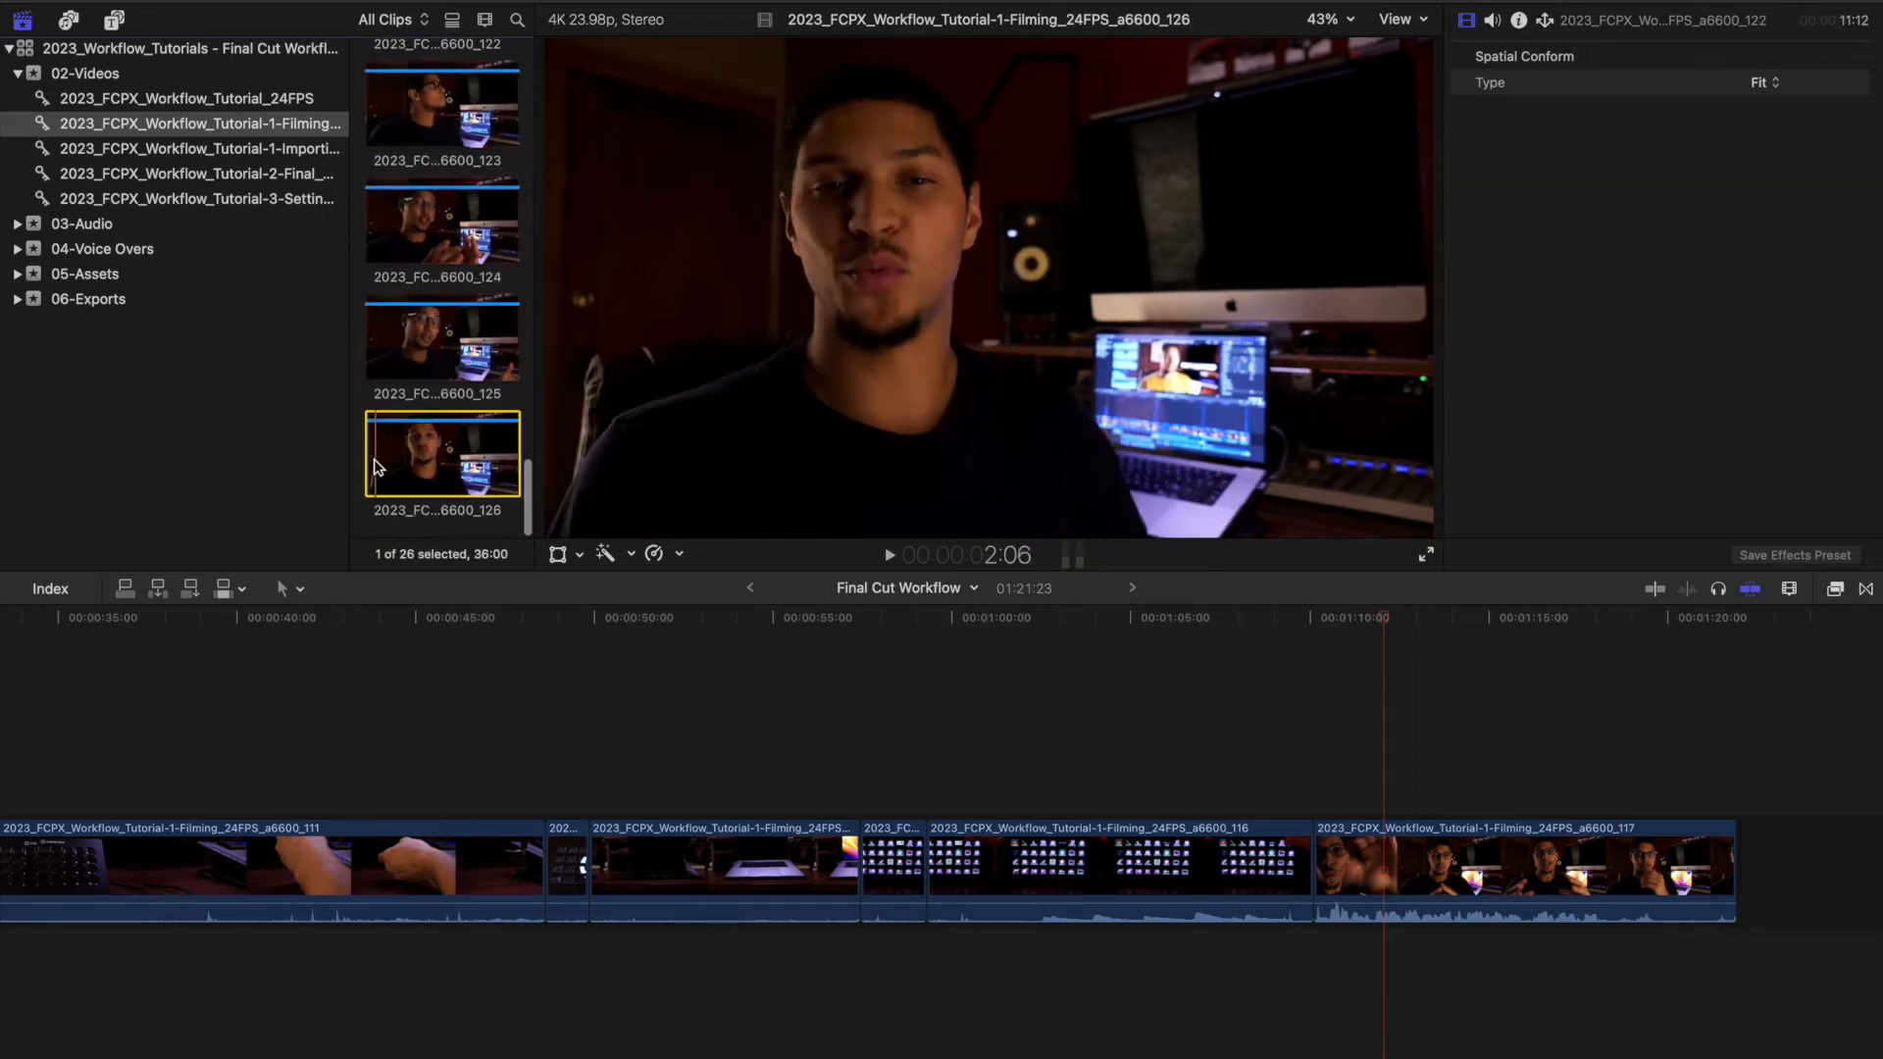
Add the filming clip a6600_126 to the Final Cut Workflow timeline
key("e")
left_click(403, 778)
key("shift+z")
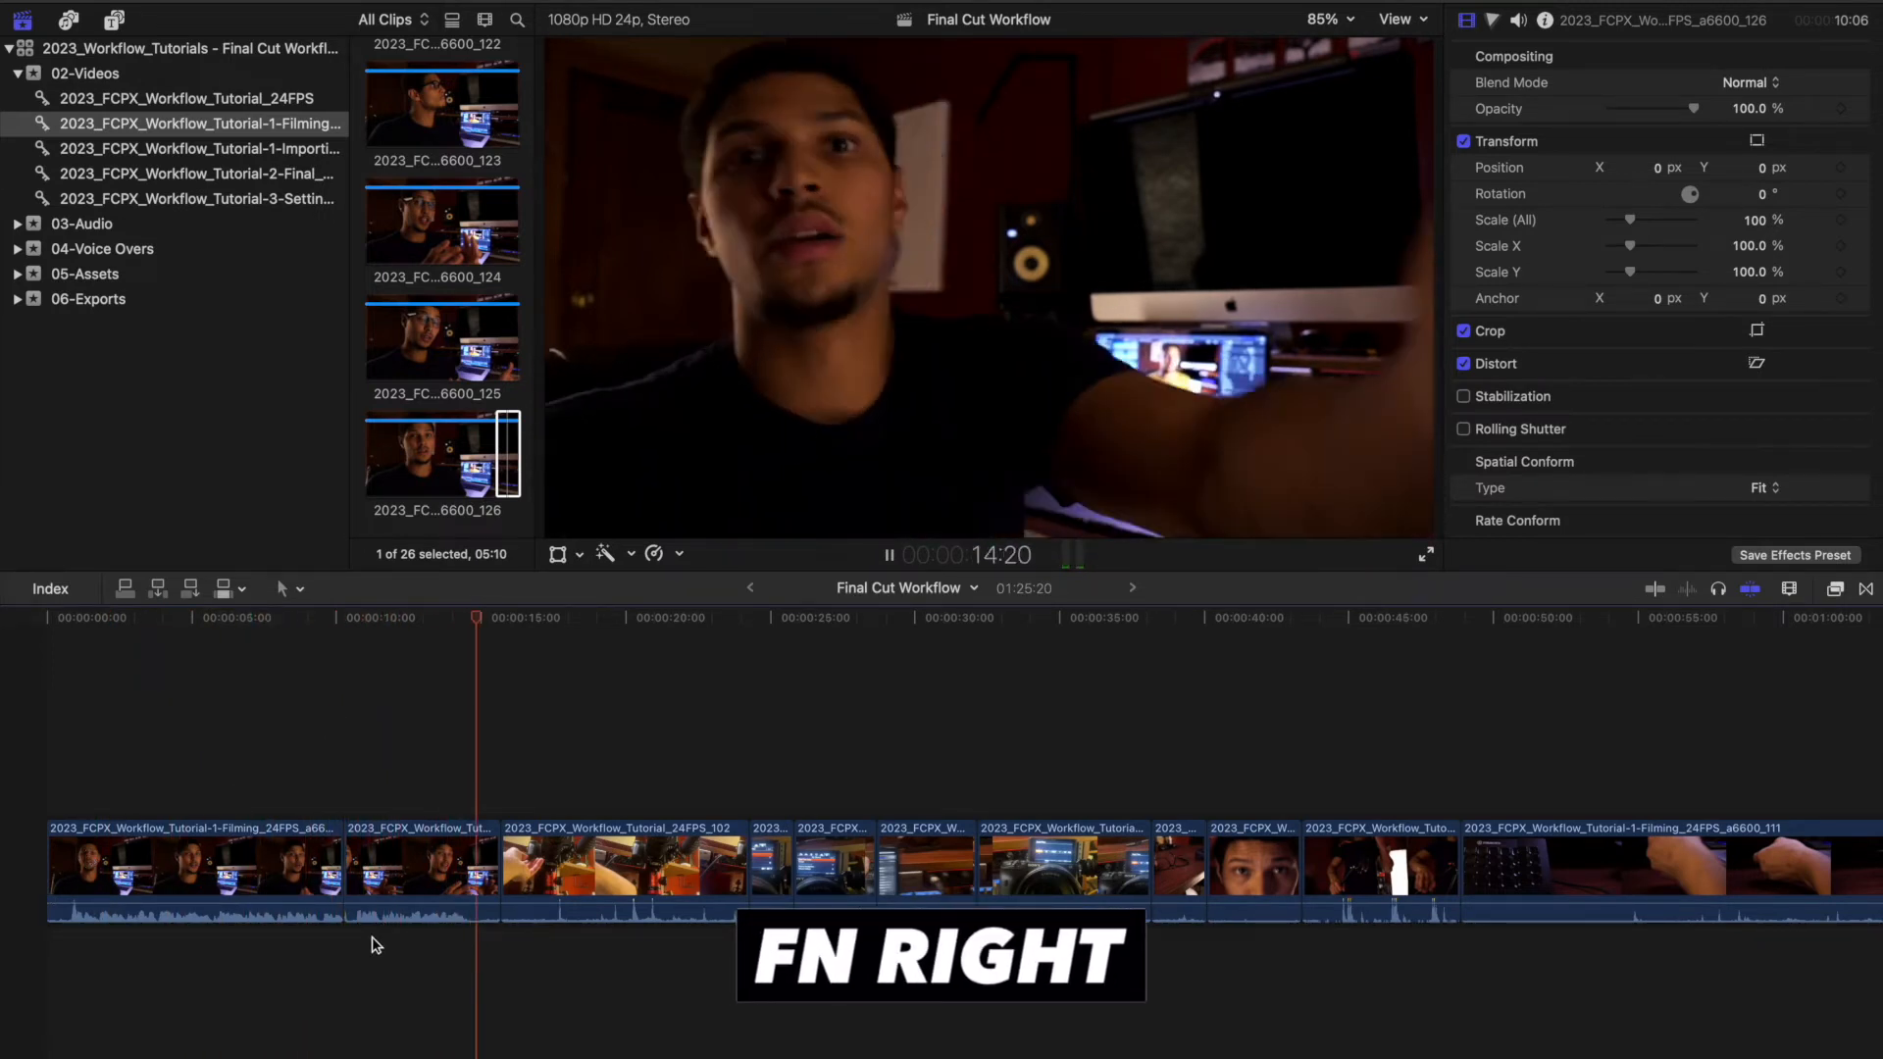
Stop playback, delete the second a6600_126 clip from the timeline and play the first one near its end
key("space")
left_click(400, 857)
key("Delete")
left_click(237, 697)
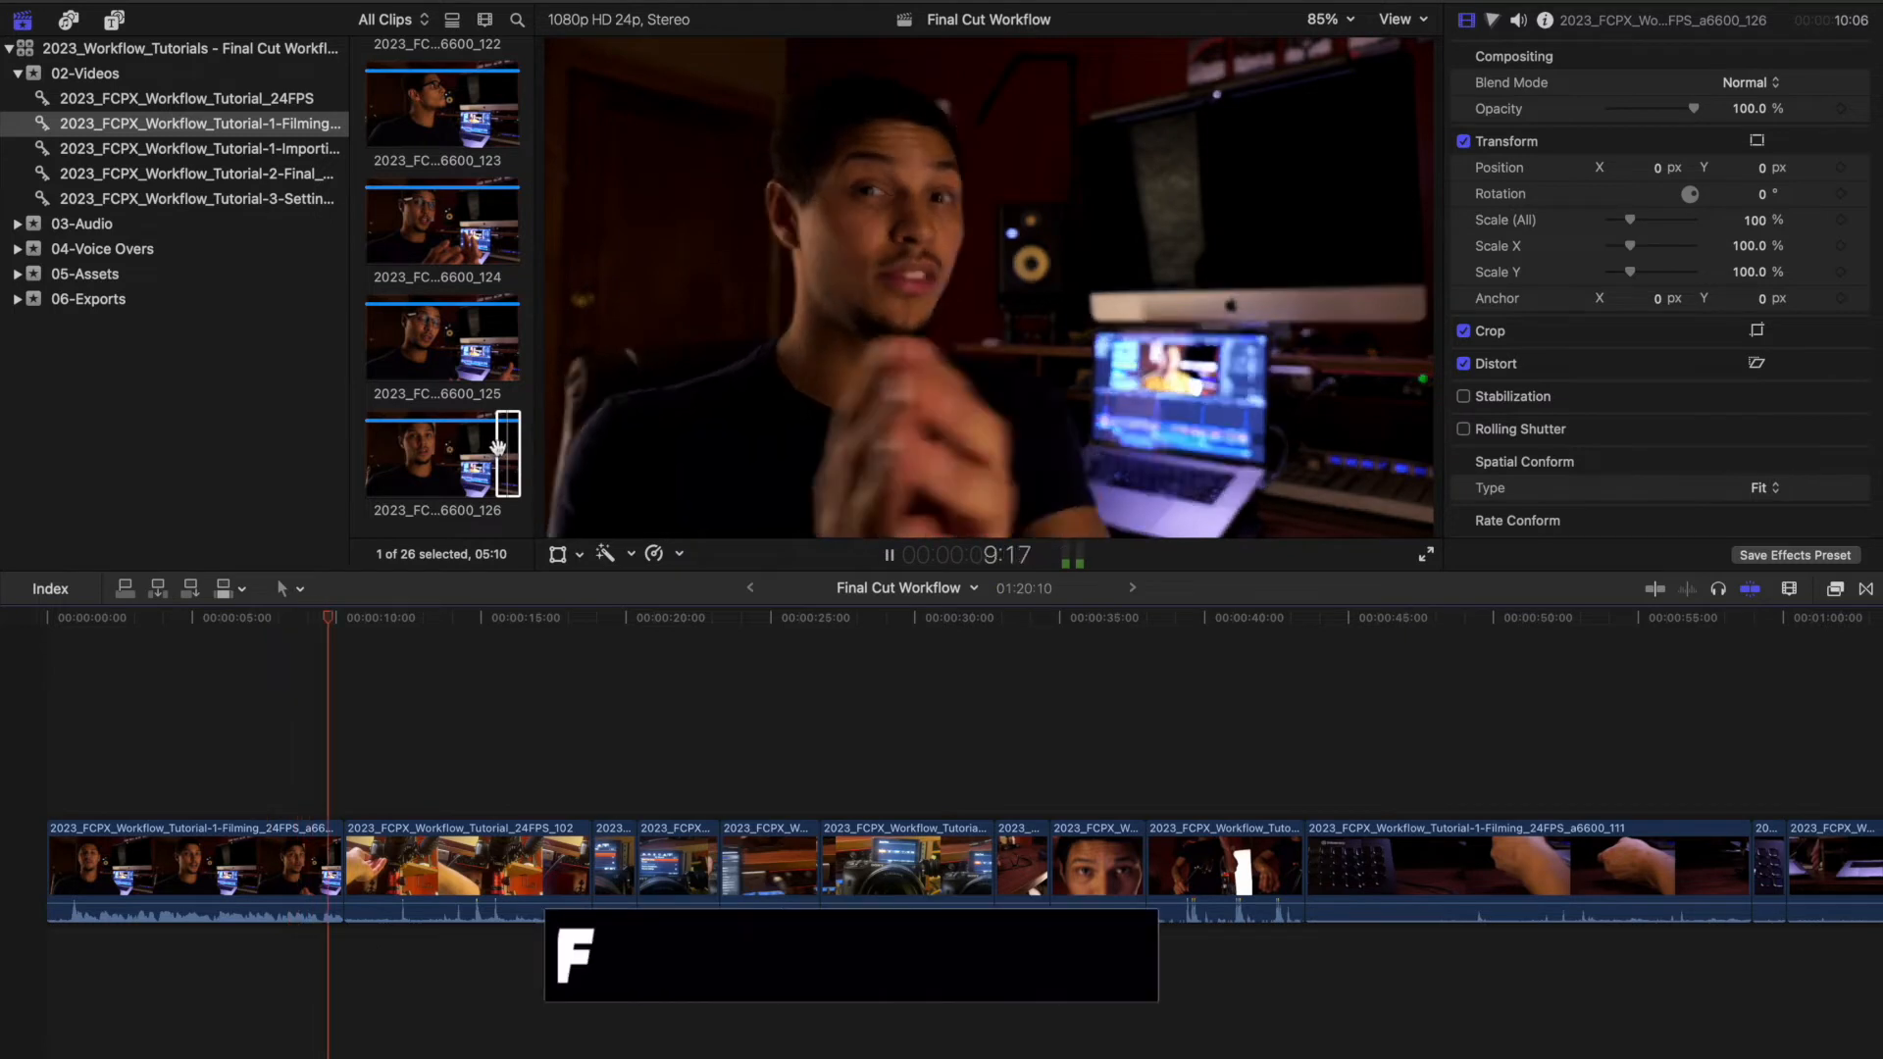
Locate and play the opening a6600_126 clip's source in the browser, and extend the timeline clip's end to a length of about 35:06
key("shift+super+f")
key("space")
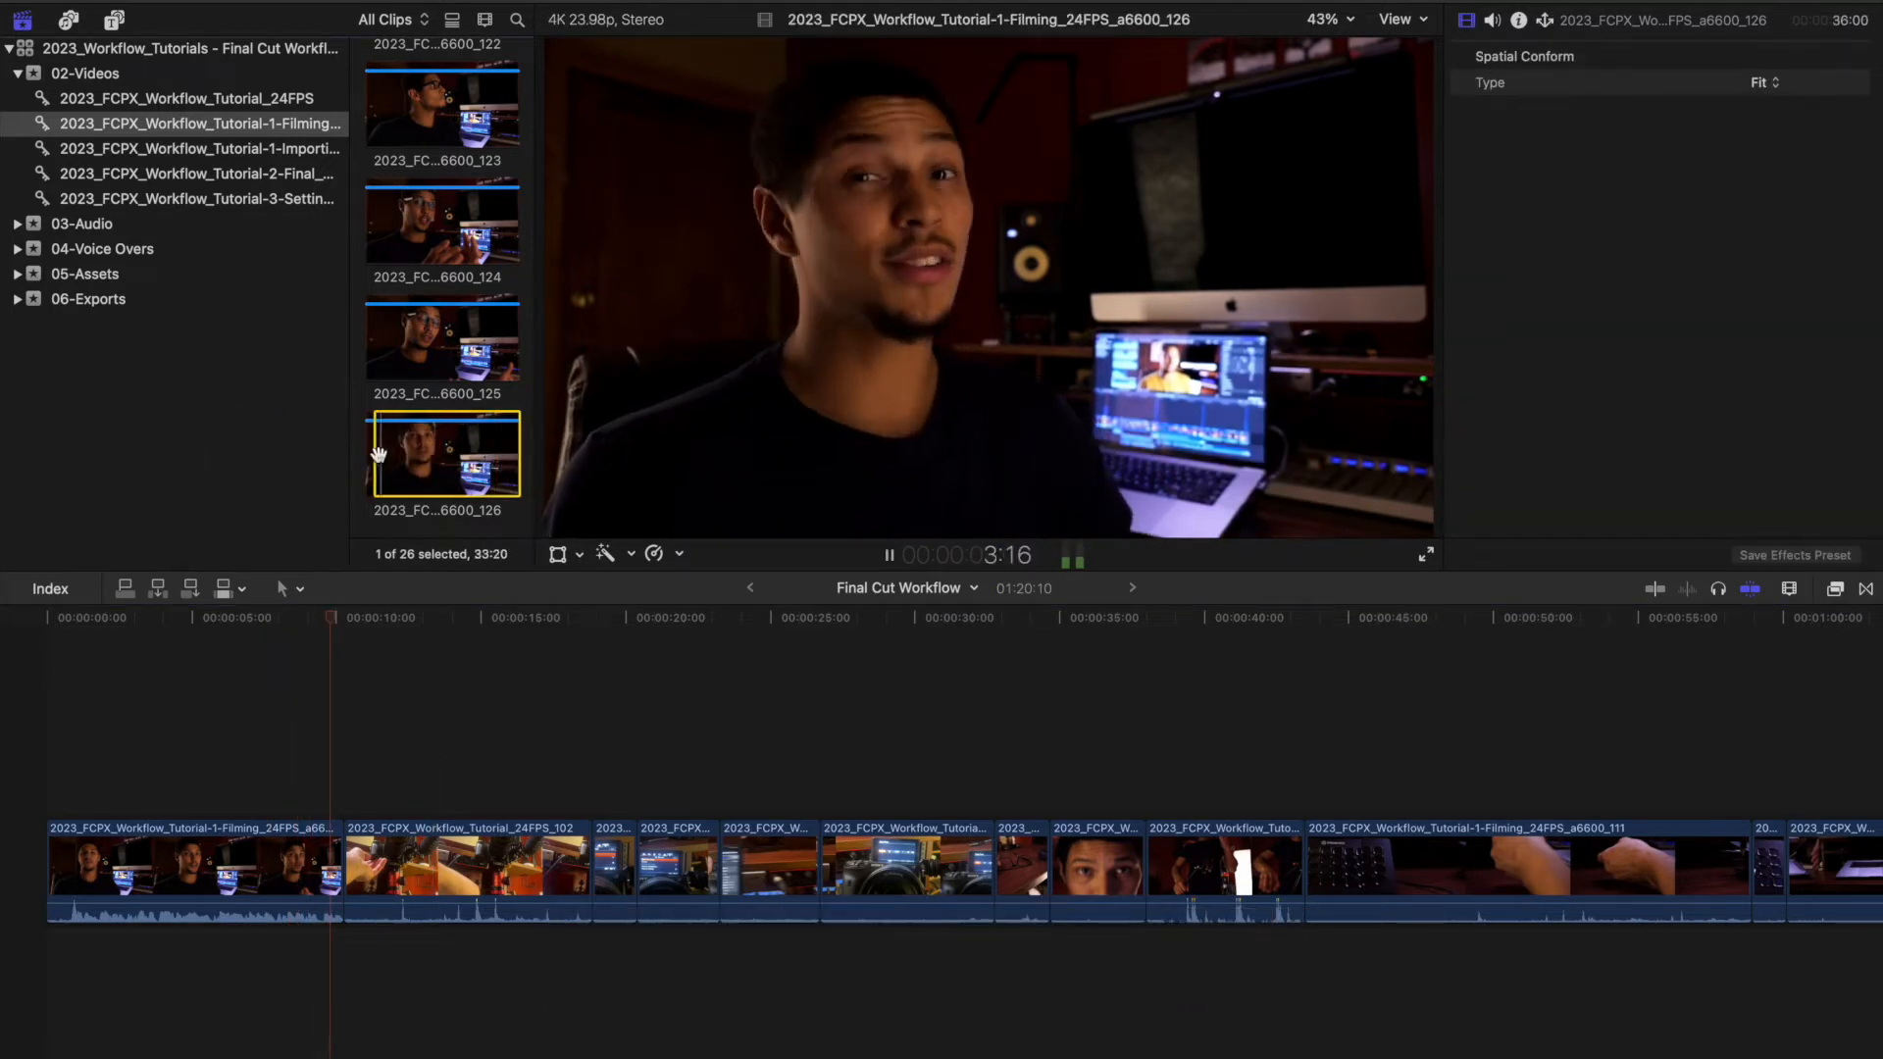
left_click(471, 736)
left_click_drag(342, 868, 1065, 957)
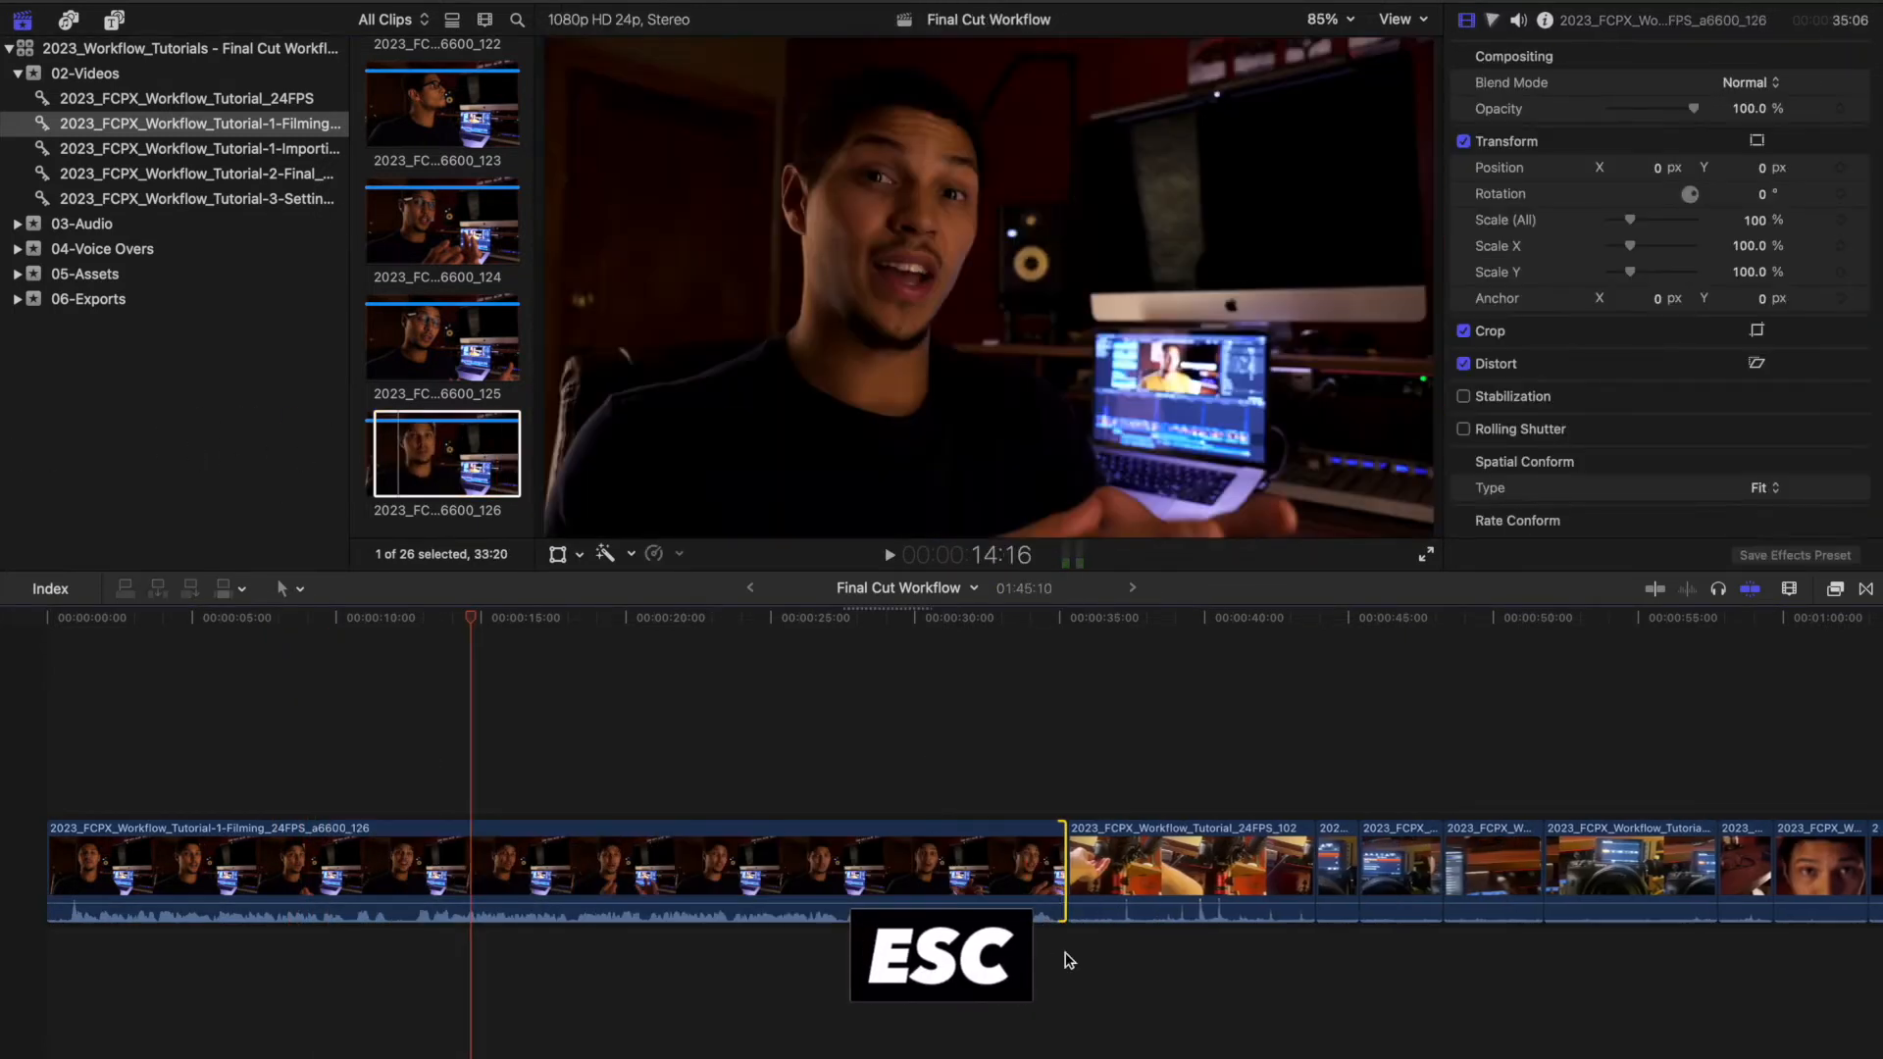
Play through the opening a6600_126 clip and extend its end to a length of about 35:23
key("space")
left_click(246, 757)
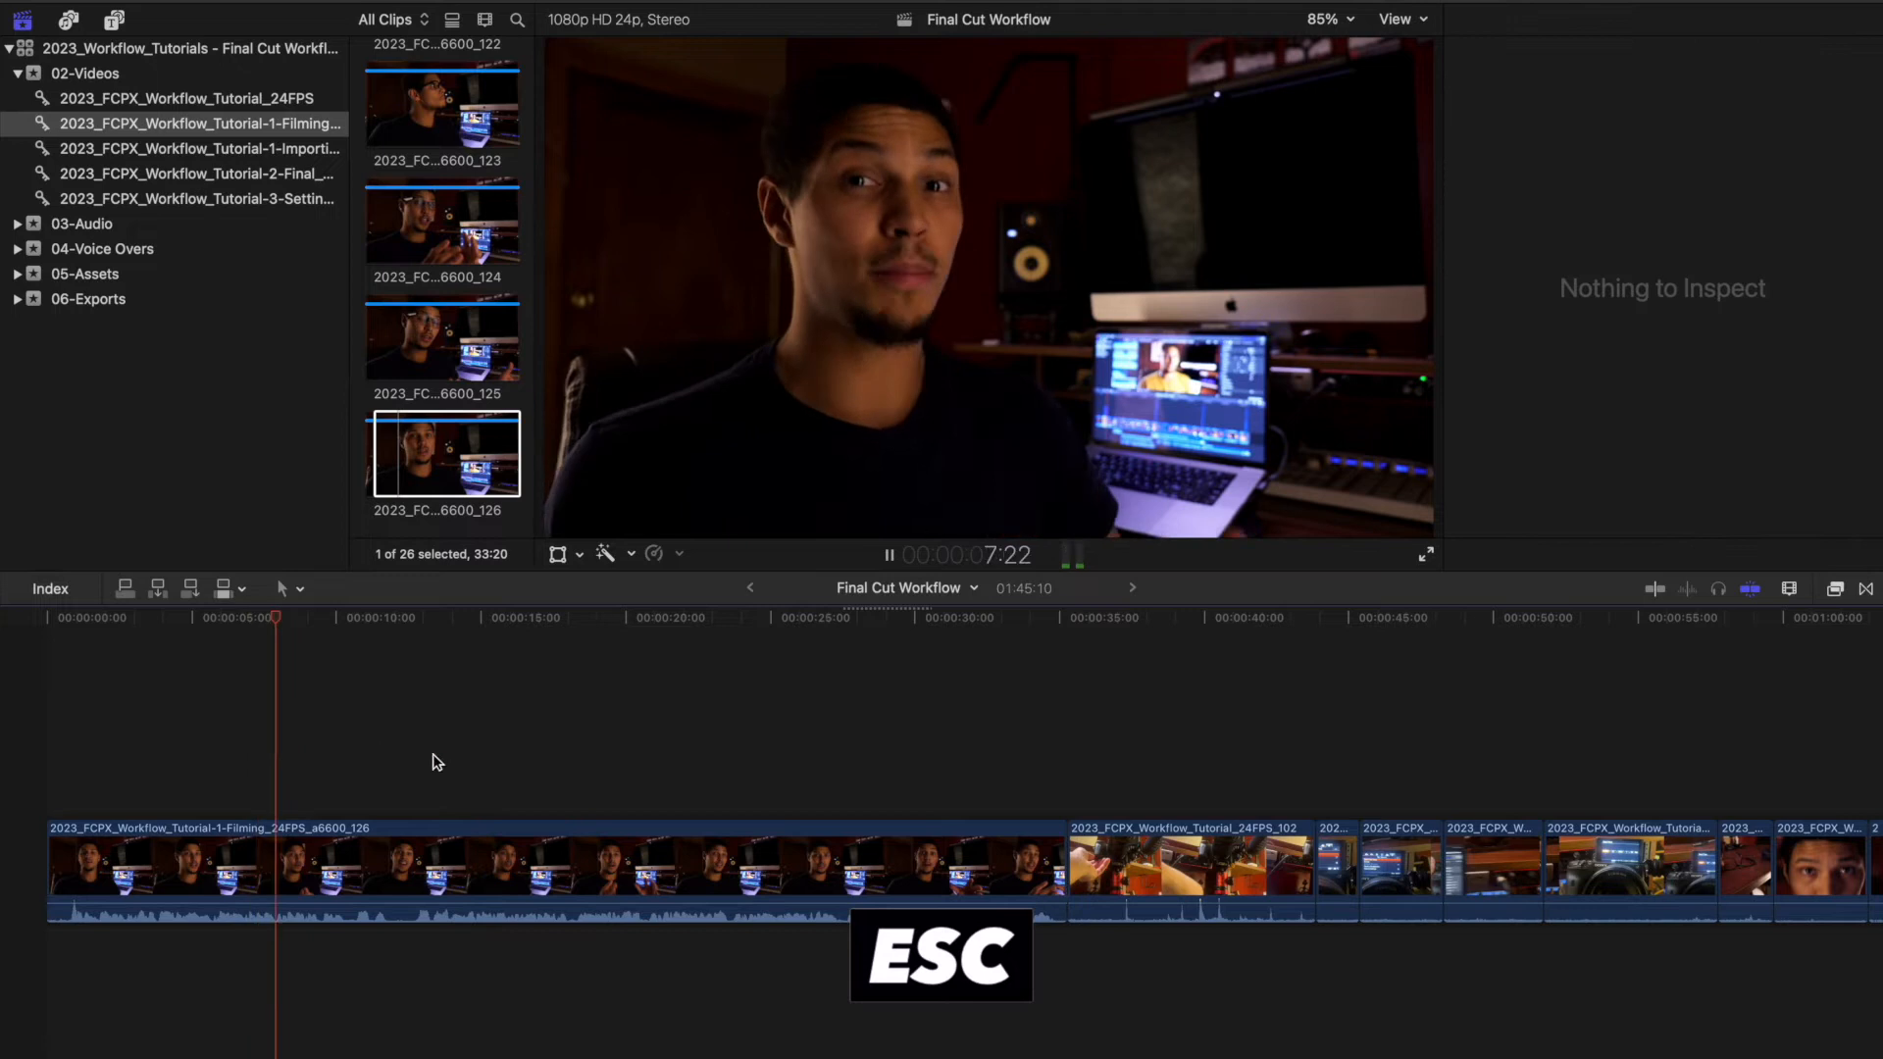
left_click(579, 717)
left_click_drag(1066, 868, 1128, 890)
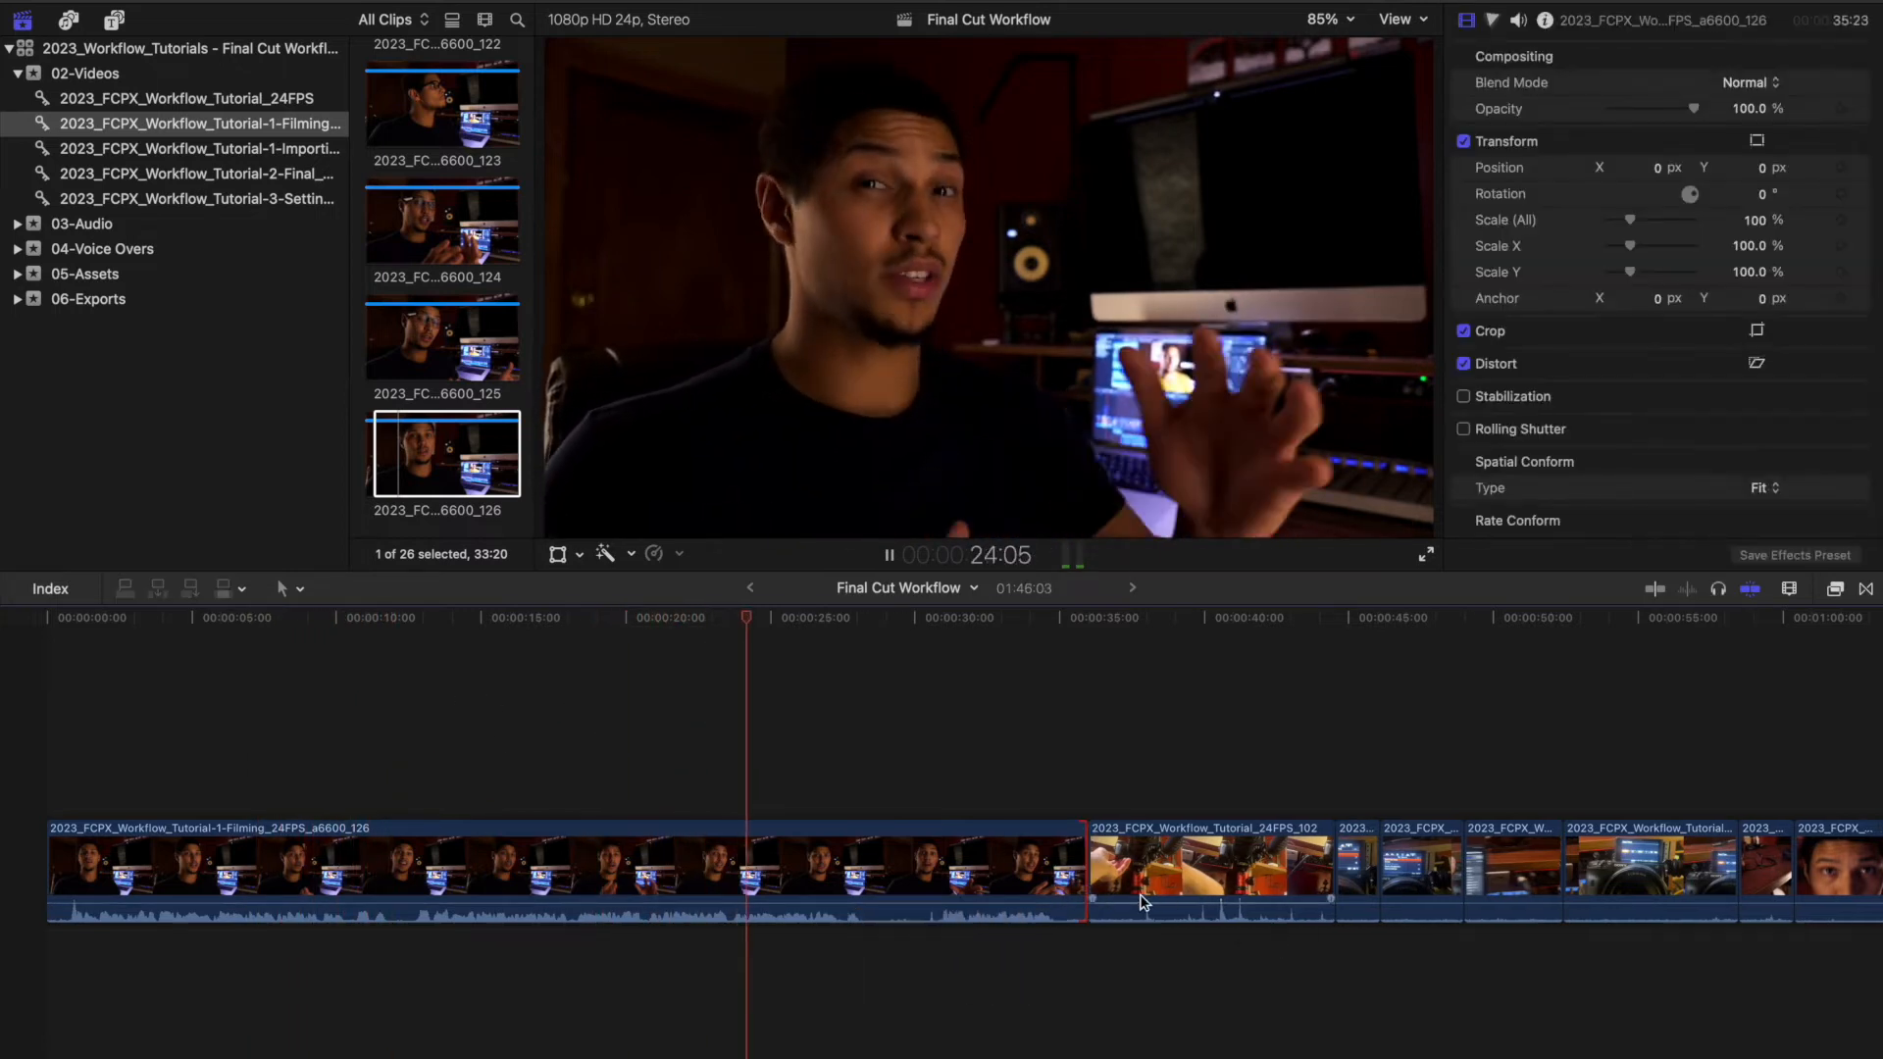
Stop playback of the opening a6600_126 clip where the speech breaks off and split it at 27:08
left_click(853, 866)
left_click(849, 782)
left_click(808, 753)
left_click(835, 845)
key("ctrl+equal")
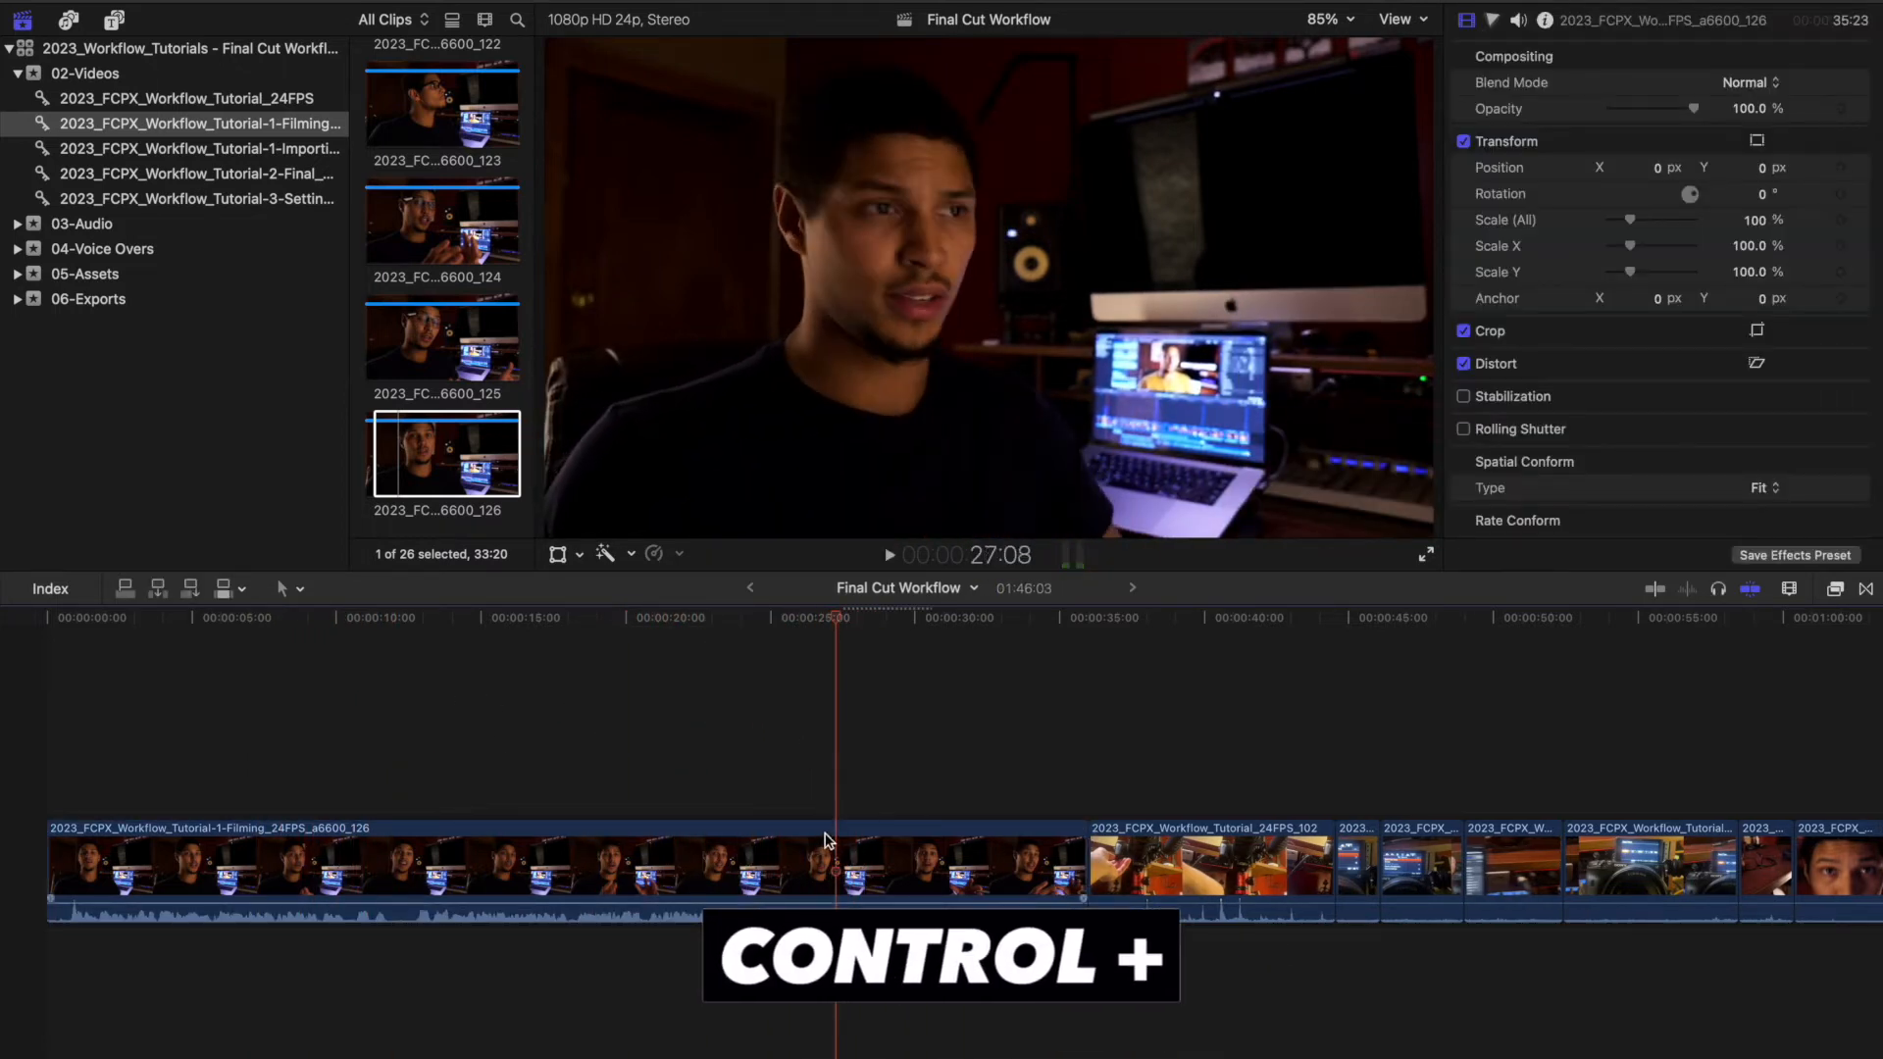
left_click(814, 784)
left_click(834, 863)
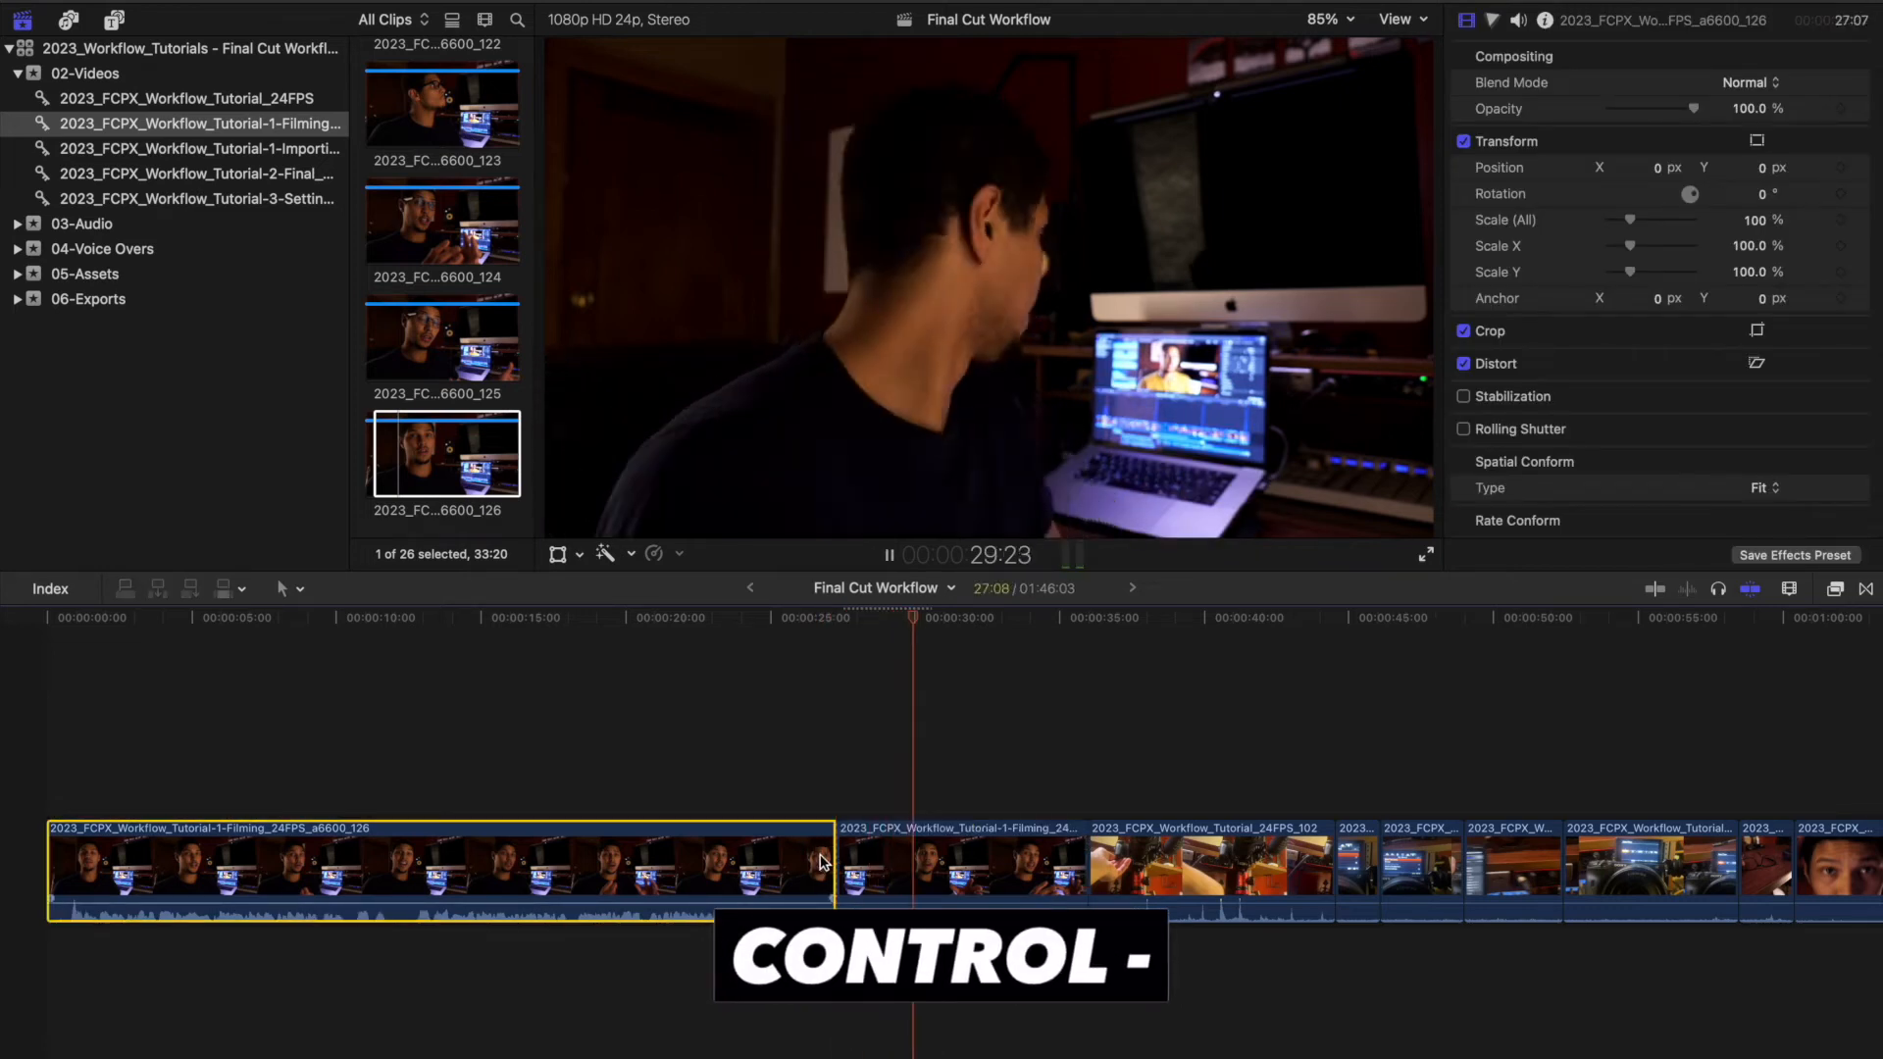
Split the remaining a6600_126 piece where the speech resumes after 27:08 and delete the pause between the two cuts
left_click(926, 755)
key("space")
key("super+b")
left_click(902, 849)
key("Delete")
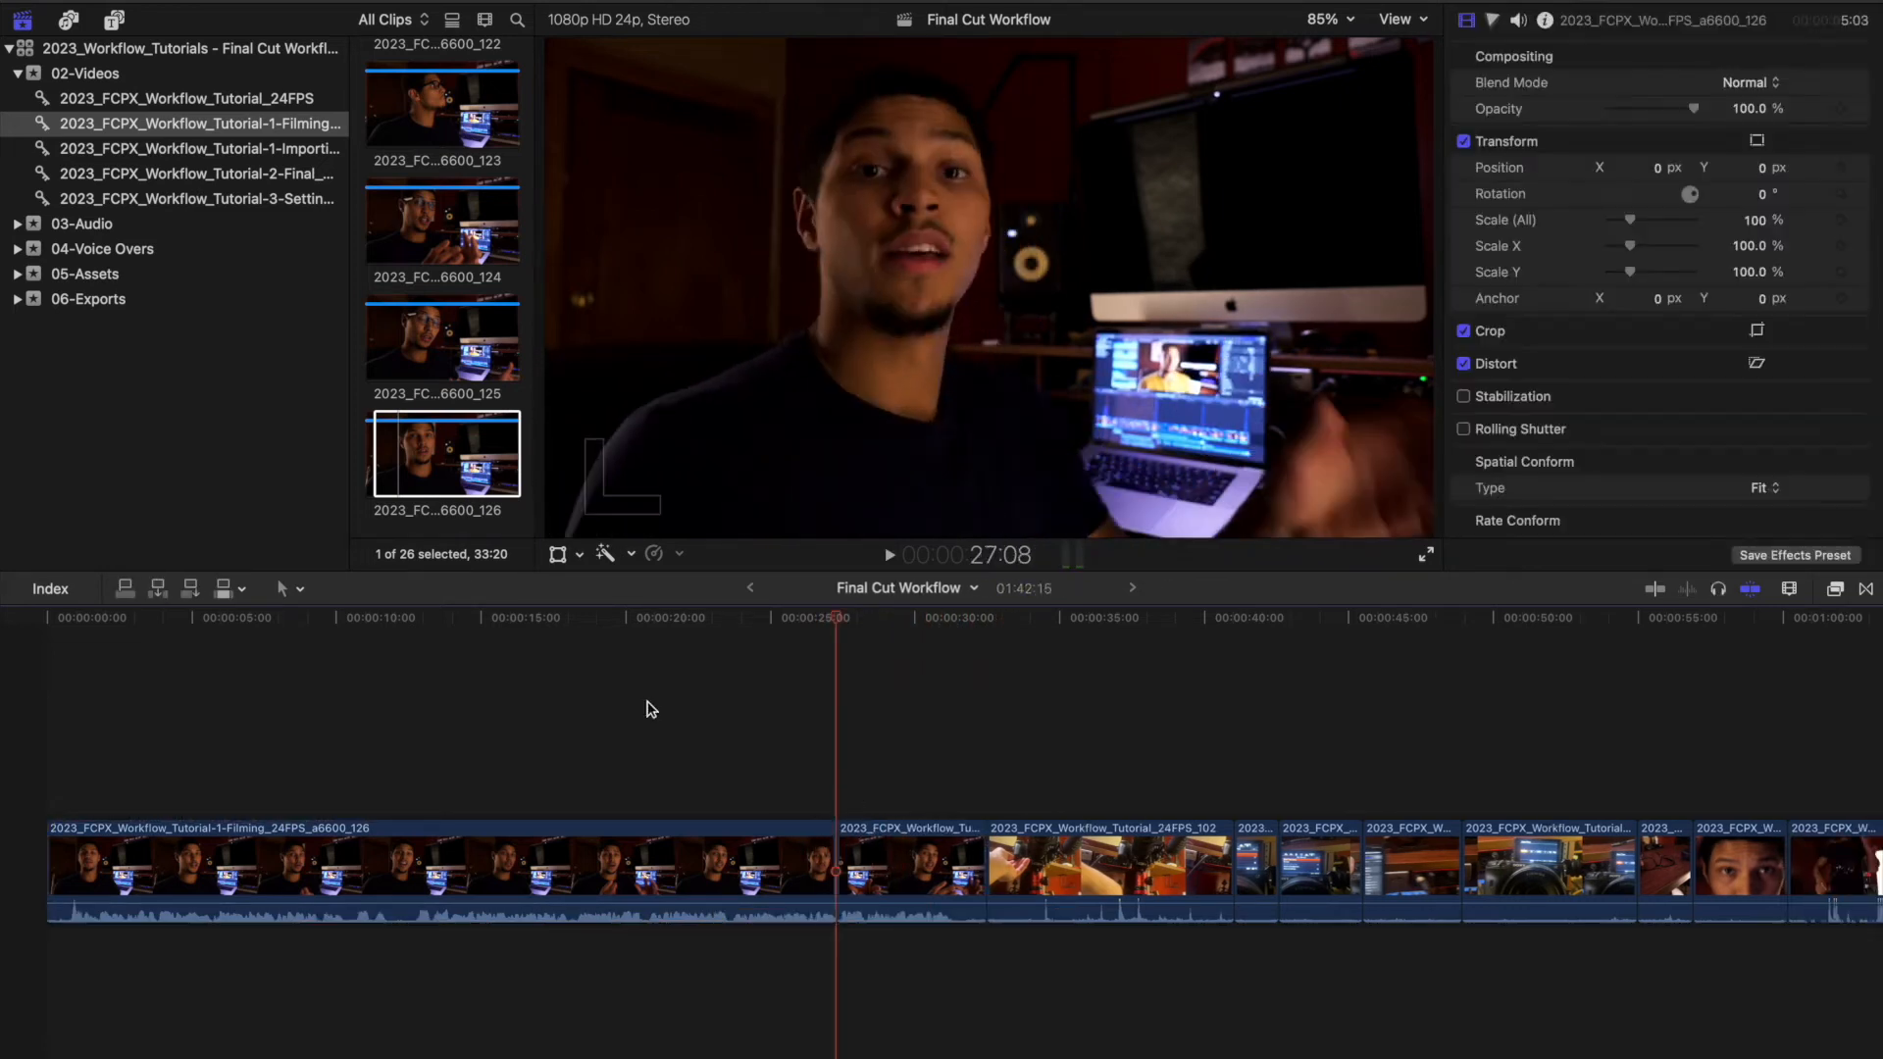
Play the timeline from the start and cut the pause out of the opening a6600_126 clip, leaving a first piece of 10:11
key("Home")
key("space")
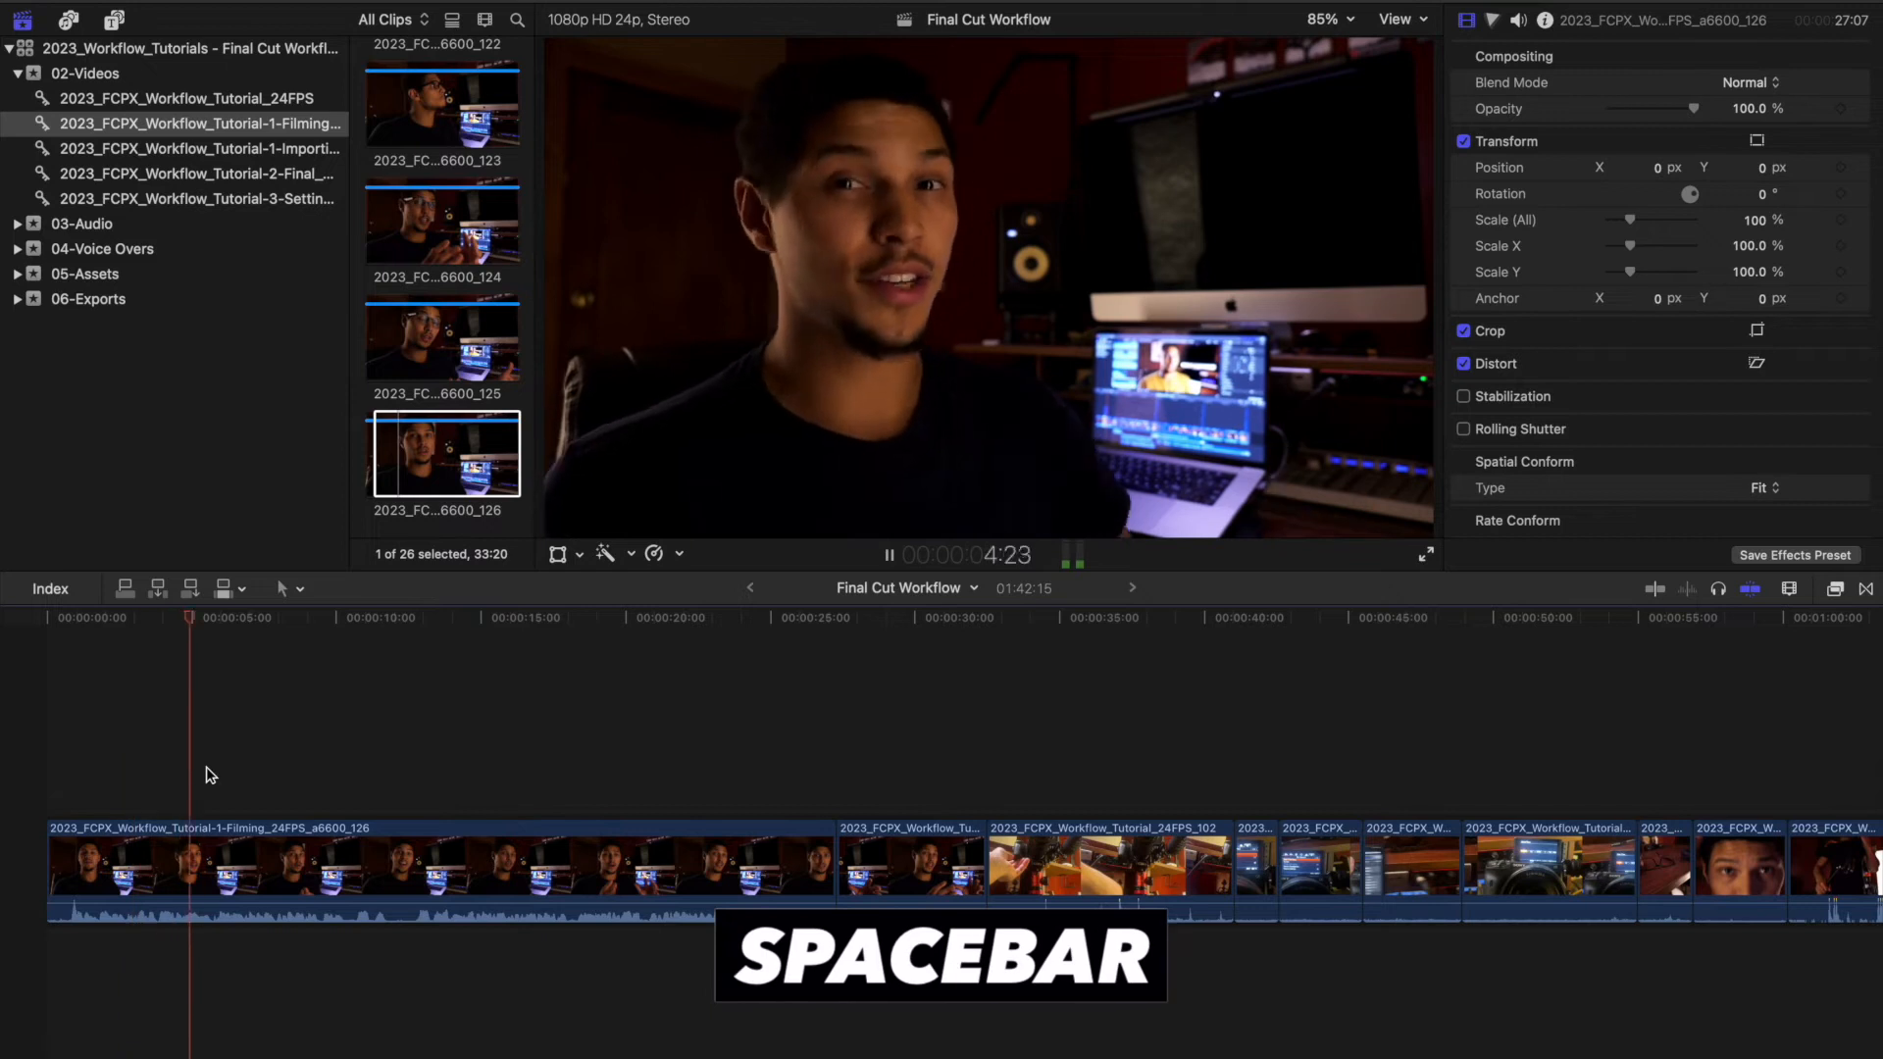
left_click(313, 718)
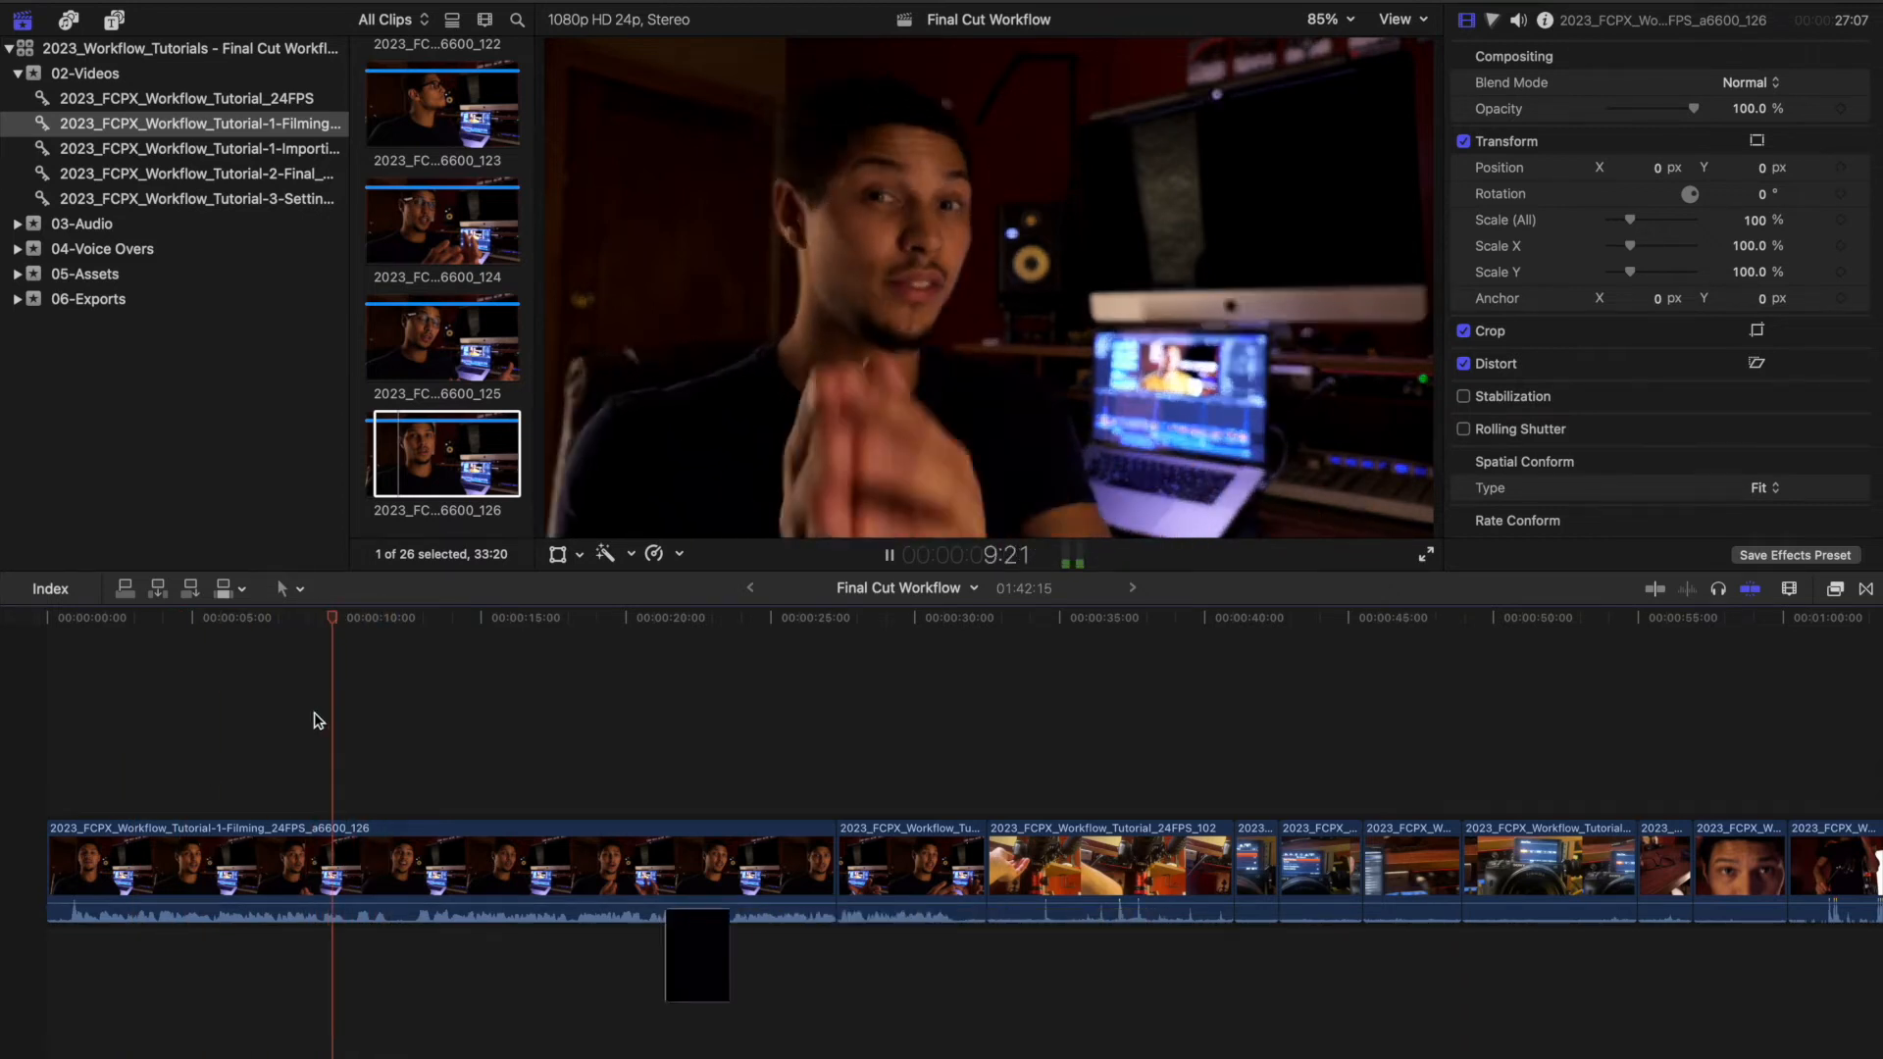
key("space")
left_click(344, 865)
key("super+b")
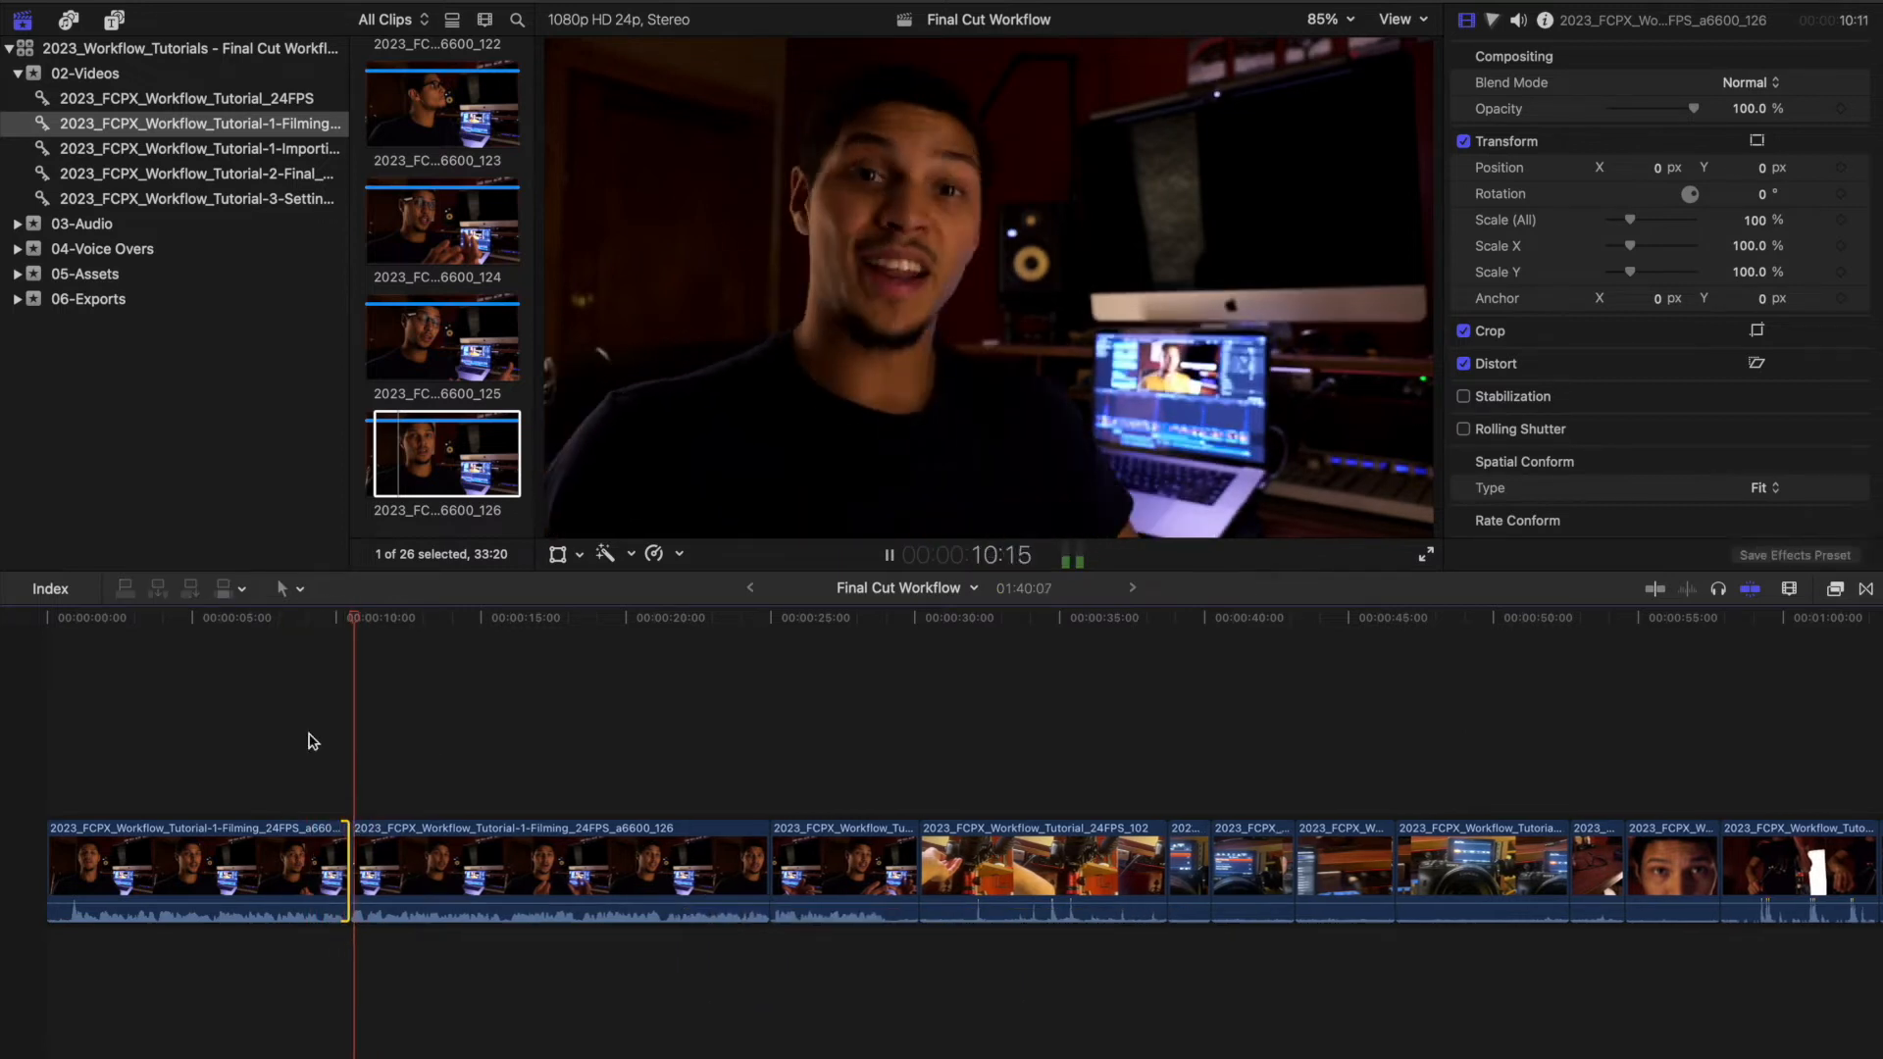
Cut out the pause just before 16 seconds in the timeline and fine-tune the end of the a6600_126 piece before it
left_click(196, 660)
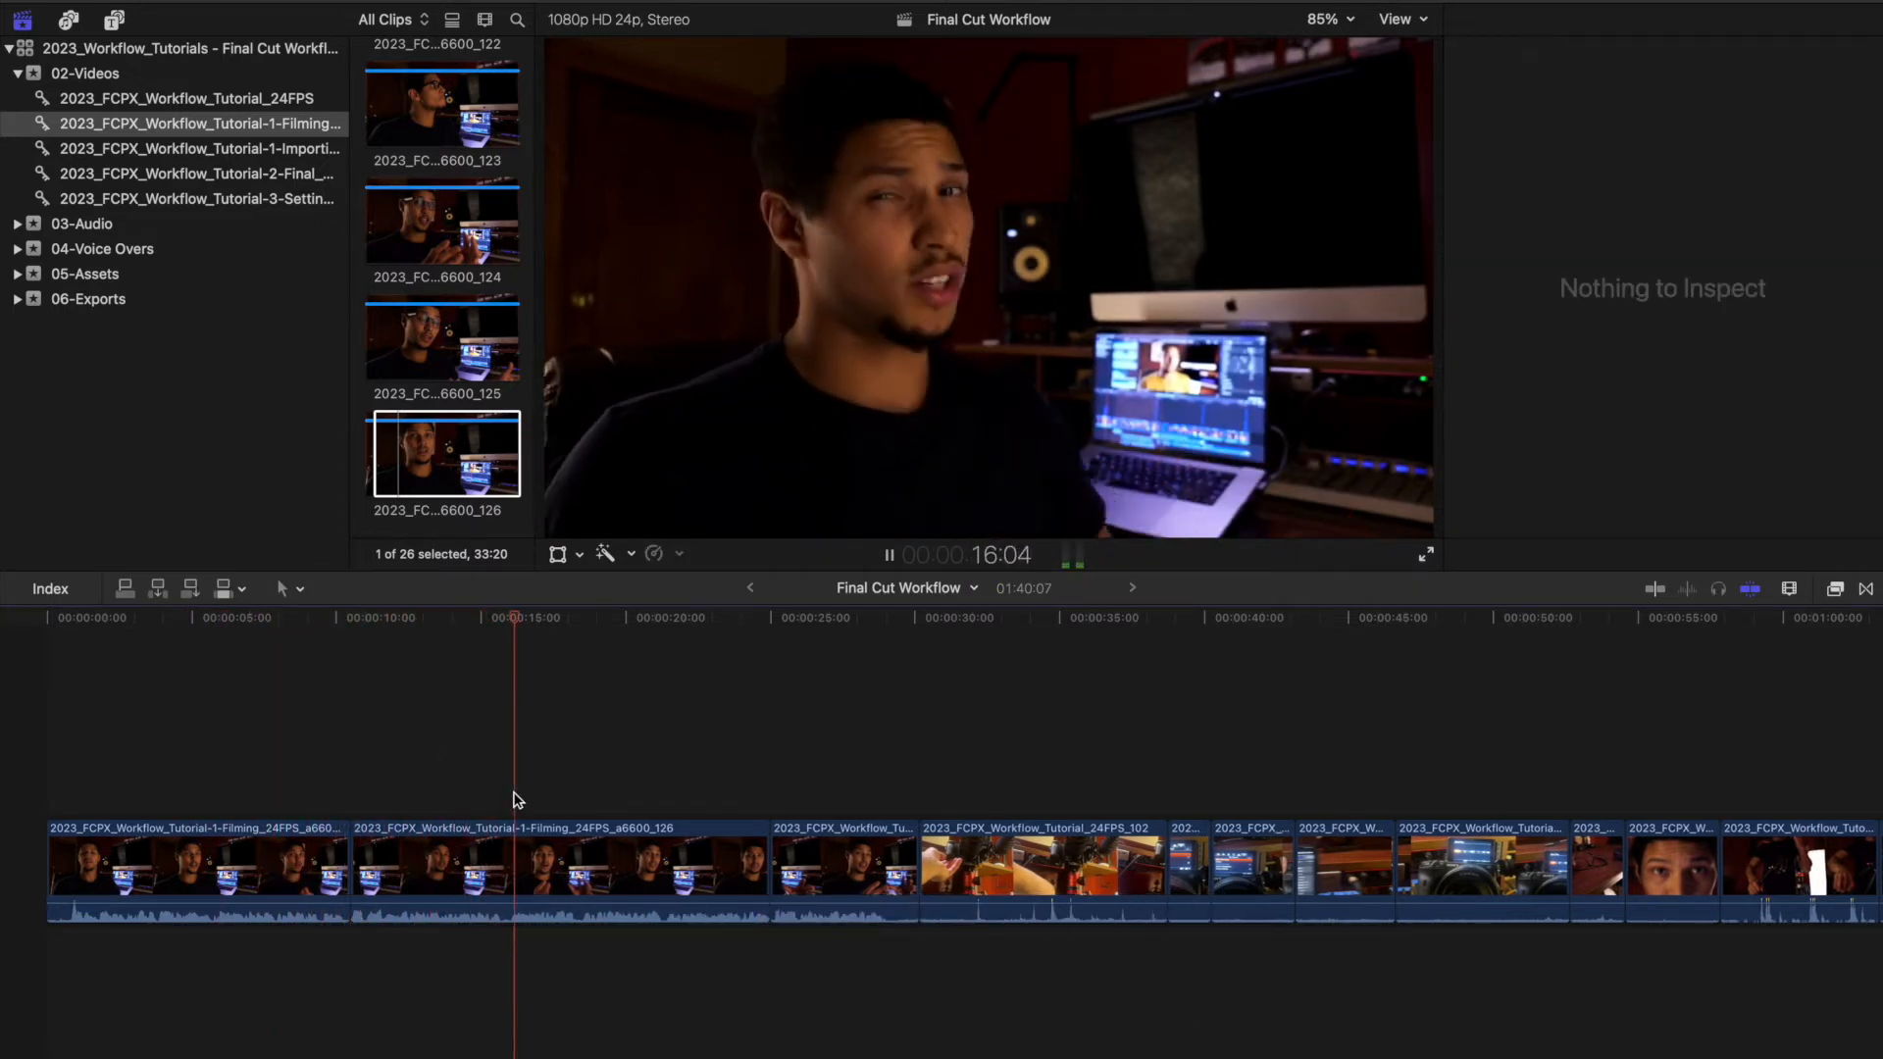
key("ctrl+shift+i")
key("ctrl+shift+o")
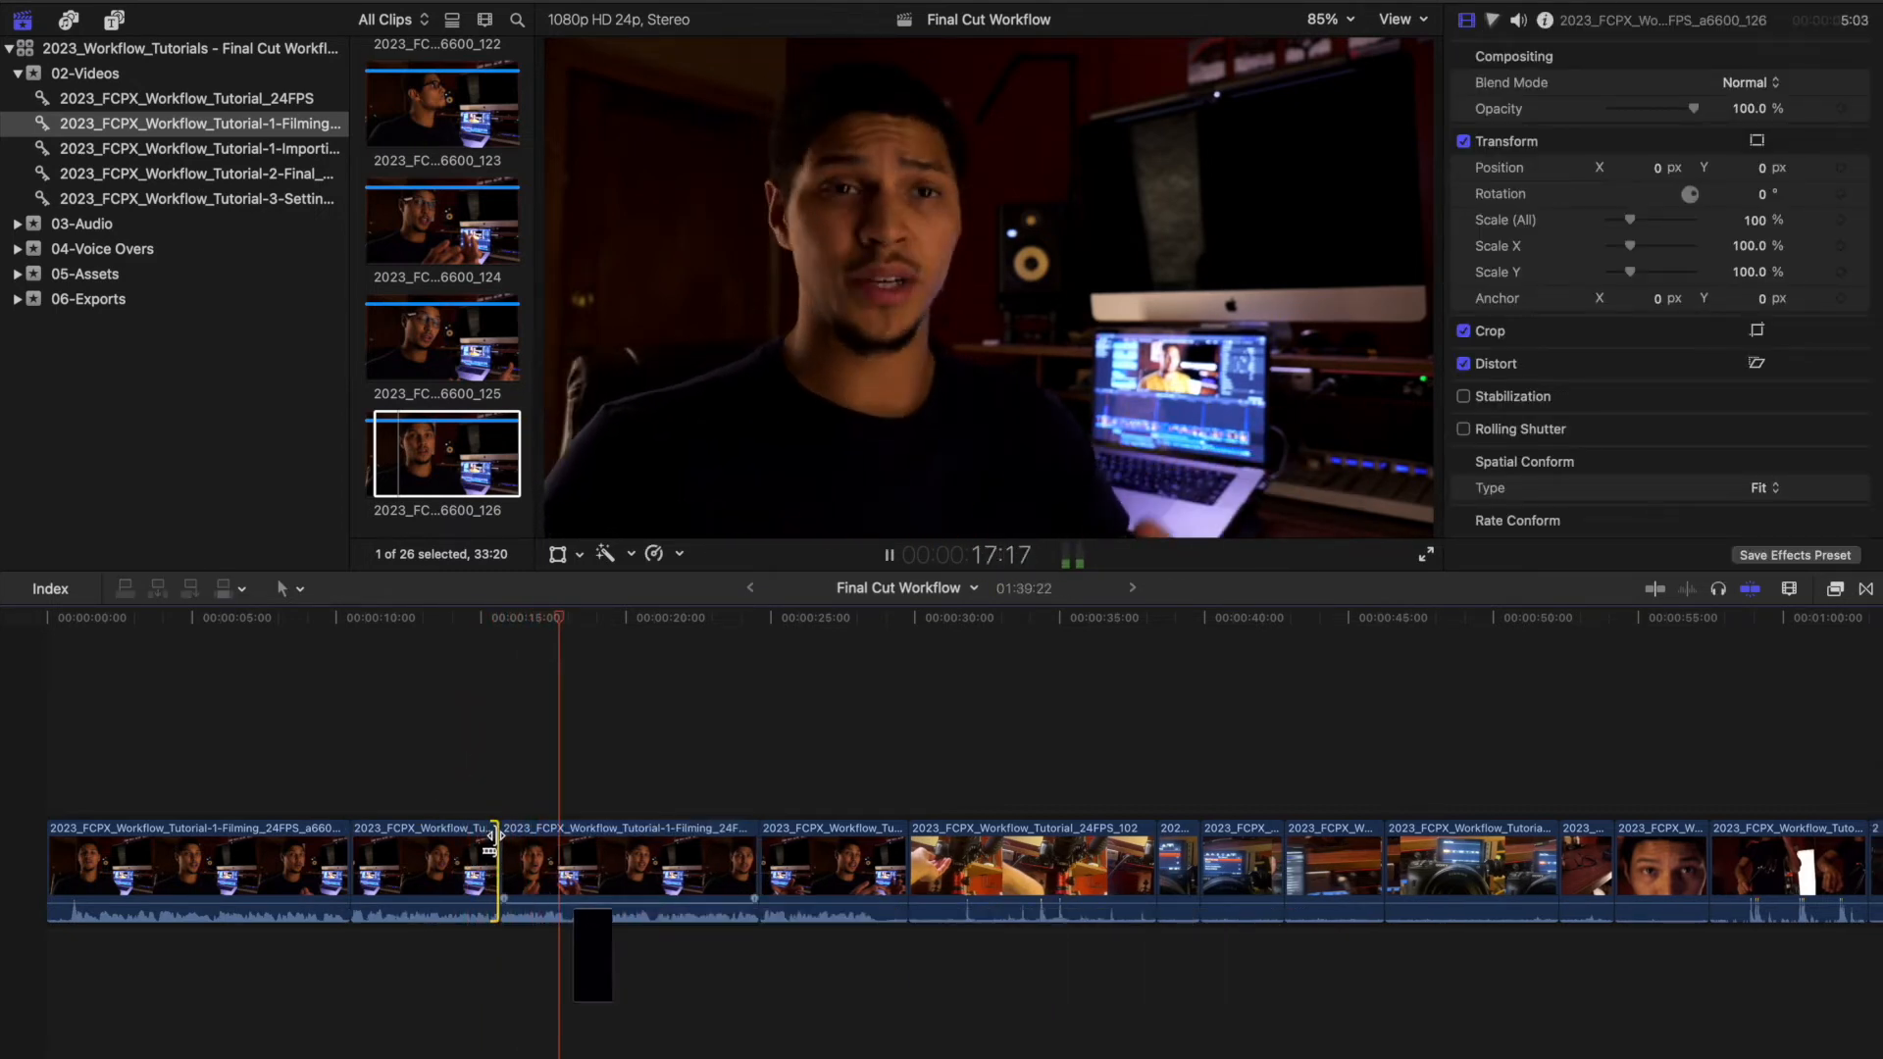
left_click(455, 750)
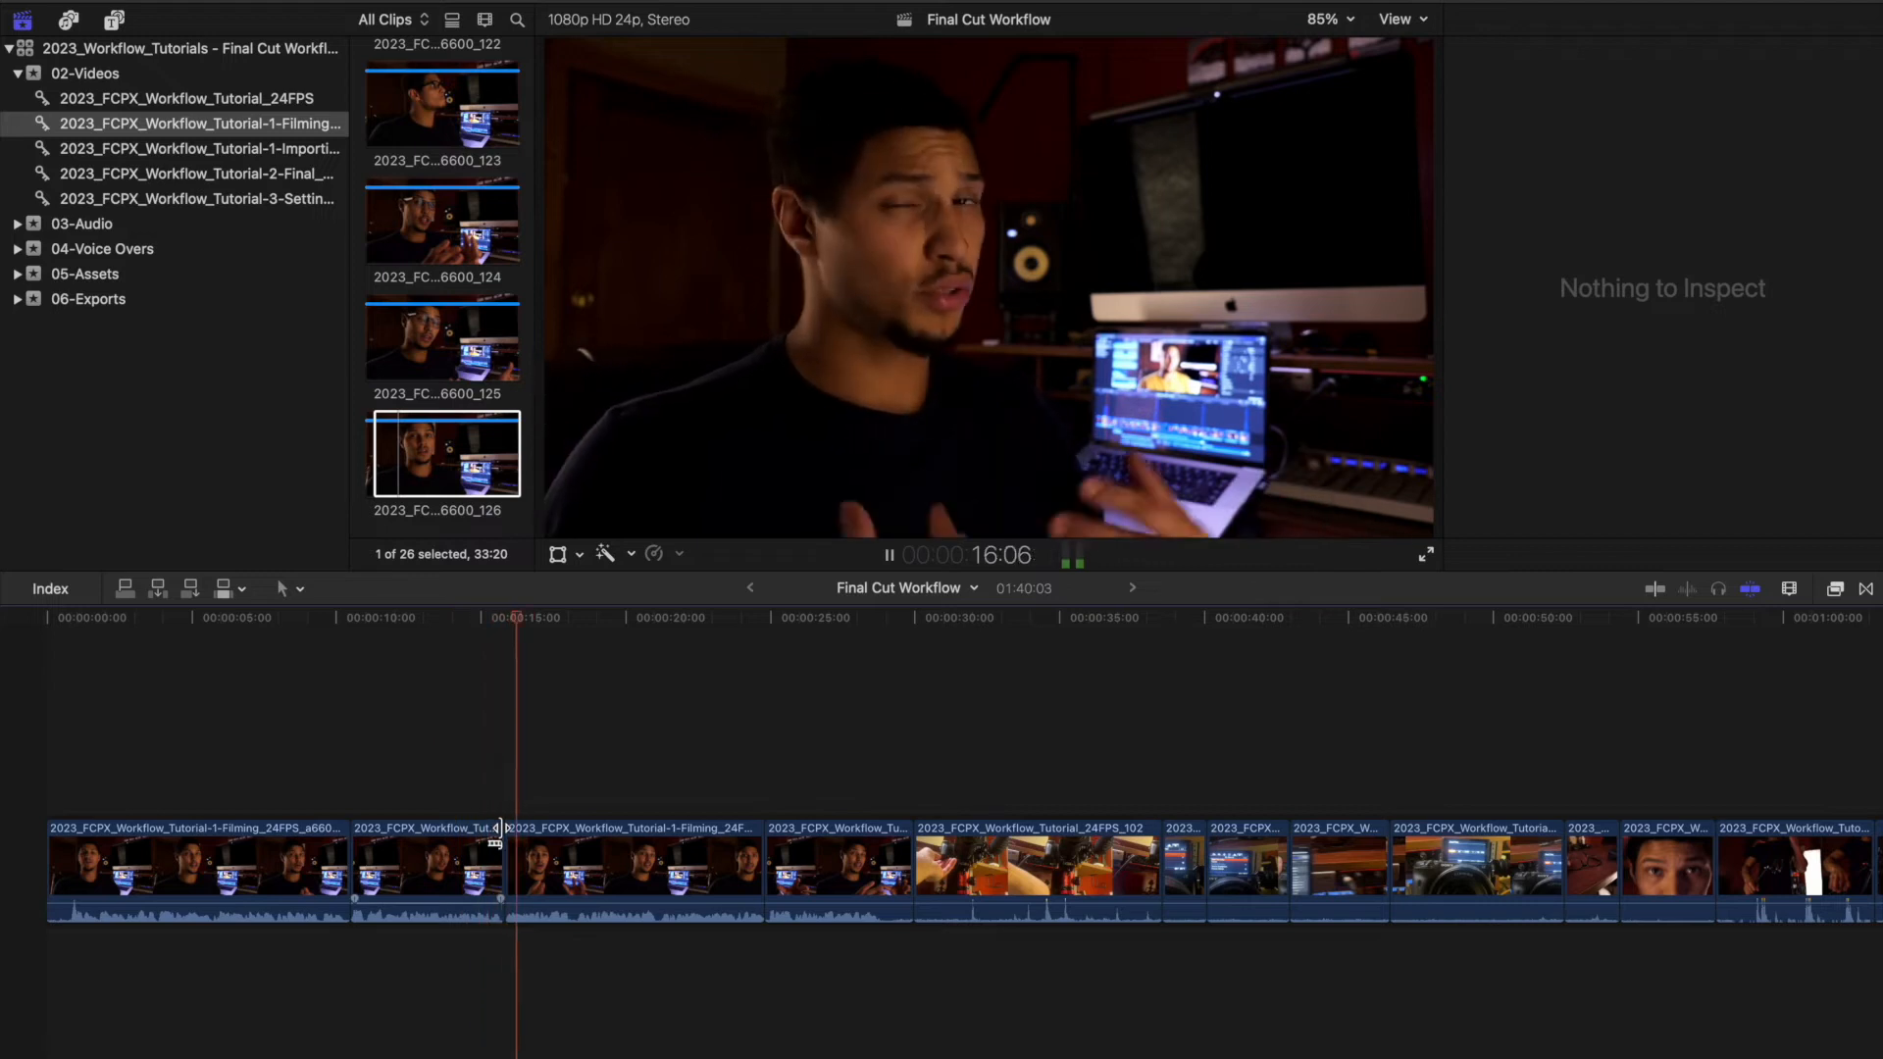
key("Left")
key("Right")
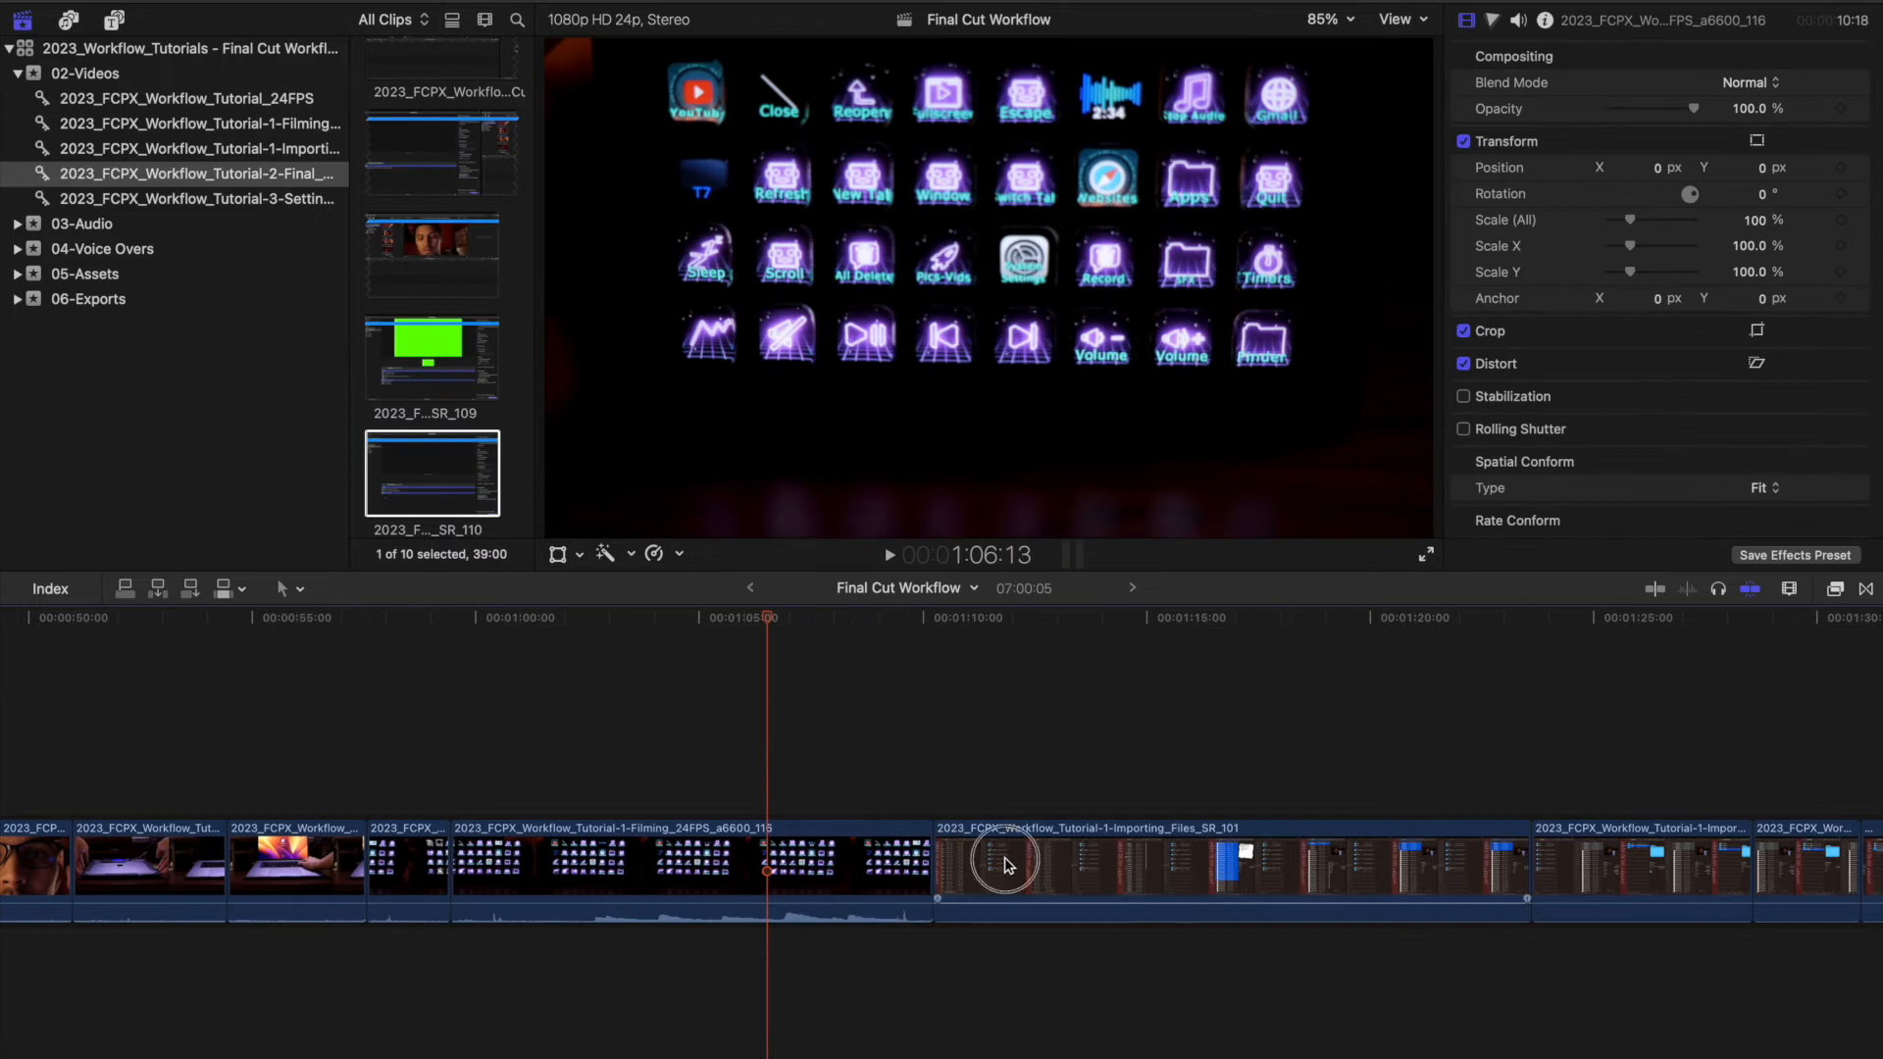
Change the spatial conform type of the 13:22 Importing_Files_SR_101 clip so it fills the frame, and select the screen-recording clips after it
left_click(1005, 862)
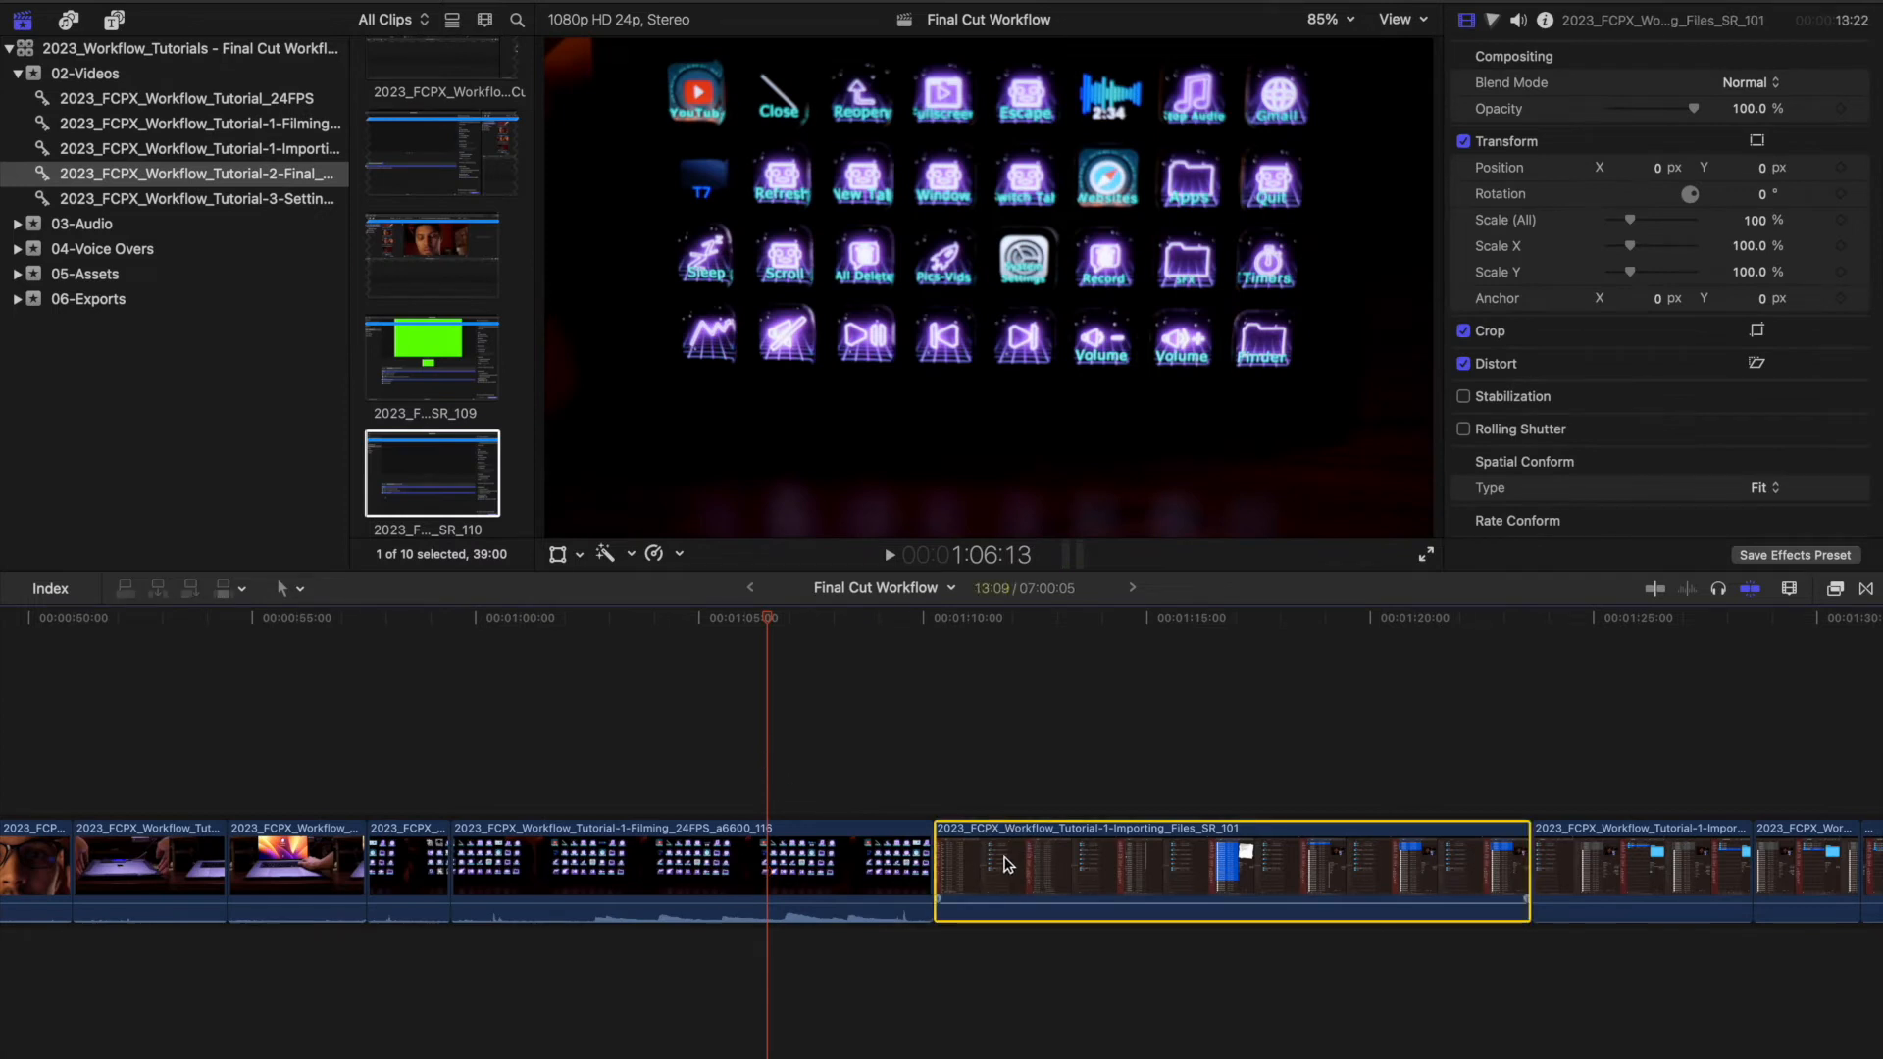
left_click(984, 757)
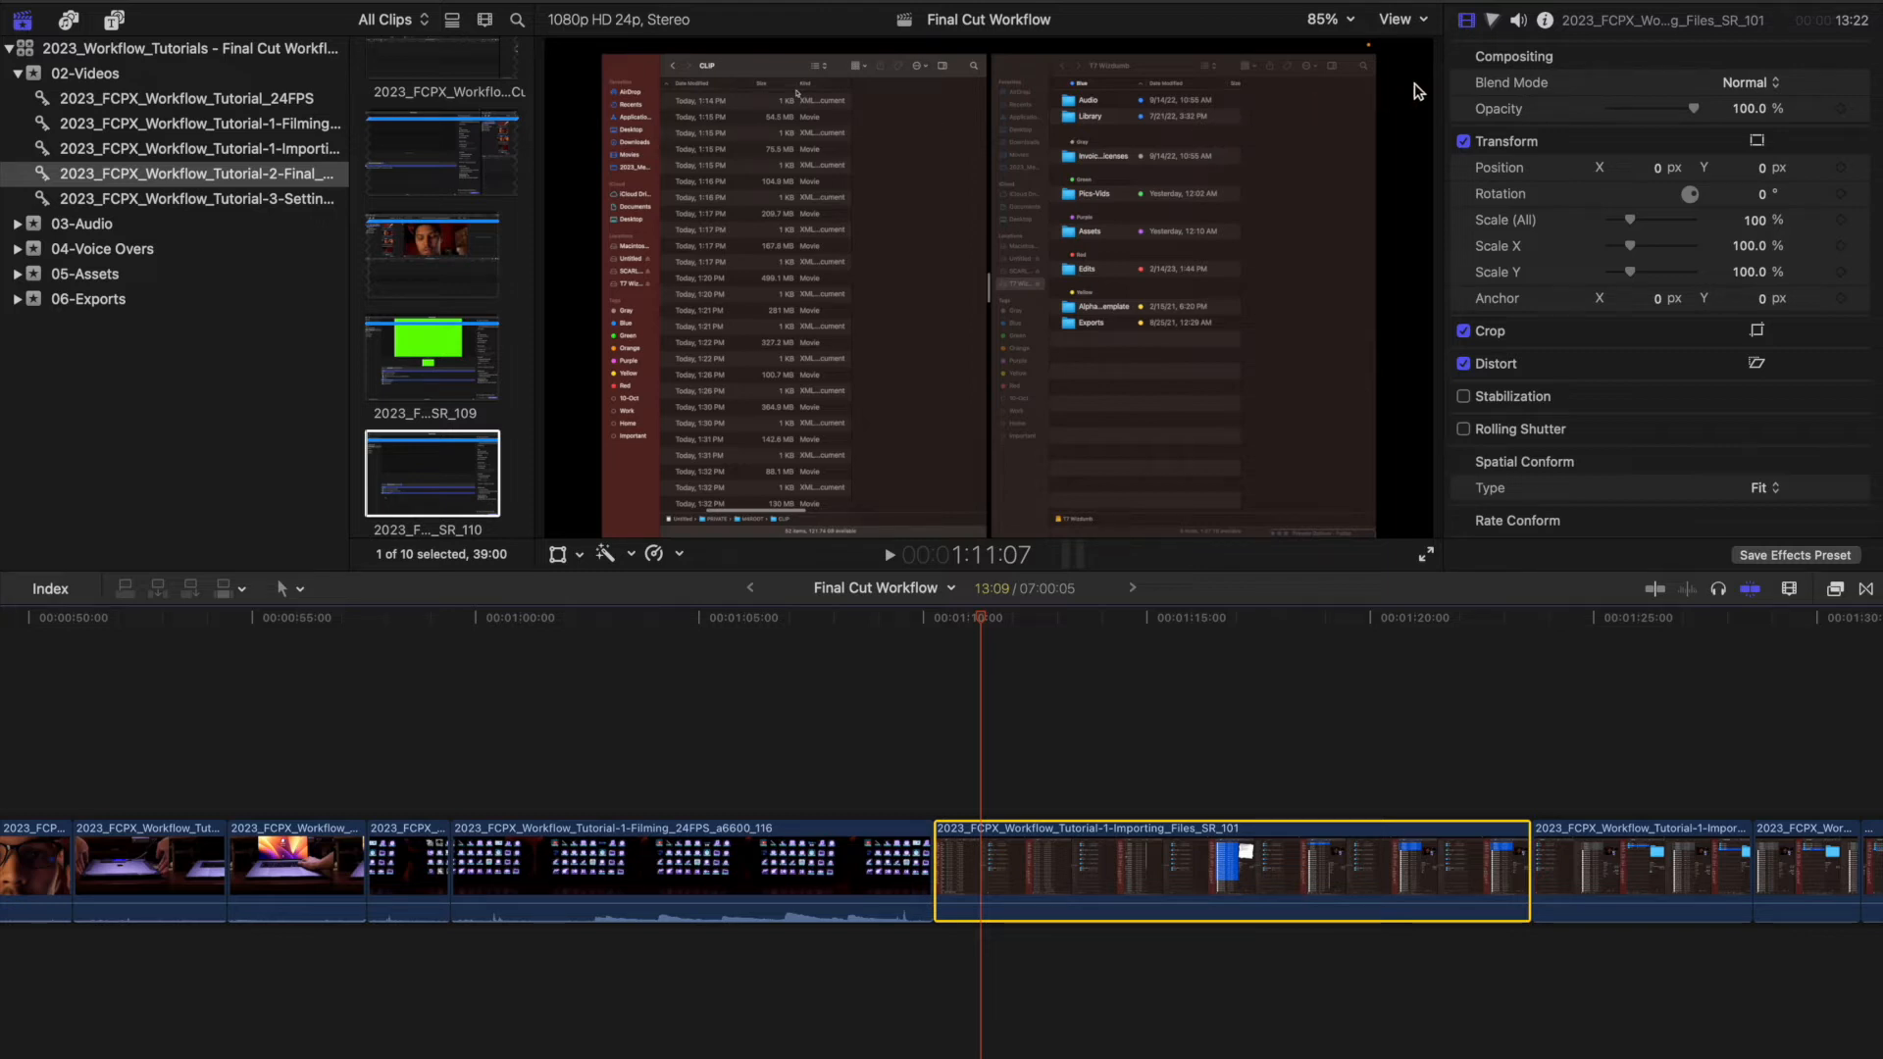
left_click(1775, 488)
left_click(1748, 505)
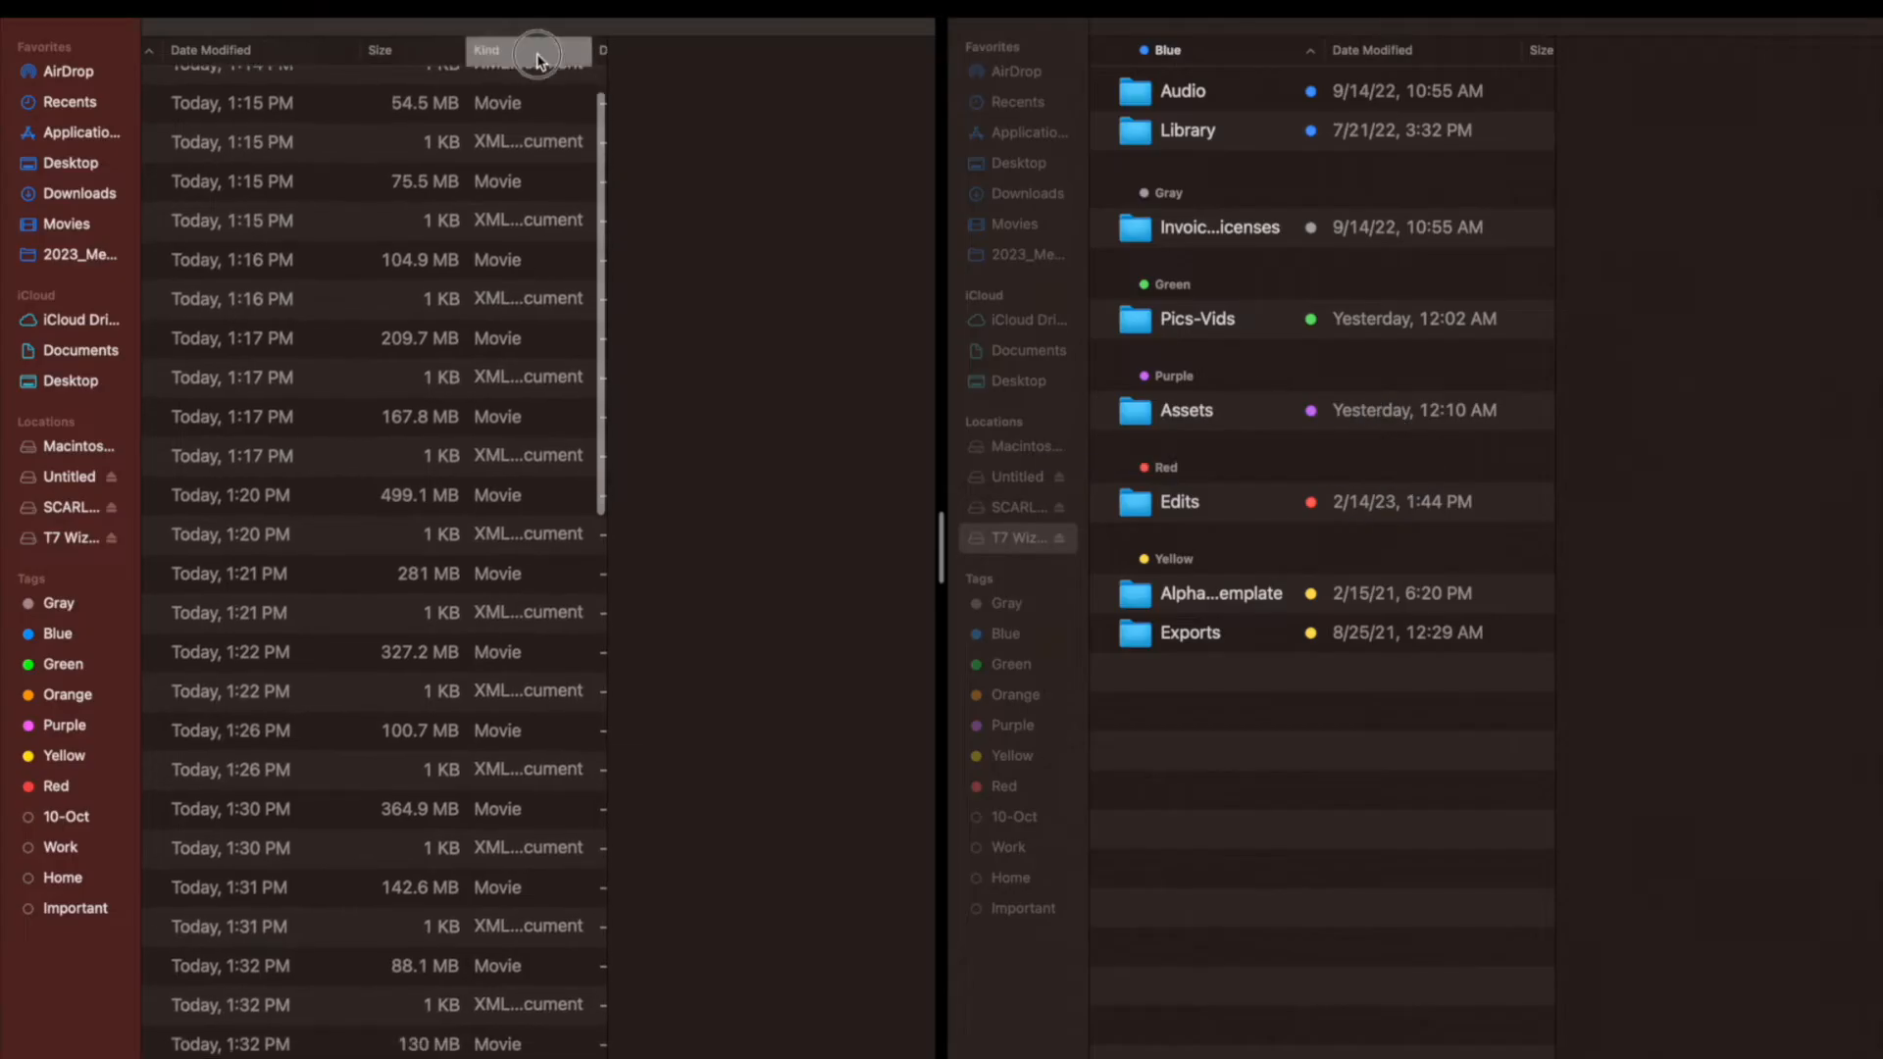
left_click(537, 59)
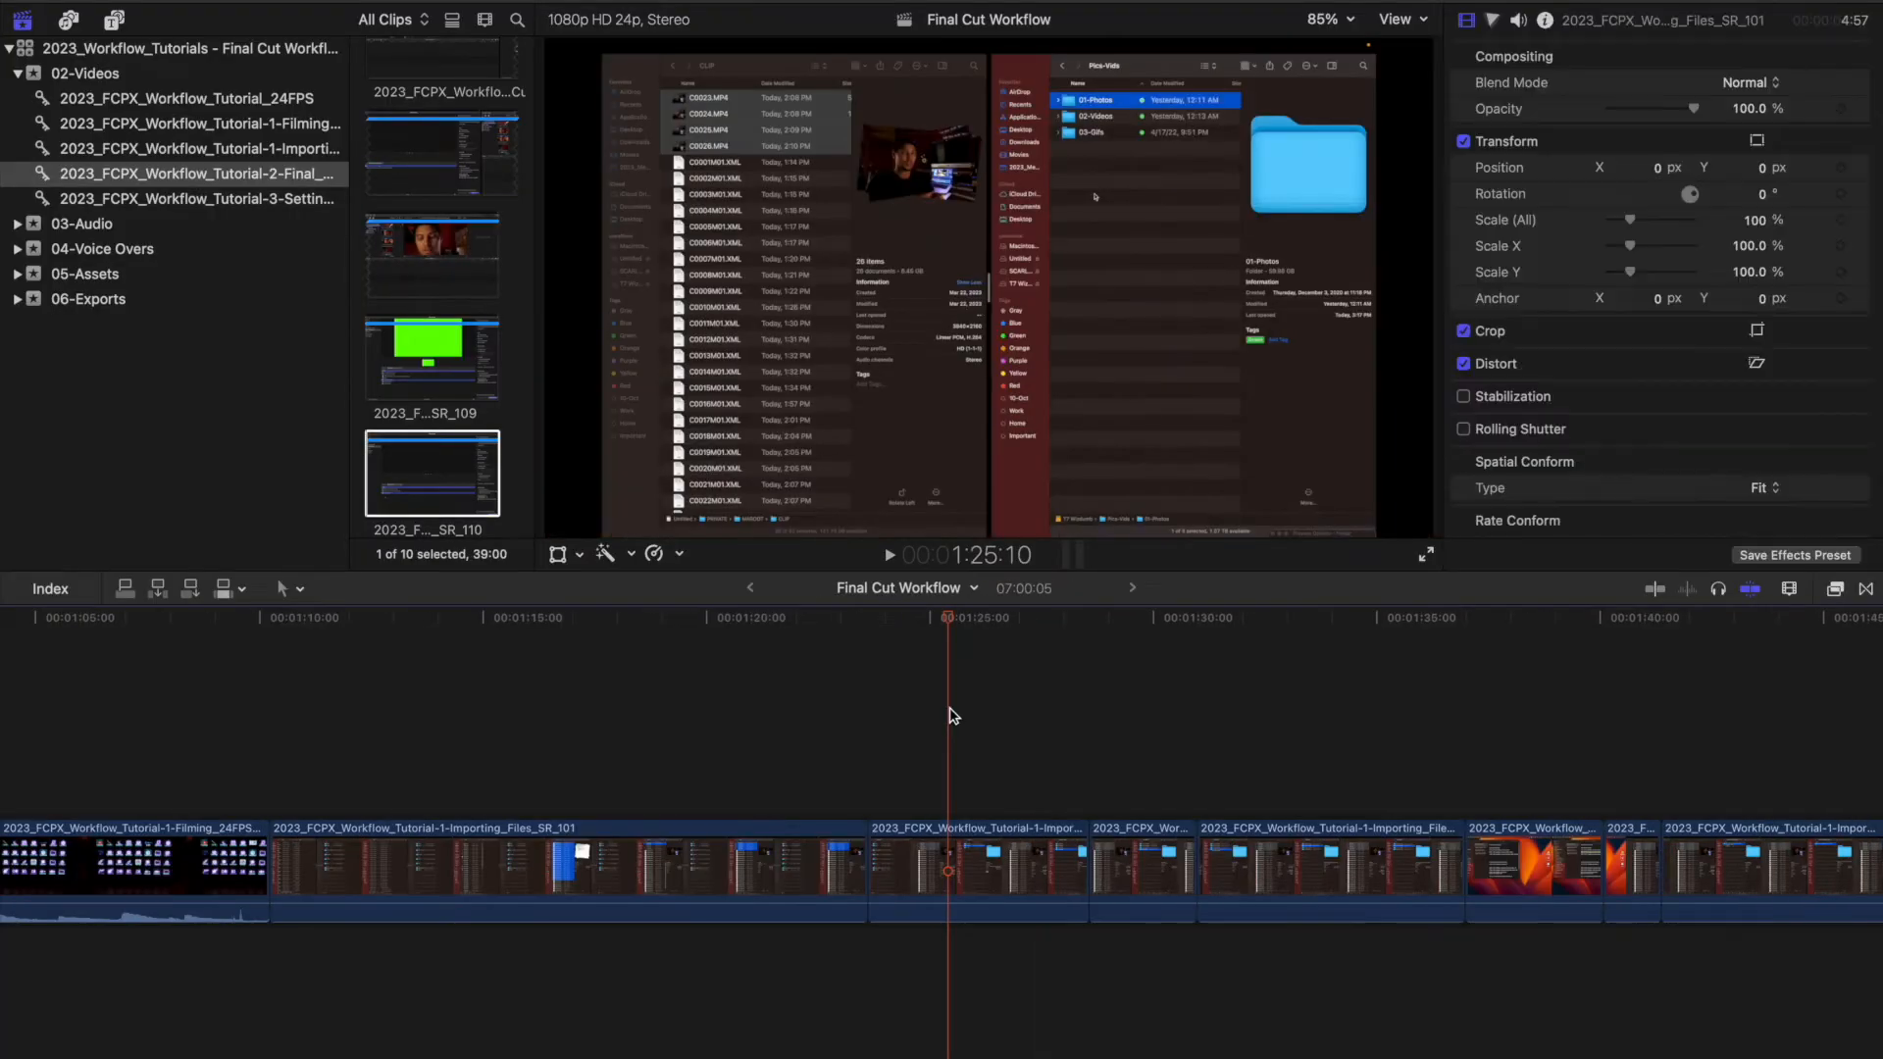
left_click_drag(873, 706, 1853, 936)
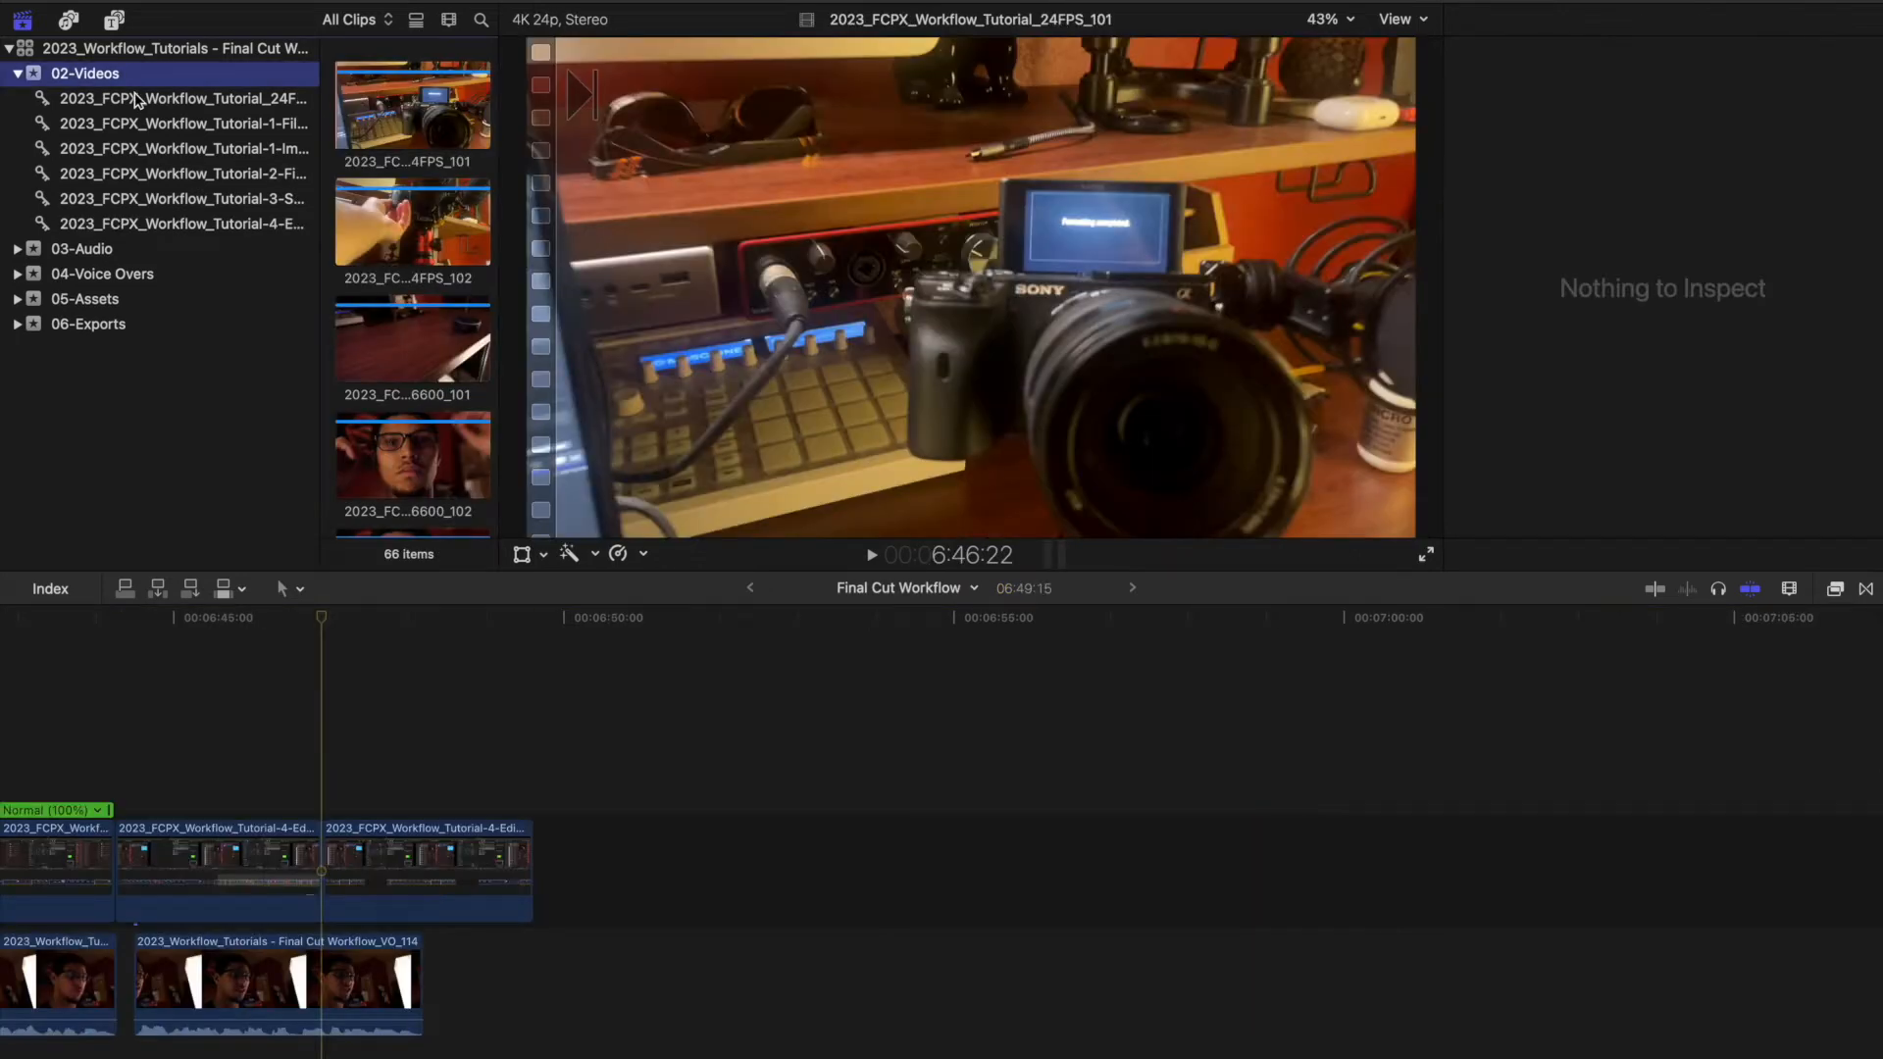
Review the keyword collections of the 02-Videos event one after another, from the 24FPS footage to the Tutorial-4-Editing recordings
left_click(136, 98)
left_click(138, 123)
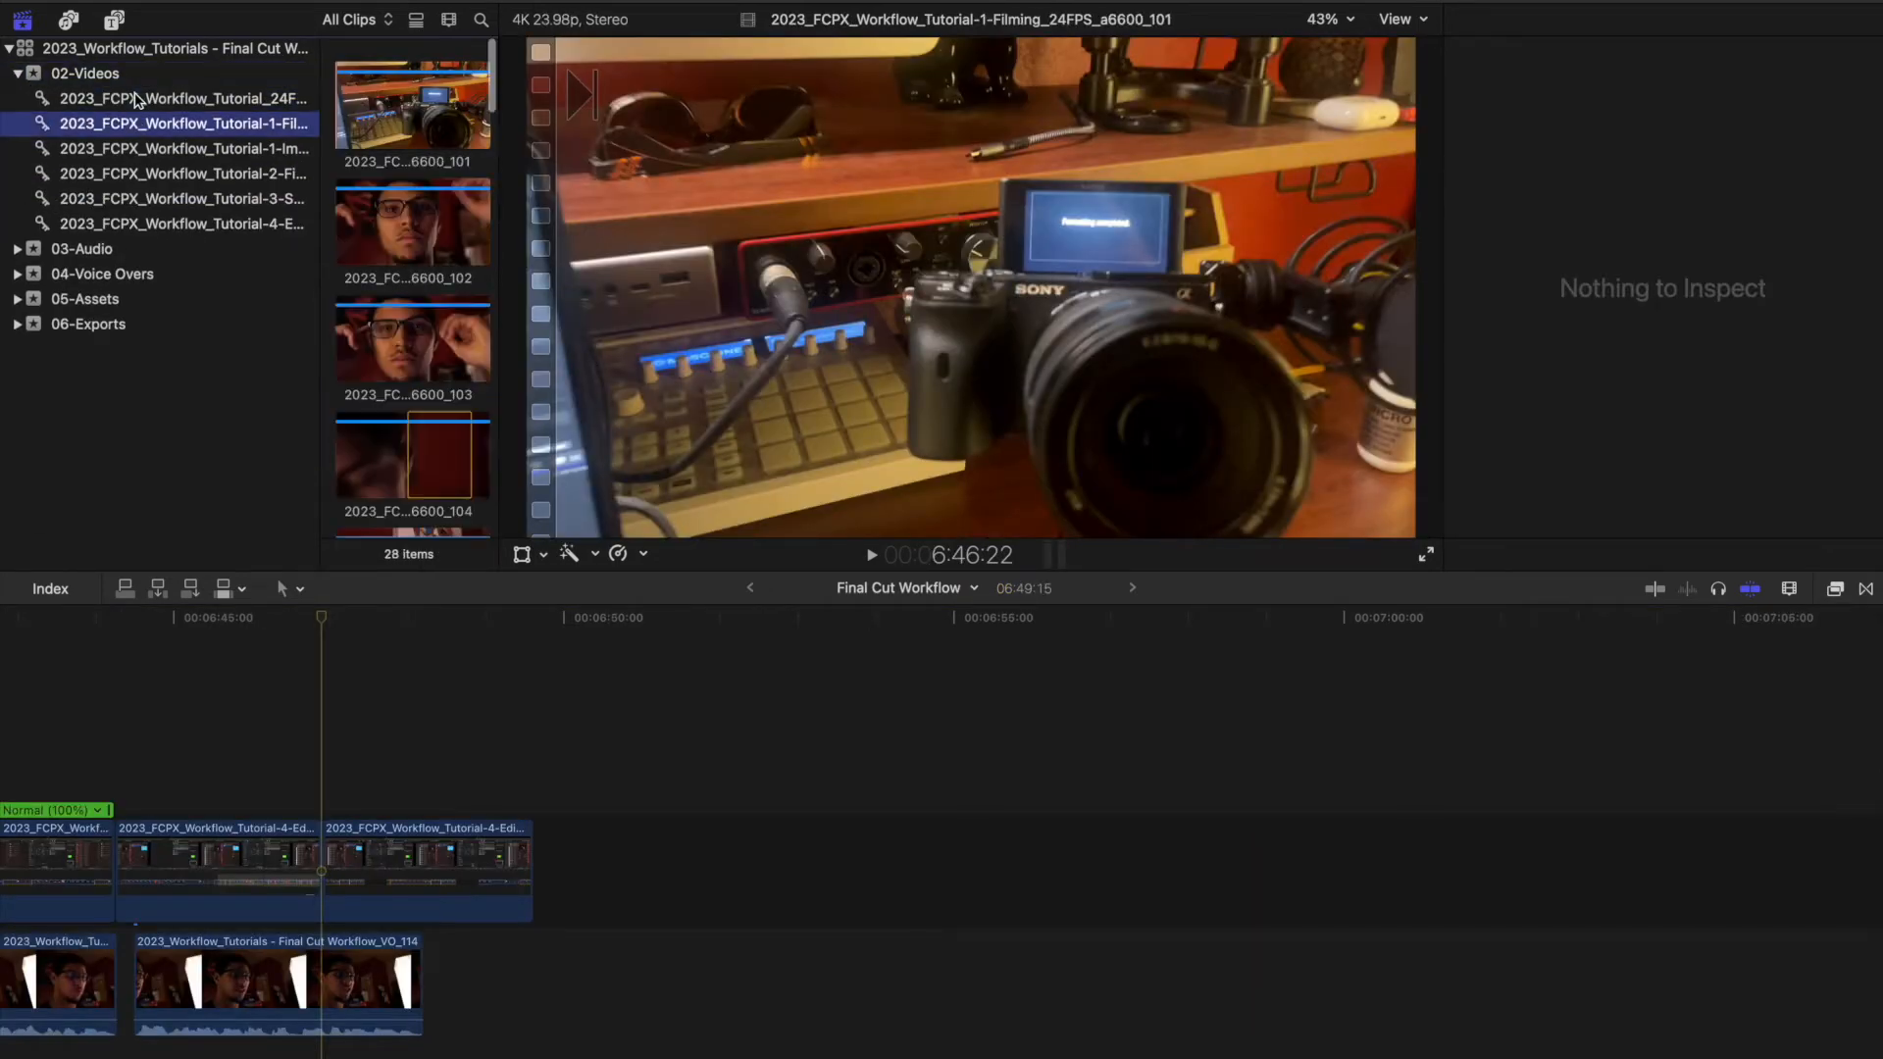
key("Down")
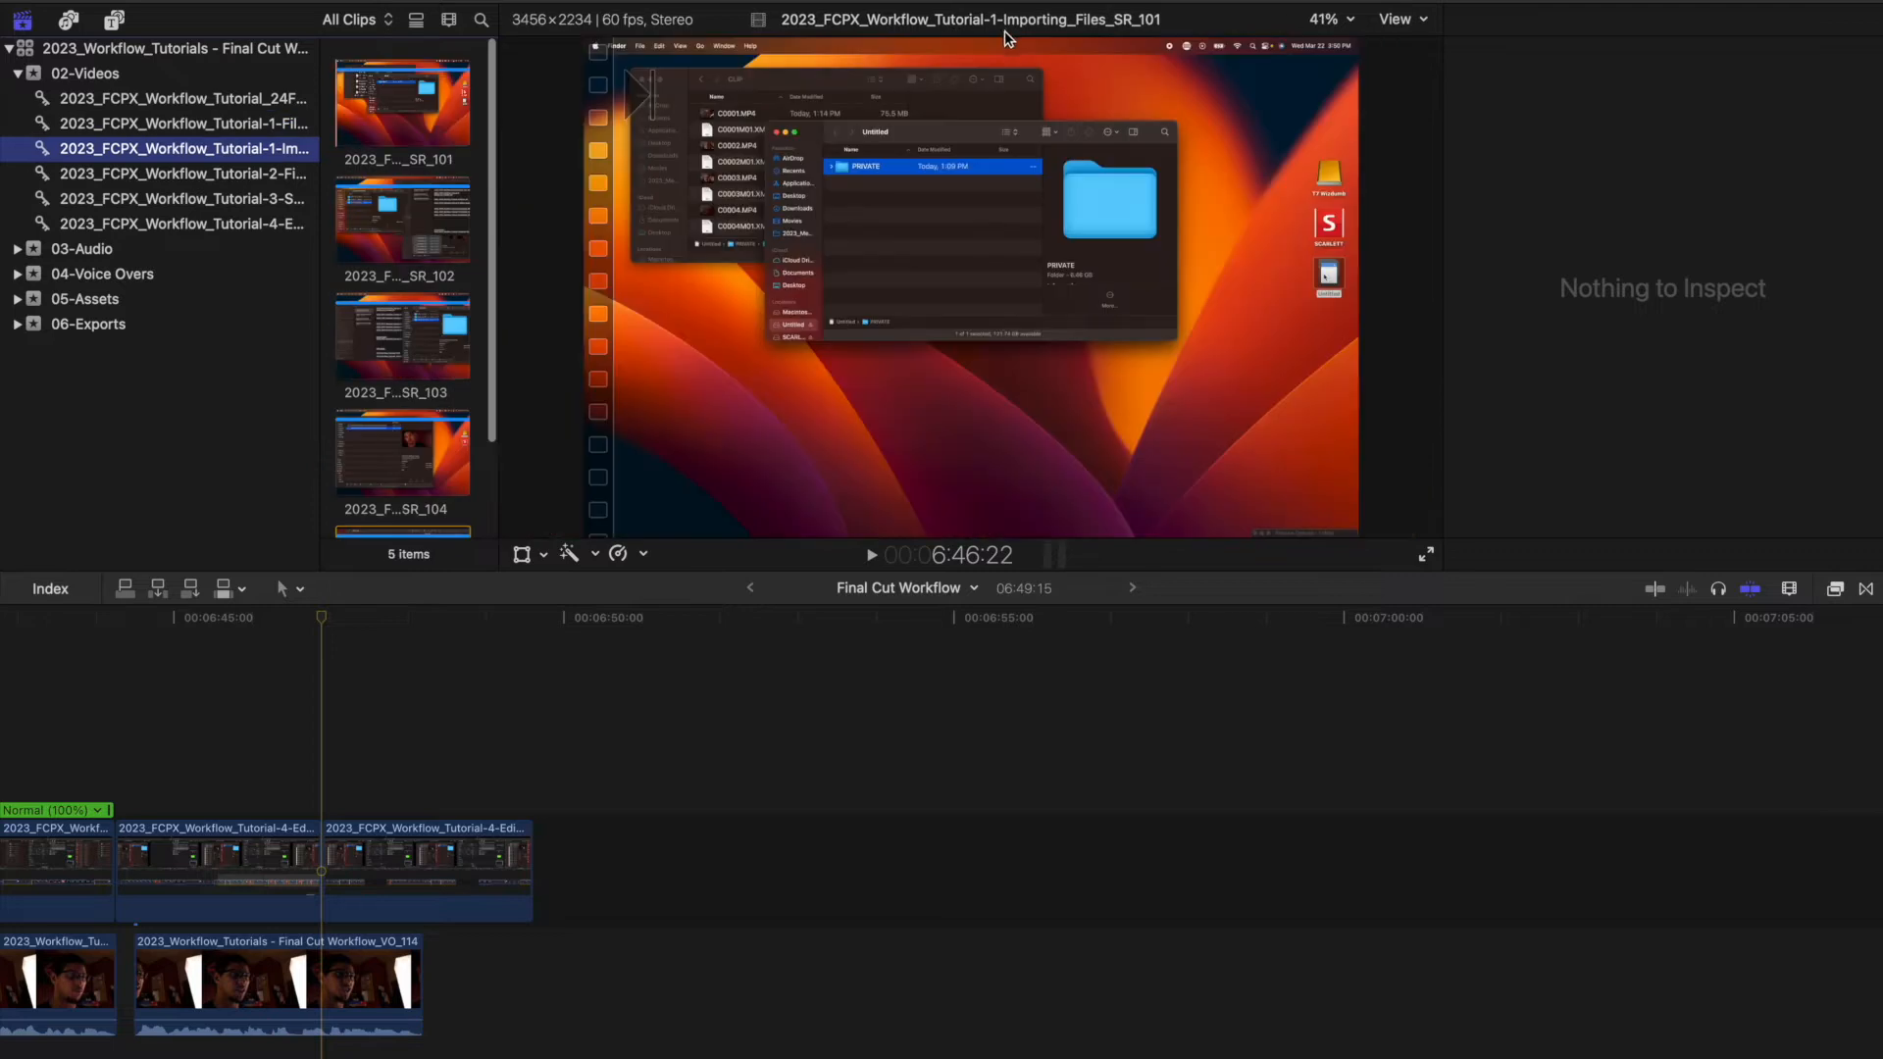
key("Down")
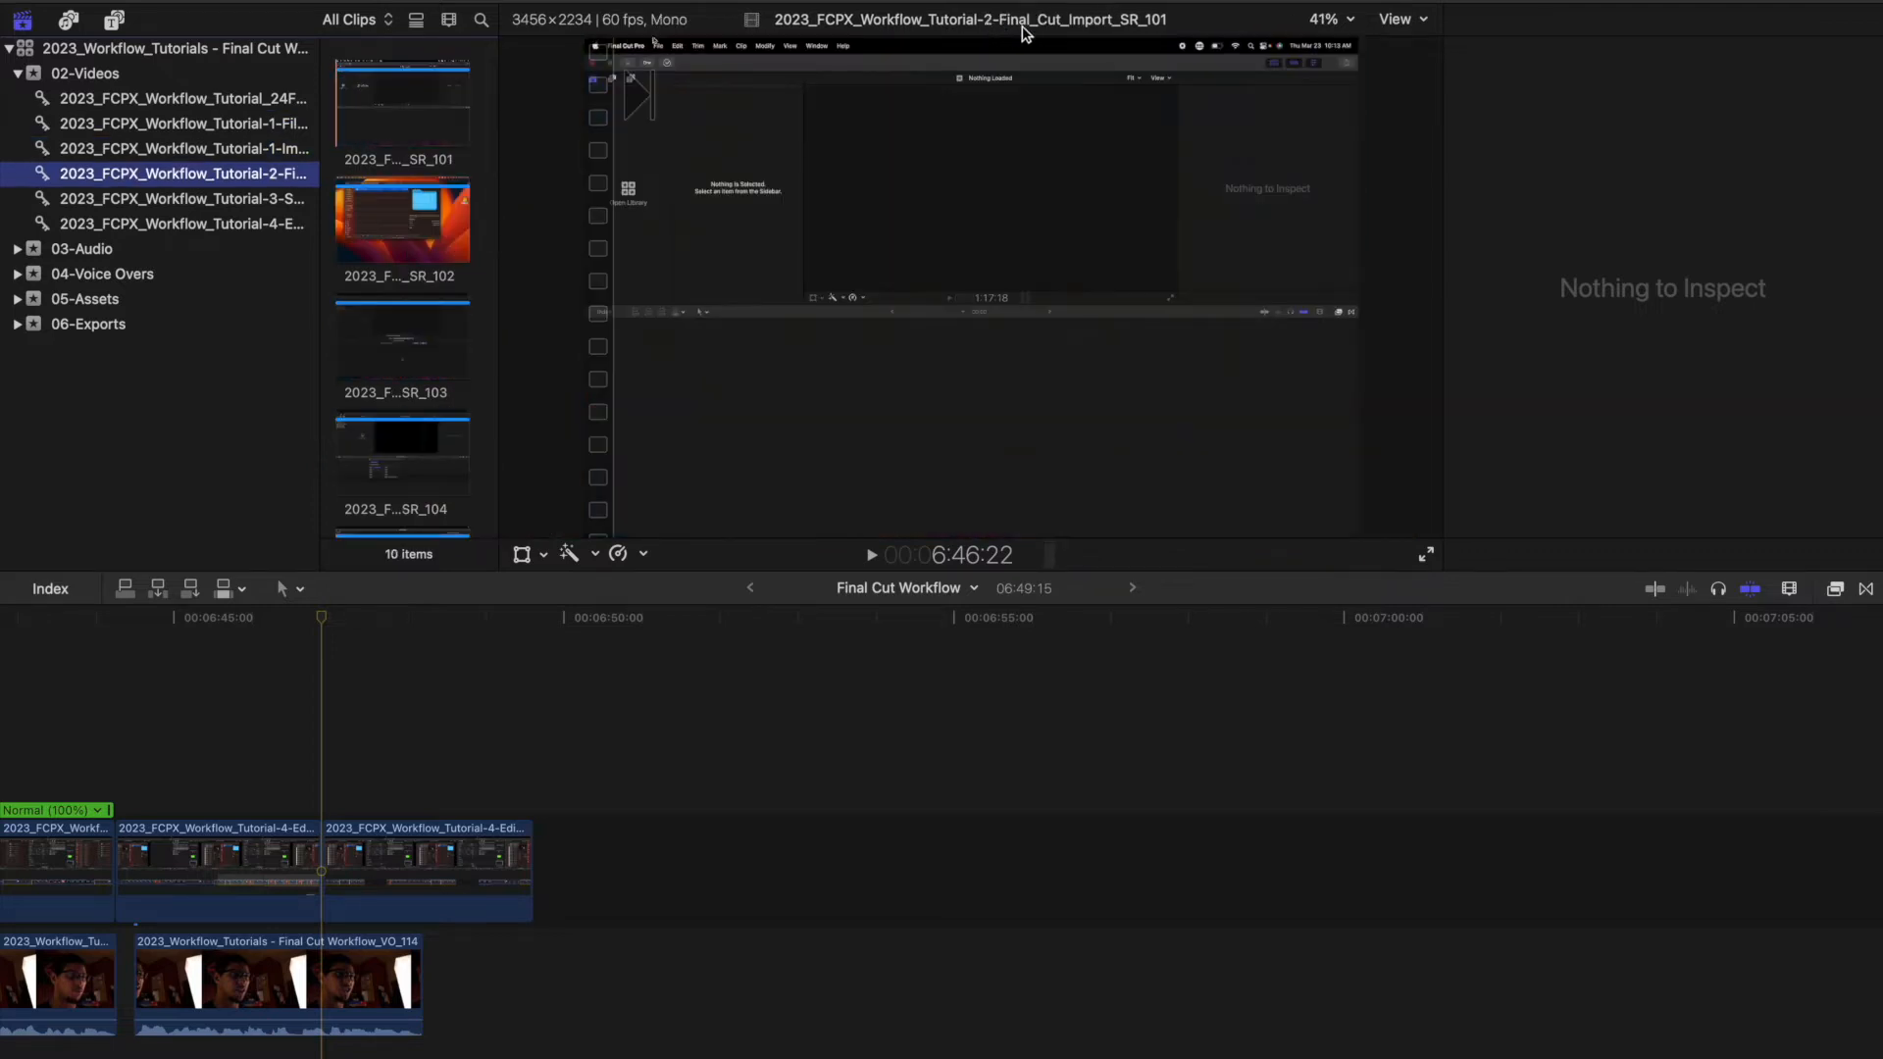
key("Down")
key("Down")
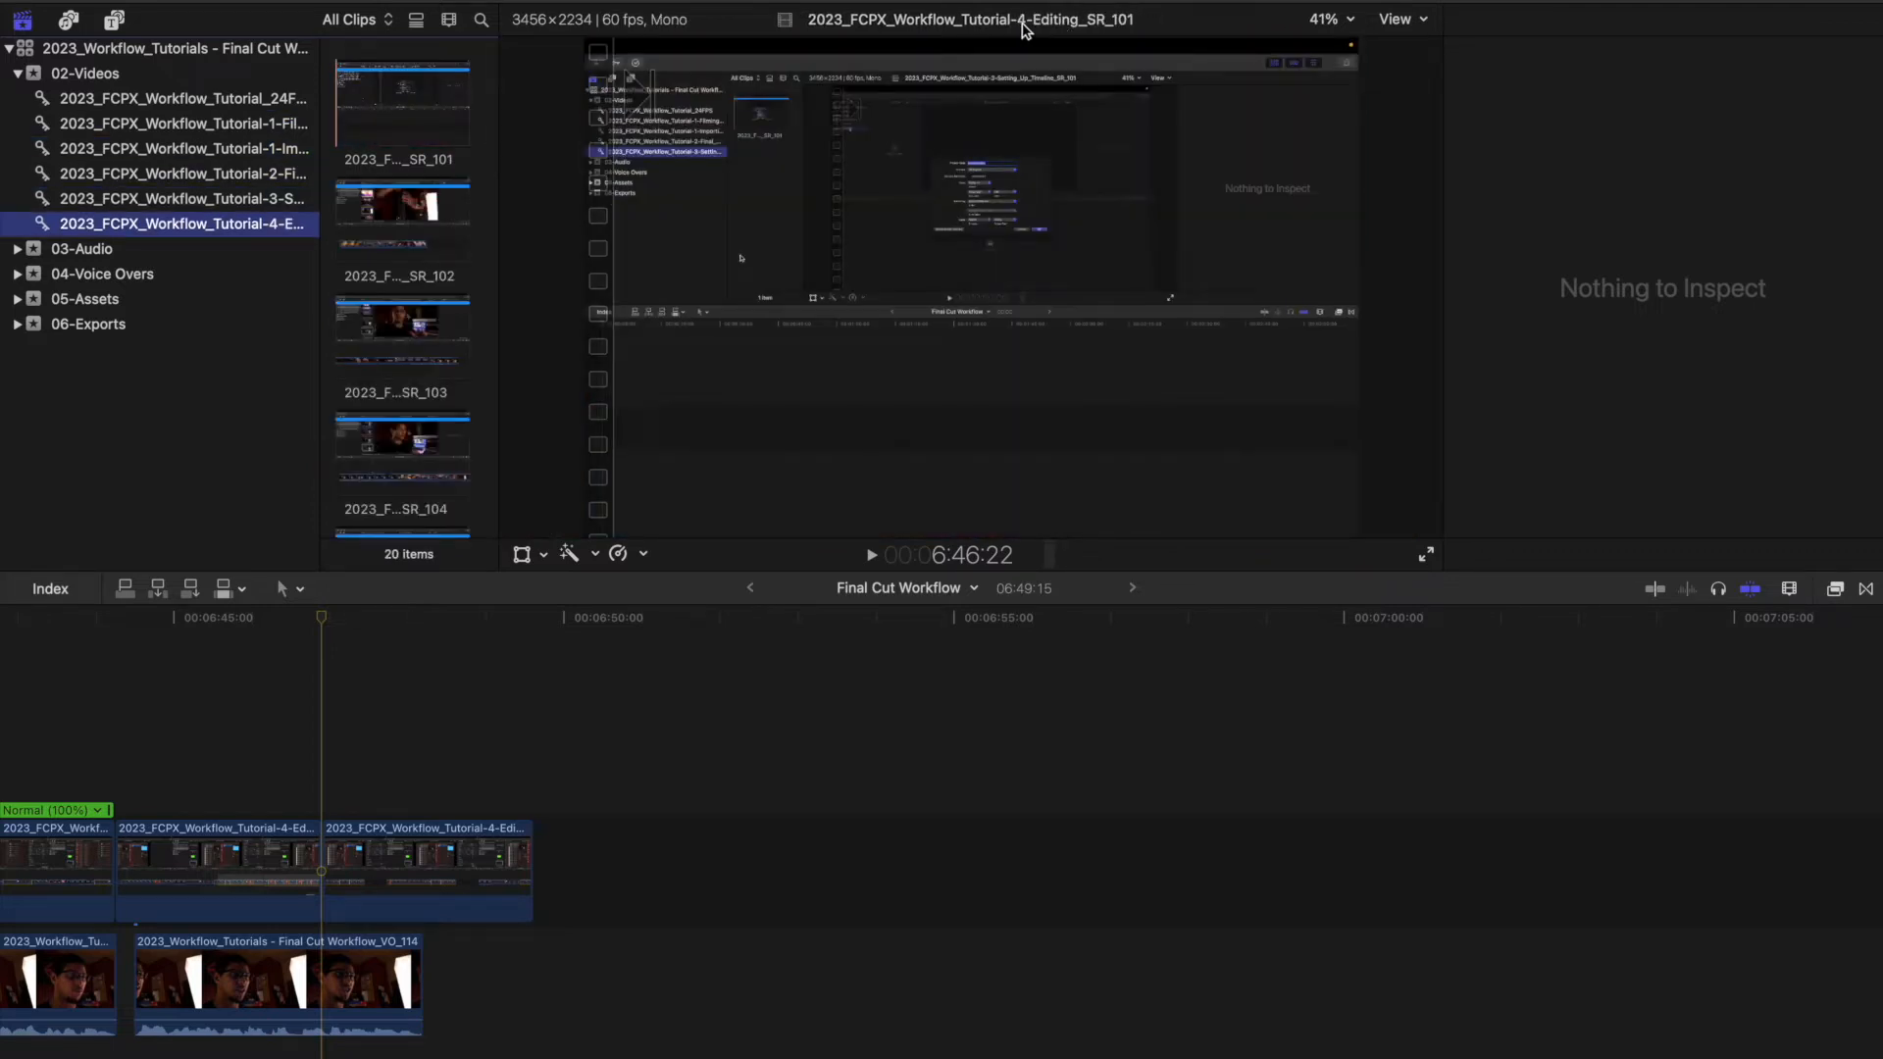
Start a media import into the 02-Videos event and open the 2023_SR folder under 04-Computer Screen Recordings on the T7 Wizdumb drive
left_click(98, 74)
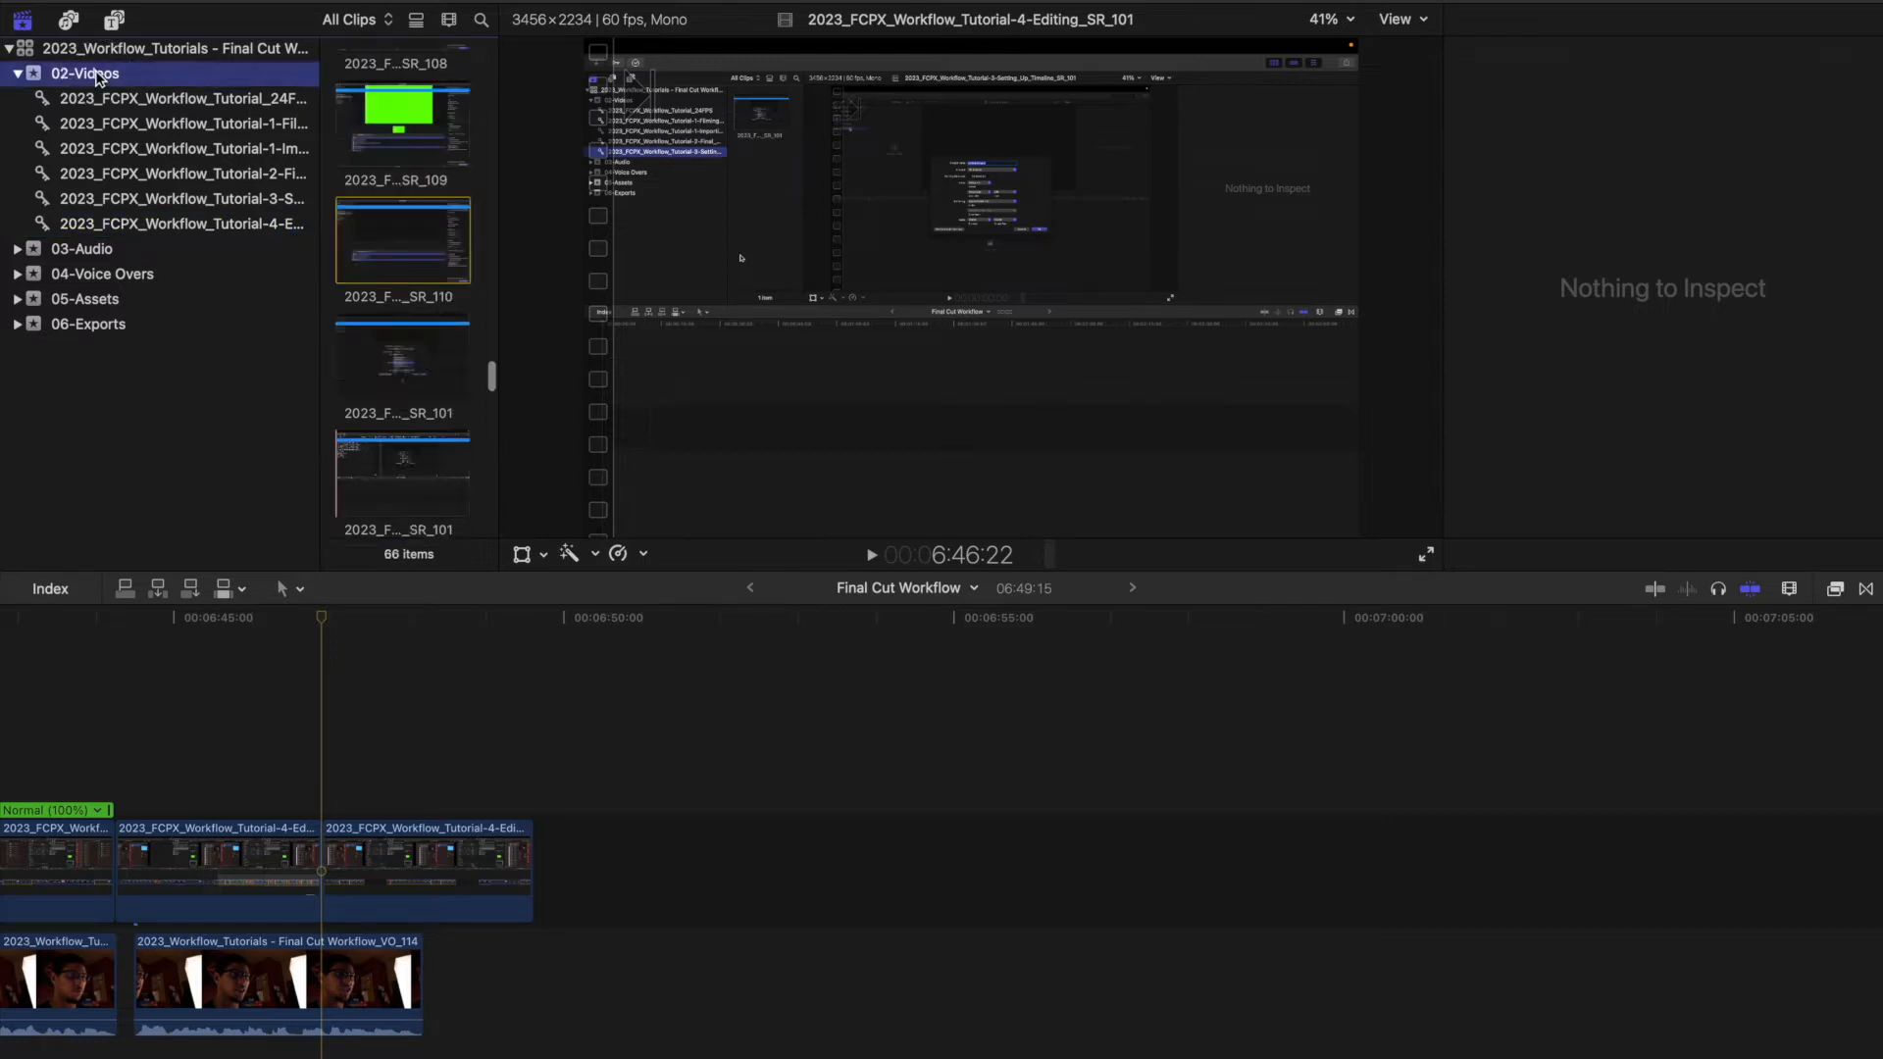
key("super+i")
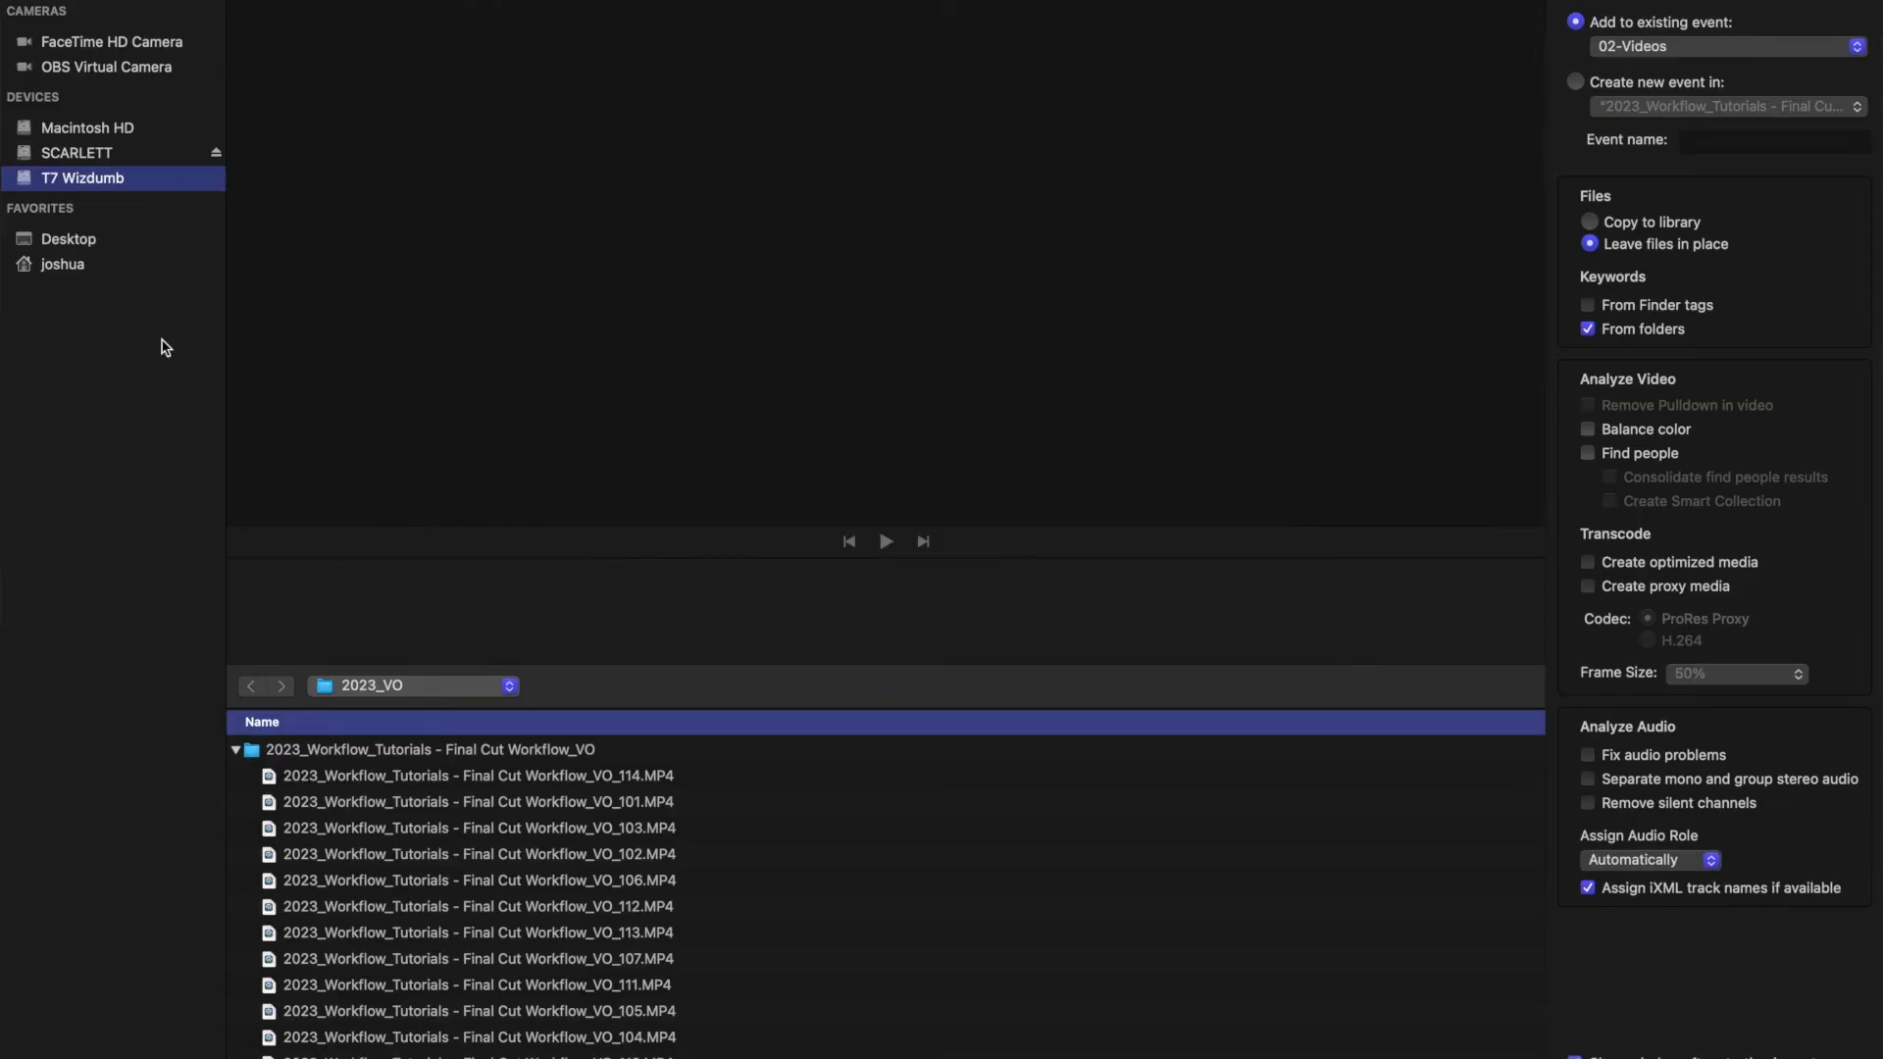
double_click(386, 730)
double_click(386, 730)
scroll(367, 863, "down", 2)
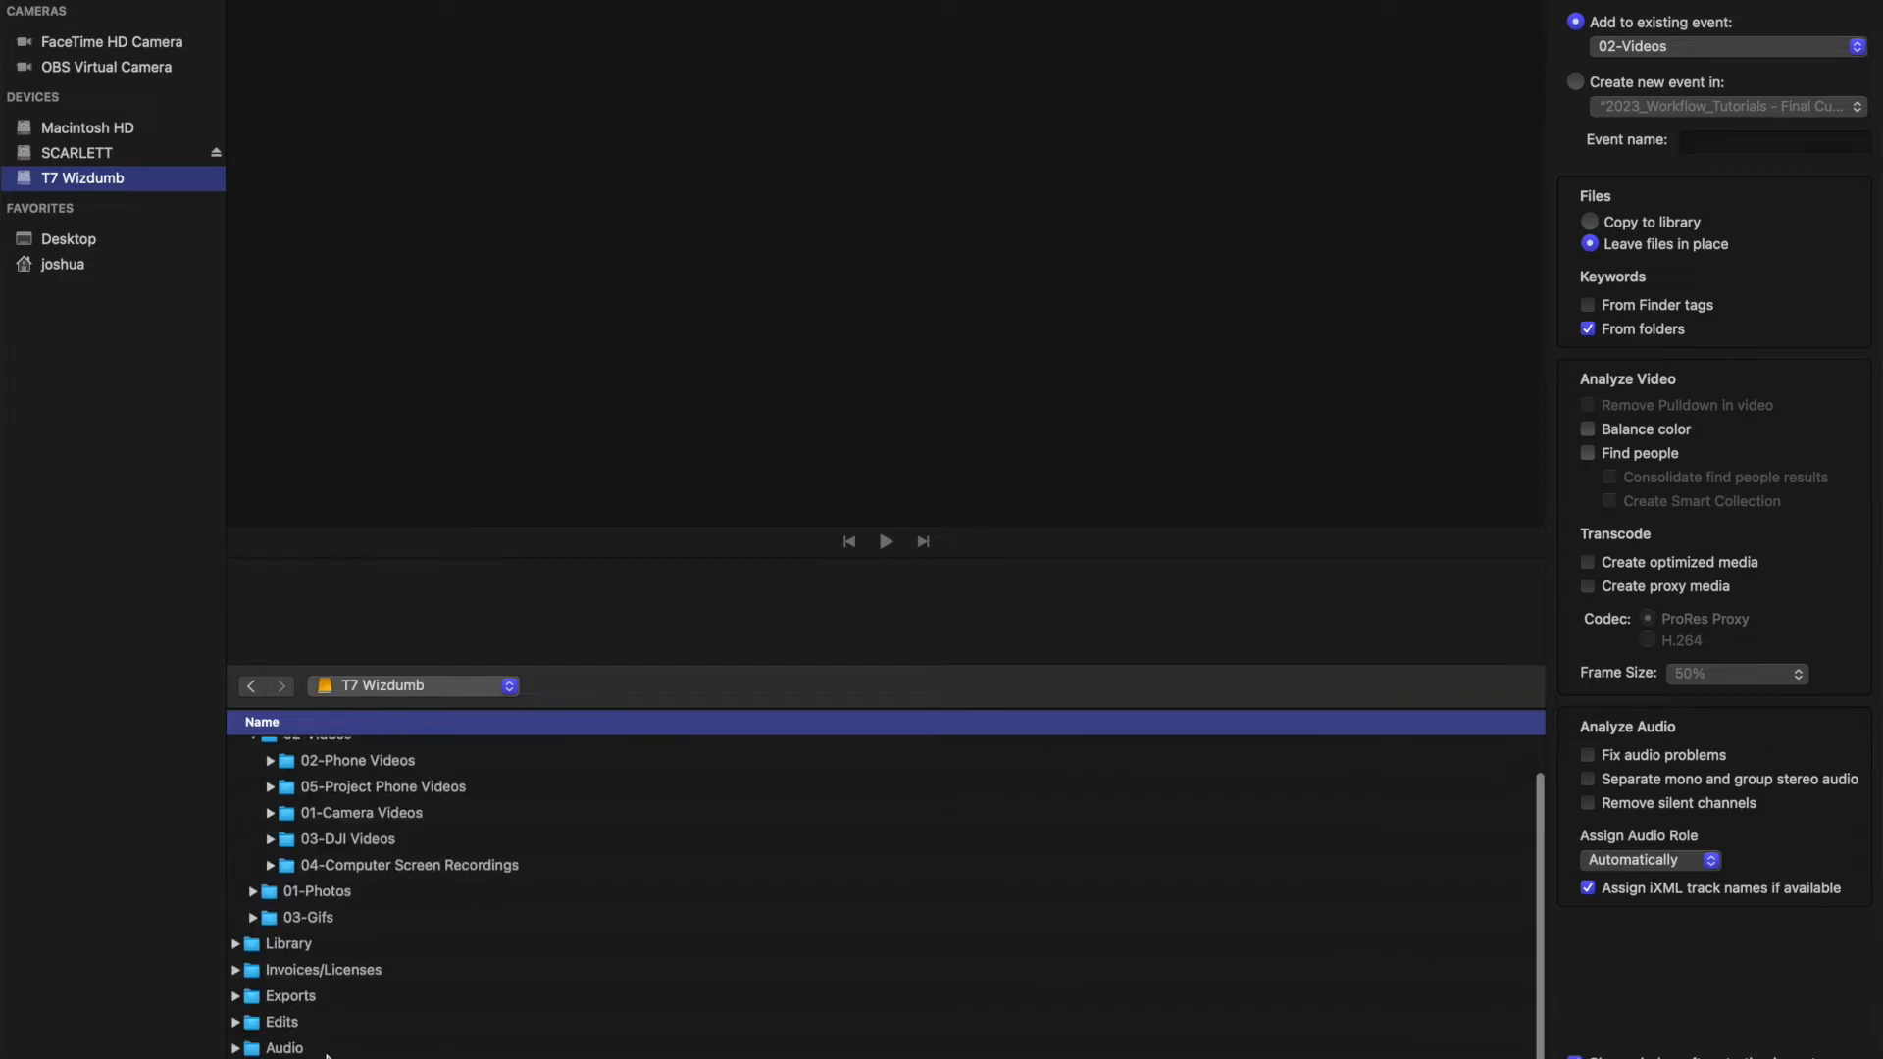
double_click(356, 867)
key("Up")
key("super+Down")
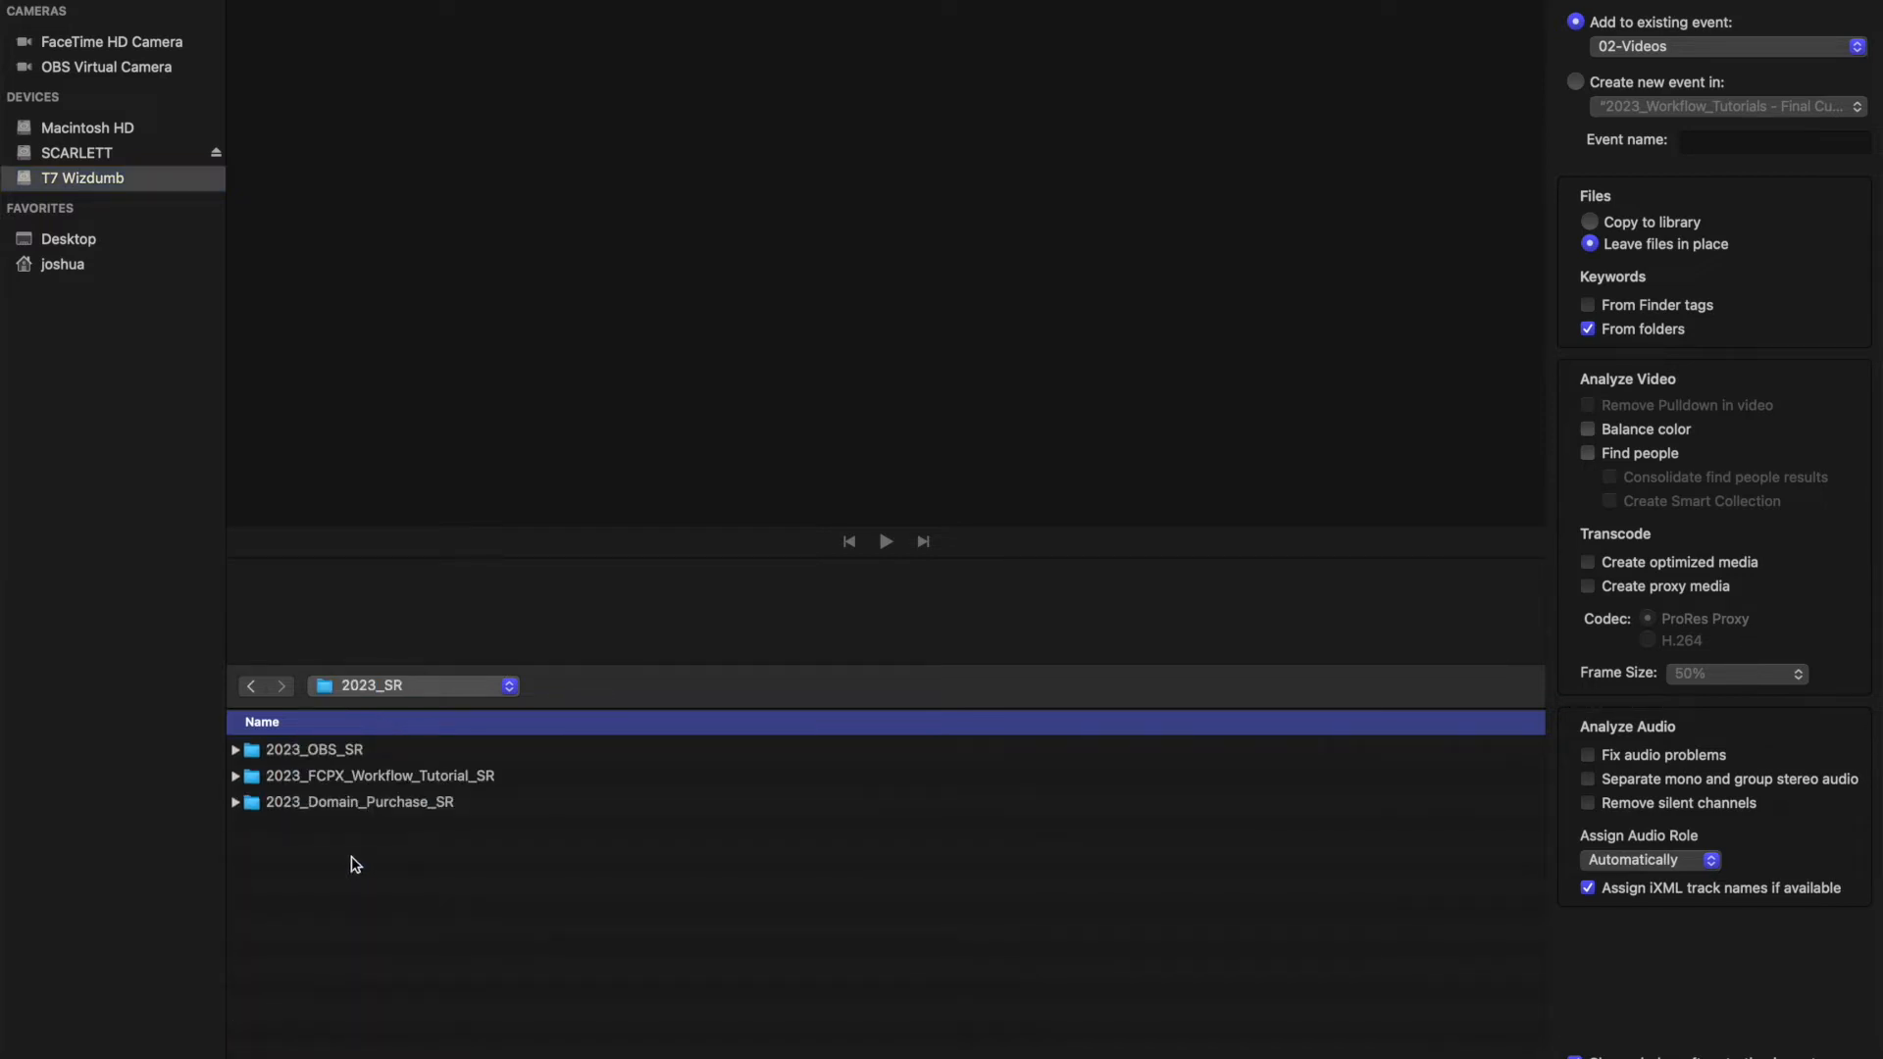
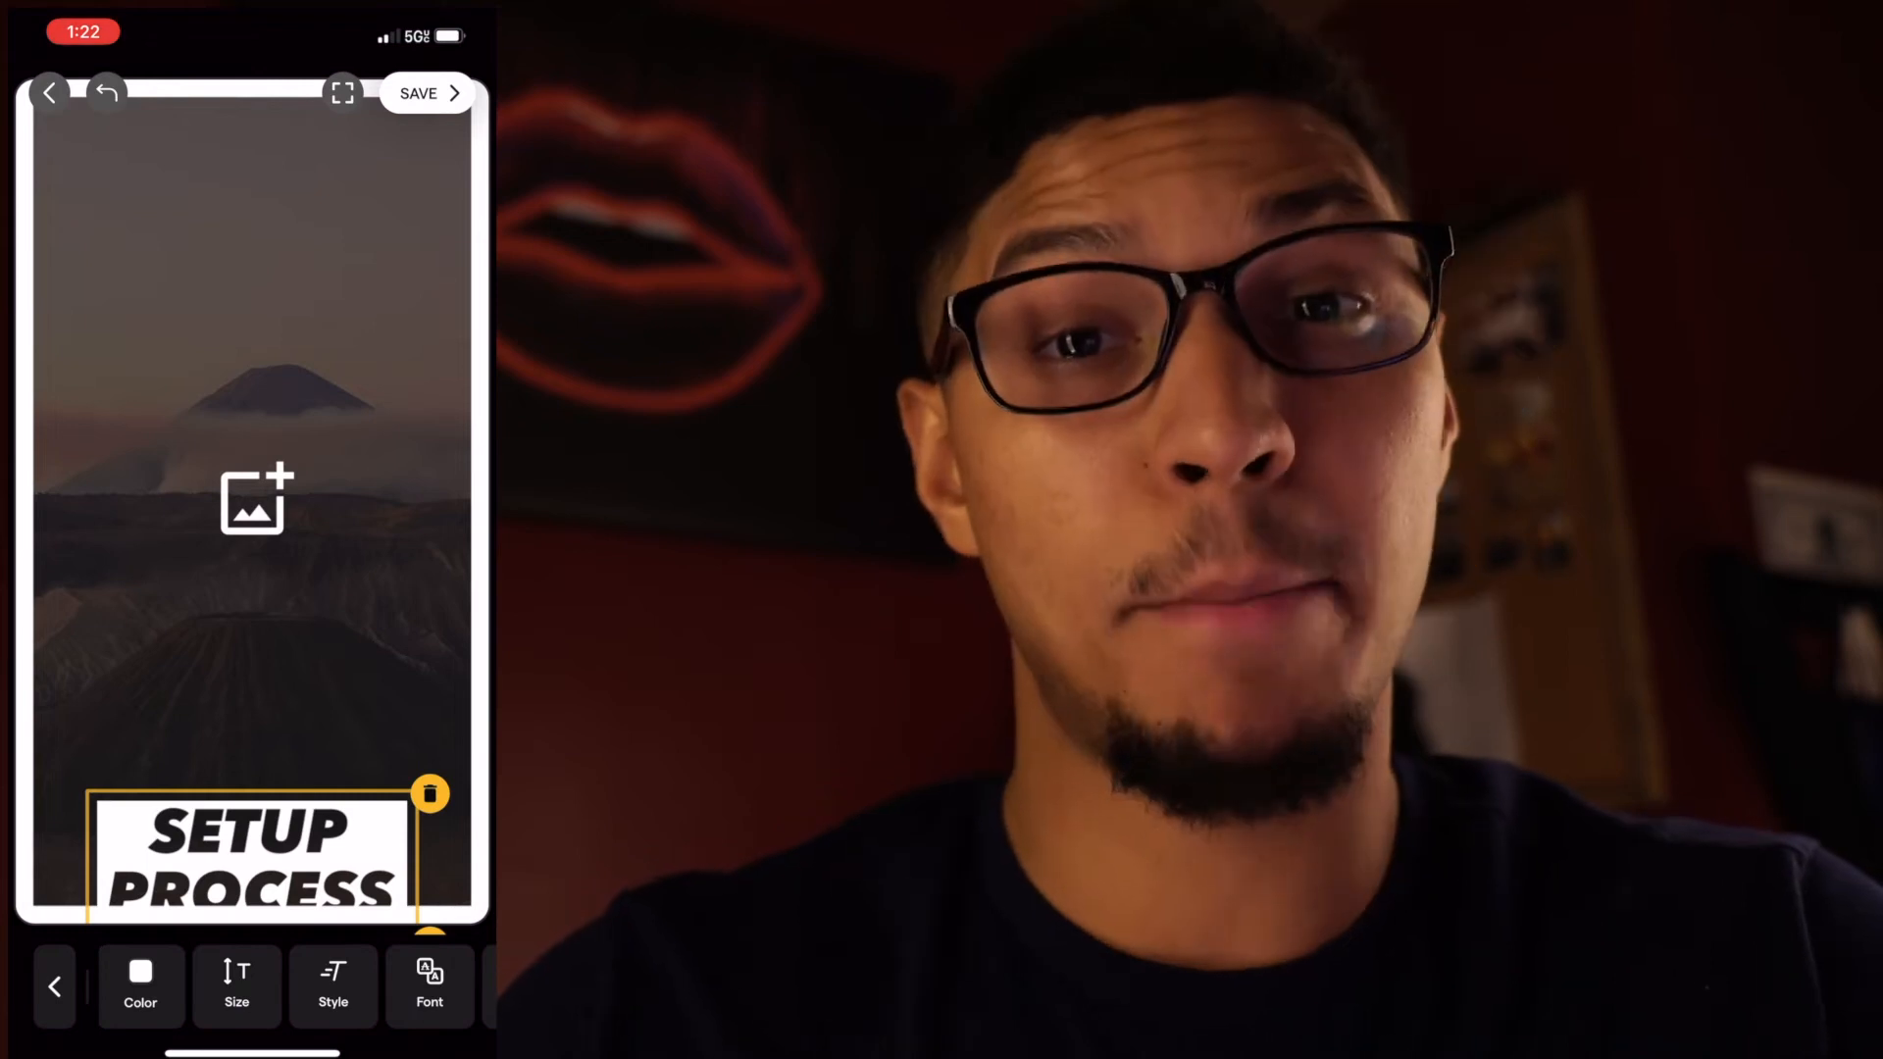
In the phone's story editor, centre the vertical SETUP PROCESS text and replace the mountain background with the green still image
left_click_drag(250, 853, 250, 502)
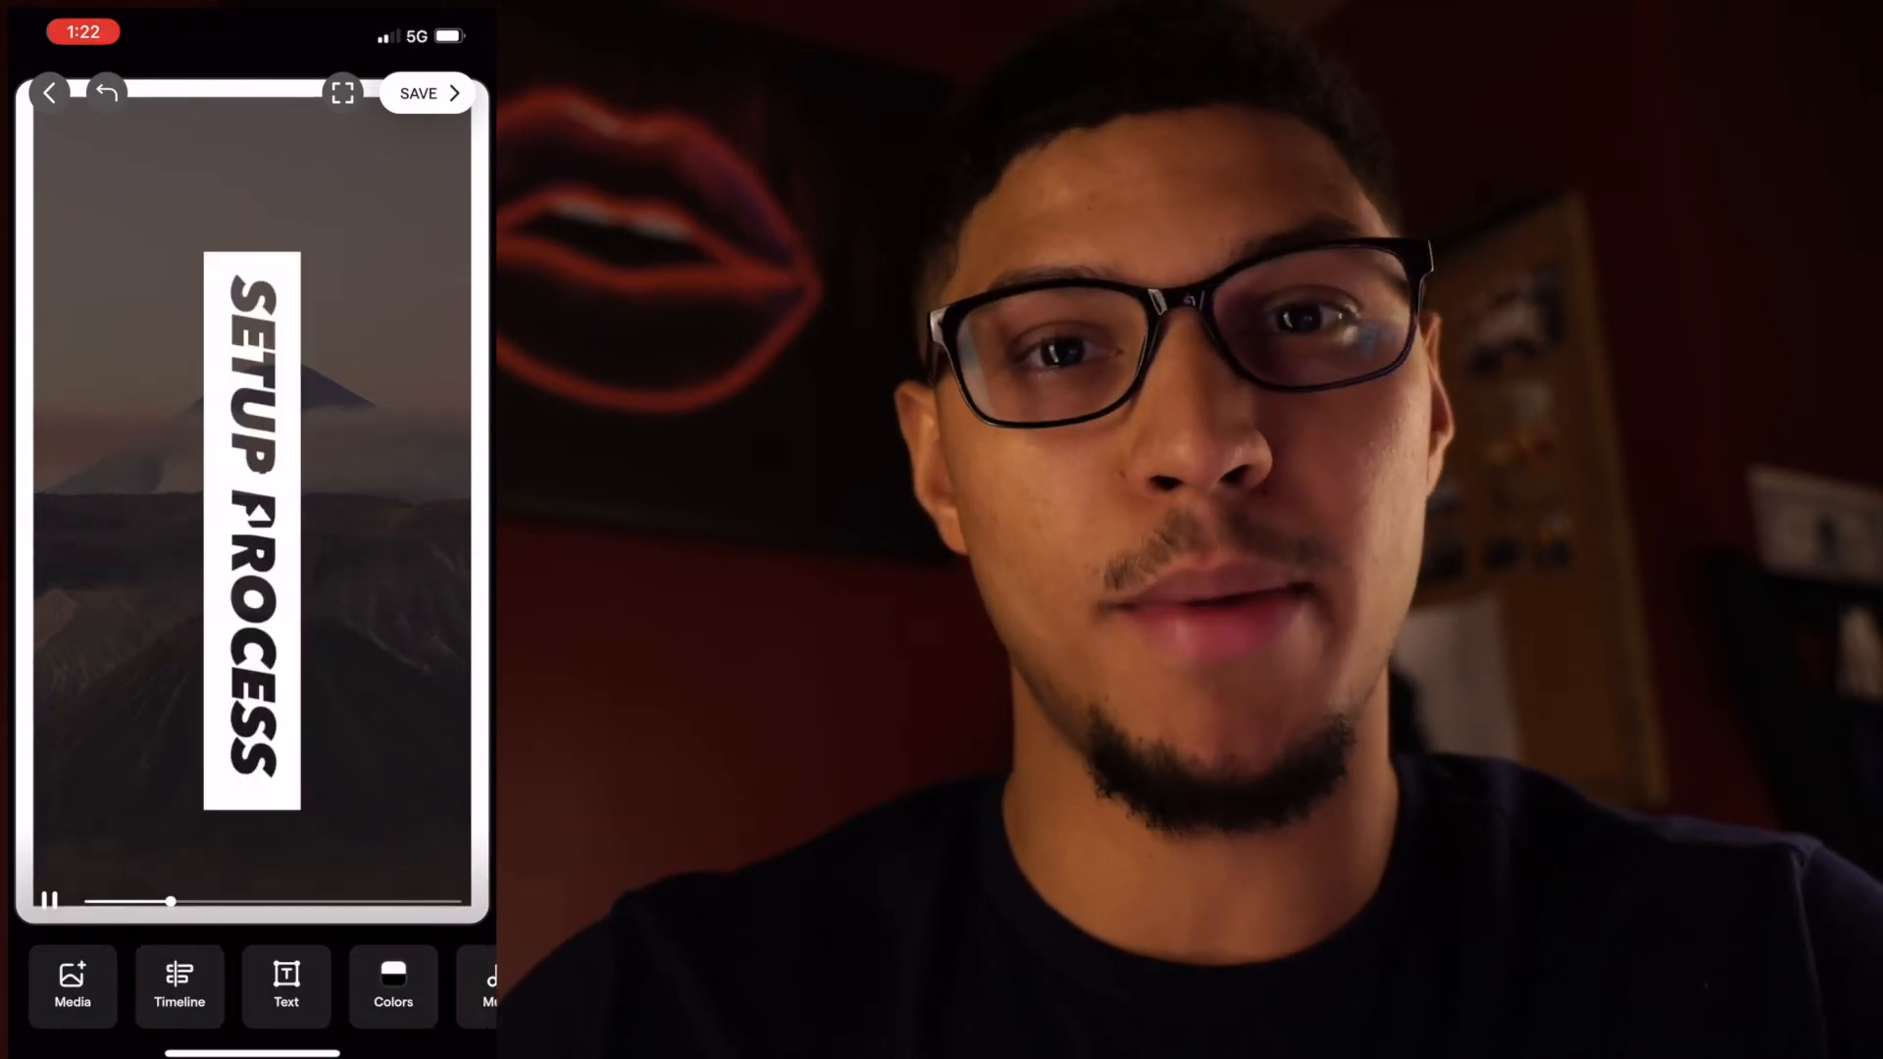
left_click(72, 1000)
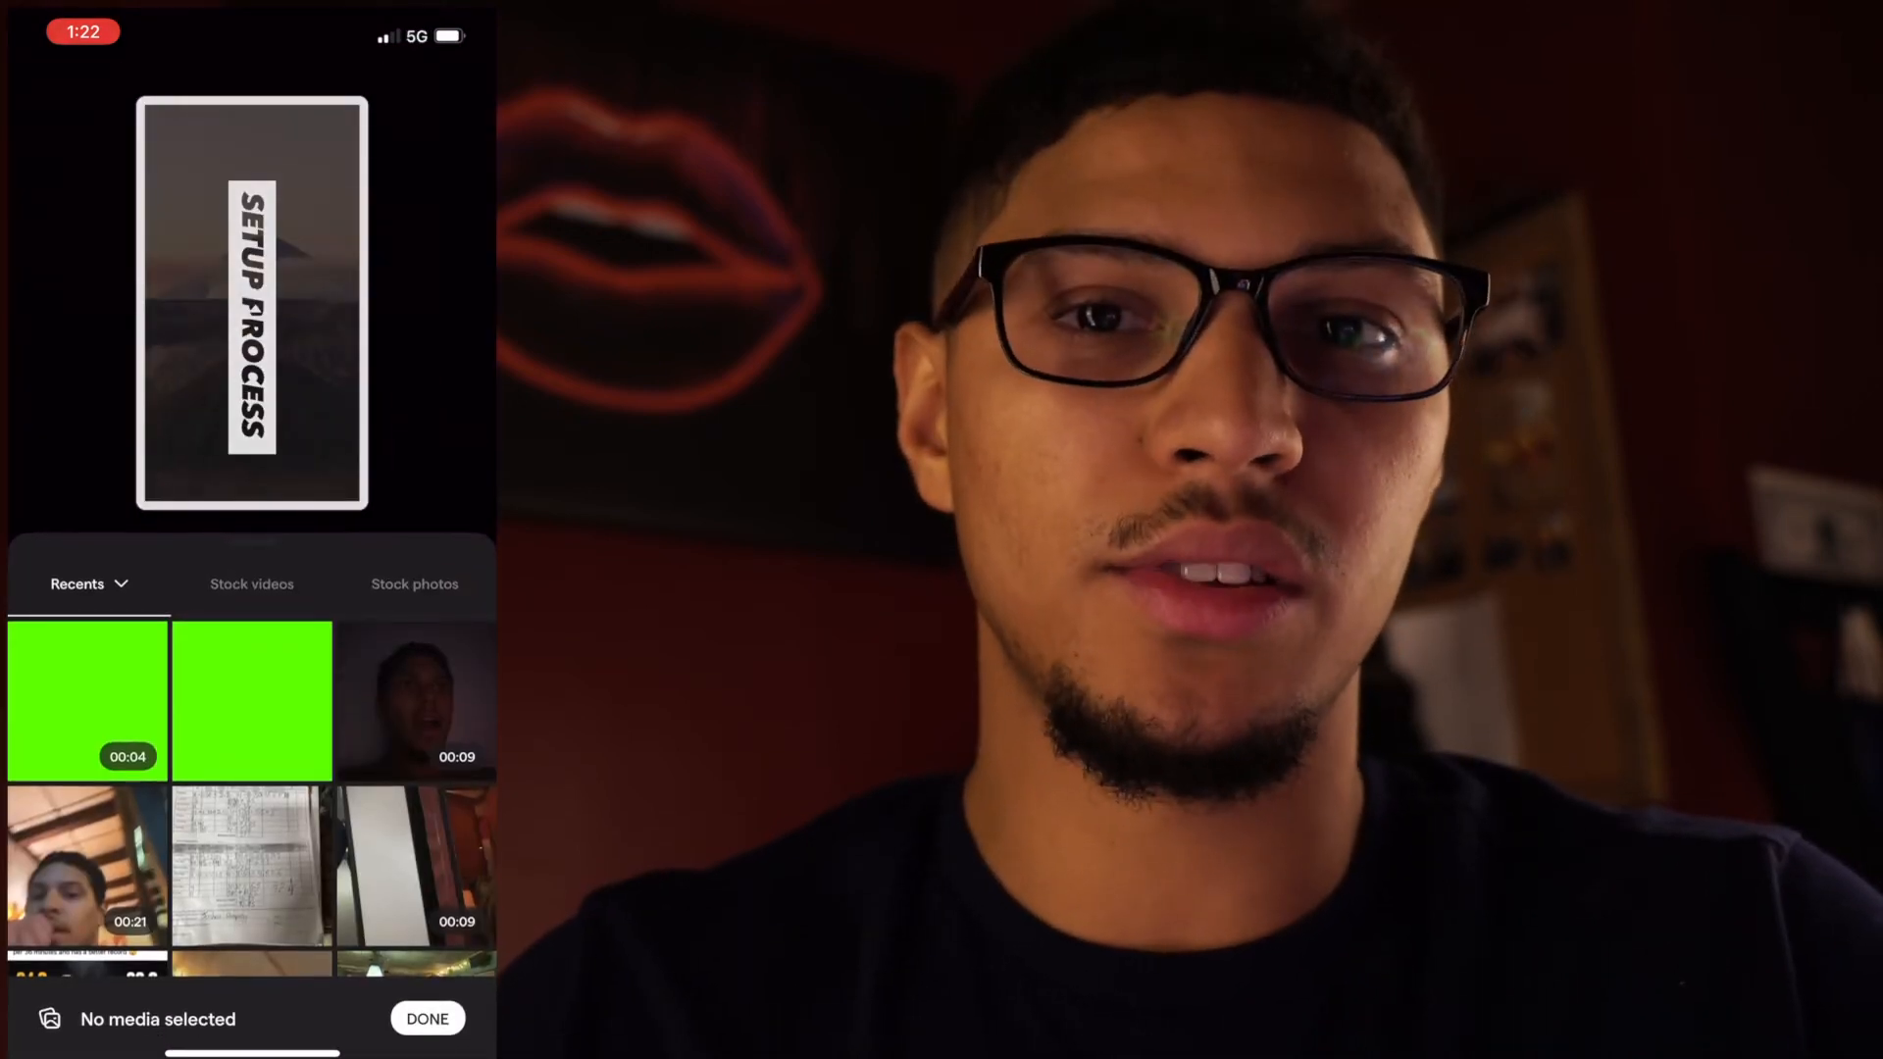
left_click(252, 701)
left_click(428, 1019)
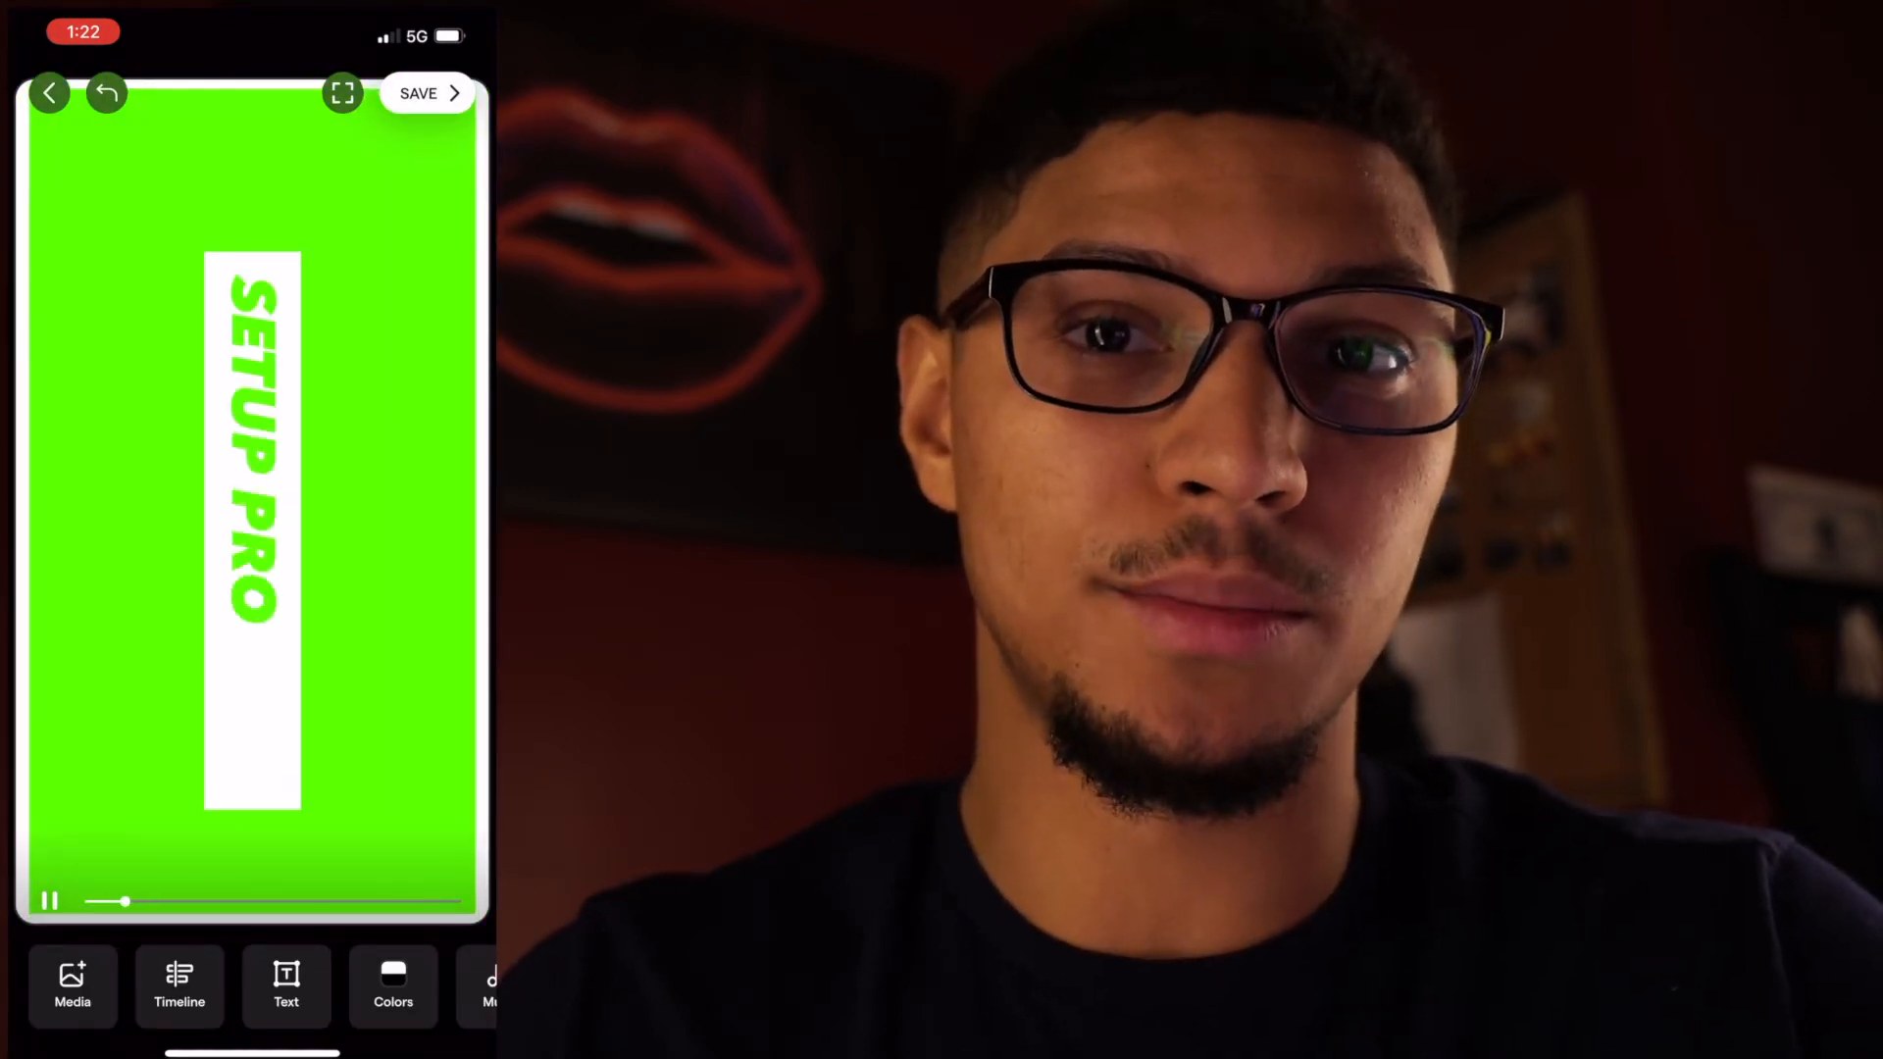
Save the green-screen SETUP PROCESS title video and finish its export
left_click(428, 93)
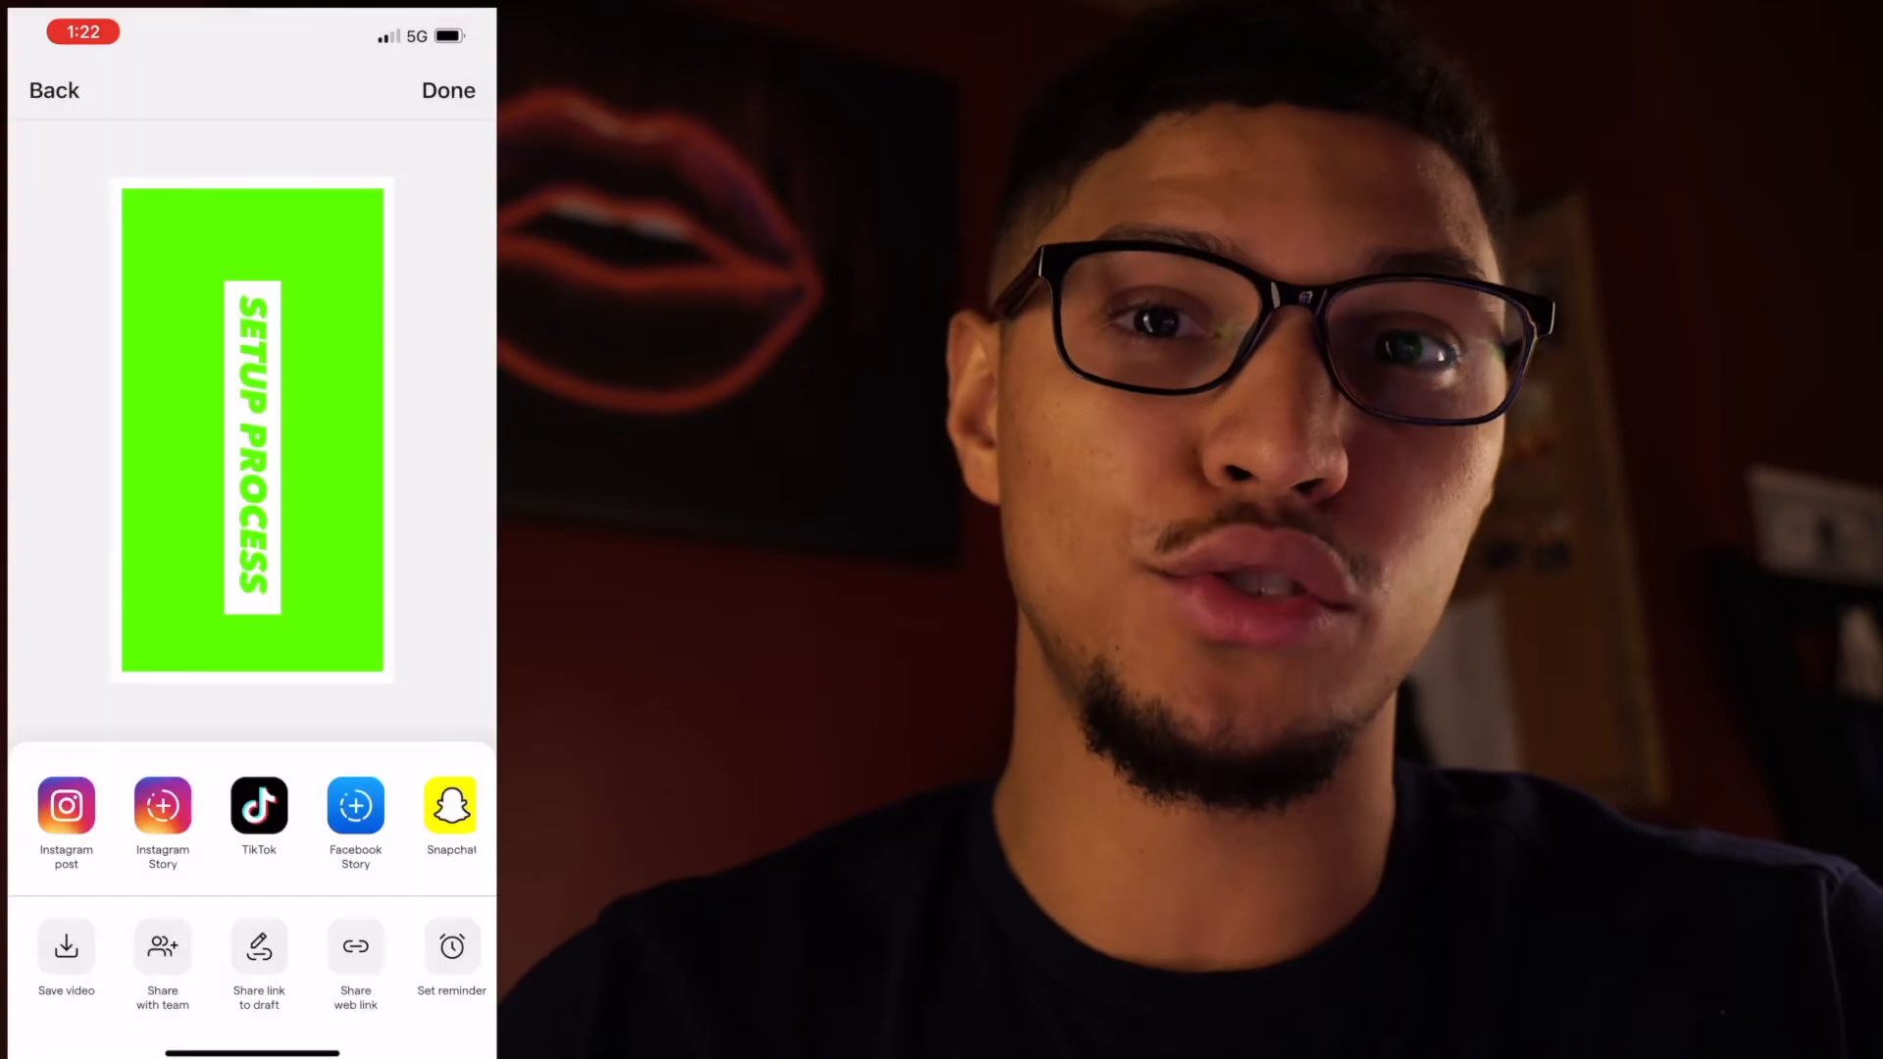
left_click(448, 90)
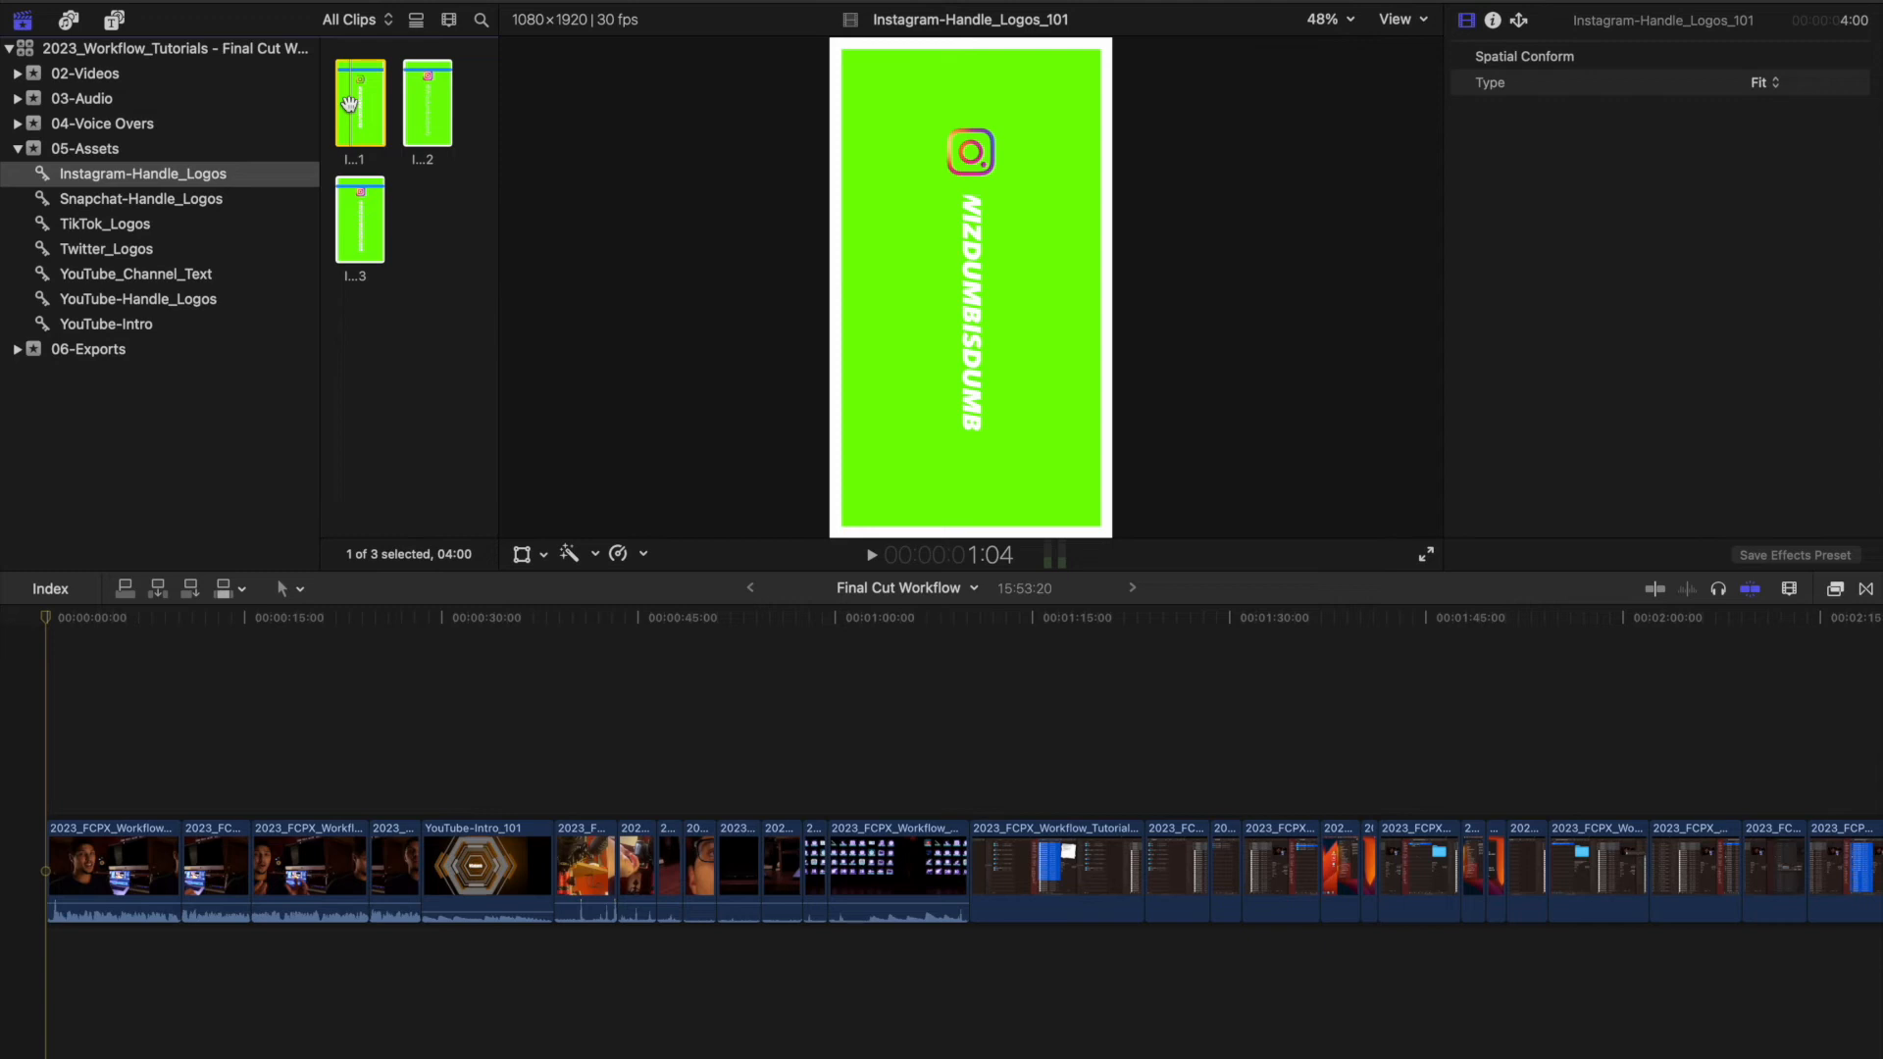
In Final Cut Pro, connect the Instagram-Handle_Logos_101 clip above the opening footage near the timeline's start and play to its handle text
left_click_drag(363, 94, 80, 739)
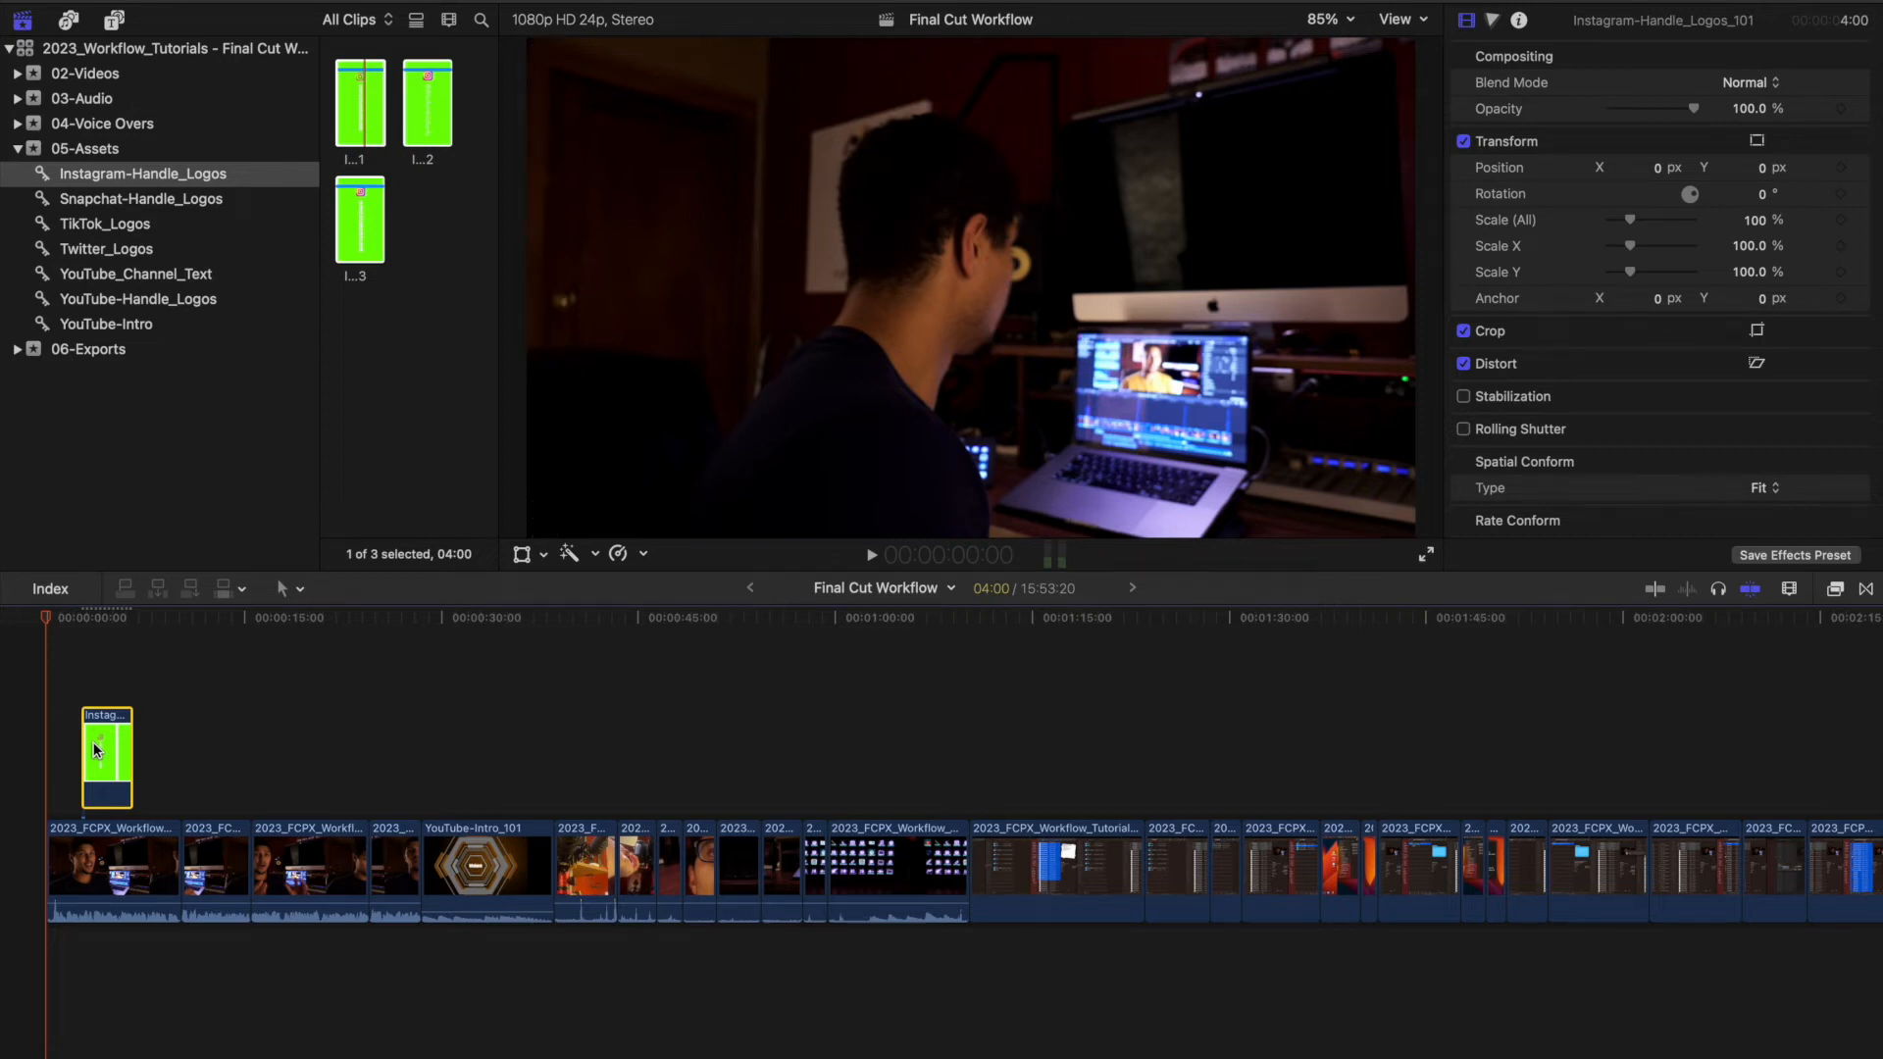
key("space")
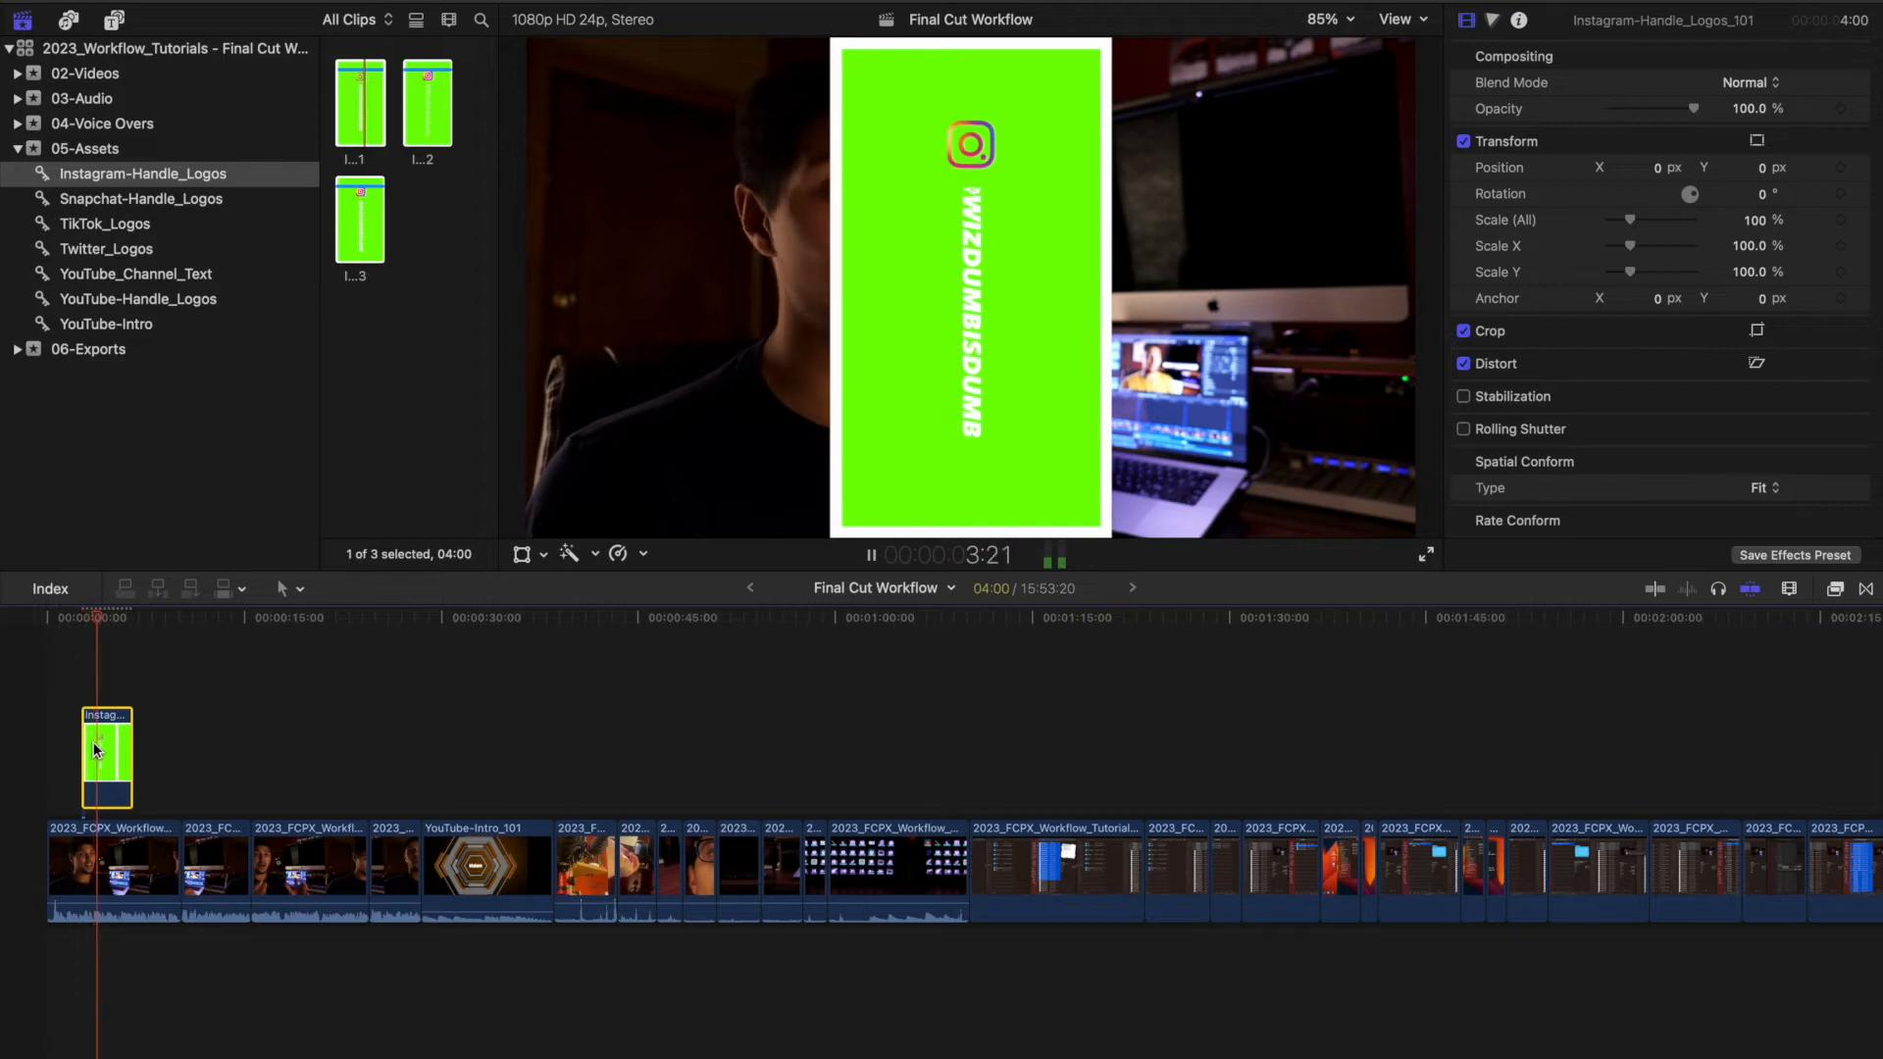
key("space")
Transform the Instagram logo clip with a rotation of 90° and a position of X -390.3 px and Y -150.2 px
key("shift+t")
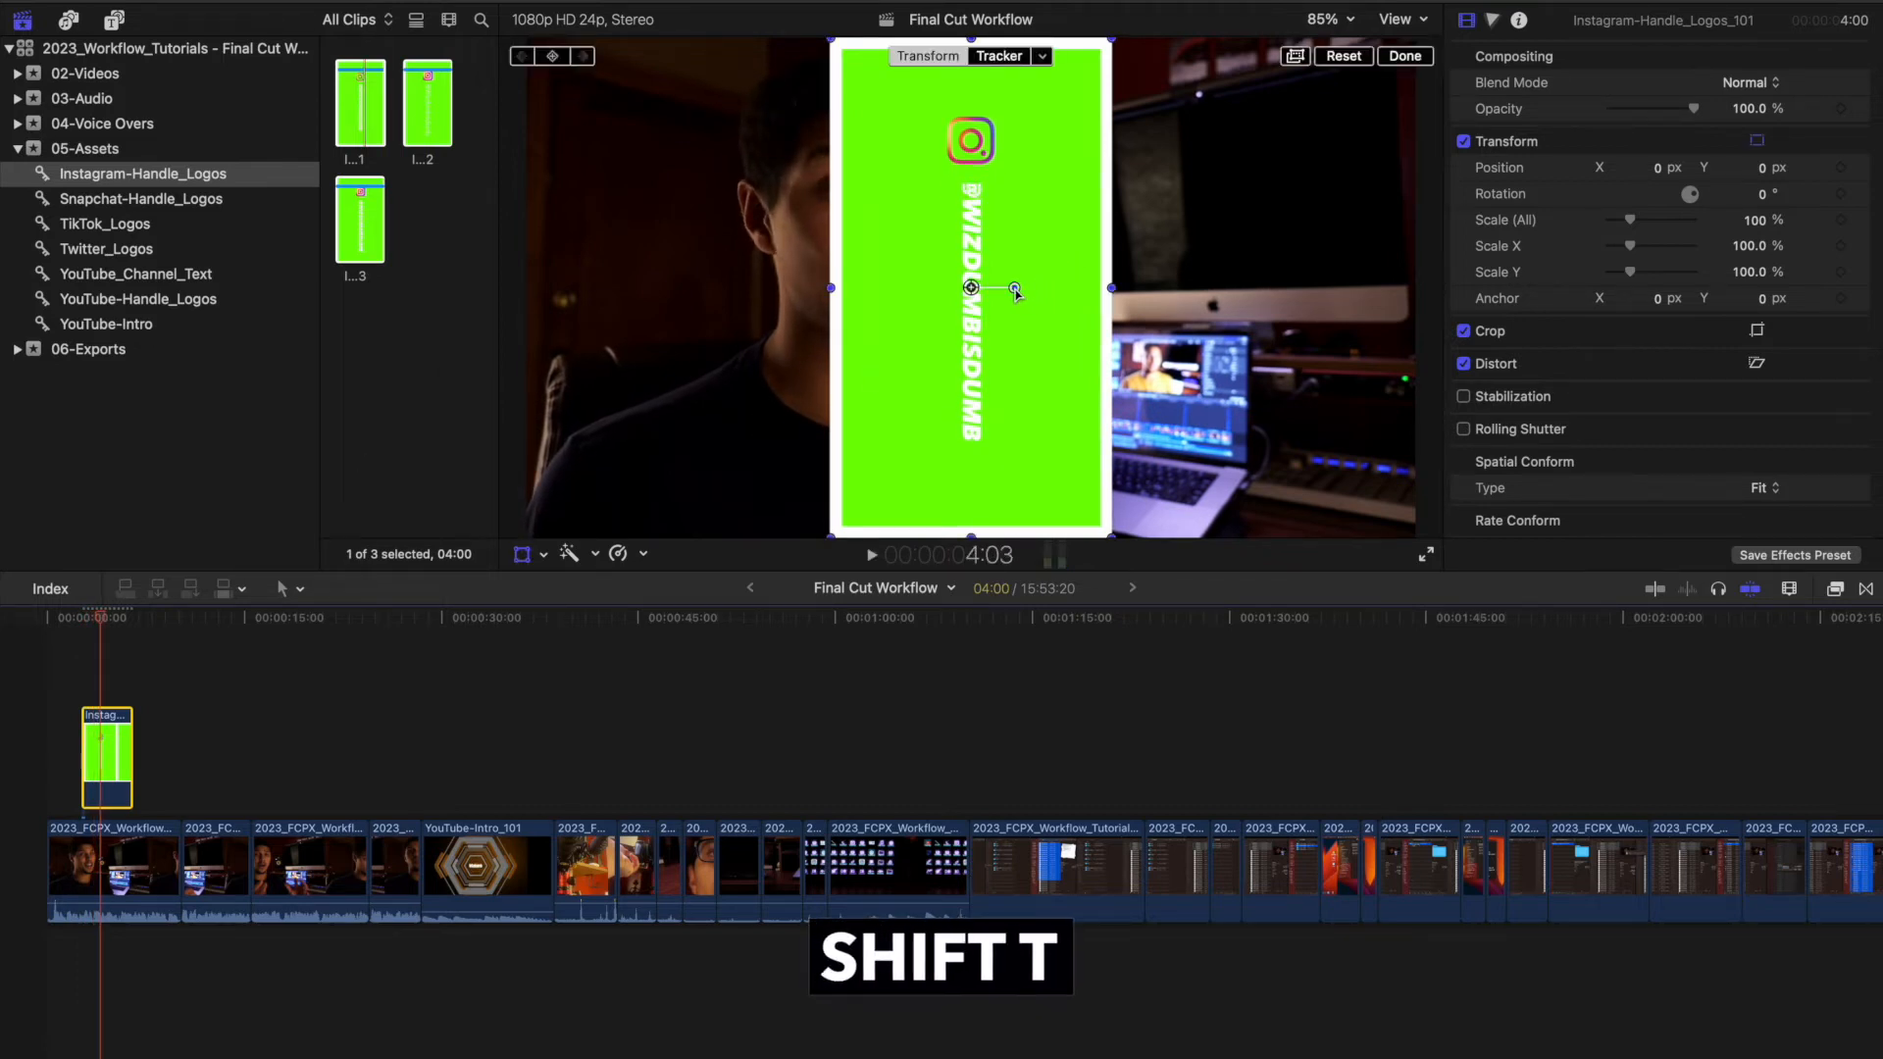
left_click_drag(1014, 287, 973, 244)
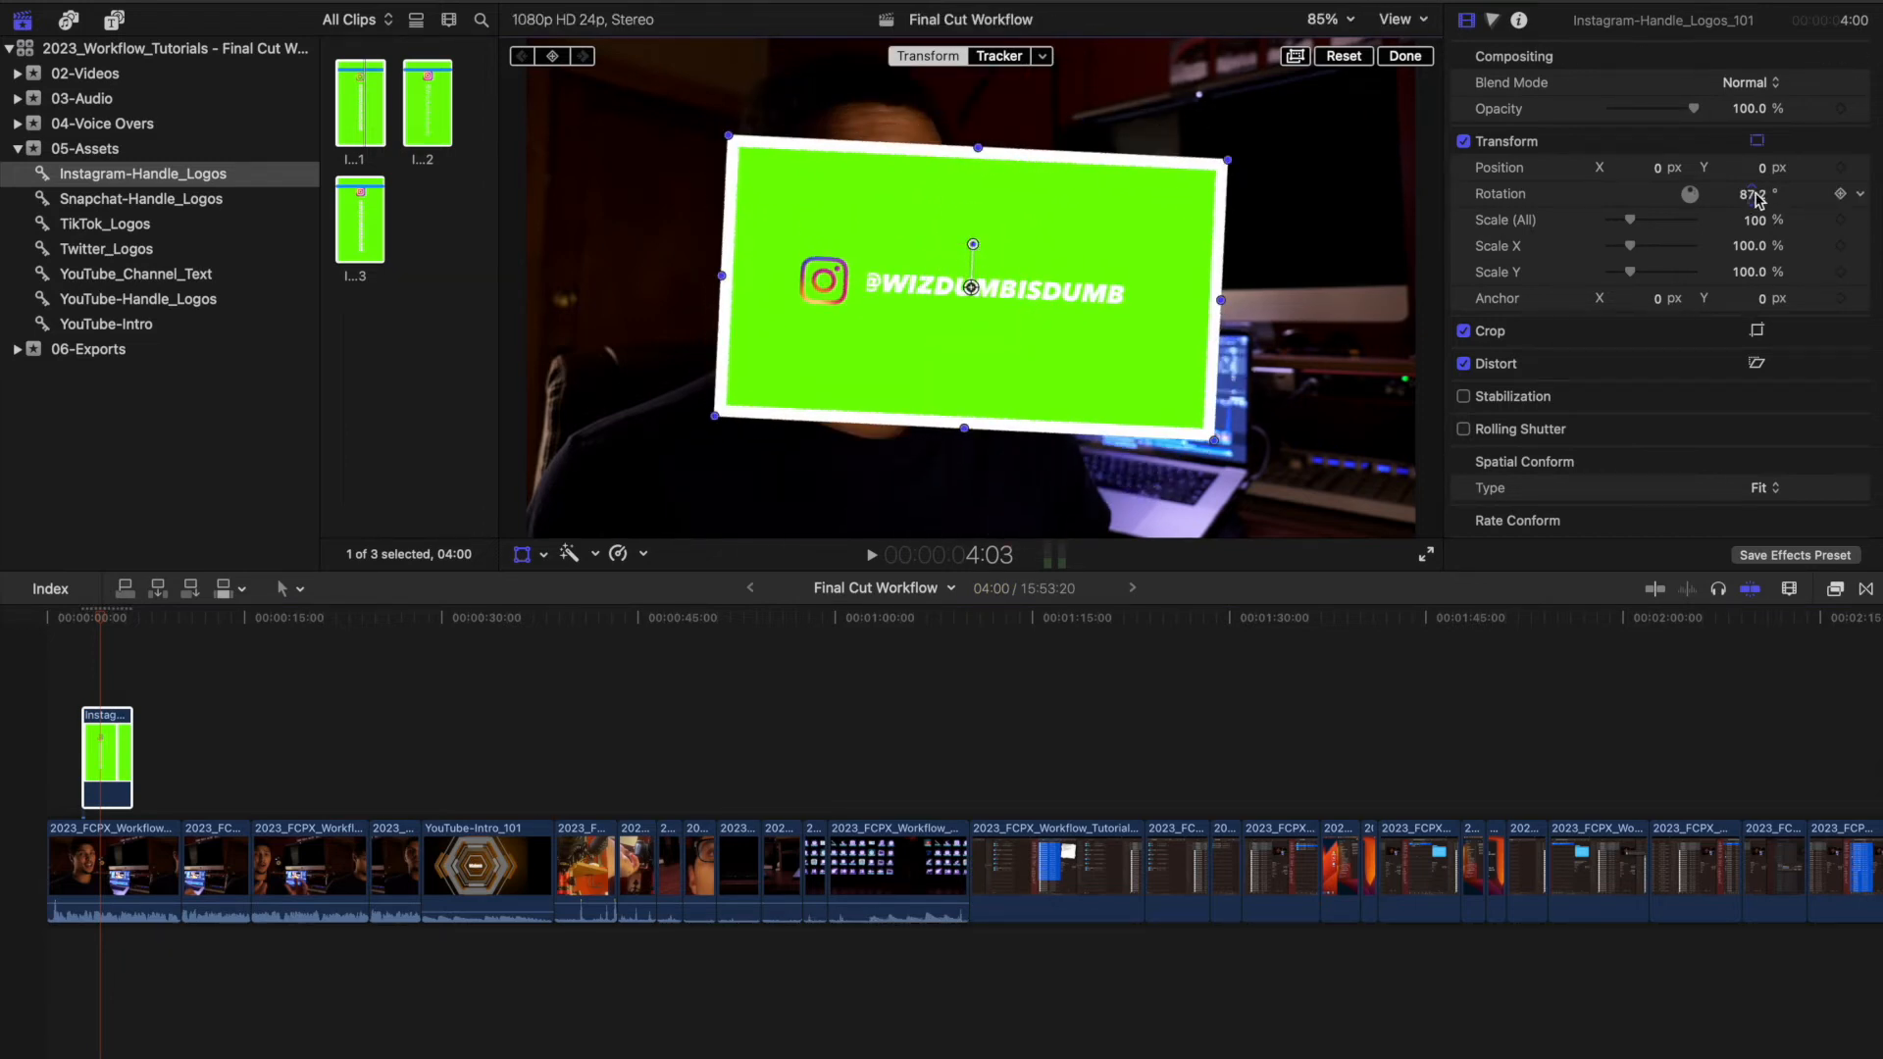
mouse_move(973, 245)
left_mouse_down()
mouse_move(956, 250)
mouse_move(971, 245)
left_mouse_up()
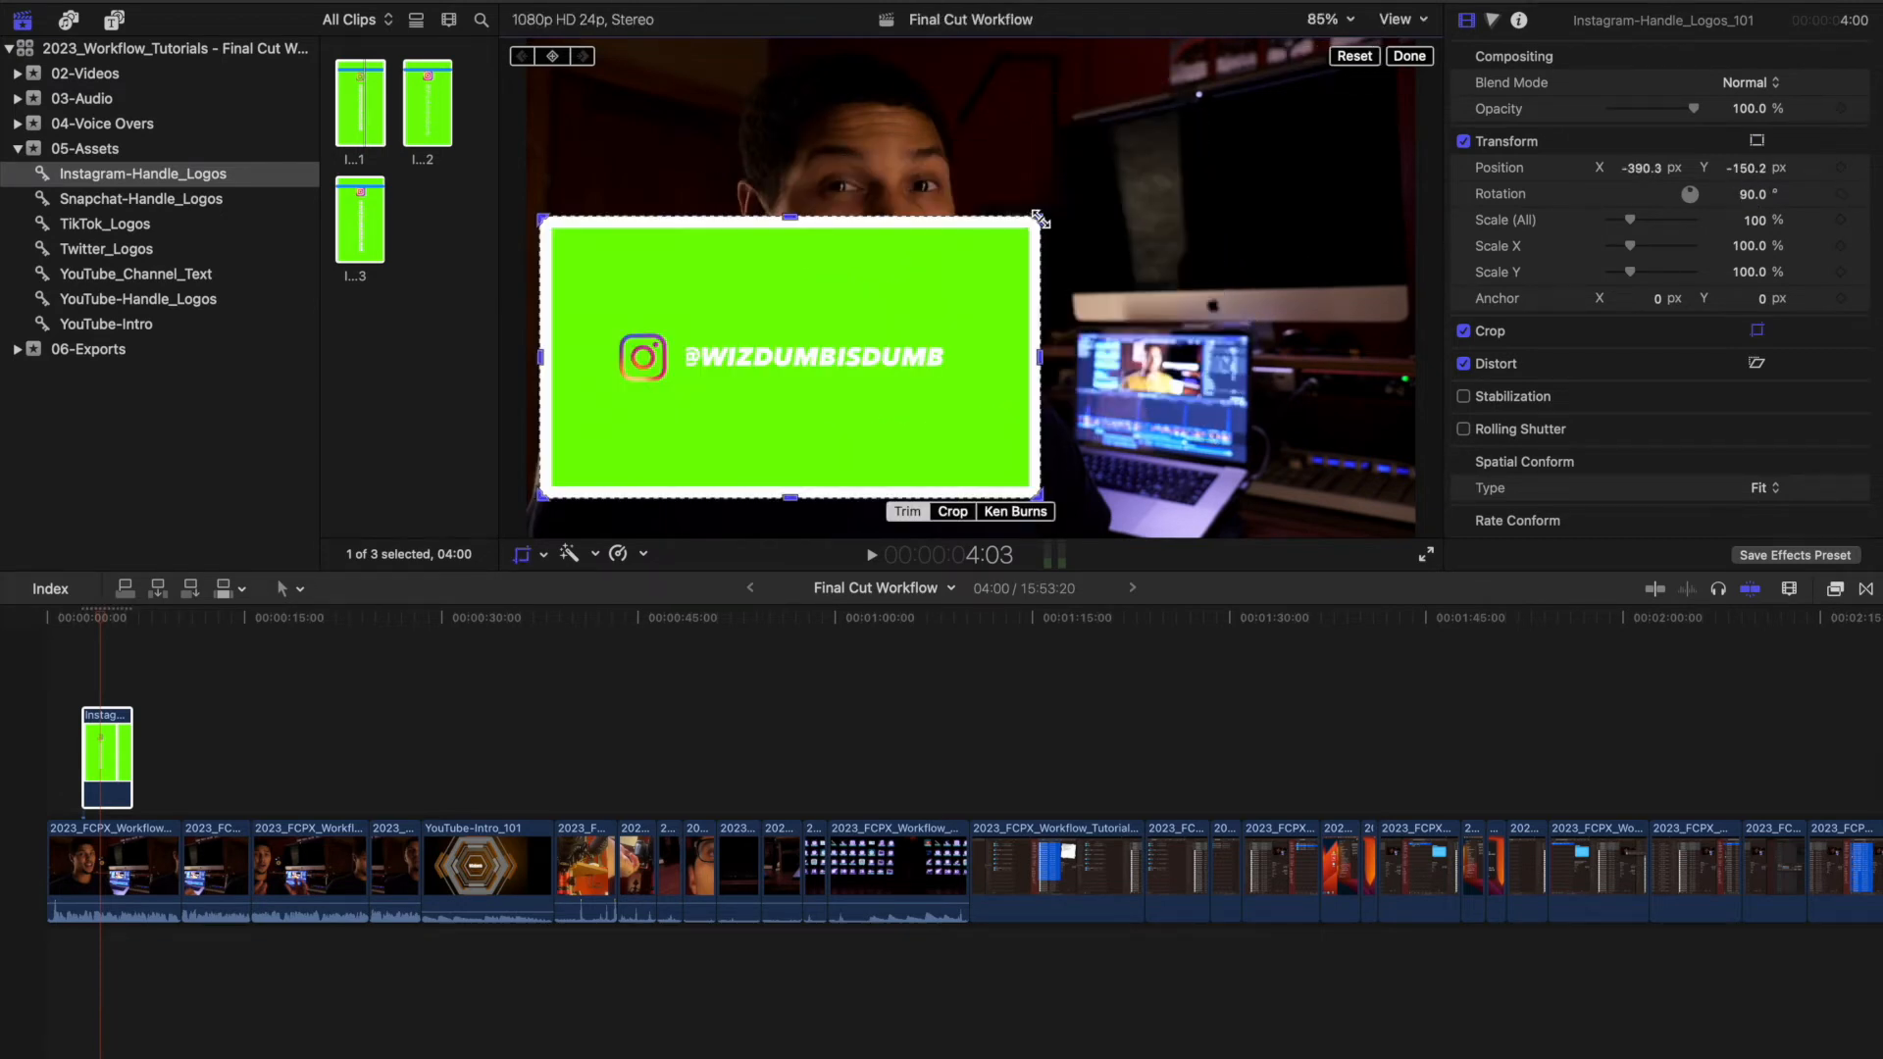
Crop the Instagram logo clip closely around its handle on all sides, then scale it to 135.37% at X -368.8 px, Y -301.6 px
left_click_drag(1039, 218, 970, 257)
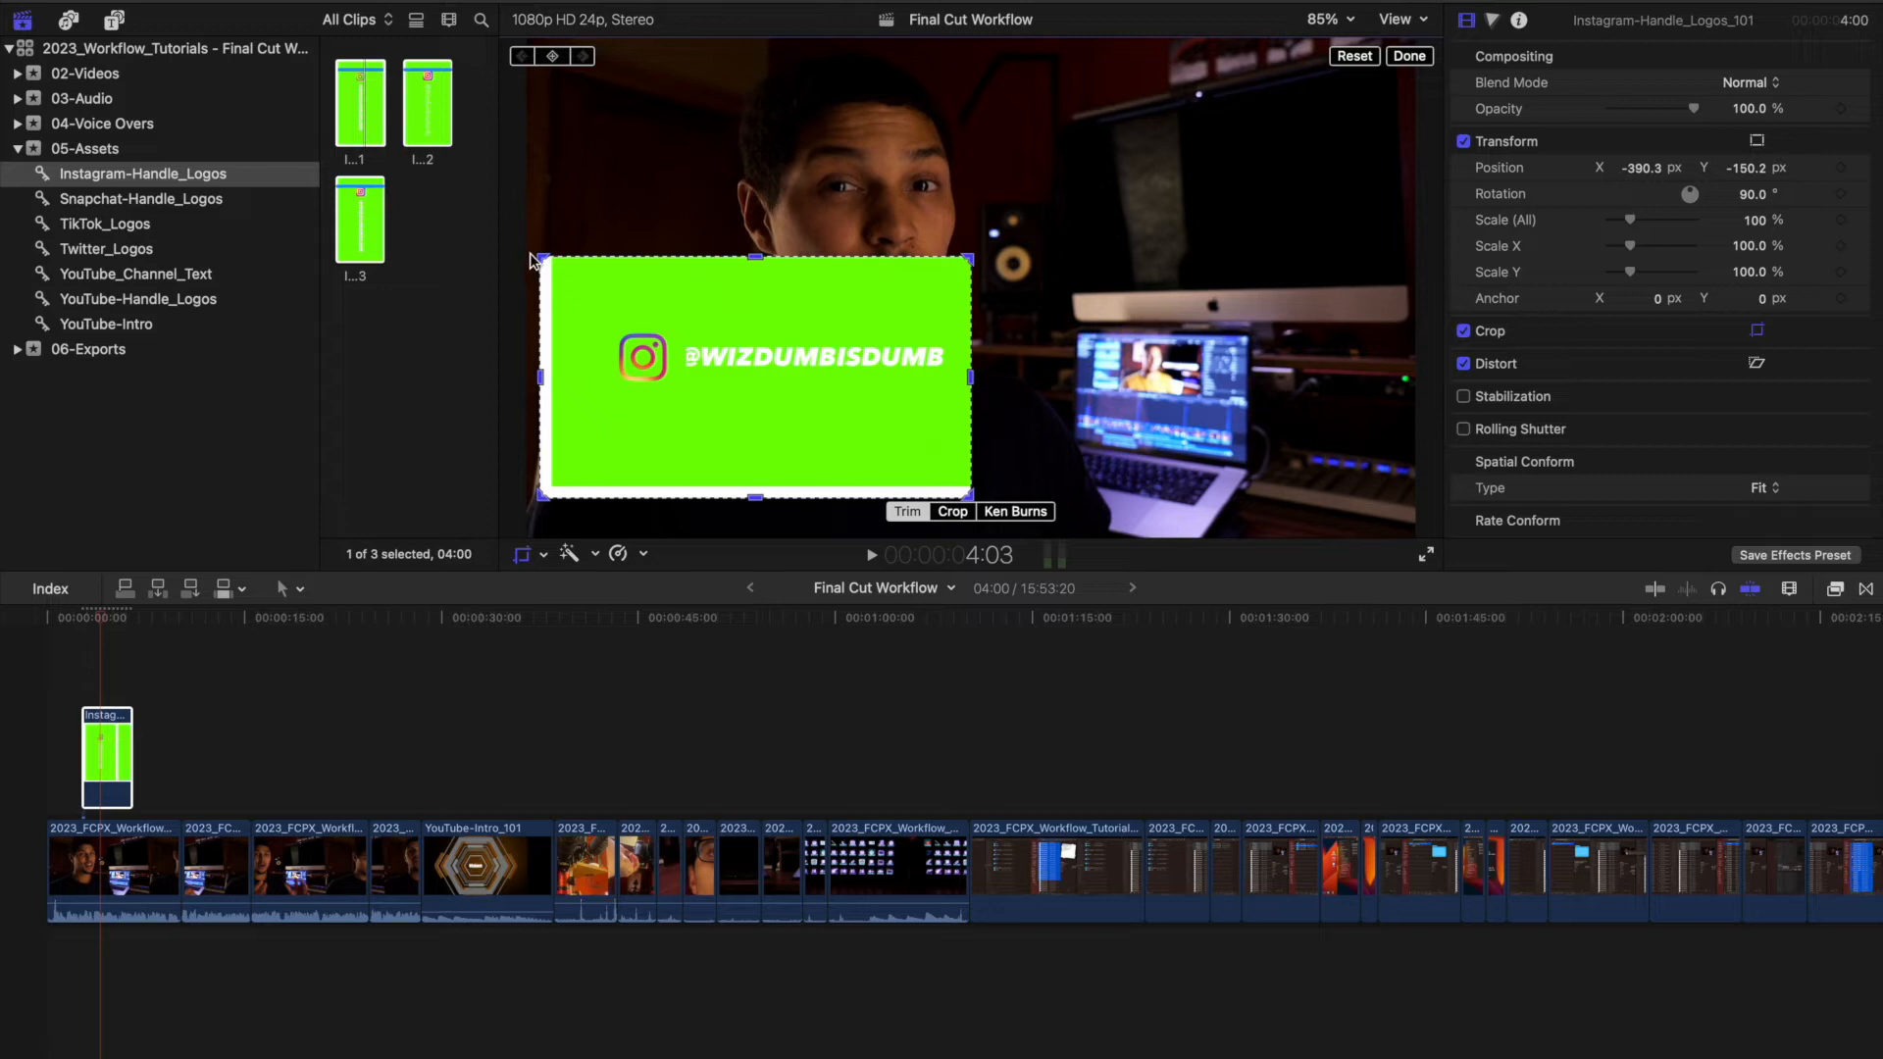
left_click_drag(539, 259, 593, 262)
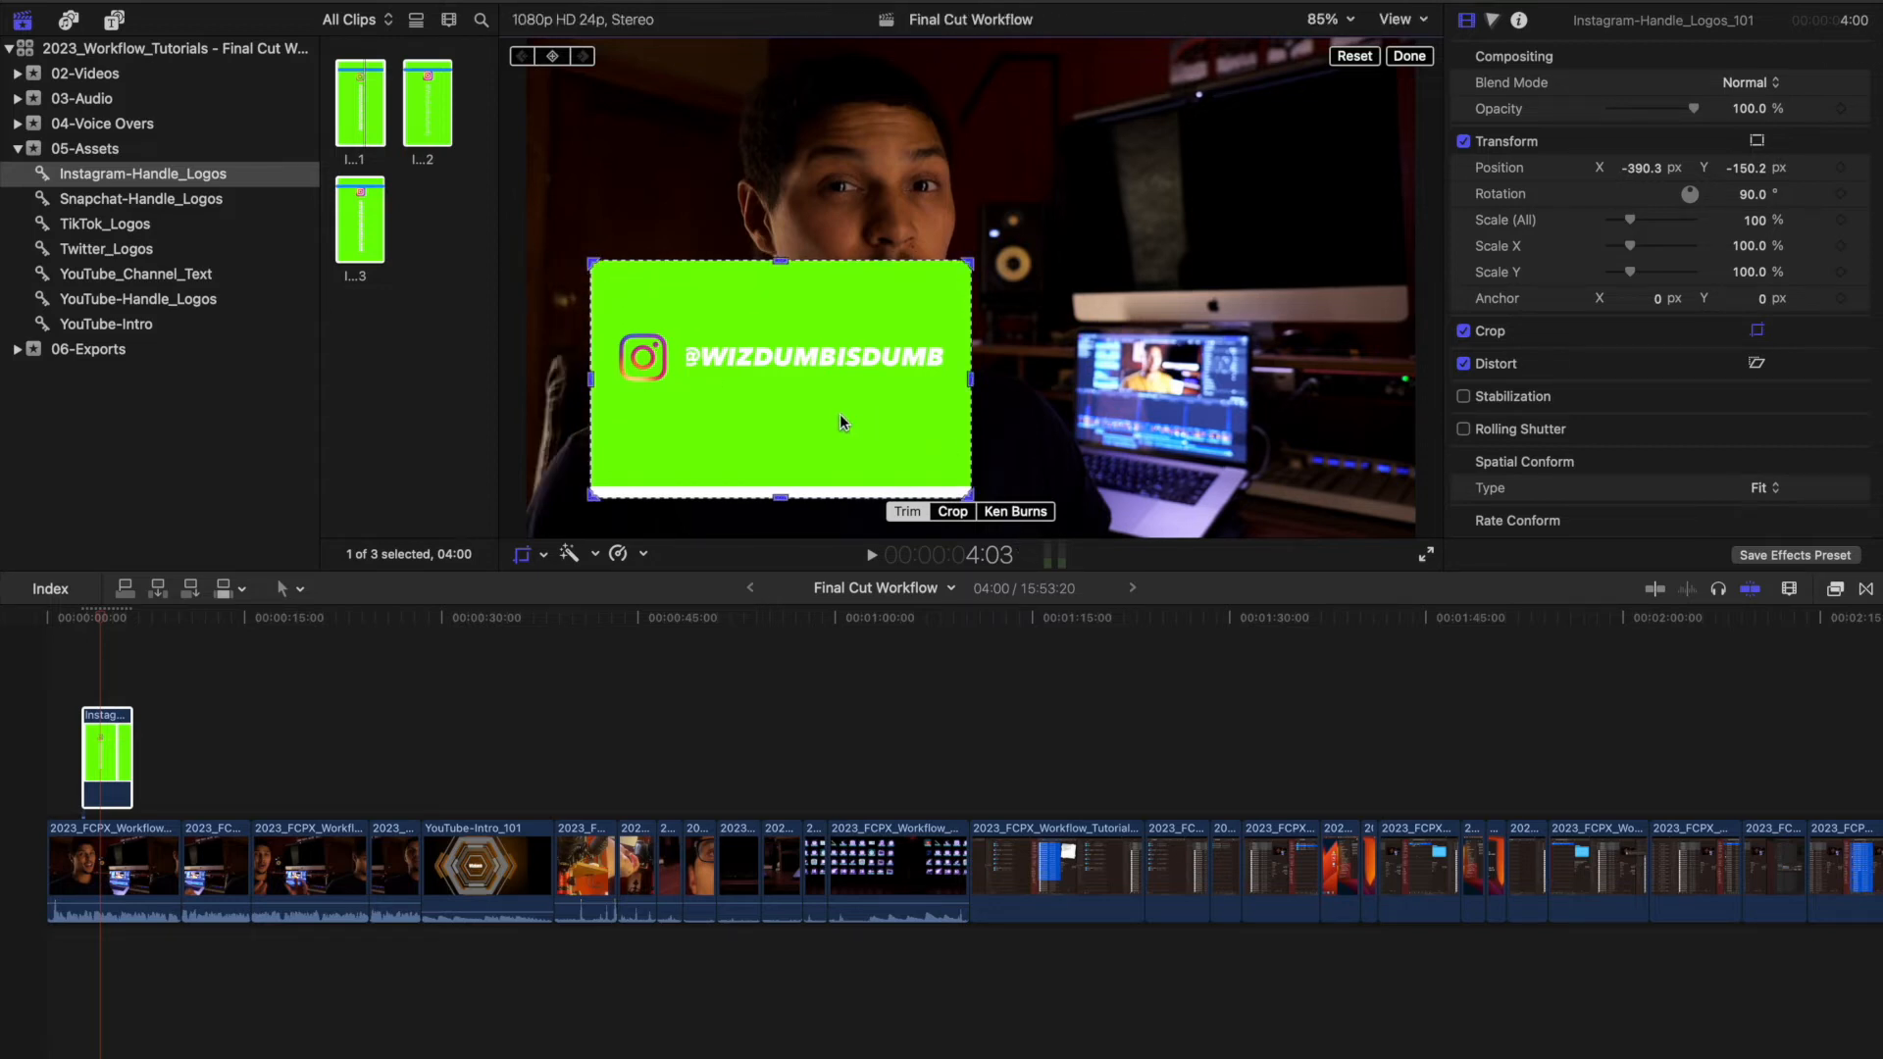
left_click_drag(588, 494, 601, 429)
left_click_drag(969, 263, 966, 297)
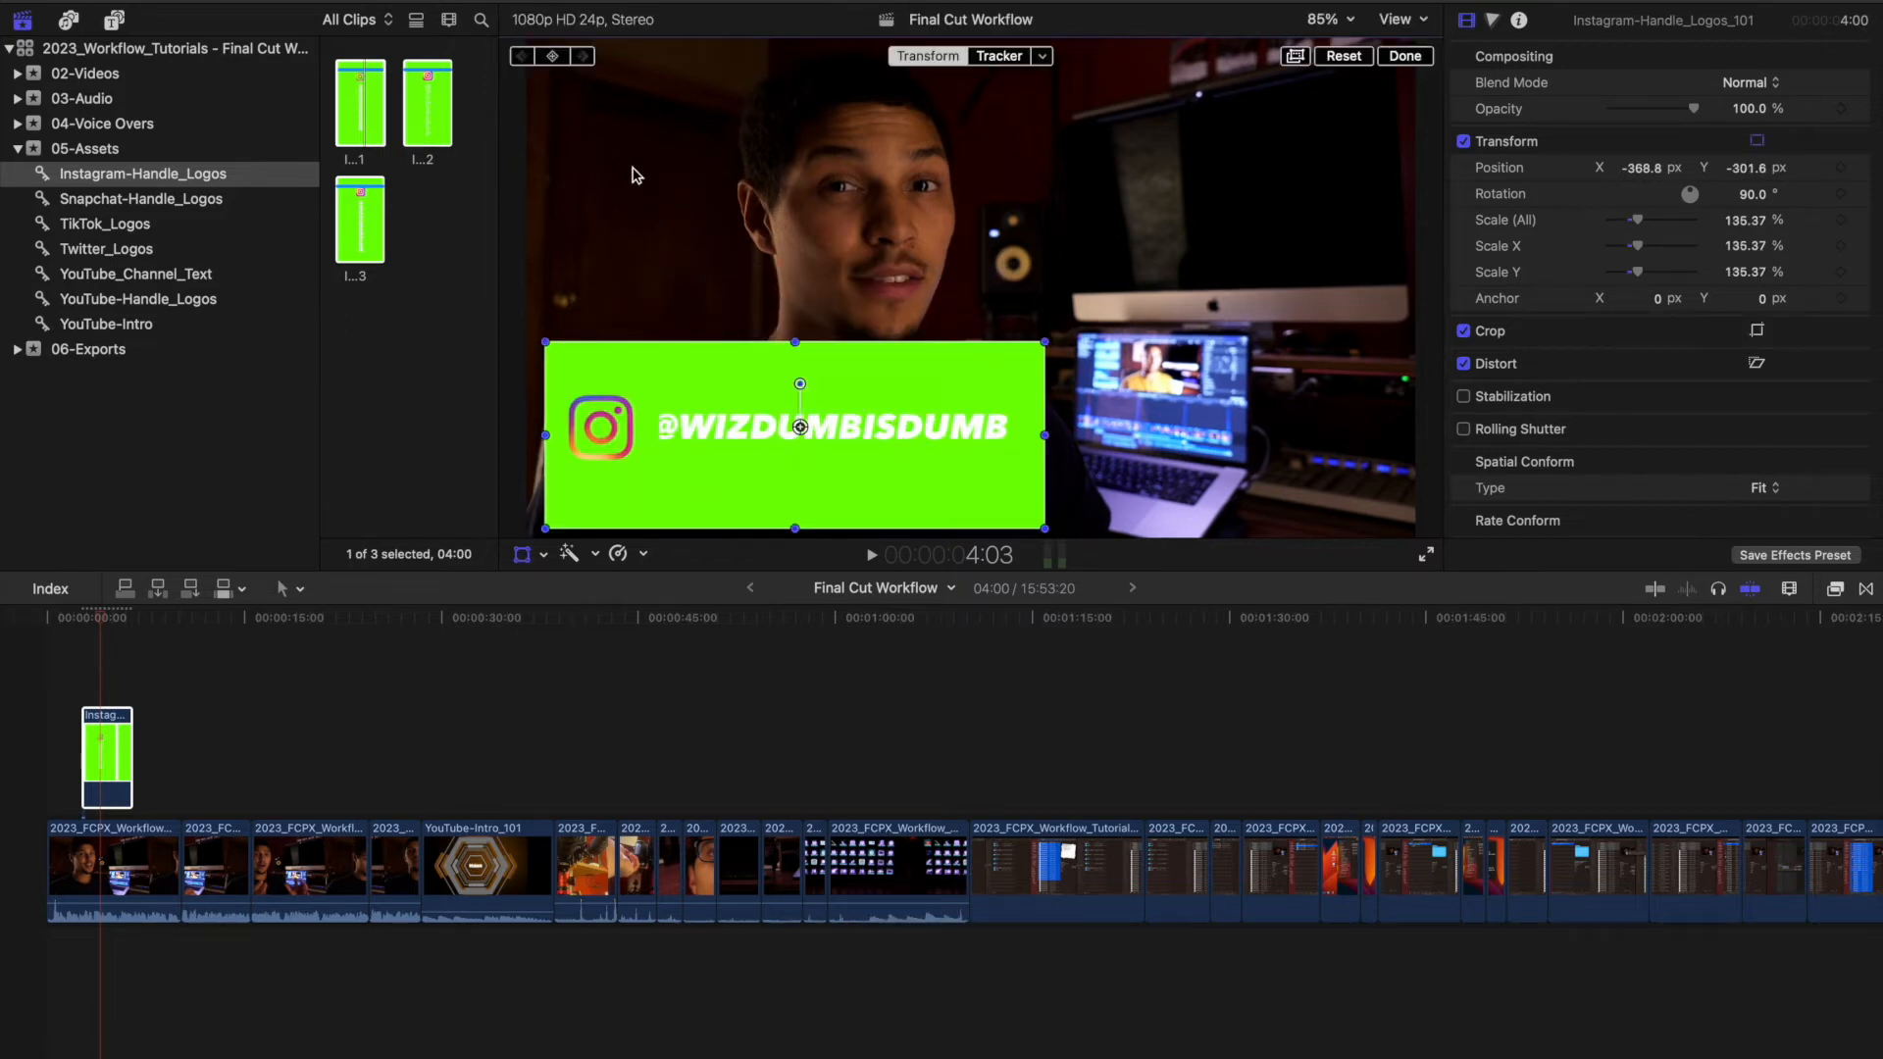
Play the timeline from its start and move the connected Instagram logo clip about one second earlier above the opening footage
key("Home")
key("space")
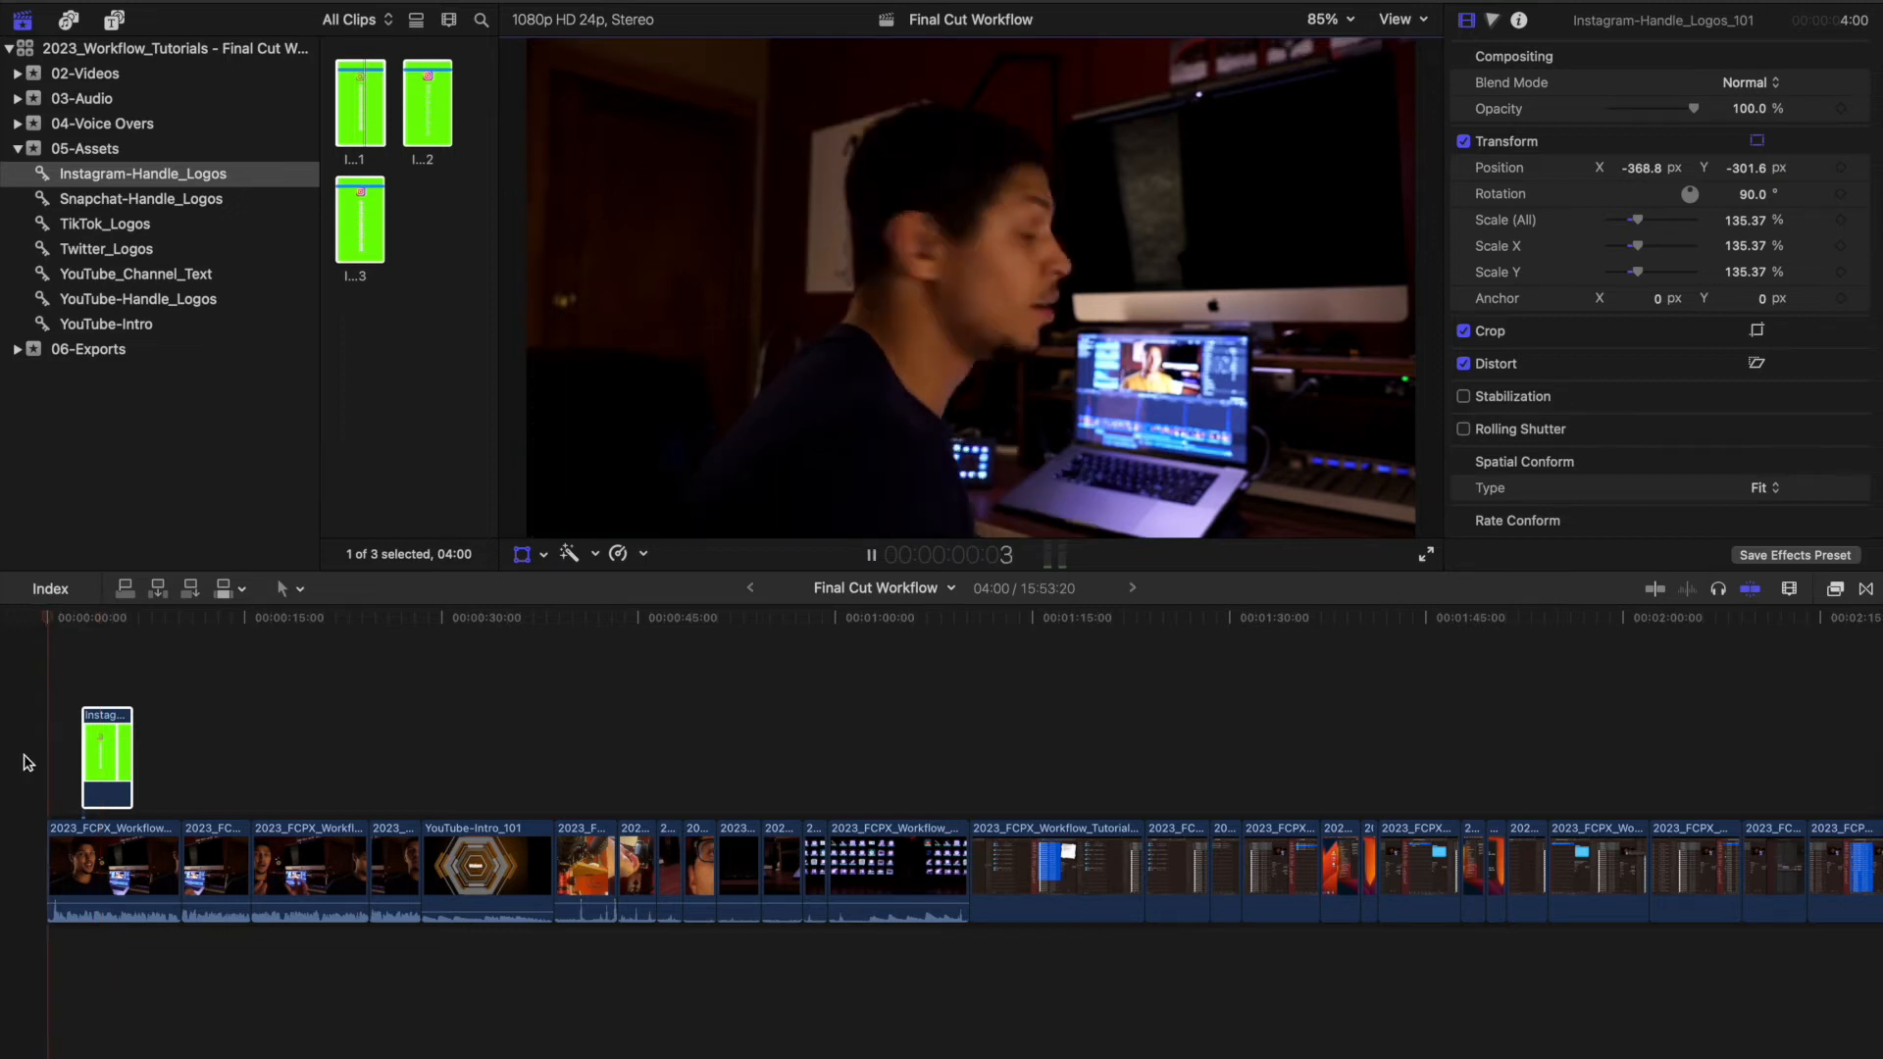
left_click(115, 735)
left_click_drag(114, 735, 98, 732)
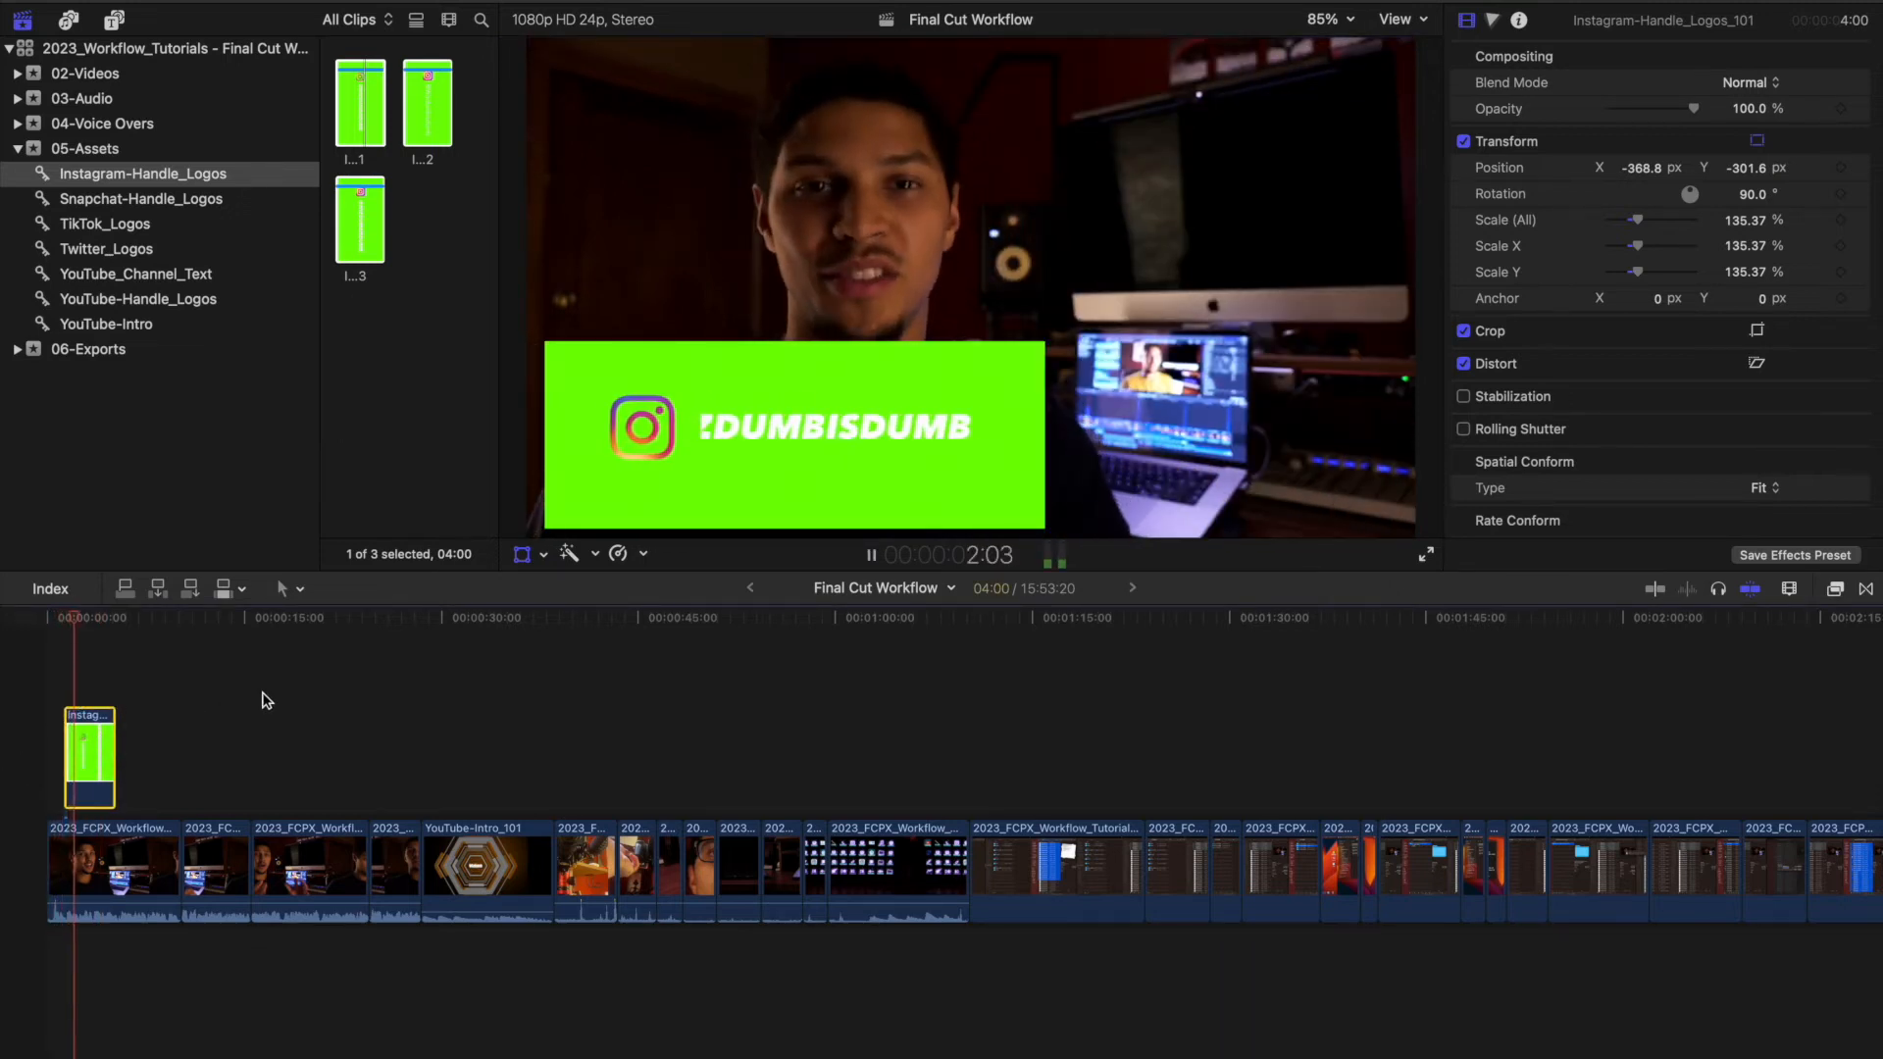
Apply the Keyer effect to the Instagram logo clip to remove its green background, and play the opening from the timeline's start
key("shift+t")
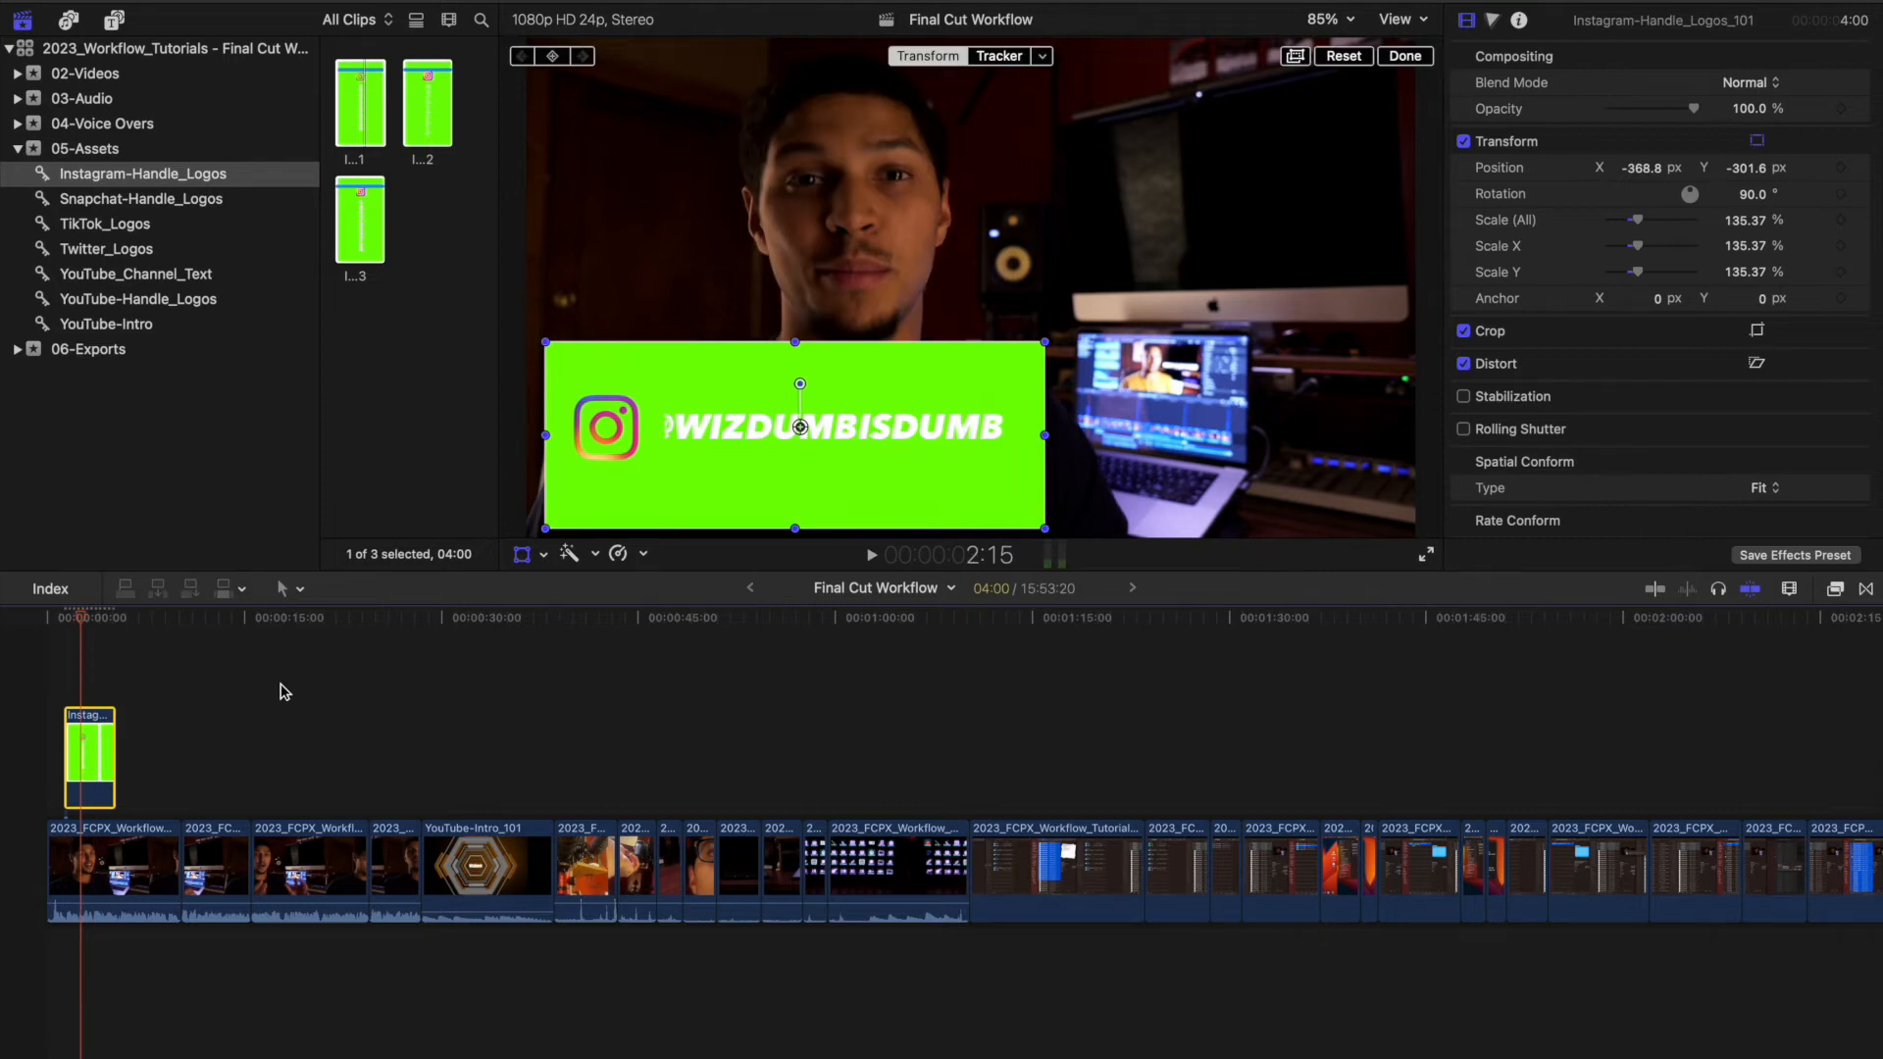
left_click(1837, 589)
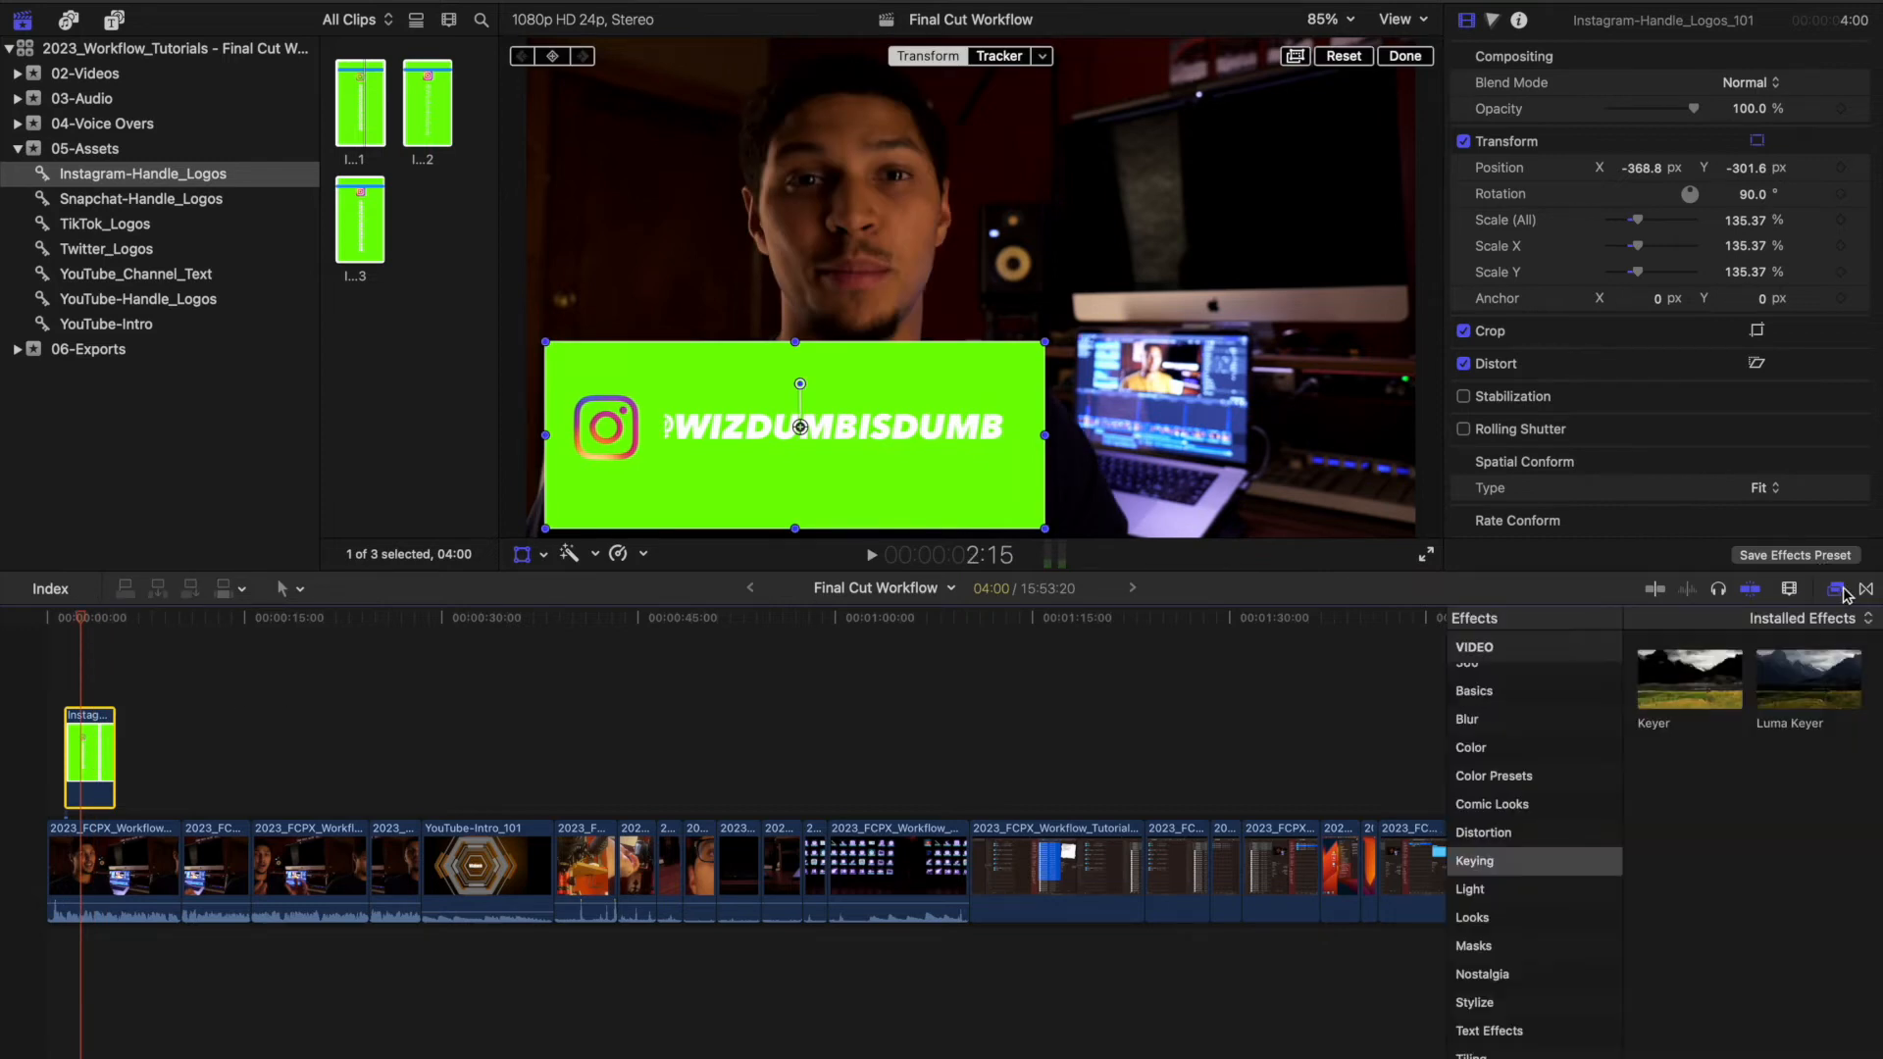
scroll(1492, 662, "up", 3)
scroll(1480, 785, "down", 5)
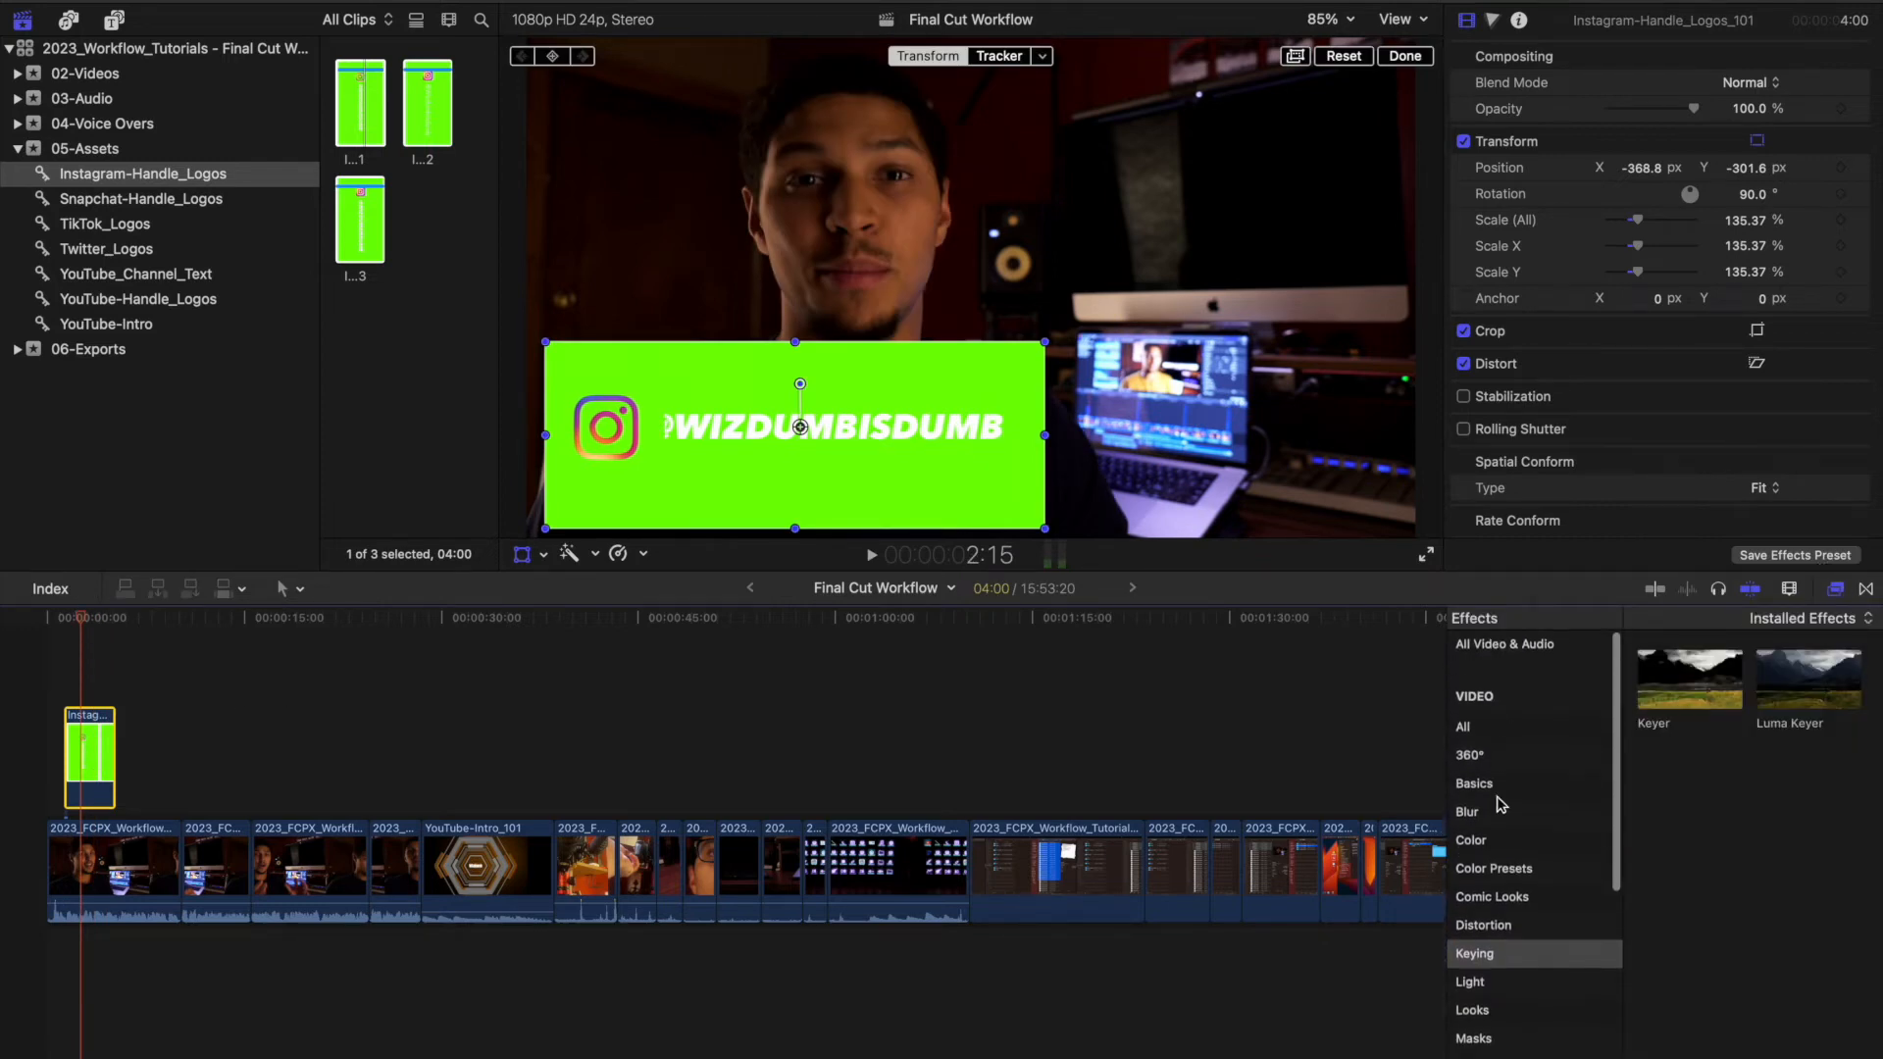
left_click(1674, 696)
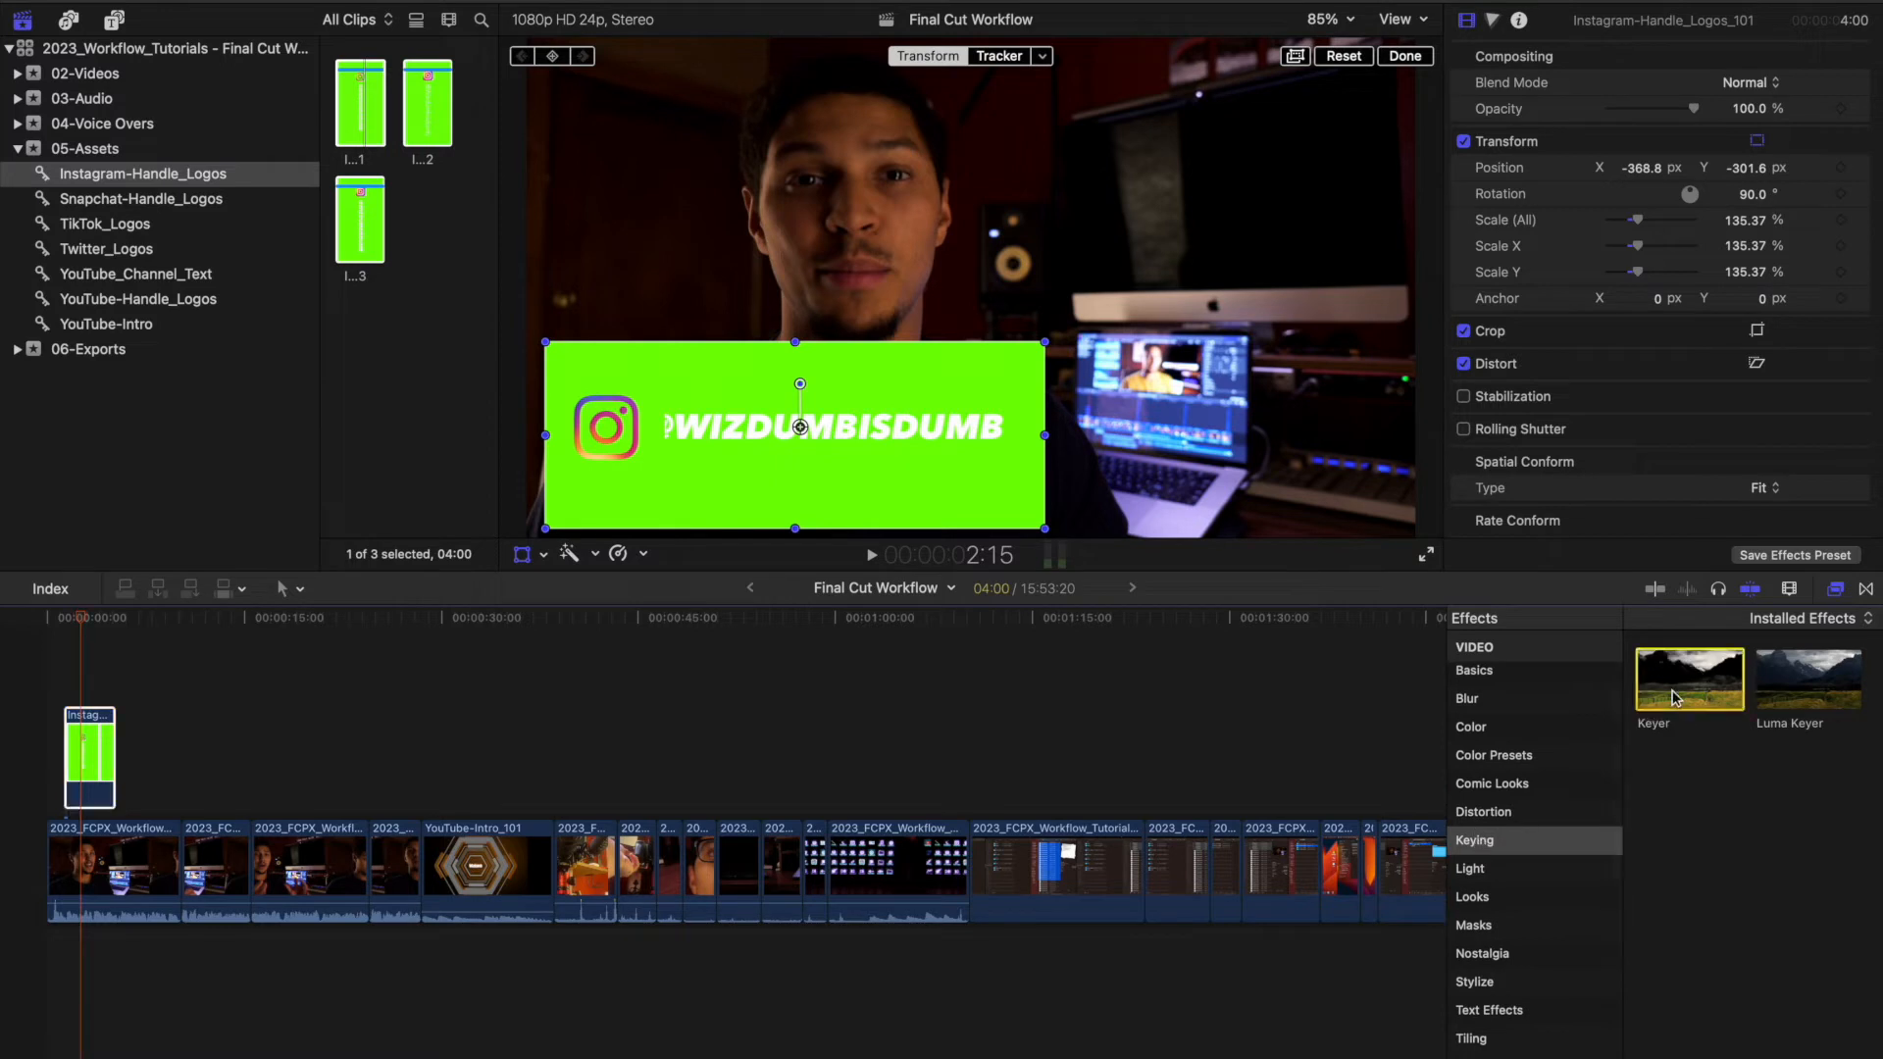
double_click(1674, 696)
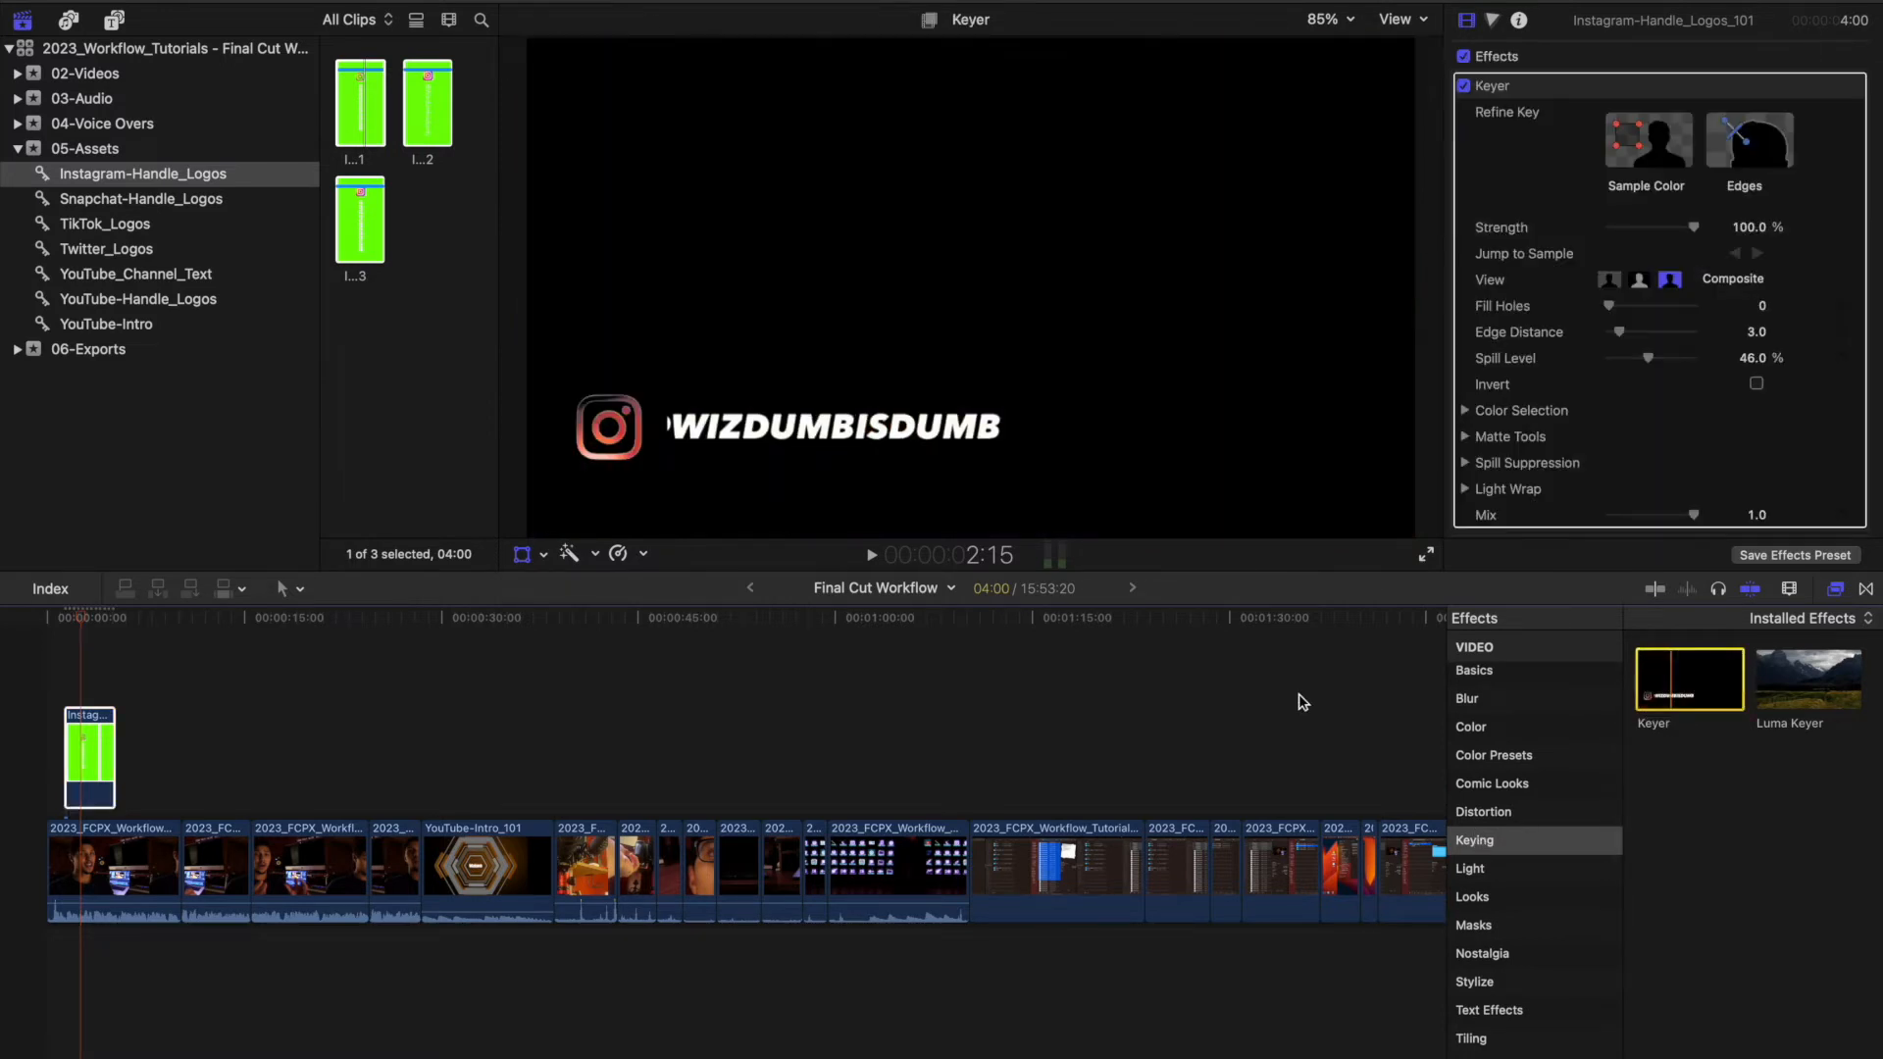
left_click(182, 709)
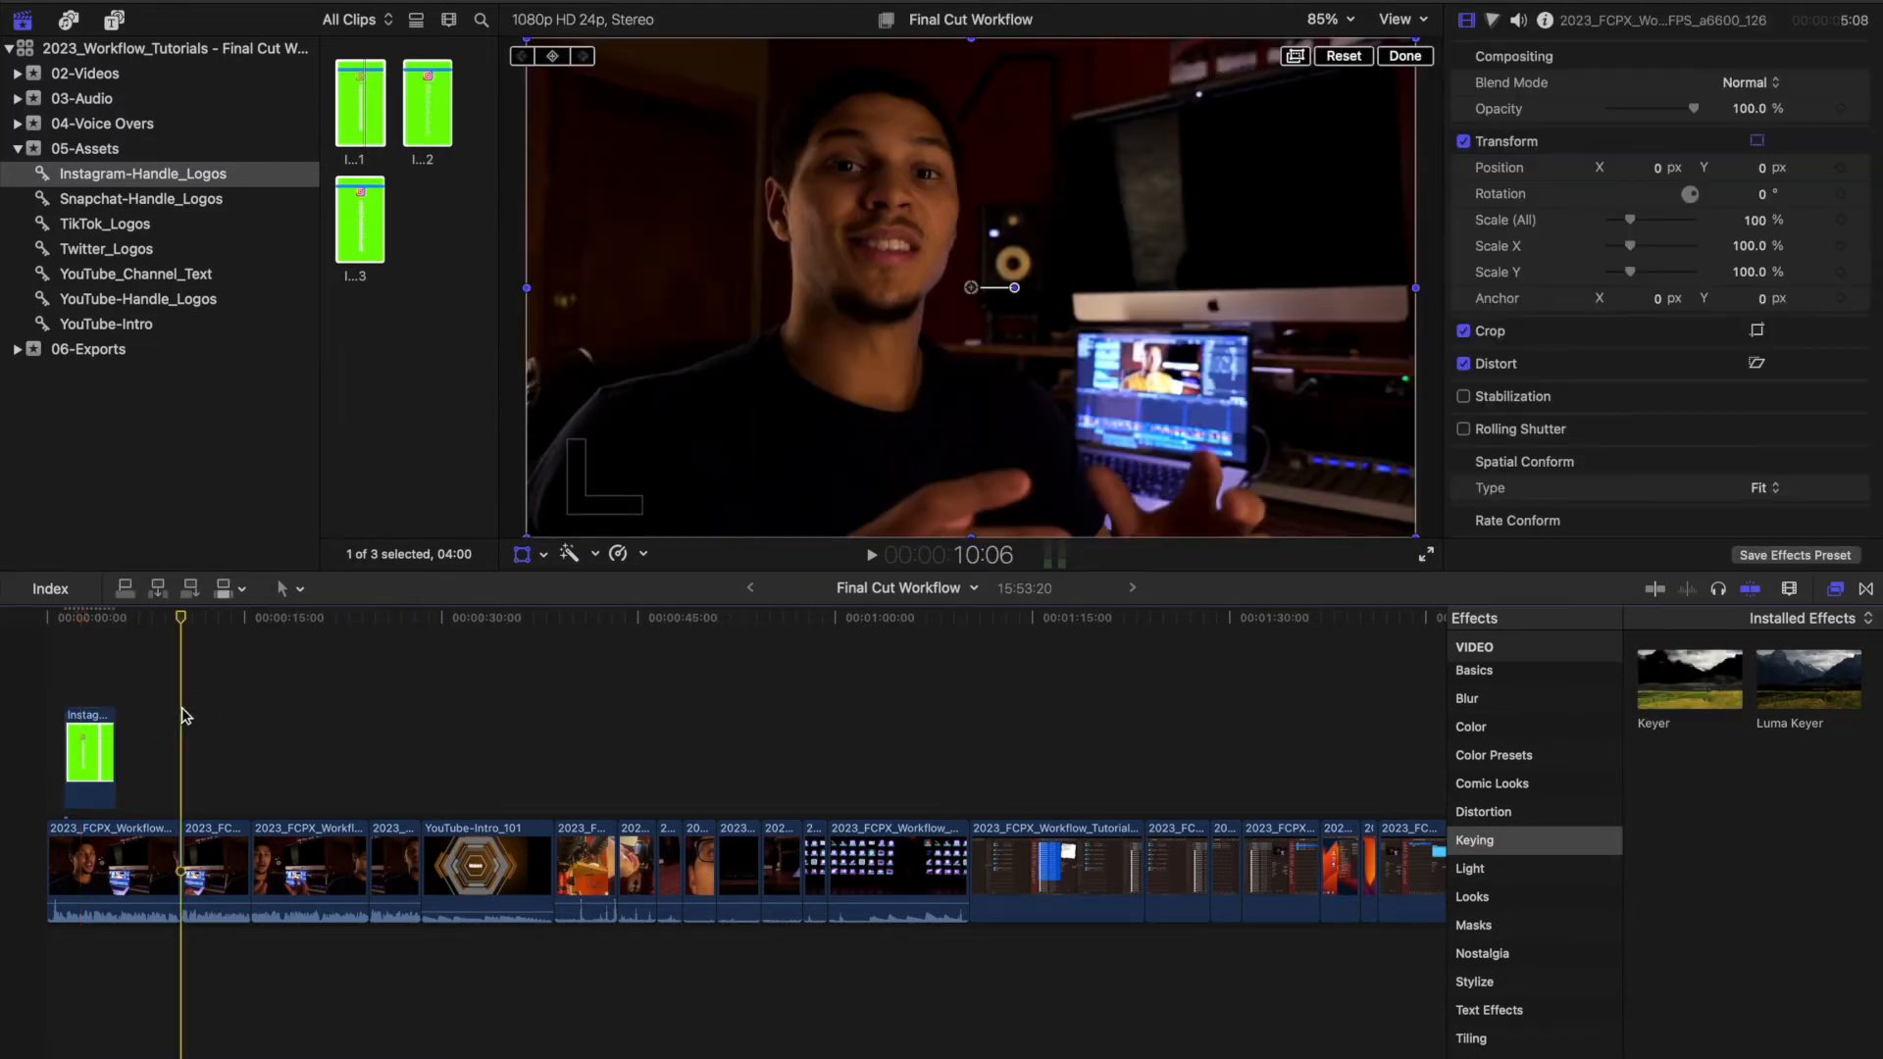
key("Home")
key("space")
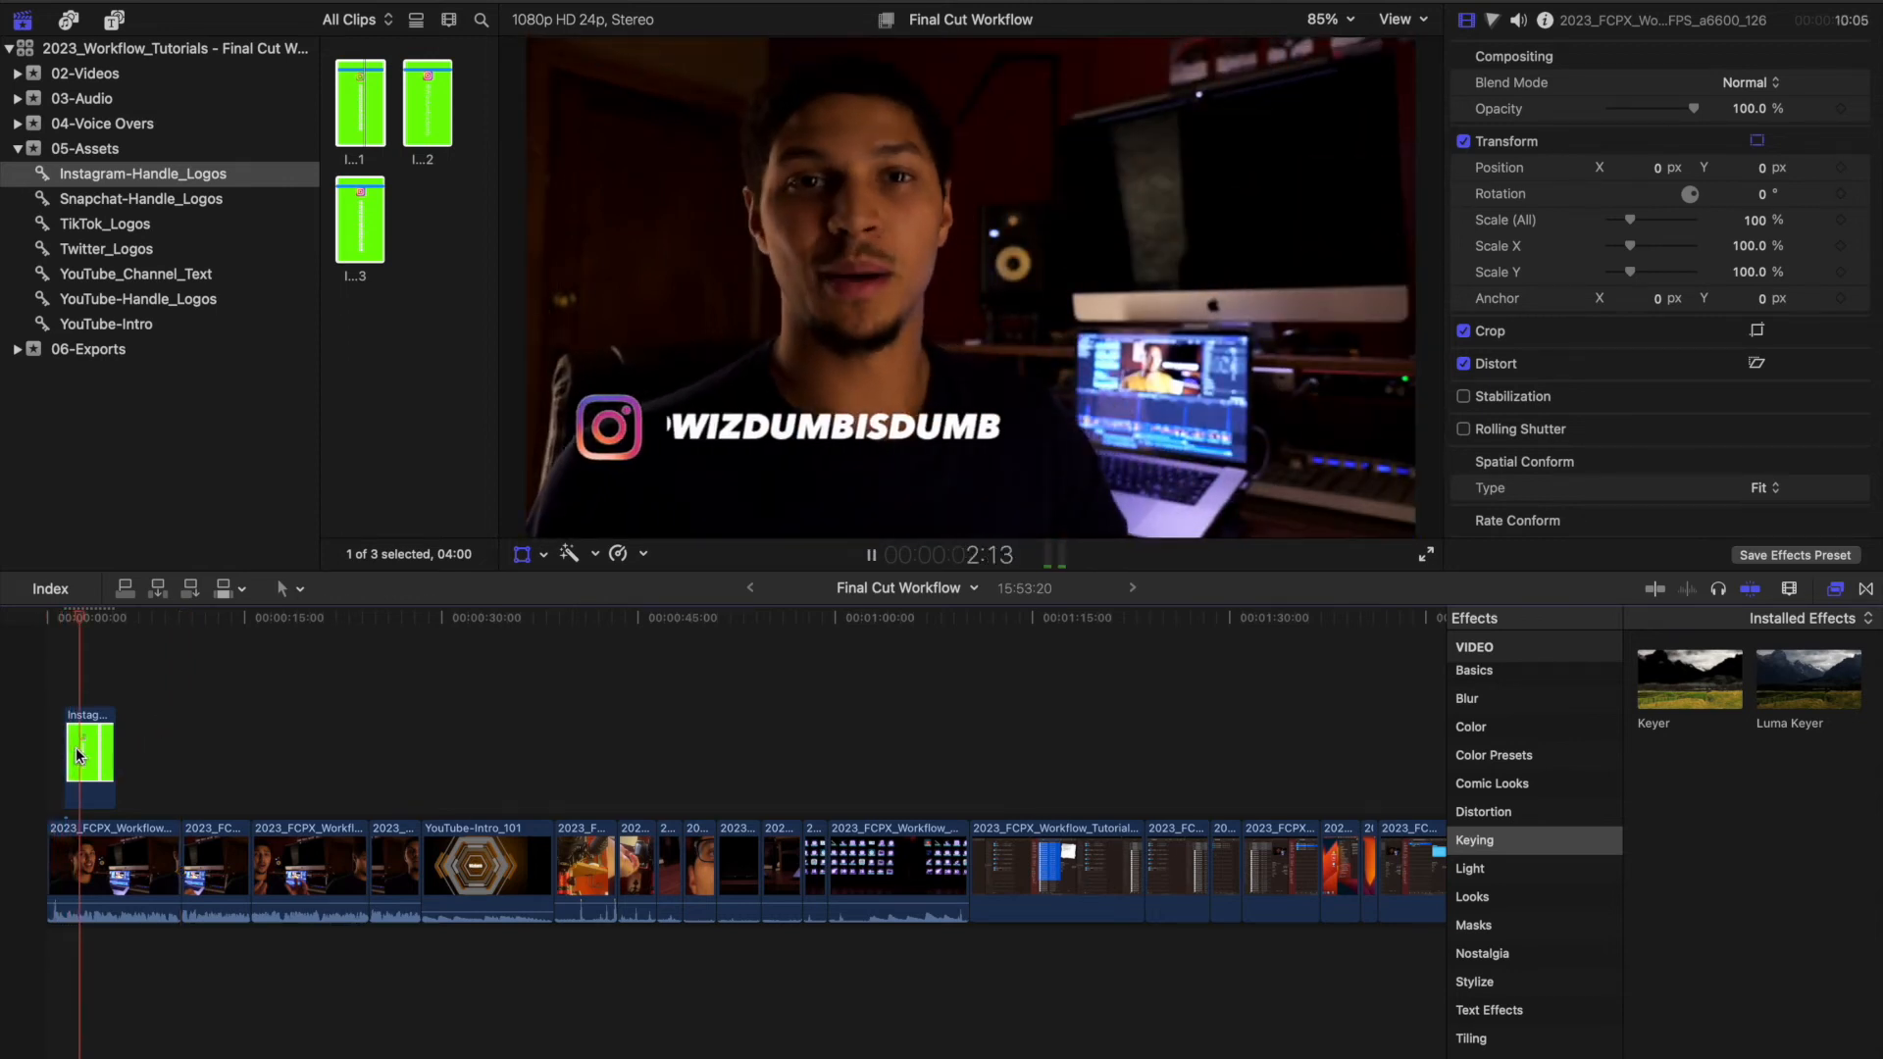
Duplicate the keyed Instagram logo clip after the original, shorten the original's end and butt the copy against it
left_click(78, 755)
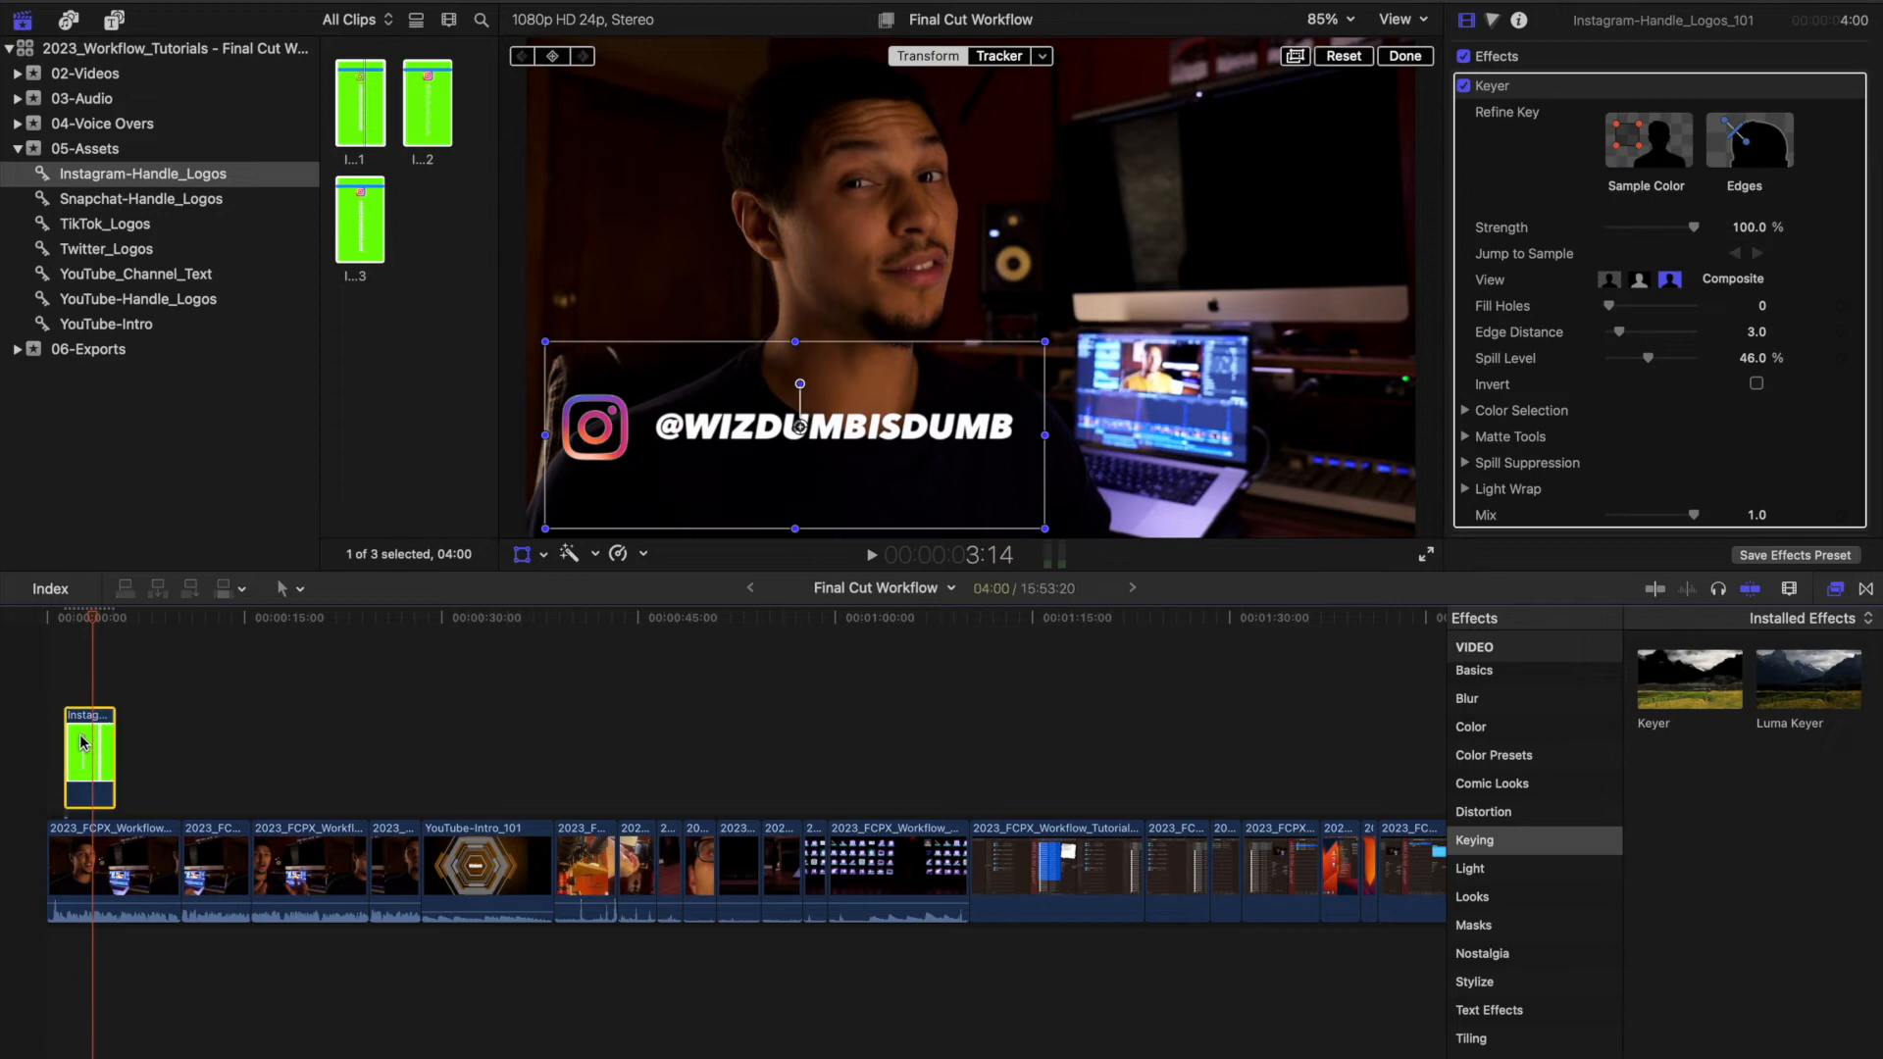
left_click_drag(96, 743, 138, 748)
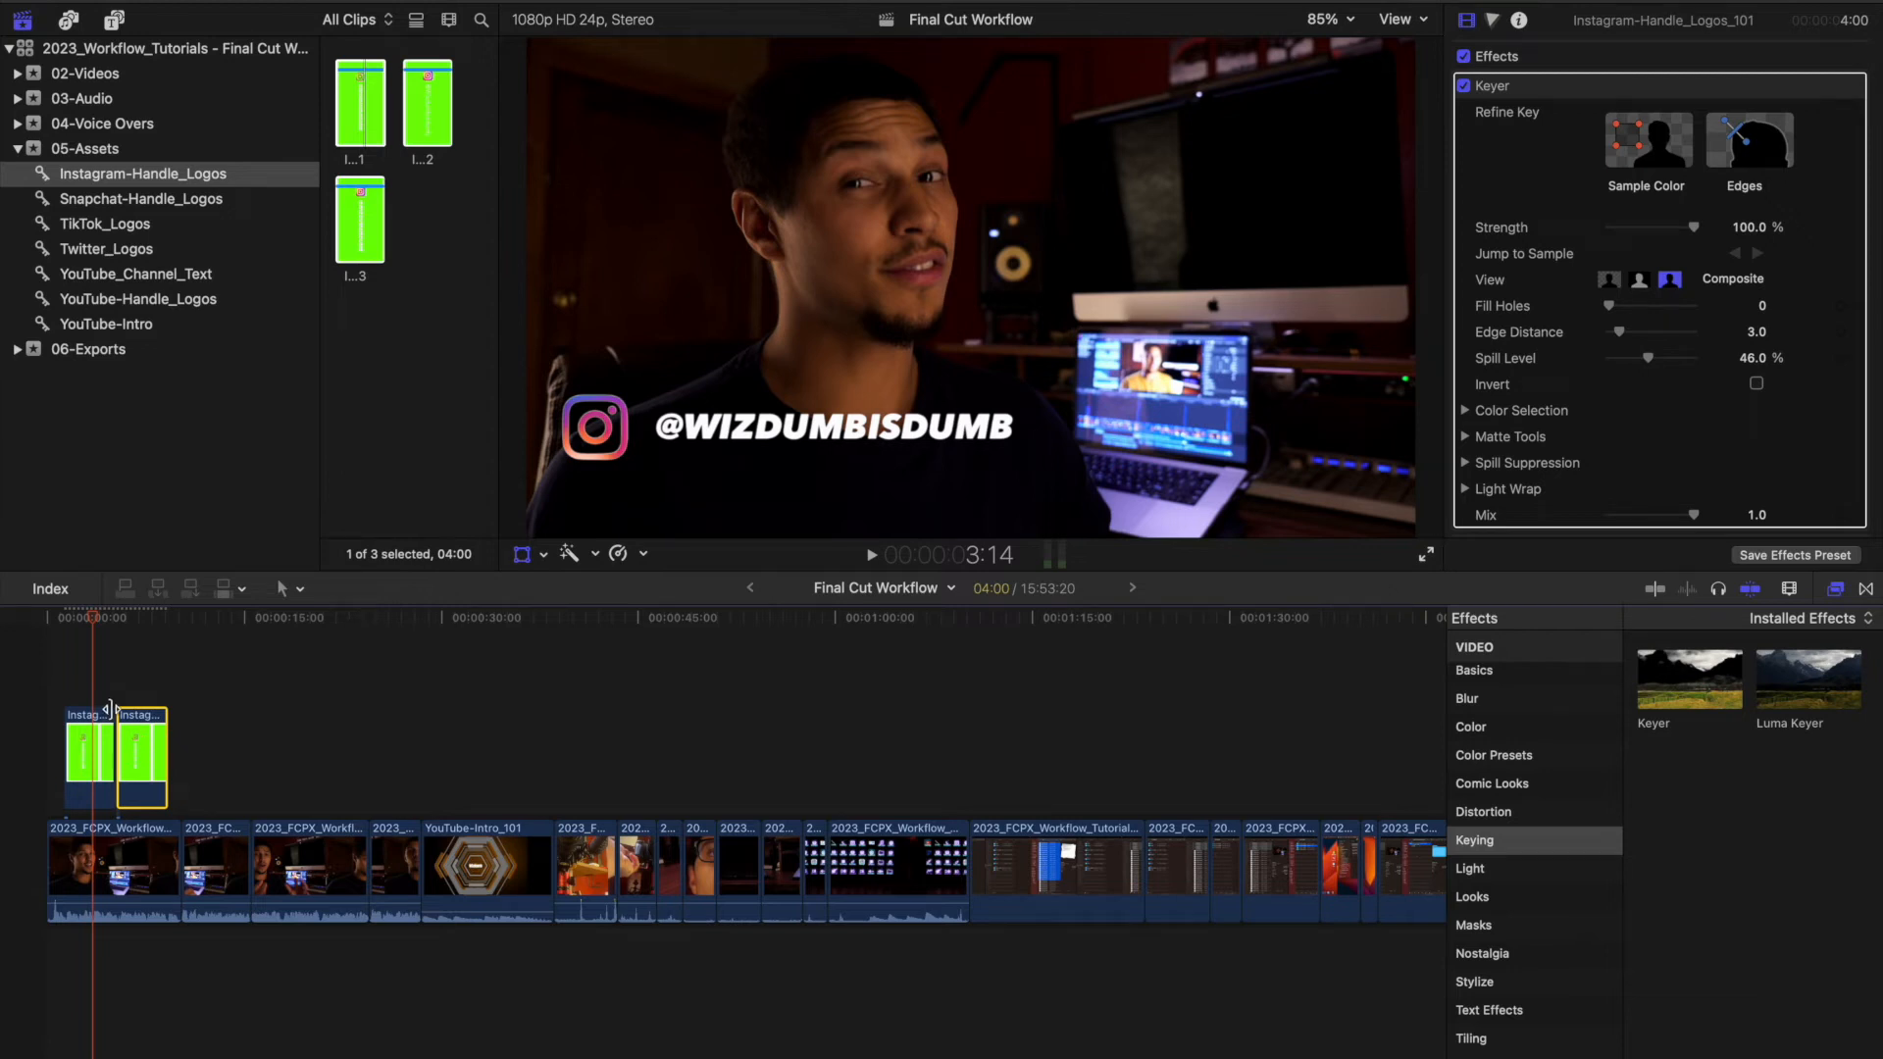
key("space")
key("space")
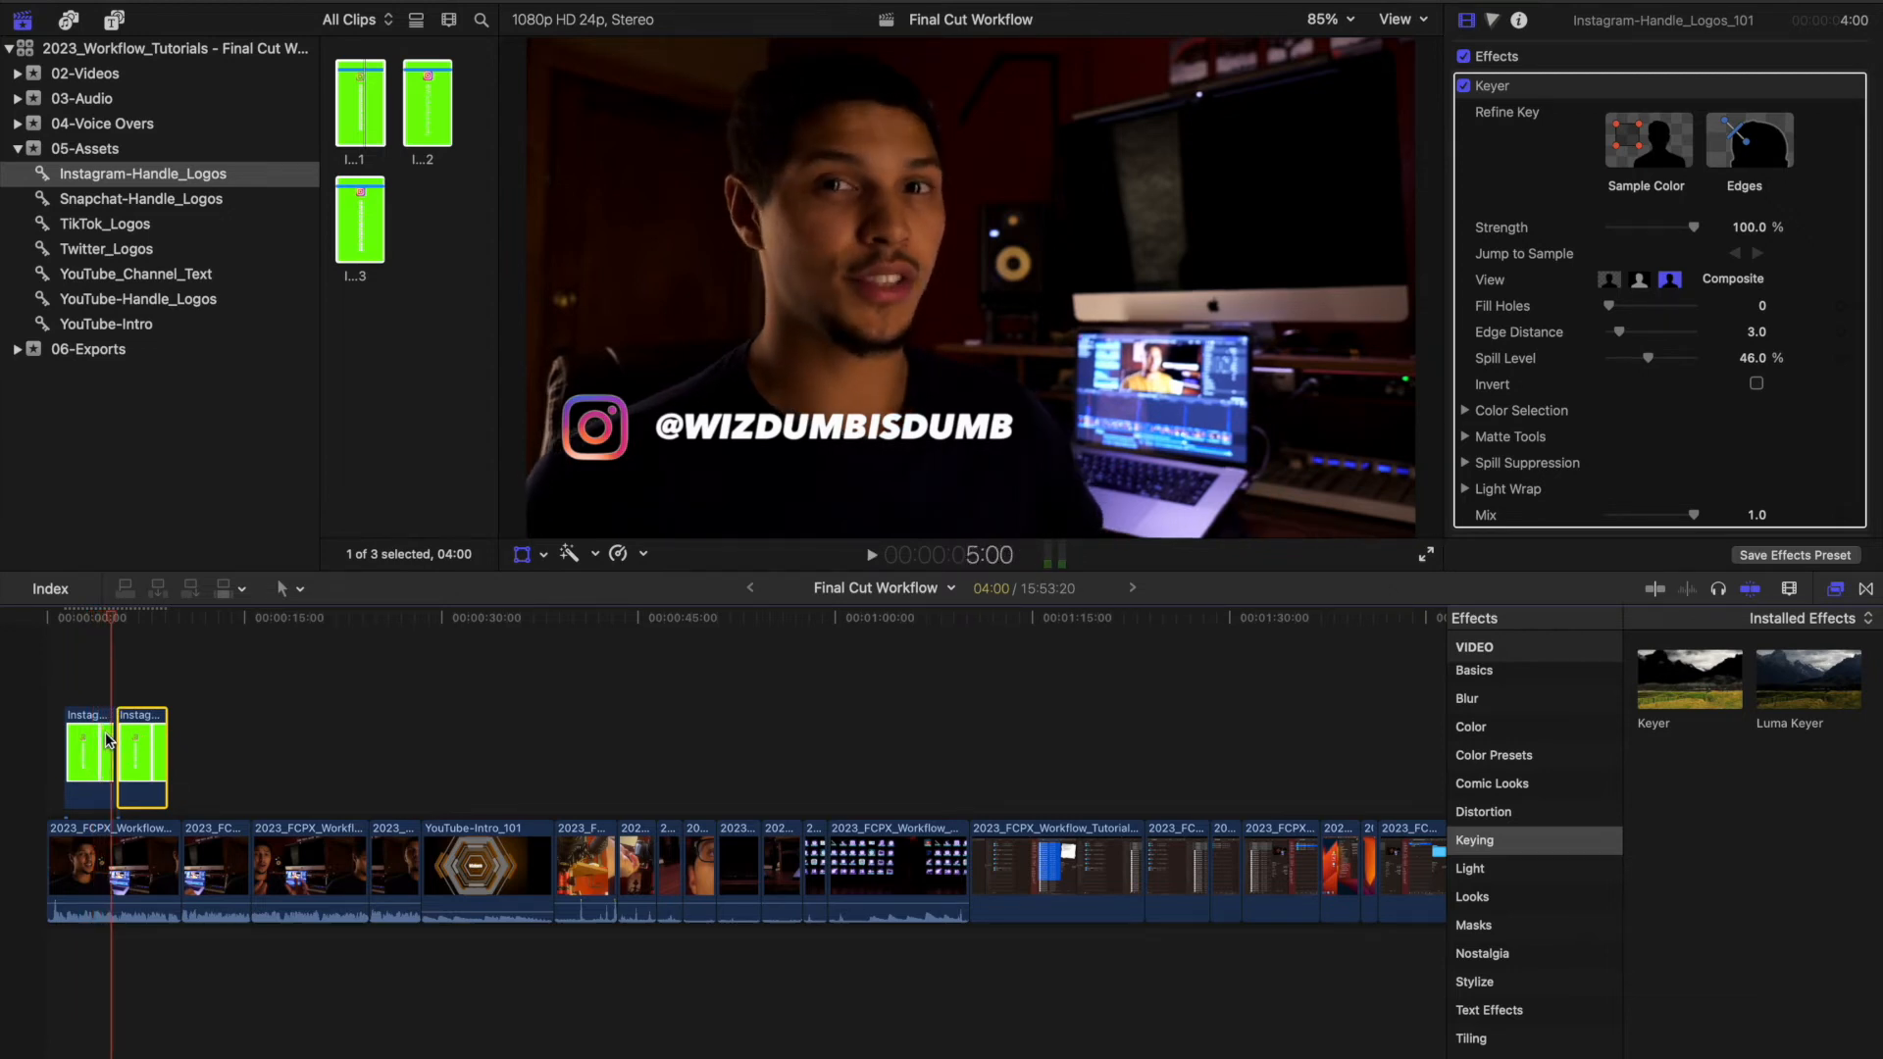
mouse_move(114, 741)
left_mouse_down()
mouse_move(97, 738)
mouse_move(144, 754)
mouse_move(97, 745)
left_mouse_up()
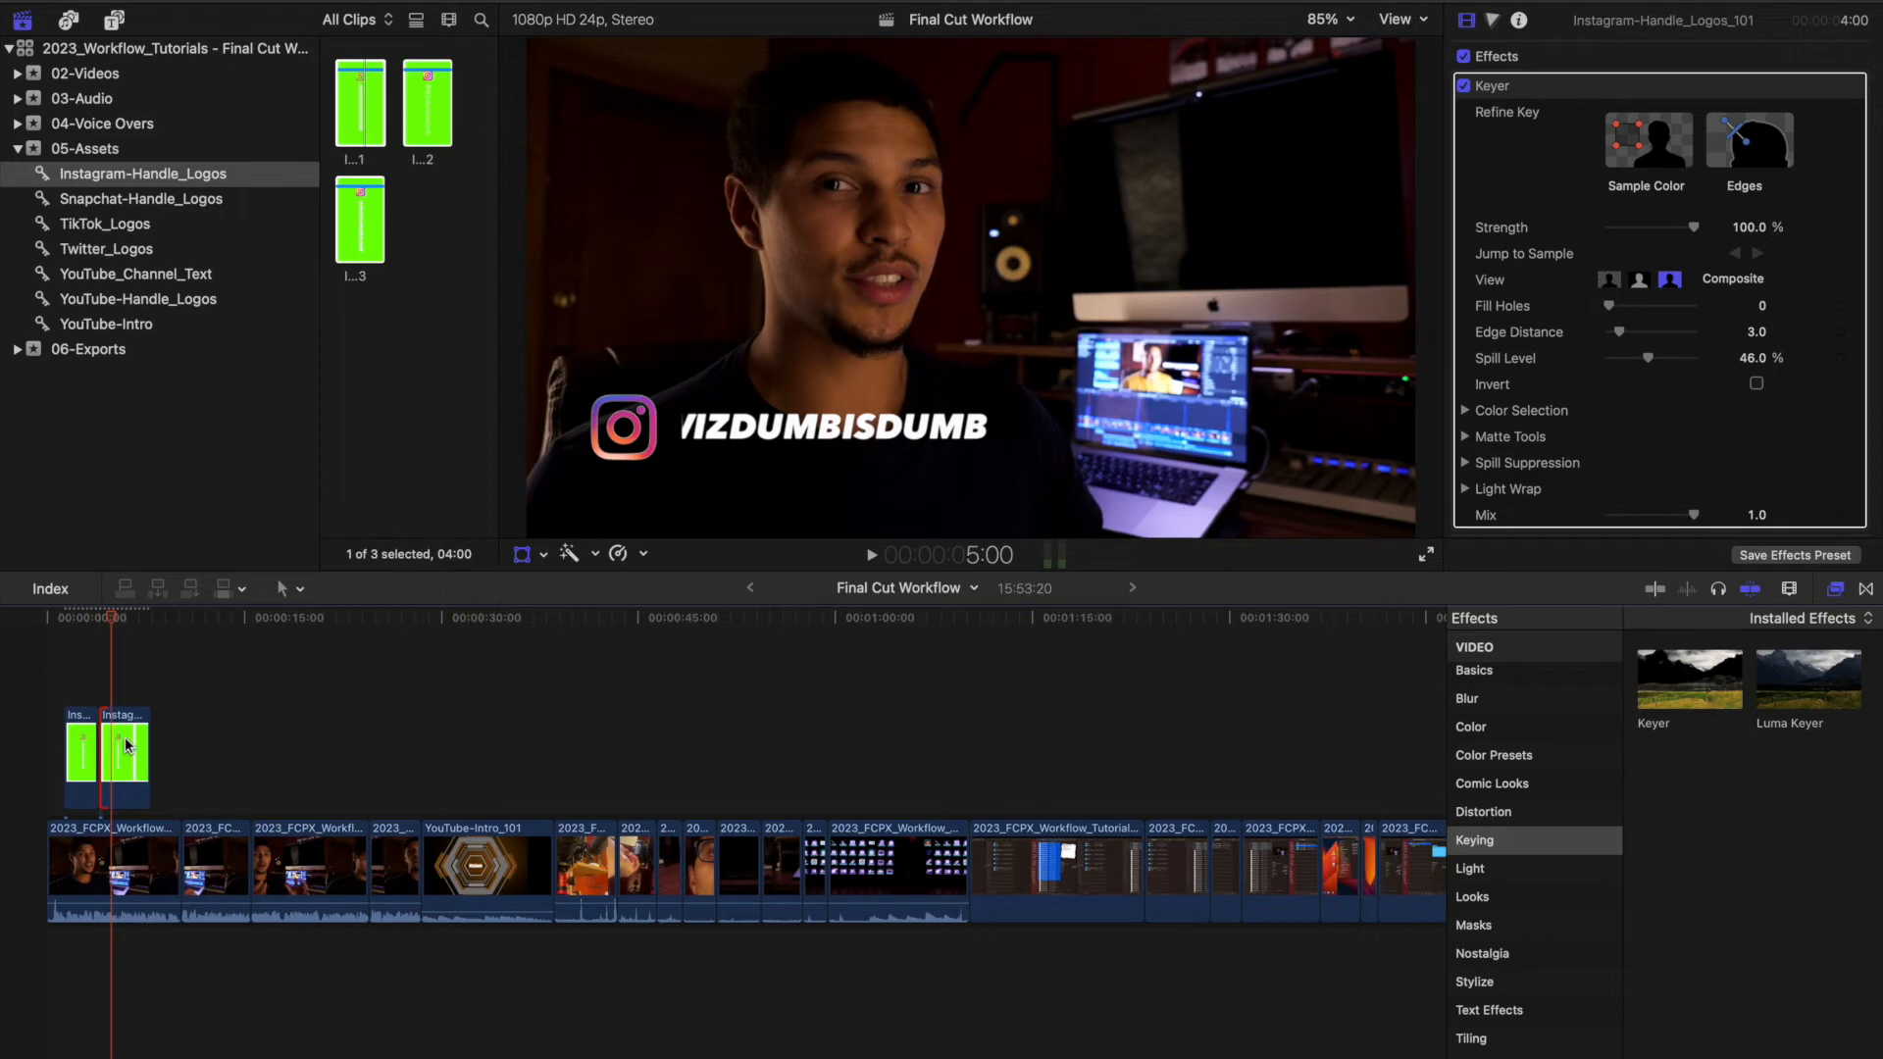
Reverse the copied Instagram logo clip, shorten its end and play through the logo's entrance and exit
left_click(126, 745)
left_click(645, 555)
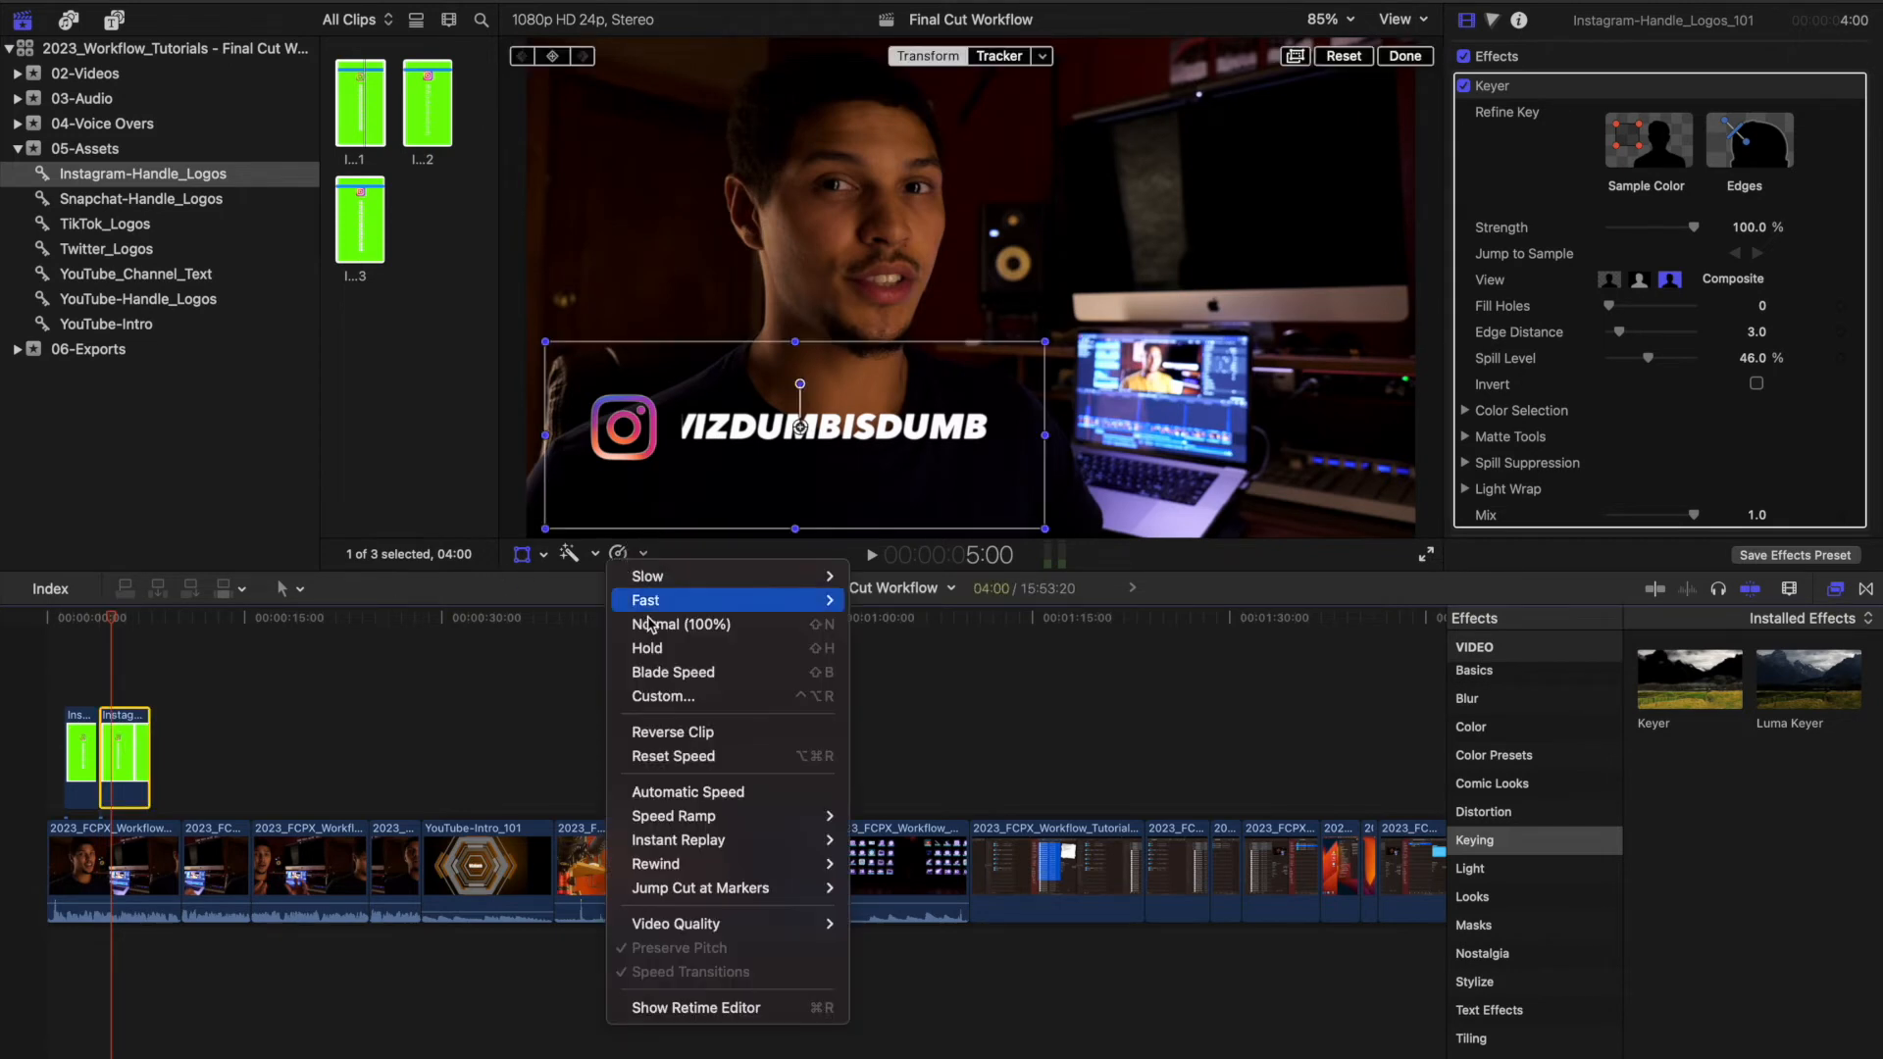
left_click(699, 736)
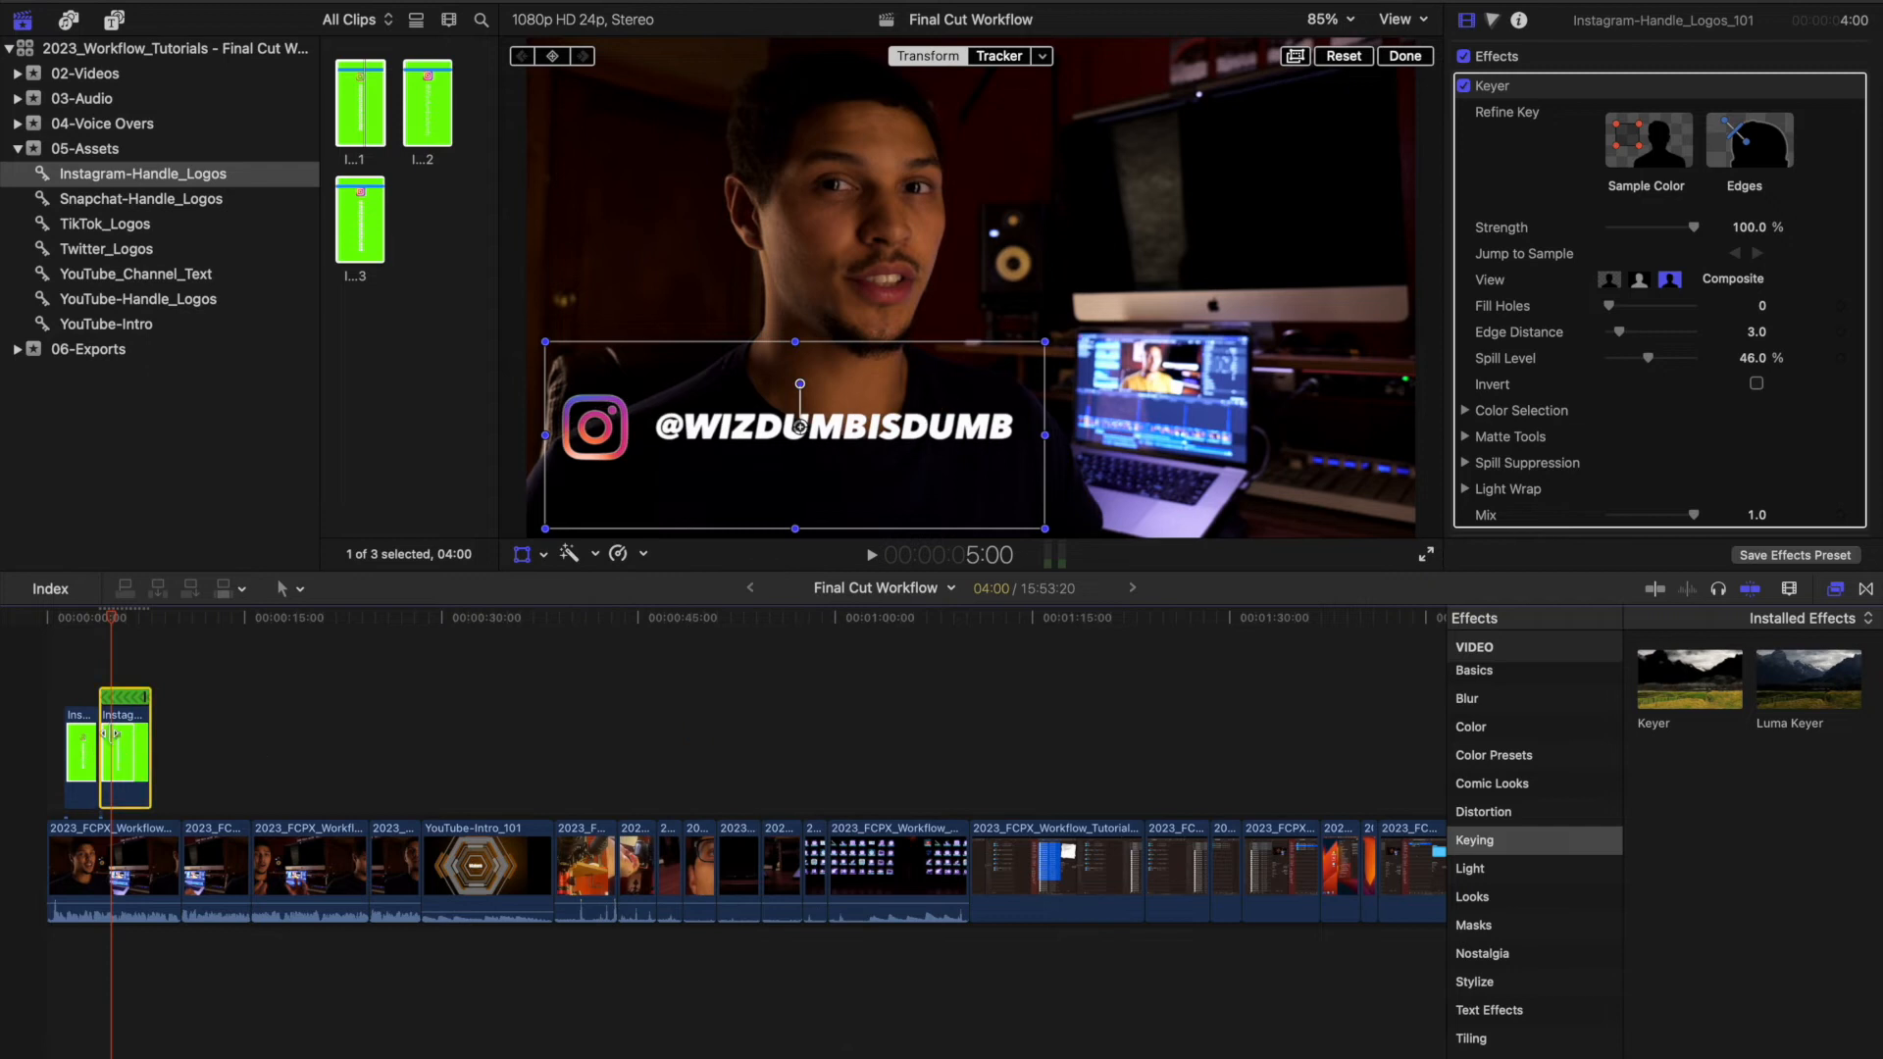
left_click(83, 689)
key("space")
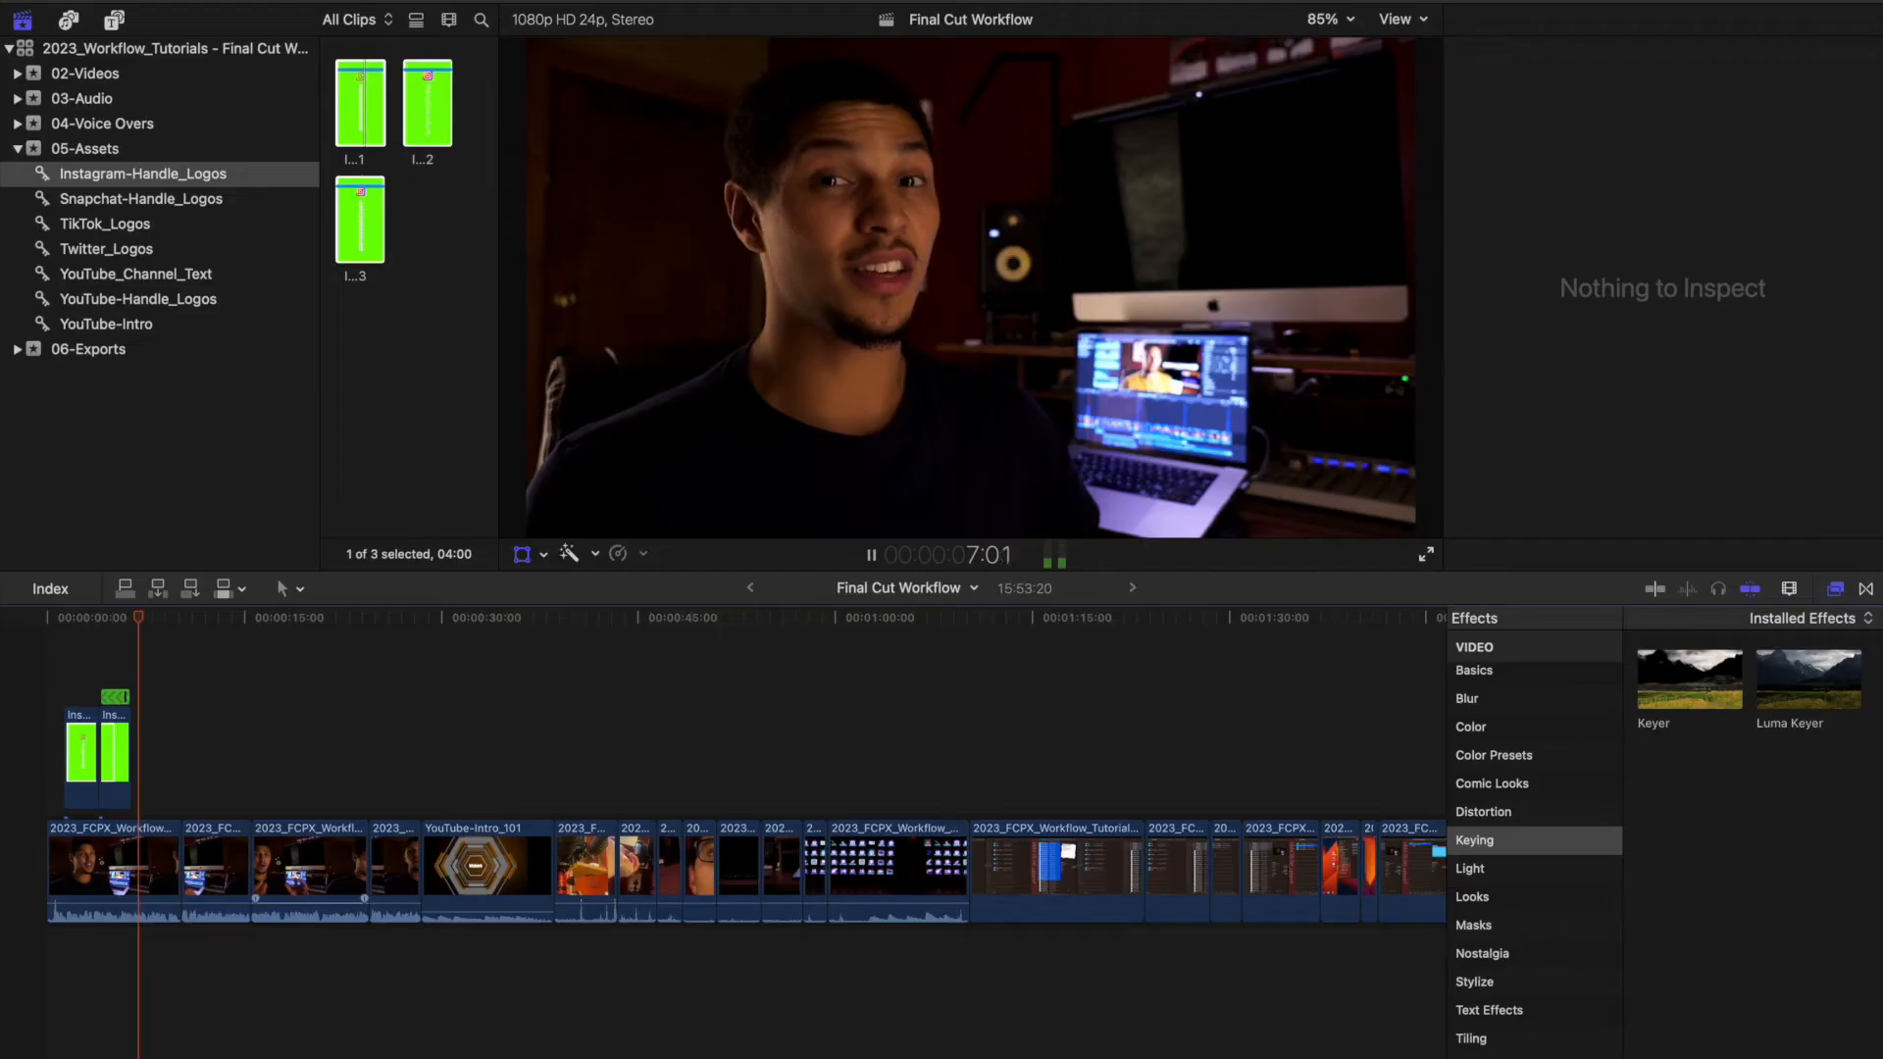
key("Escape")
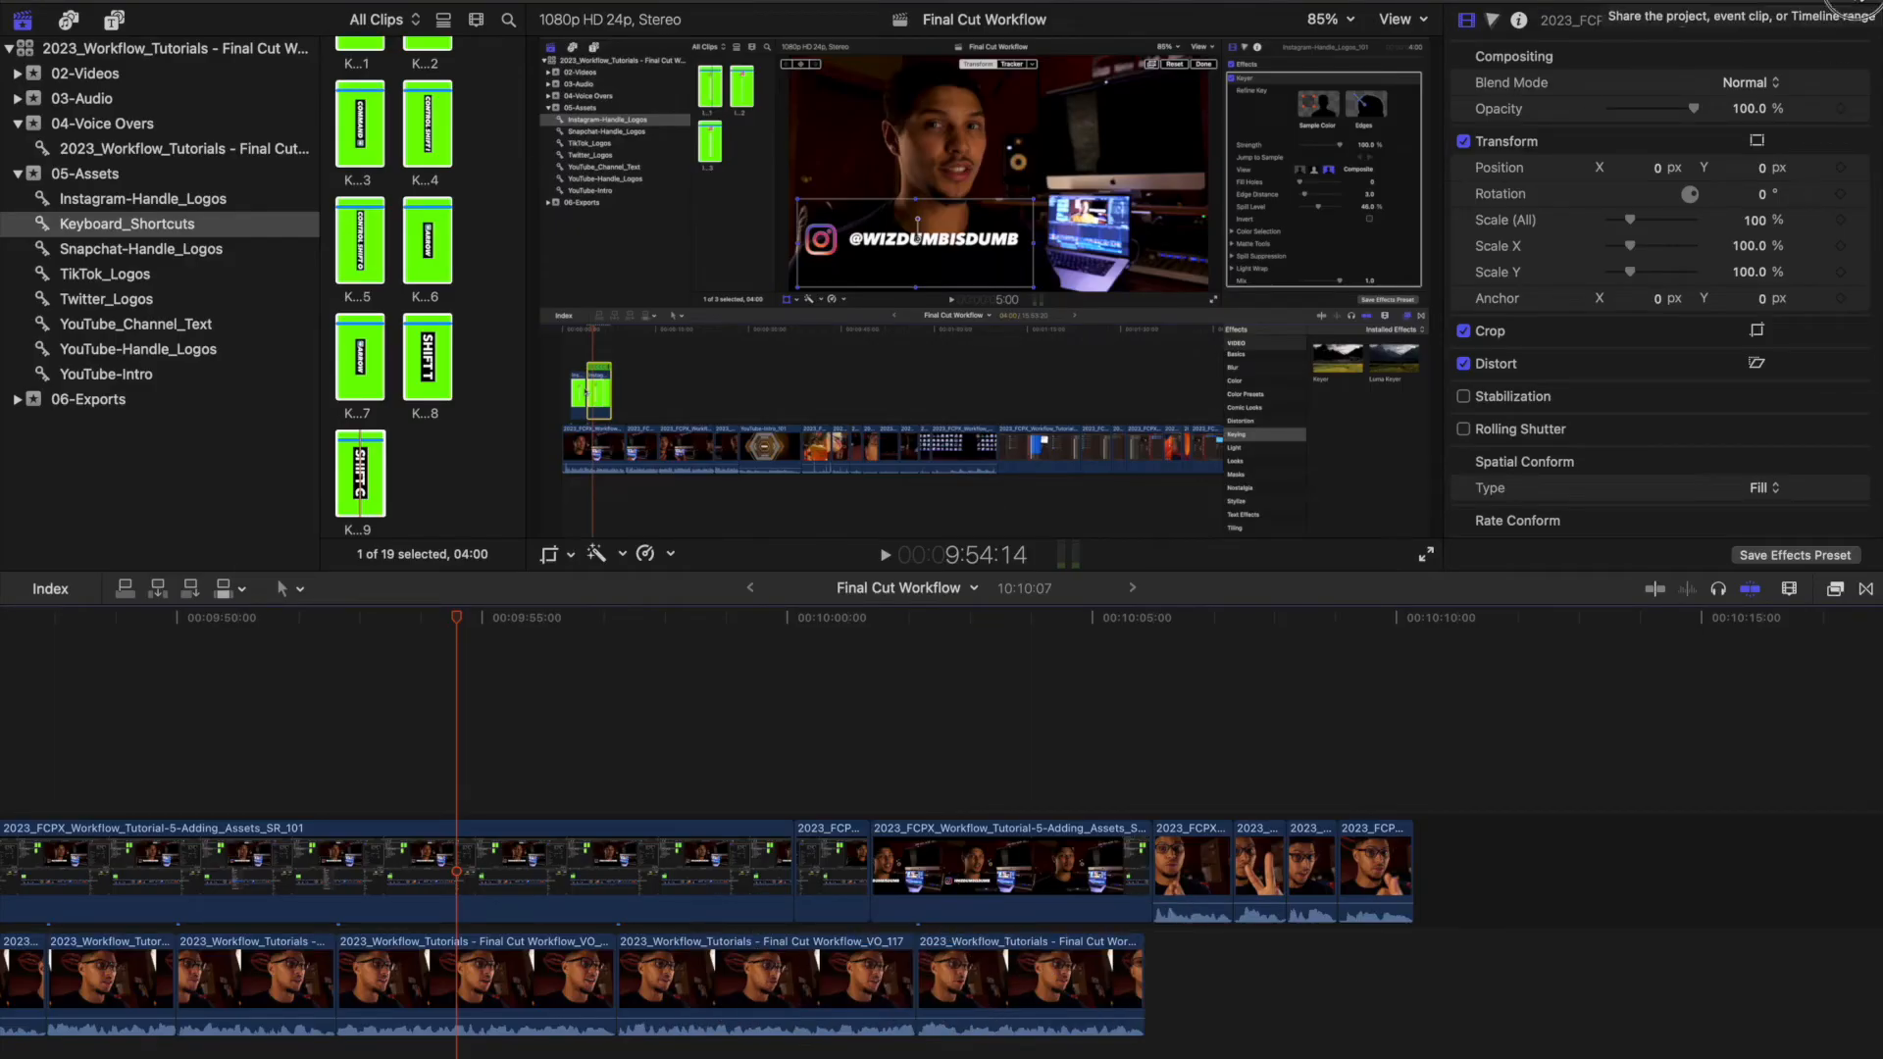
Examine the Best Export Settings share options for format, video codec, resolution and roles, and close them without exporting
left_click(1860, 5)
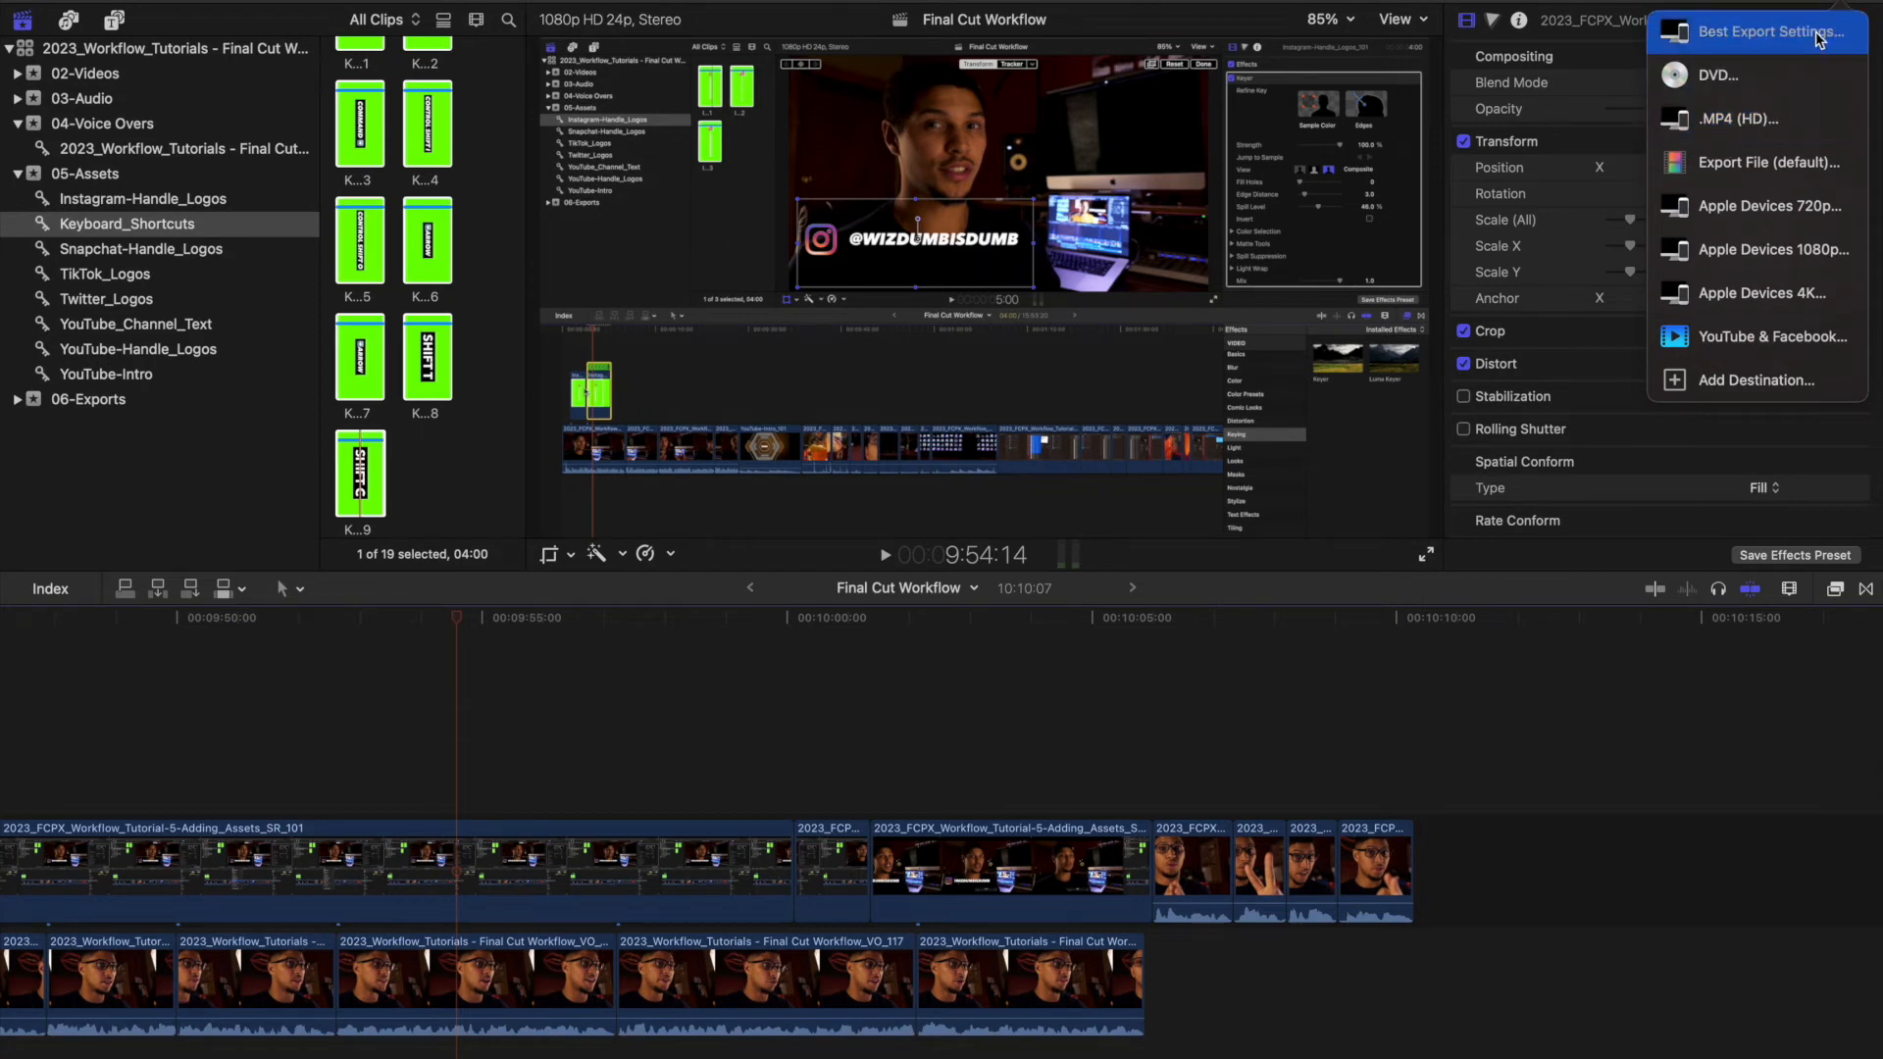
left_click(1761, 43)
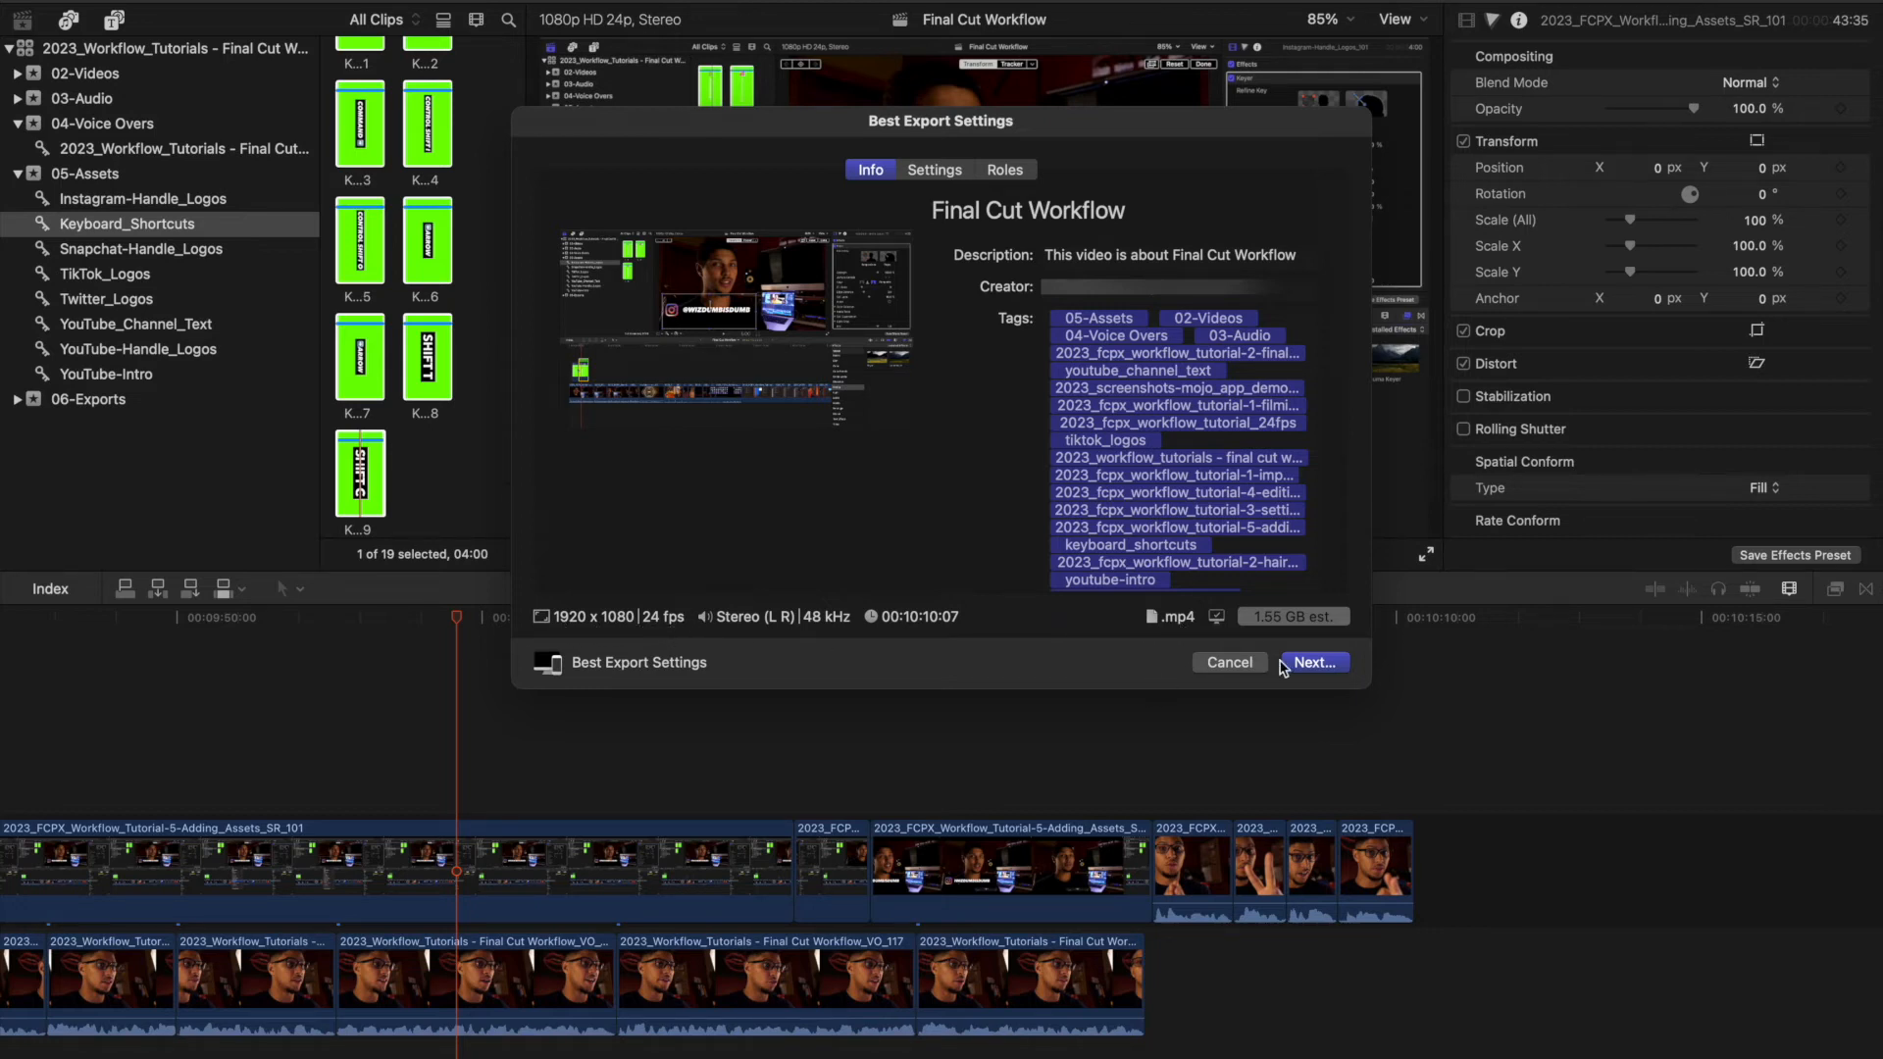
left_click(933, 169)
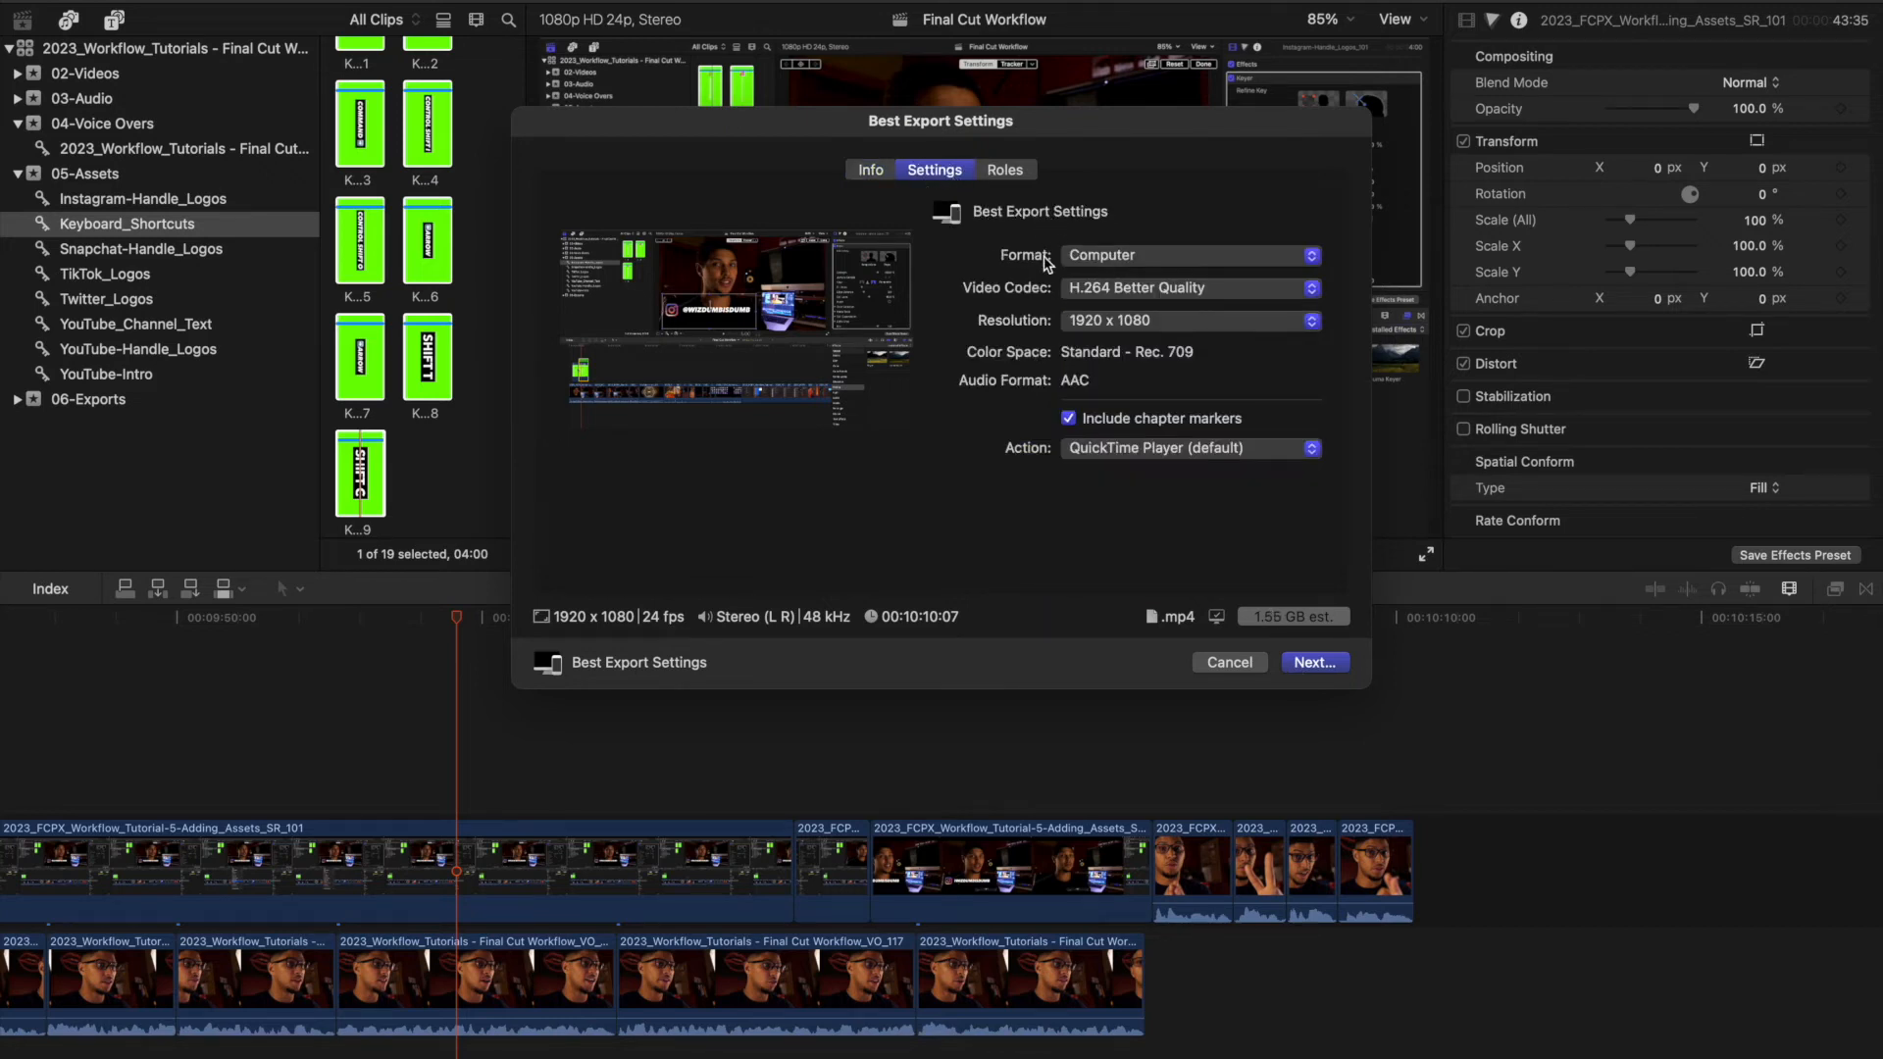
left_click(1127, 257)
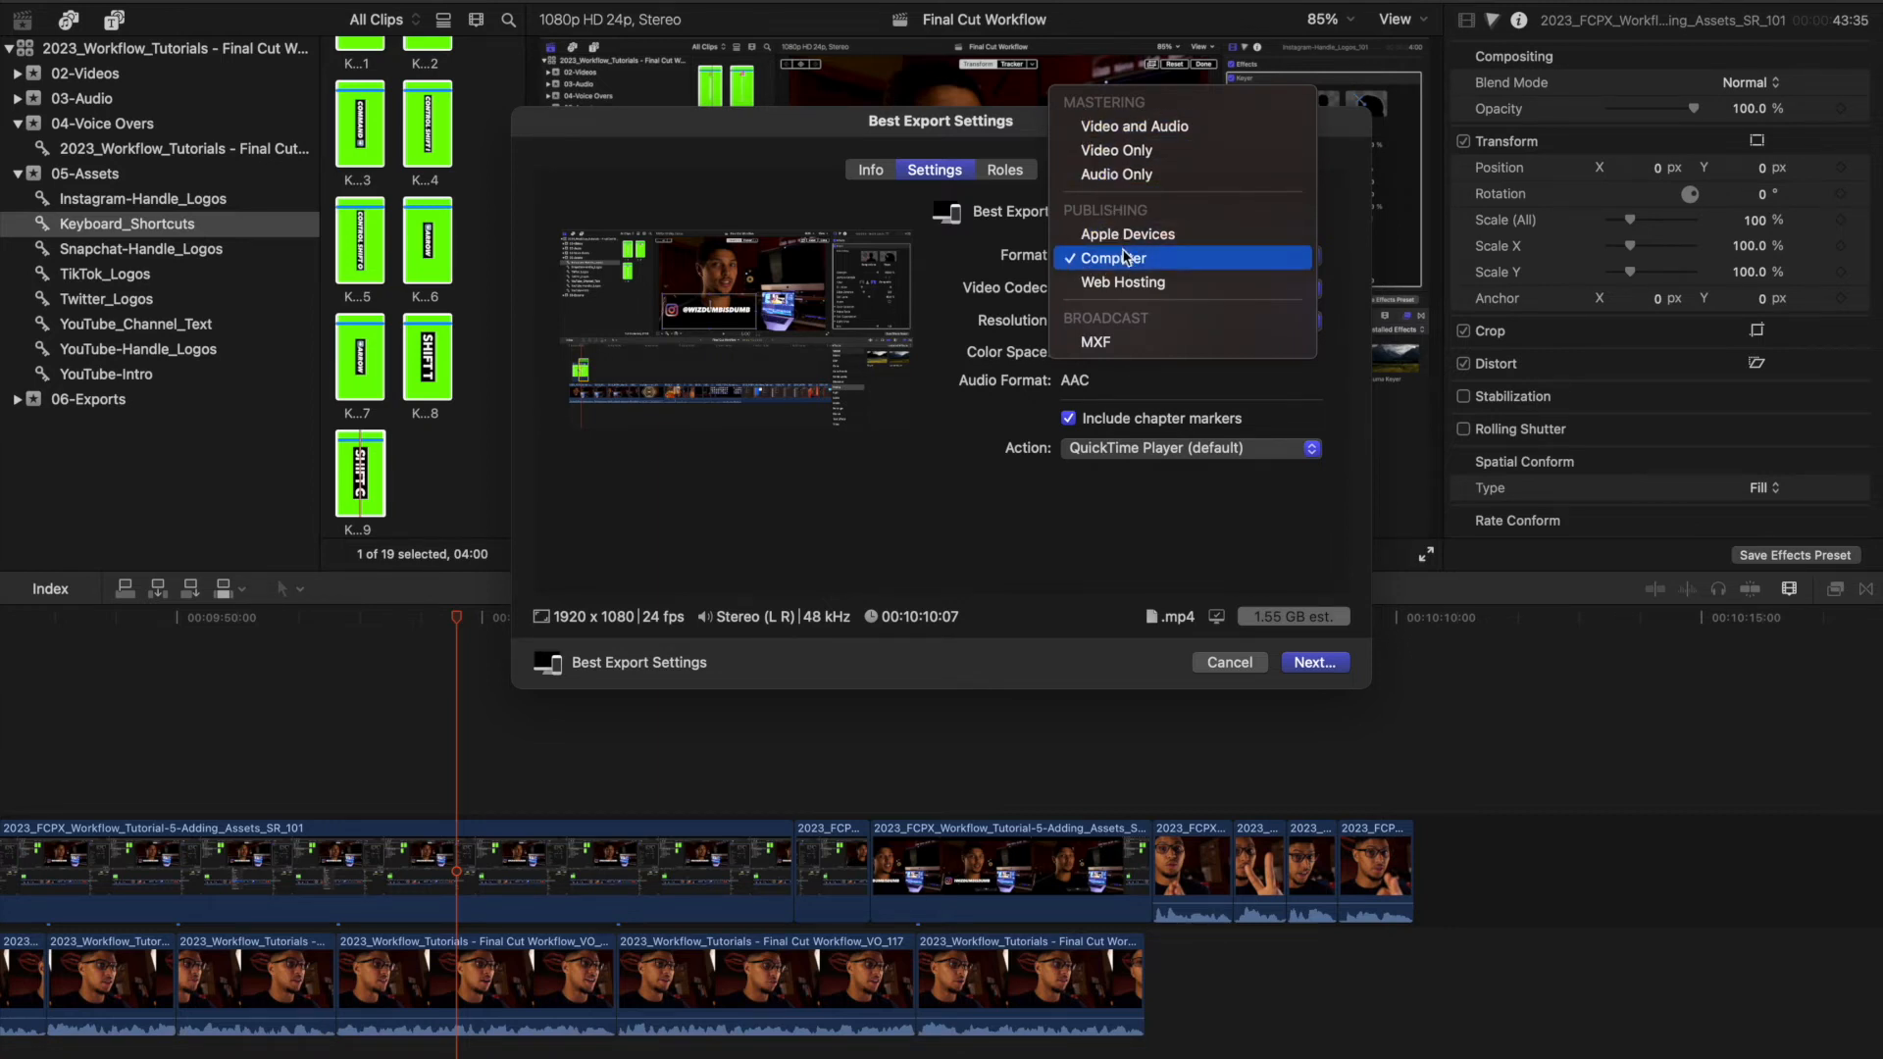
left_click(980, 235)
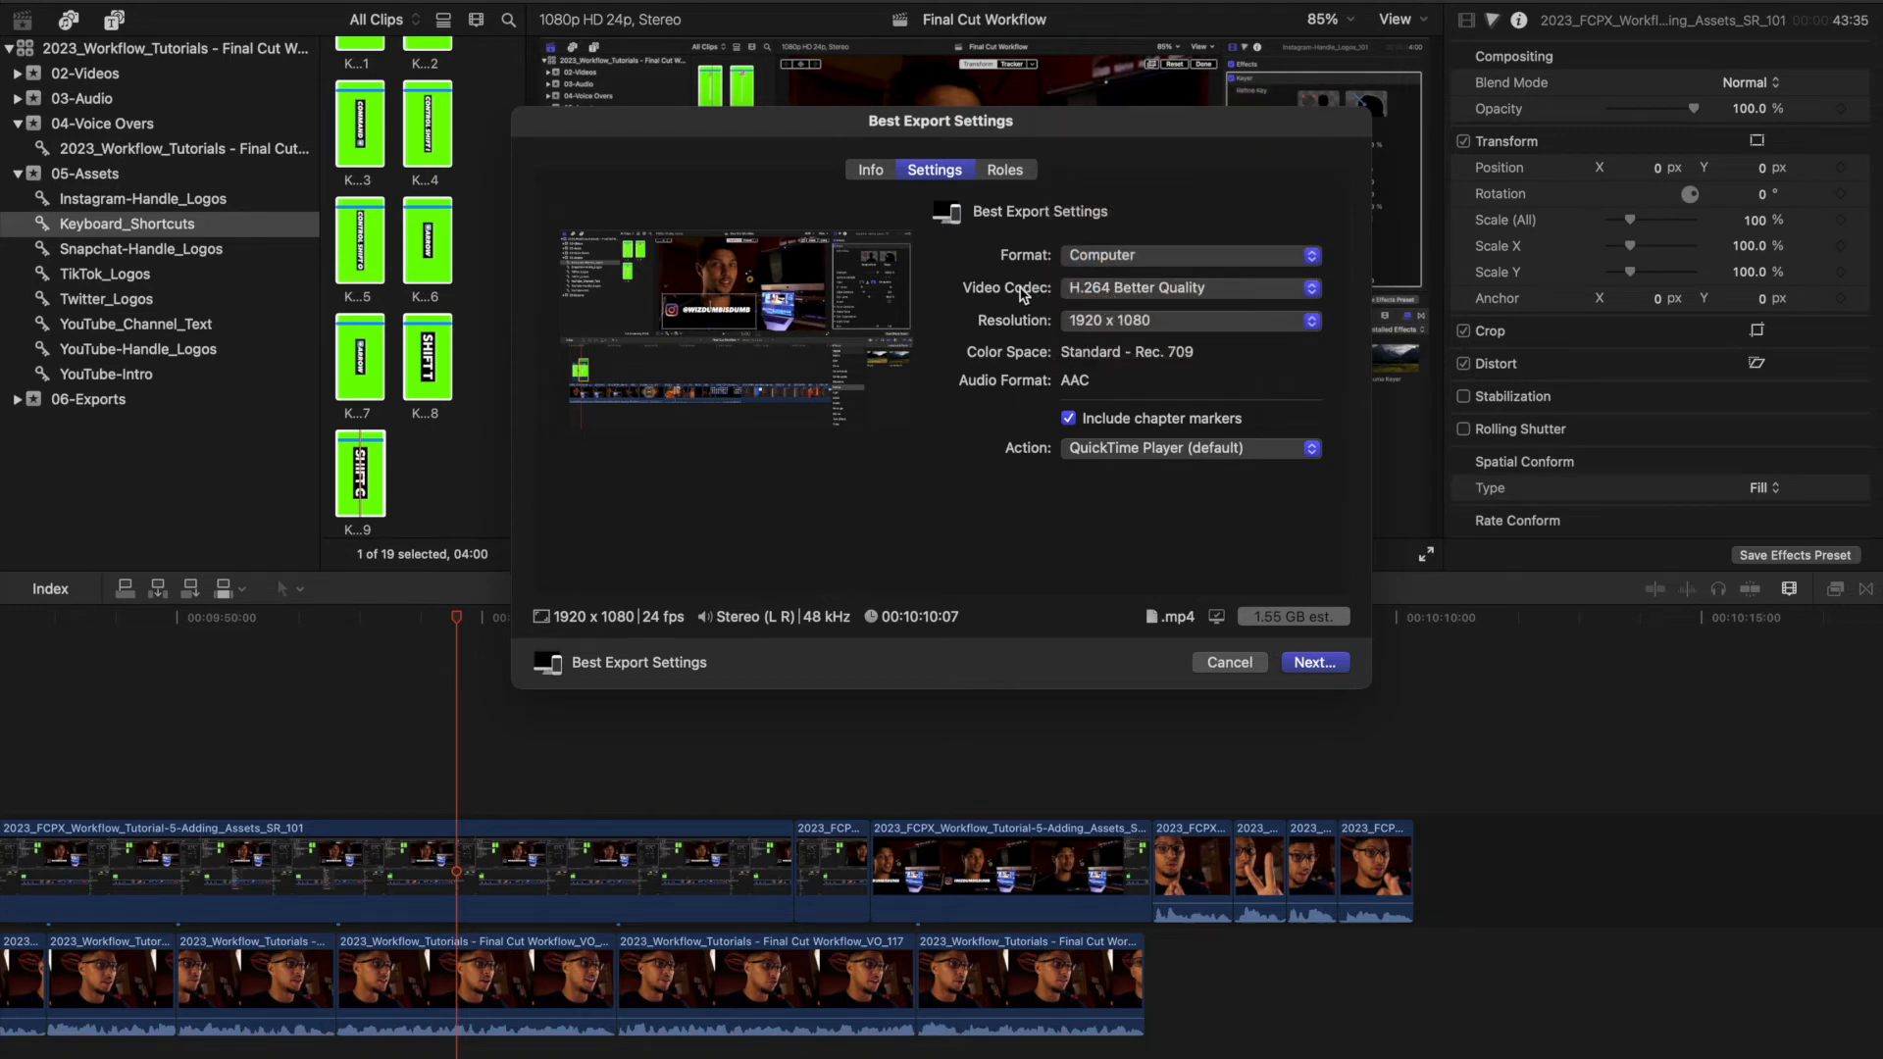
left_click(1124, 291)
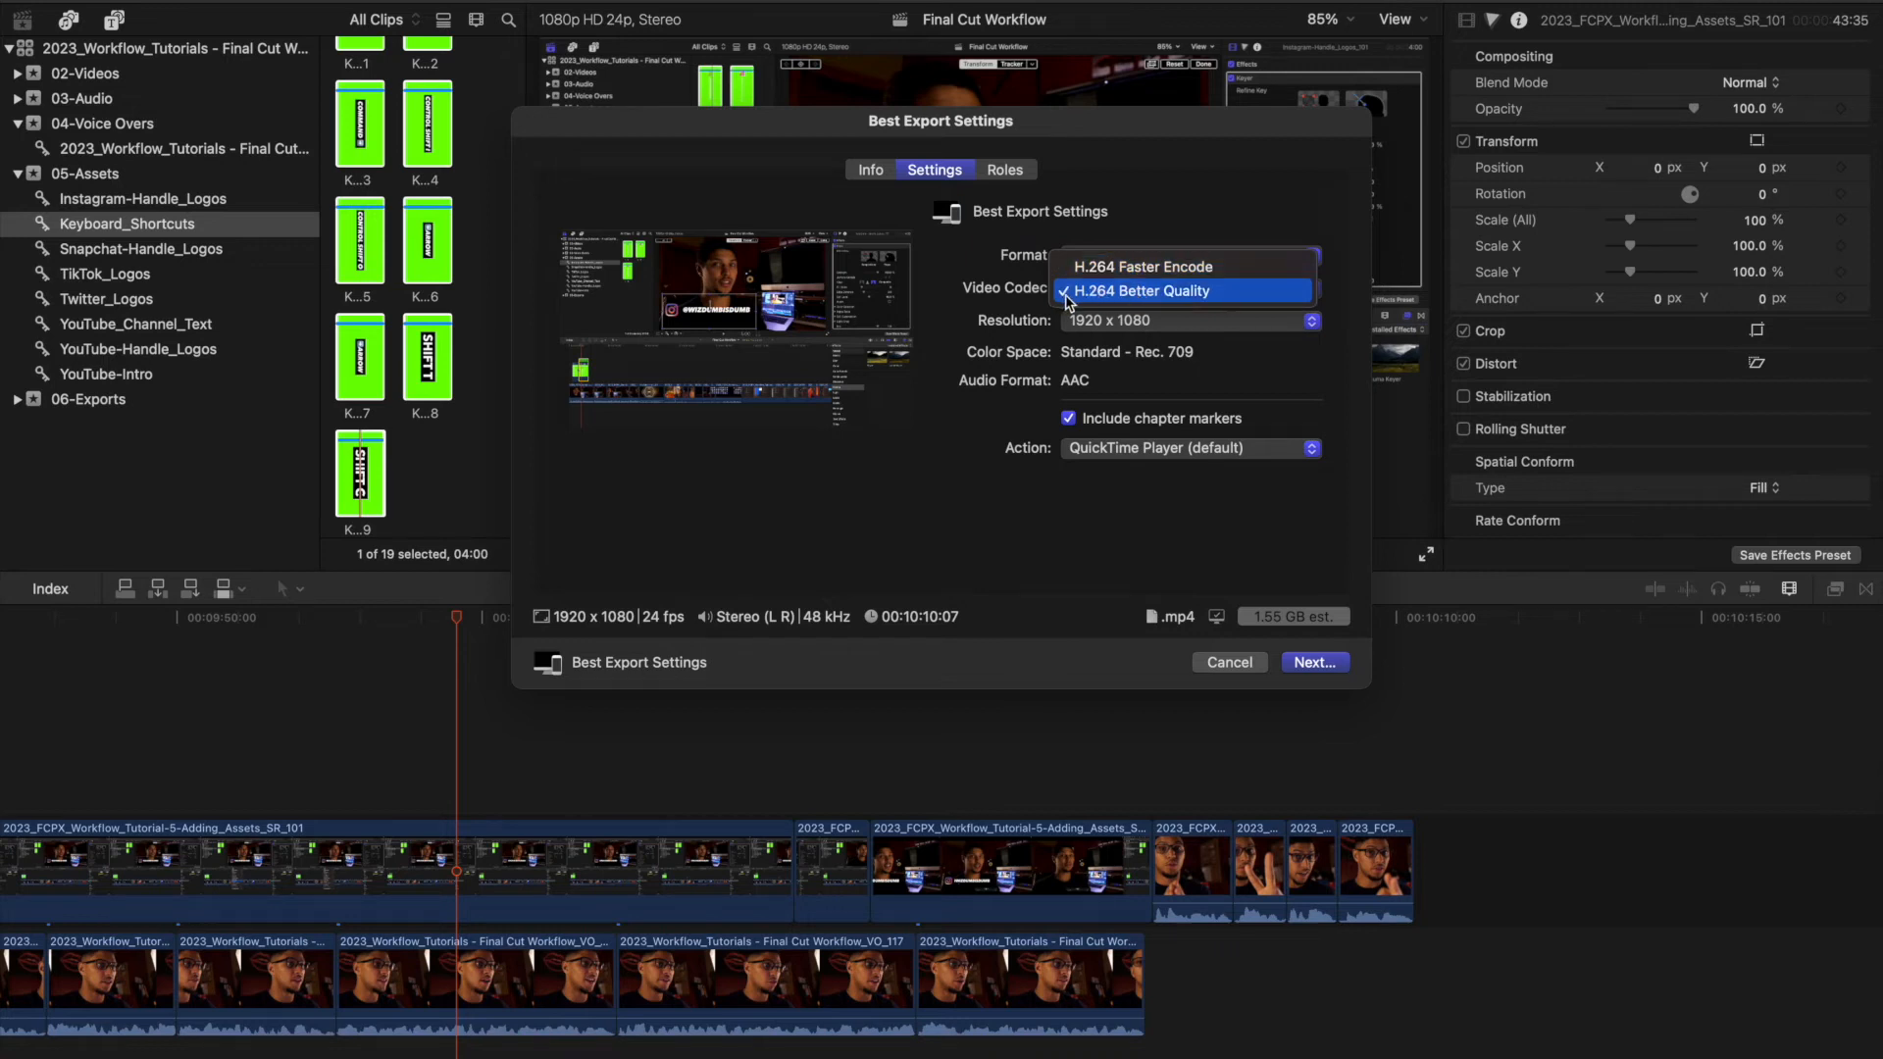
left_click(1010, 288)
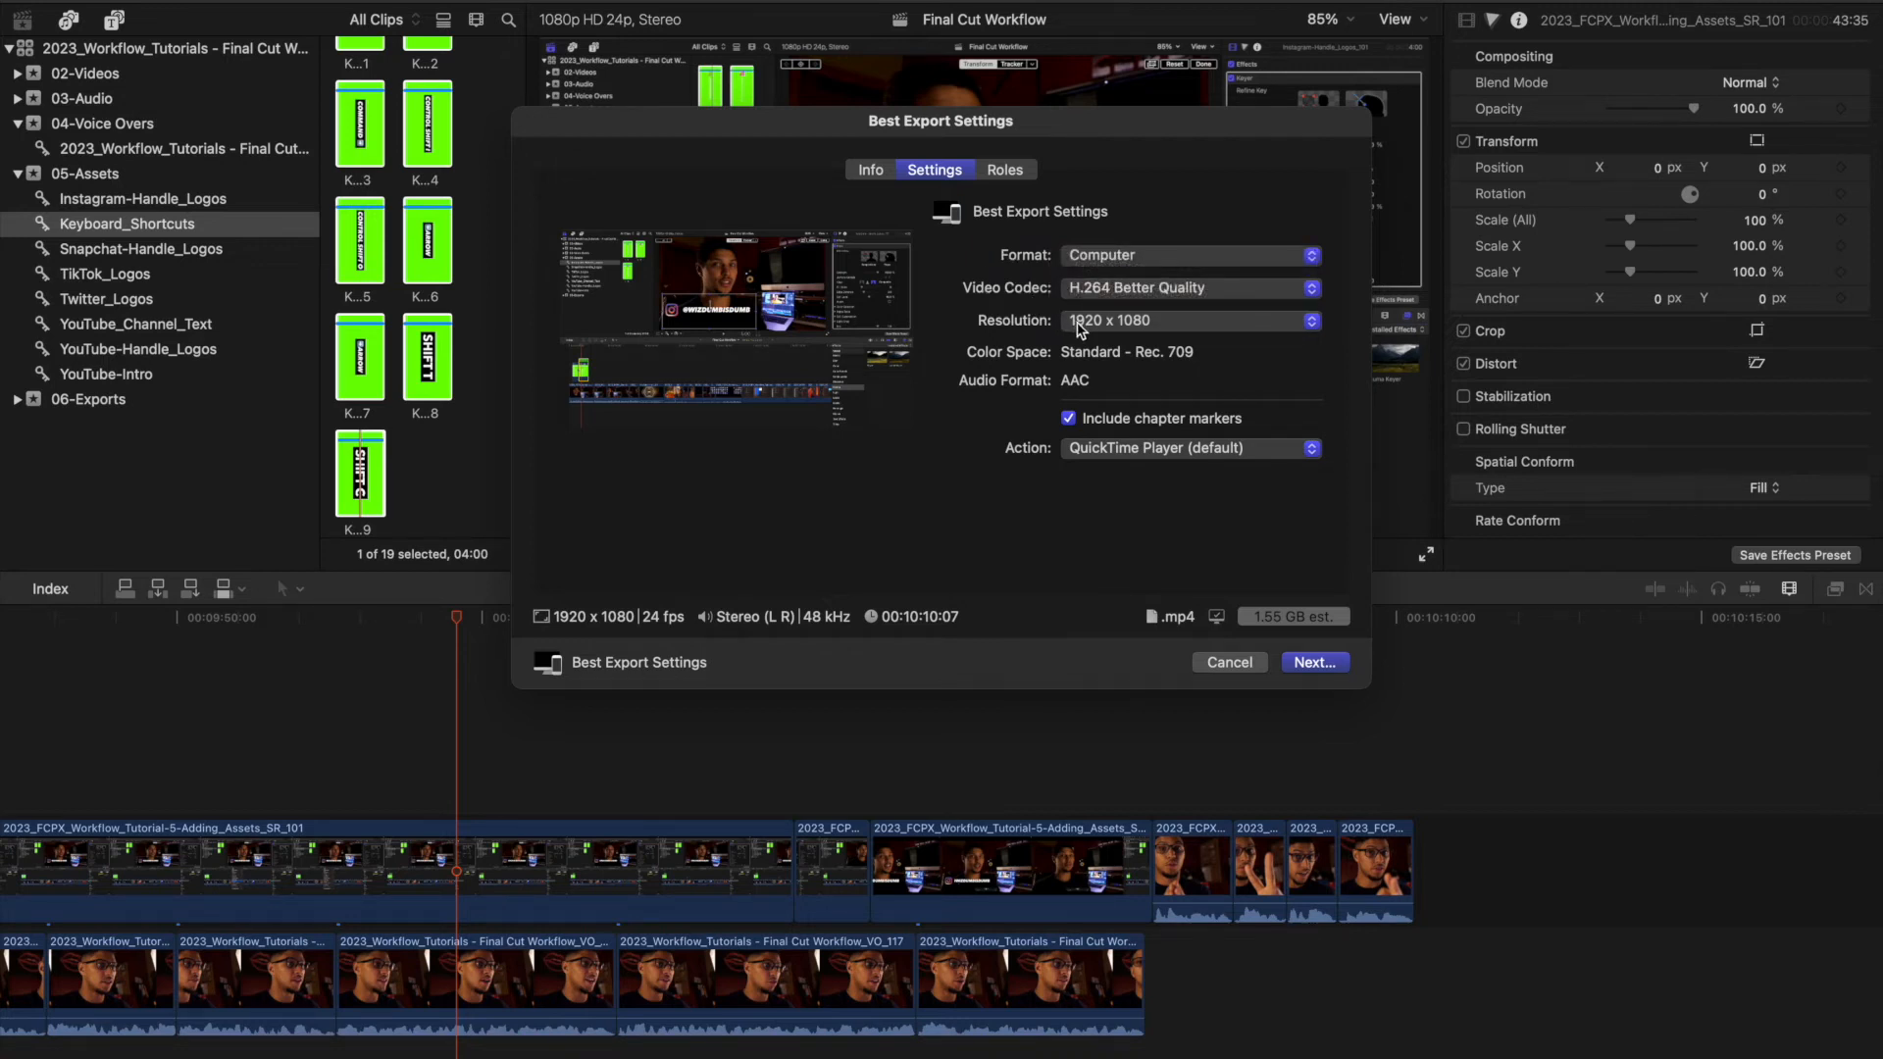
left_click(1175, 327)
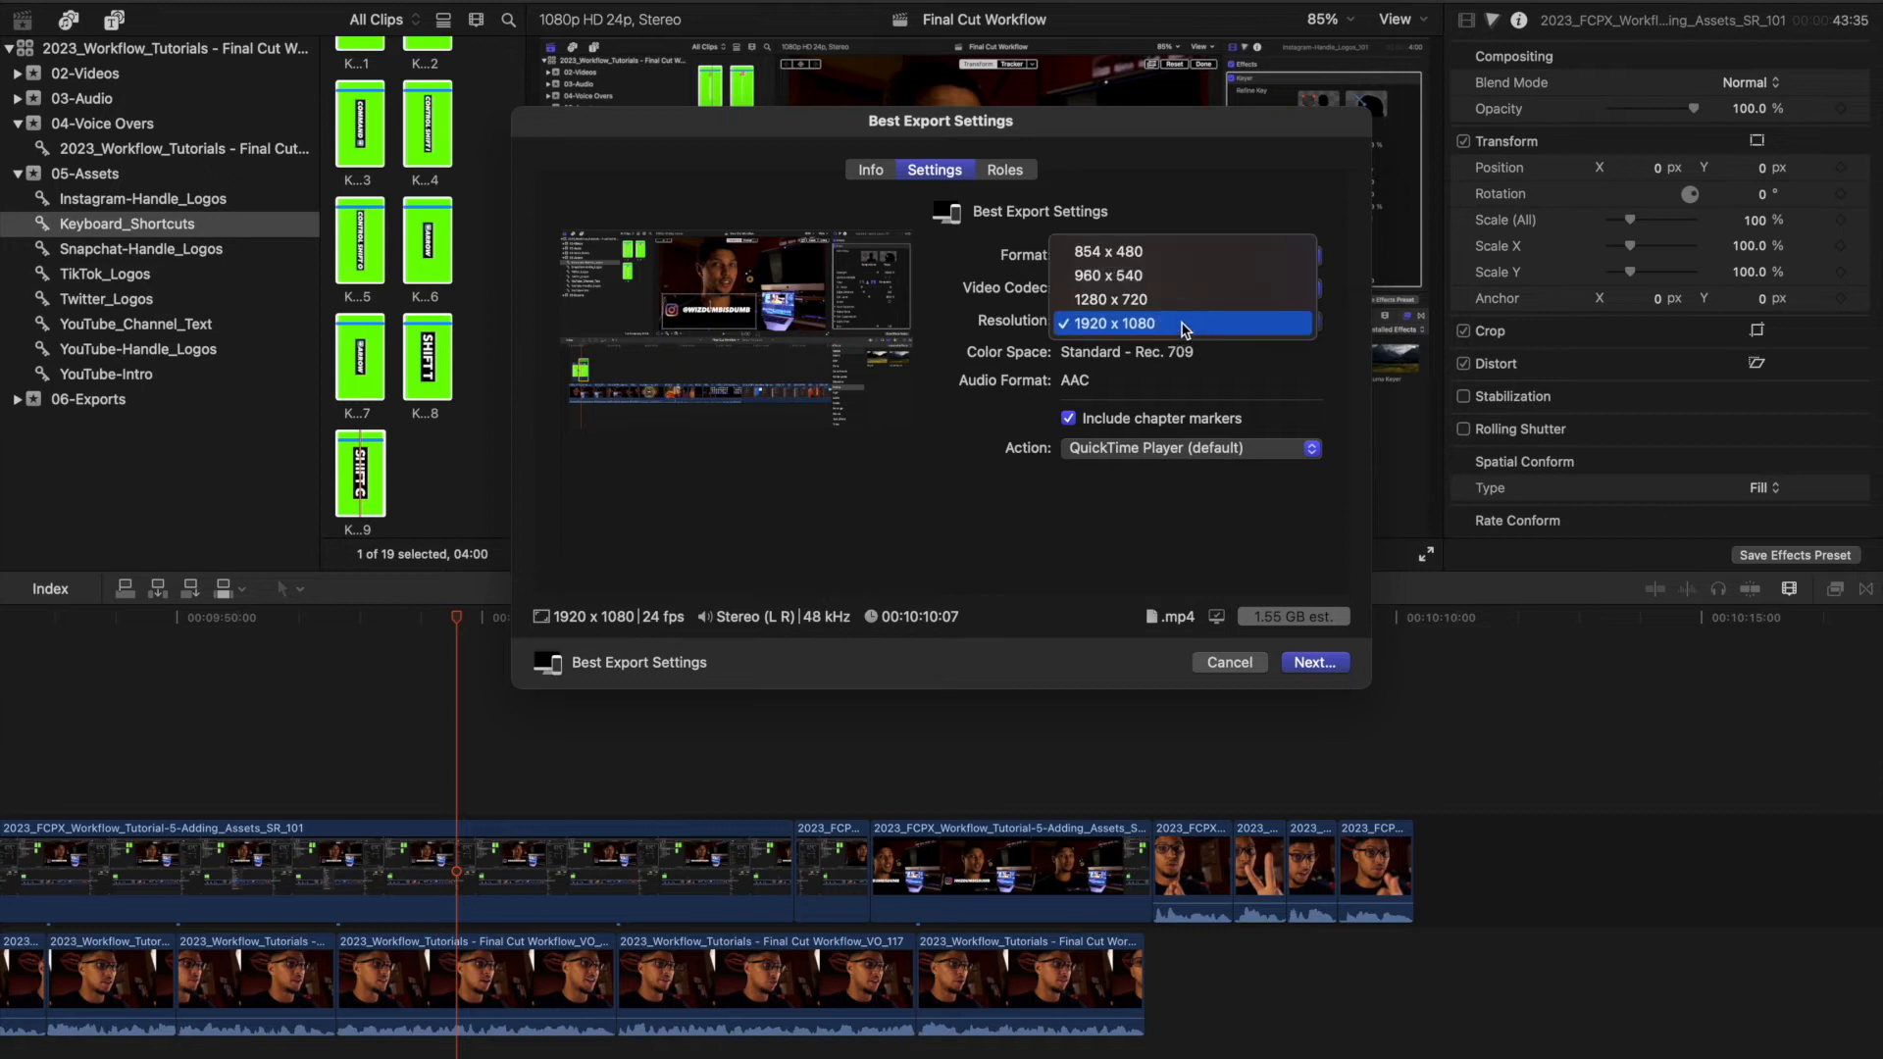
left_click(1022, 299)
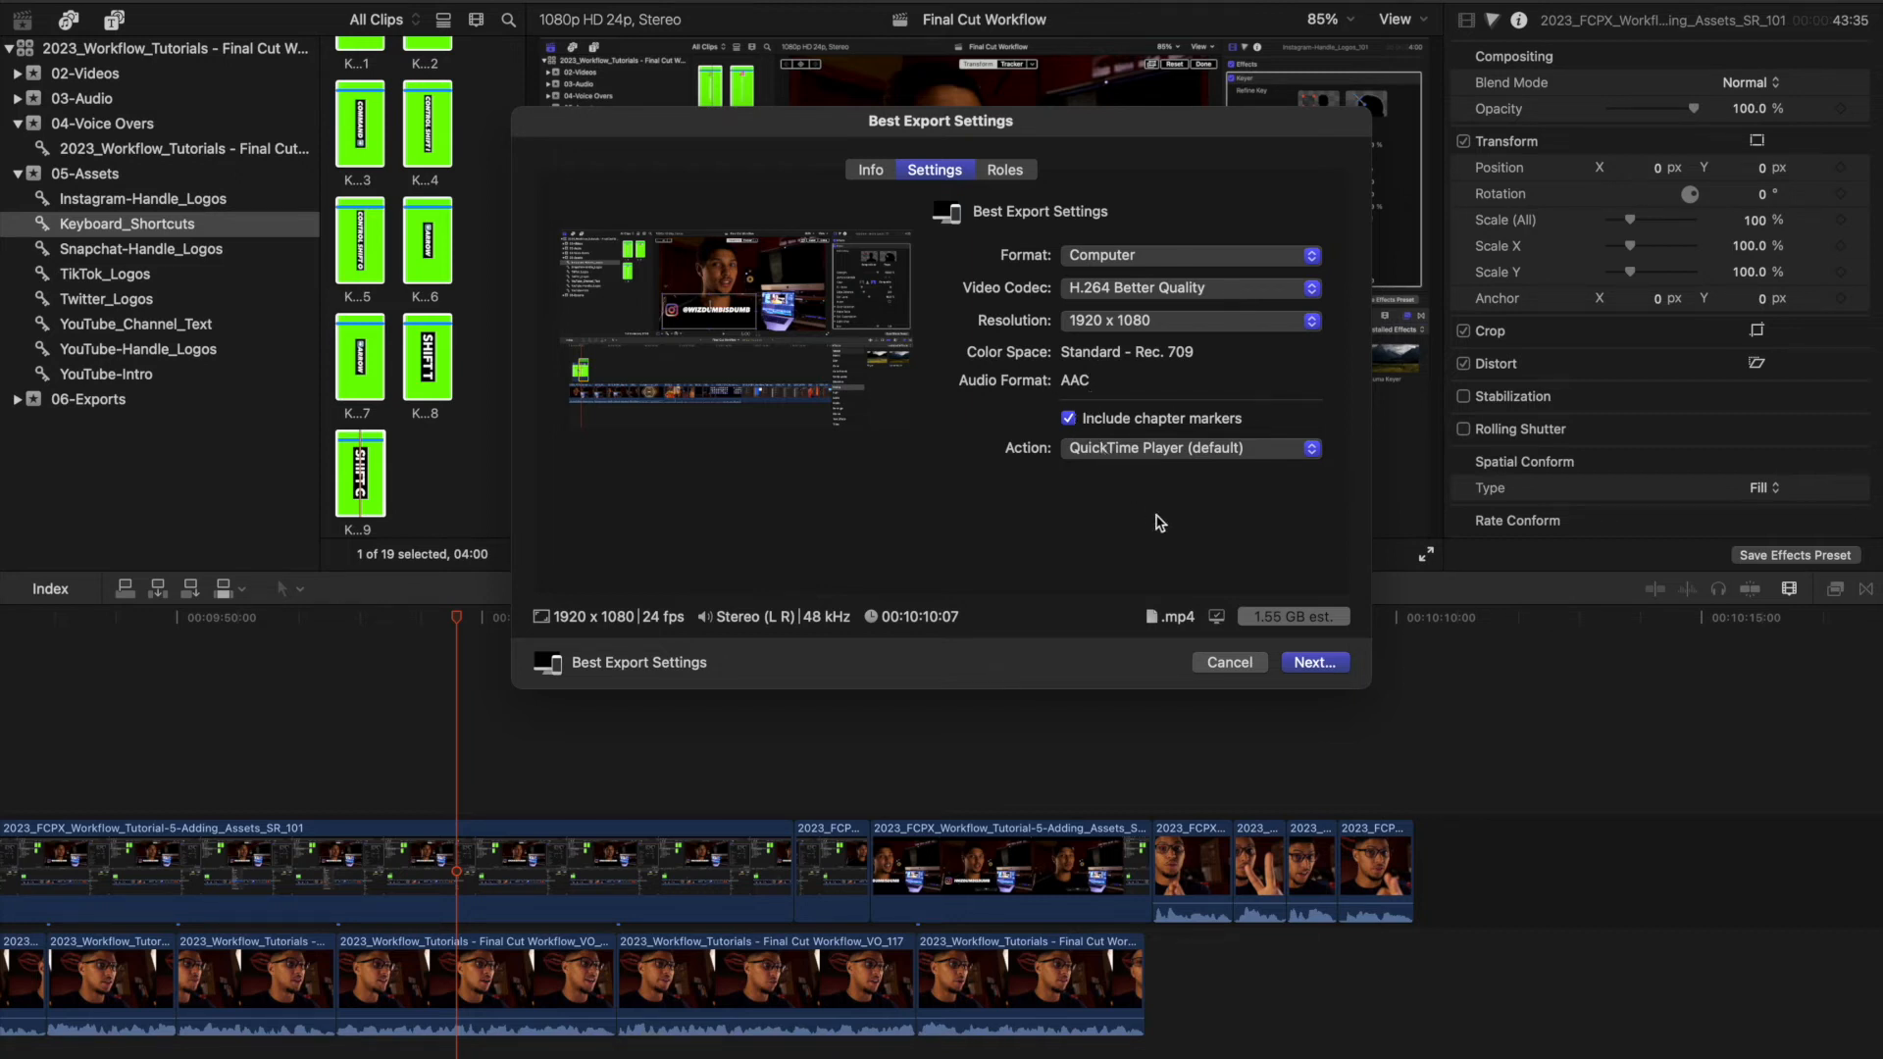
left_click(999, 176)
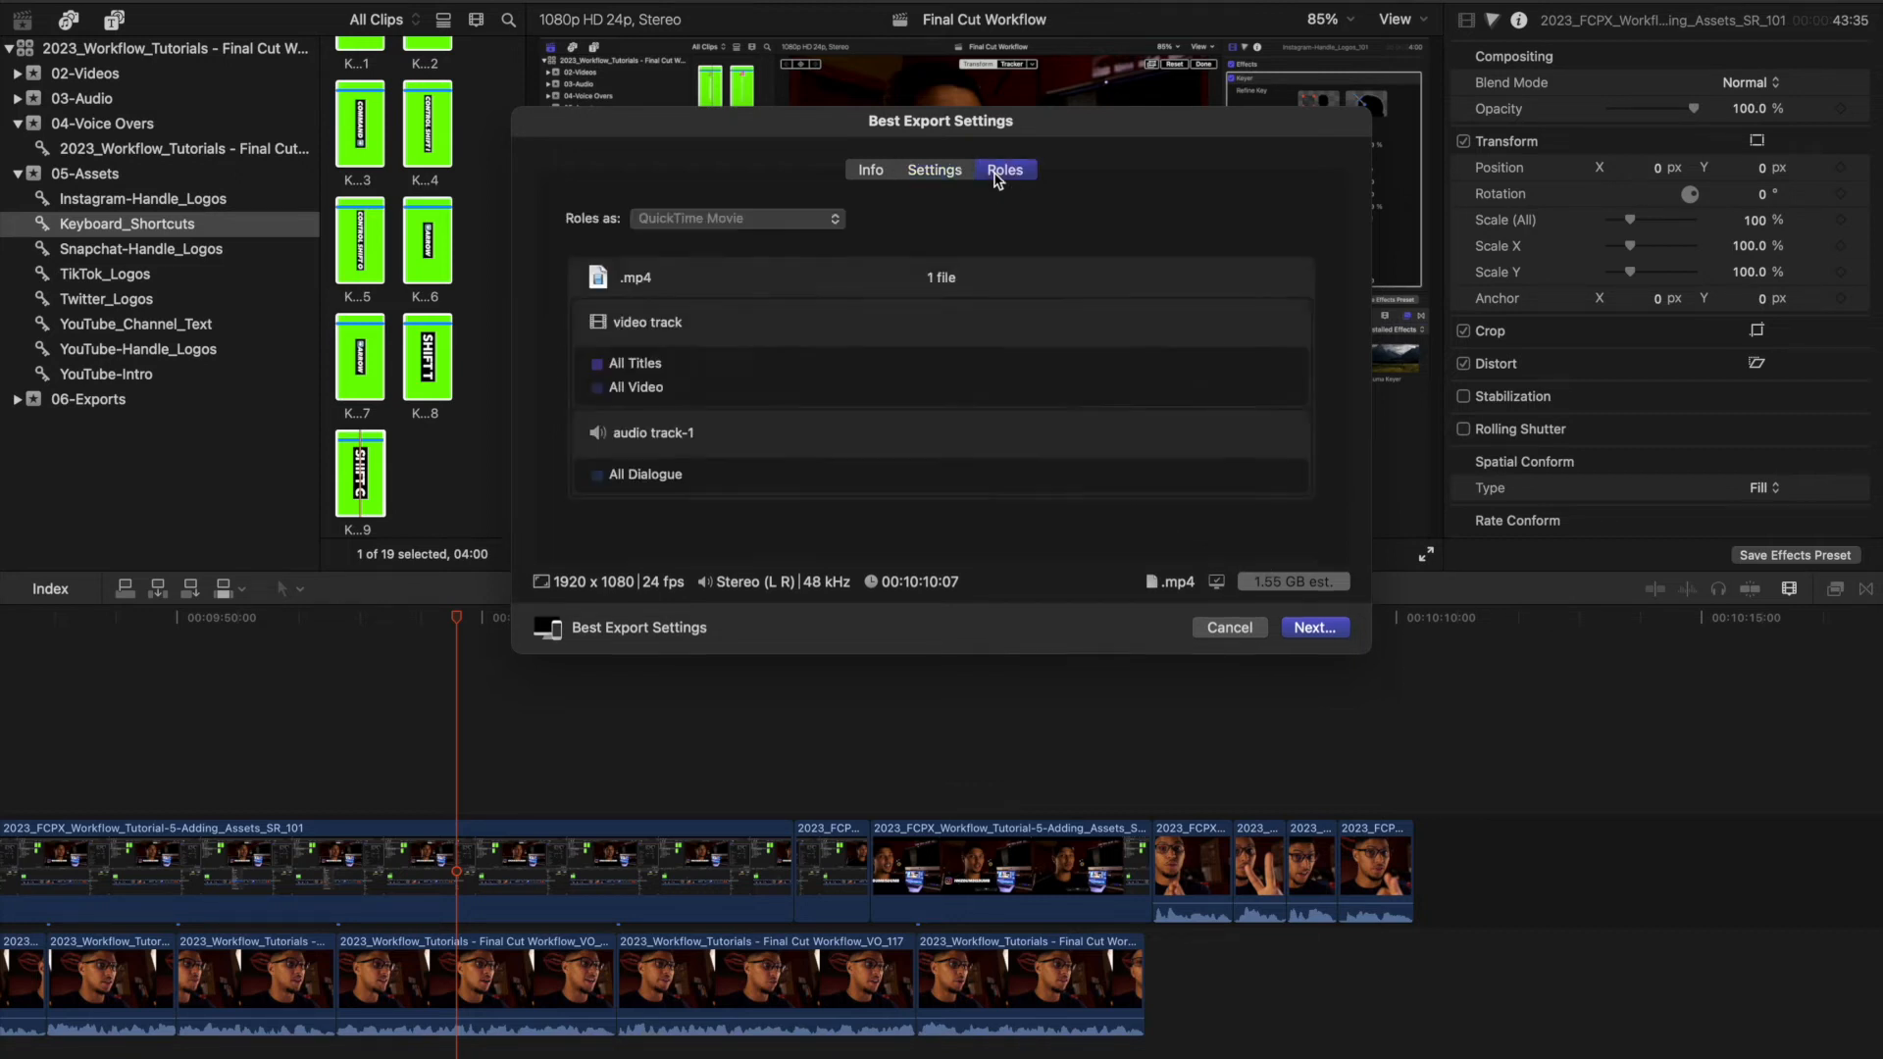
left_click(925, 175)
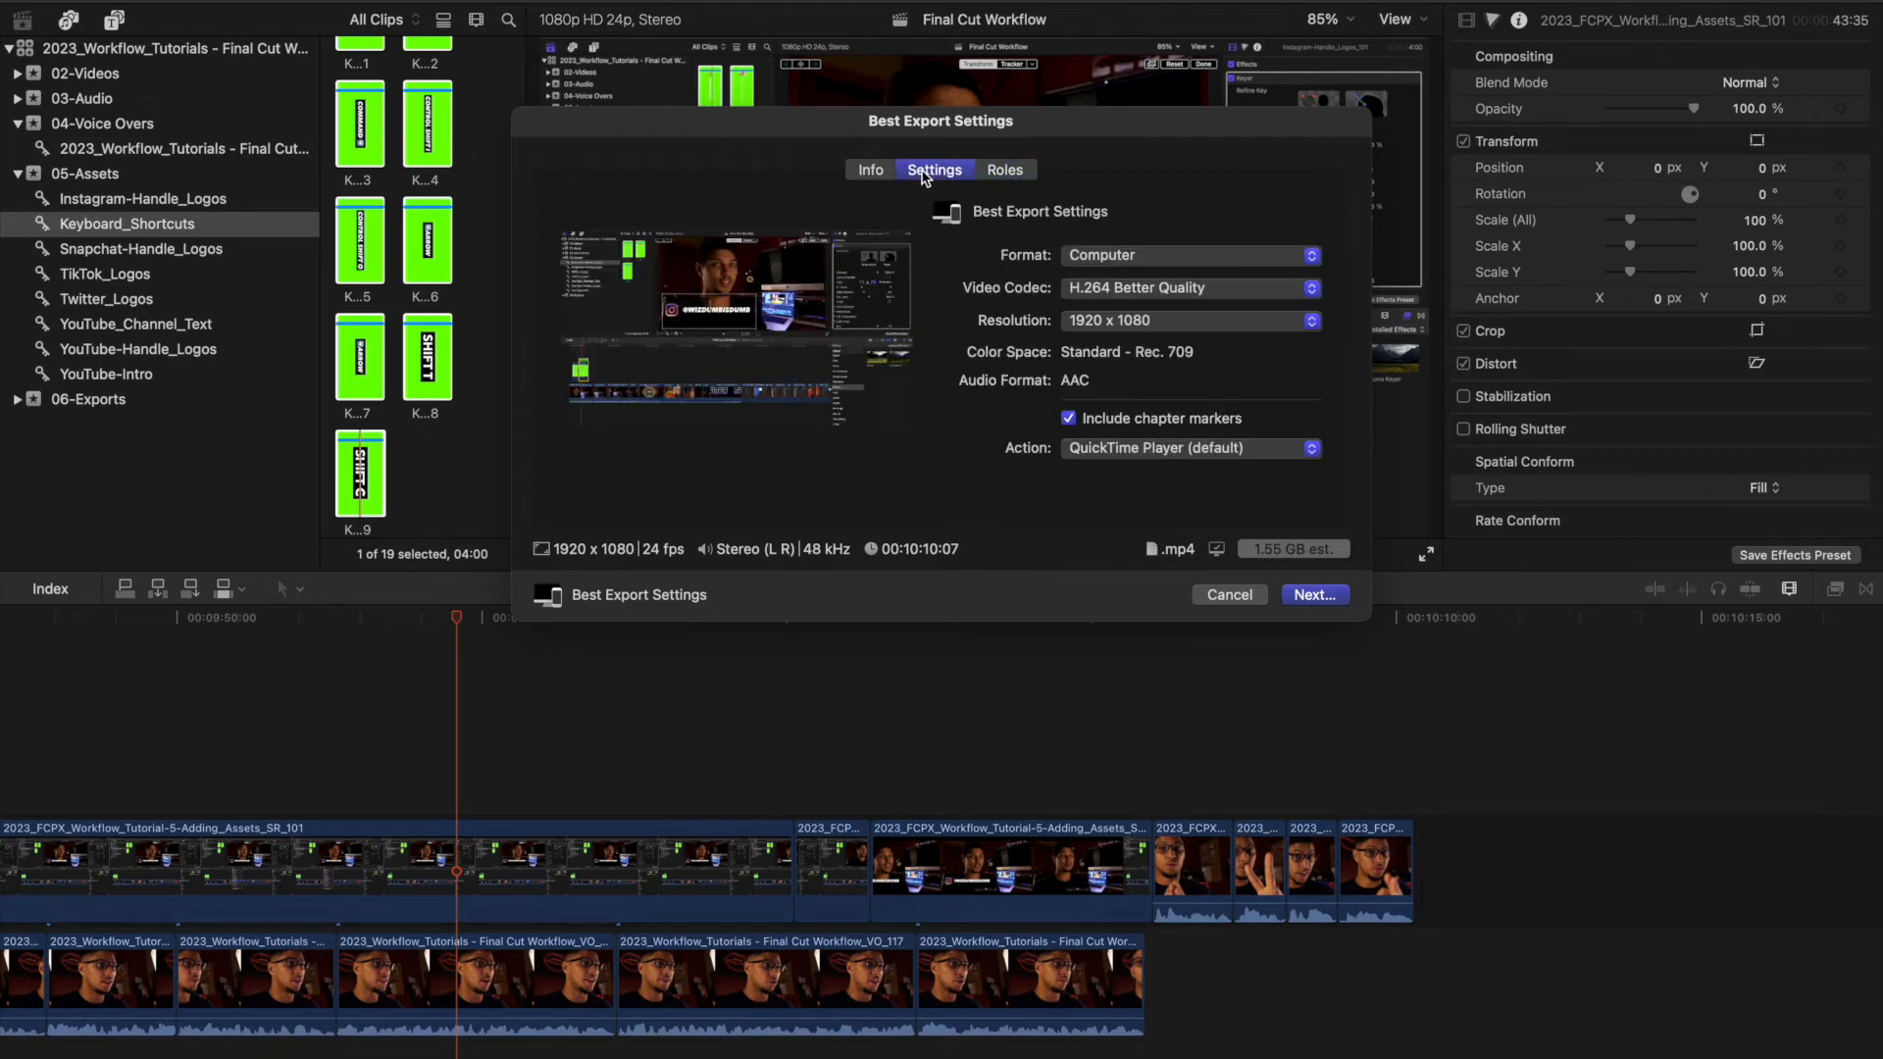
left_click(1250, 596)
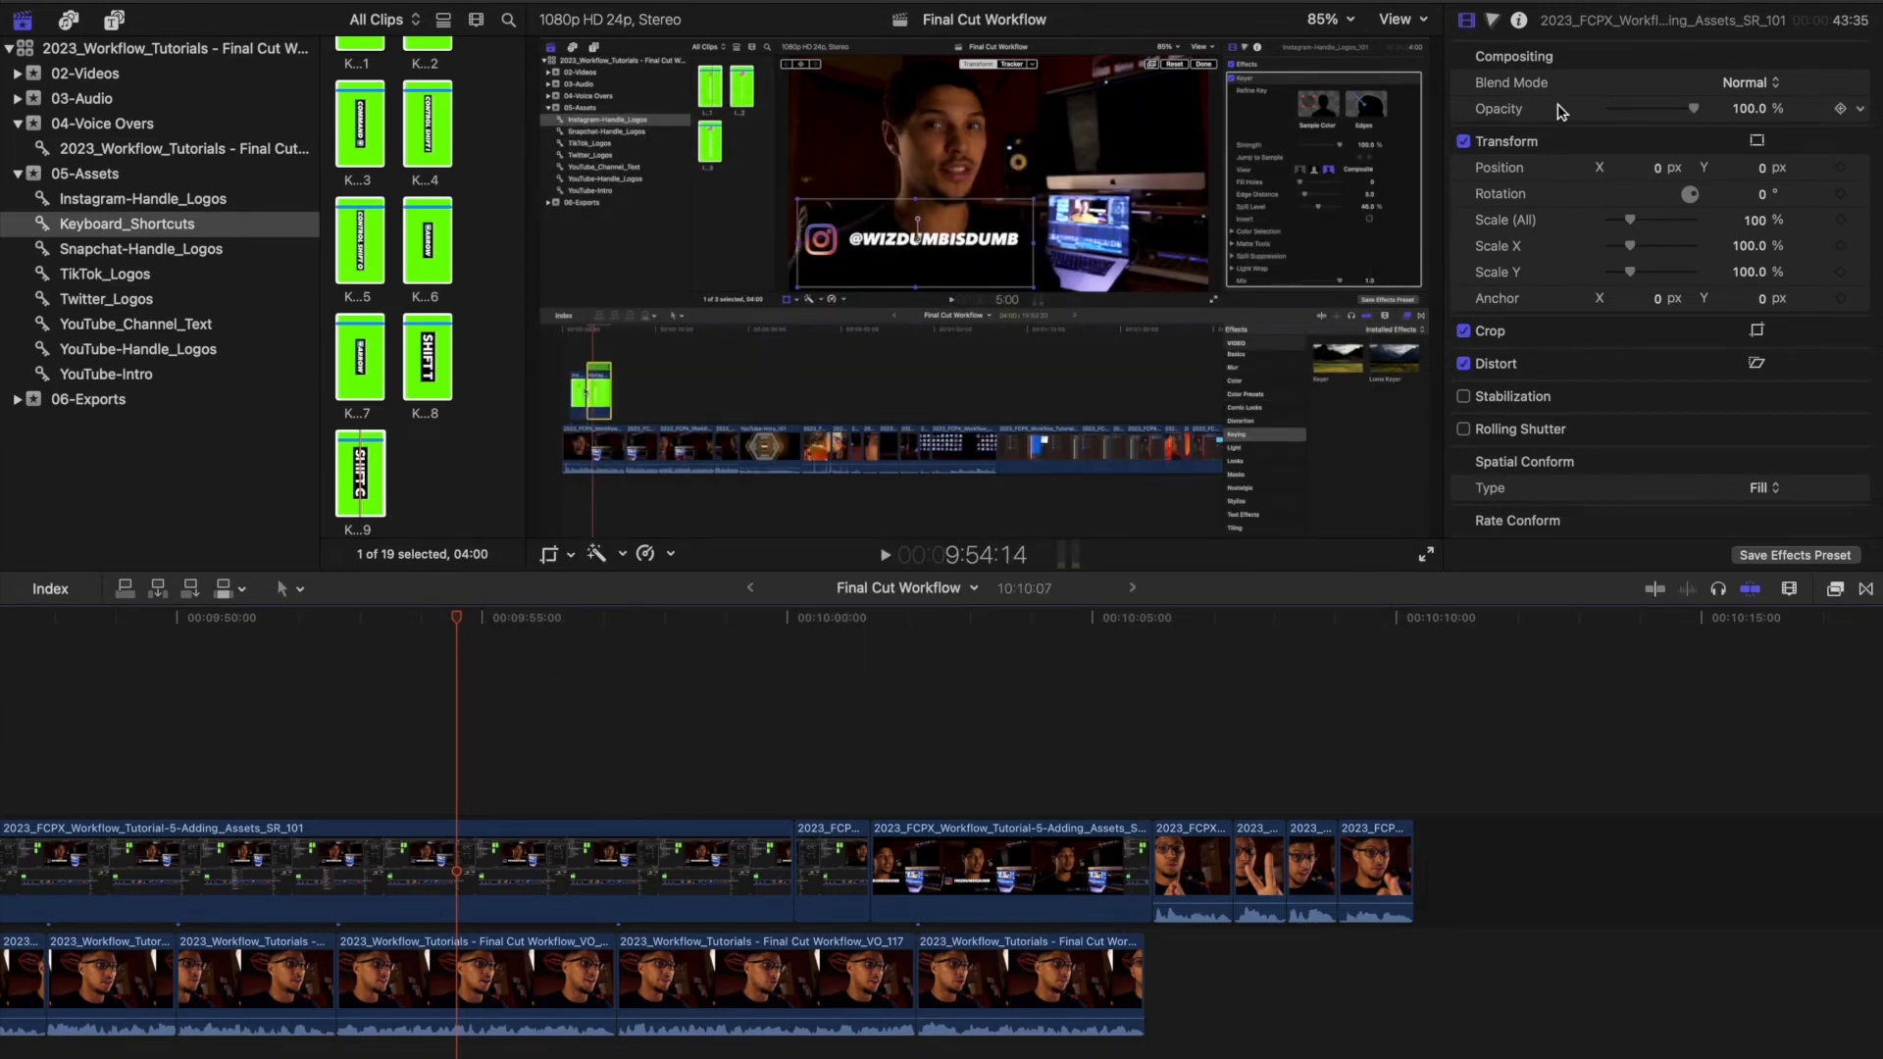
Add a new Export File destination directly below Best Export Settings in the list of sharing destinations
left_click(1834, 6)
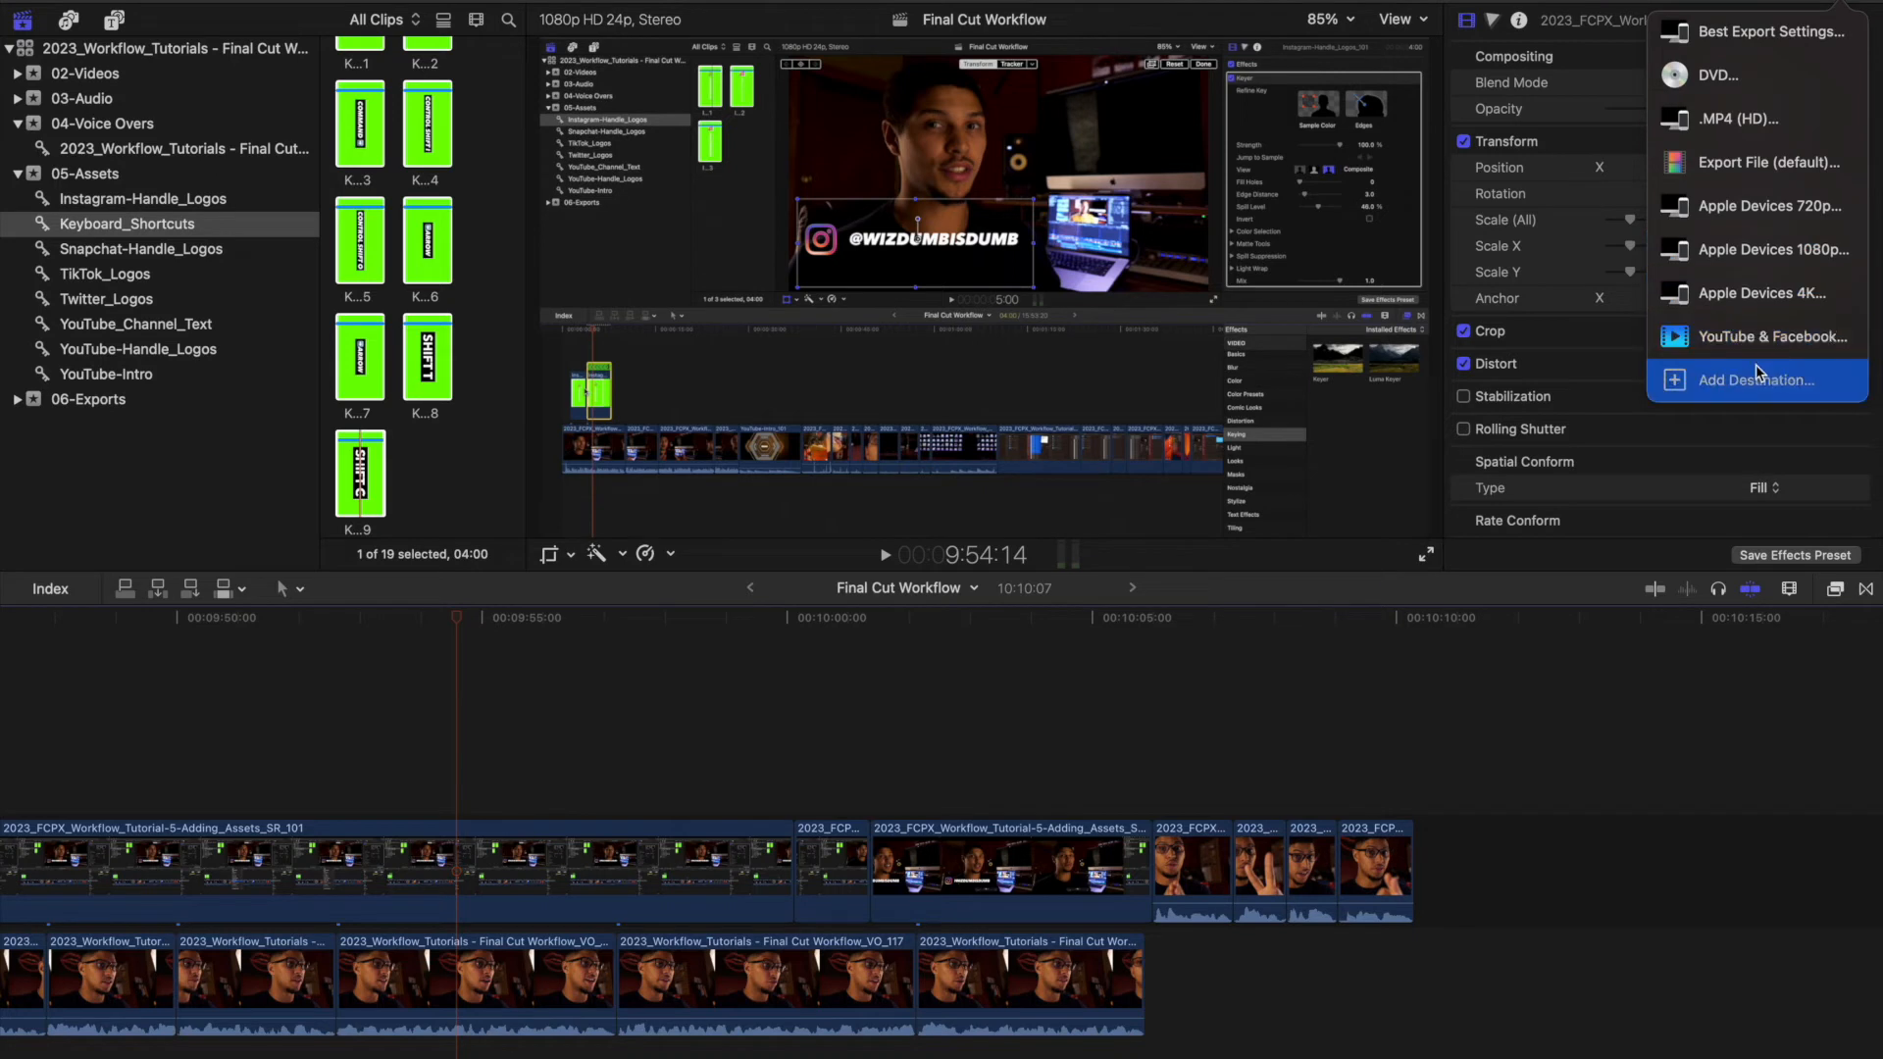
left_click(1738, 383)
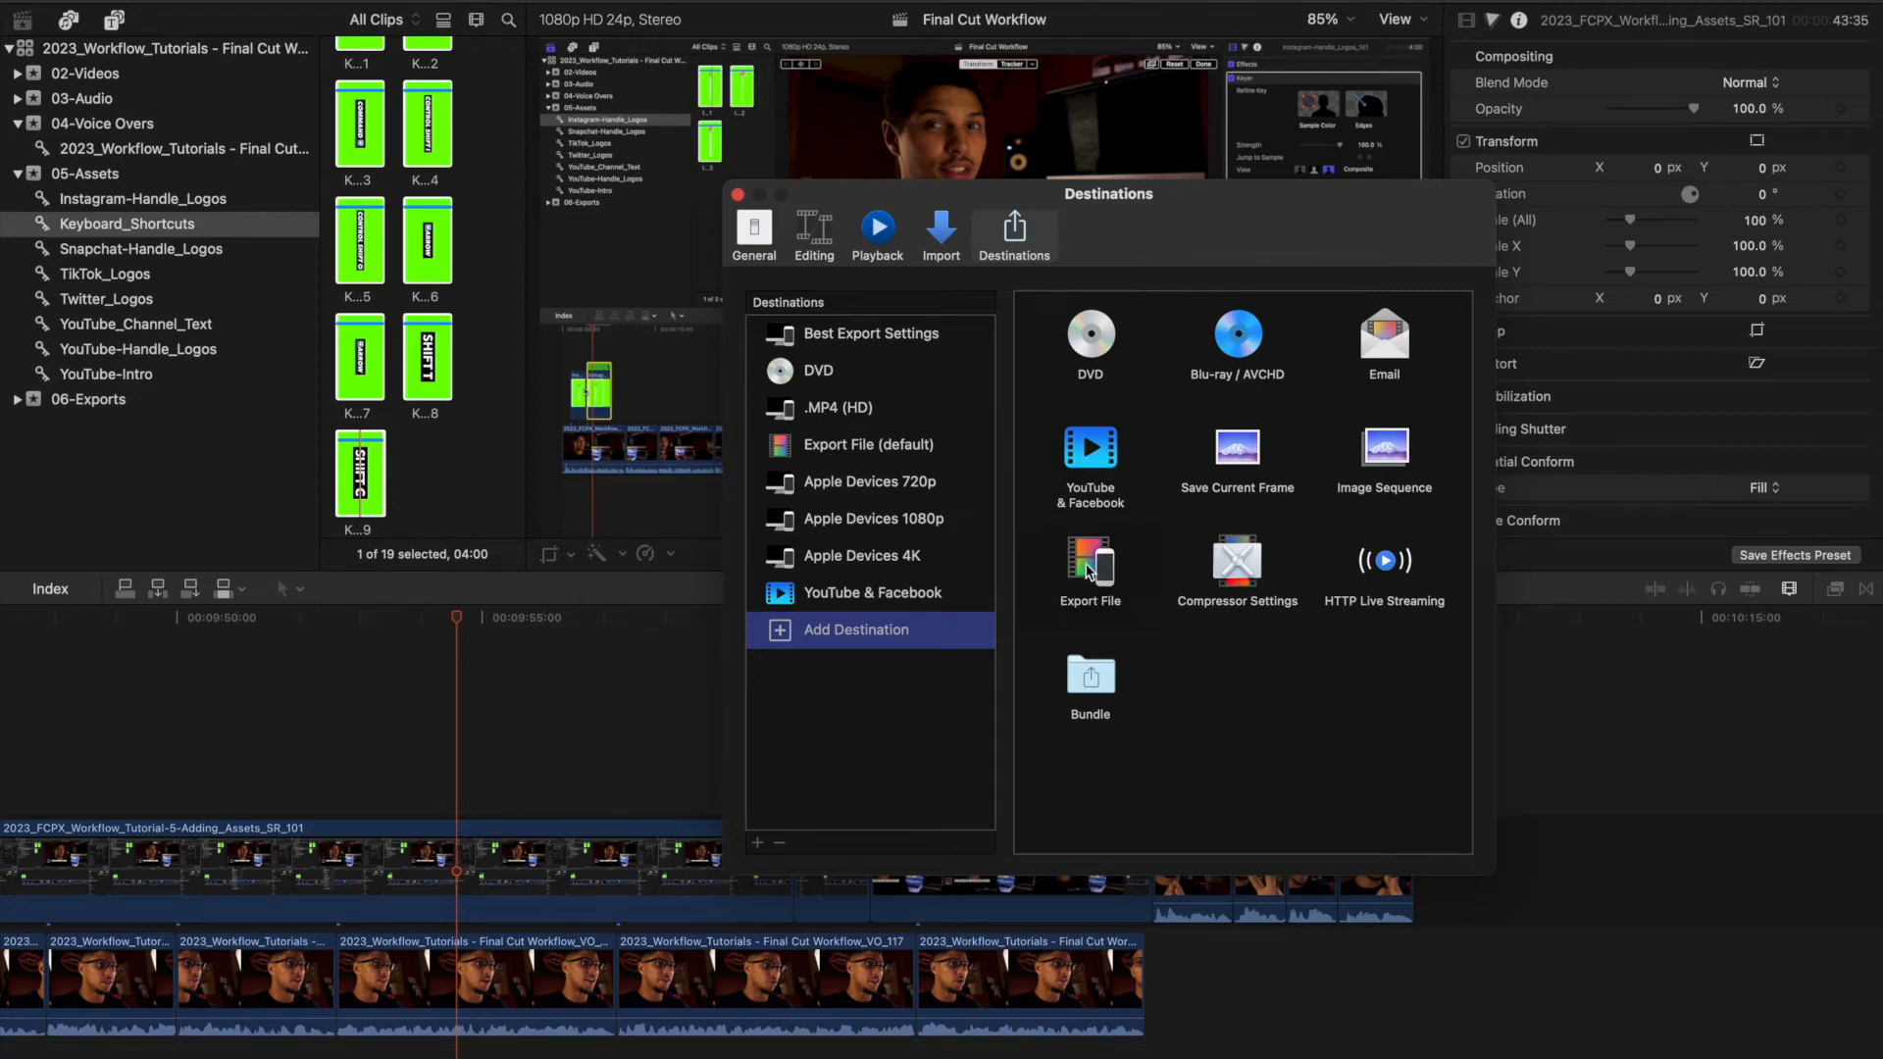
left_click_drag(1088, 572, 830, 363)
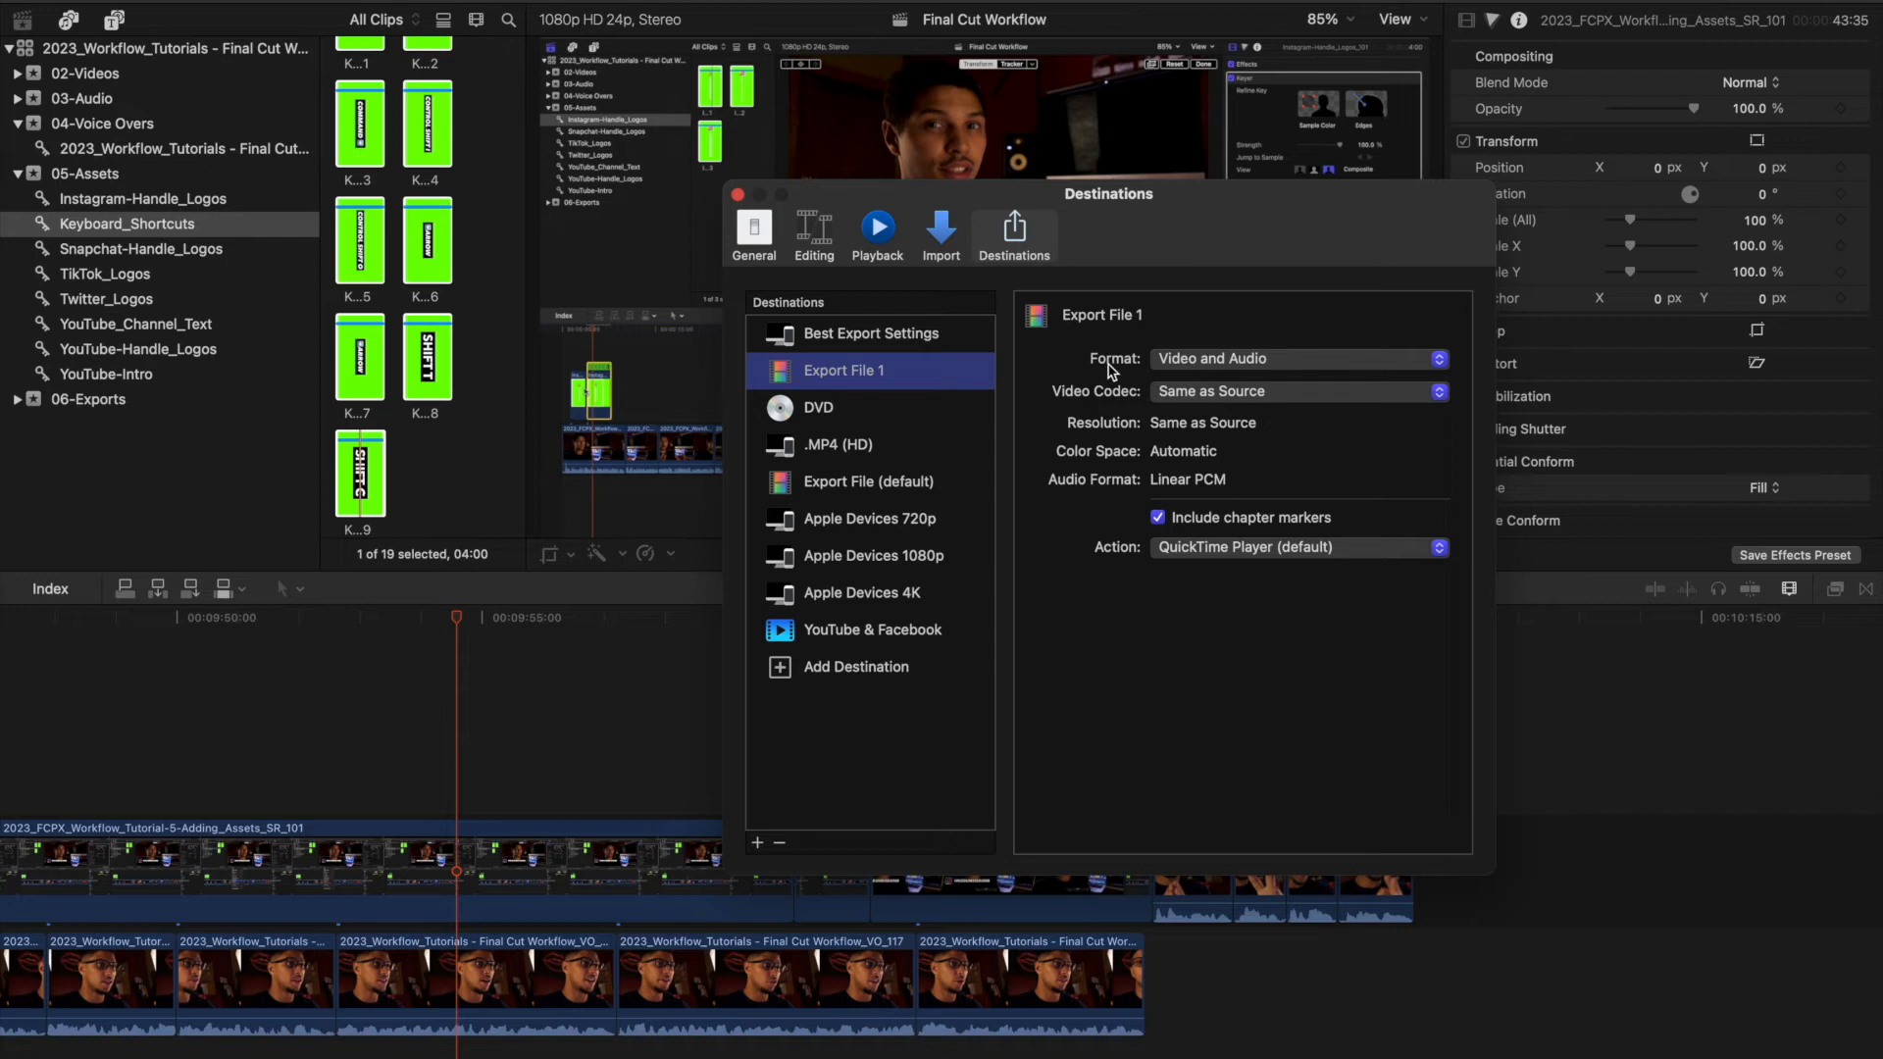
Set the new export destination to Computer format with the H.264 Better Quality video codec and 1920 x 1080 resolution
left_click(1180, 366)
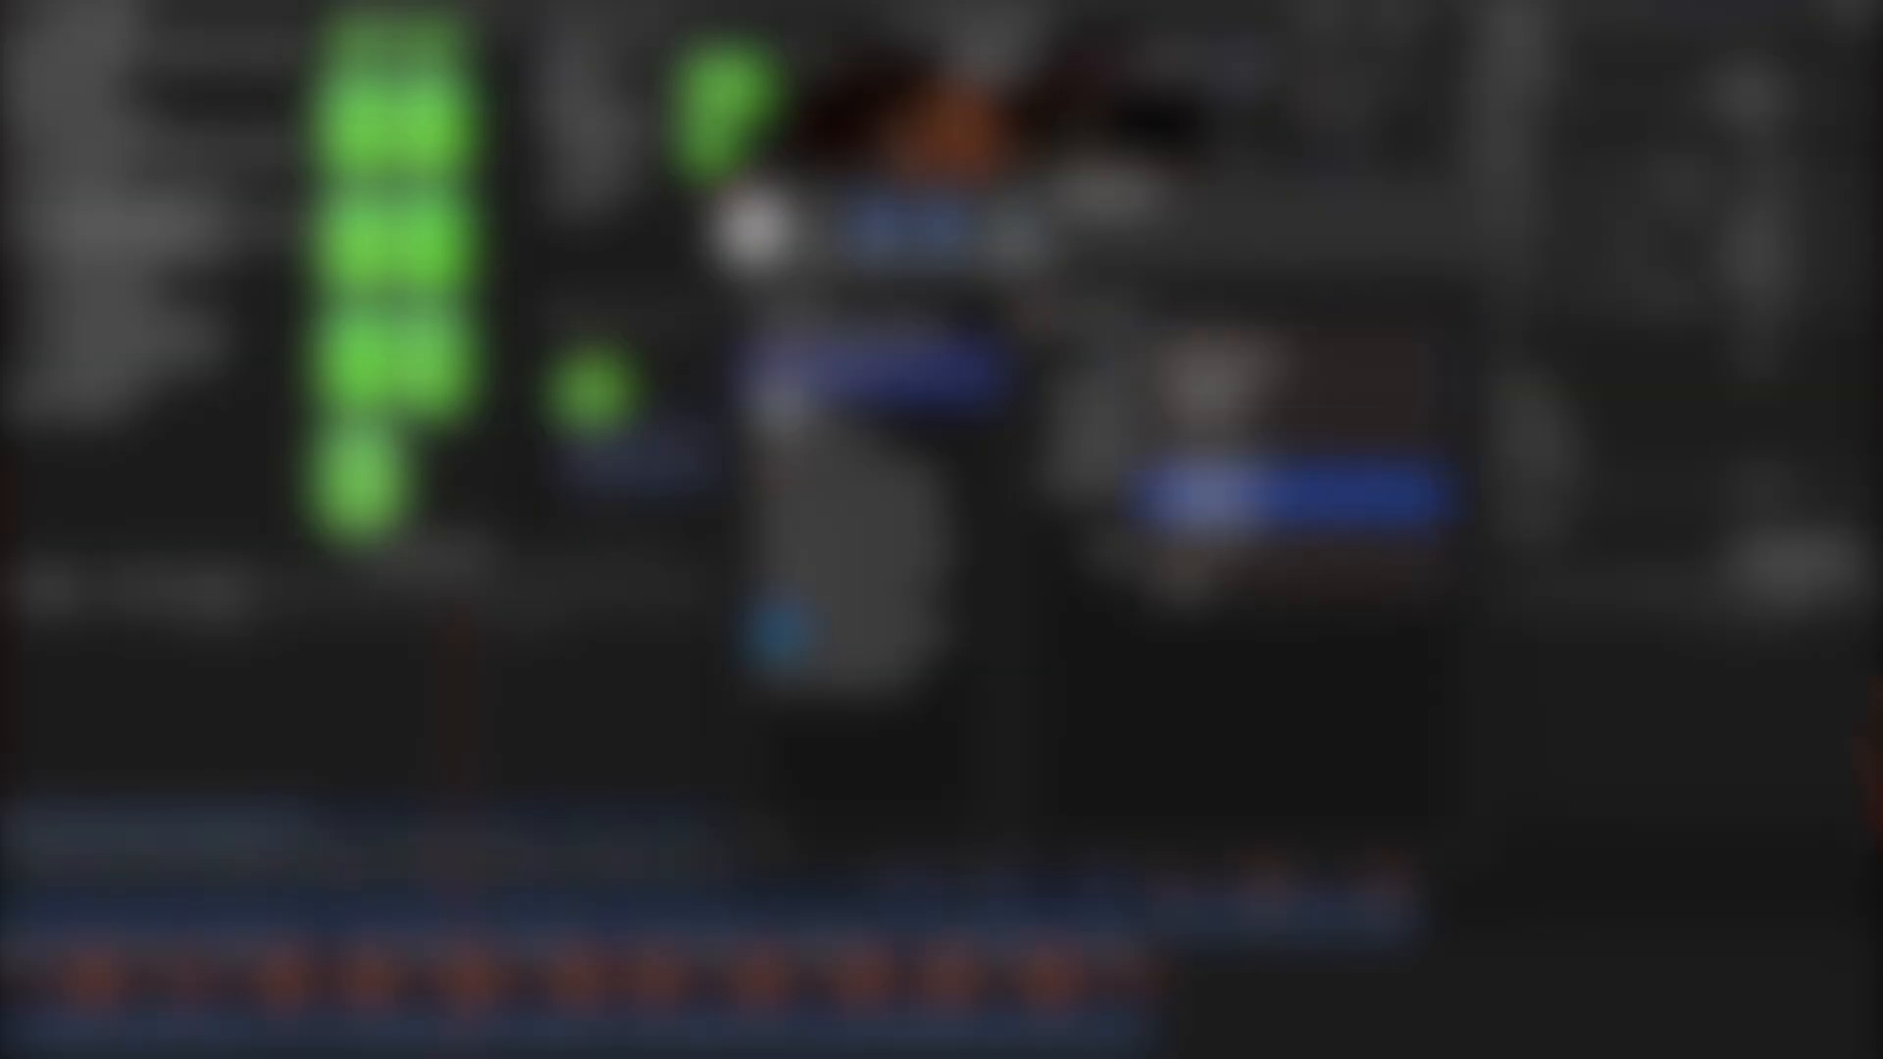
left_click(1221, 495)
left_click(1275, 394)
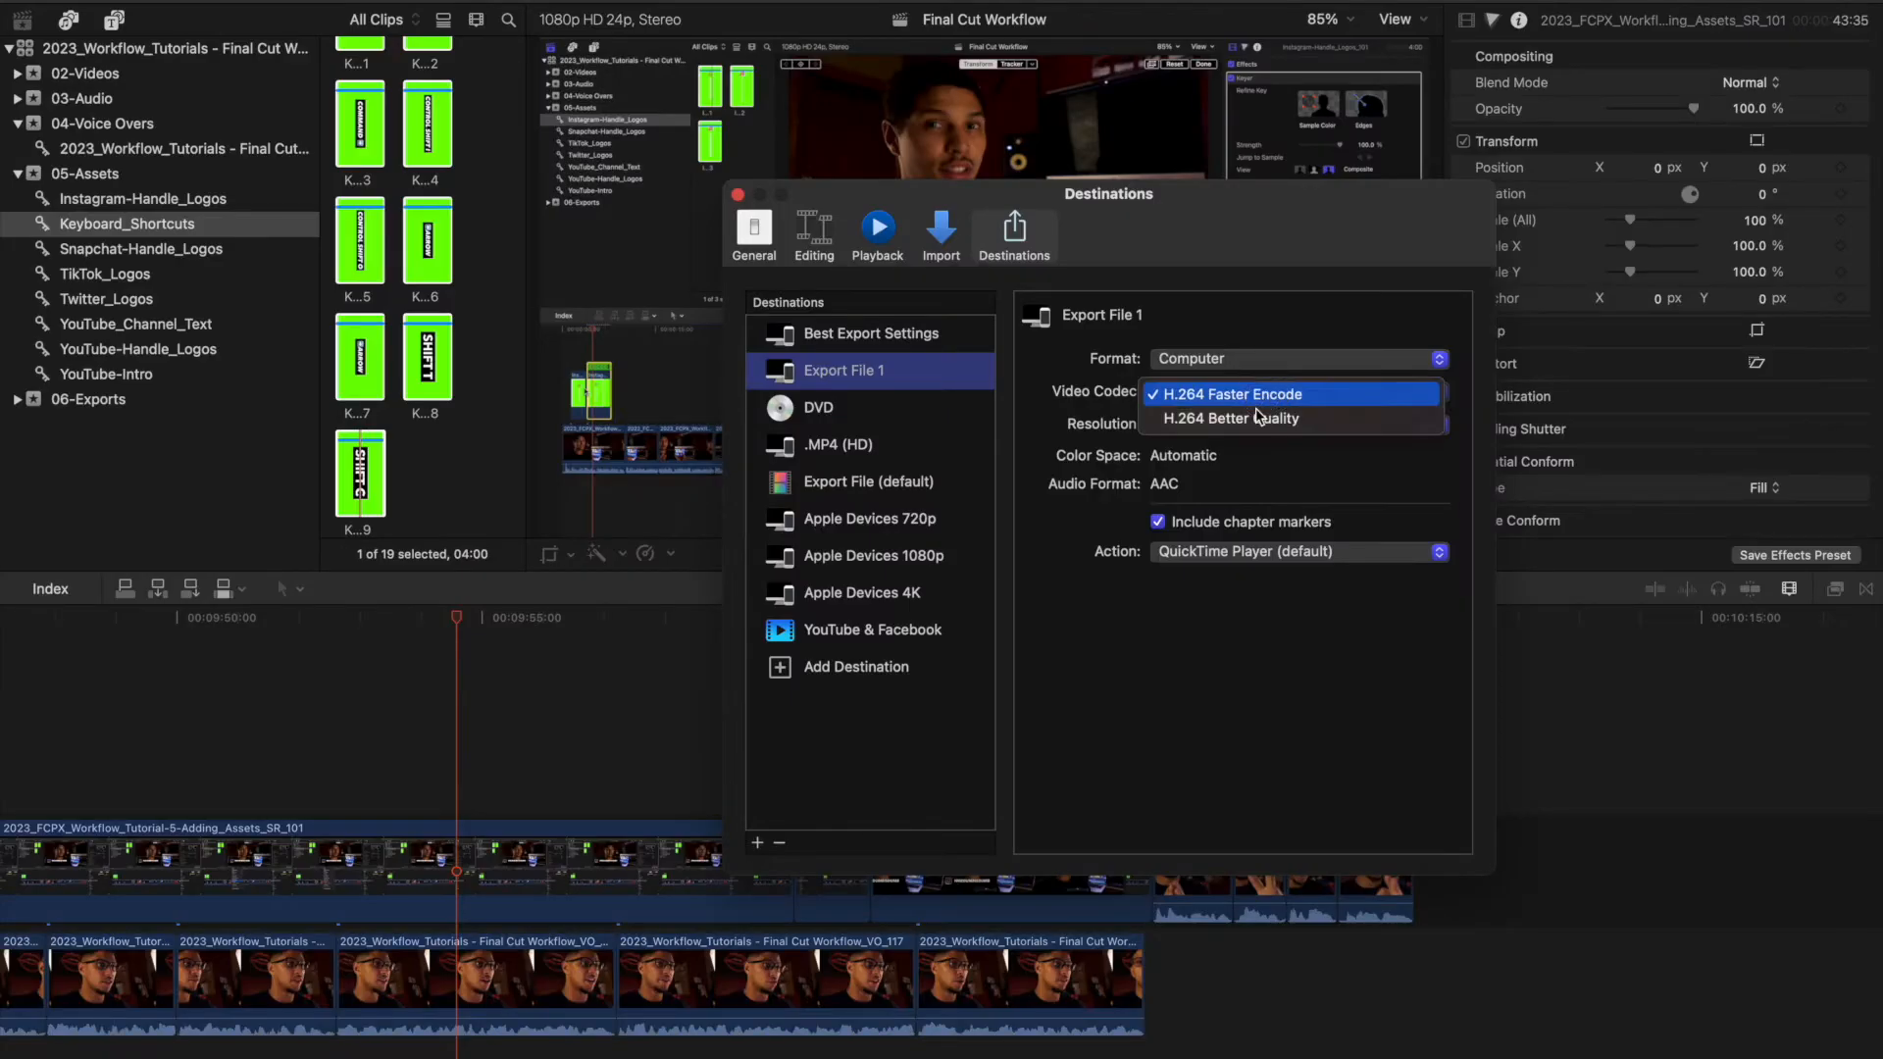
left_click(1251, 422)
left_click(1226, 425)
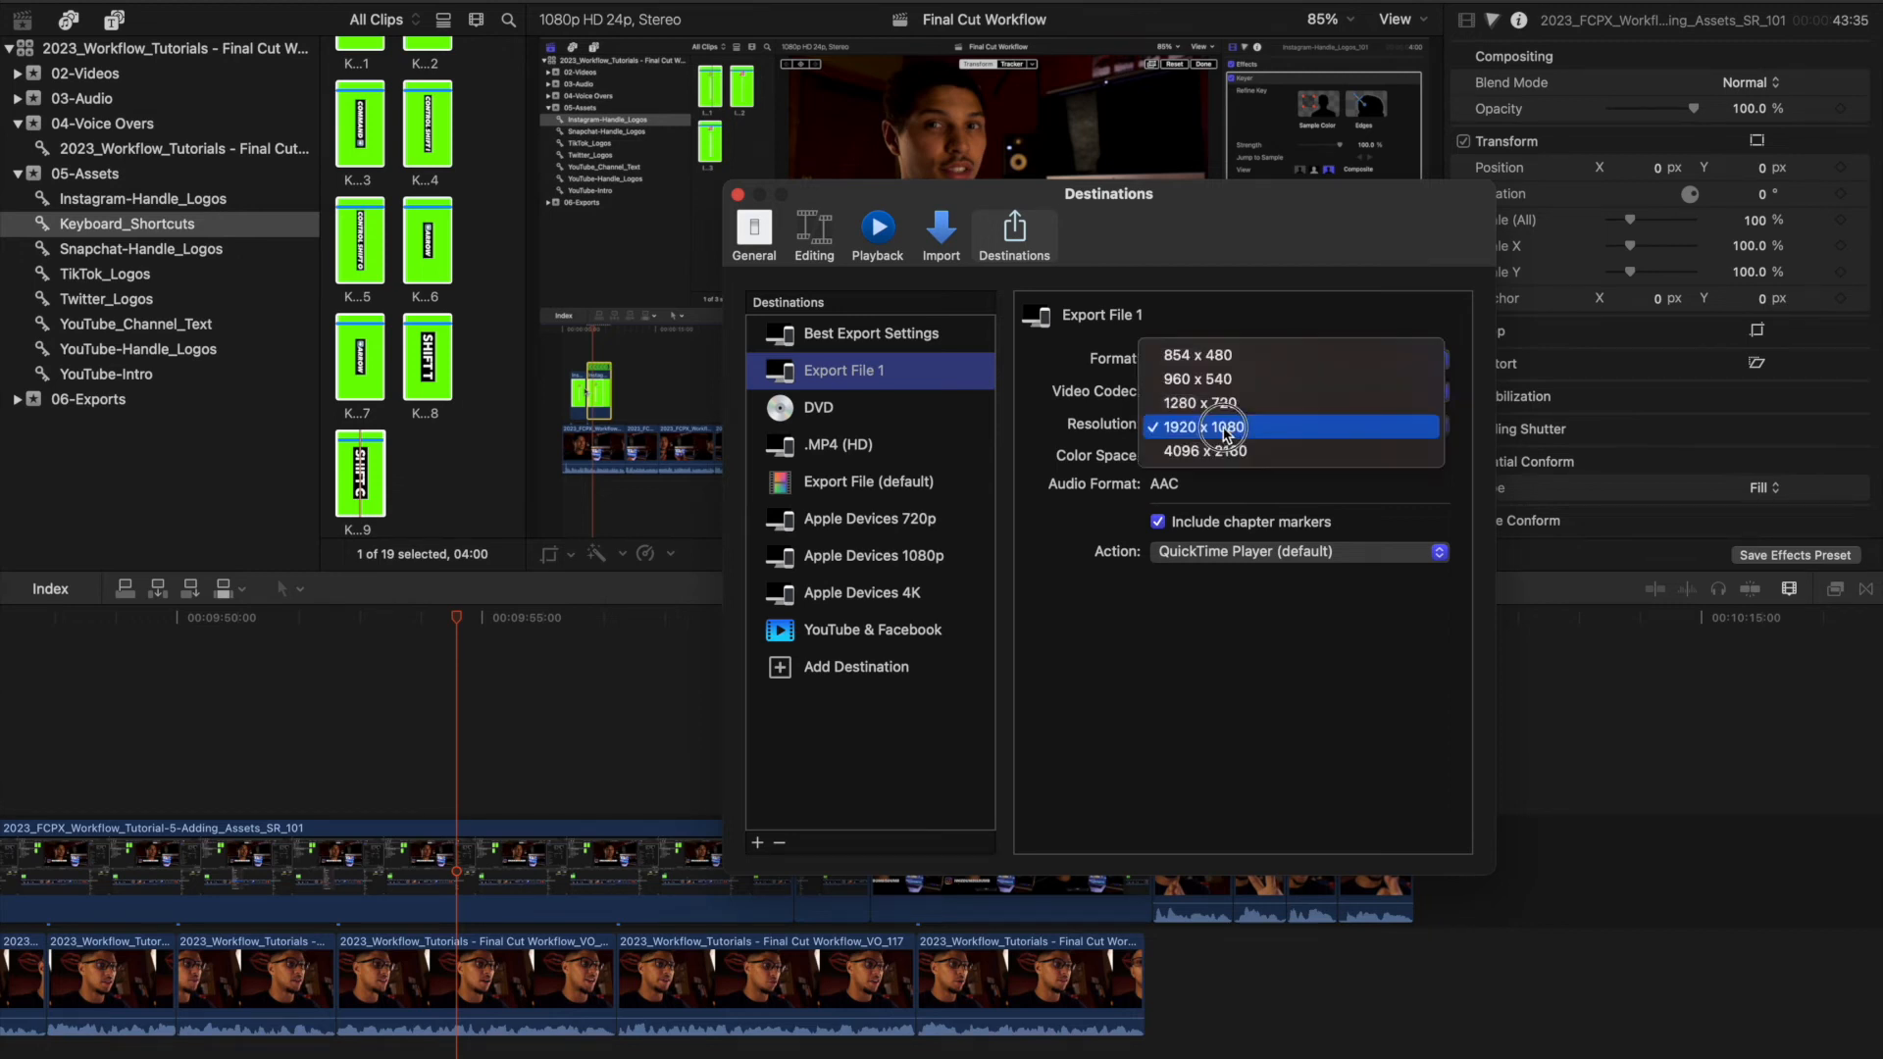
left_click(1081, 420)
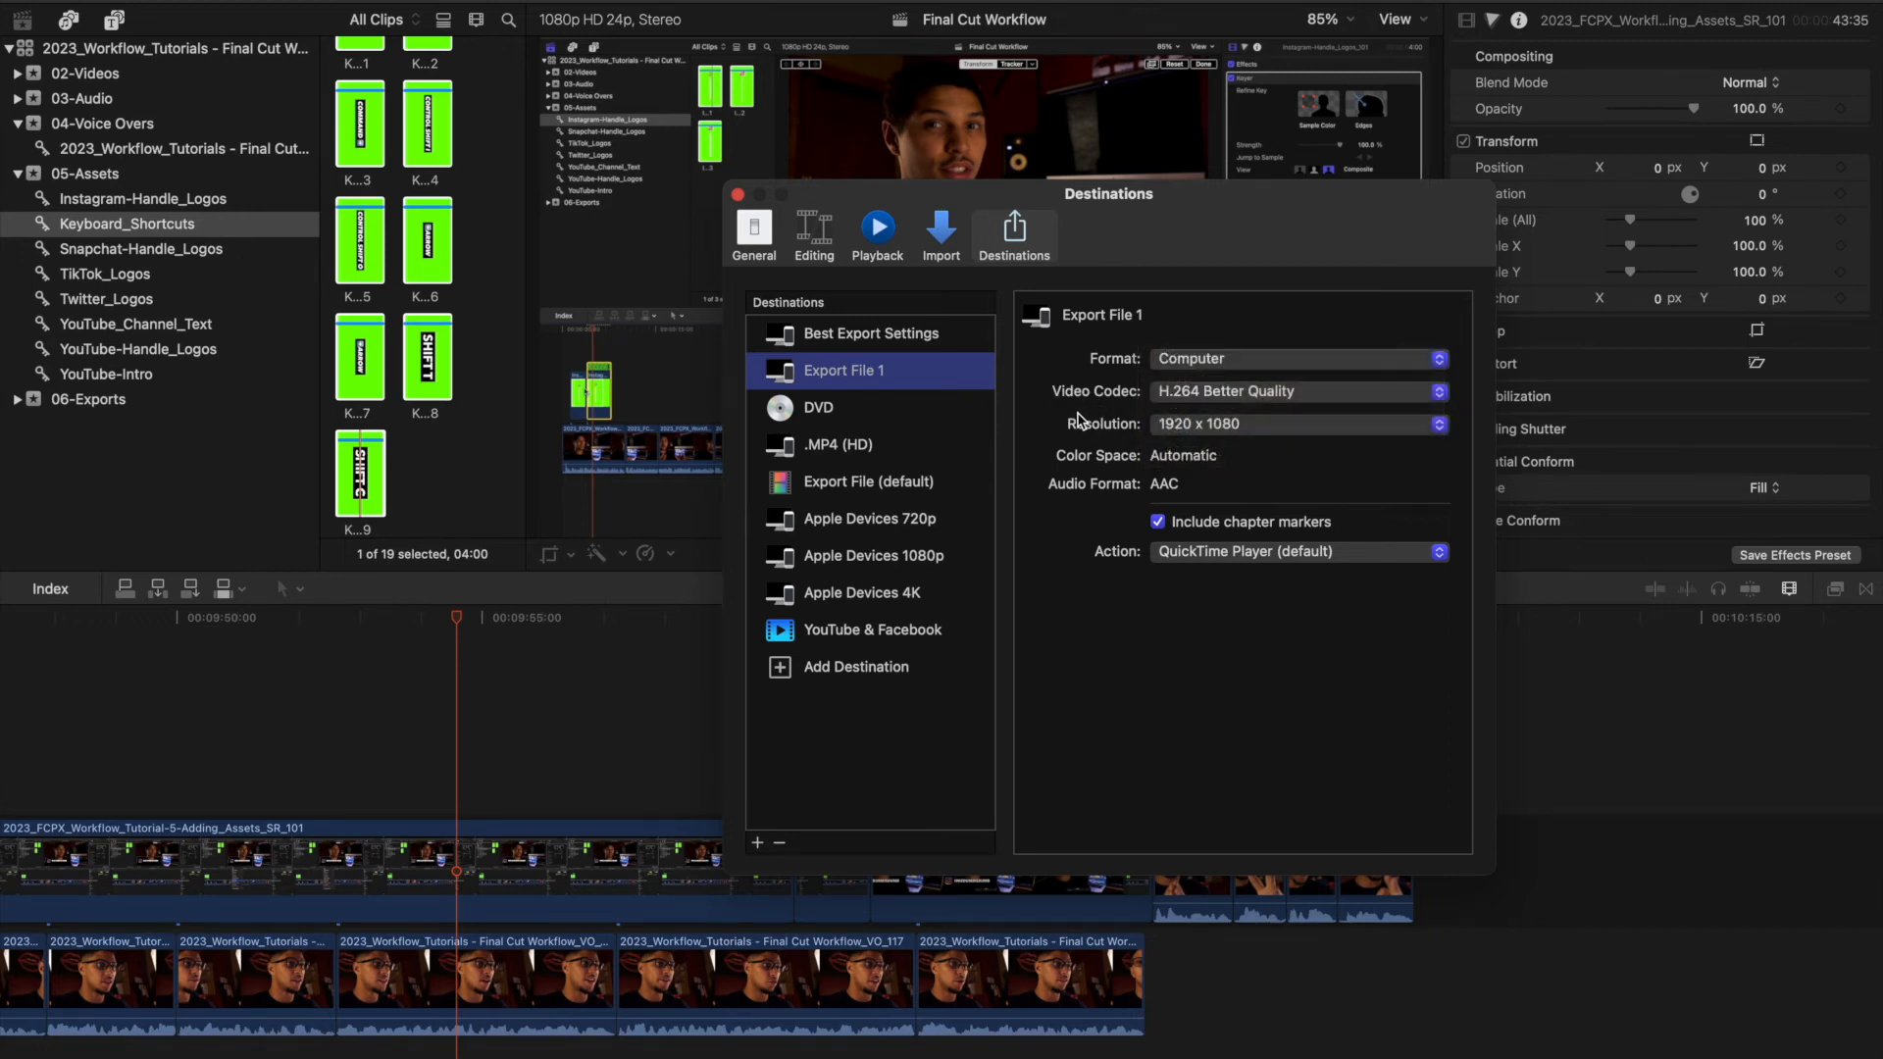
Rename the Export File 1 destination as Test Export
double_click(840, 374)
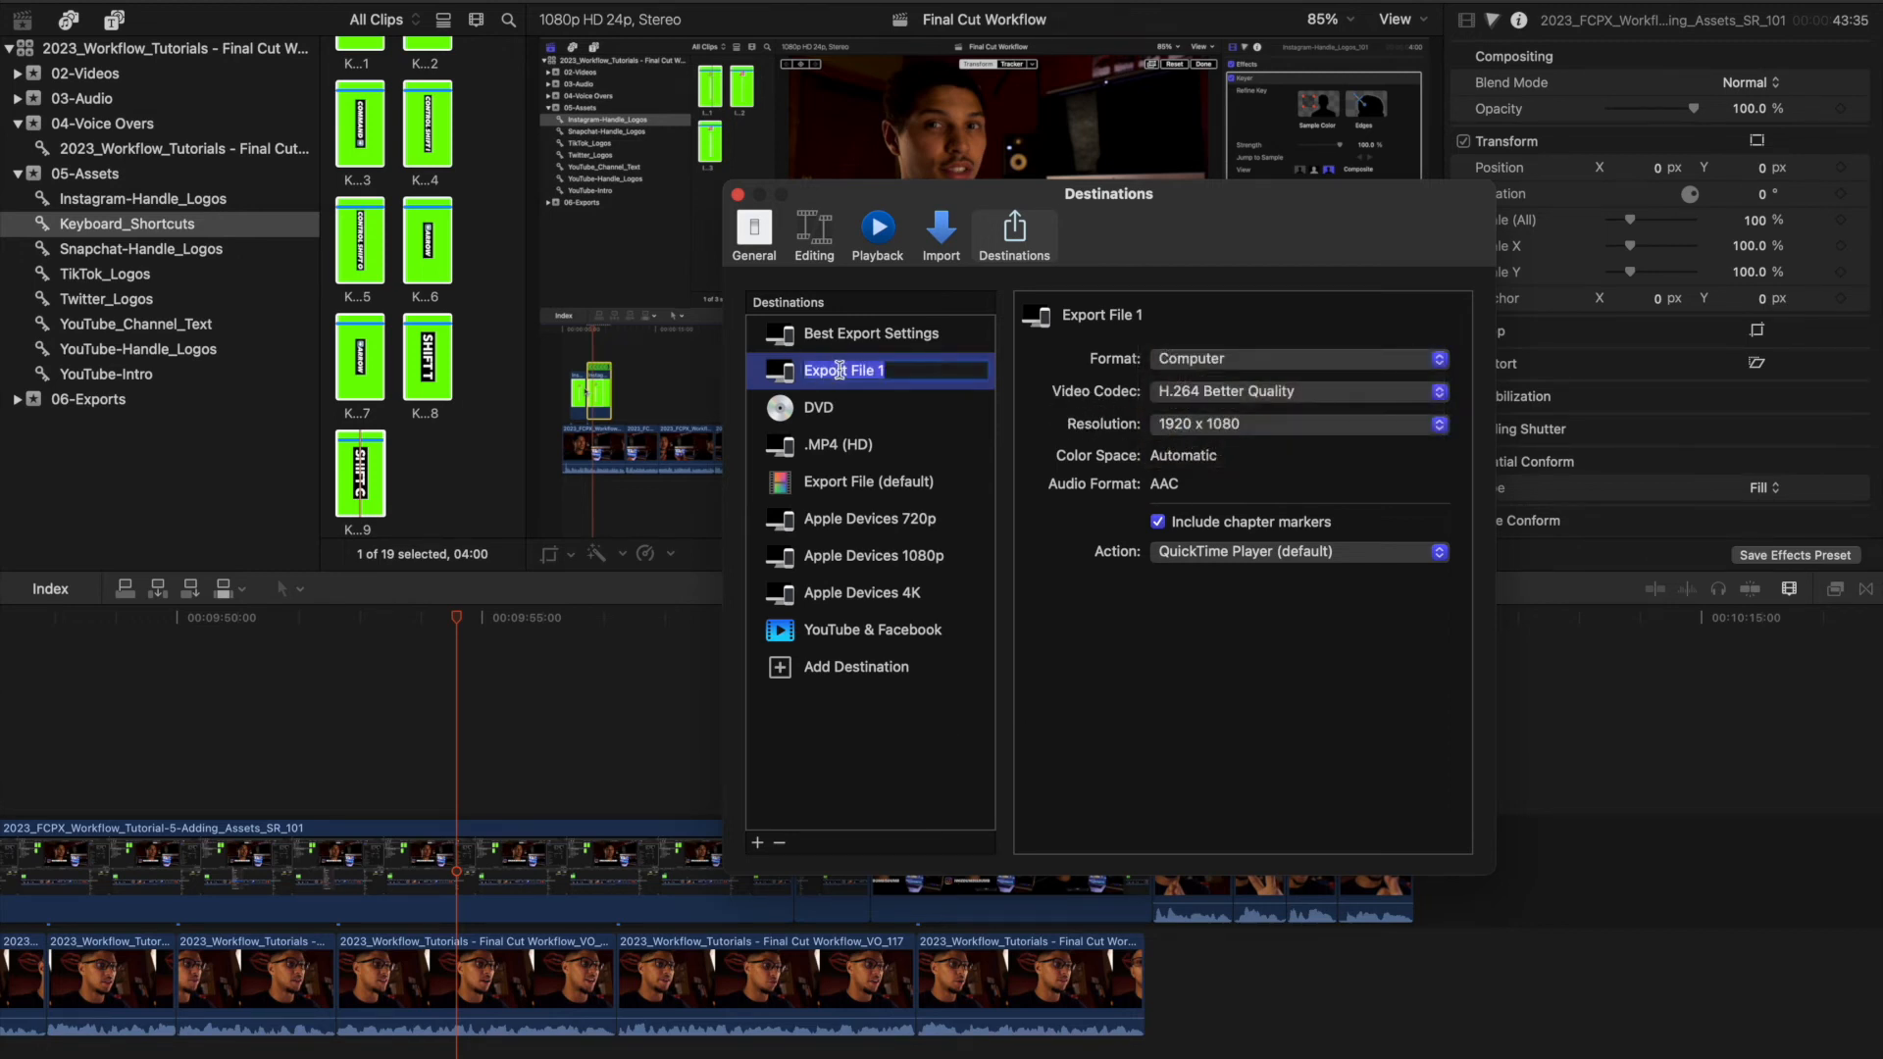
type("Tersd")
key("Return")
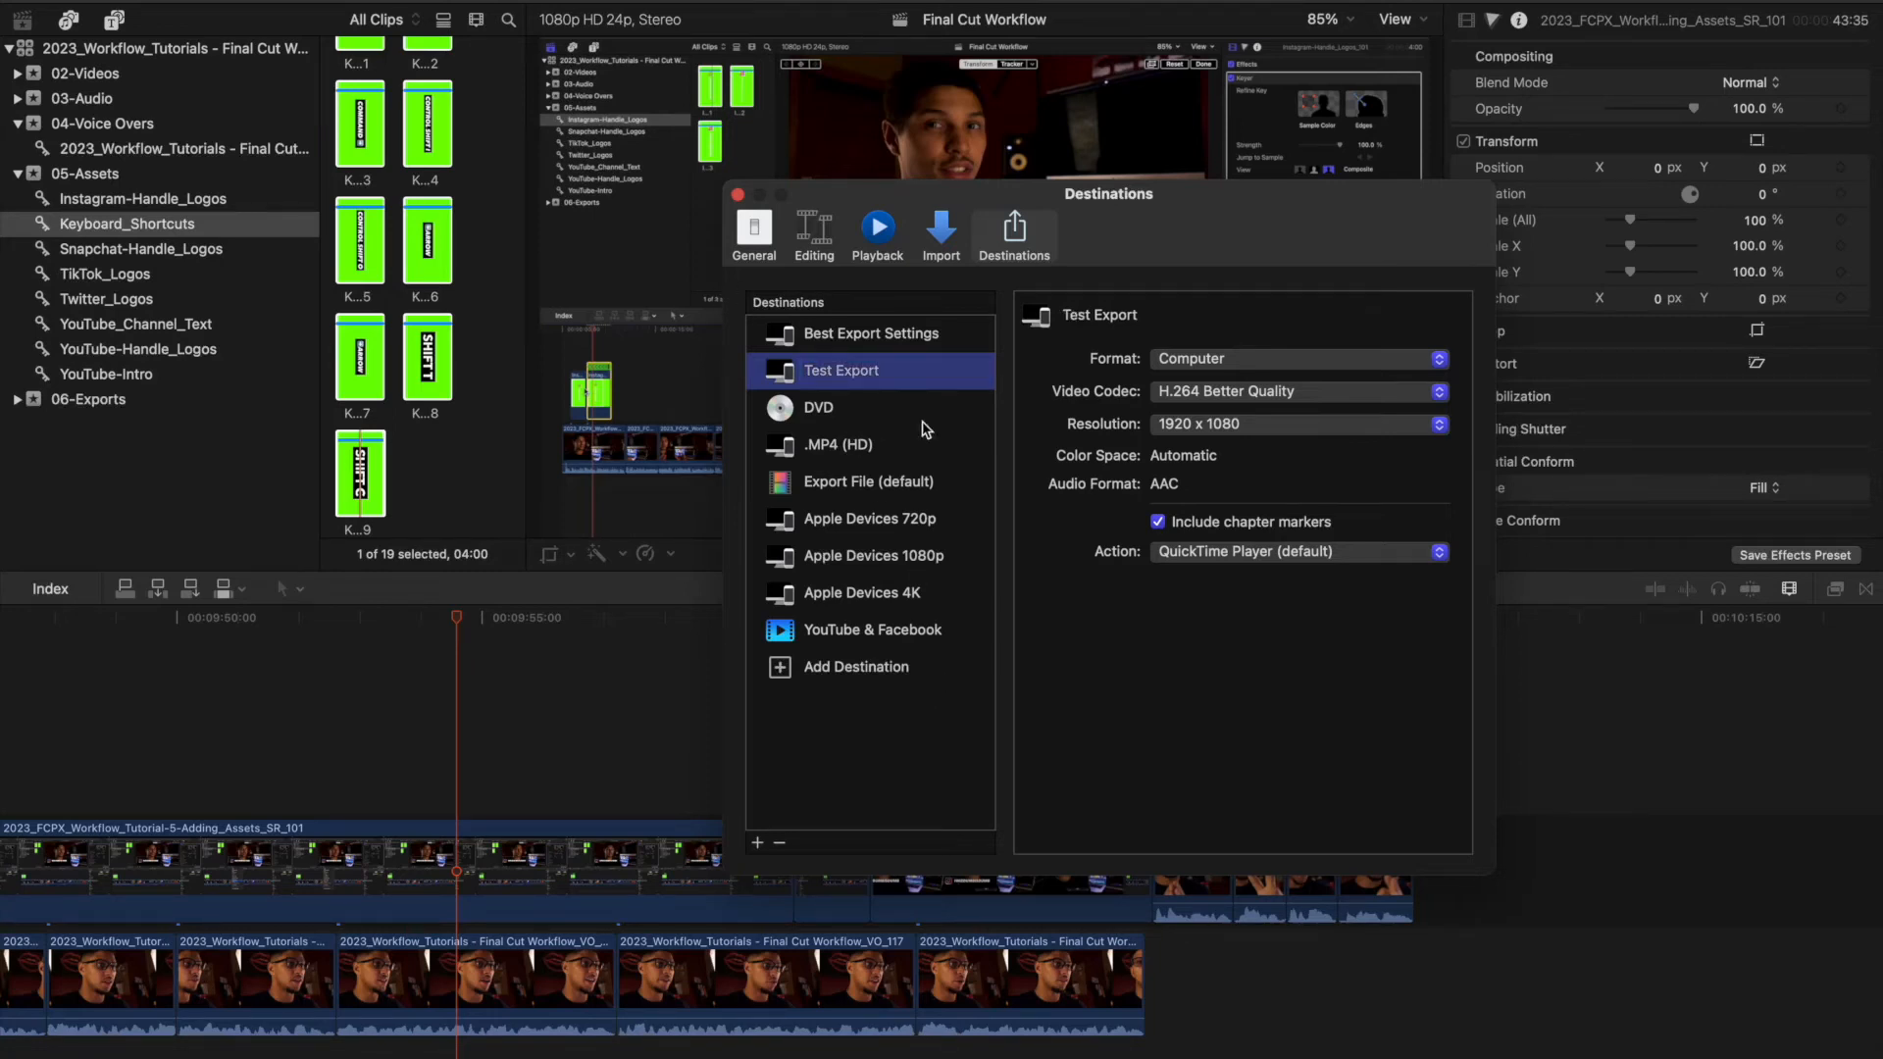
Close the destination settings and start sharing the project with the Test Export destination
left_click(737, 196)
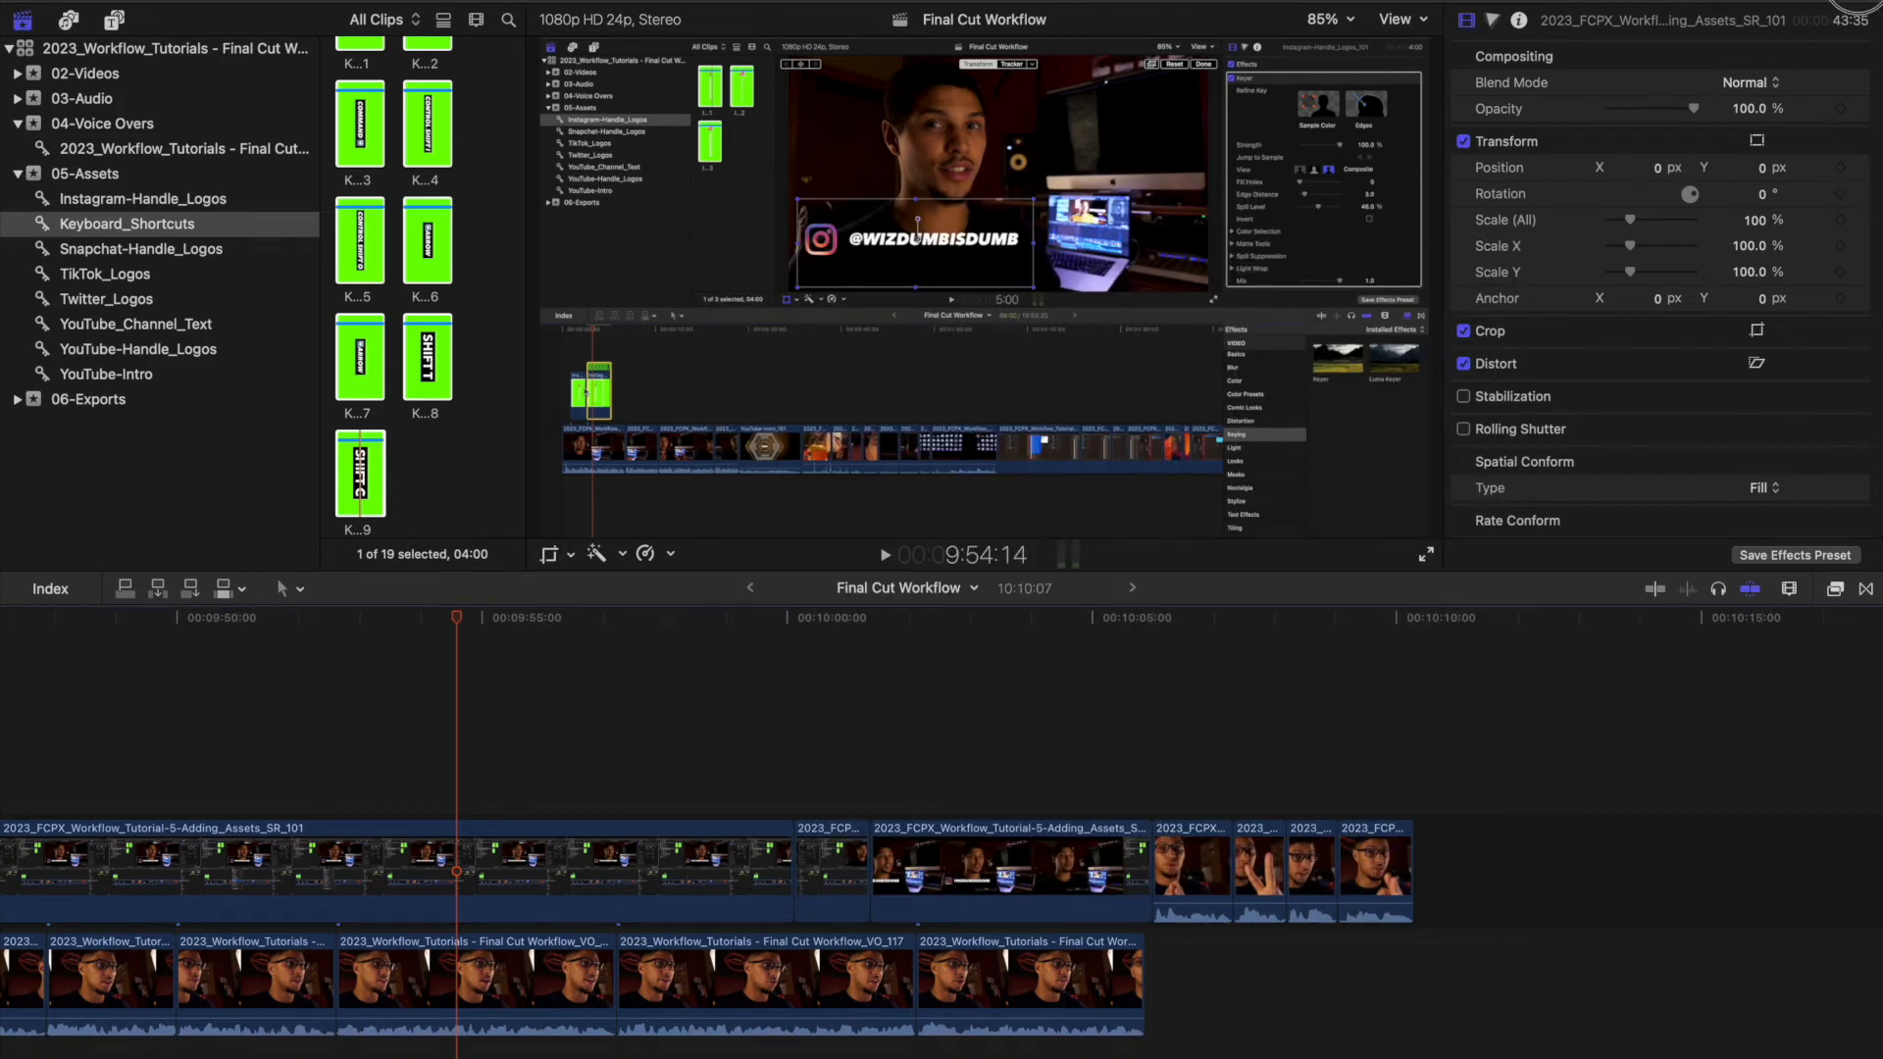
left_click(1856, 8)
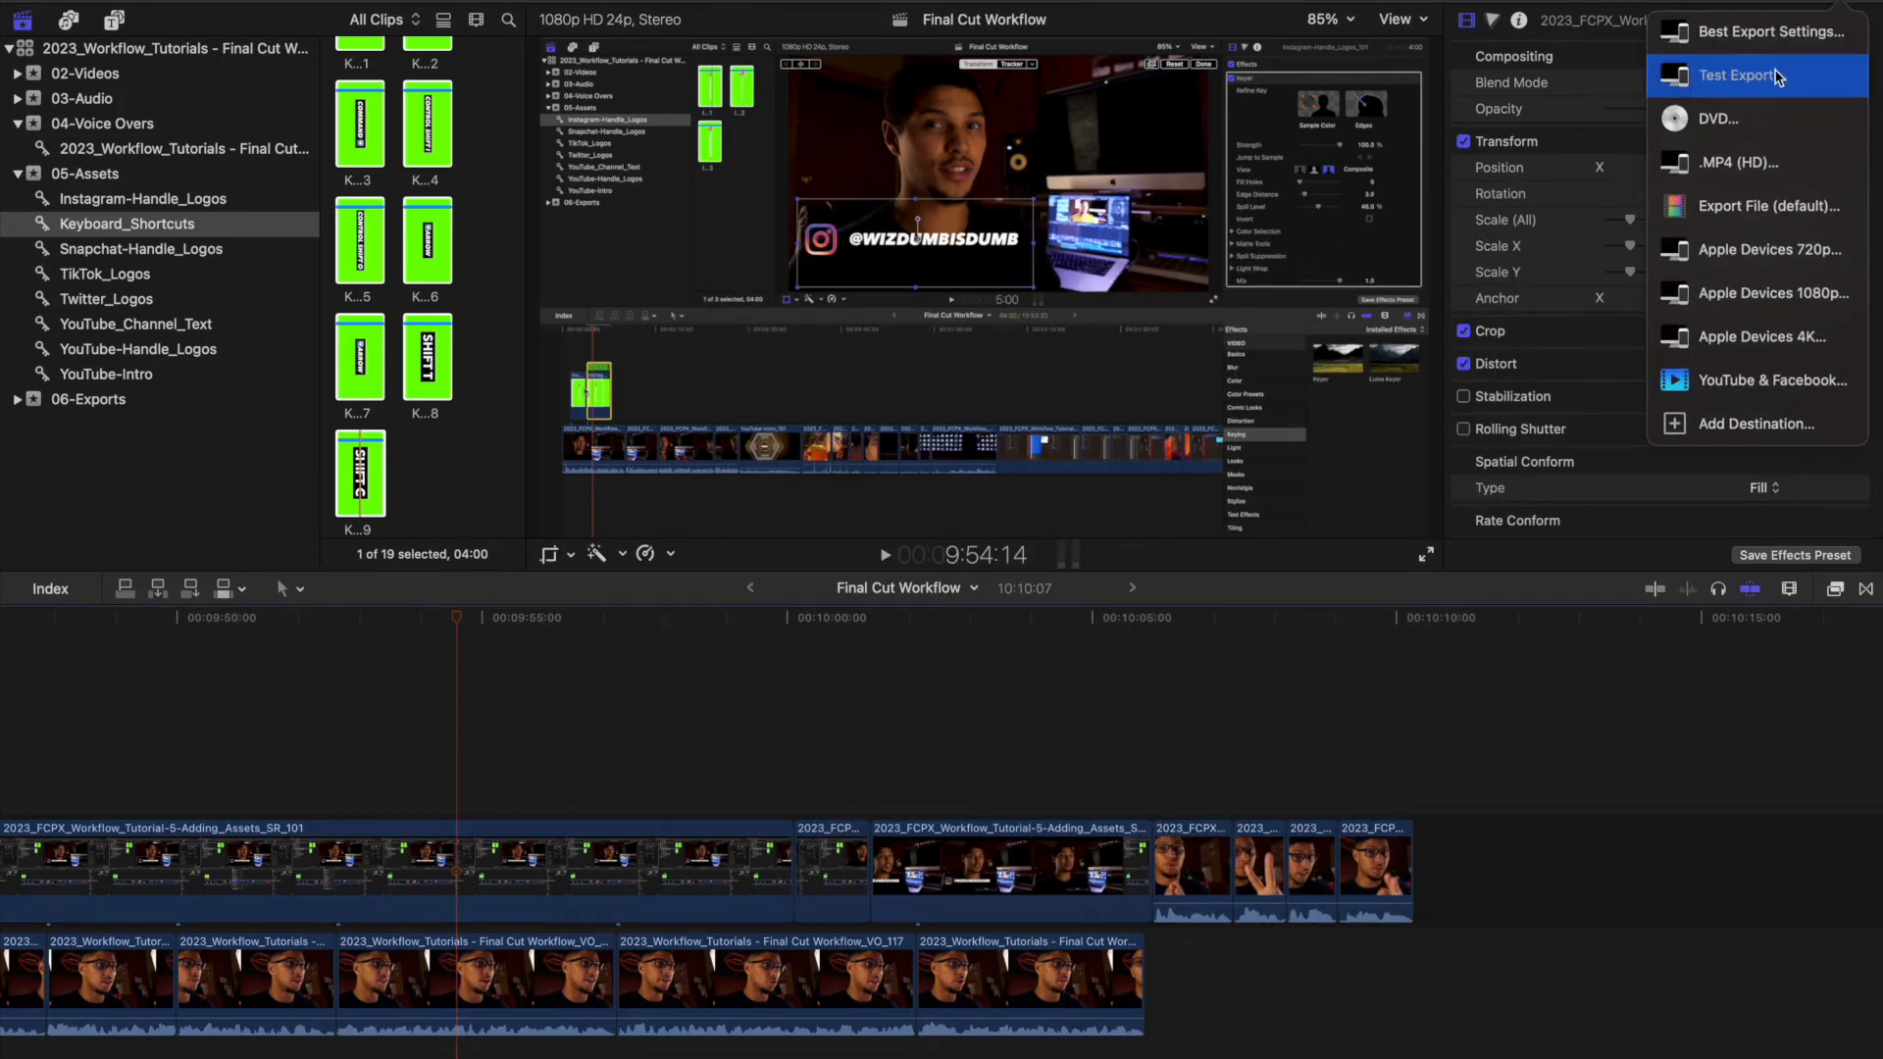
left_click(1740, 76)
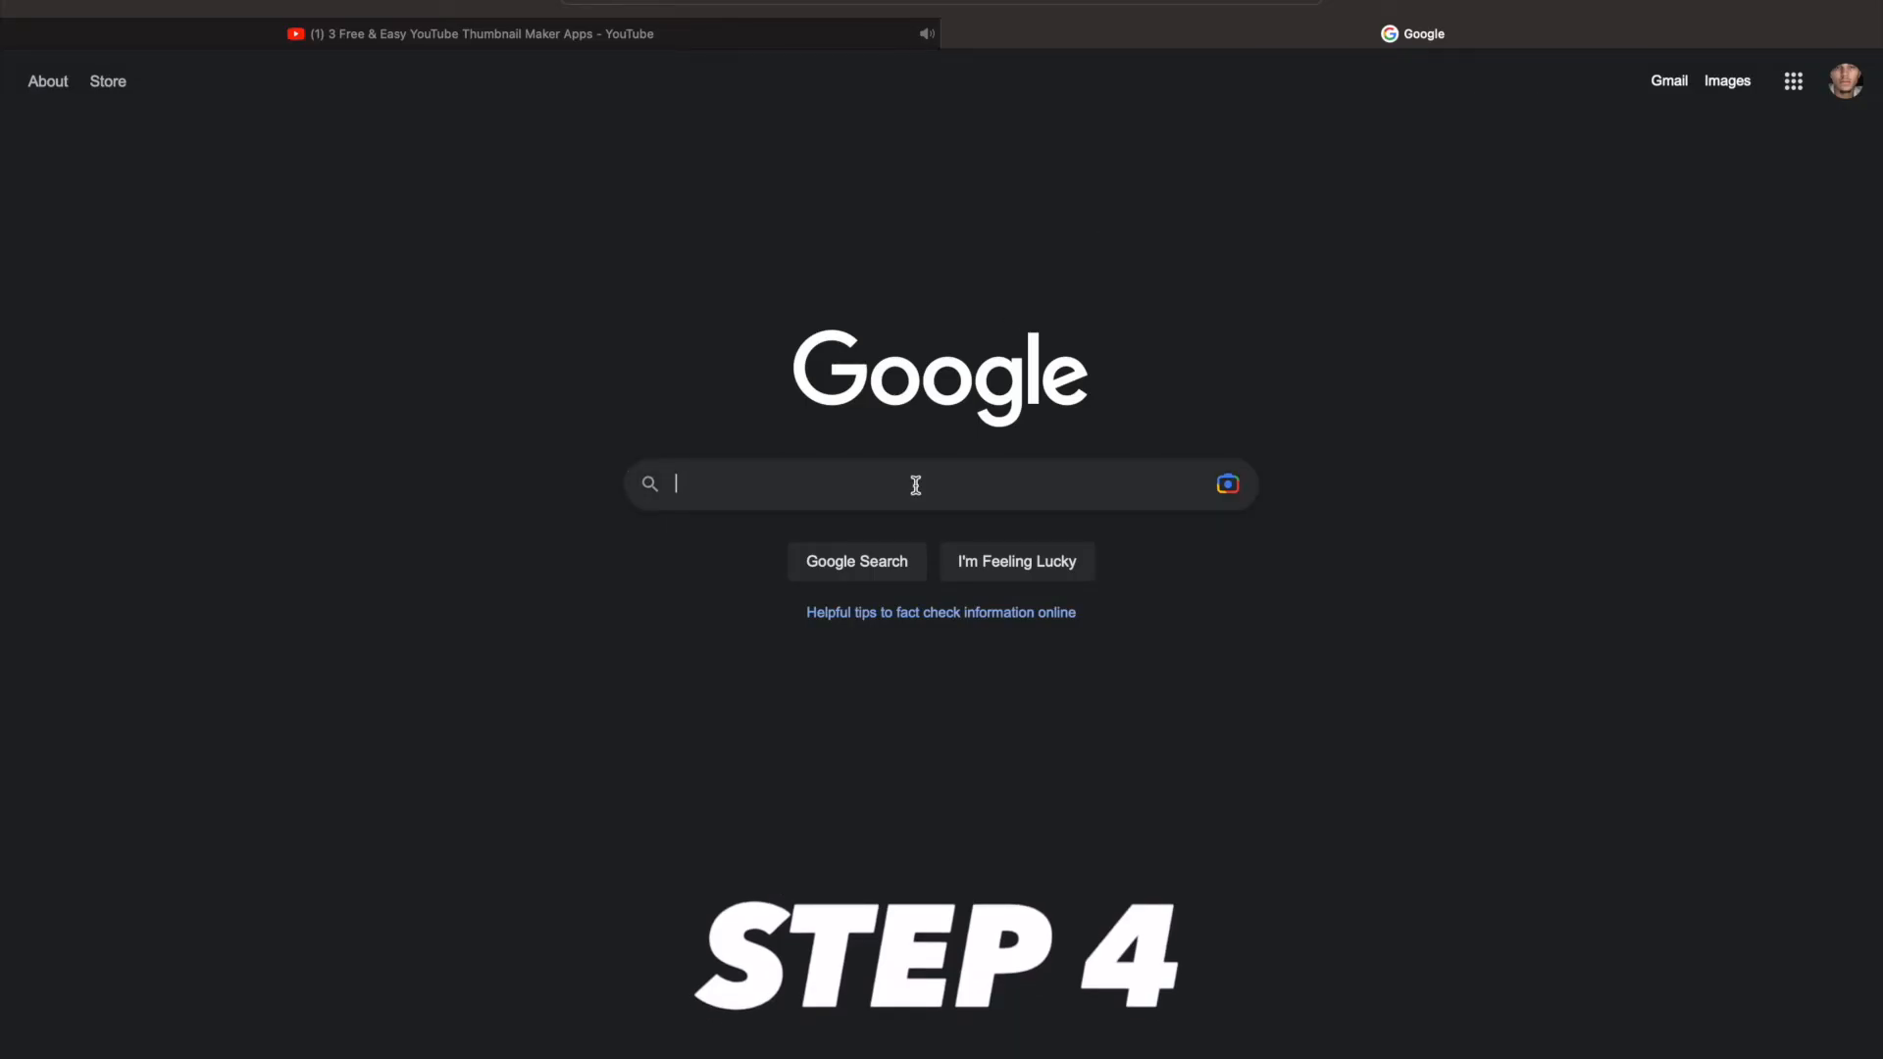
Search Google for Adobe Express in the web browser
type("Adobe")
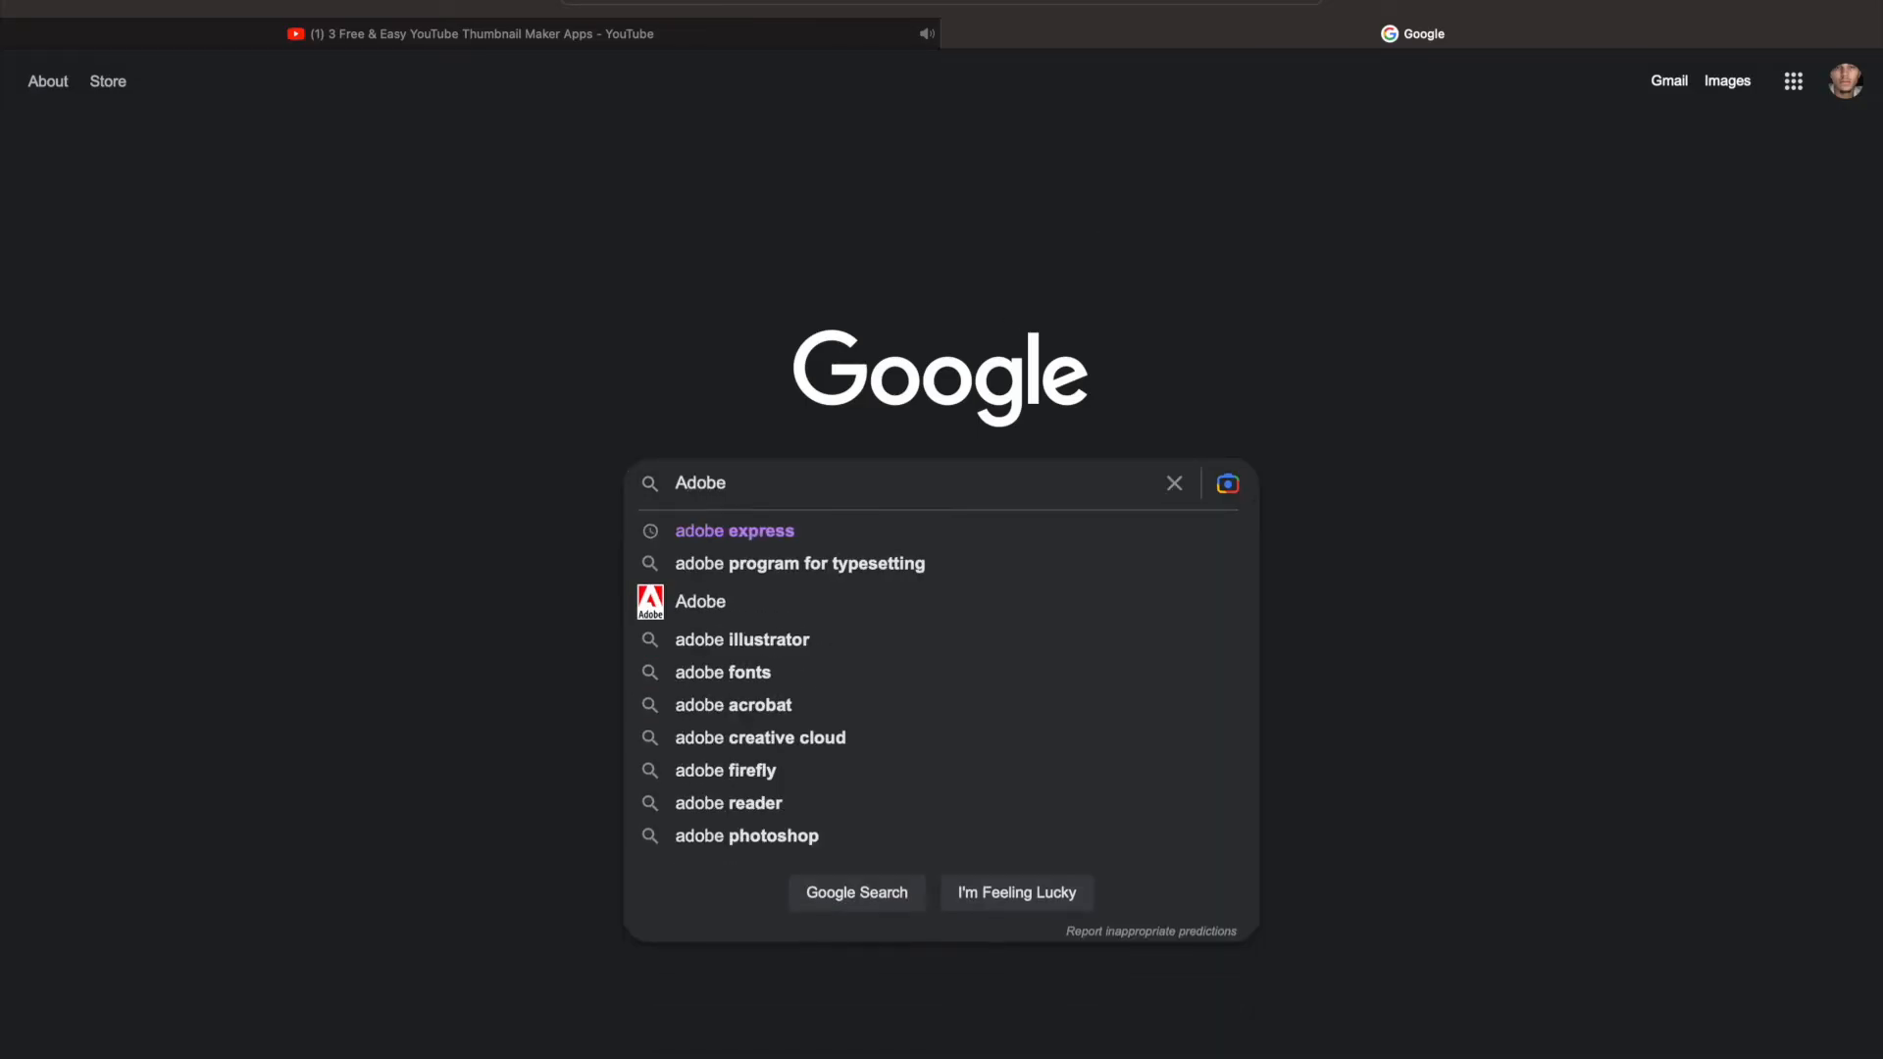
type(" Ec")
key("BackSpace")
type("xp")
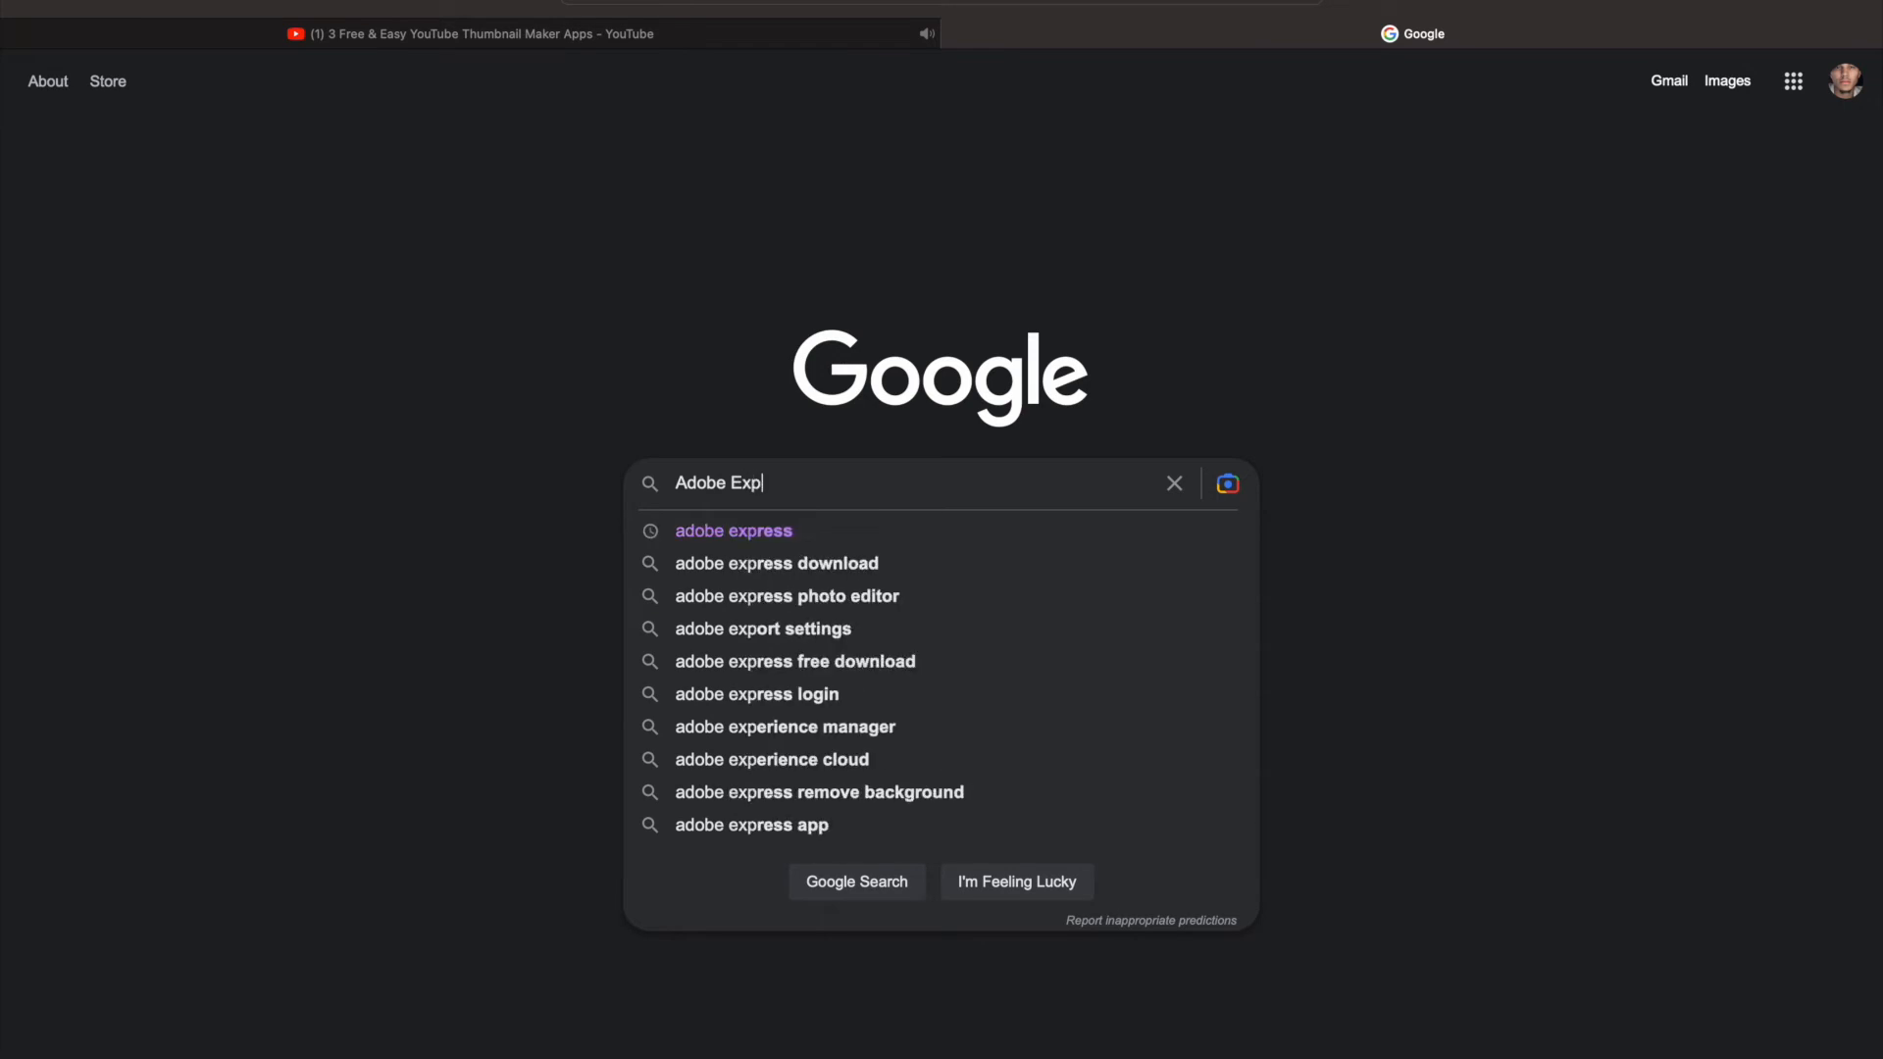
type("ress")
key("Return")
Open the Adobe Express website from the results and launch the free web app to its home page
left_click(467, 355)
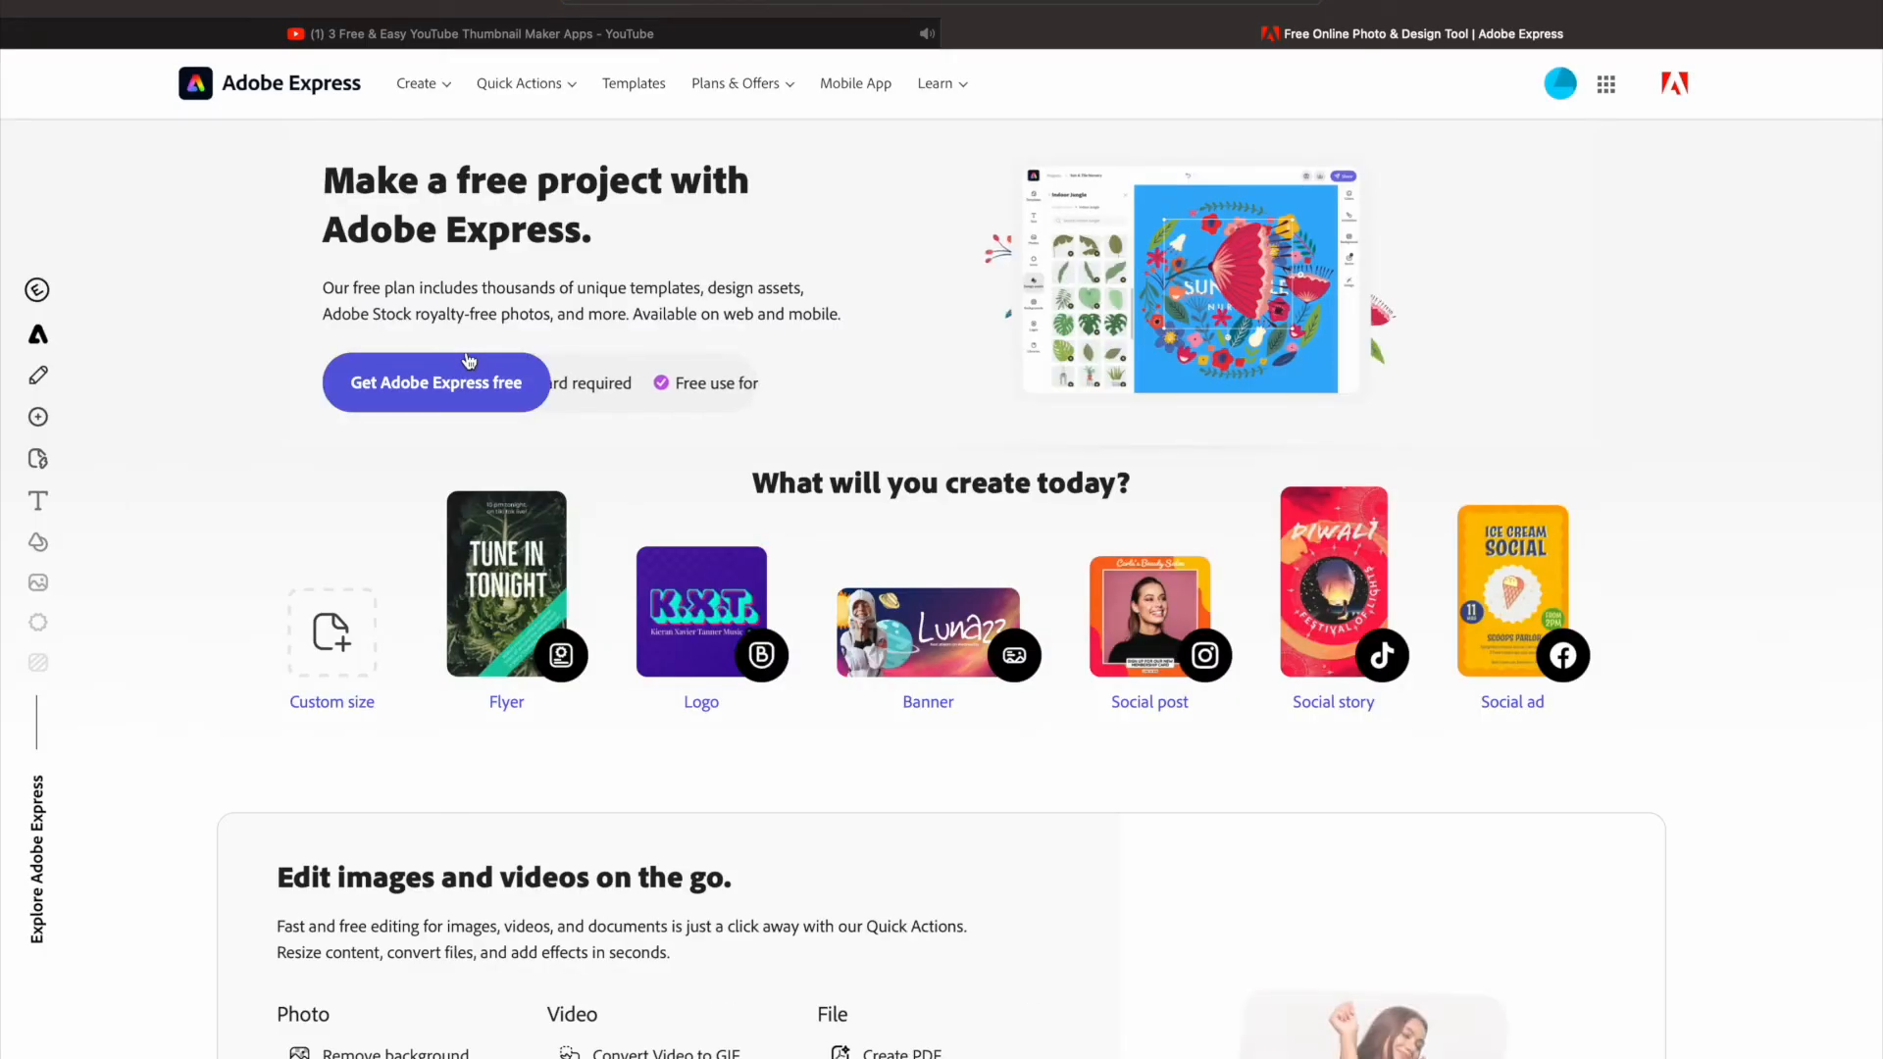
left_click(41, 510)
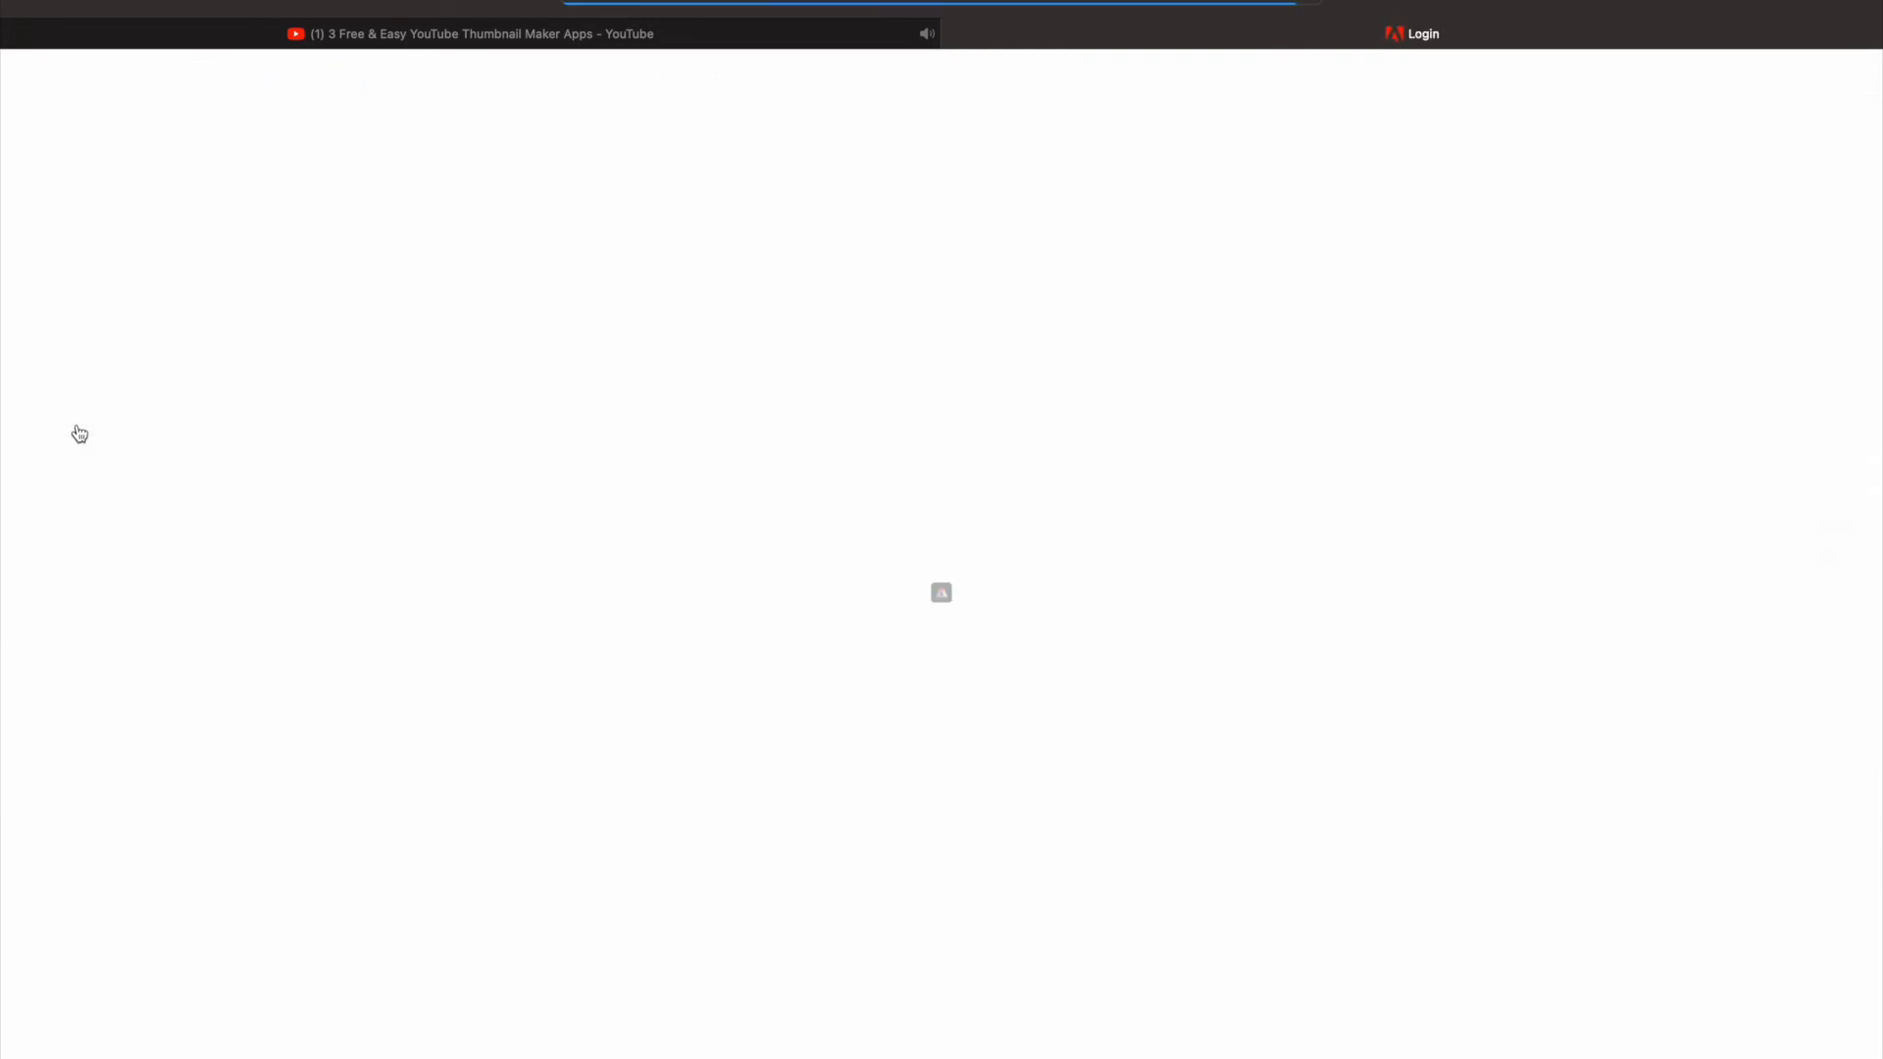
left_click(114, 94)
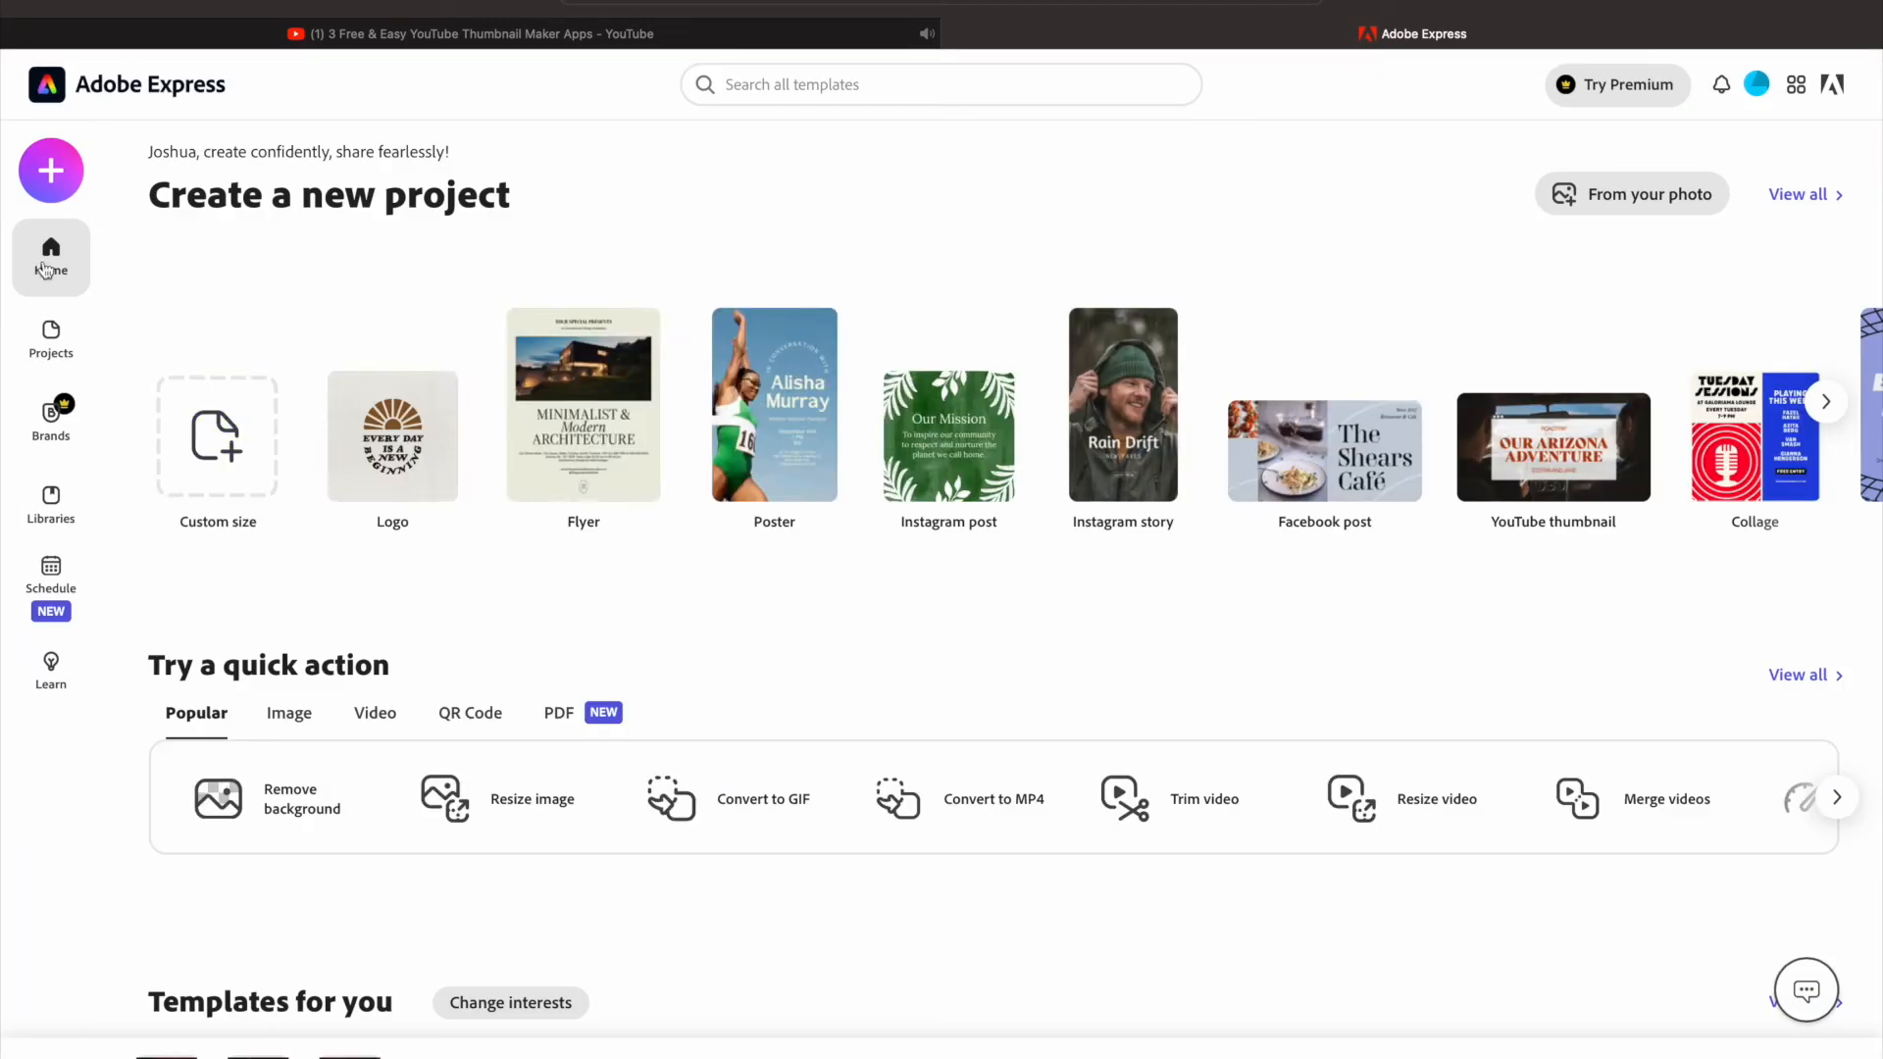
Create a custom size graphic using the popular YouTube thumbnail size, 1280 x 720
left_click(52, 171)
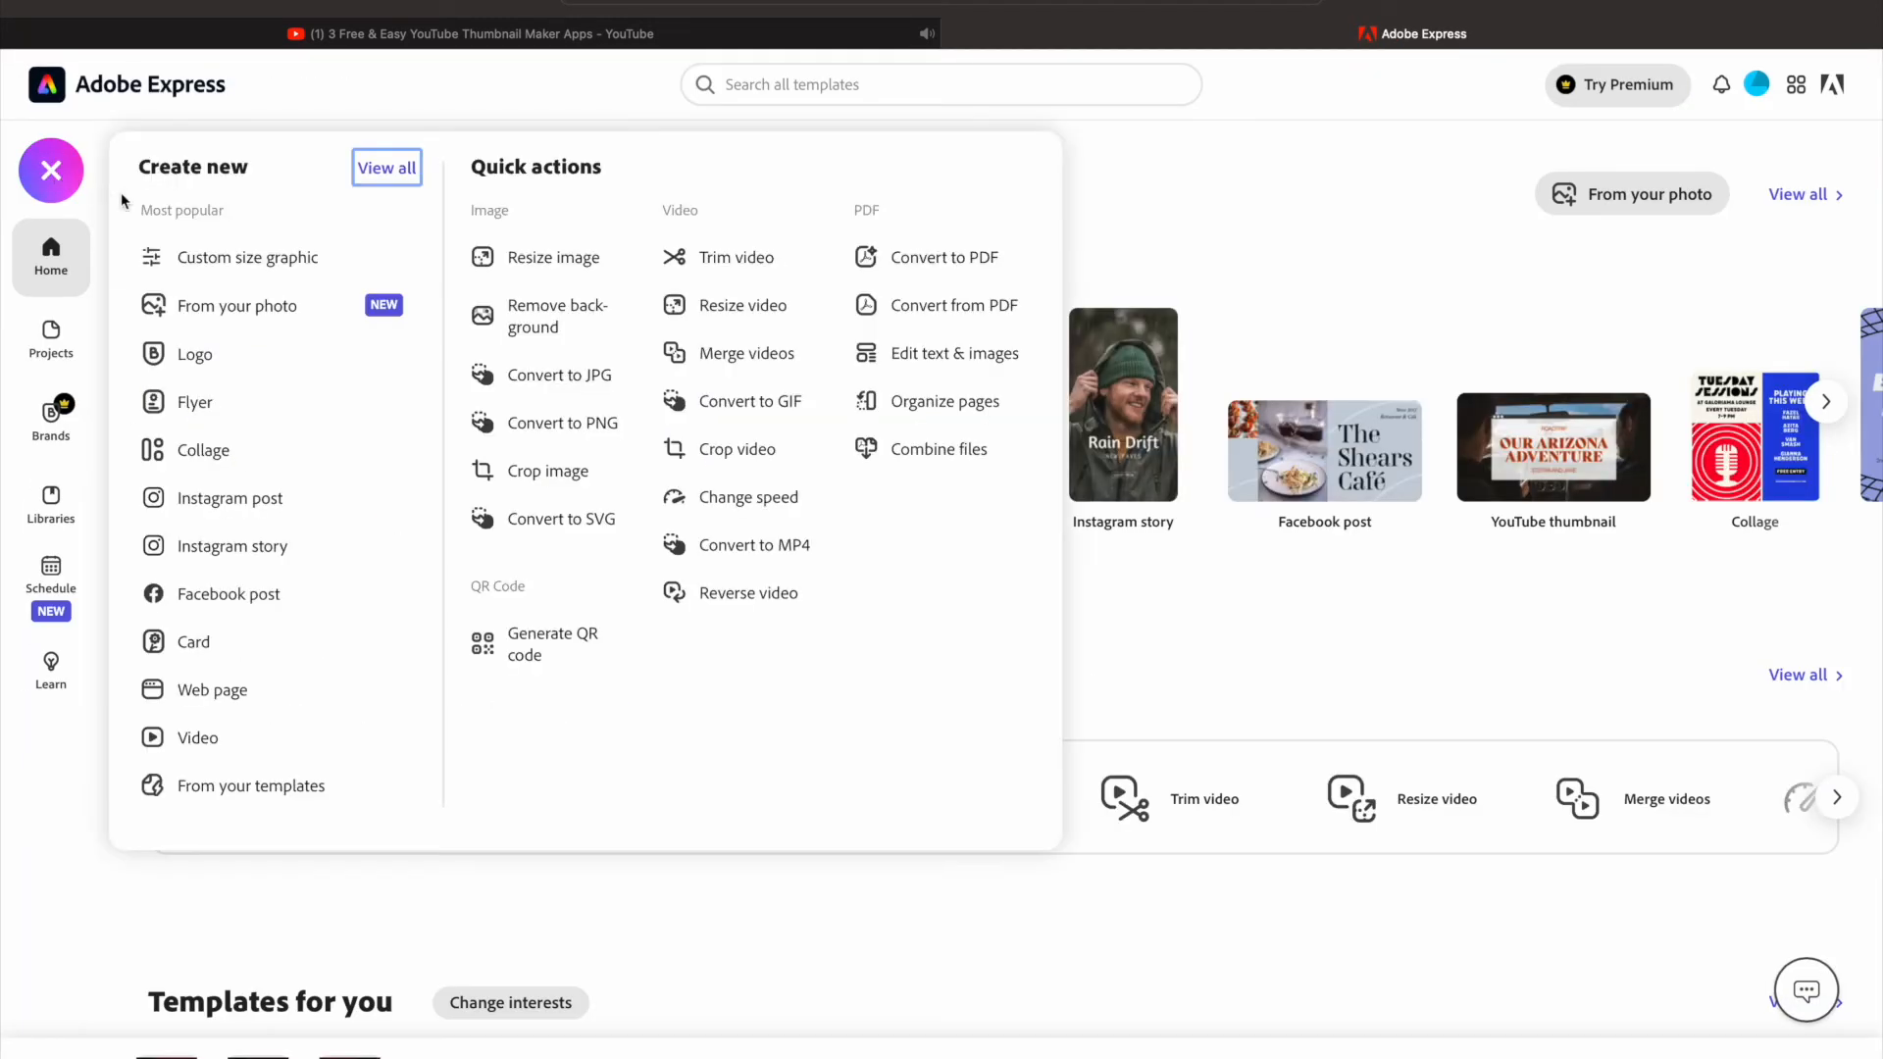
left_click(209, 265)
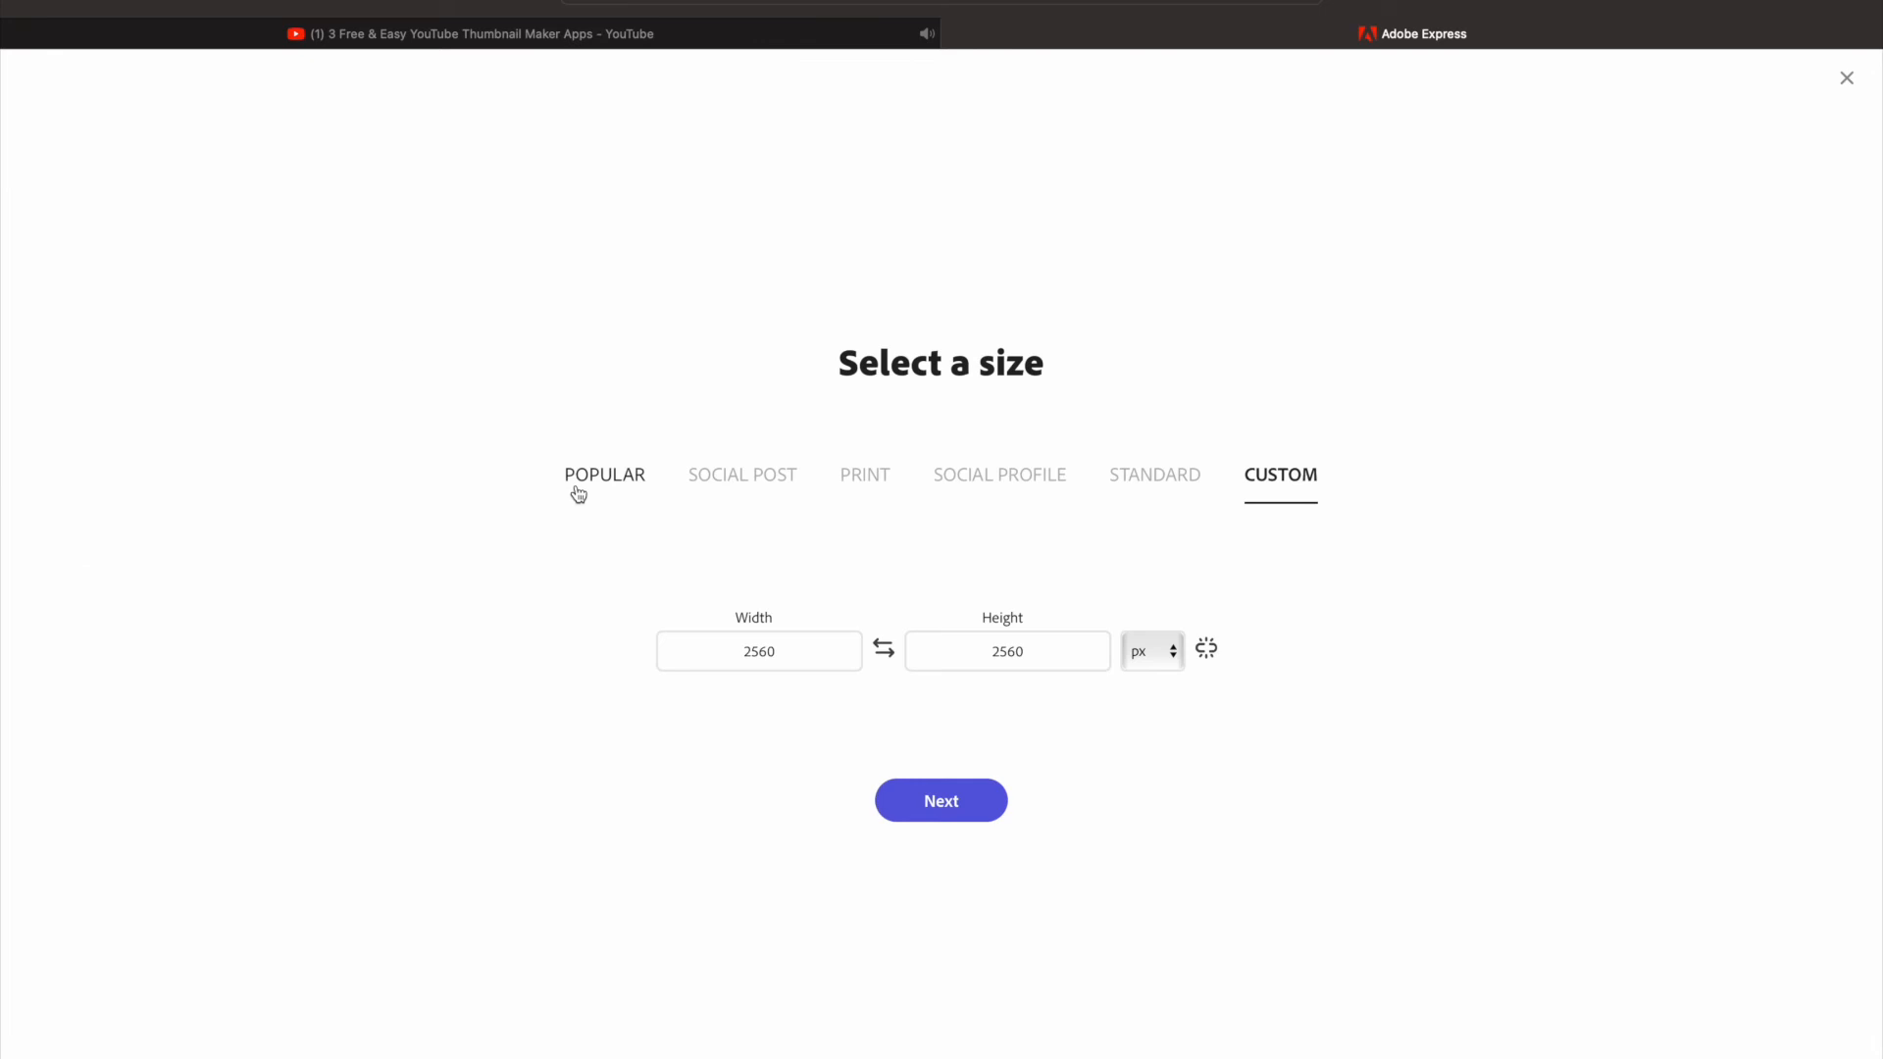
left_click(620, 482)
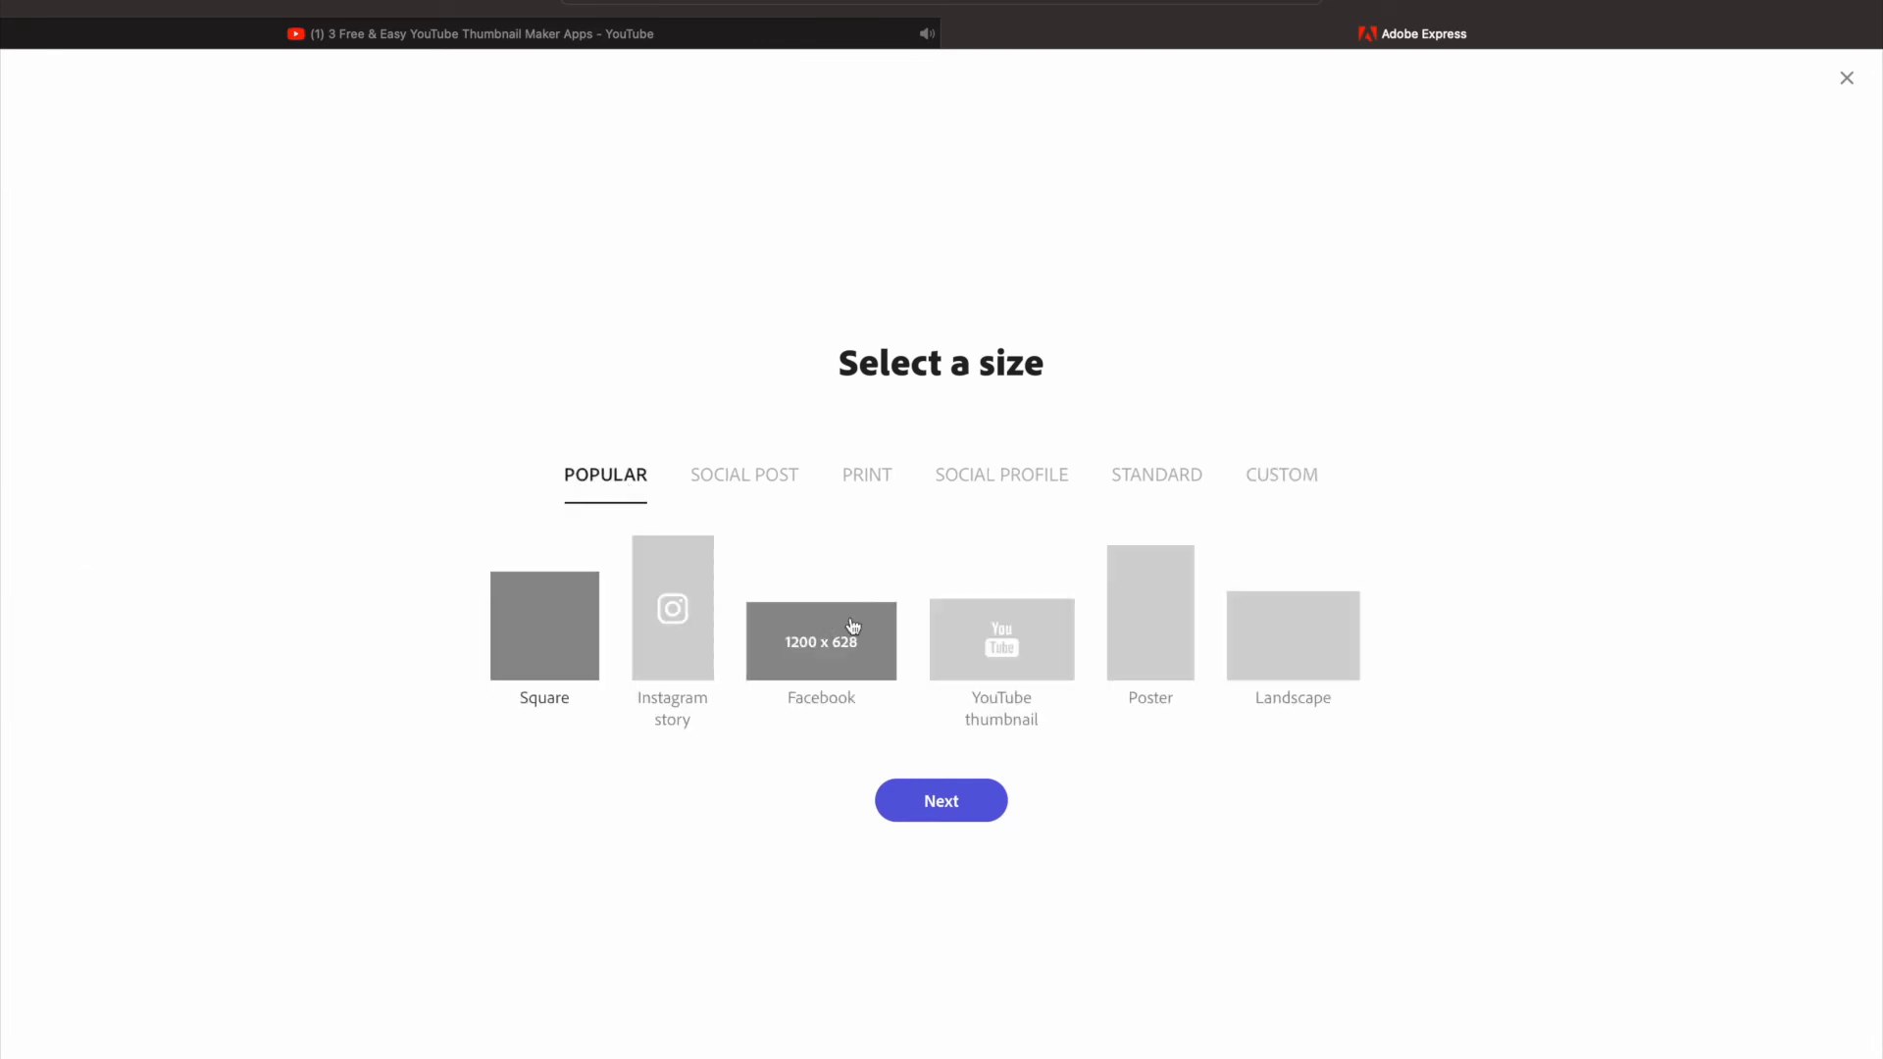
left_click(1004, 650)
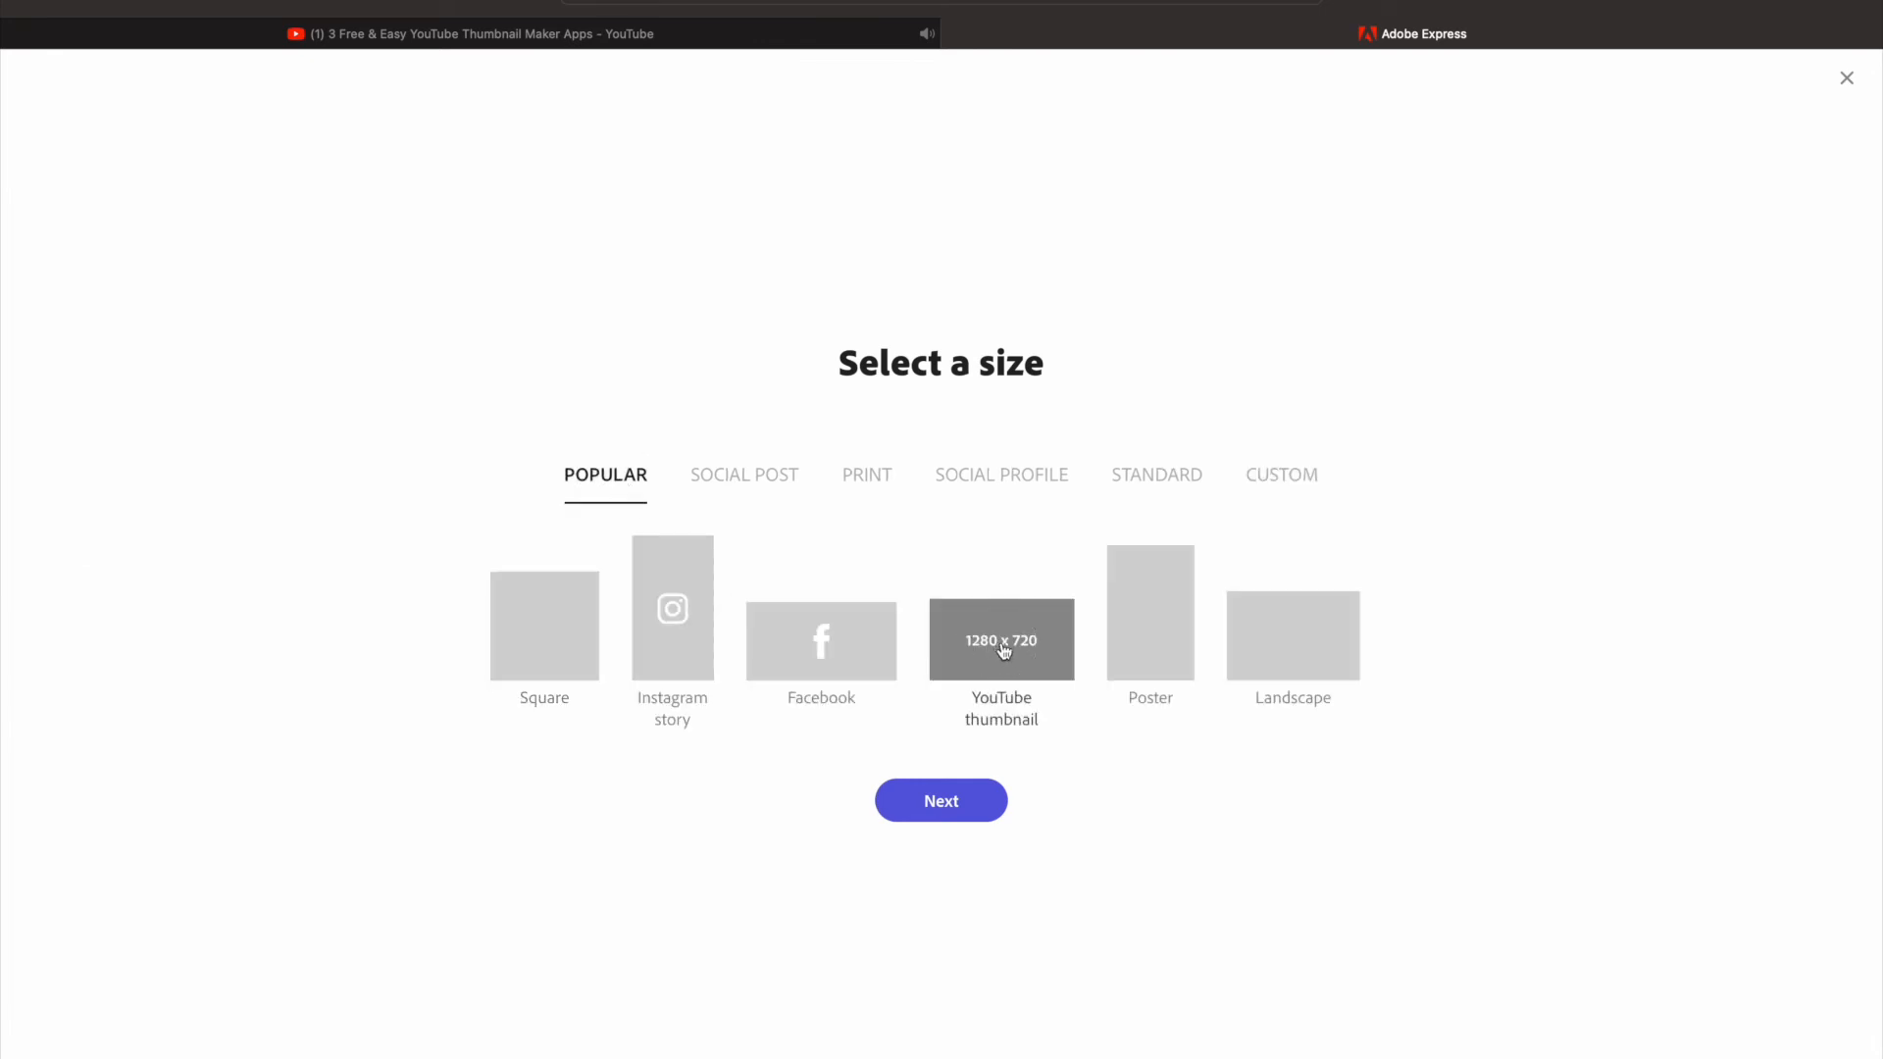
left_click(942, 802)
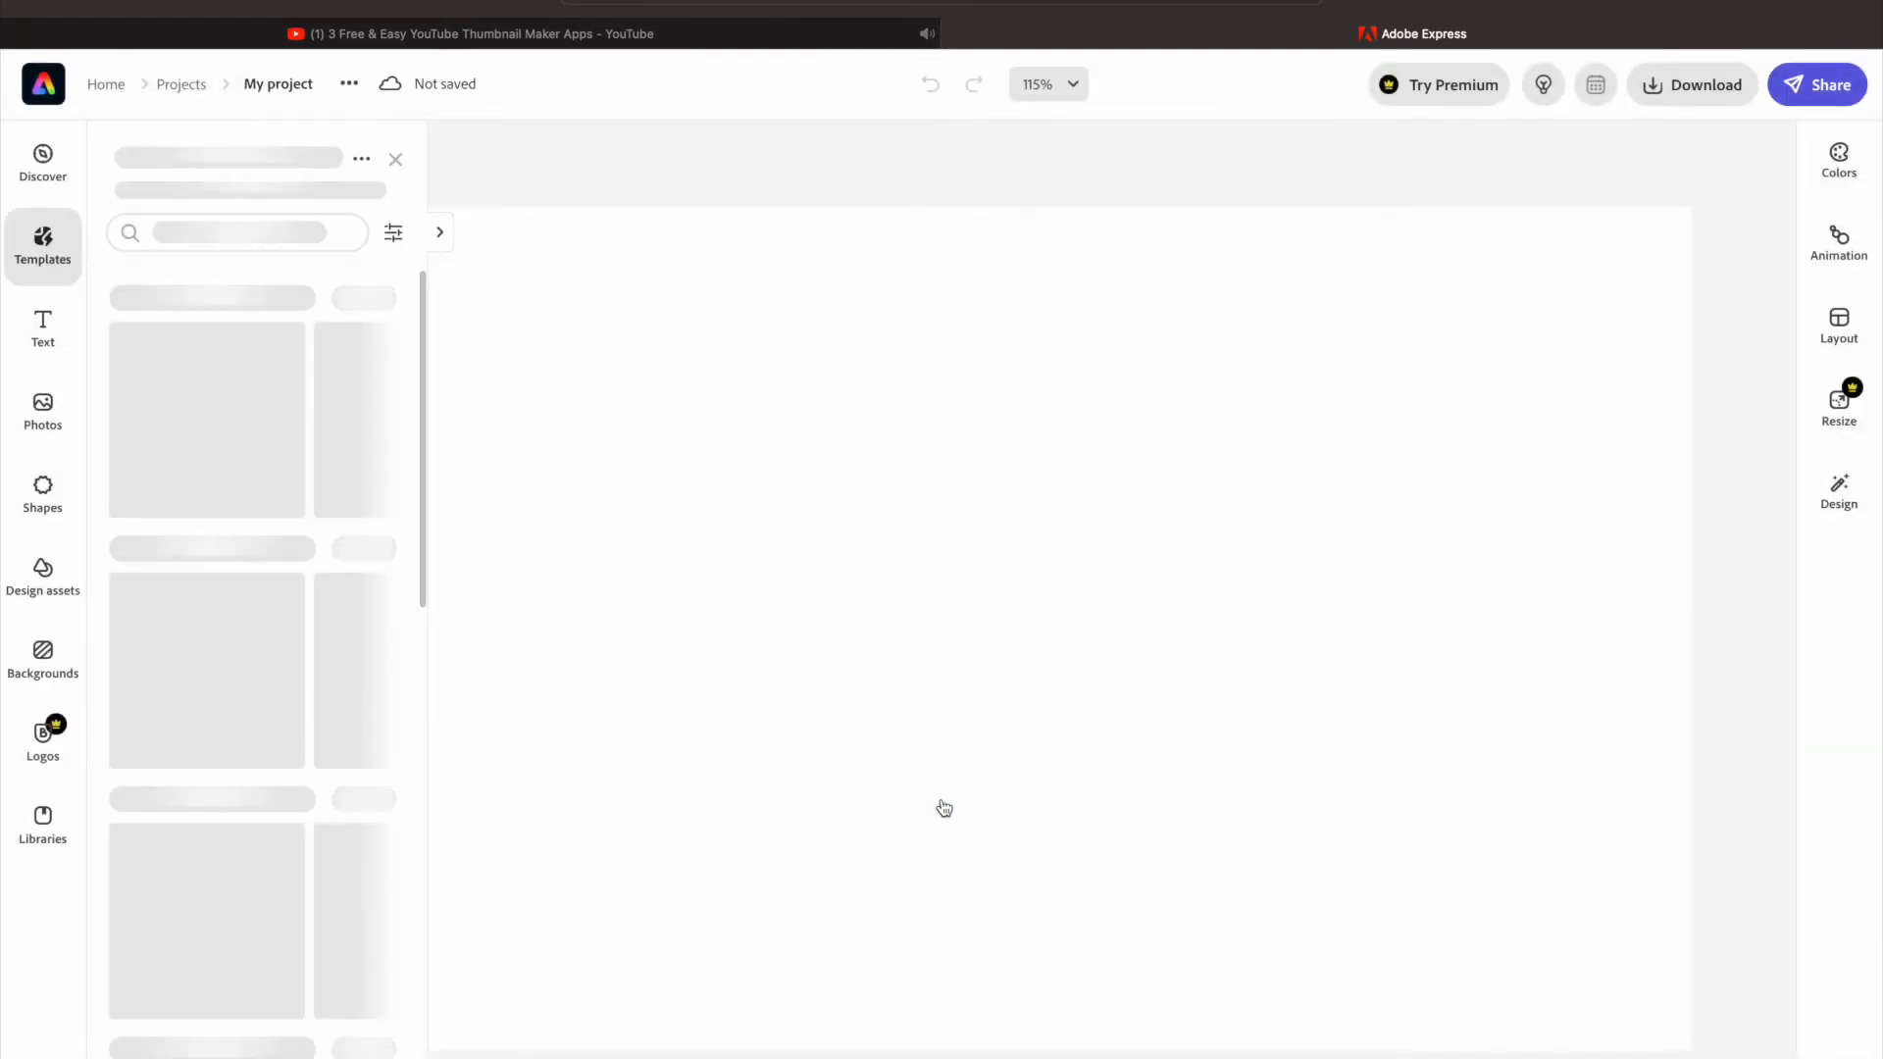
Upload the portrait photo whose file name ends in 6600_102.JPG from the tutorial's thumbnail folder onto the canvas
left_click(44, 421)
left_click(218, 217)
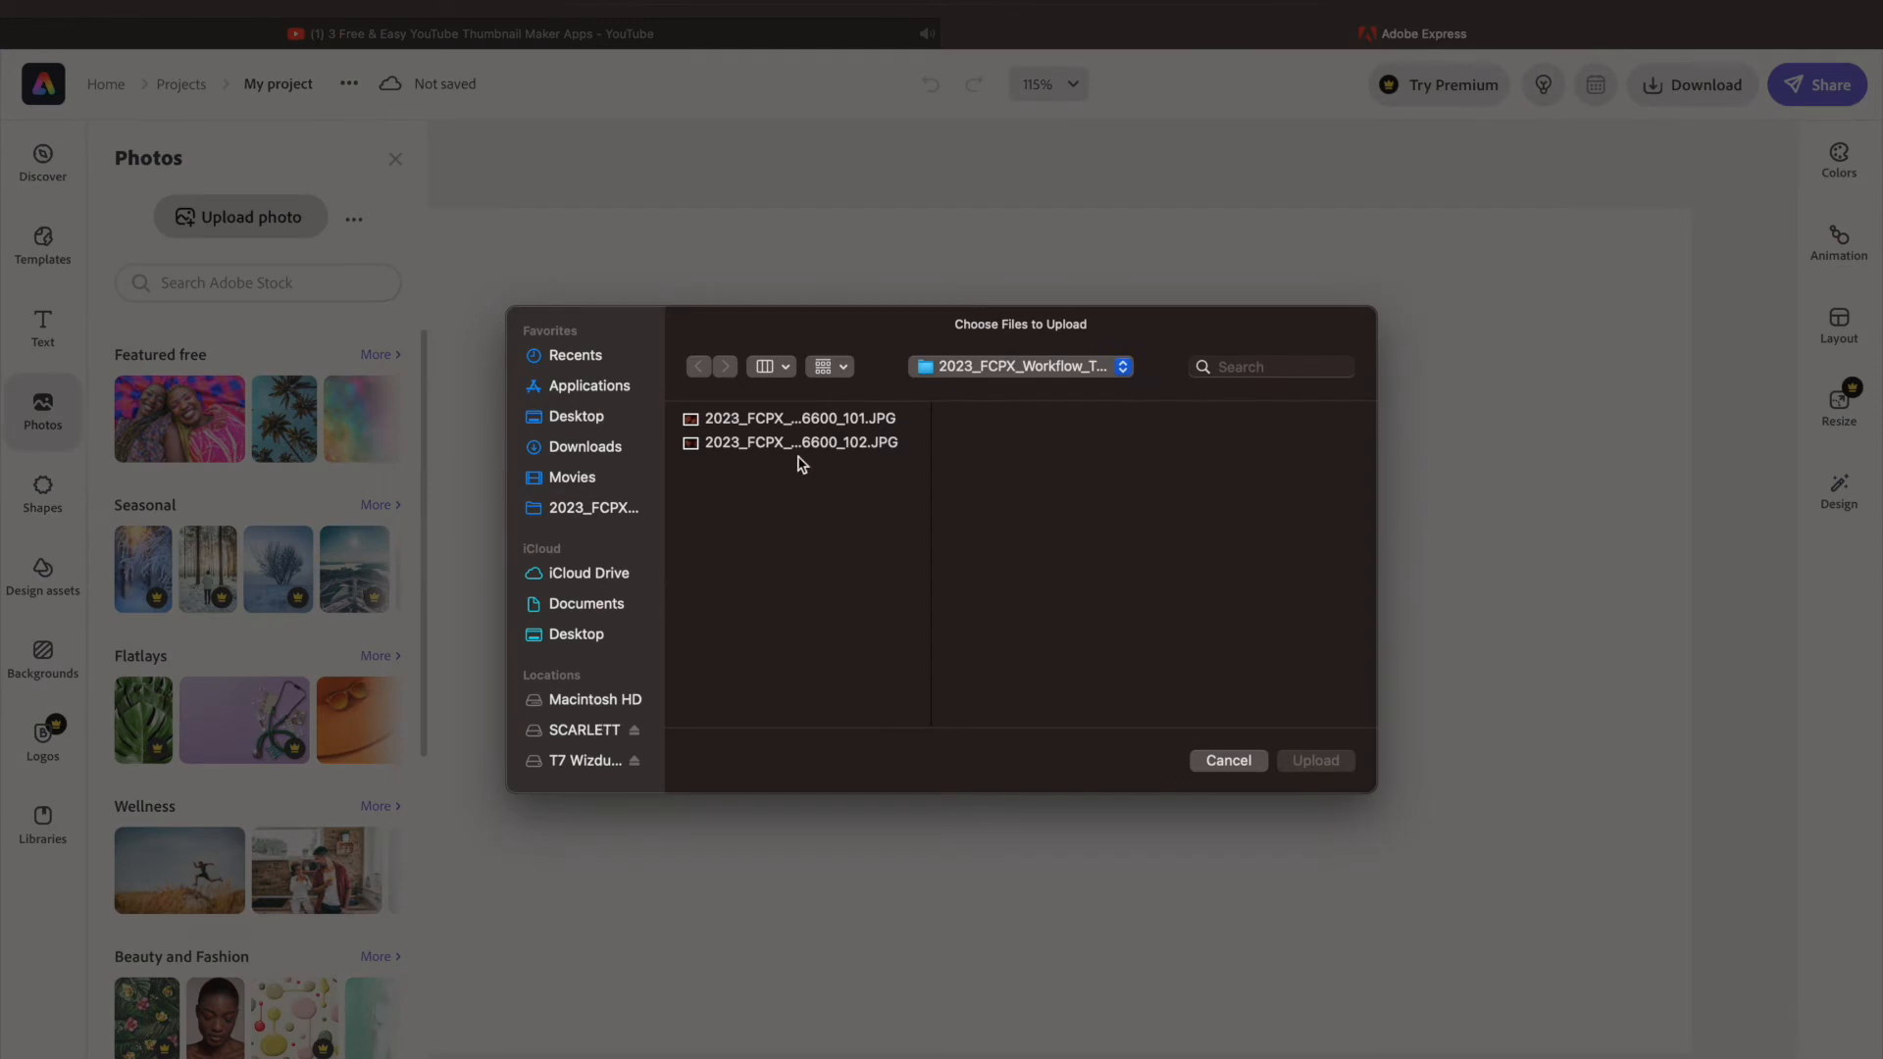
left_click(747, 423)
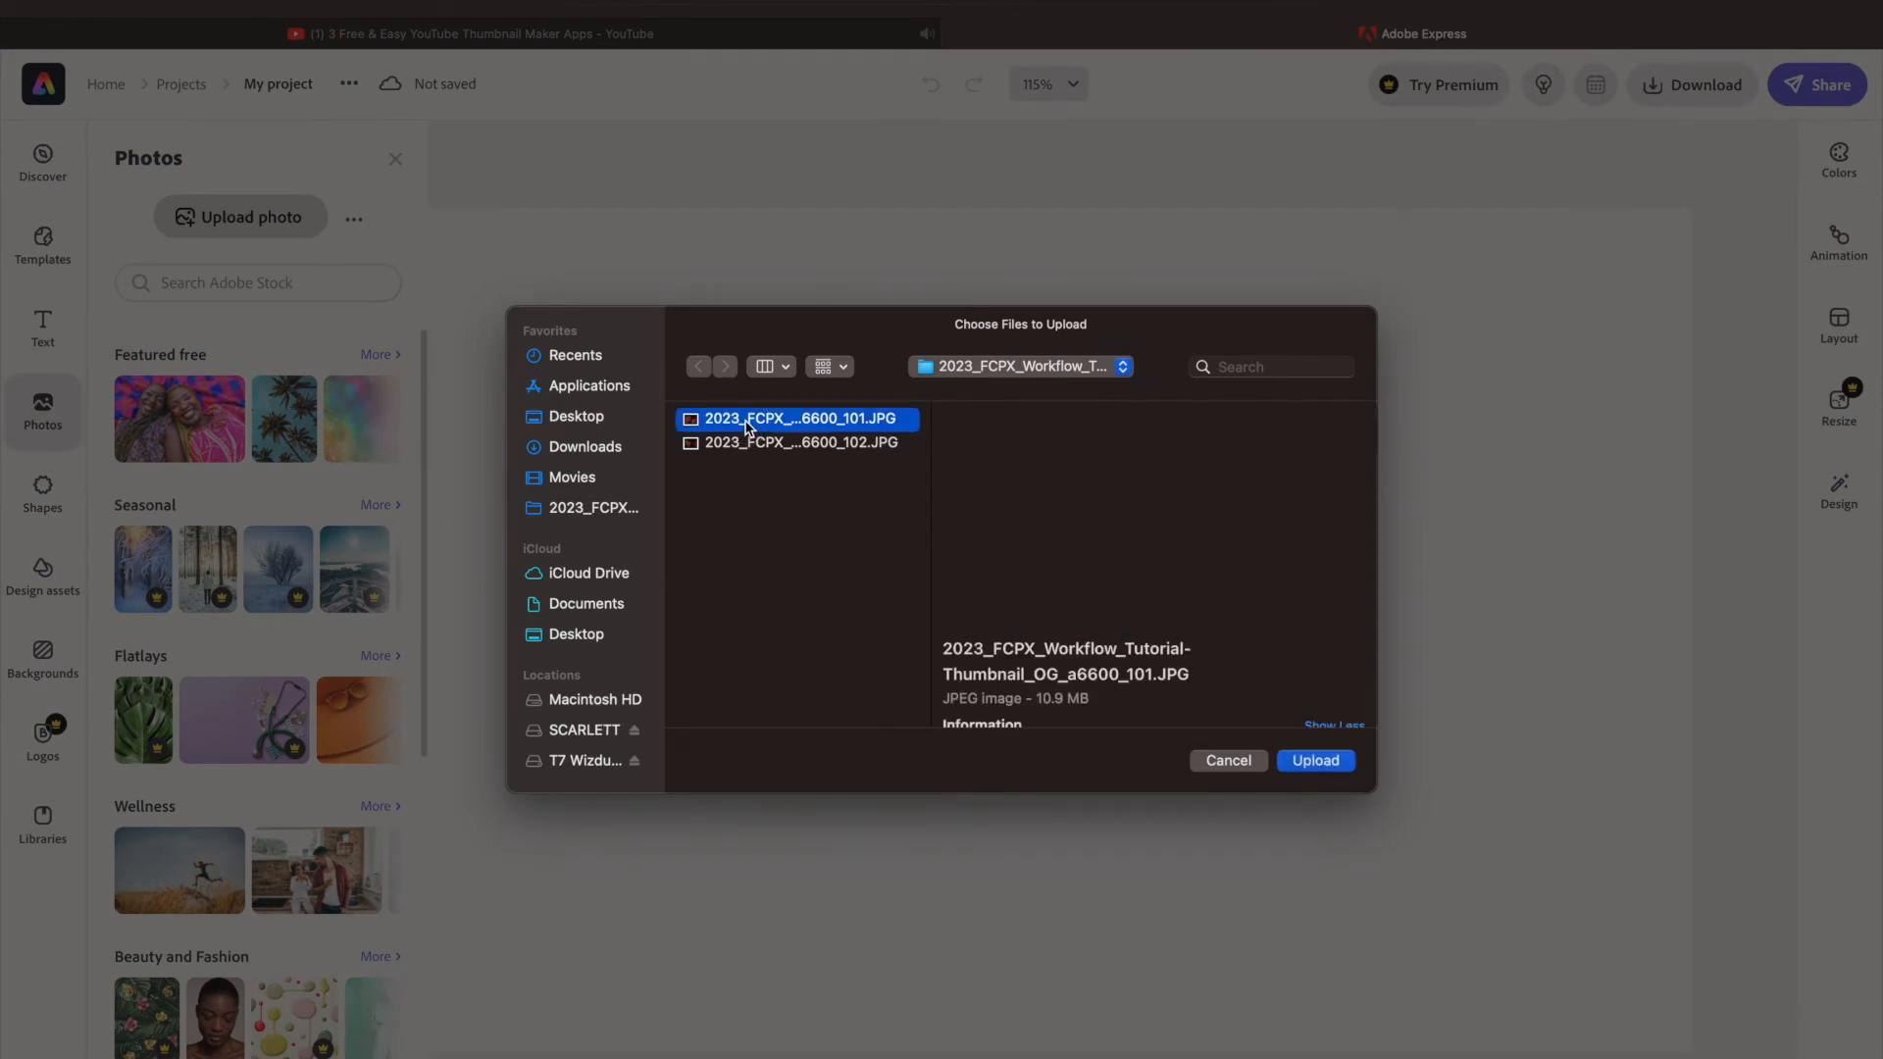
key("Down")
key("Return")
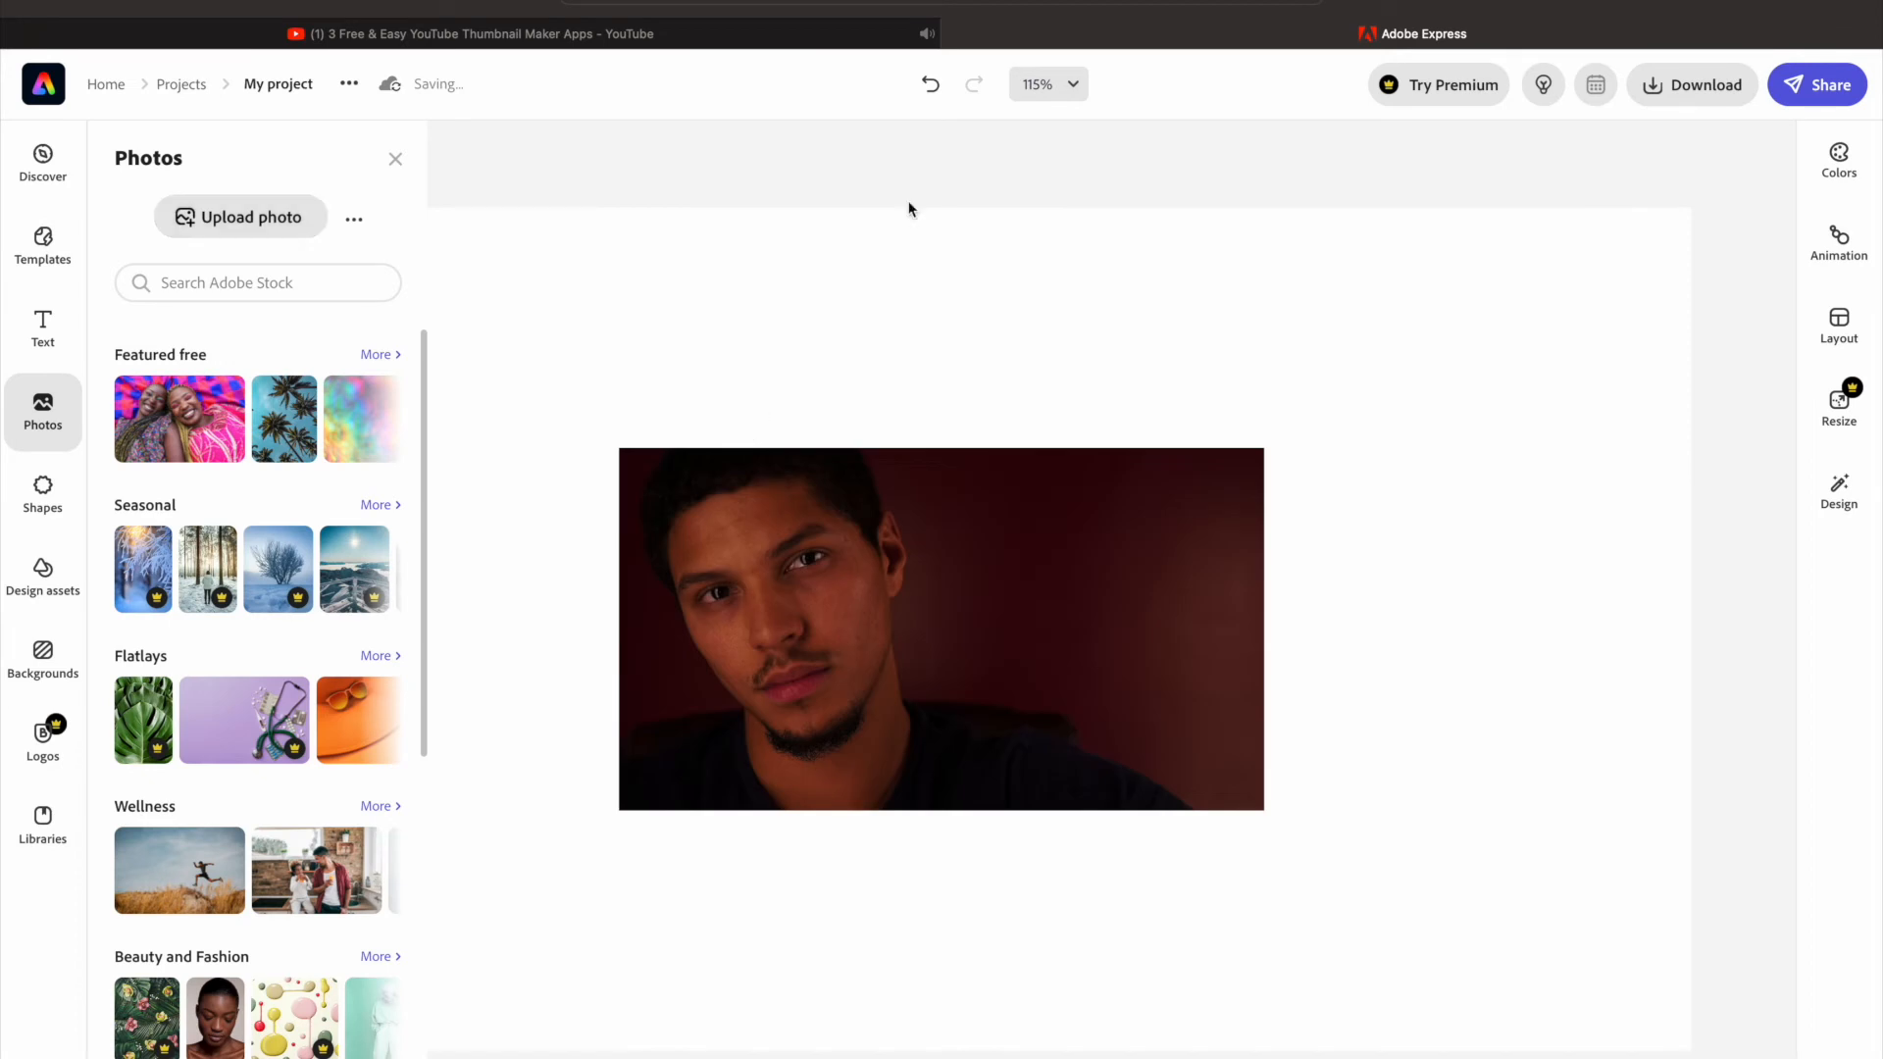
Enlarge the portrait photo from its corners so that it covers the whole thumbnail canvas
left_click(1045, 96)
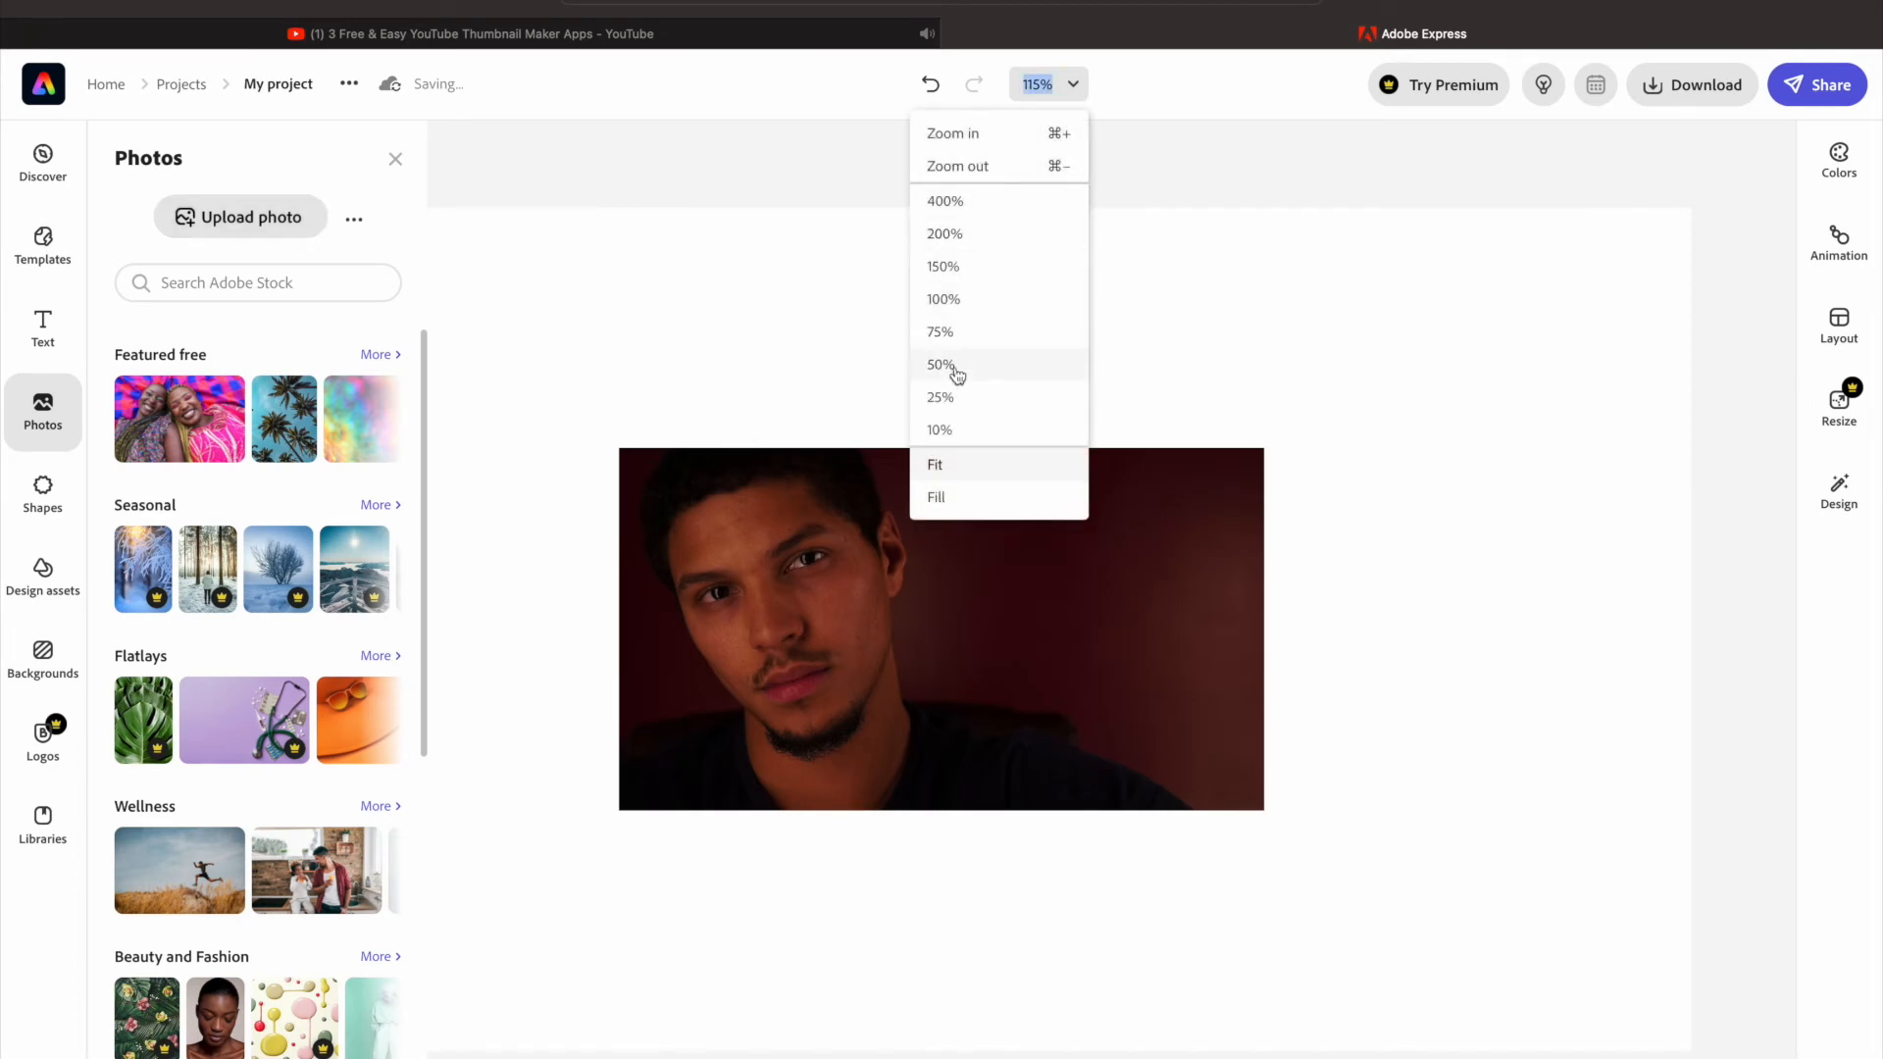
left_click(943, 300)
left_click(663, 477)
left_click_drag(662, 473, 285, 274)
left_click_drag(1057, 790, 1448, 1020)
mouse_move(264, 455)
left_mouse_down()
mouse_move(346, 467)
mouse_move(274, 461)
left_mouse_up()
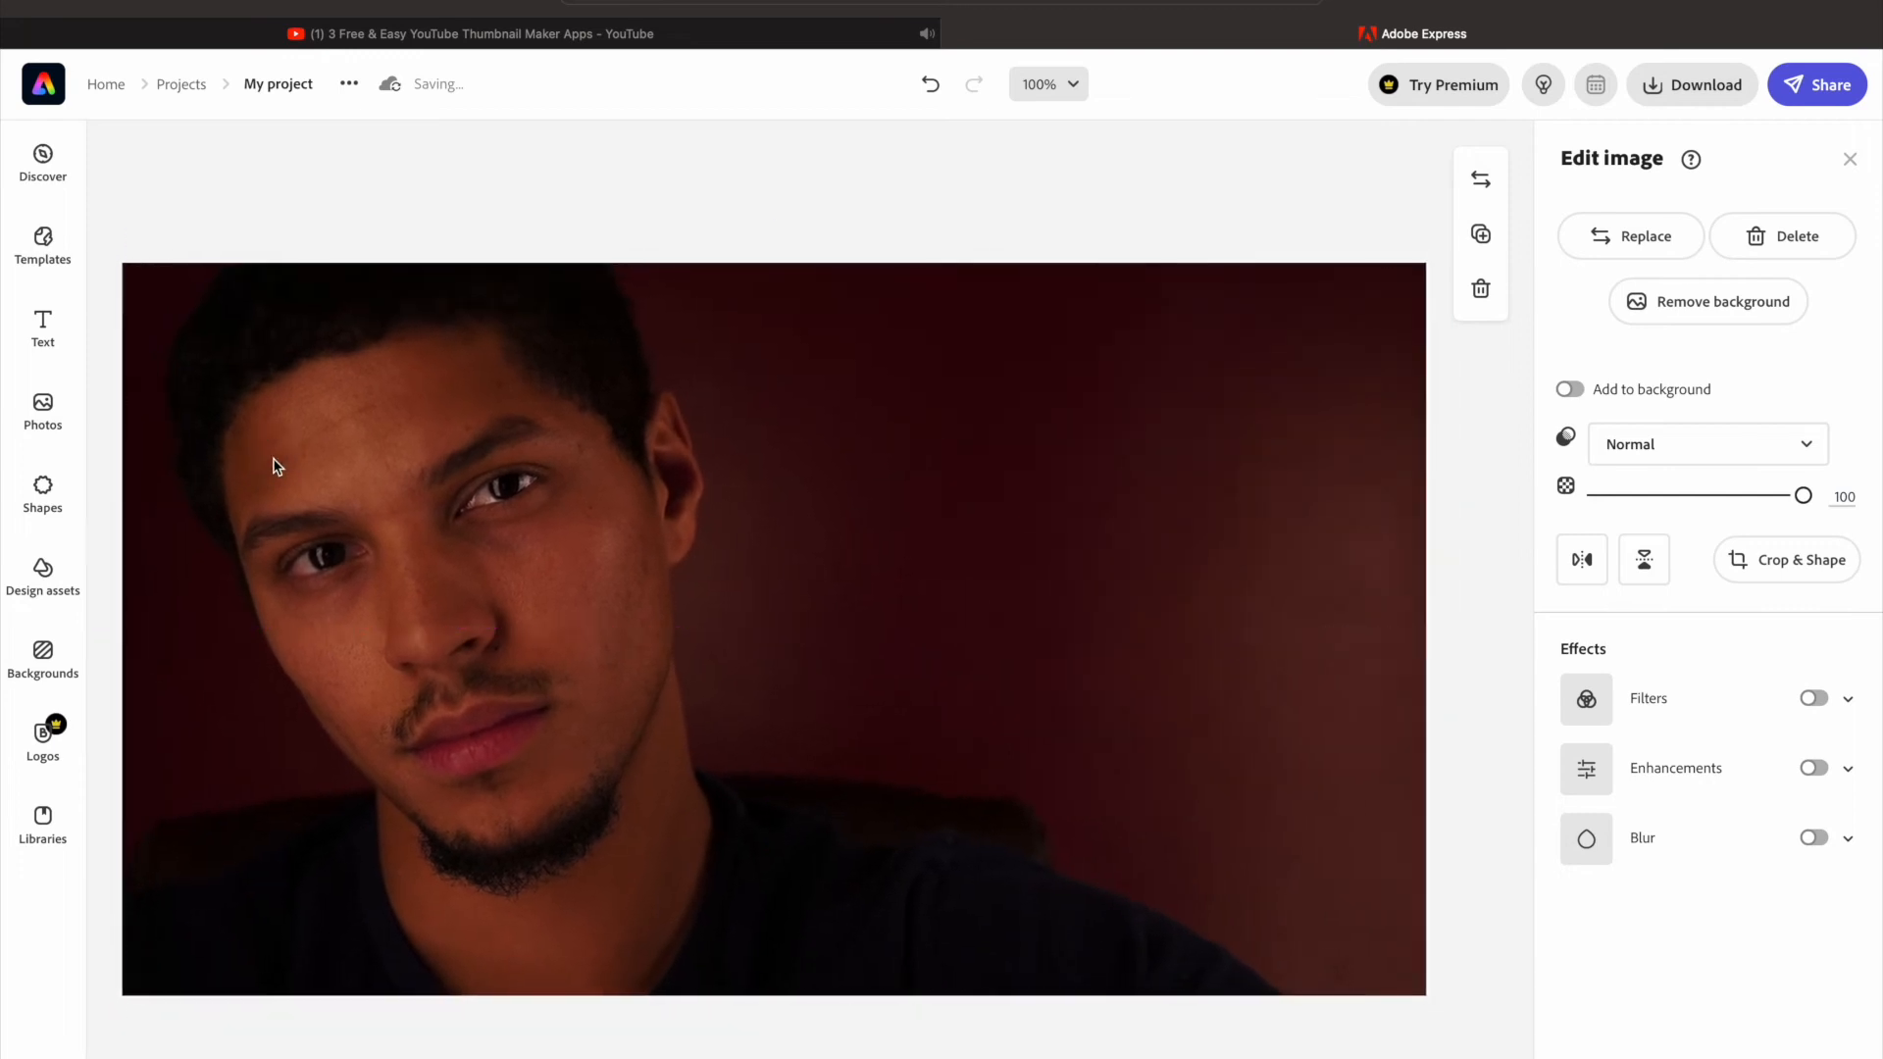
Add a text box to the thumbnail reading "How to Make a Video in FCPX"
left_click(43, 327)
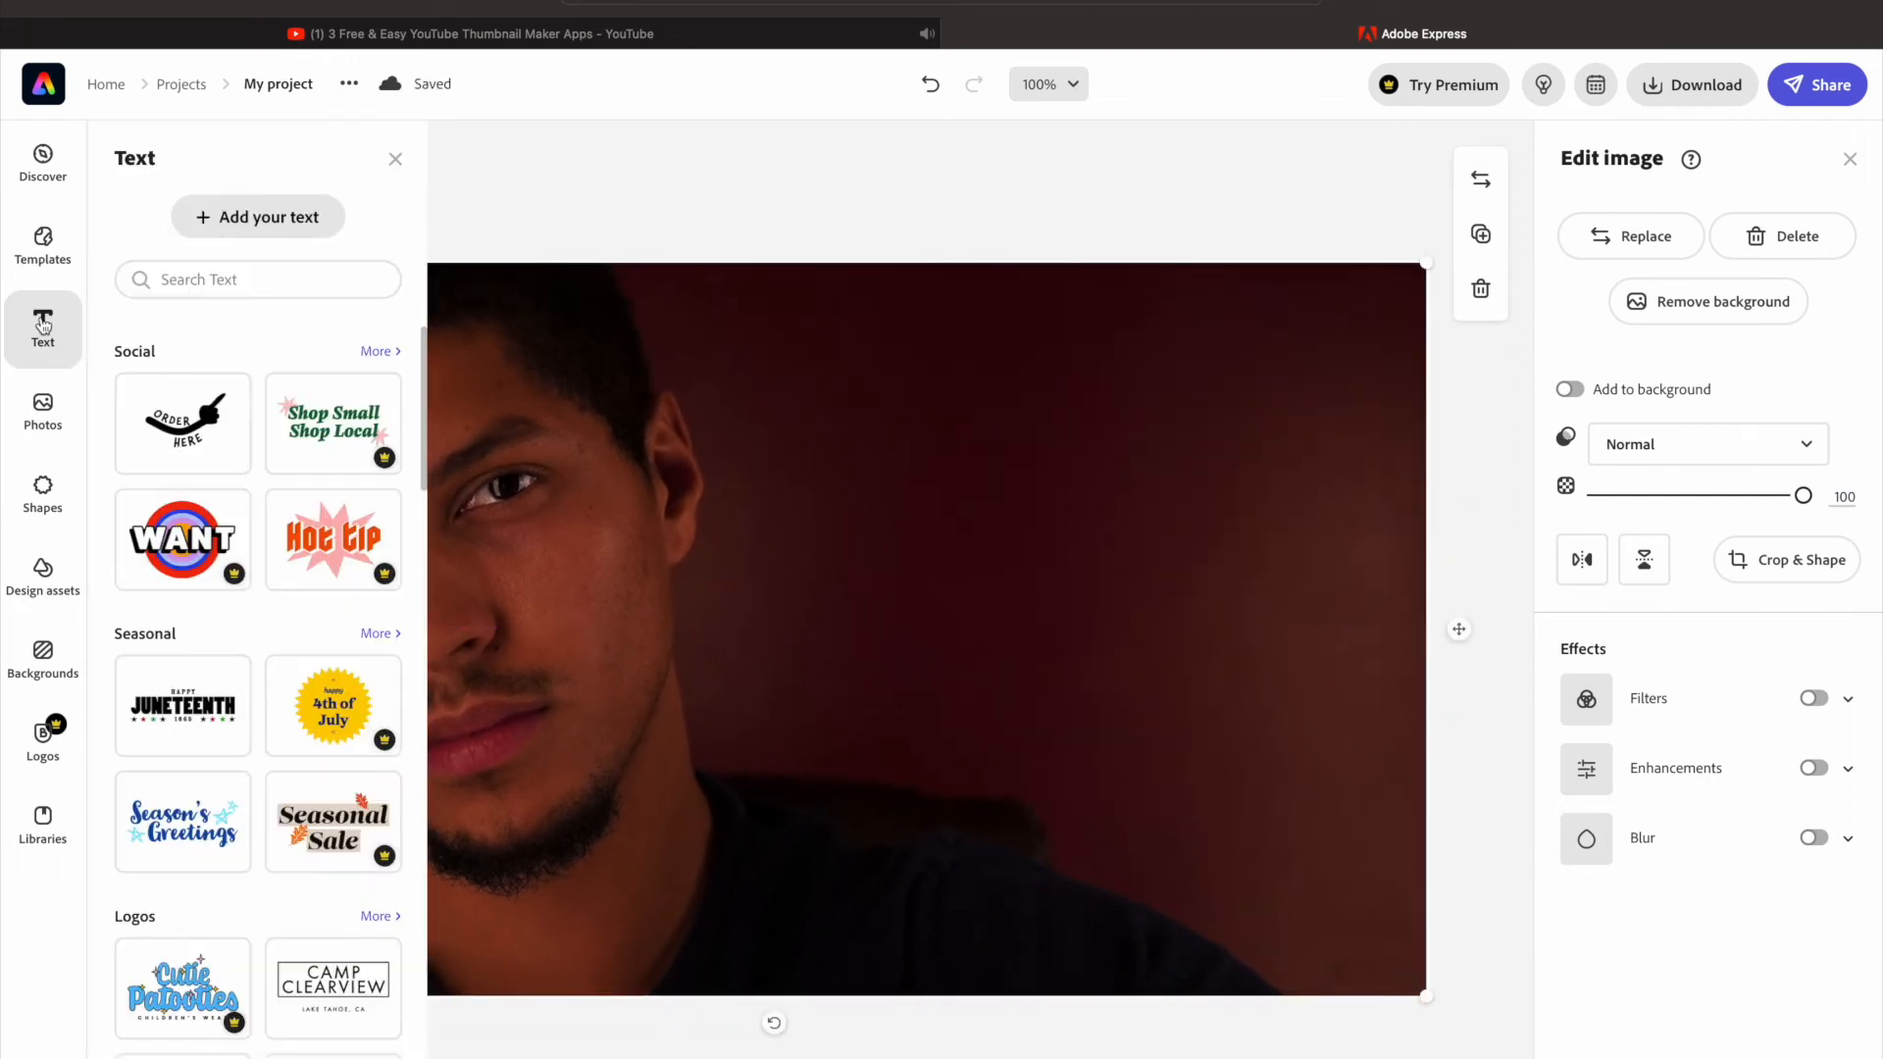
left_click(233, 217)
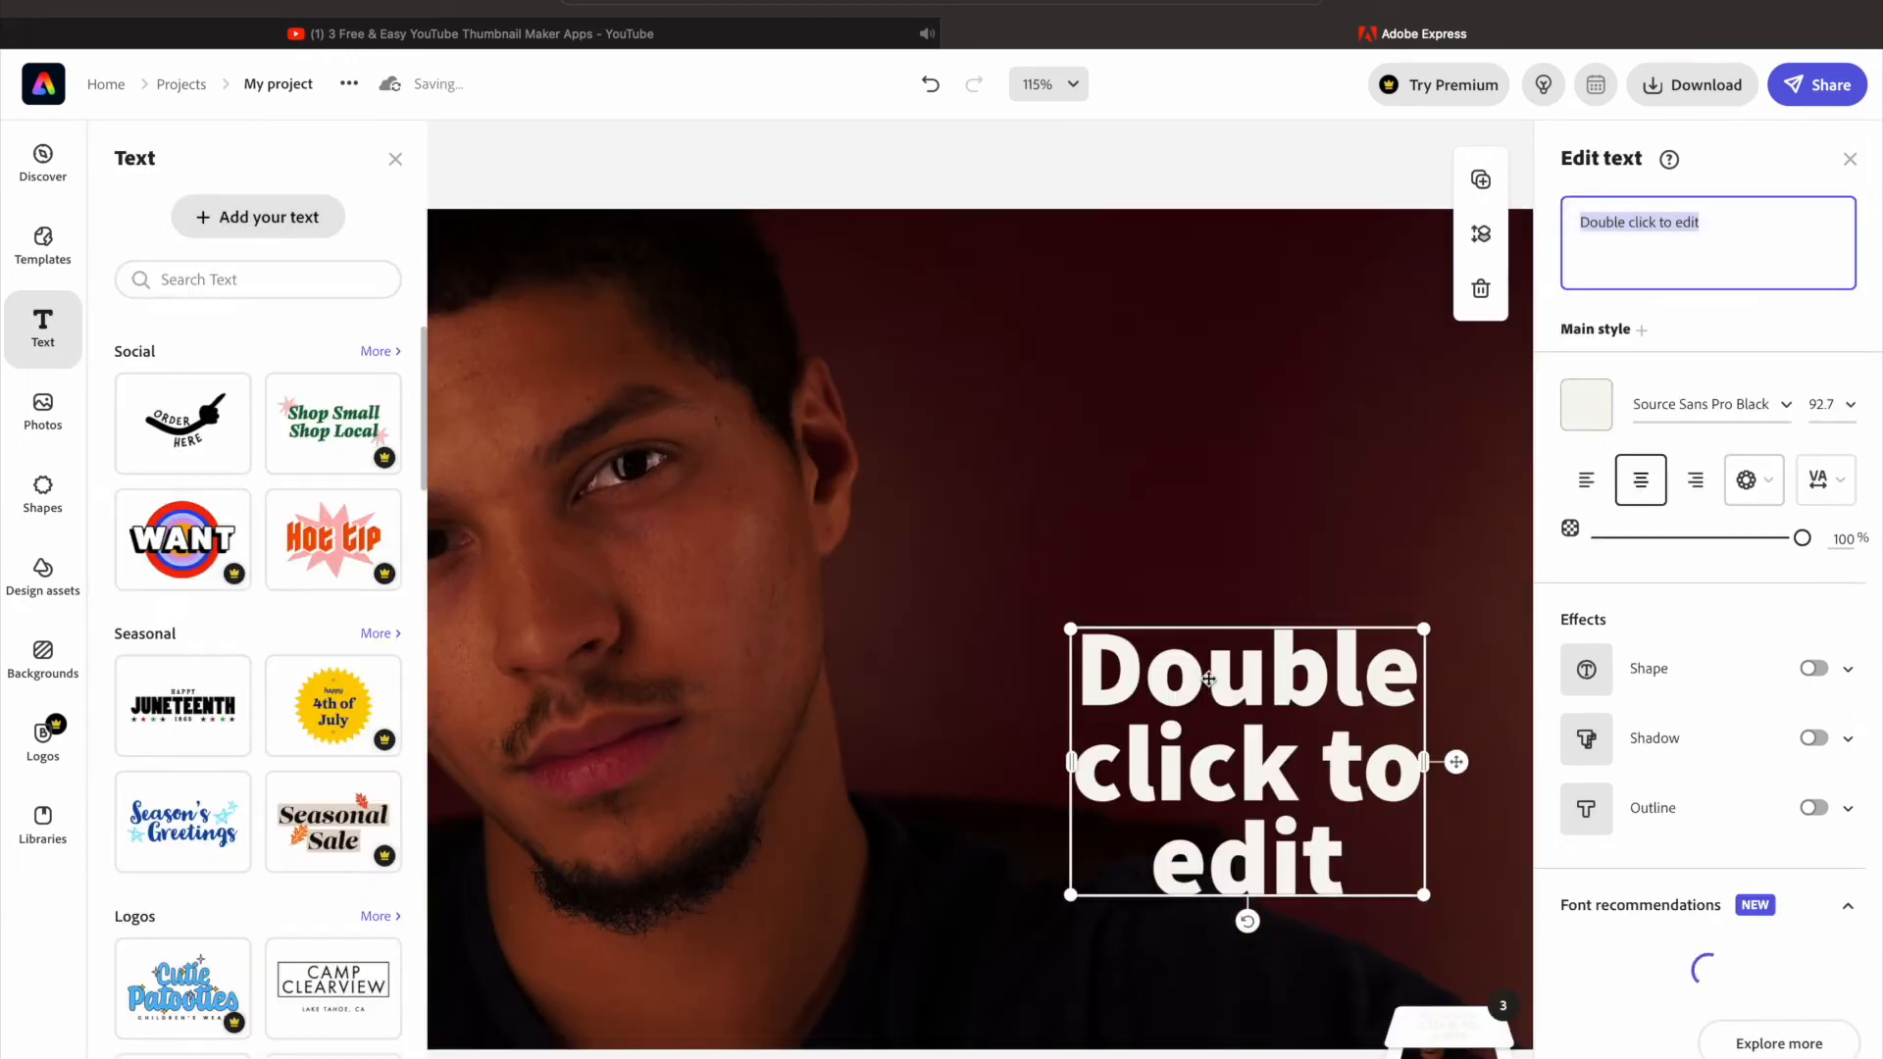
type("How to Make a Video in FCPX")
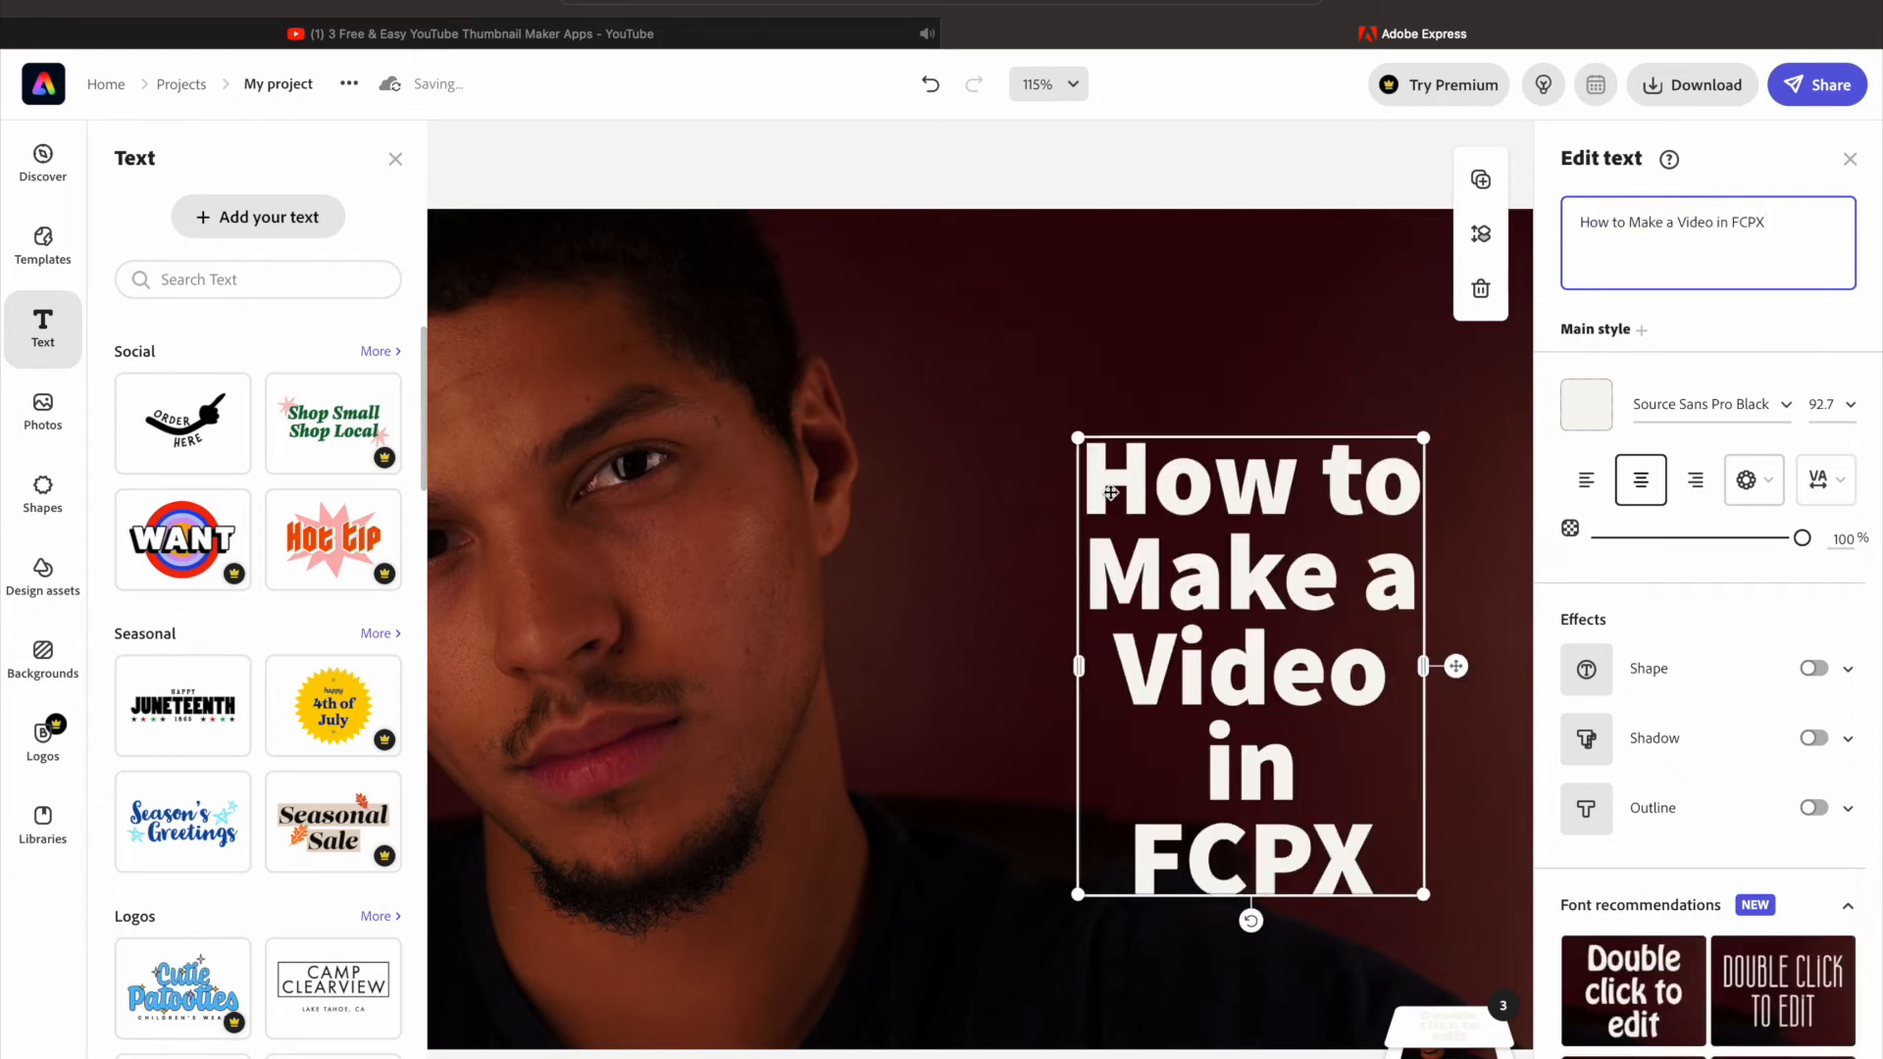
Spread the title over three lines in the thumbnail's upper right and set its font to Kinto Sans Black
left_click(1073, 84)
left_click(951, 333)
left_click(1586, 383)
left_click(1736, 577)
left_click(1785, 383)
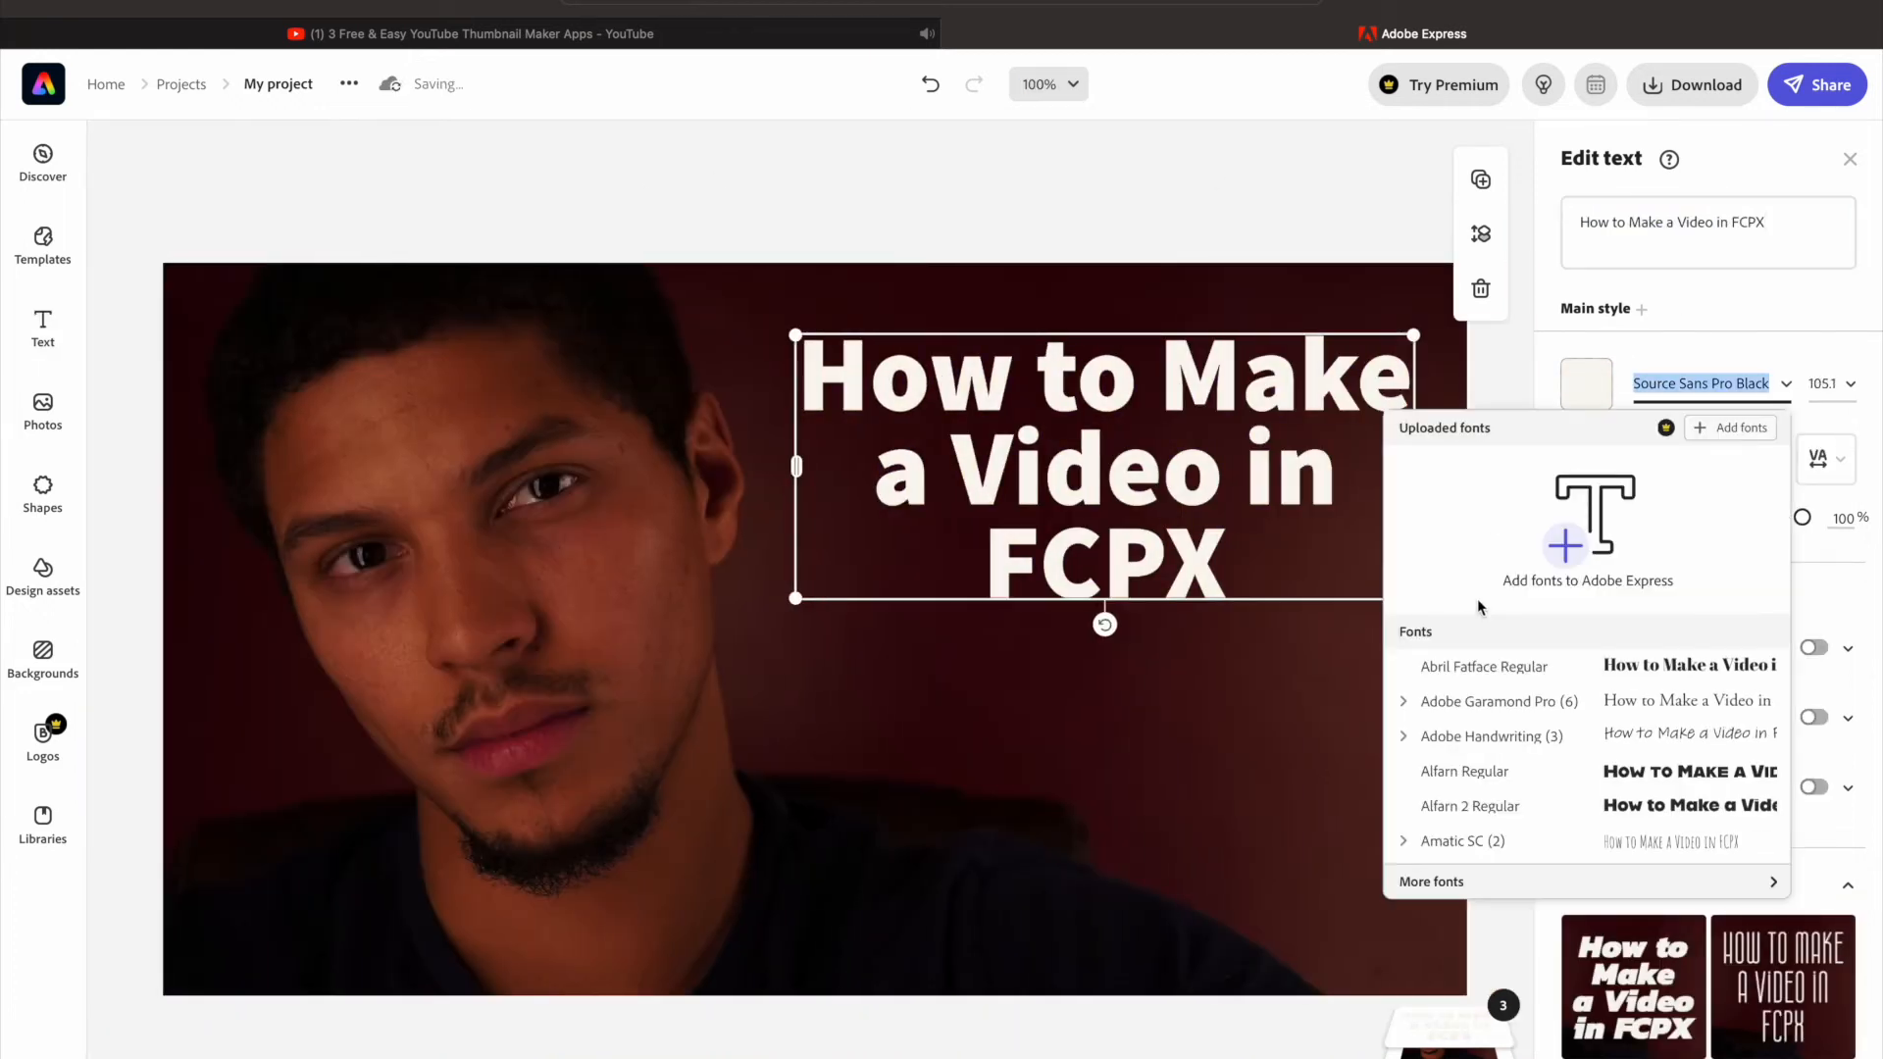
scroll(1478, 600, "down", 20)
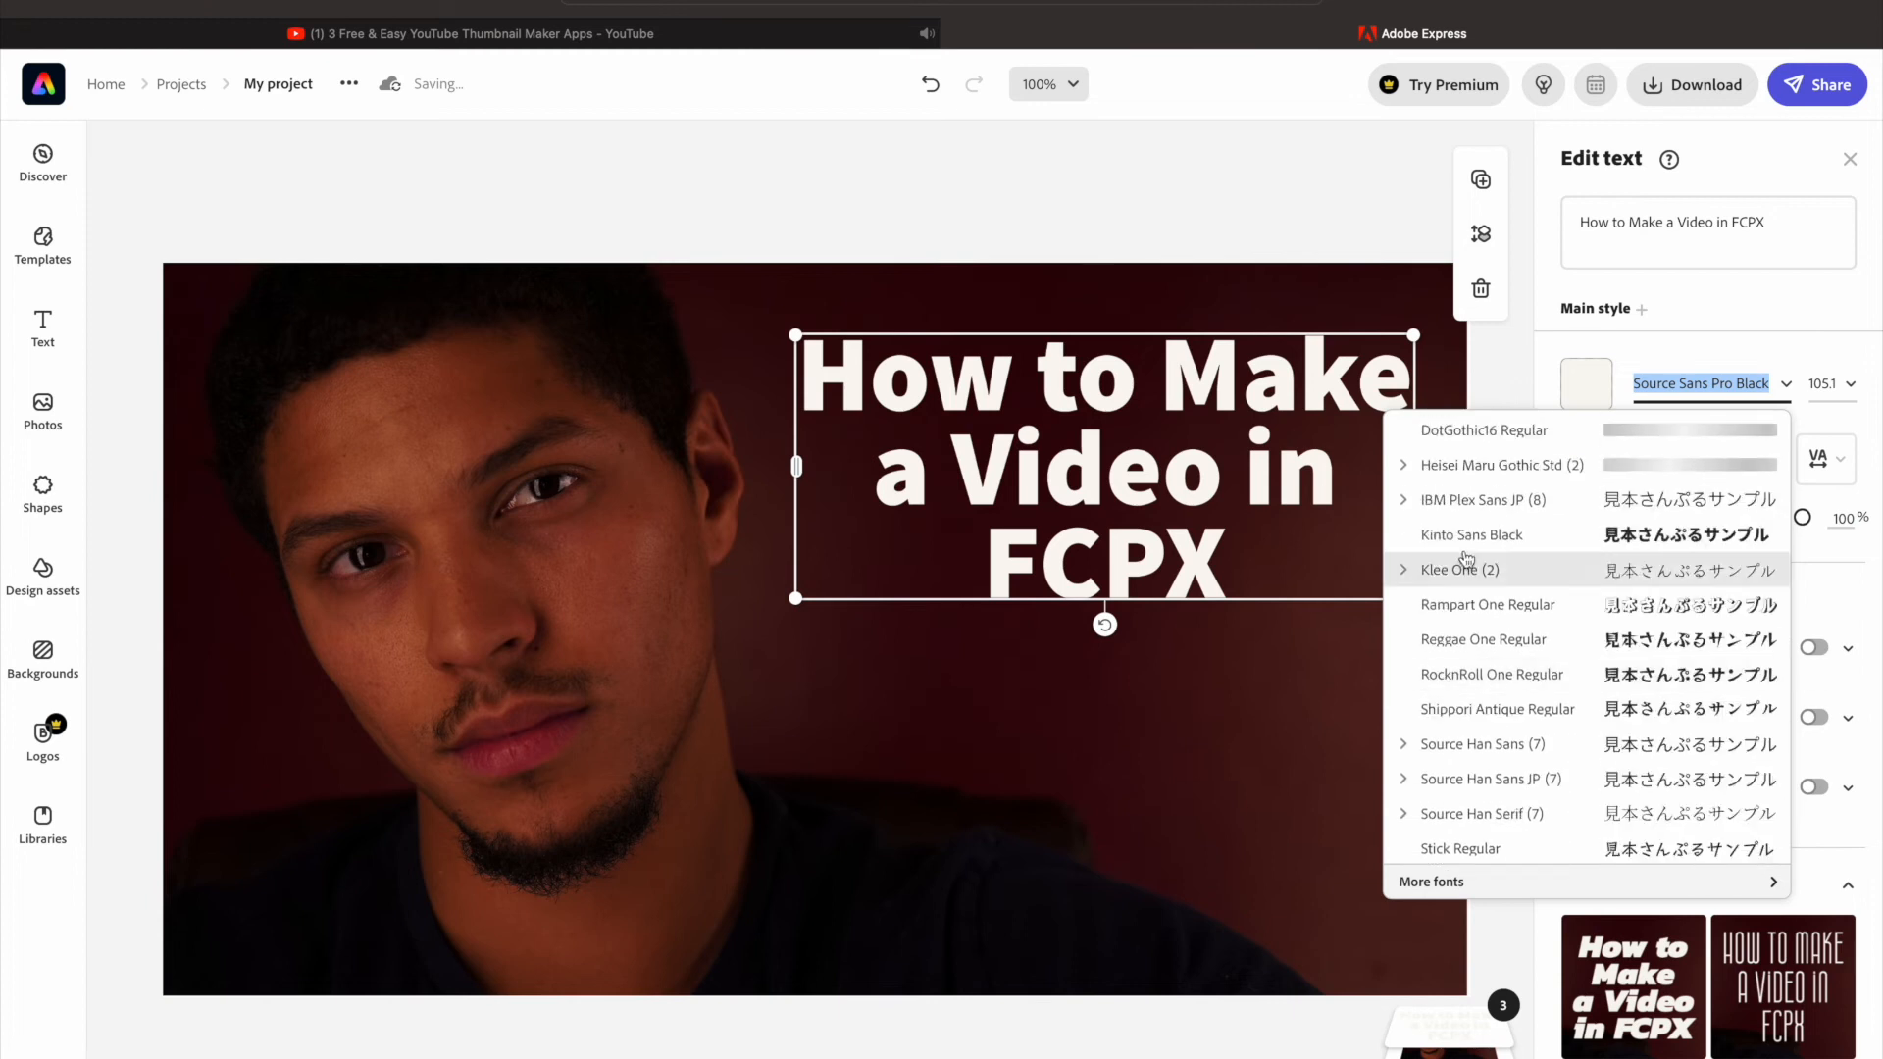
left_click(1466, 534)
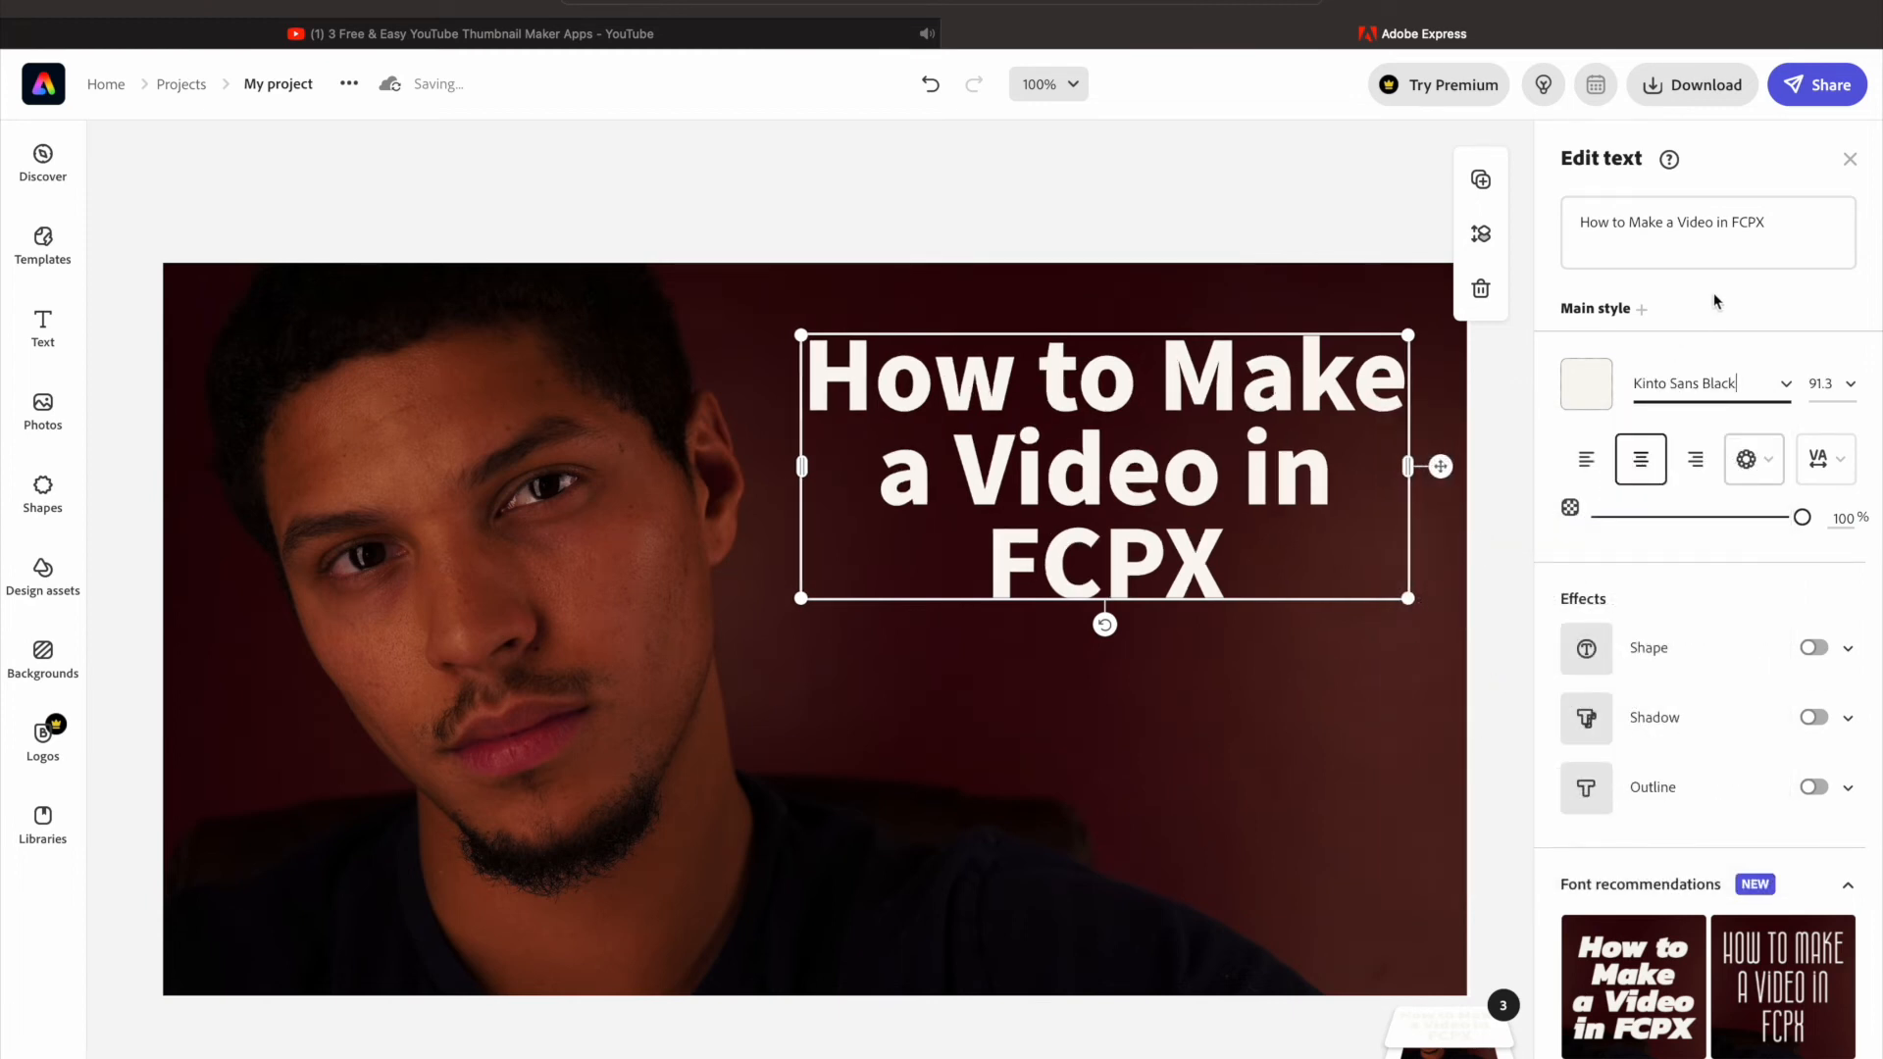
scroll(1667, 509, "down", 1)
left_click(1594, 561)
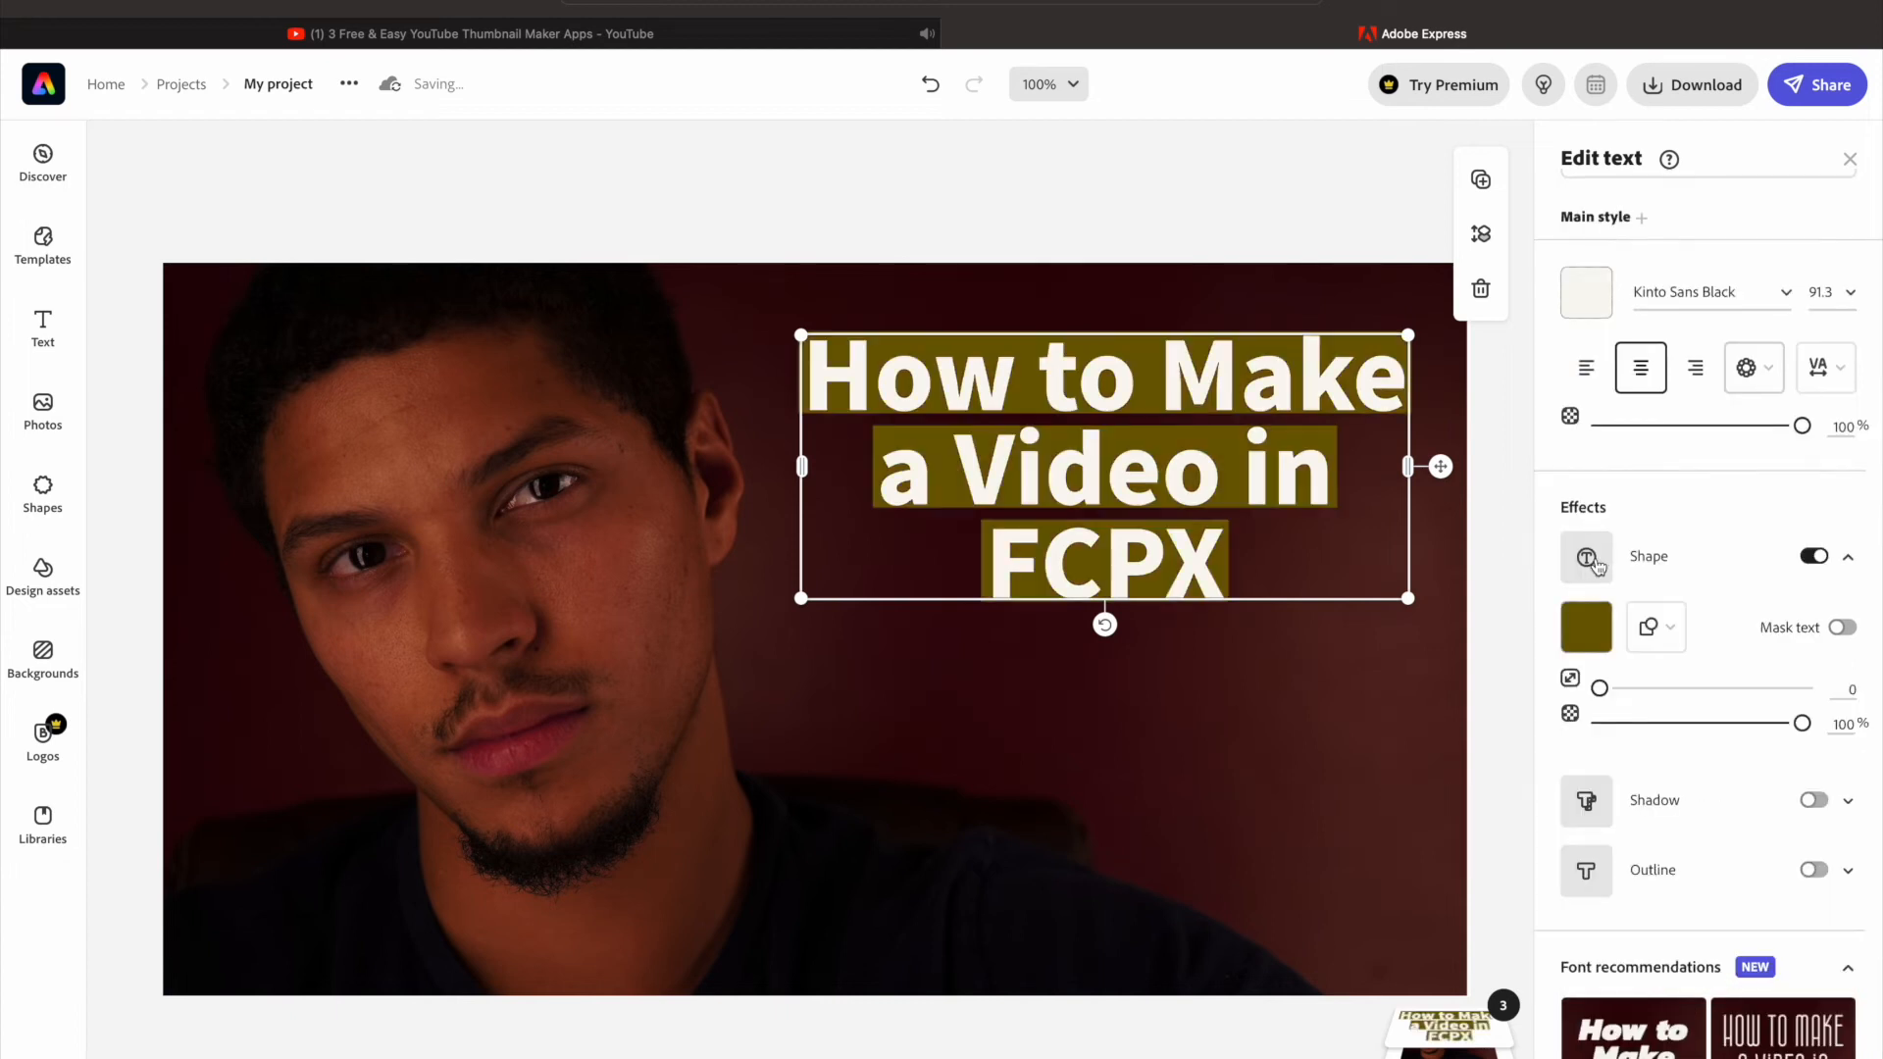
left_click(1597, 566)
Add a black shadow to the title text, adjust its angle and increase its distance
left_click(1590, 630)
left_click(1587, 698)
left_click_drag(1802, 576, 1845, 587)
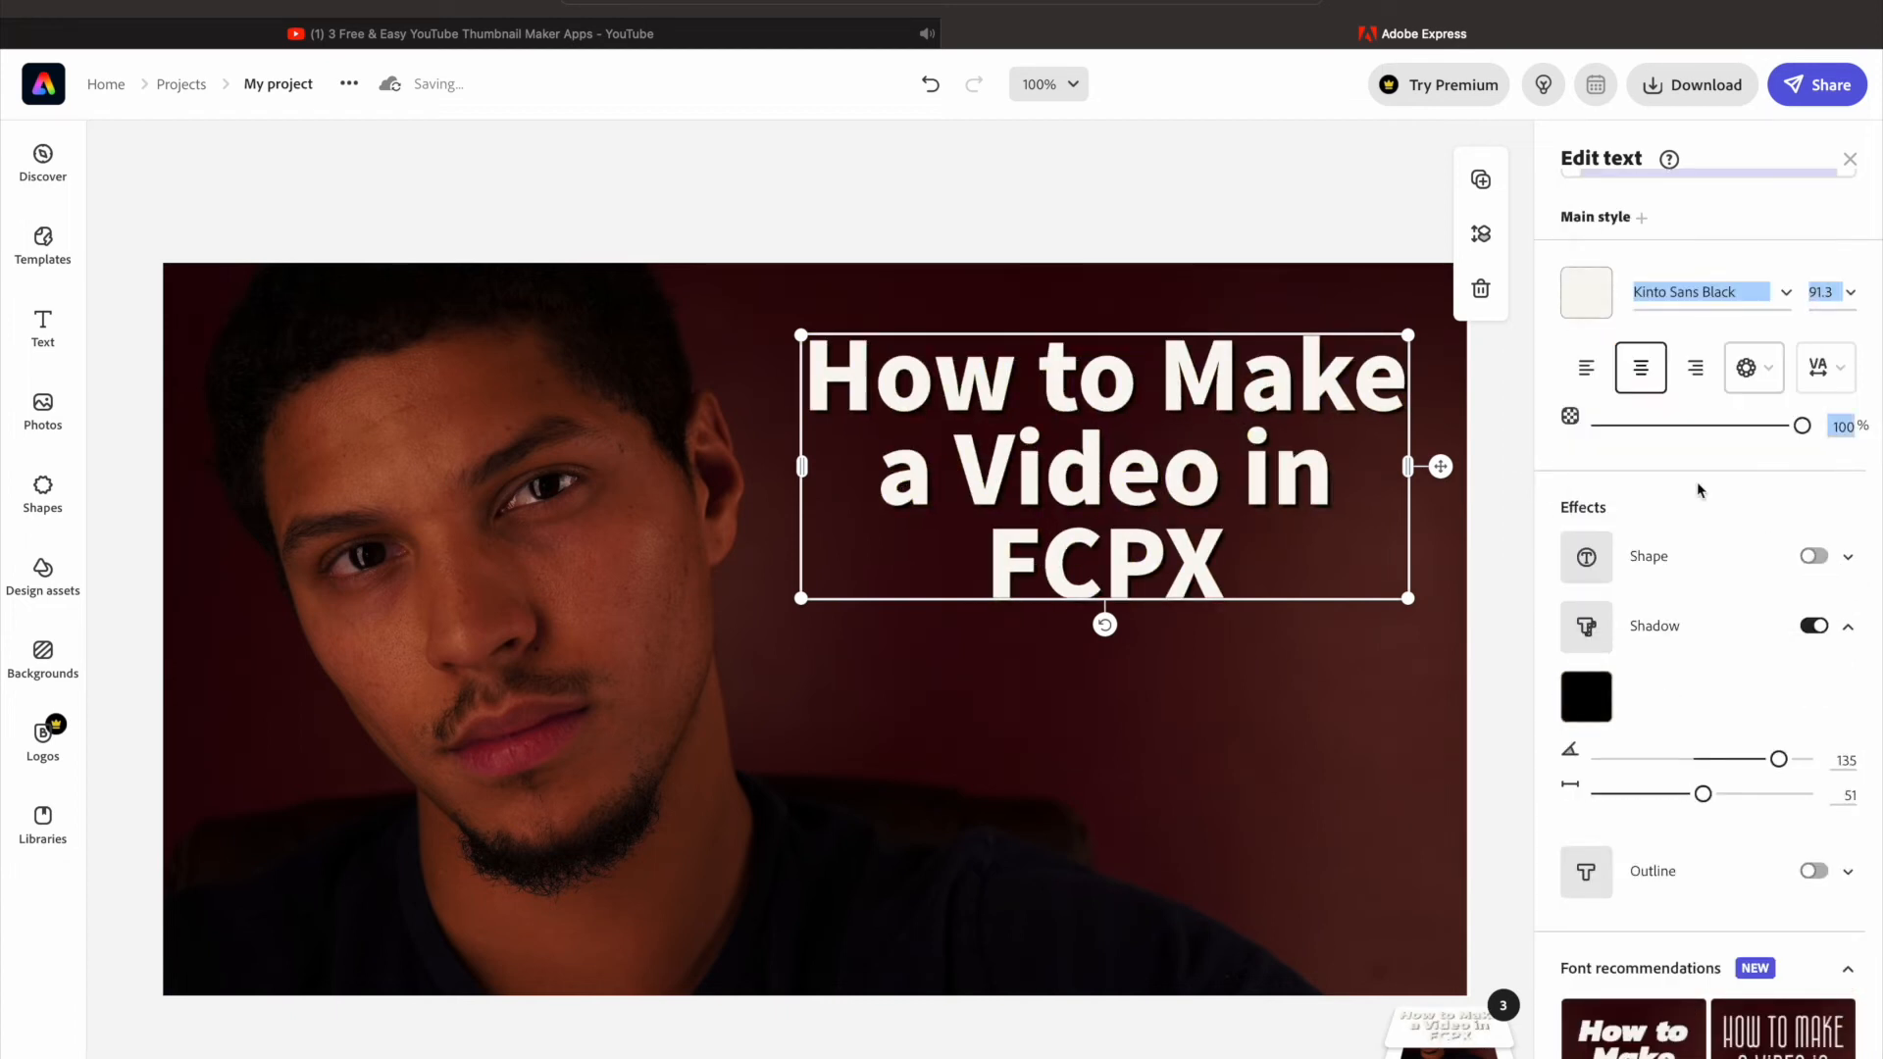
scroll(1626, 720, "down", 1)
mouse_move(1777, 700)
left_mouse_down()
mouse_move(1429, 677)
mouse_move(1826, 695)
mouse_move(1752, 696)
left_mouse_up()
left_click_drag(1704, 734, 1790, 734)
Add an outline to the title text and adjust the outline's colour
scroll(1667, 755, "down", 1)
left_click(1587, 749)
left_click(1586, 818)
left_click_drag(1711, 628, 1866, 764)
Change the title text's fill colour to grey
scroll(1707, 588, "up", 2)
left_click(1586, 372)
left_click_drag(1711, 730, 1748, 706)
left_click(1761, 814)
left_click_drag(1761, 814, 1590, 814)
left_click(1607, 704)
left_click_drag(1606, 704, 1667, 745)
left_click(1197, 370)
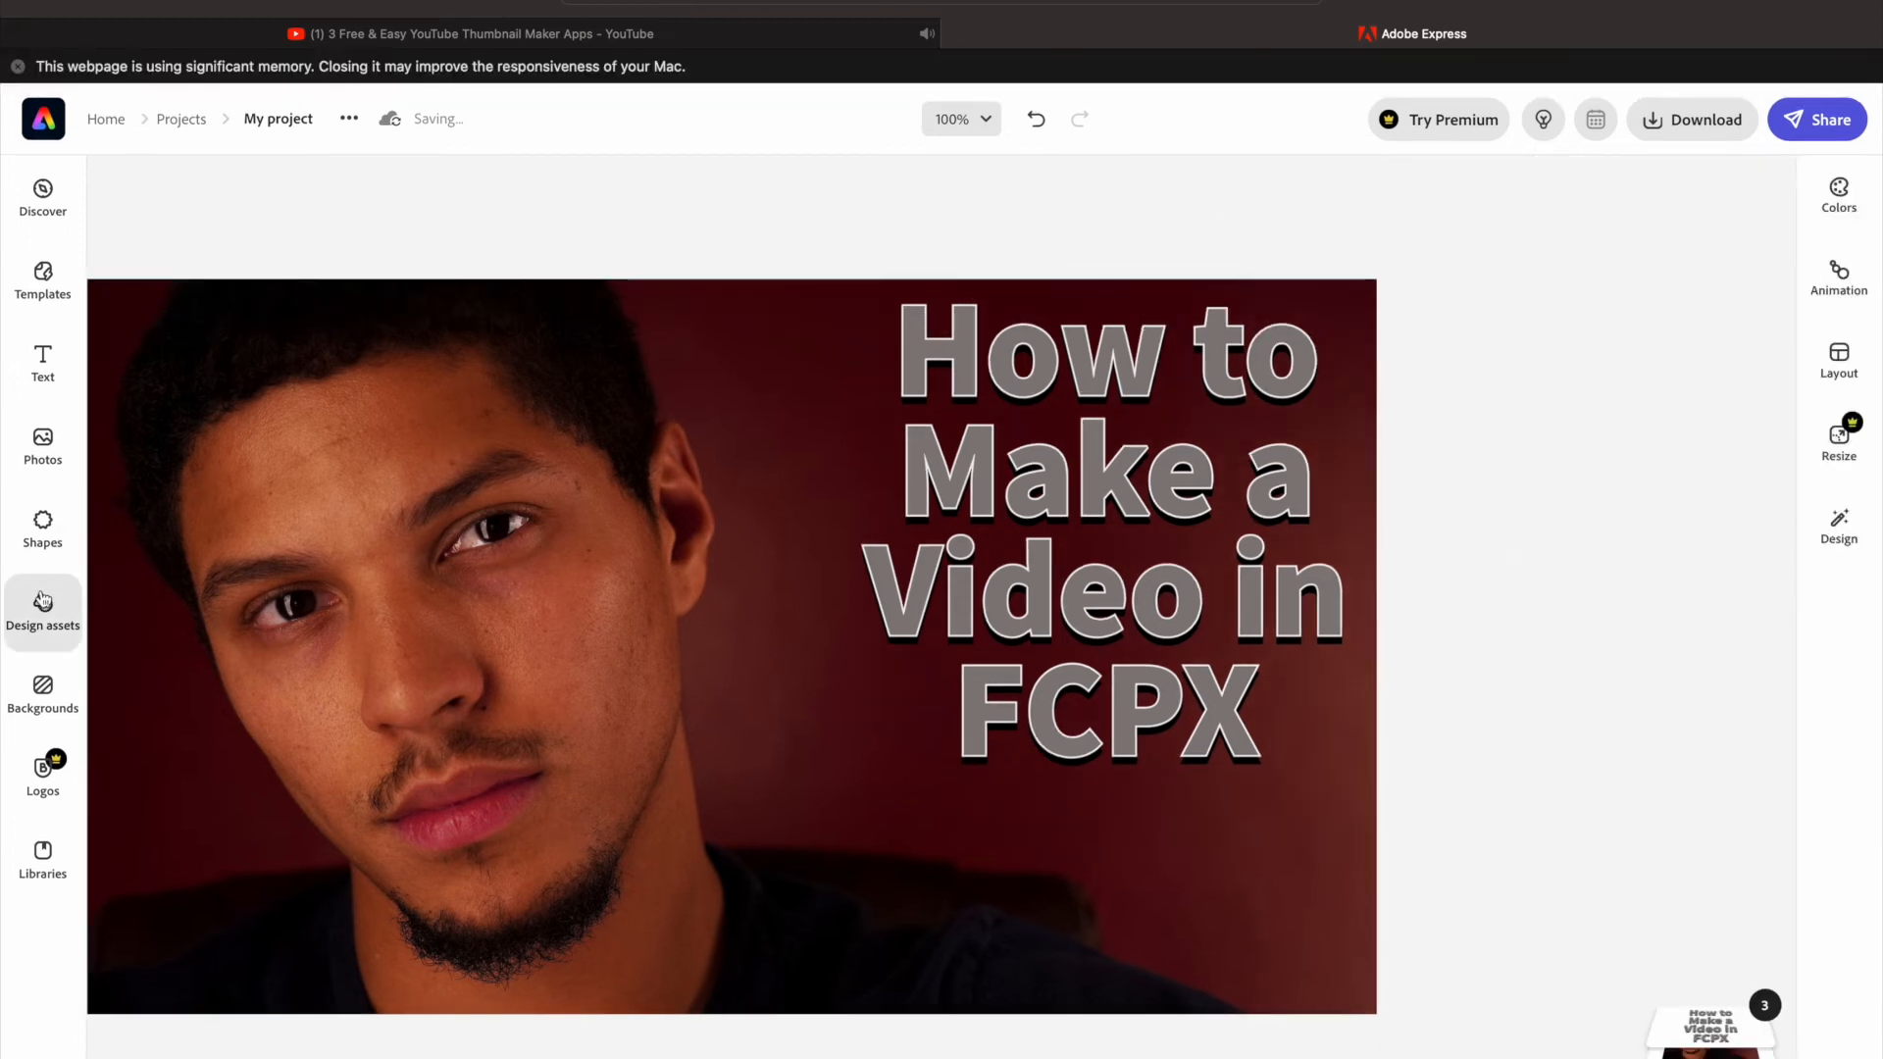
Upload the YouTube logo PNG from the PNG's folder onto the thumbnail
left_click(42, 444)
left_click(240, 252)
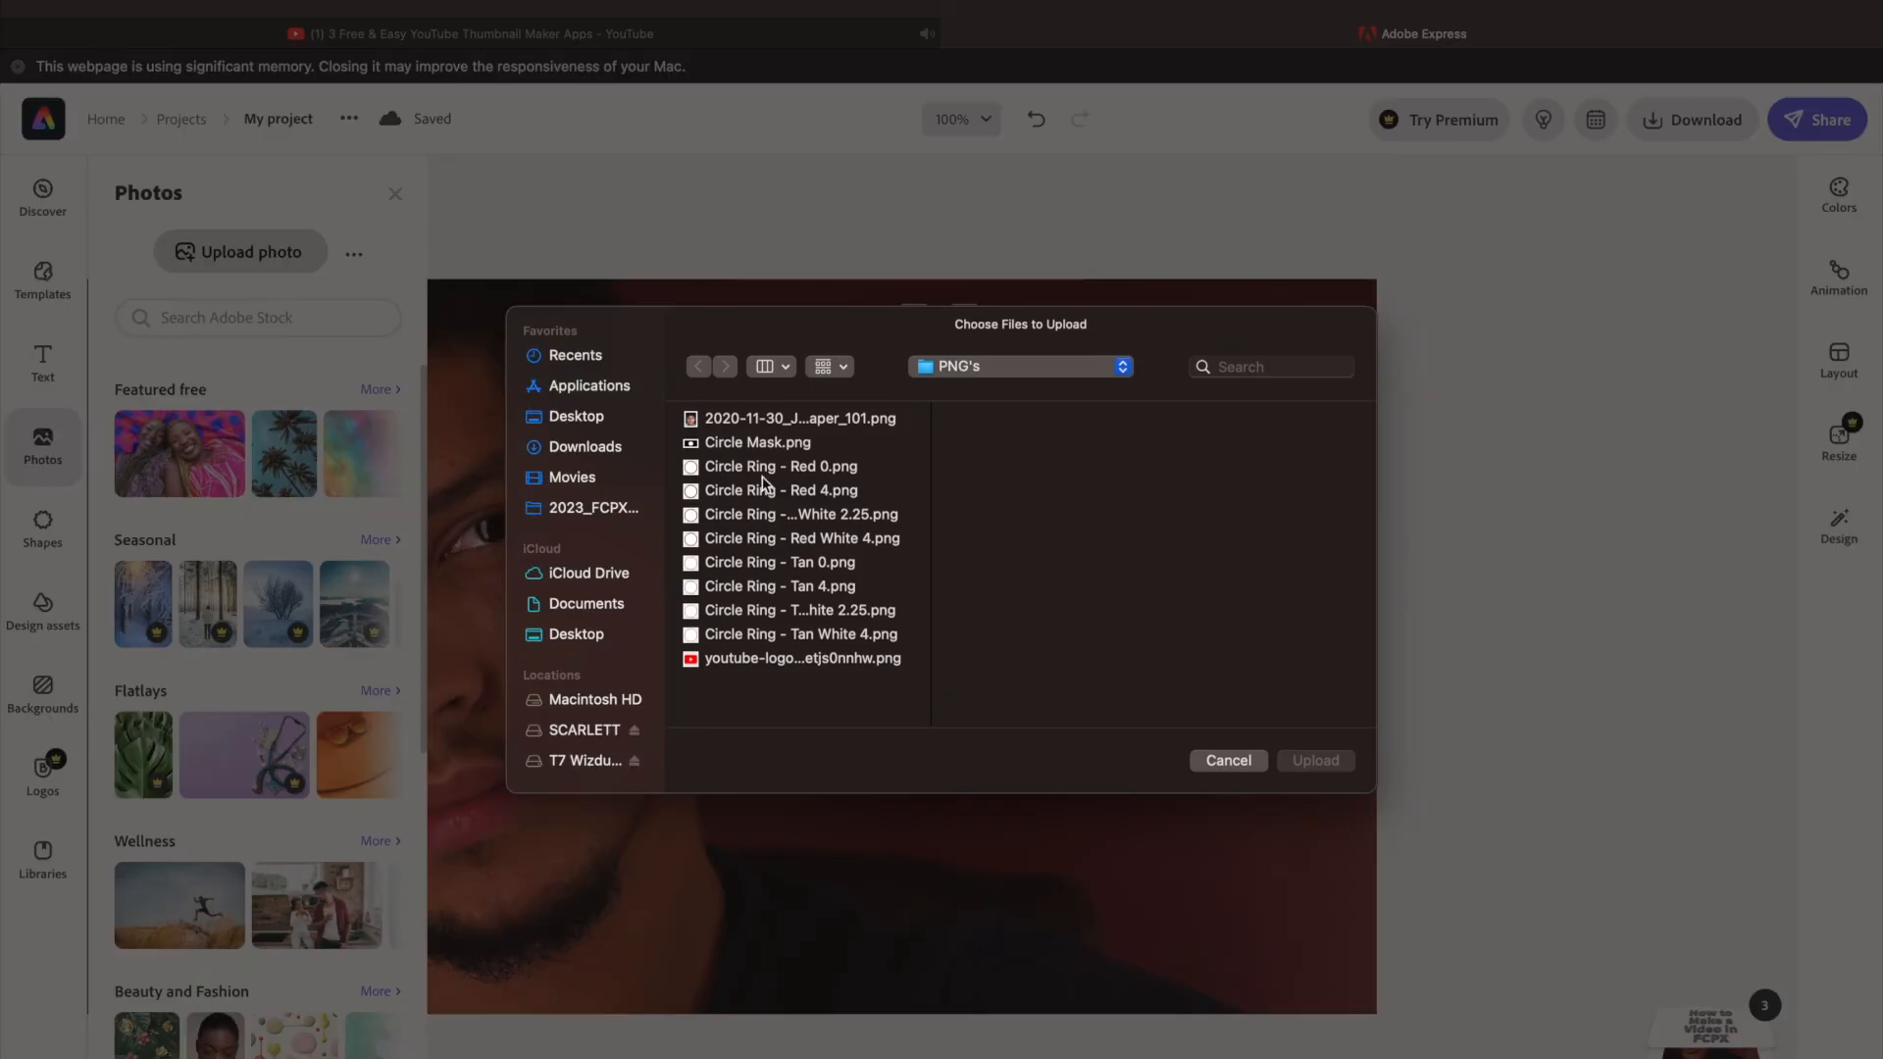
key("Return")
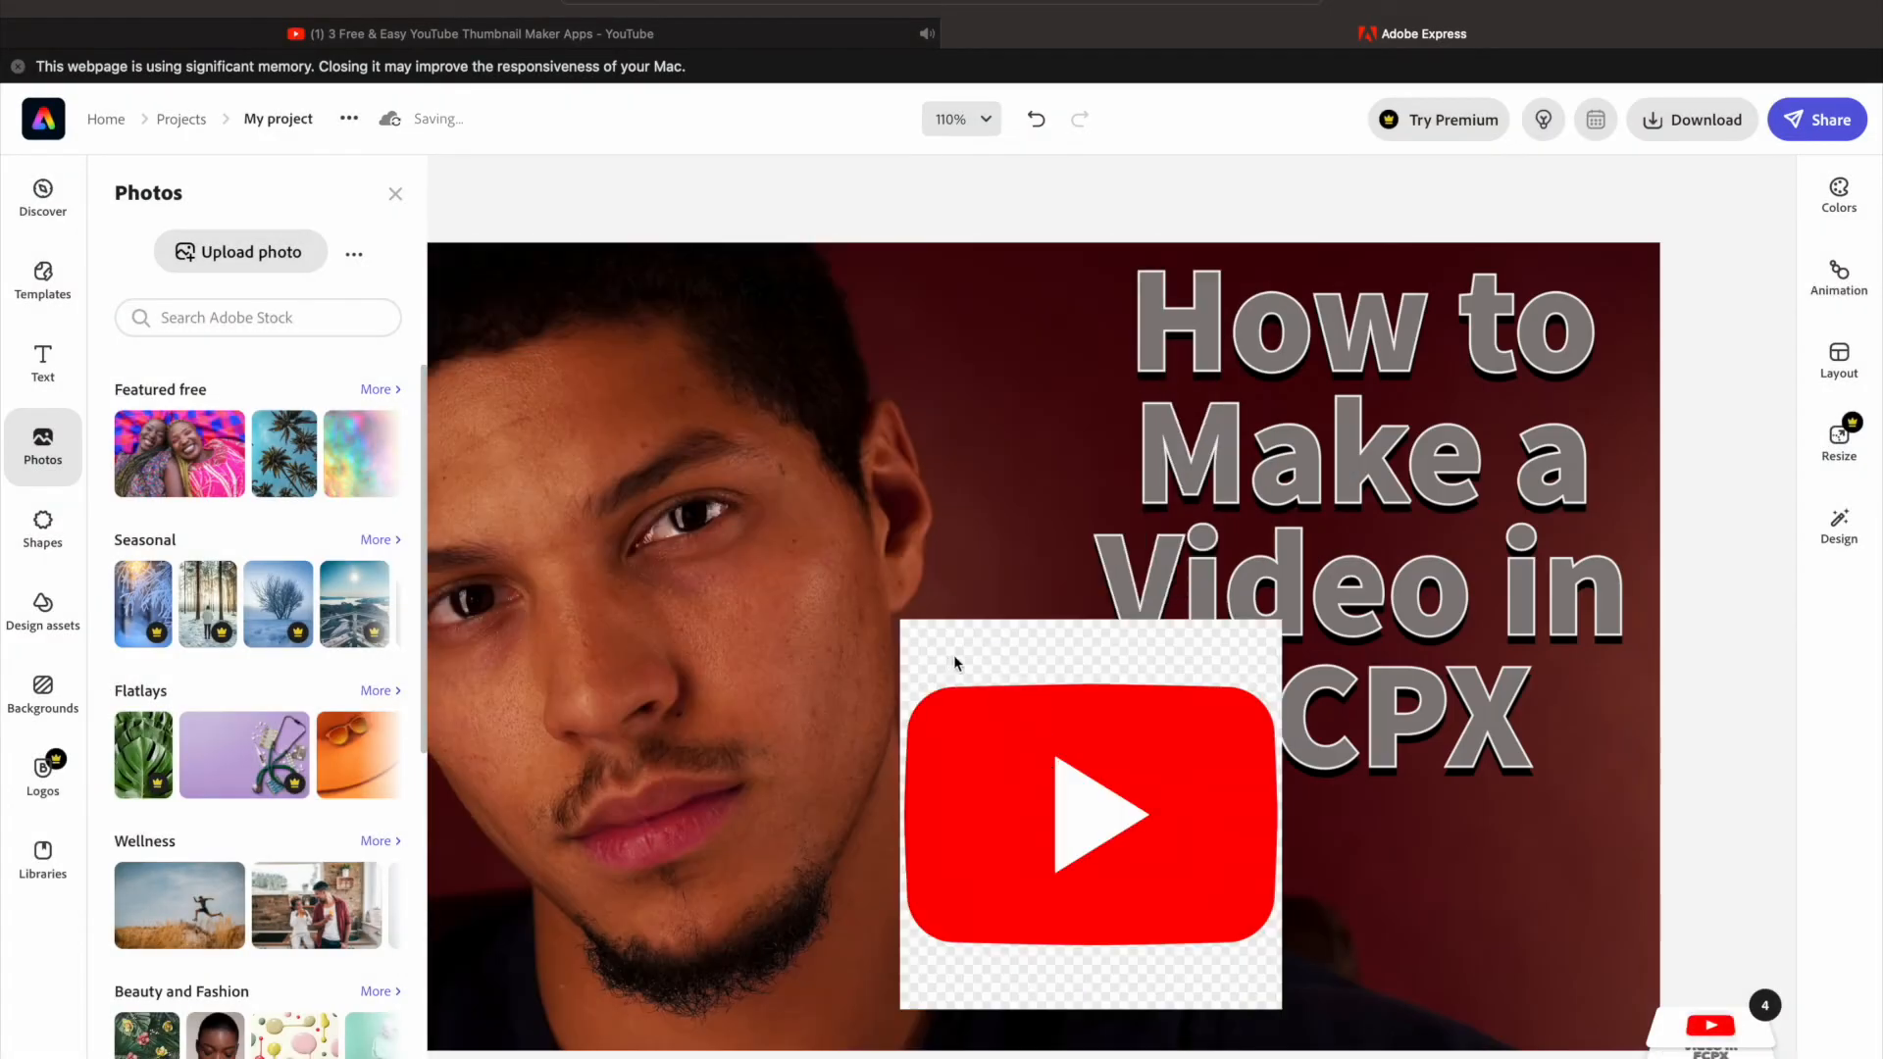
Remove the YouTube logo's background and position the logo beneath the title text on the thumbnail
left_click_drag(954, 663, 1160, 716)
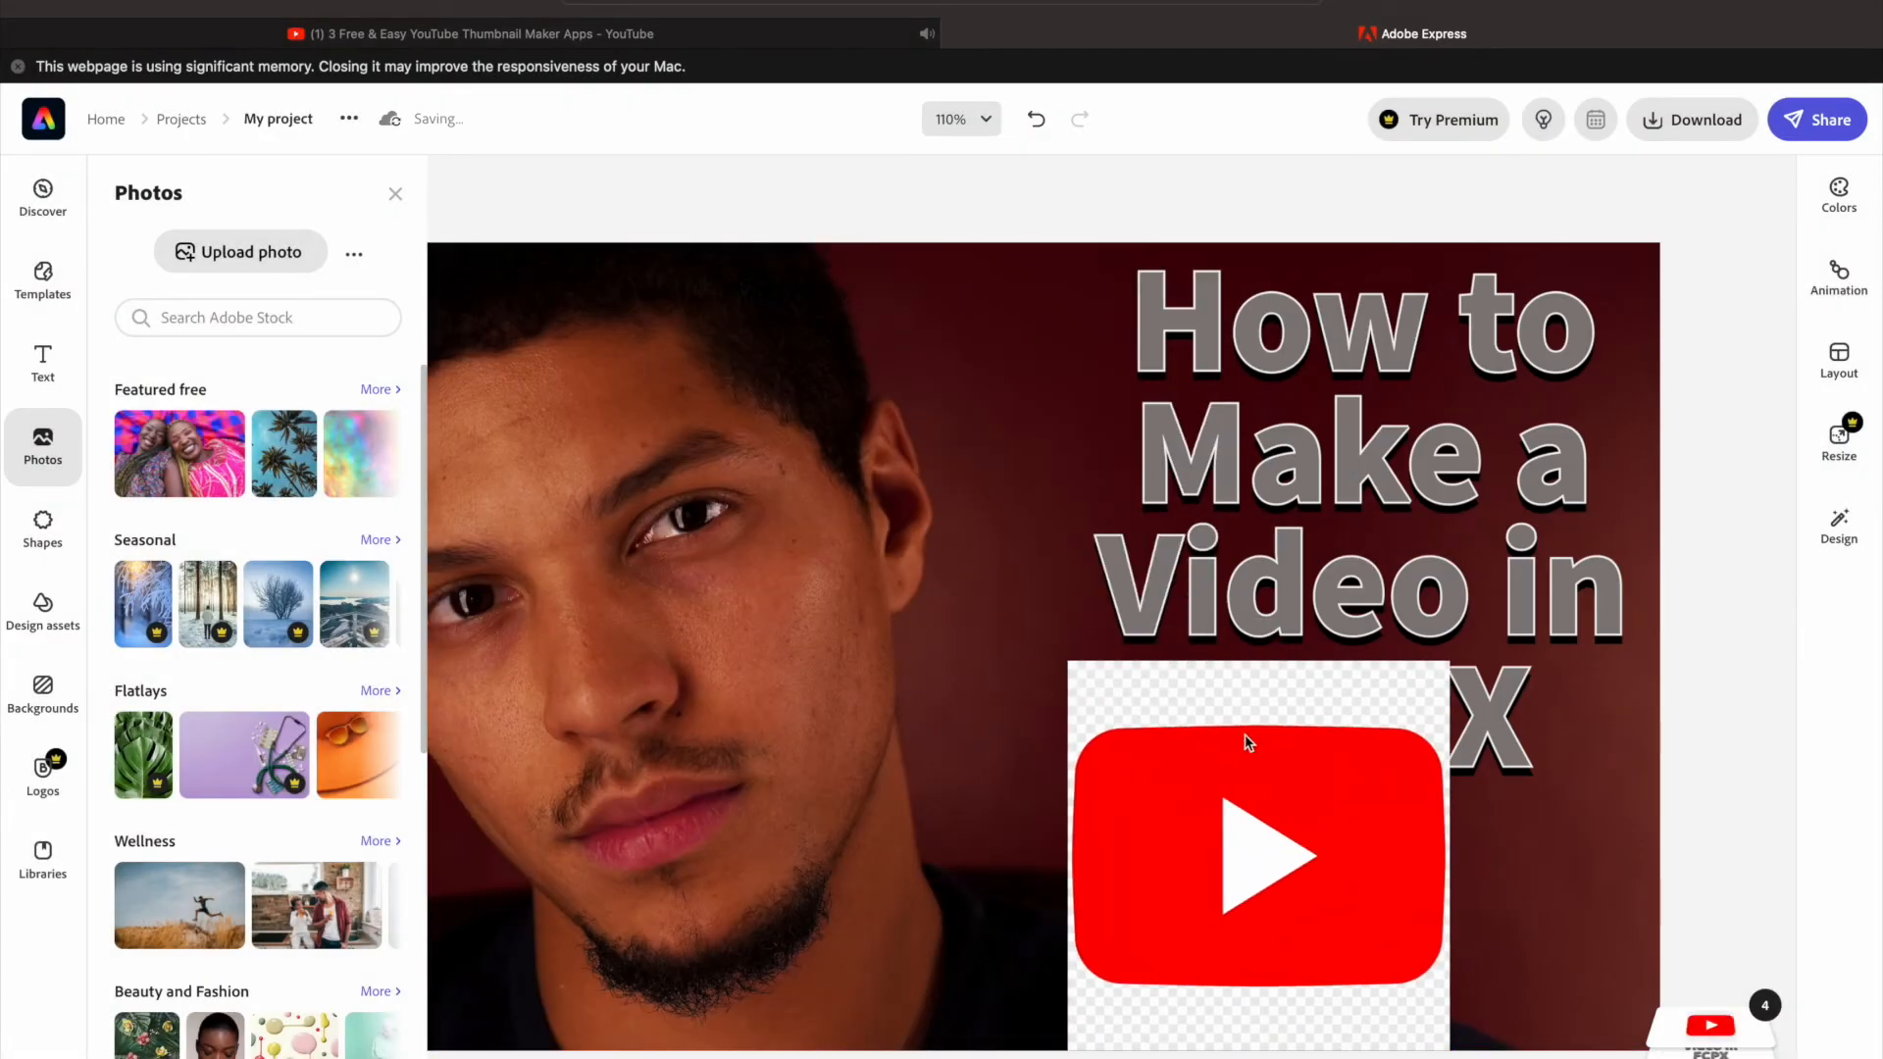
left_click(1173, 758)
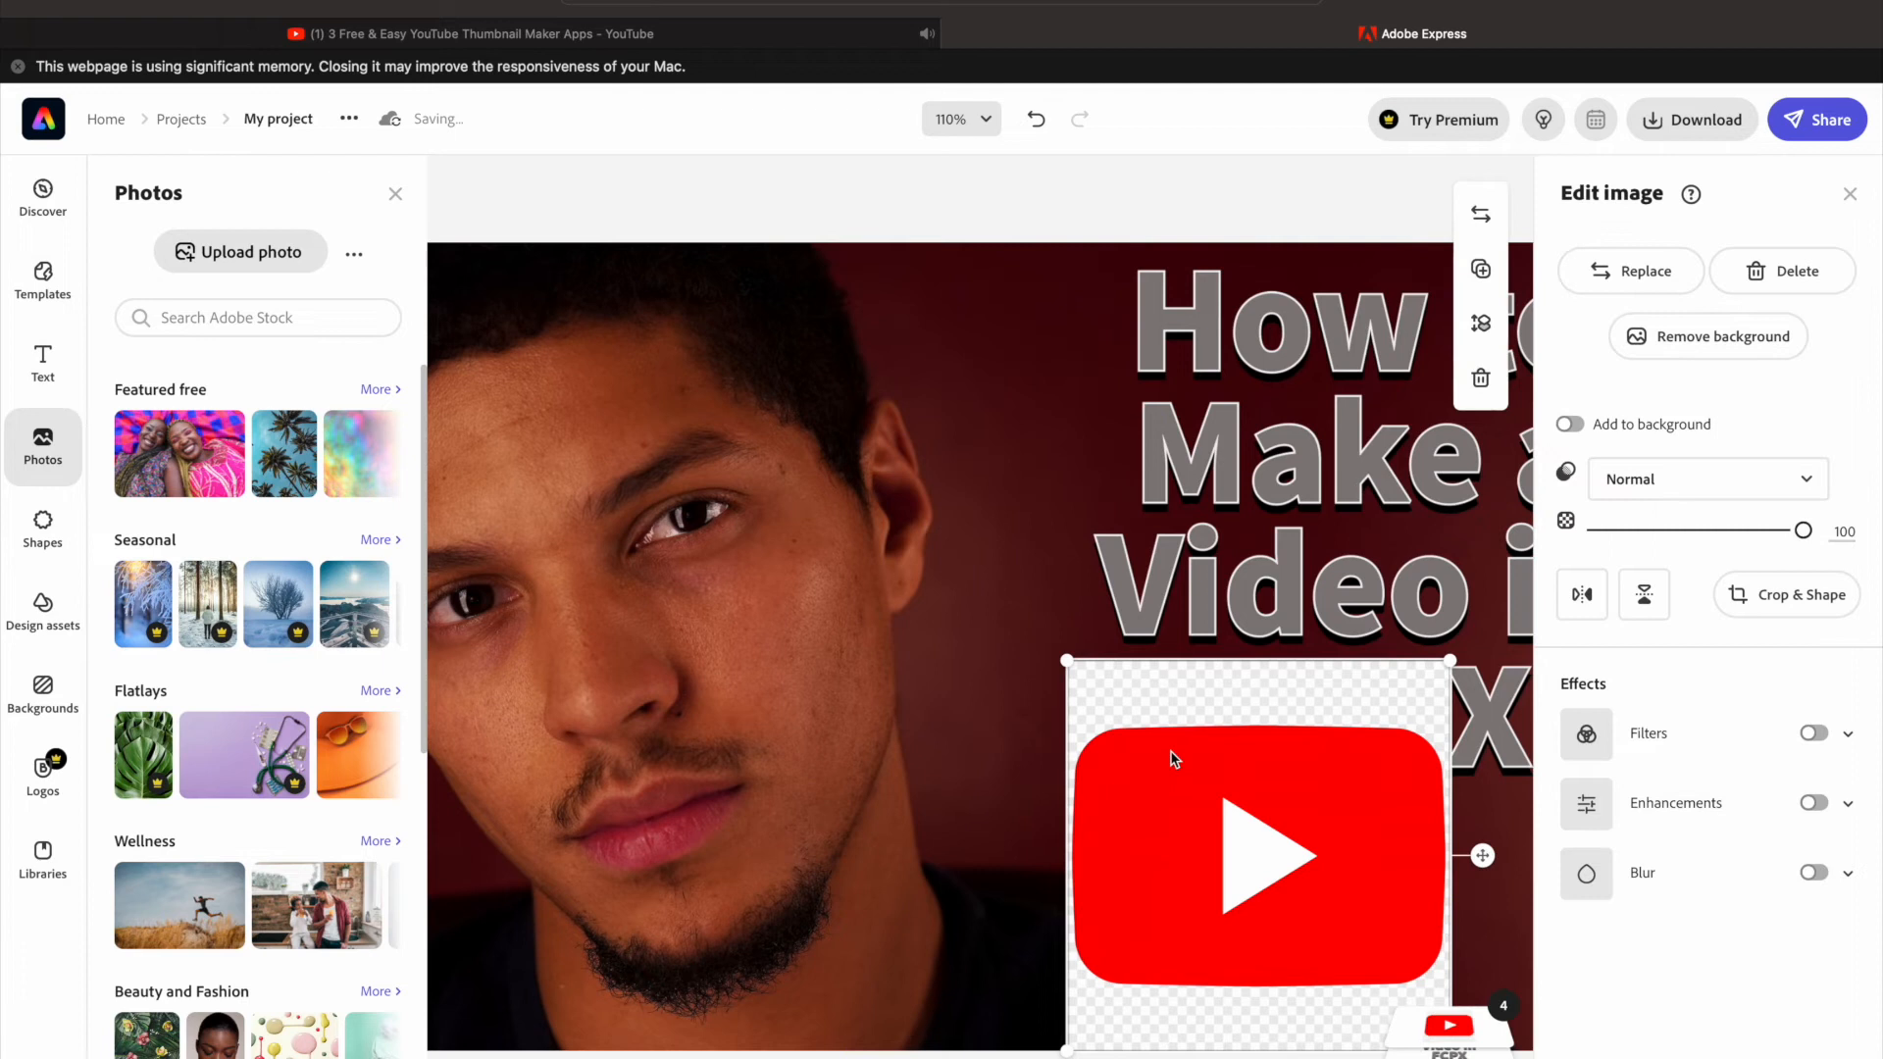
left_click(1670, 353)
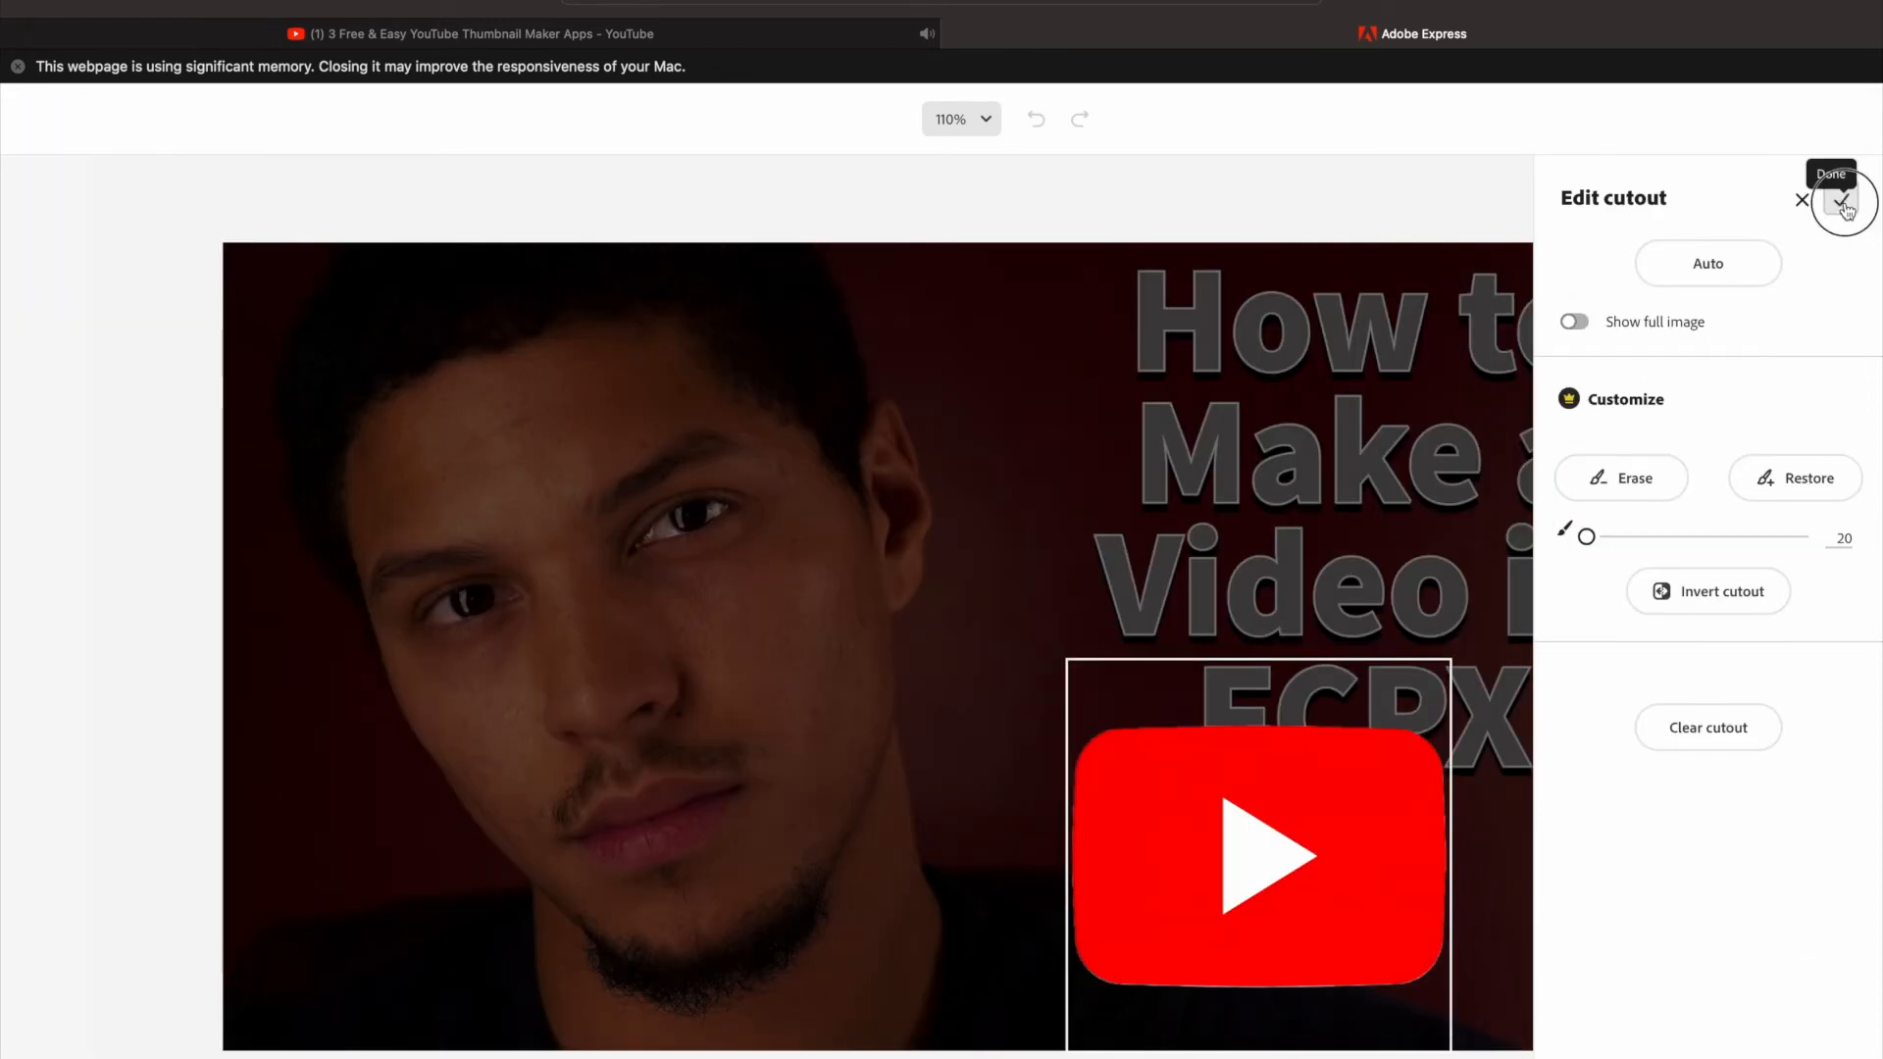
left_click(1841, 200)
left_click(961, 118)
left_click(855, 334)
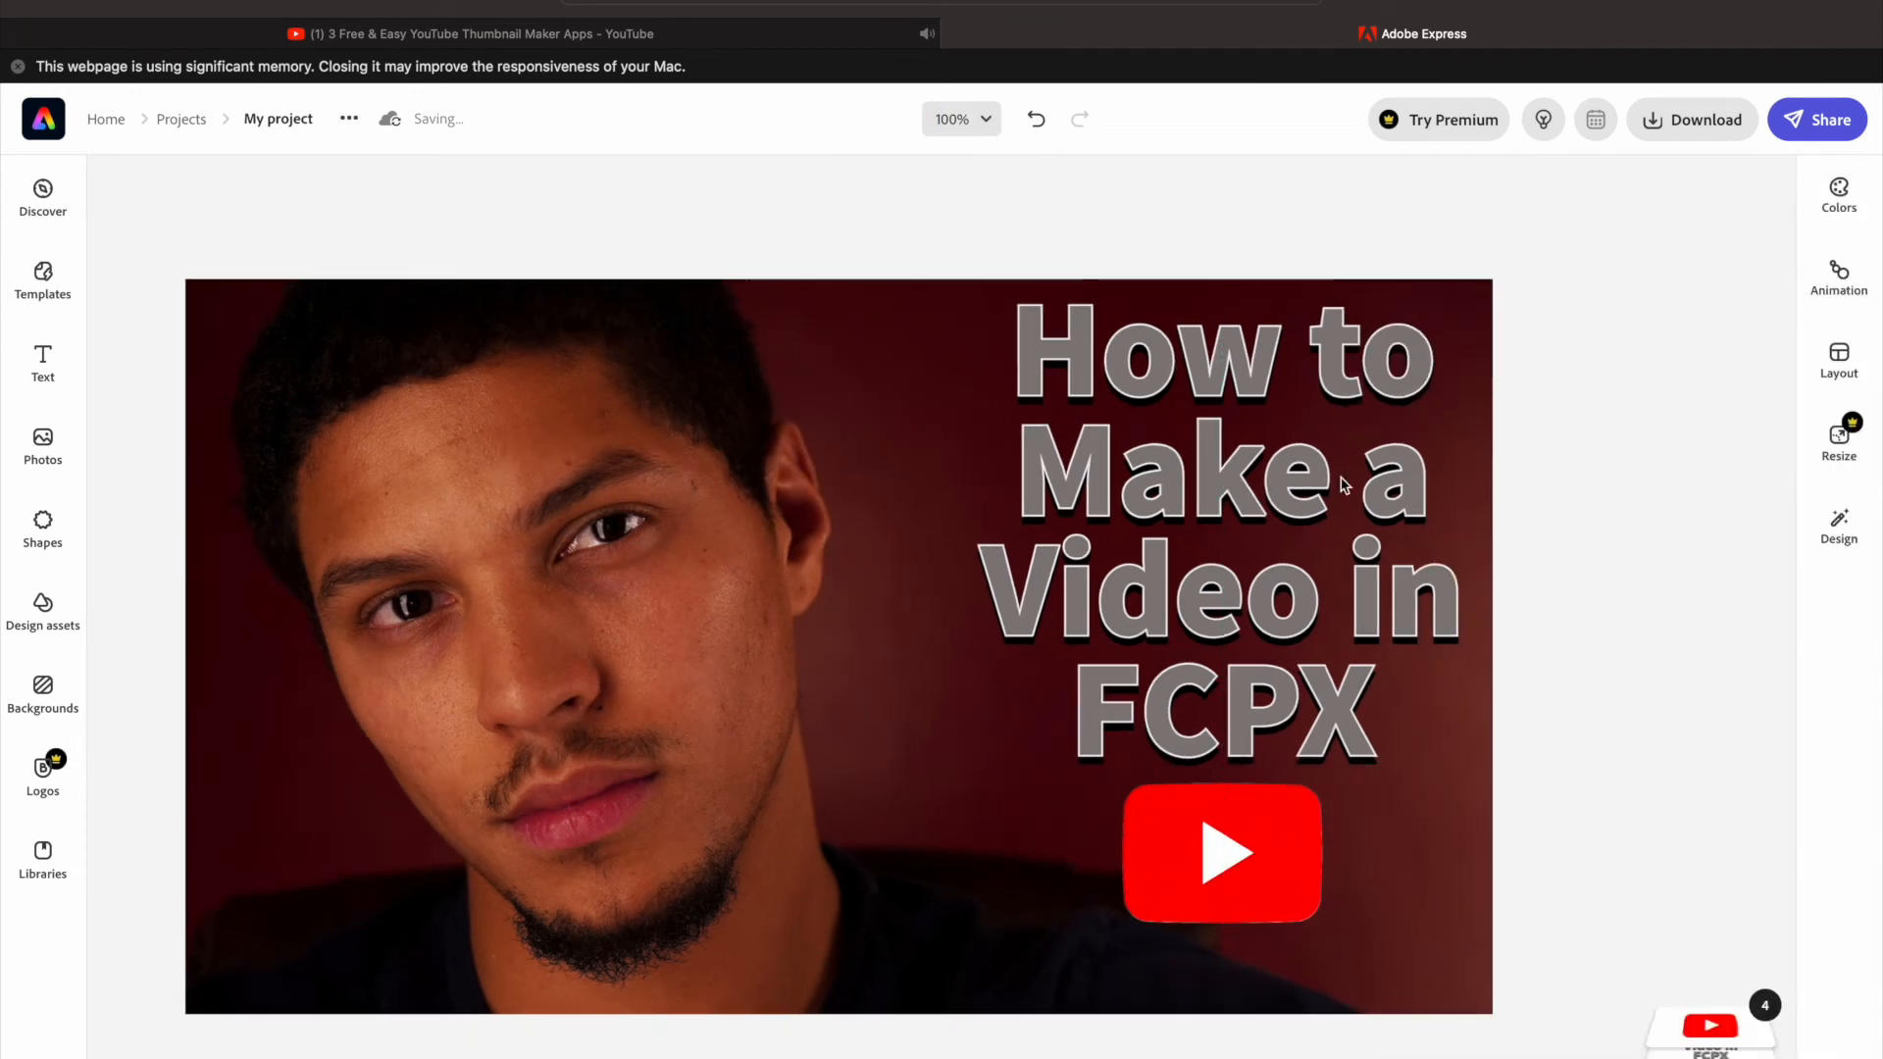
Download the thumbnail as a PNG, then switch to Finder and preview My project-1-2.png in the Downloads folder
left_click(1695, 119)
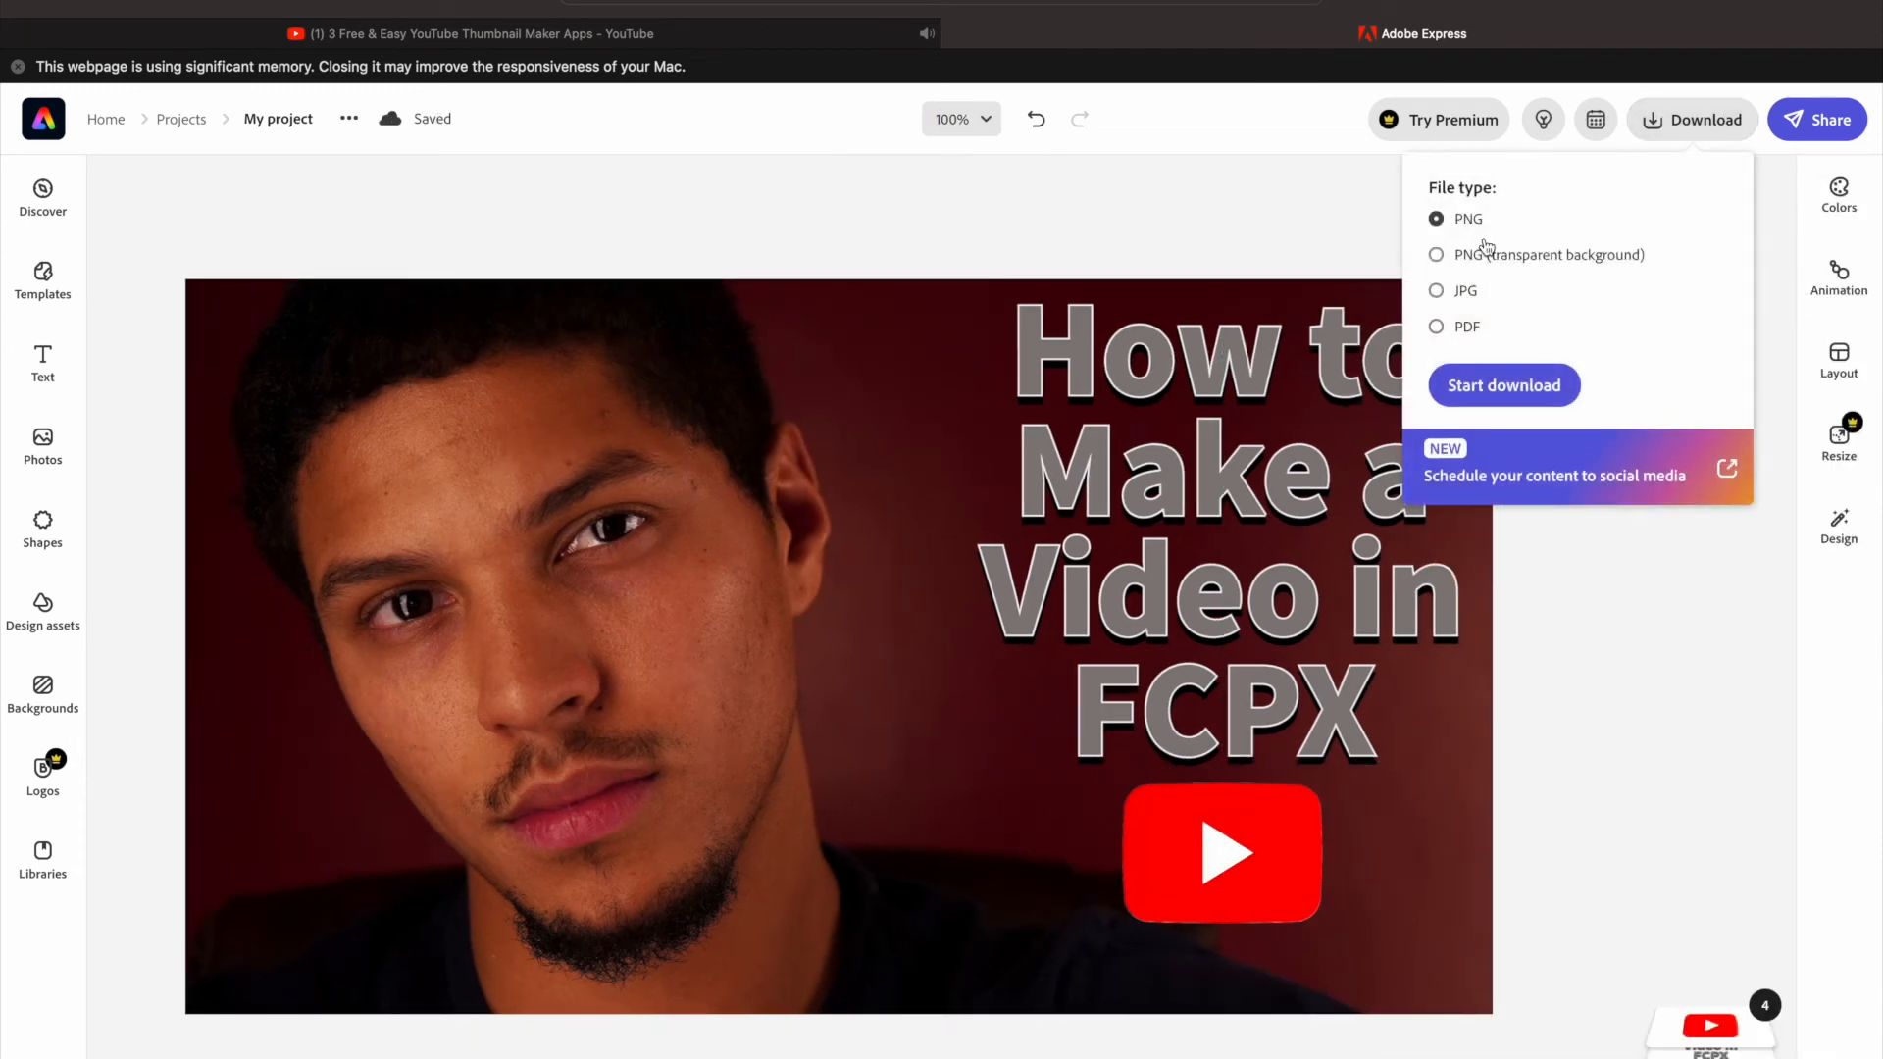
left_click(1522, 386)
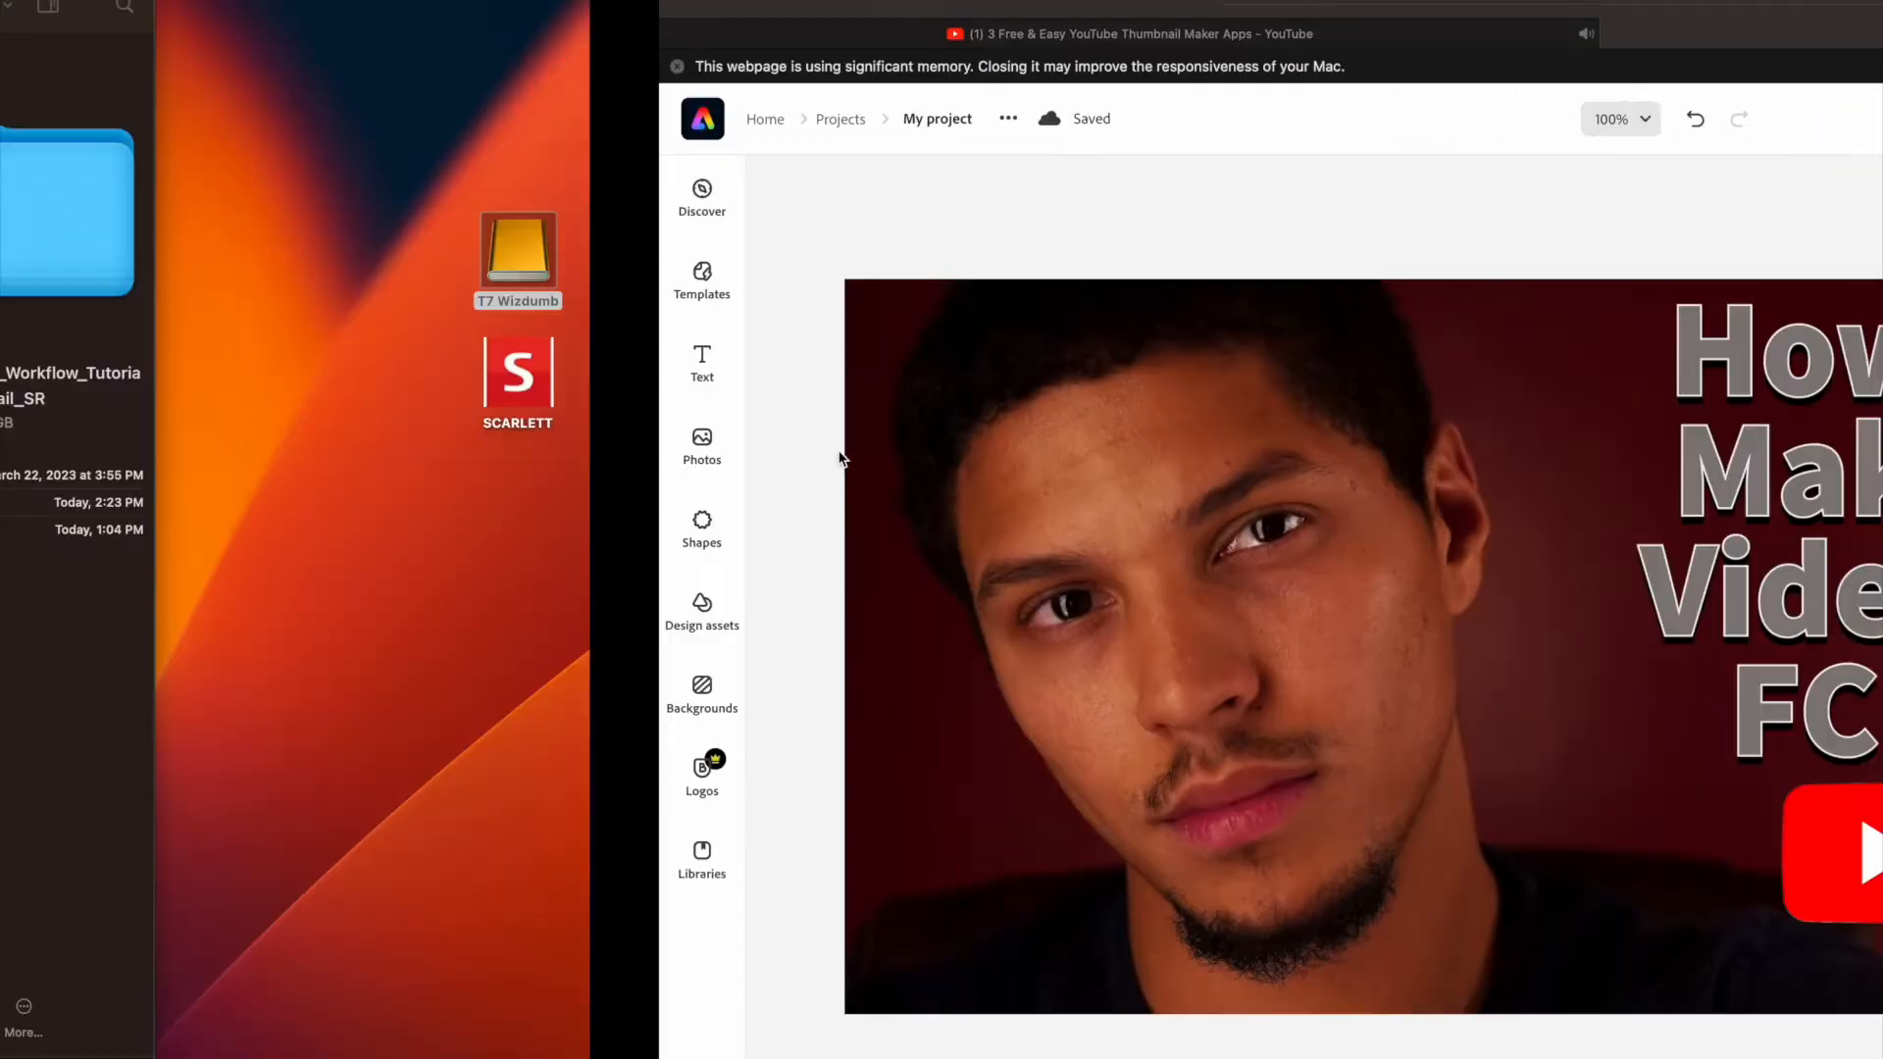
left_click(991, 879)
key("super+bracketleft")
key("super+bracketleft")
key("super+bracketleft")
left_click(473, 194)
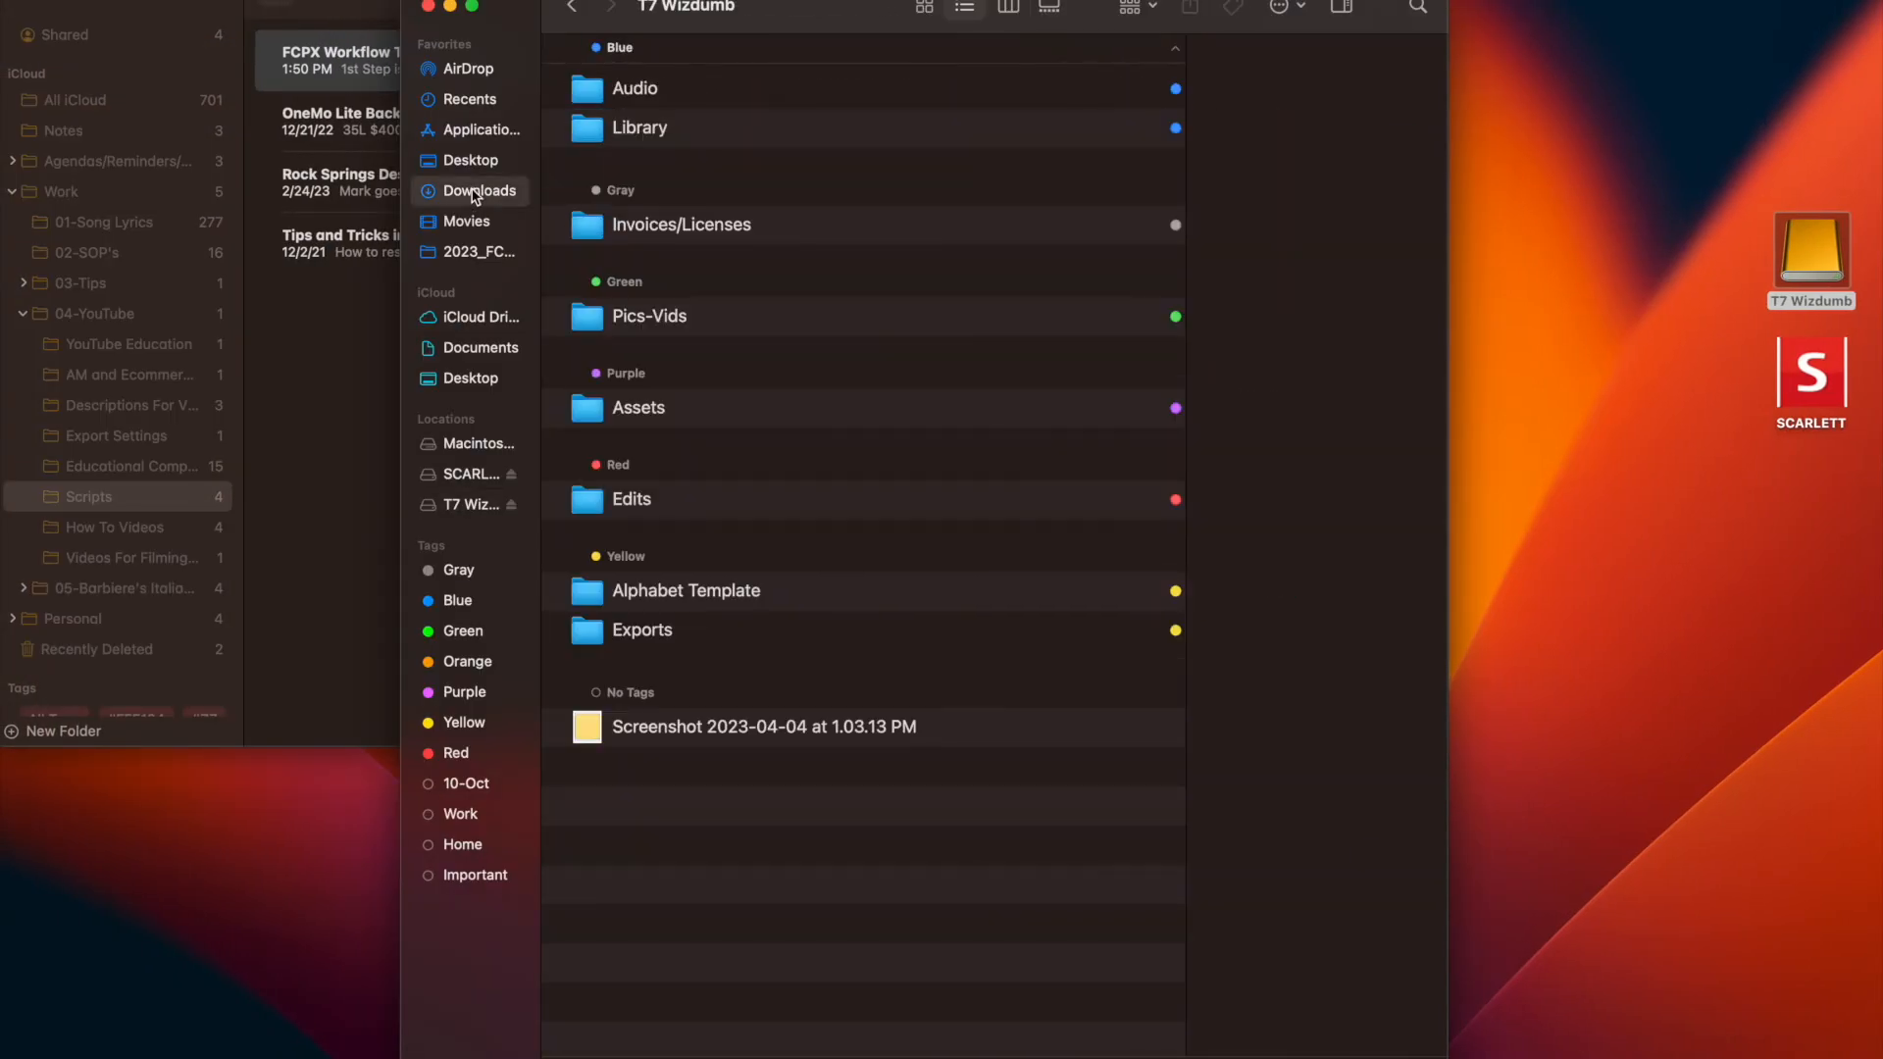
left_click(650, 129)
key("space")
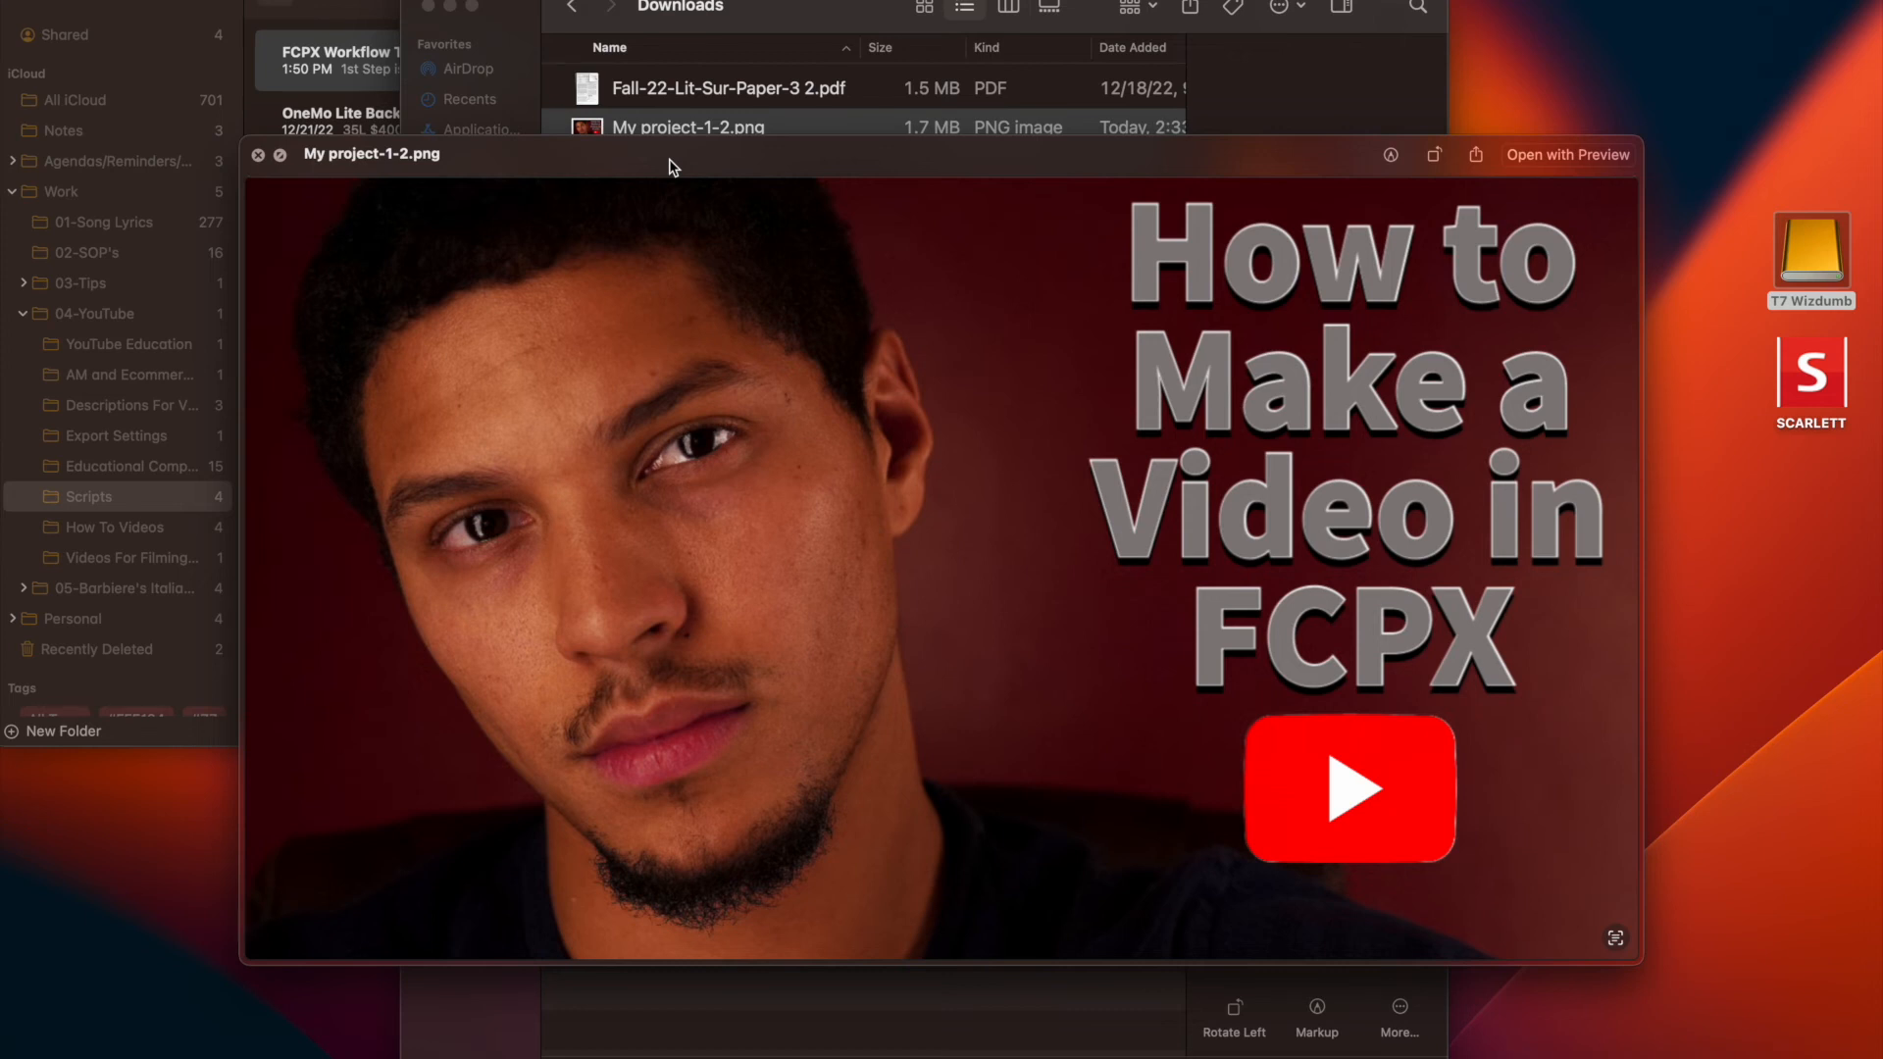
key("space")
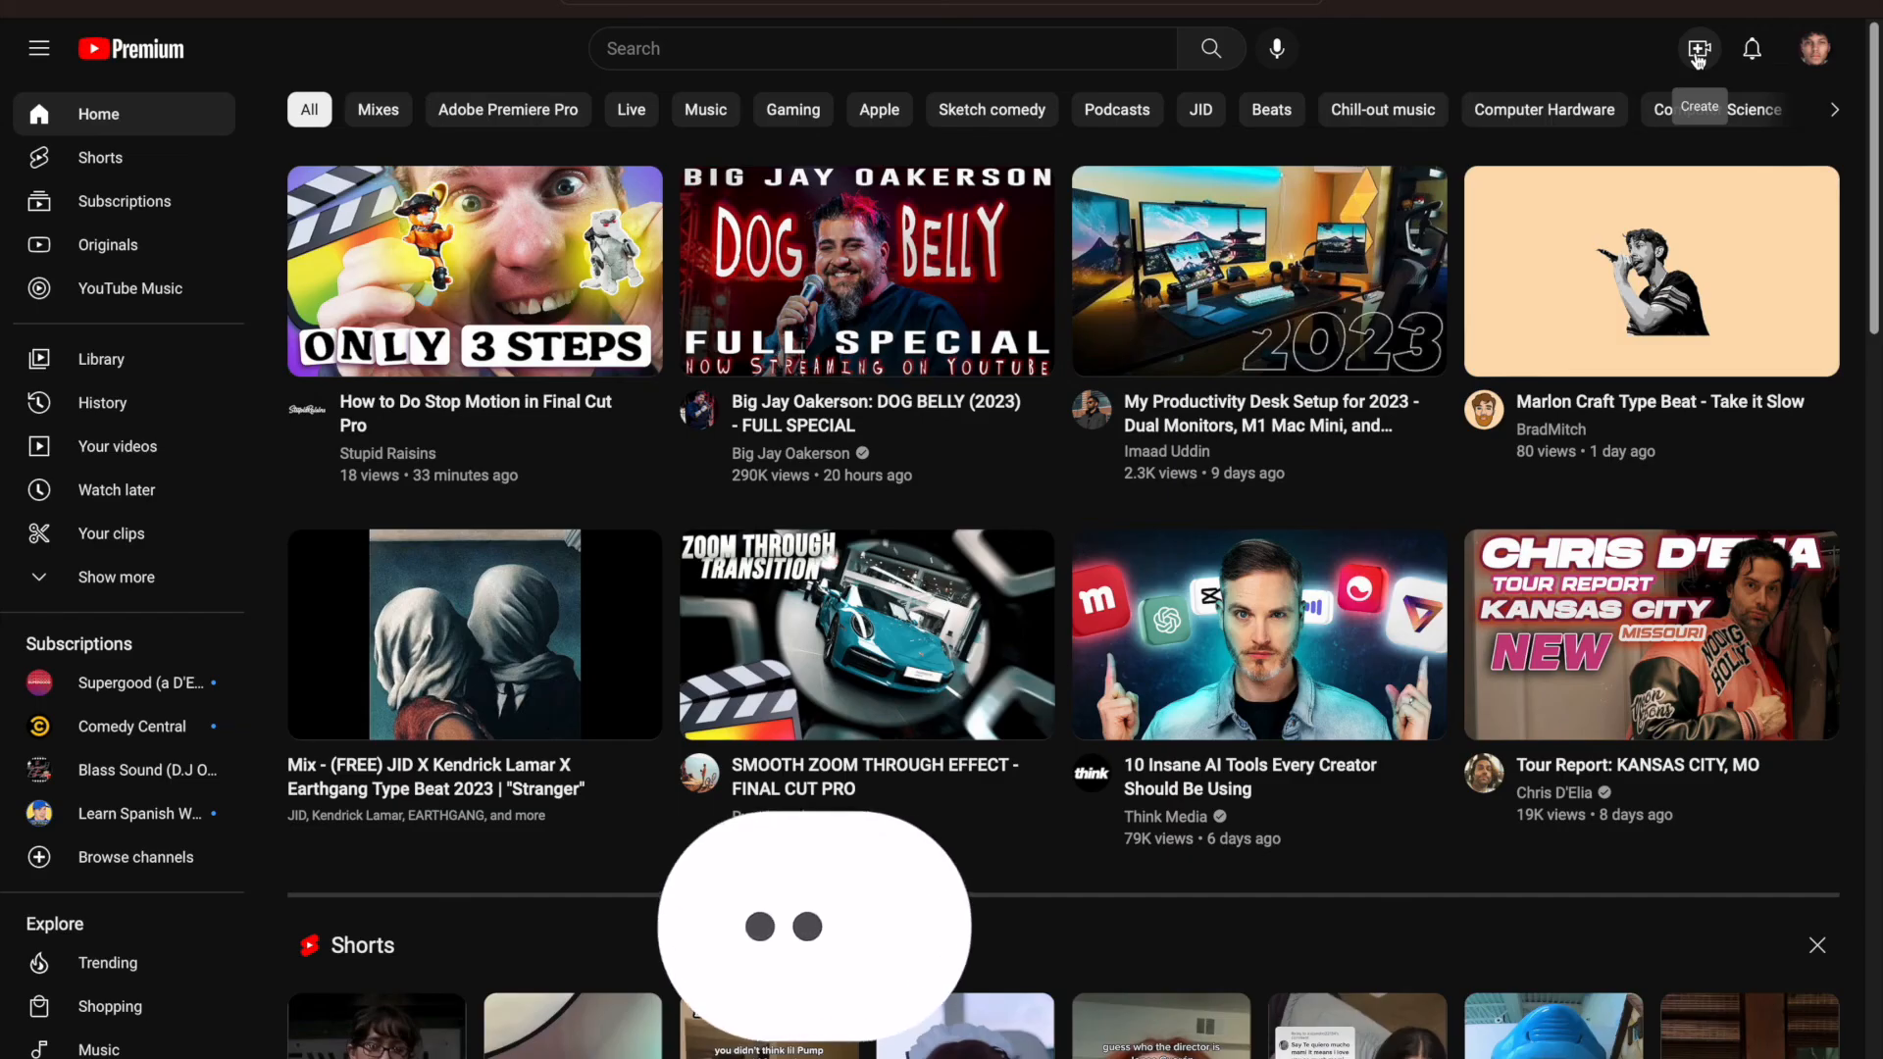
Switch to YouTube and upload the video file How To Make A Video In FCPX - YouTube.mp4 to the channel
left_click(1699, 51)
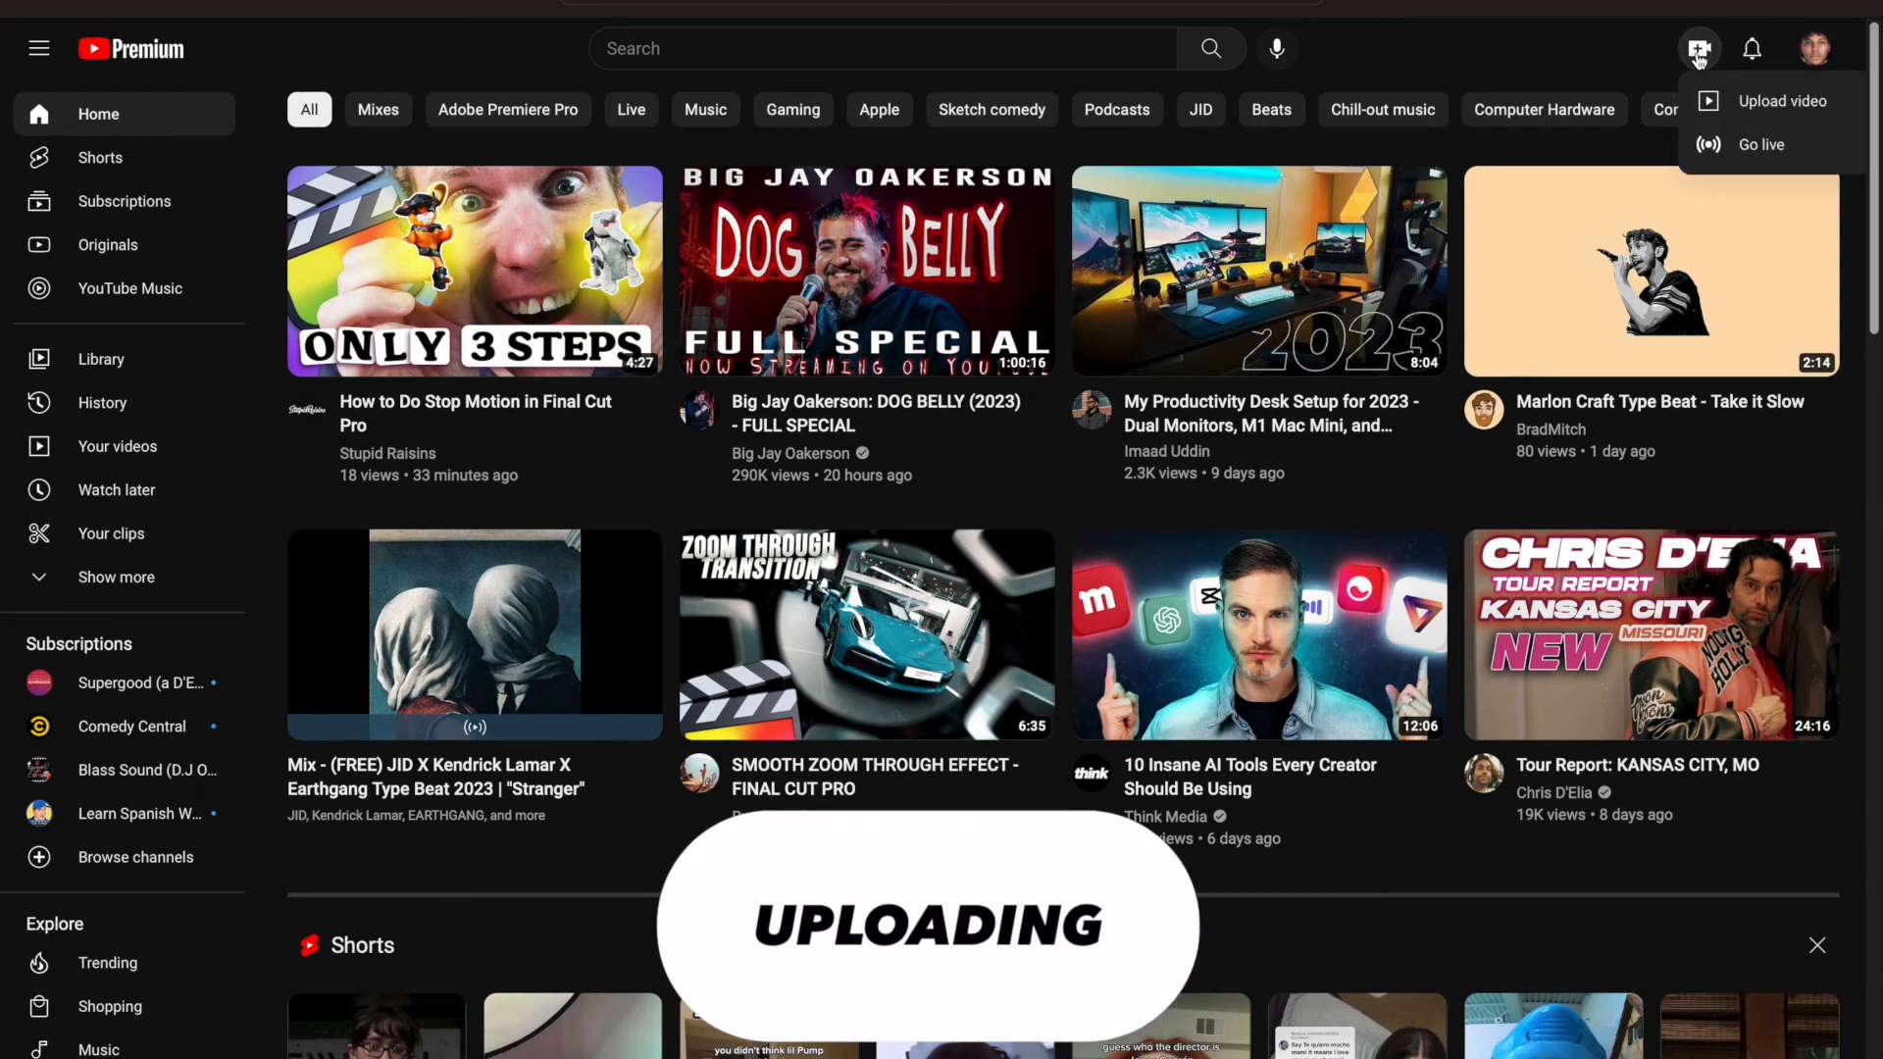
left_click(1764, 110)
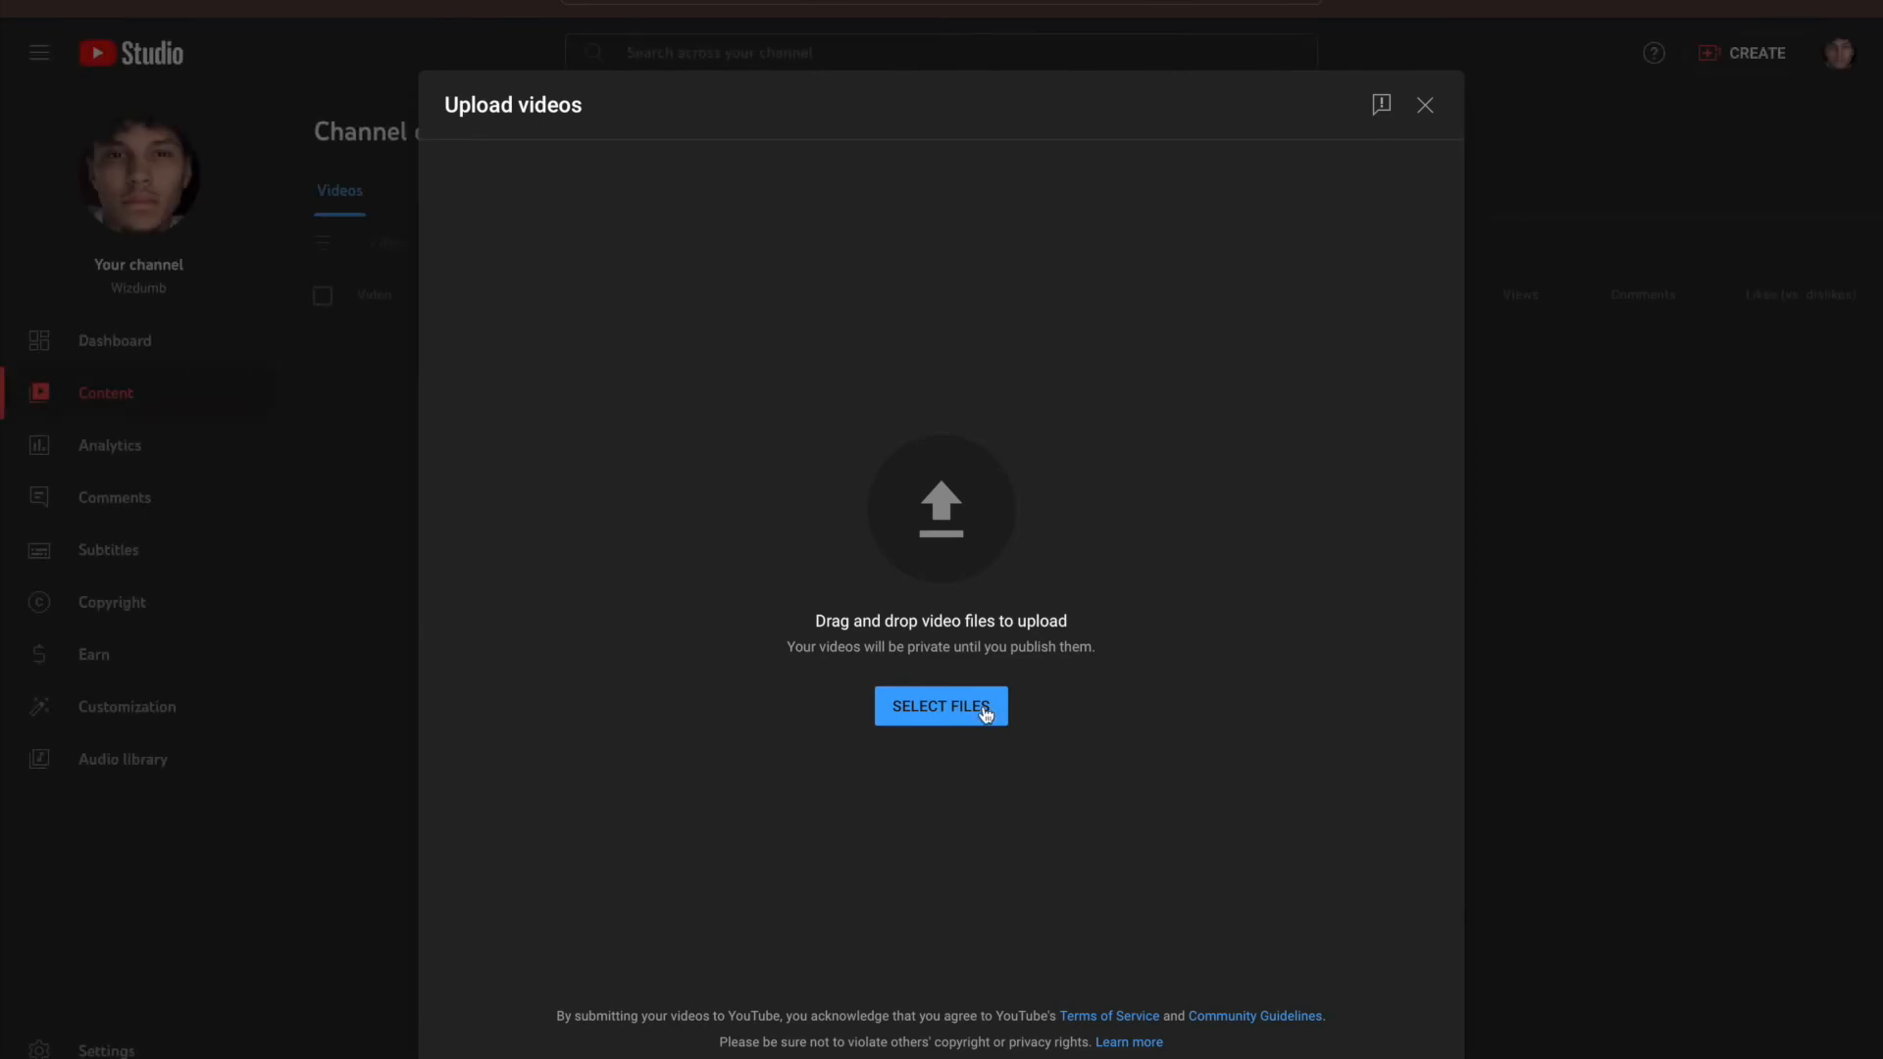
left_click(986, 713)
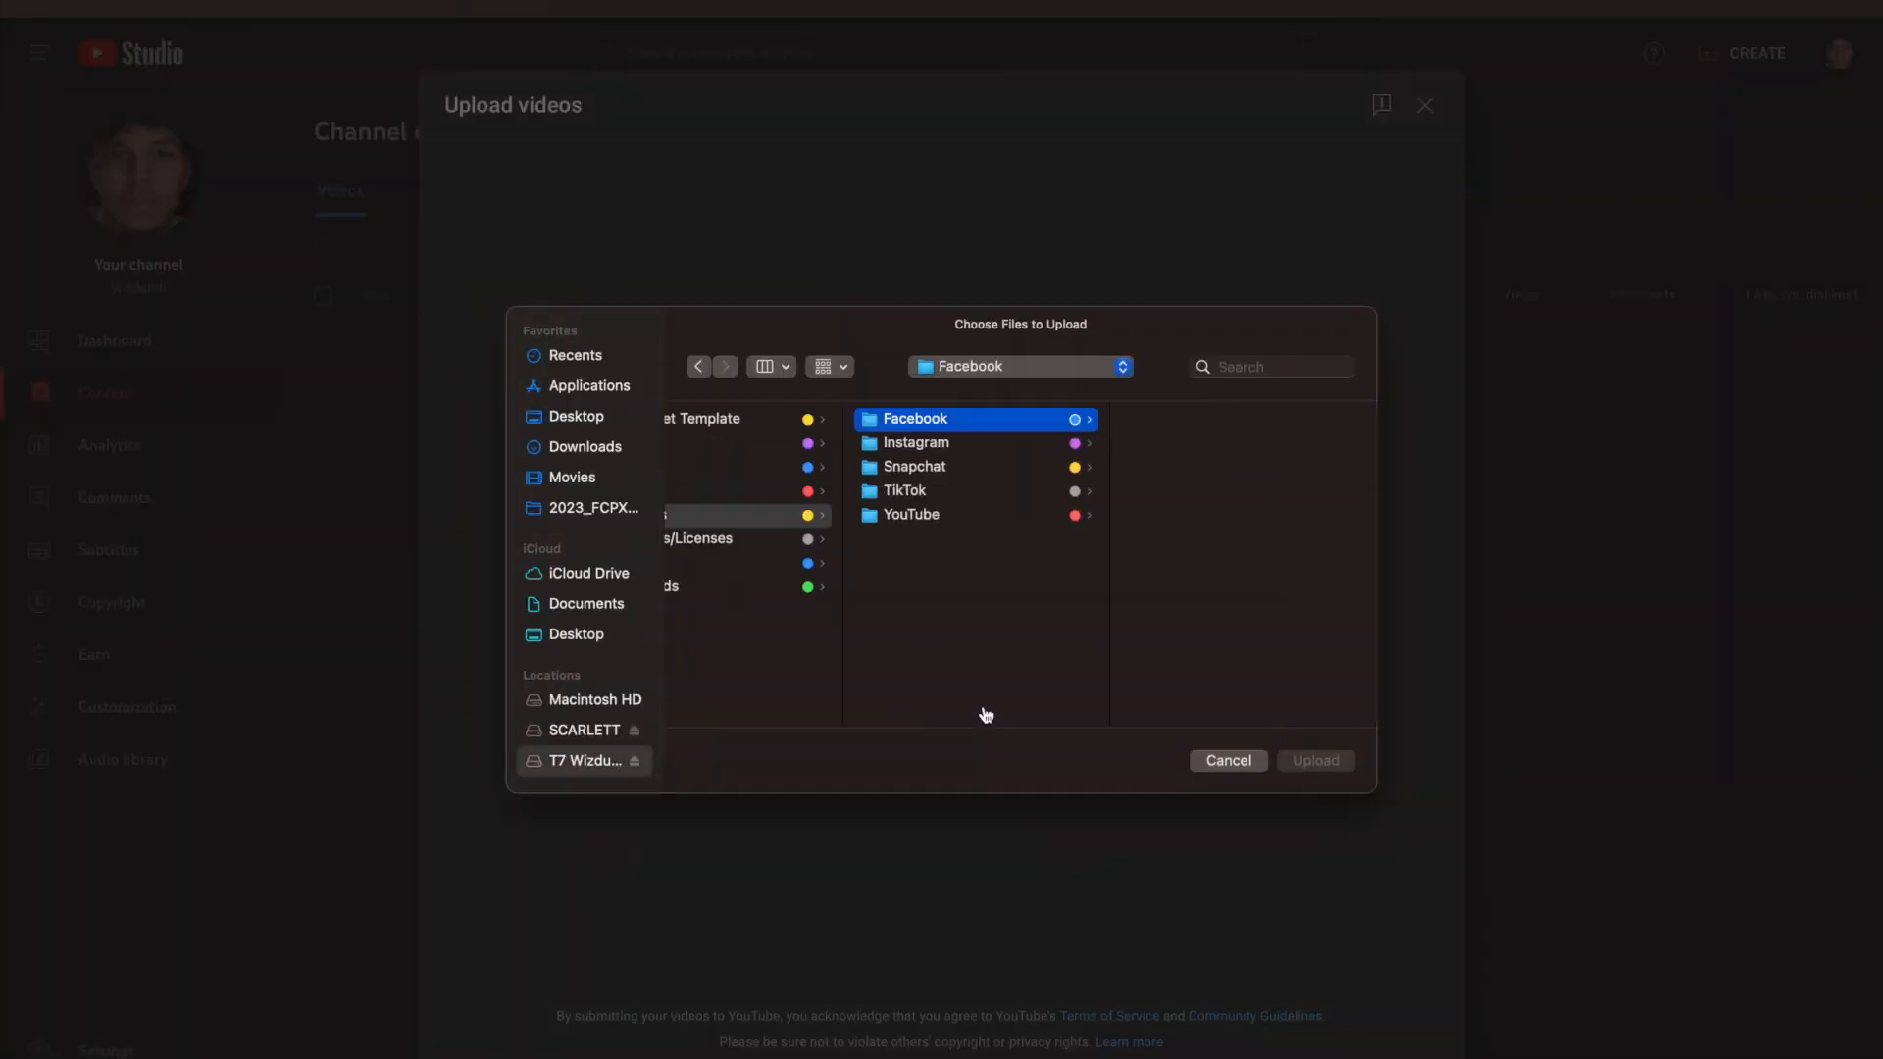
key("Up")
scroll(1237, 647, "down", 3)
left_click(1312, 762)
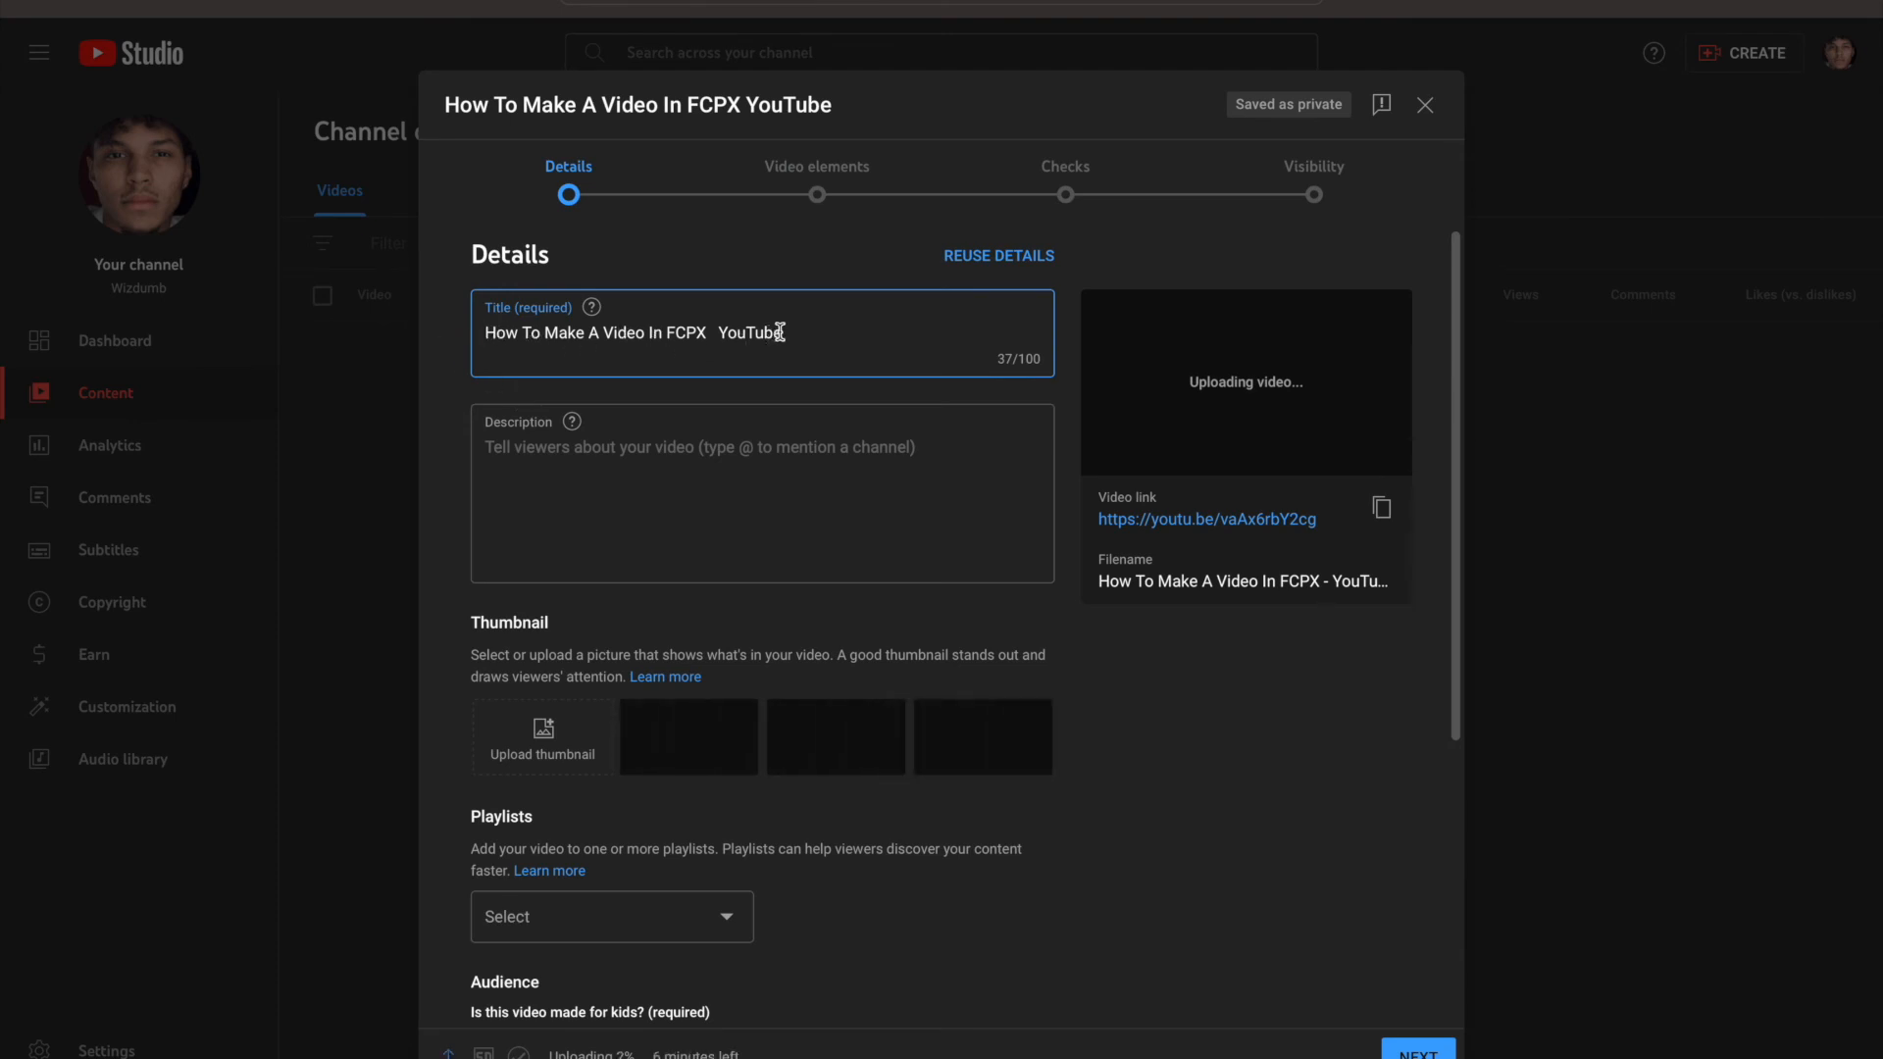
Shorten the video title to "How To Make A Video In FCPX"
key("BackSpace")
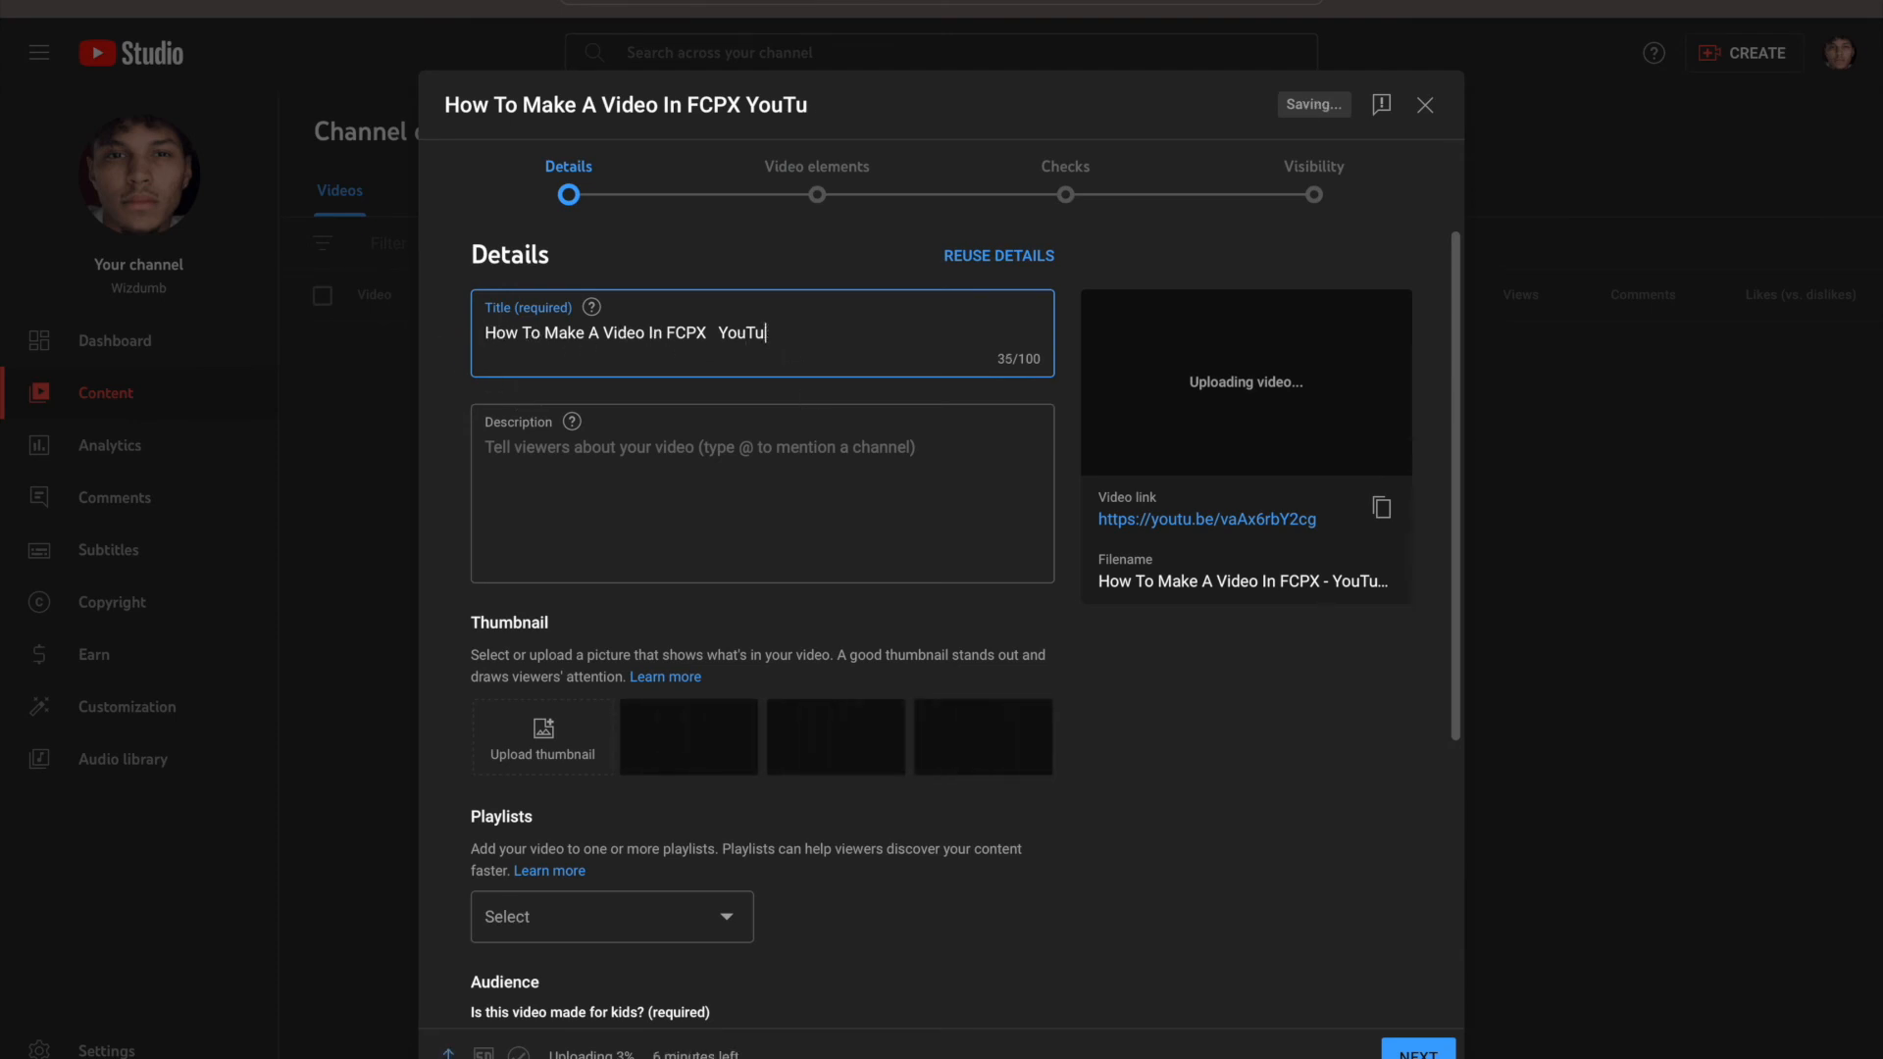
key("BackSpace")
key("BackSpace")
key("BackSpace")
key("BackSpace")
key("BackSpace")
key("BackSpace")
key("BackSpace")
key("BackSpace")
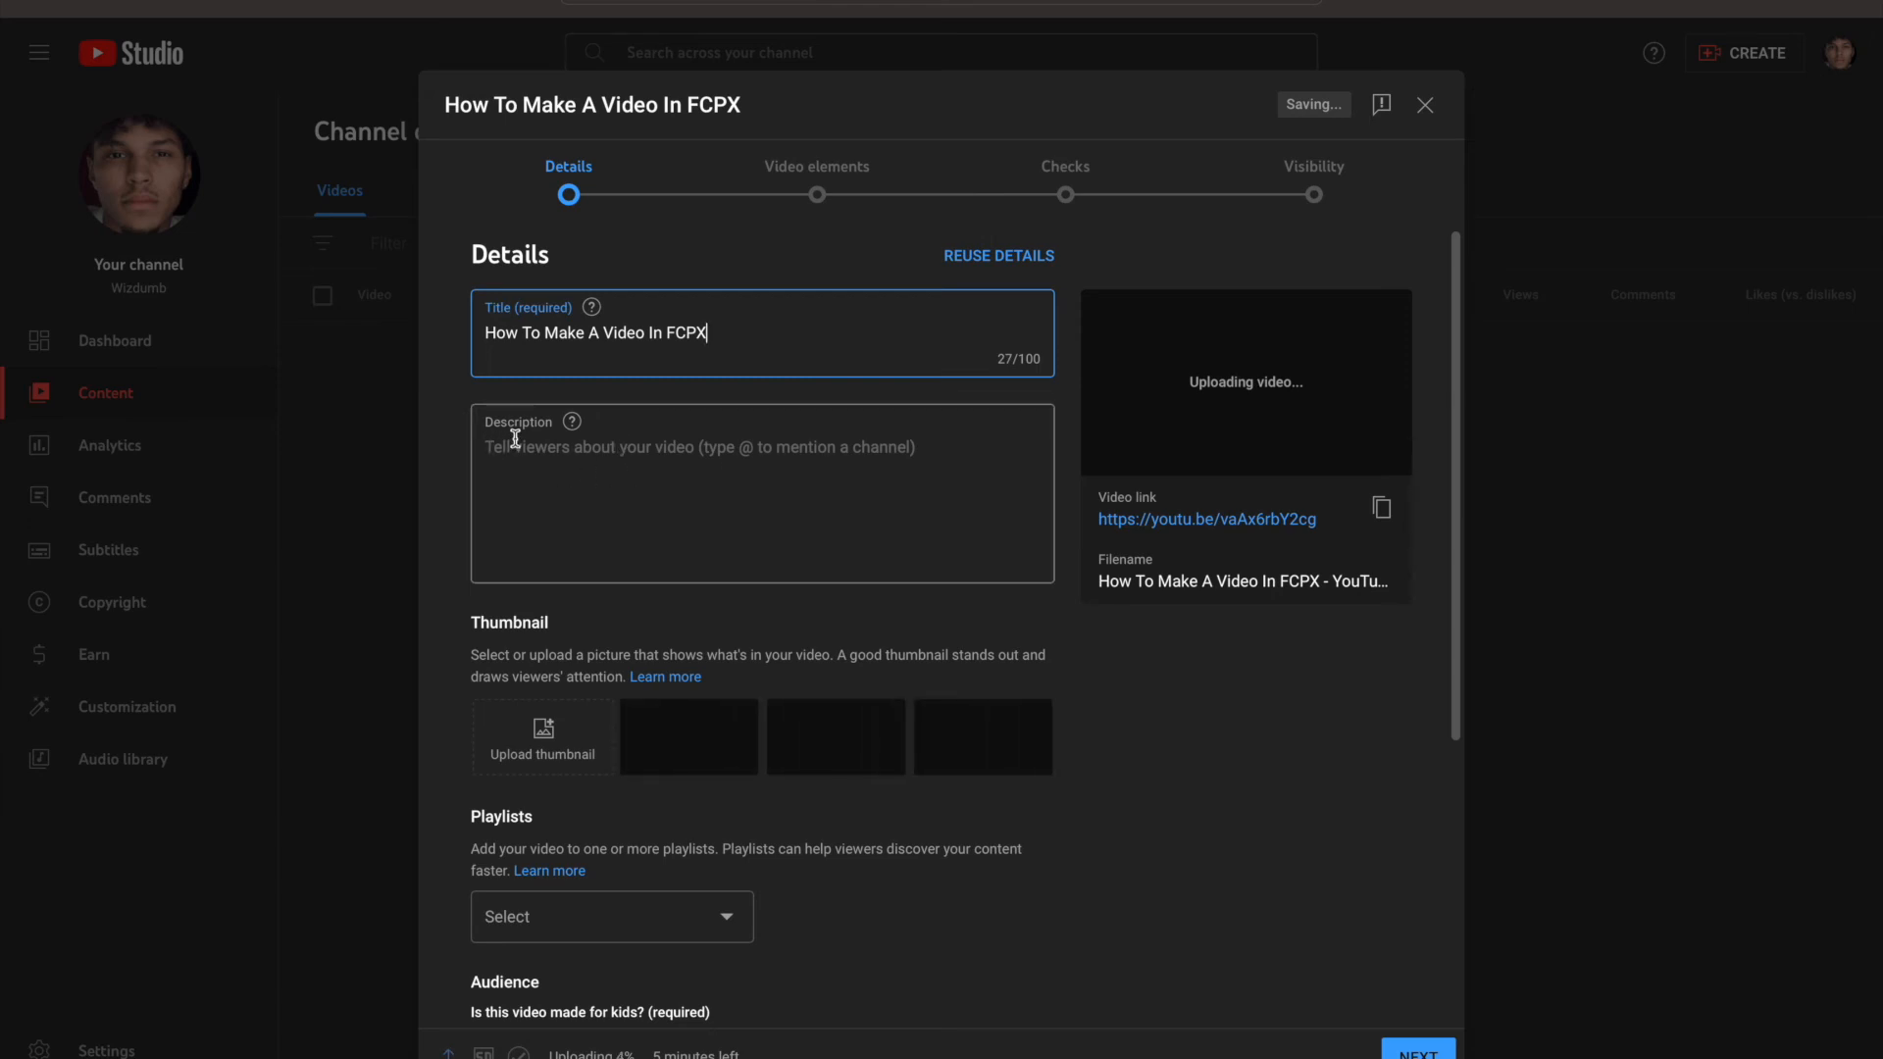
Copy the two description paragraphs from the end of the FCPX Workflow Tutorial note into the video's description
left_click(545, 466)
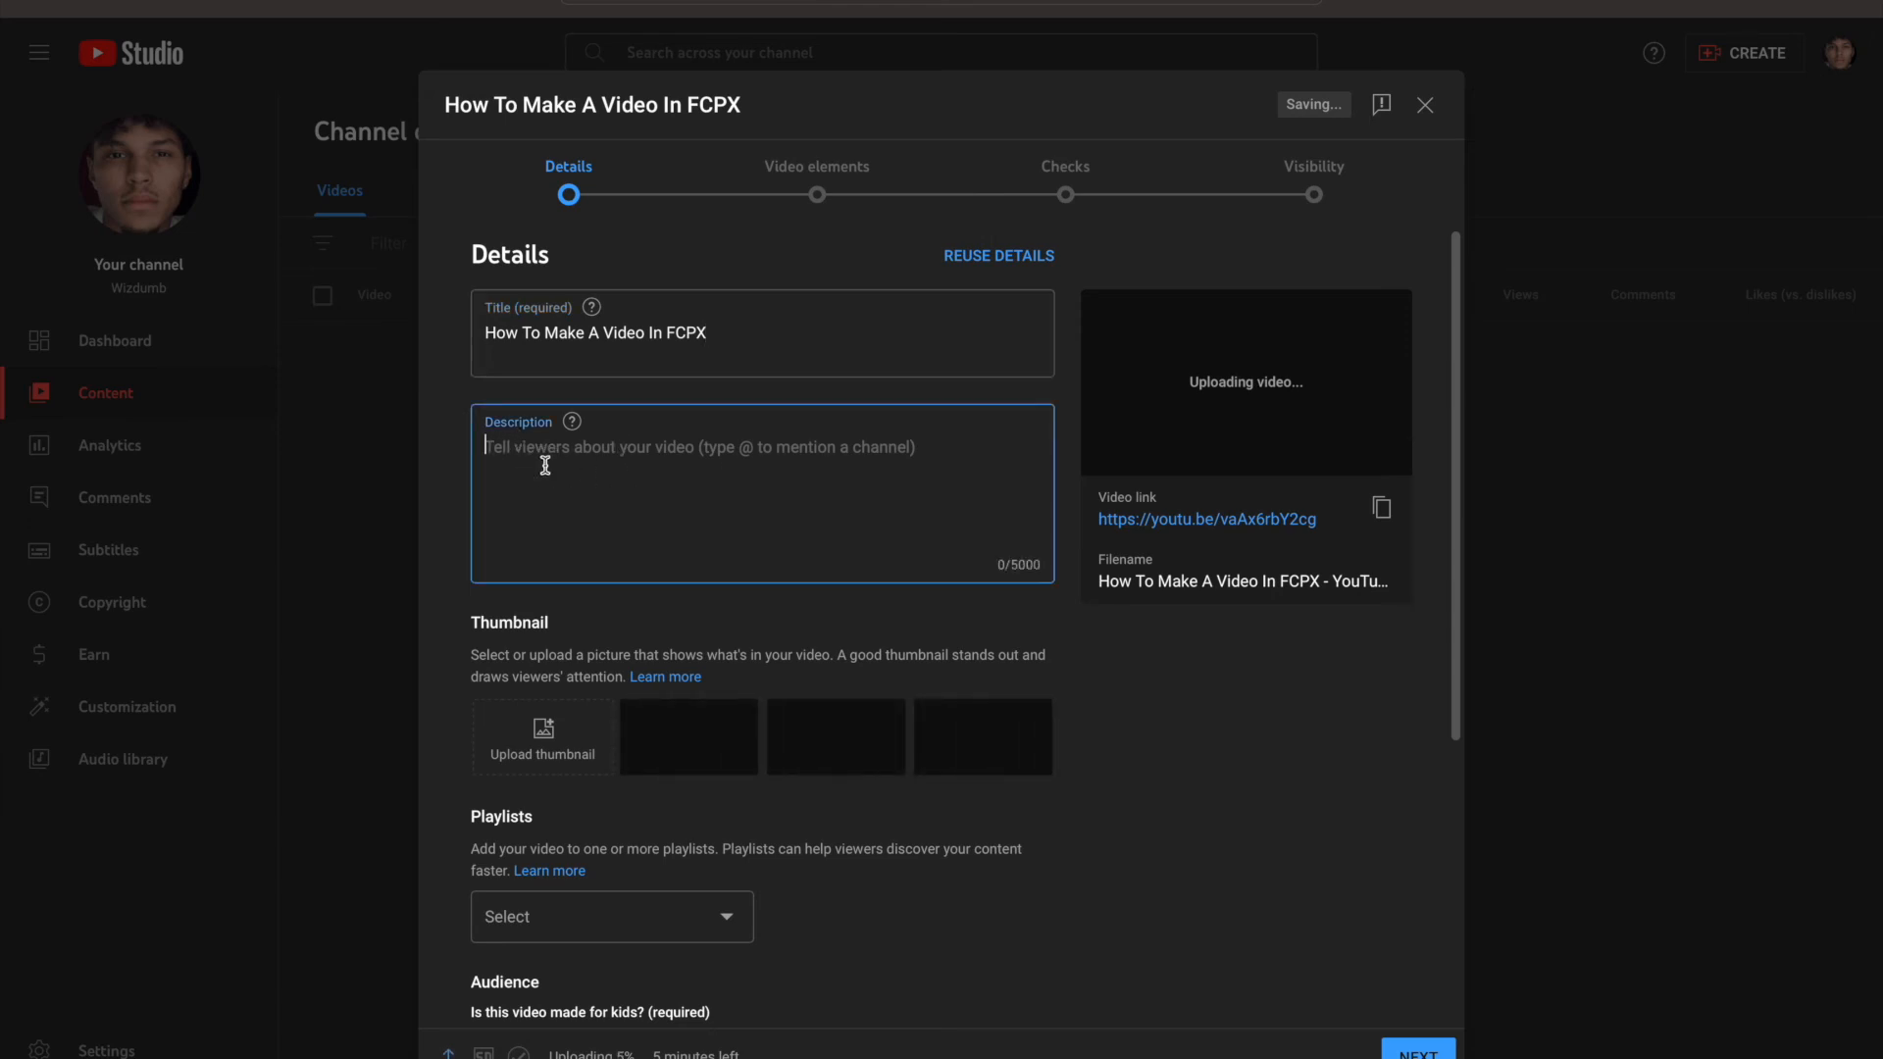
key("ctrl+Left")
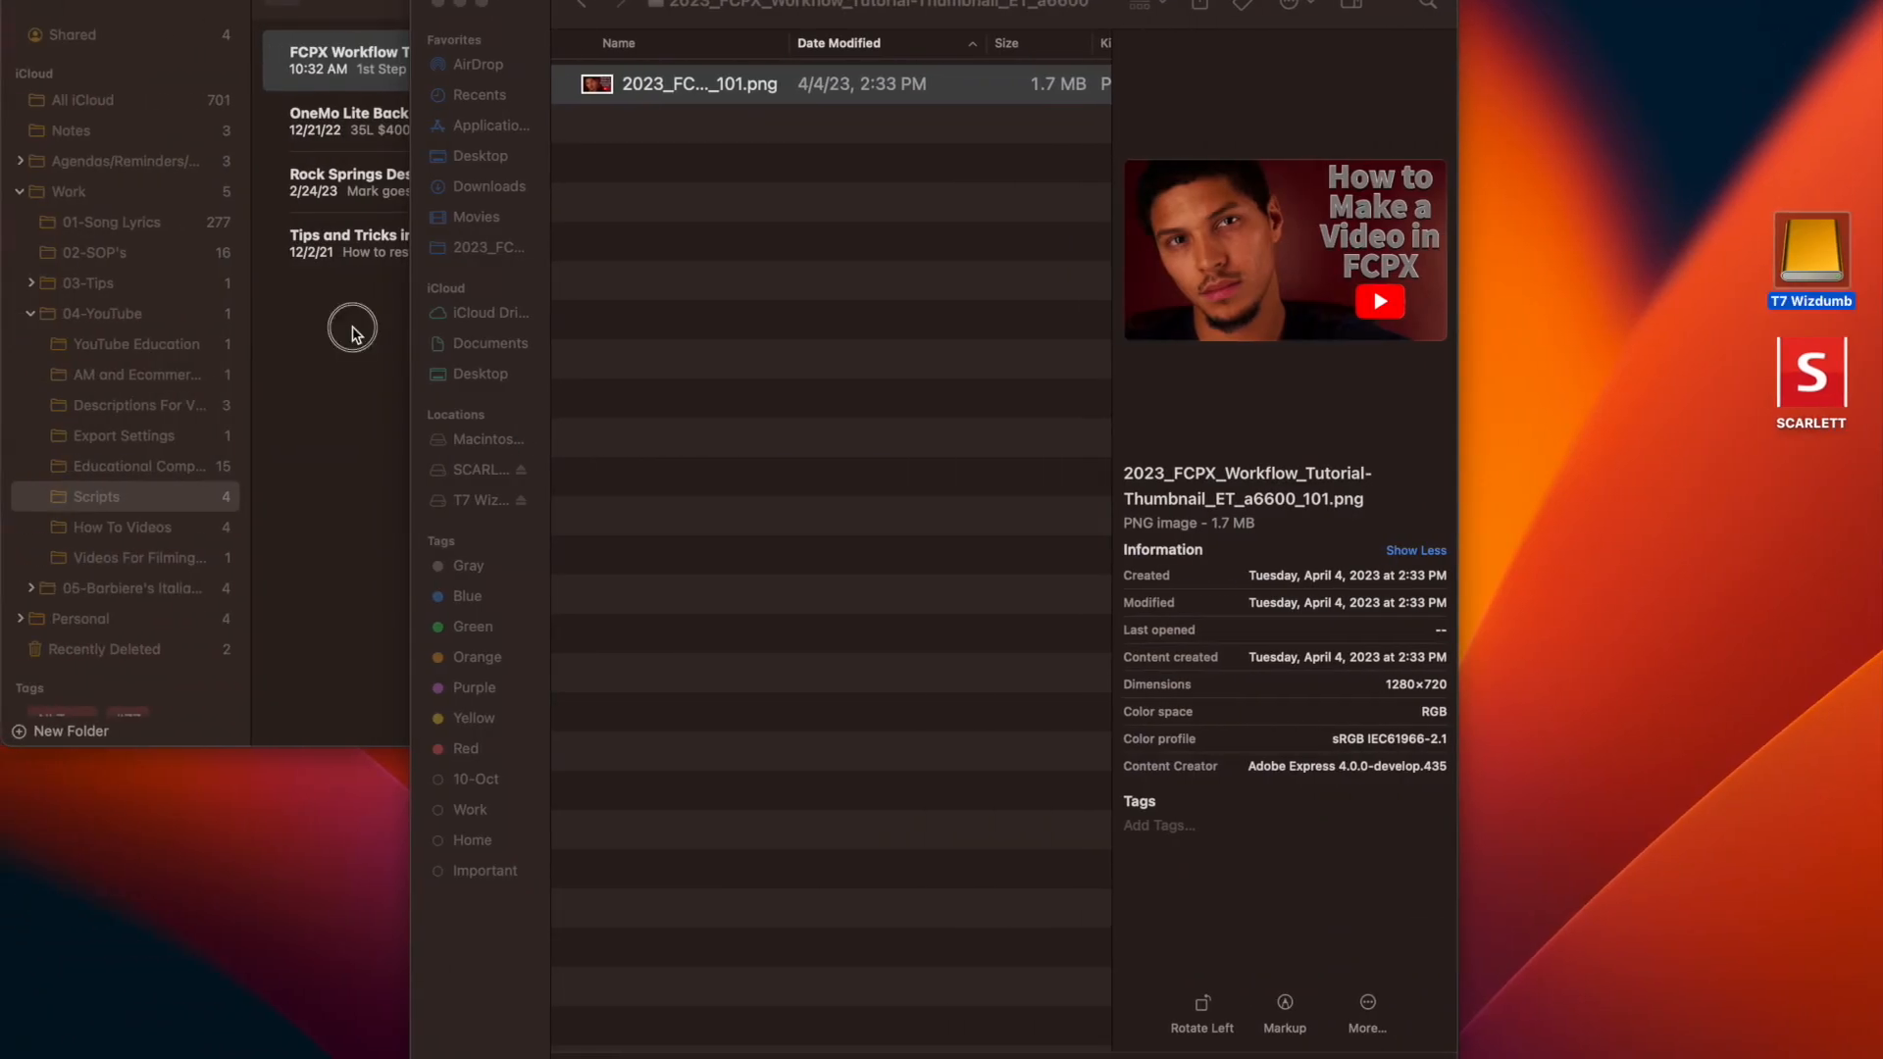
left_click(353, 333)
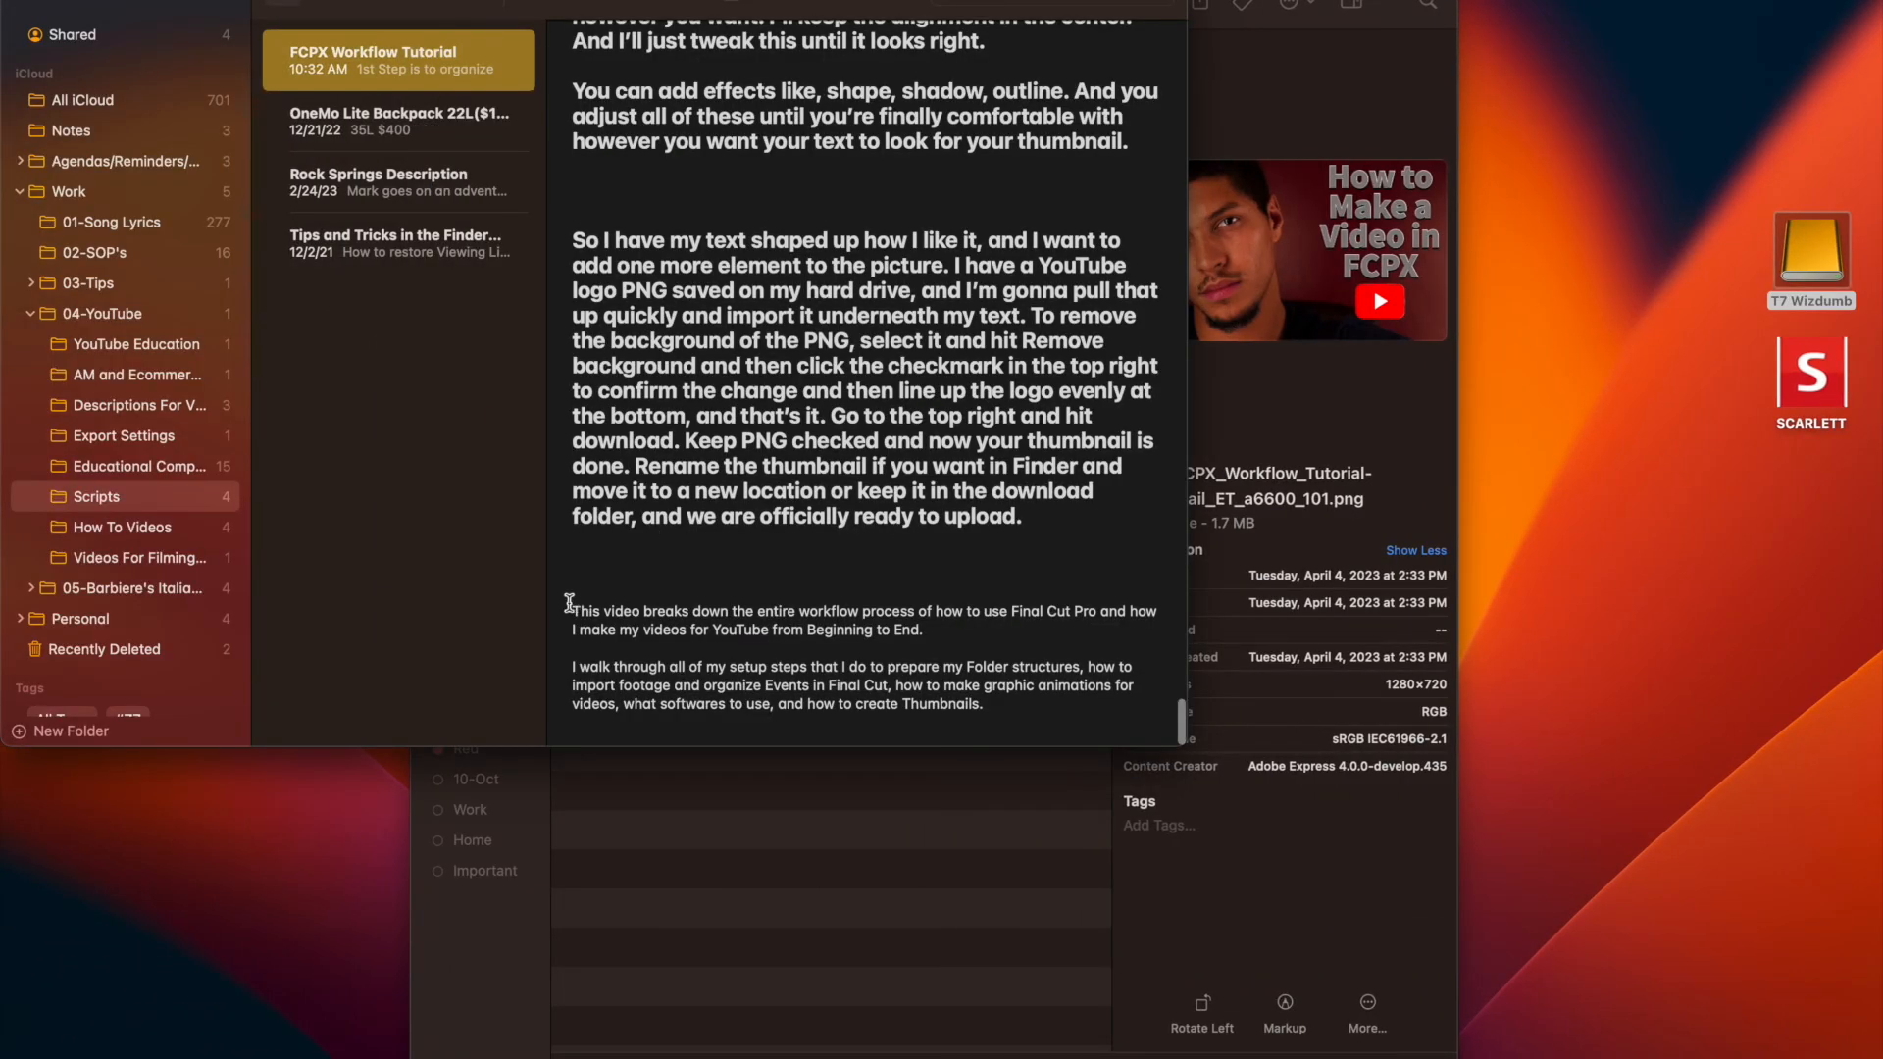
left_click_drag(569, 602, 986, 723)
key("super+c")
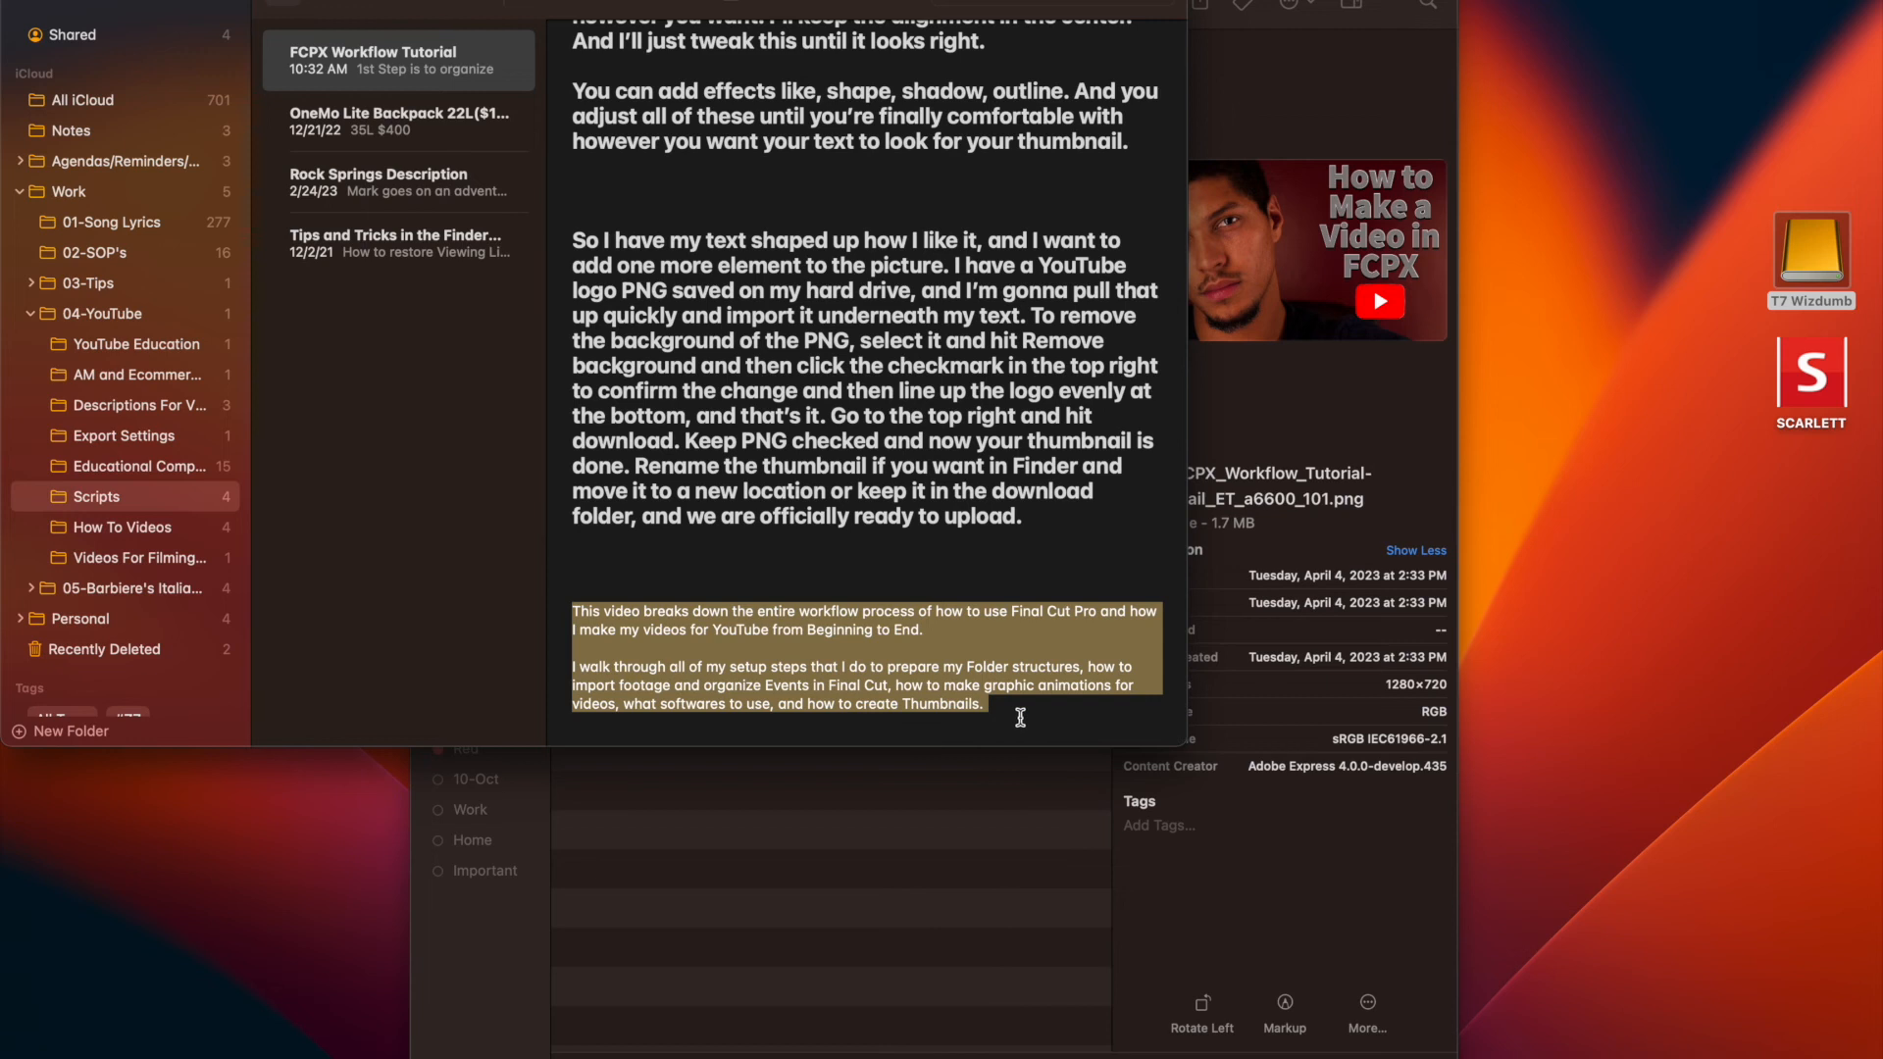
key("ctrl+Right")
left_click(544, 450)
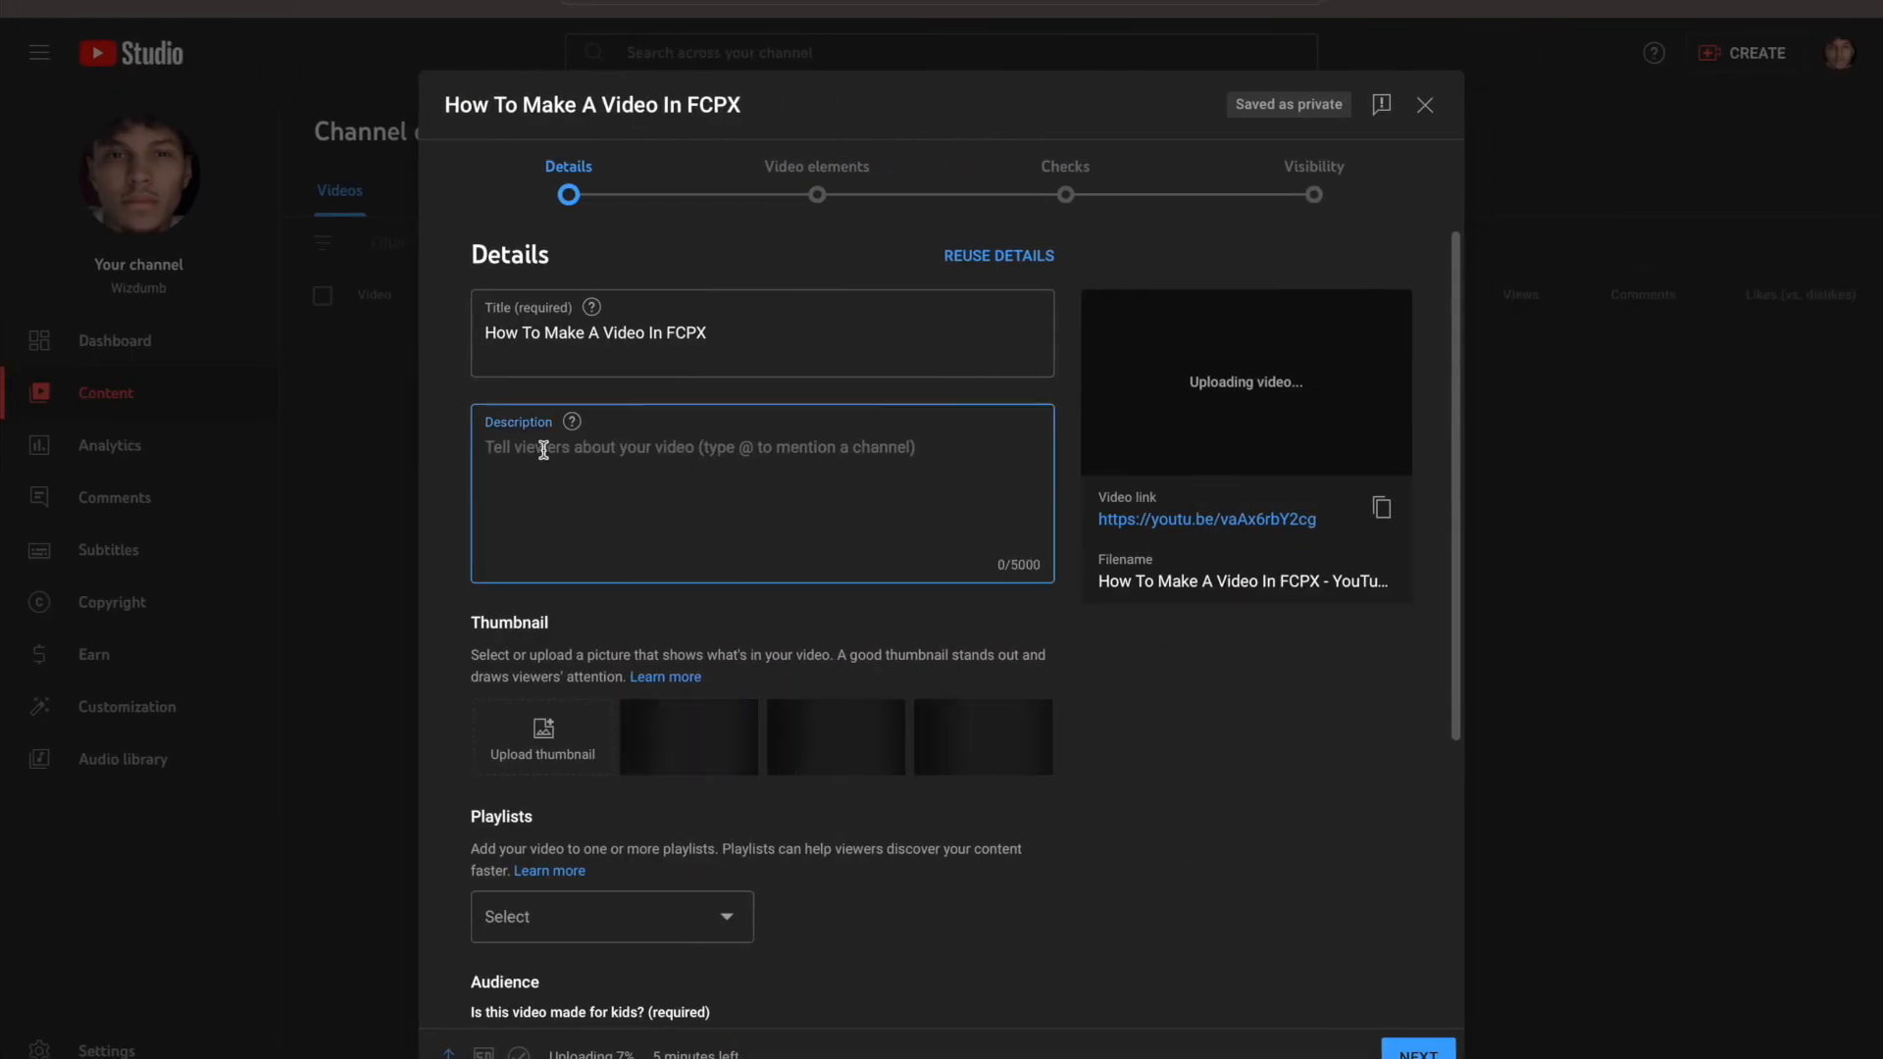
key("super+v")
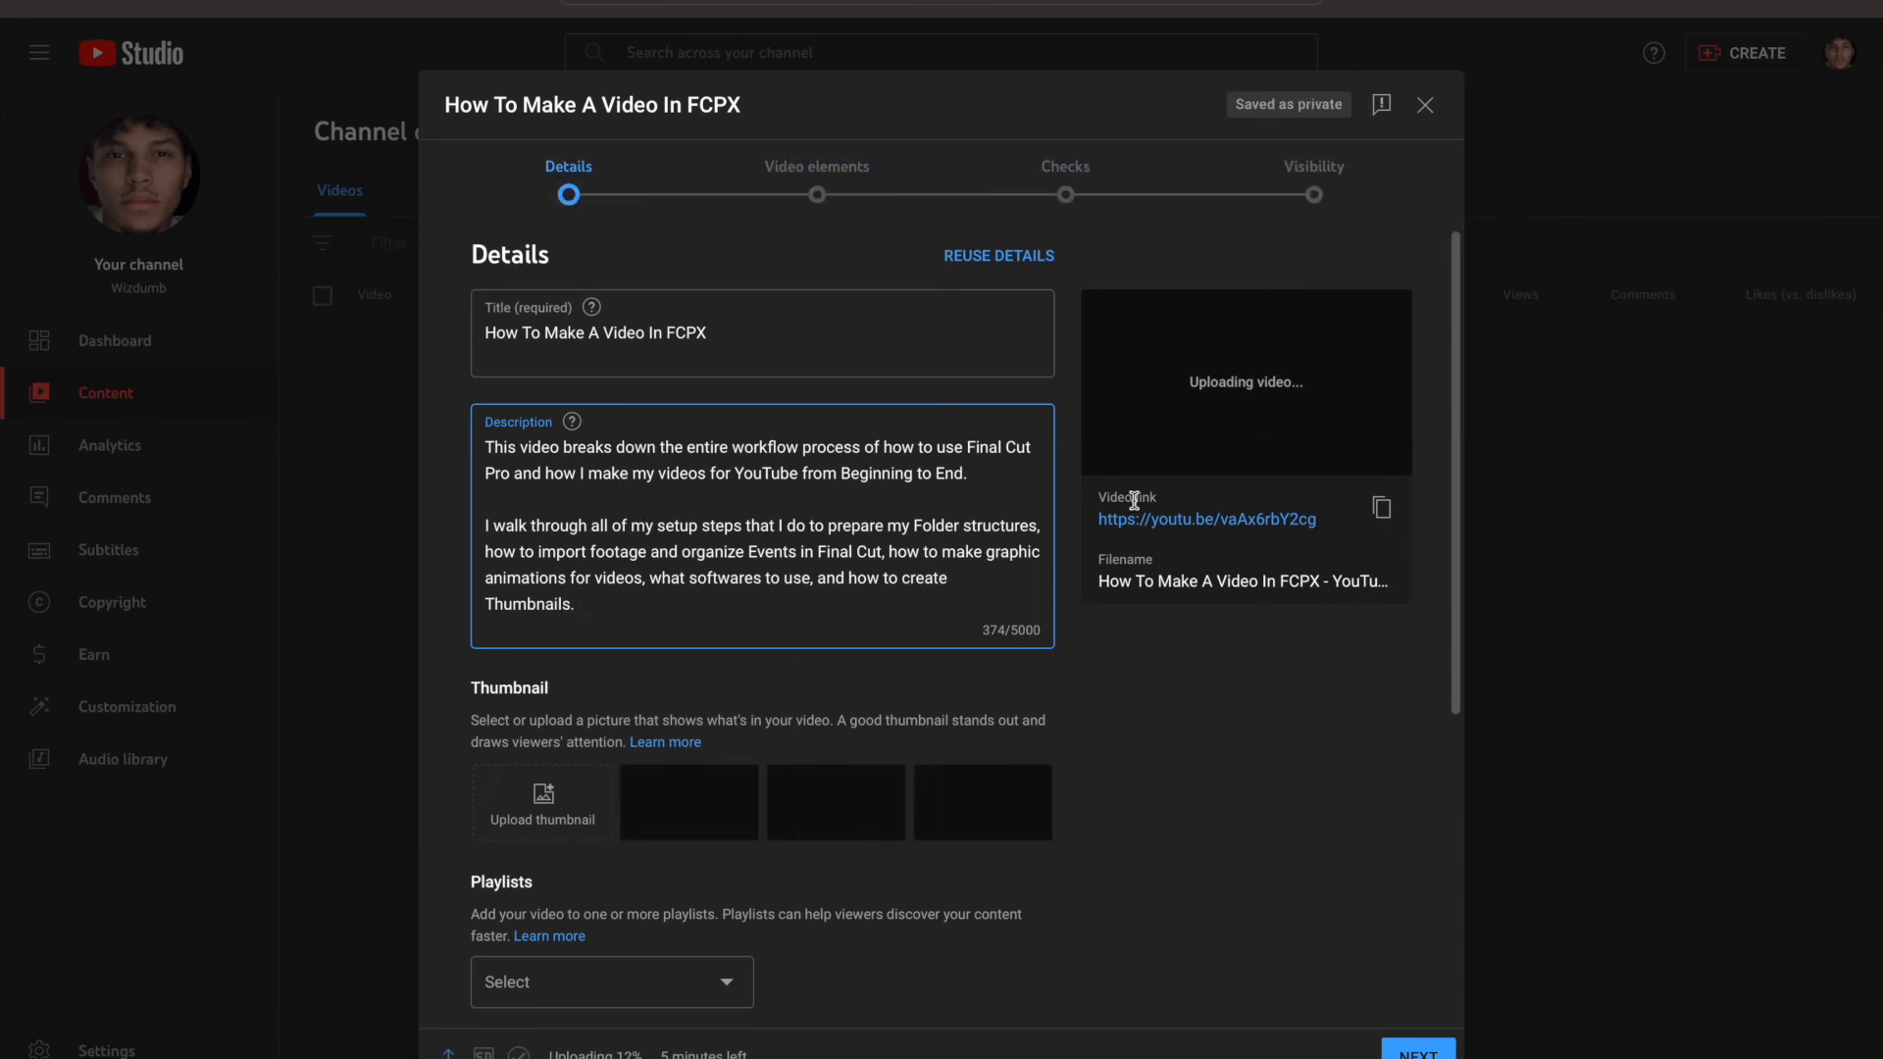
Upload the a6600_101 thumbnail PNG from the 2023 FCPX workflow tutorial's thumbnail folder on the T7 drive as the video's thumbnail
scroll(558, 618, "down", 3)
left_click(550, 685)
key("super+Up")
key("super+Up")
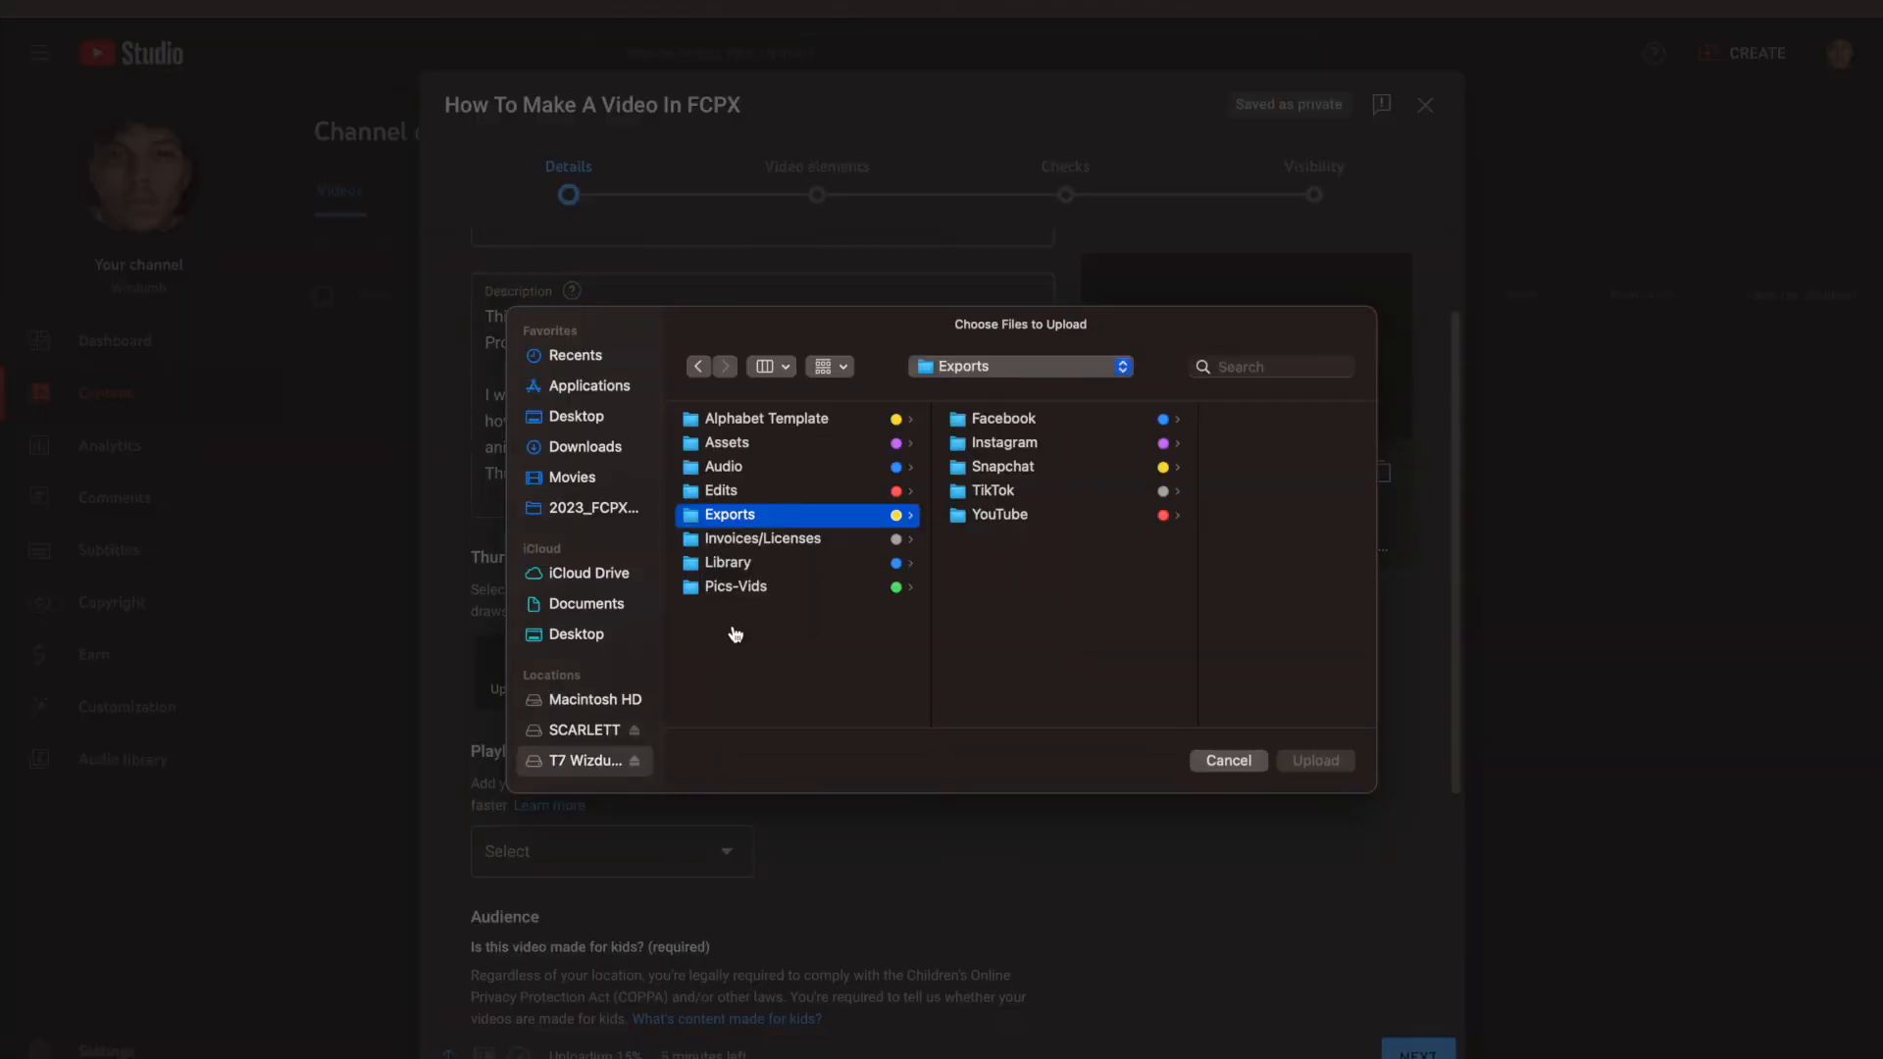
key("Up")
key("Up")
key("Up")
key("Right")
key("Down")
key("Right")
key("Down")
key("Right")
key("Right")
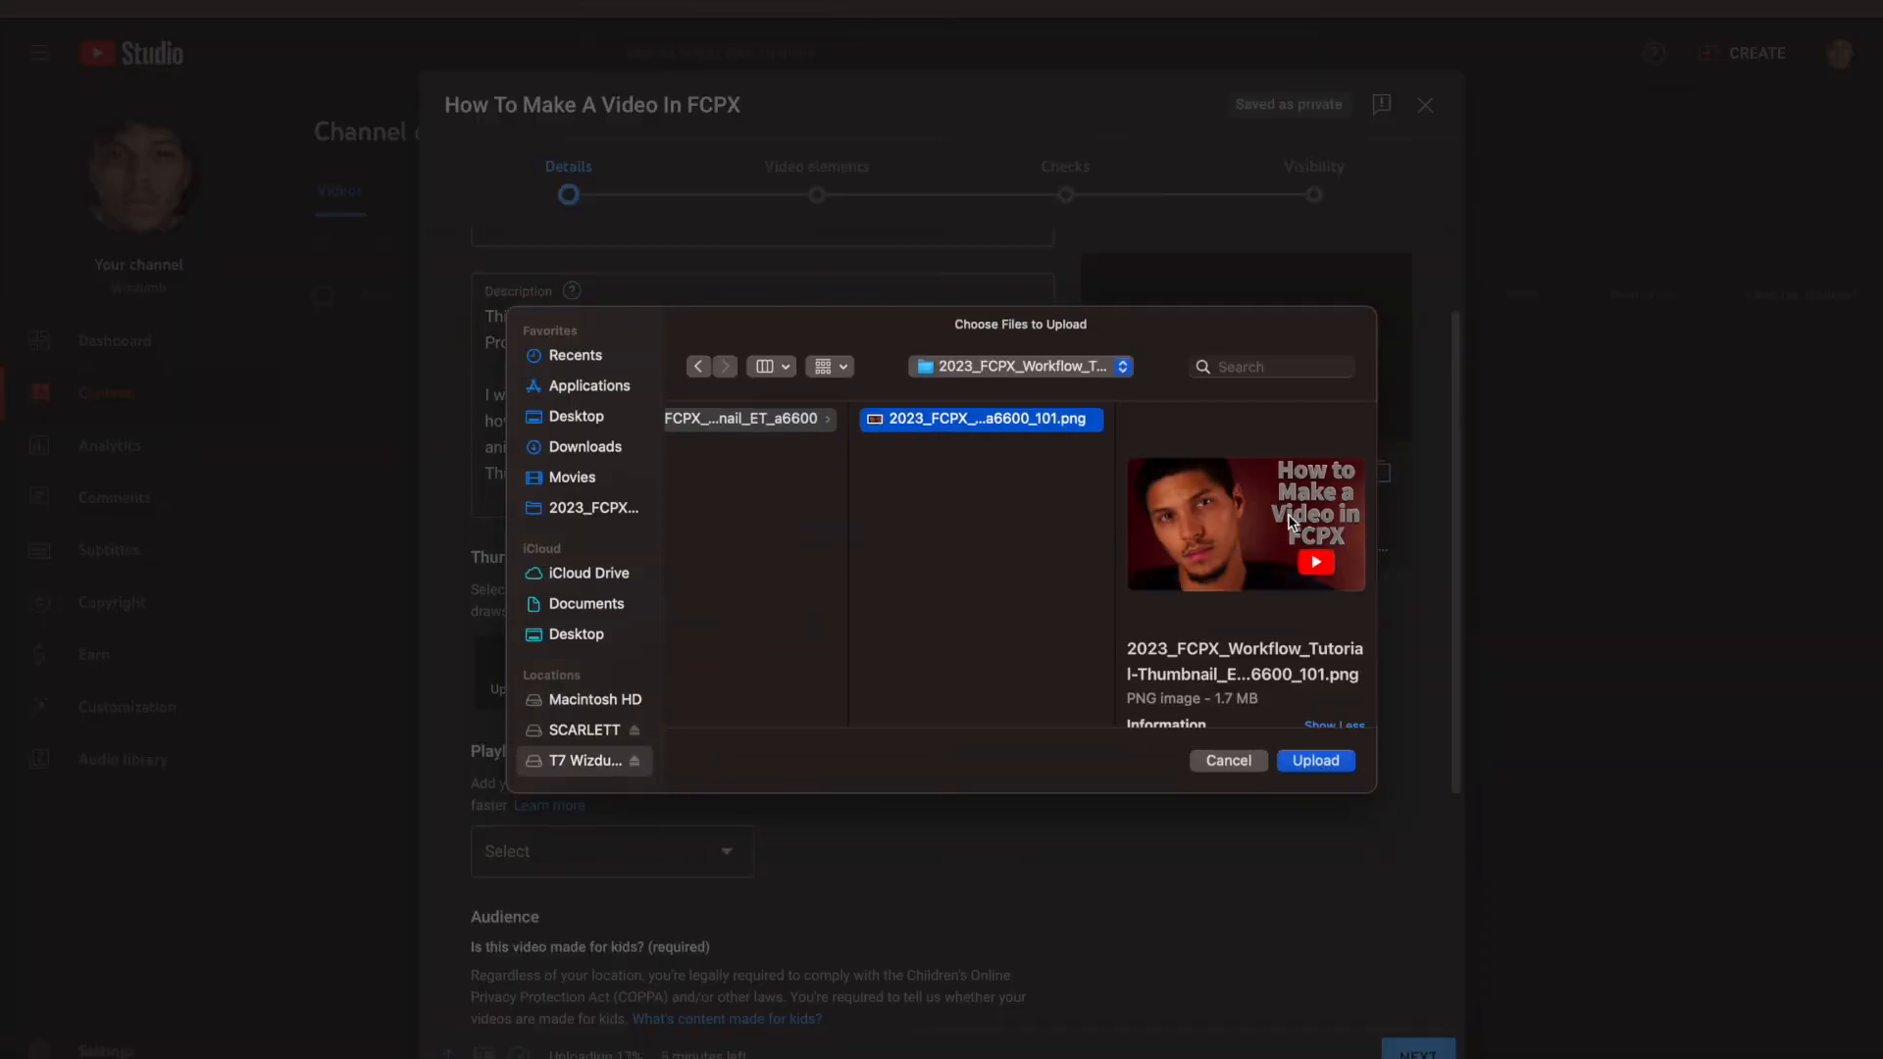
left_click(1334, 764)
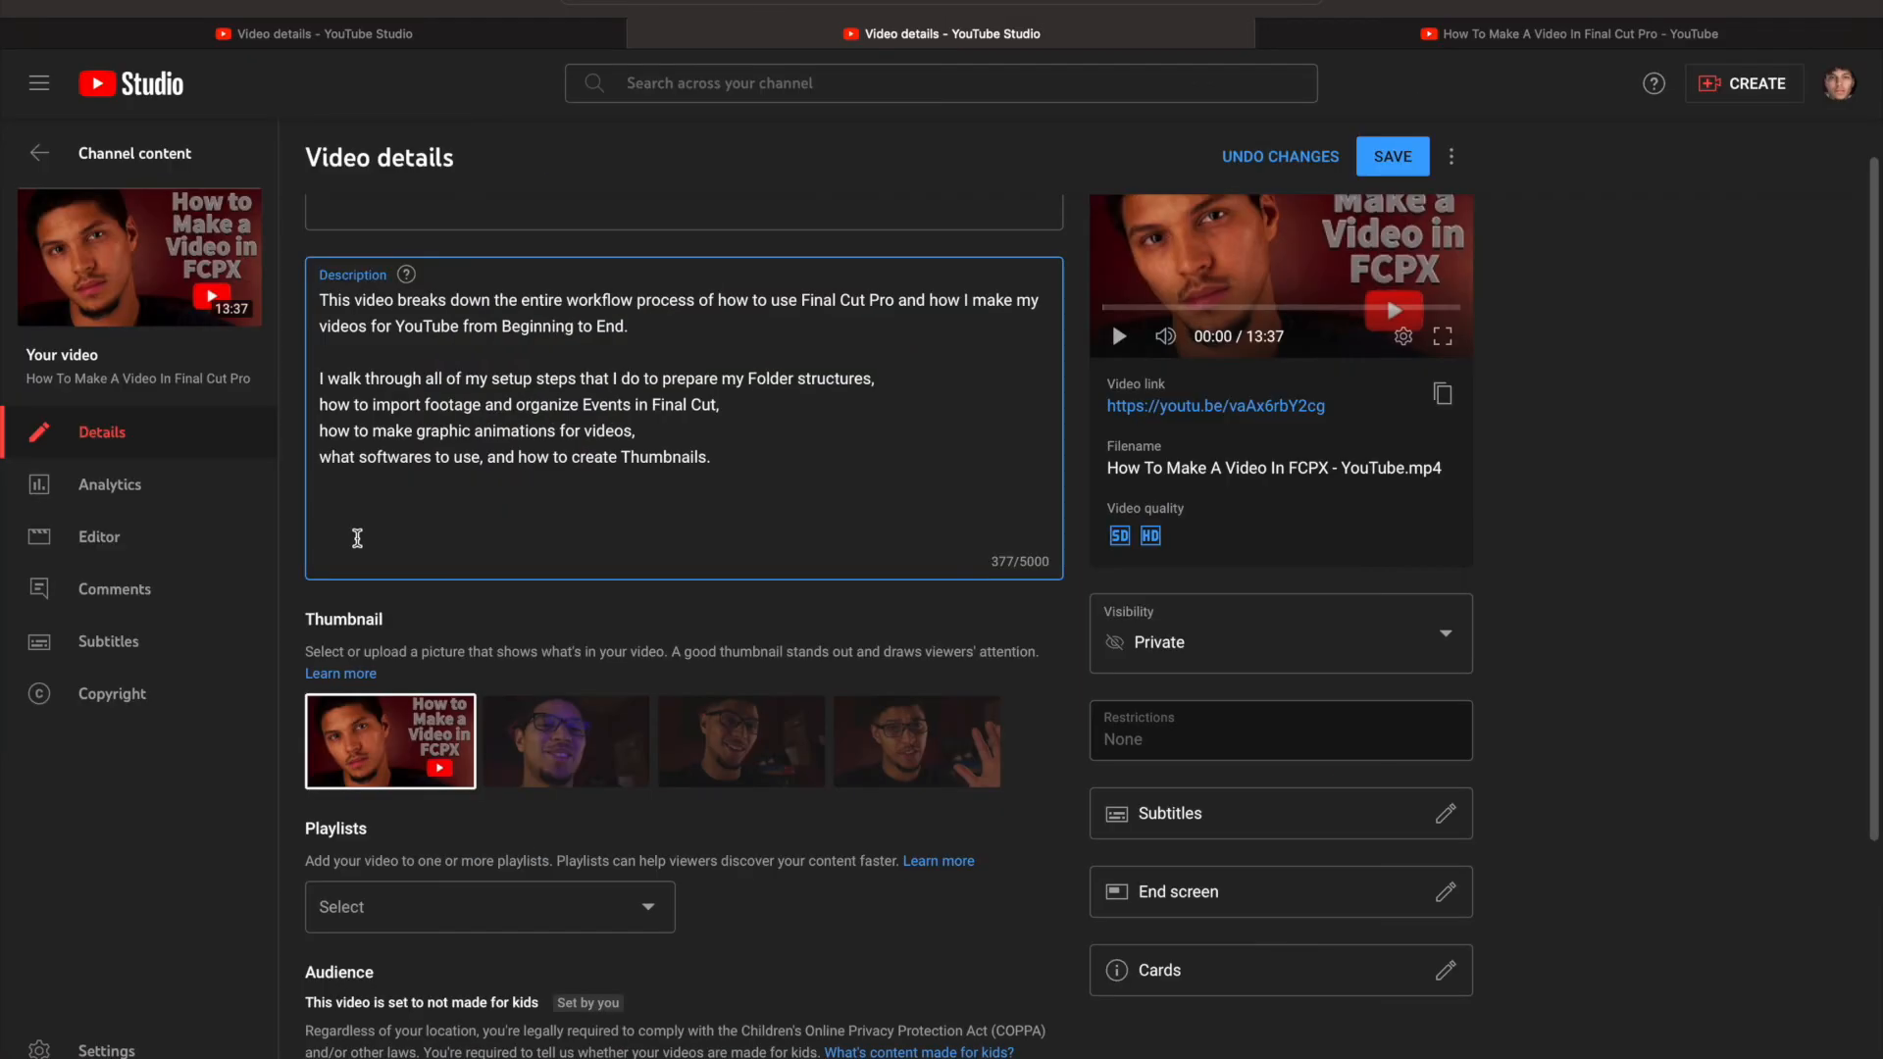
Copy the Timecodes list, from 0:00 - Intro to 13:35 - Uploading, from the note to the end of the video description
scroll(357, 538, "up", 1)
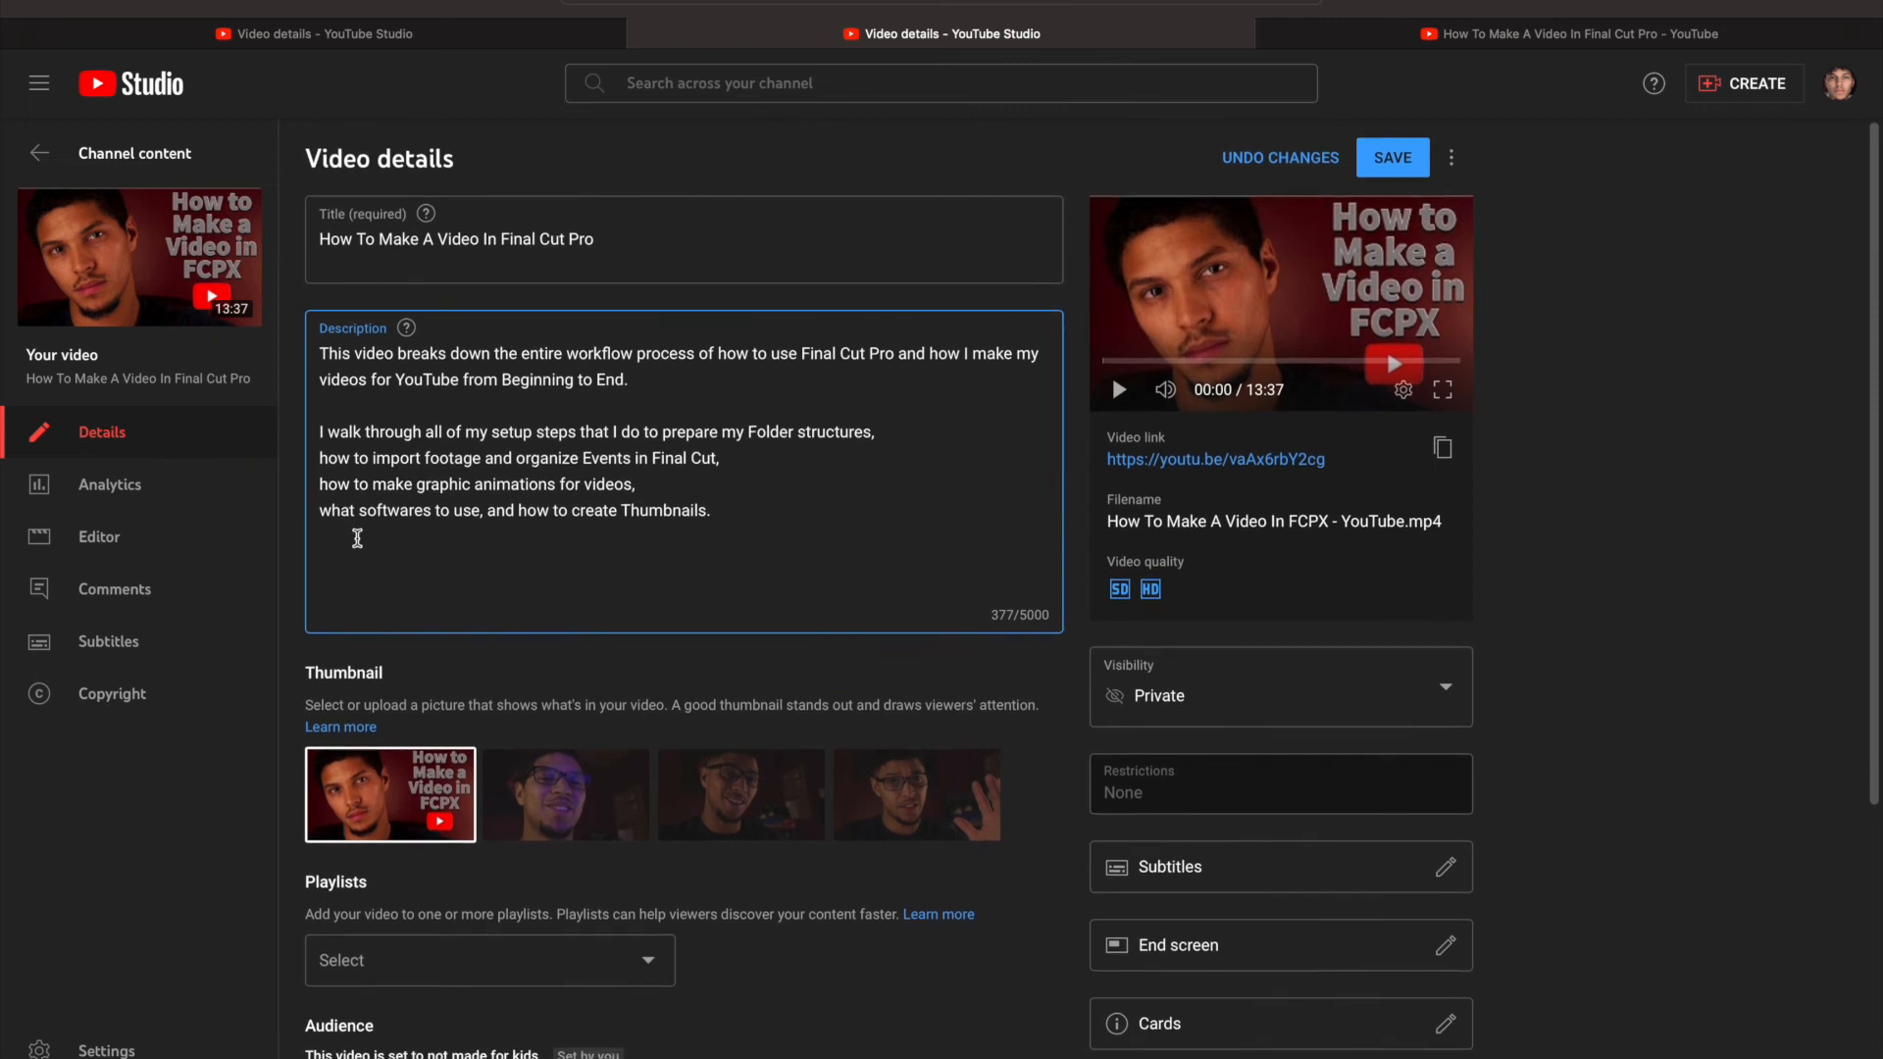
key("ctrl+Left")
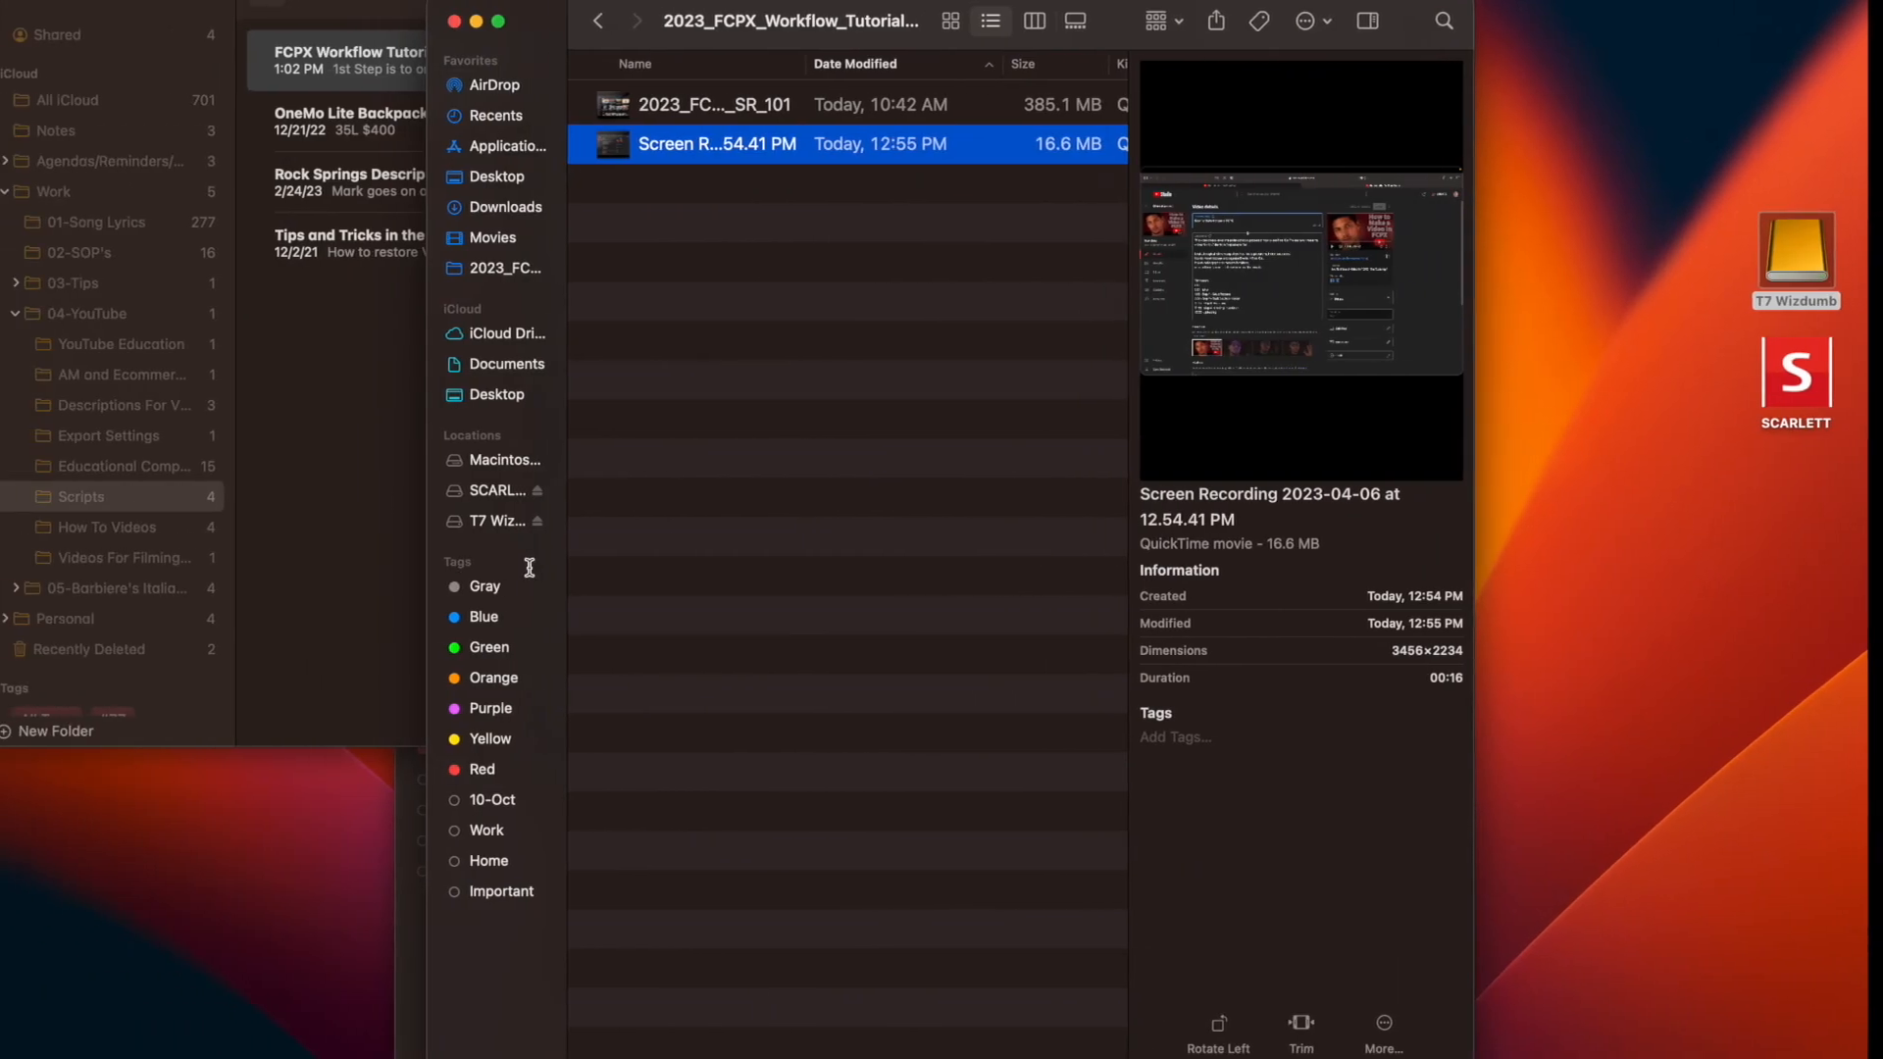
left_click(387, 507)
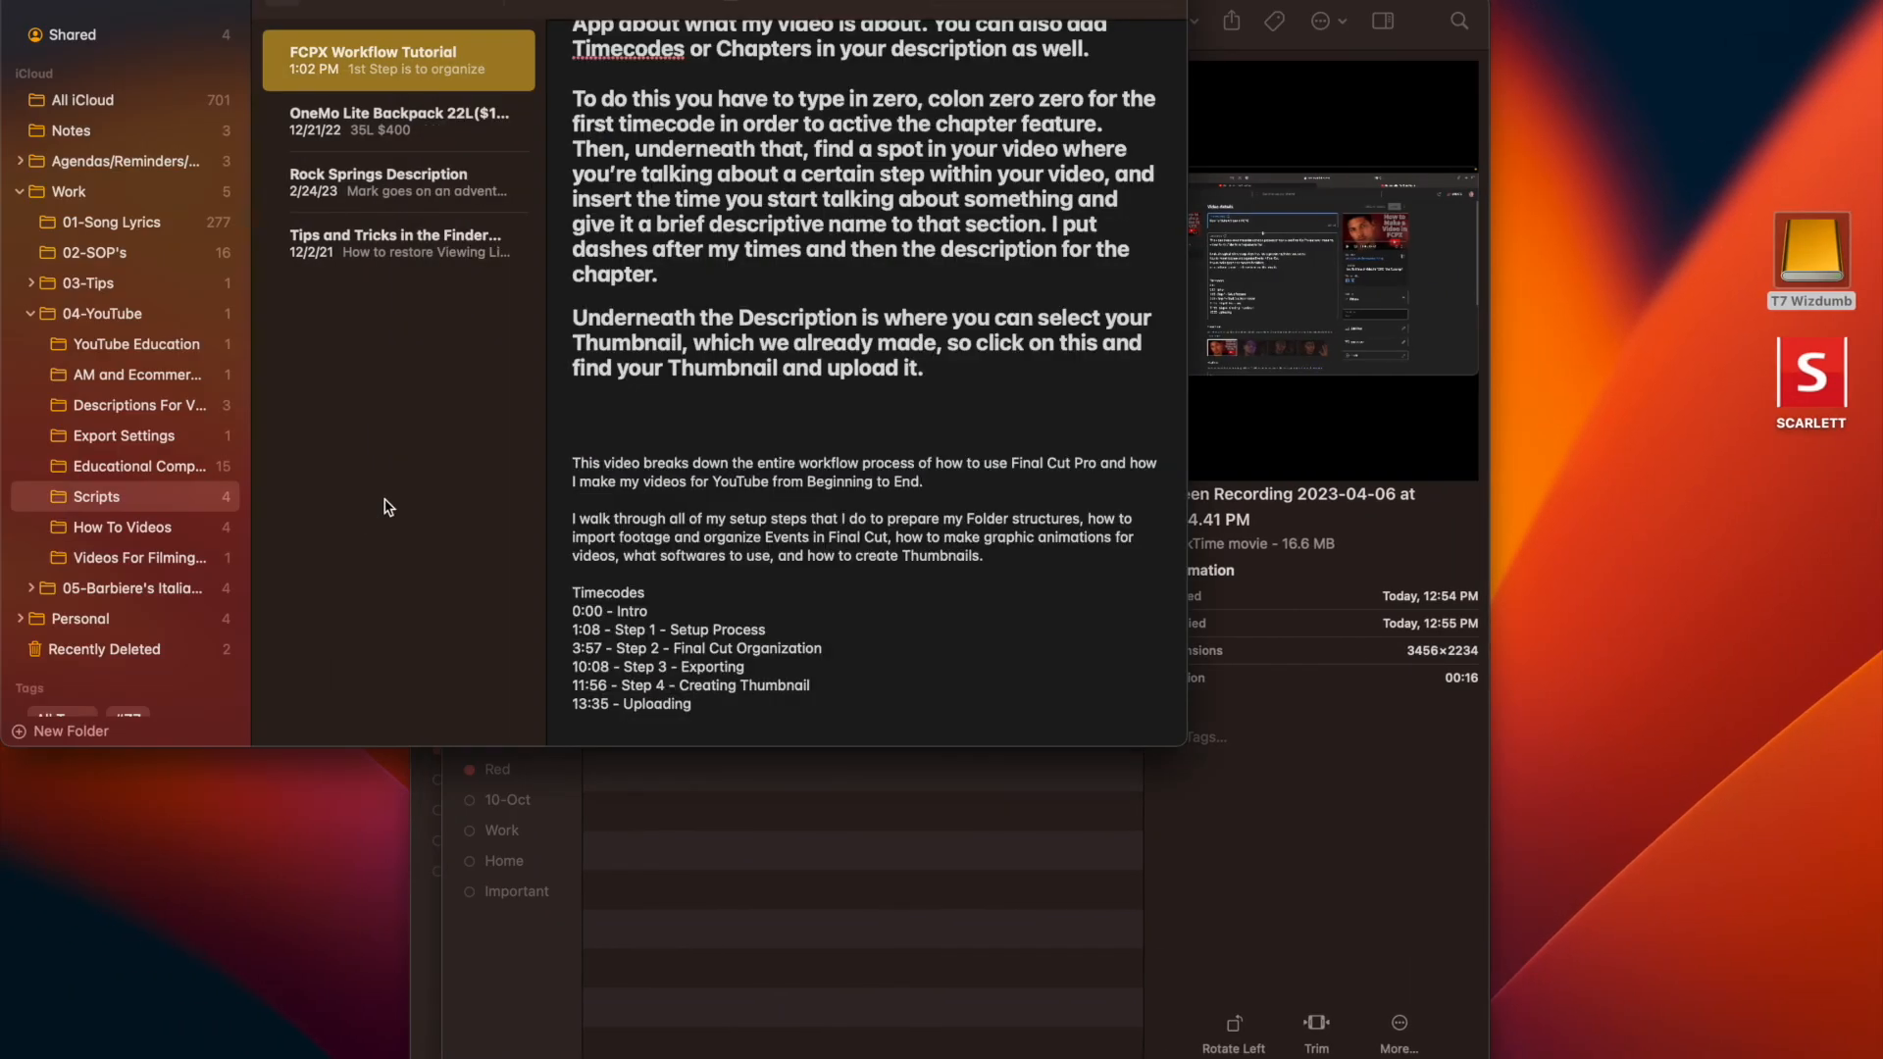
left_click(570, 591)
left_click_drag(569, 591, 692, 704)
key("super+c")
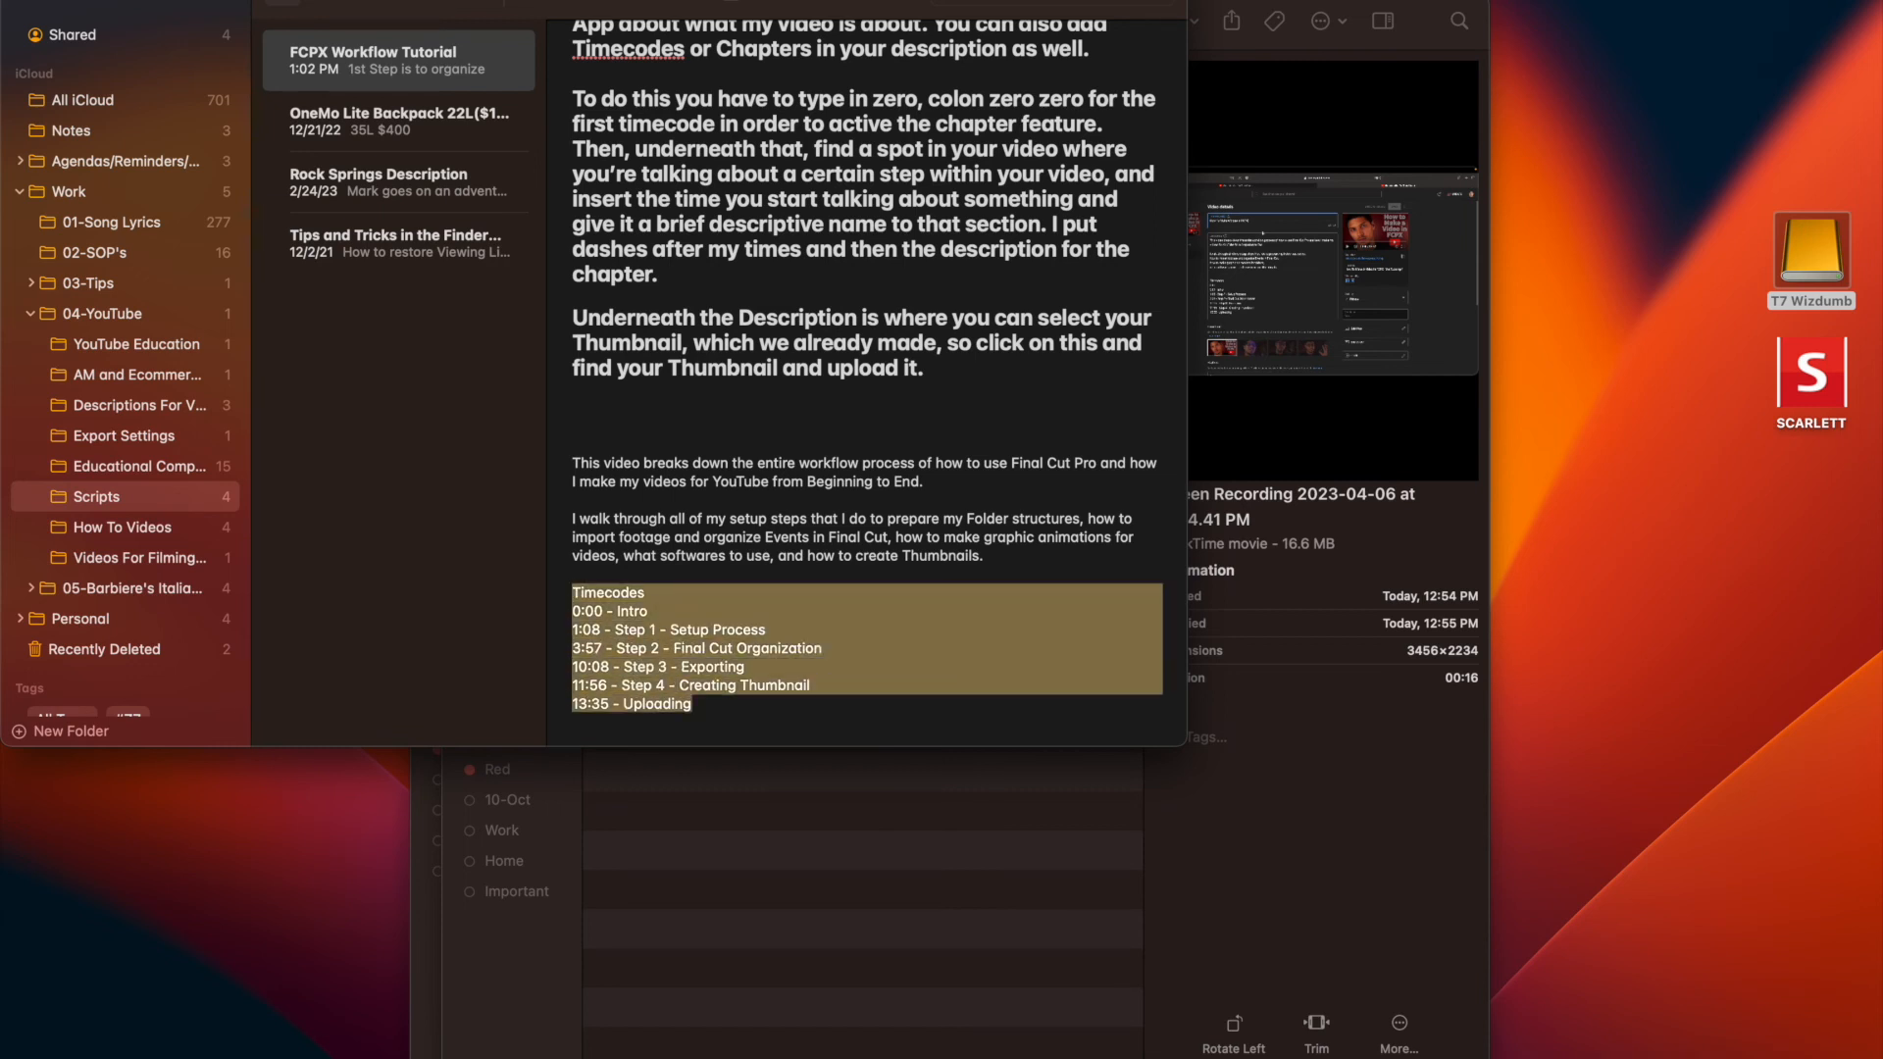
key("ctrl+Right")
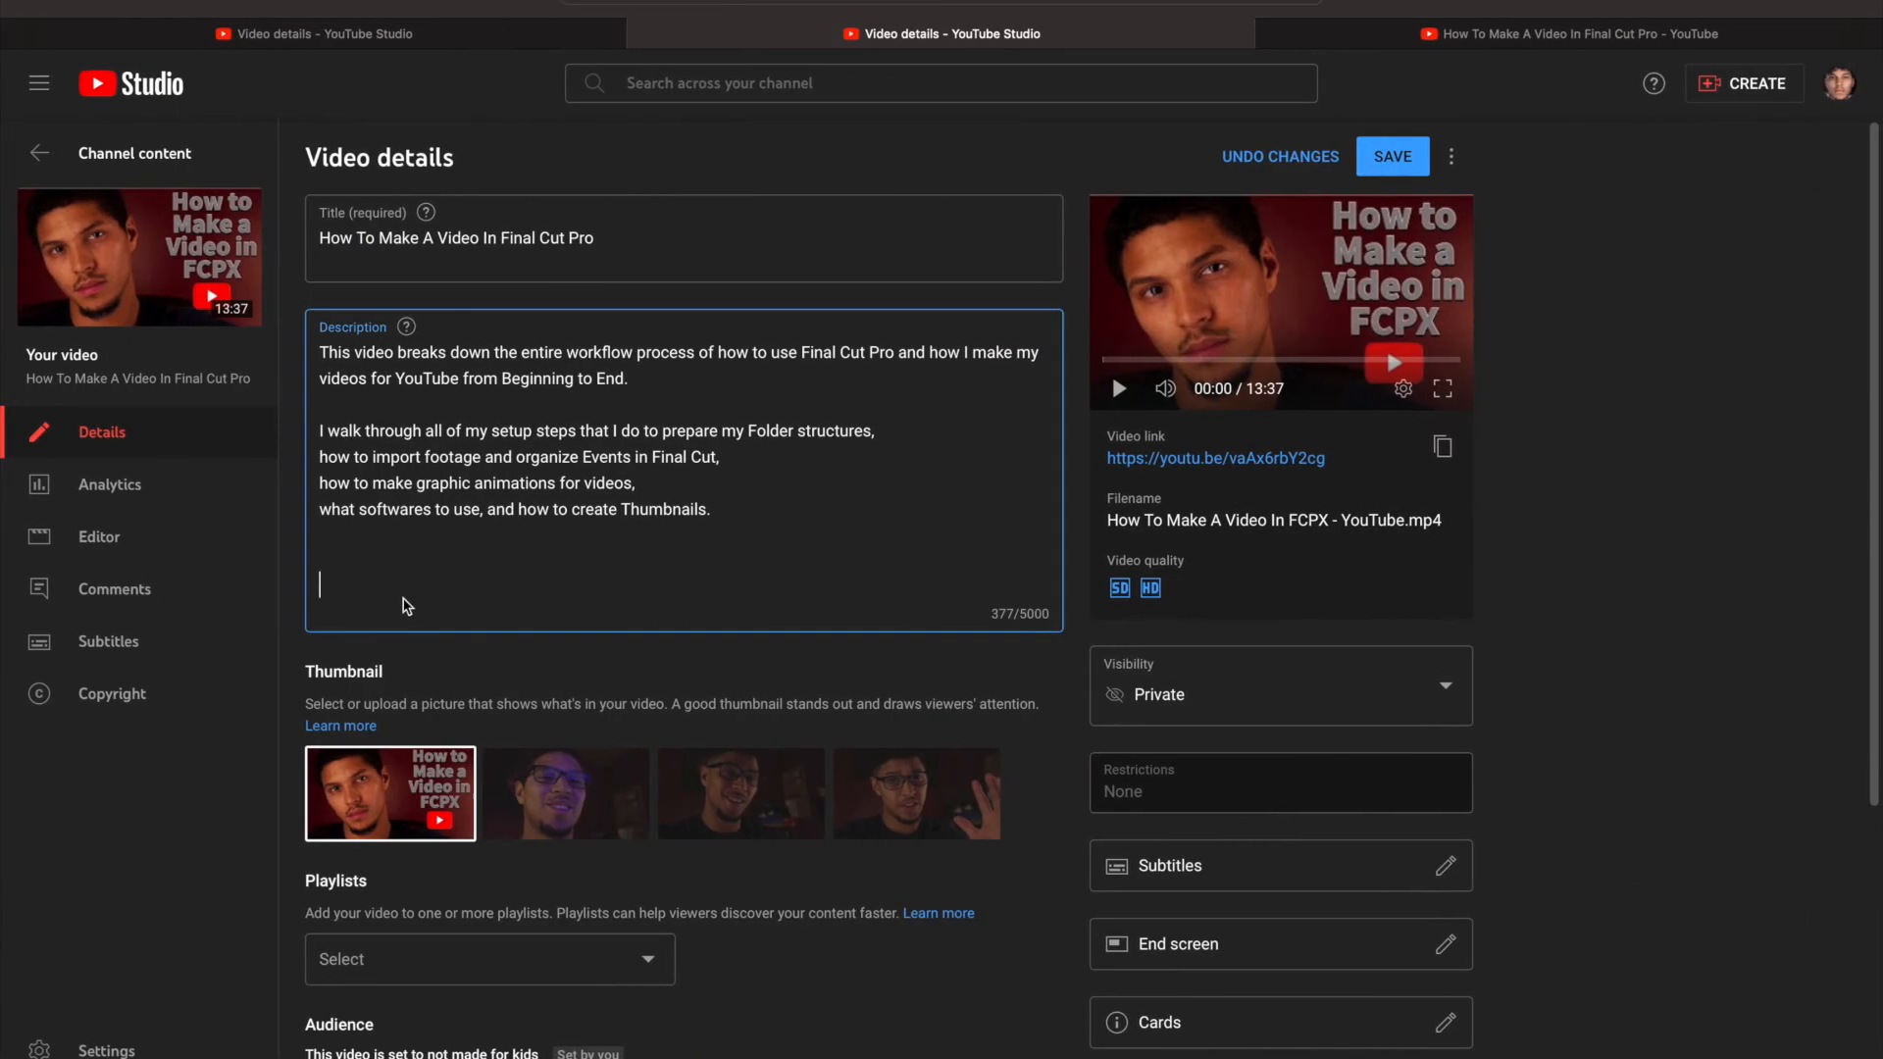
key("super+v")
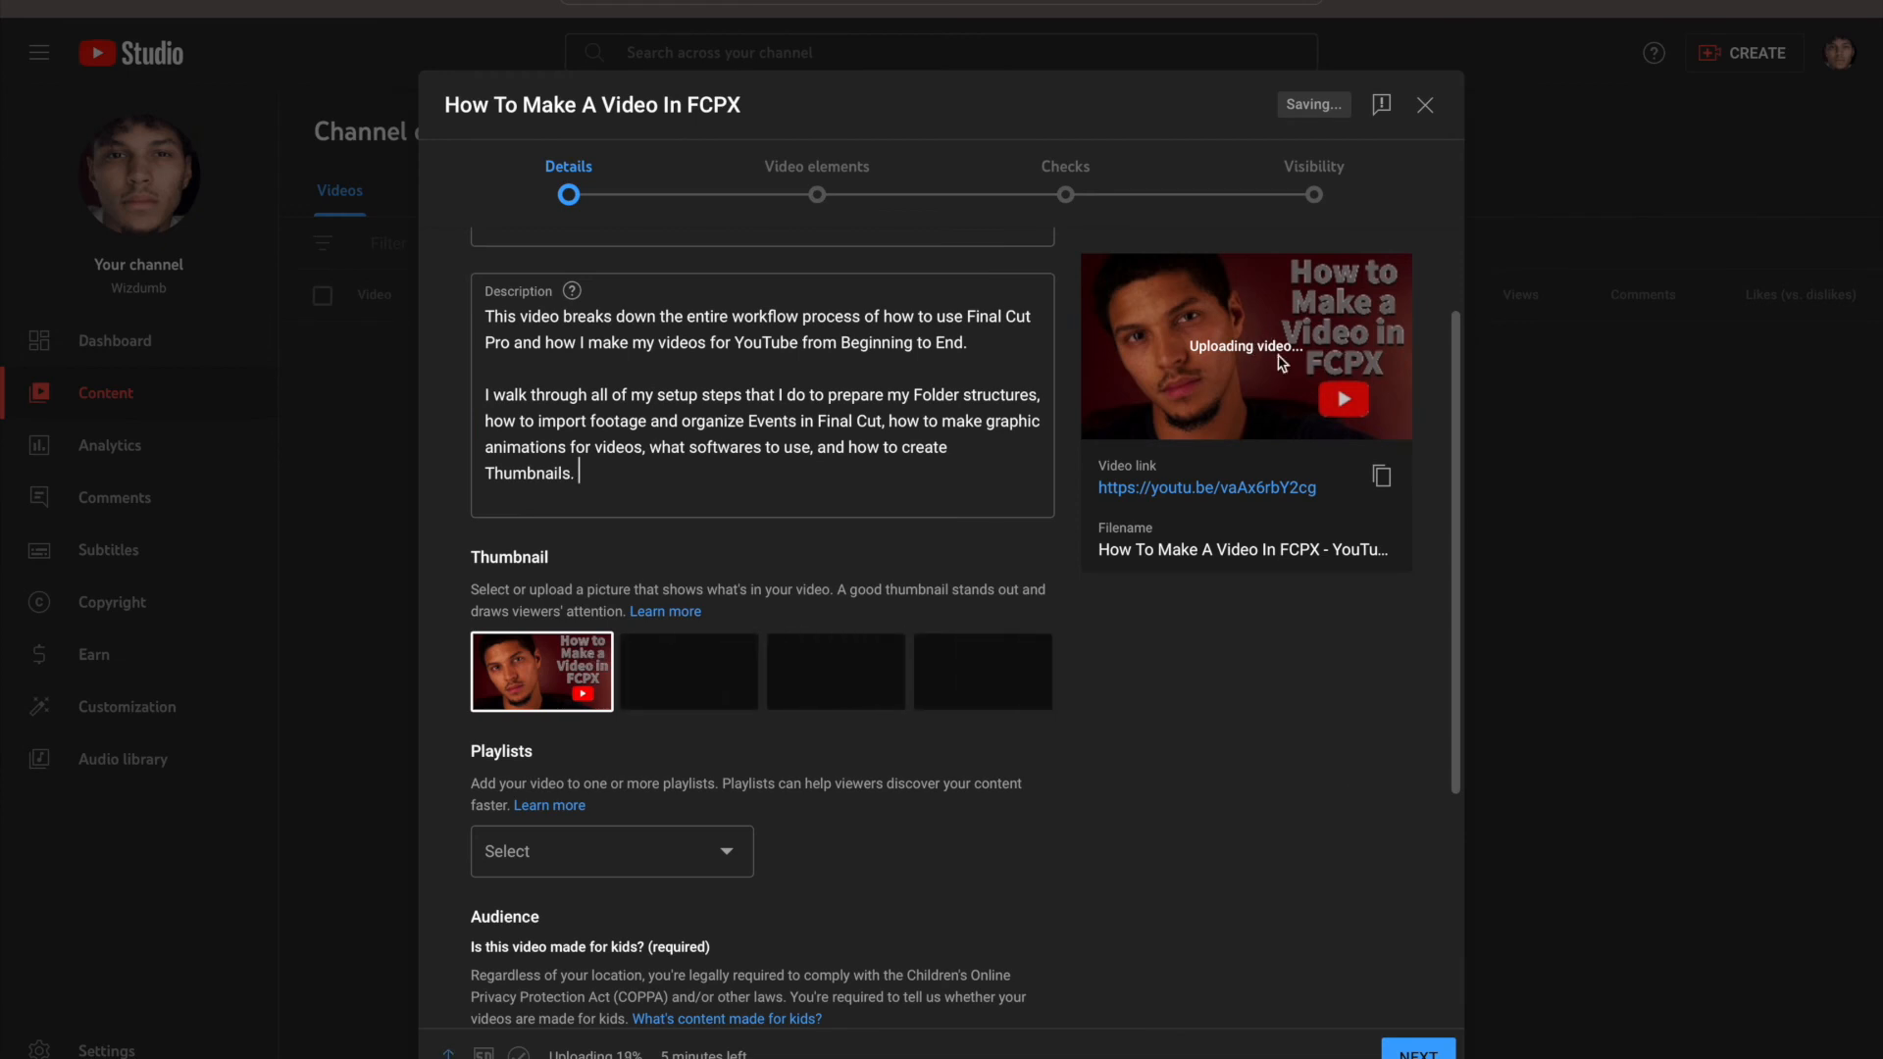
Mark the video as not made for kids and expand the additional detail settings
scroll(549, 702, "down", 3)
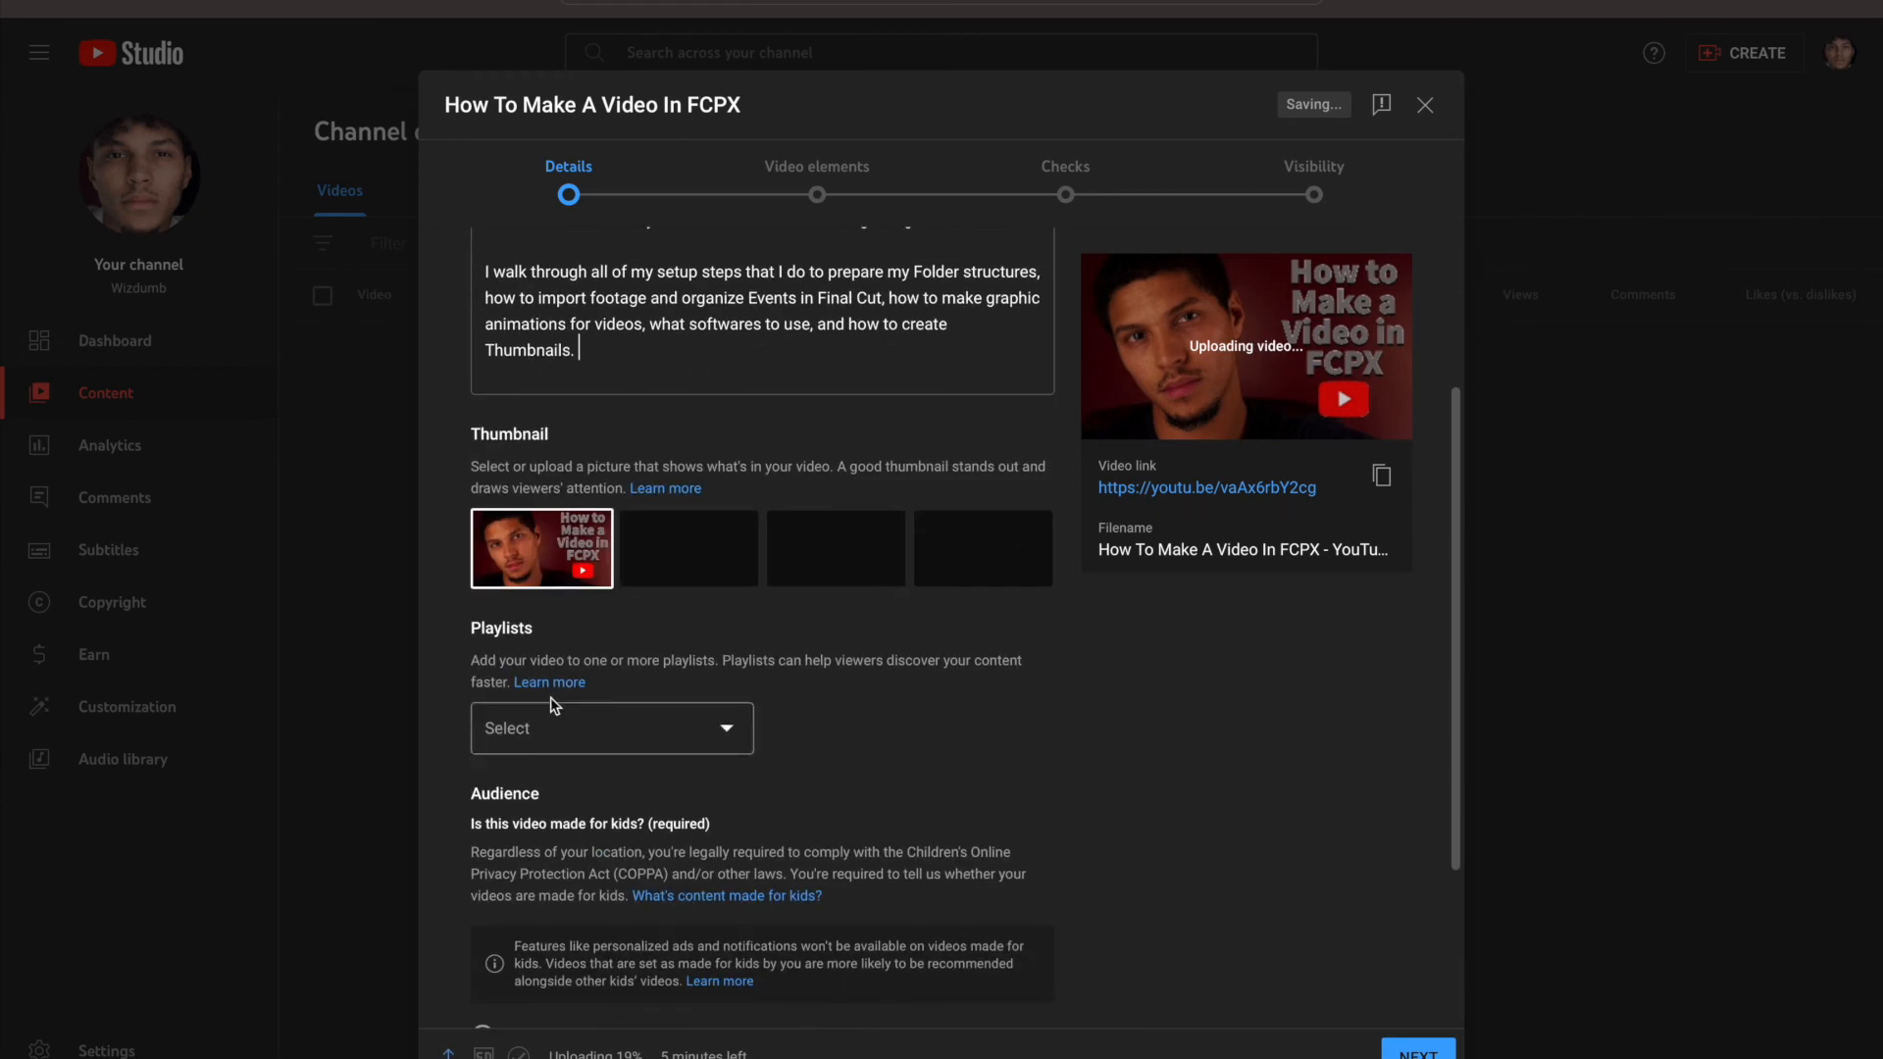
scroll(611, 746, "down", 3)
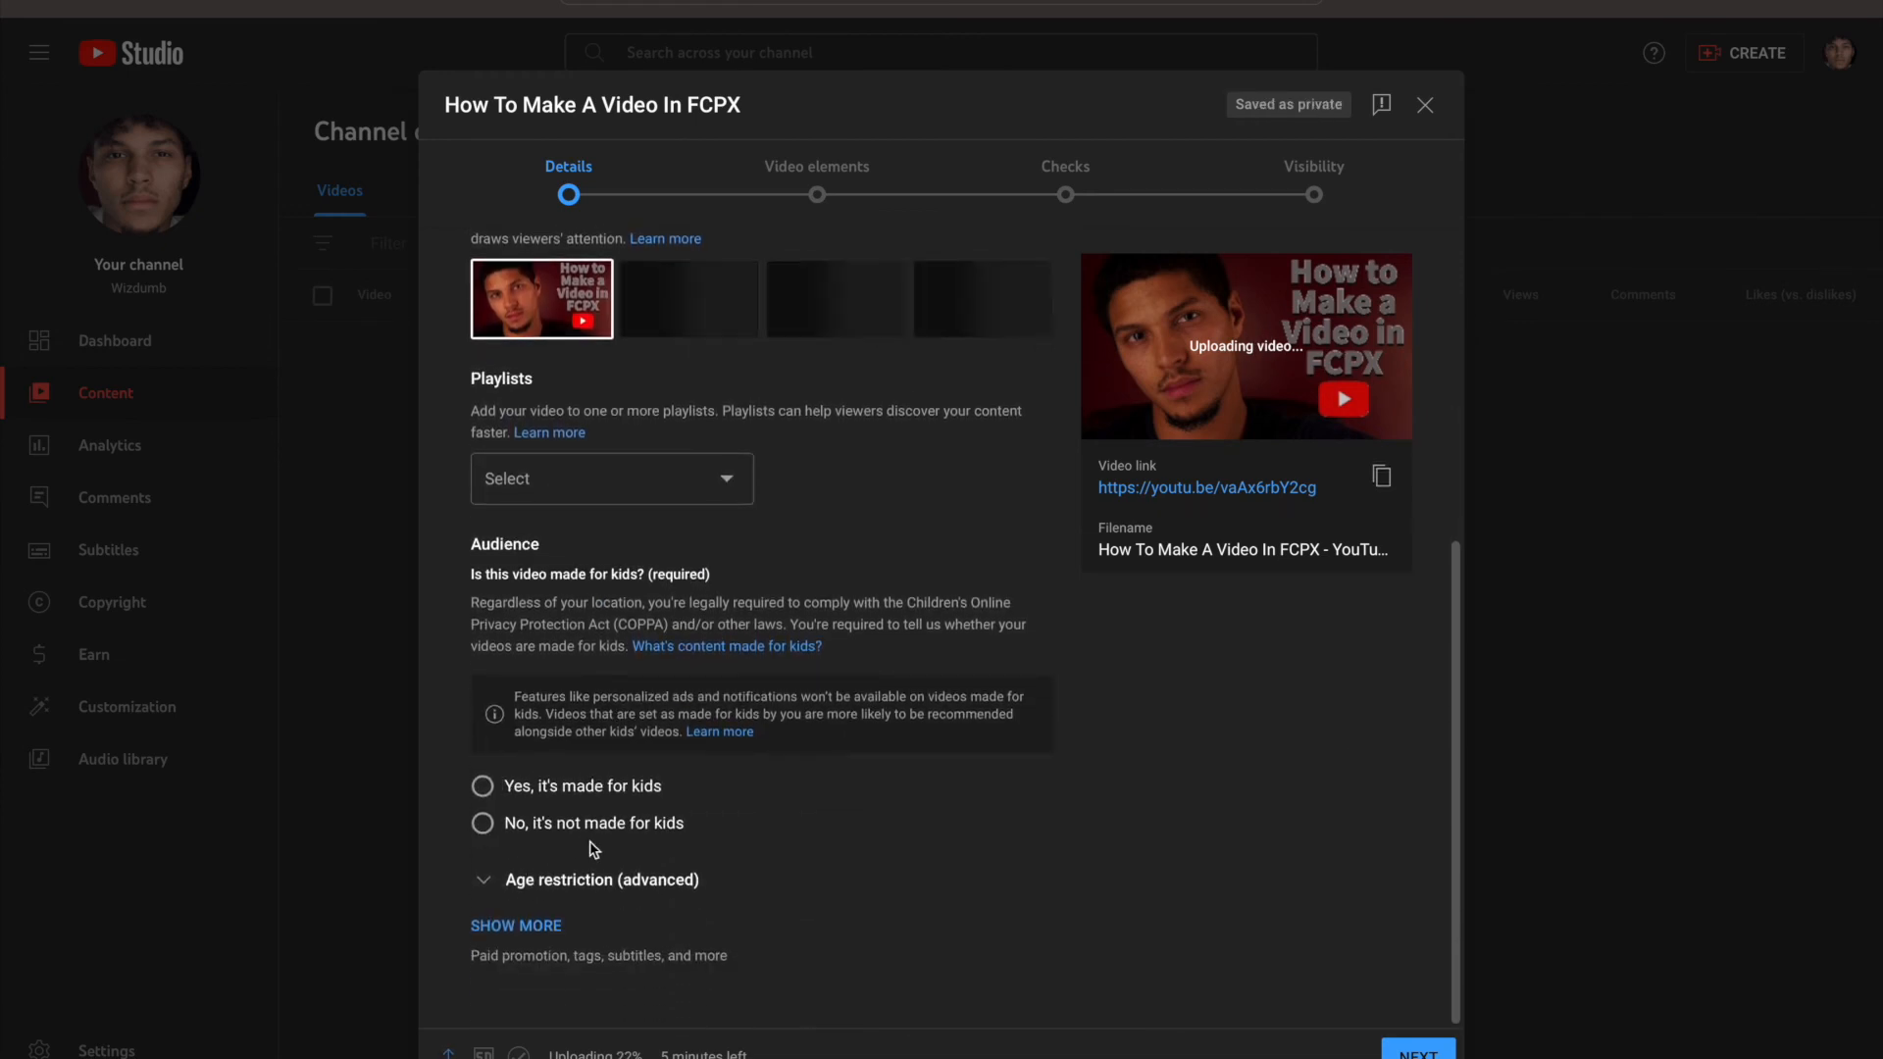
left_click(483, 826)
left_click(500, 927)
Add the tags Final Cut Pro Tutorial, How to make videos for YouTube, Editing in FCPX and How to Make YouTube videos
scroll(628, 785, "down", 5)
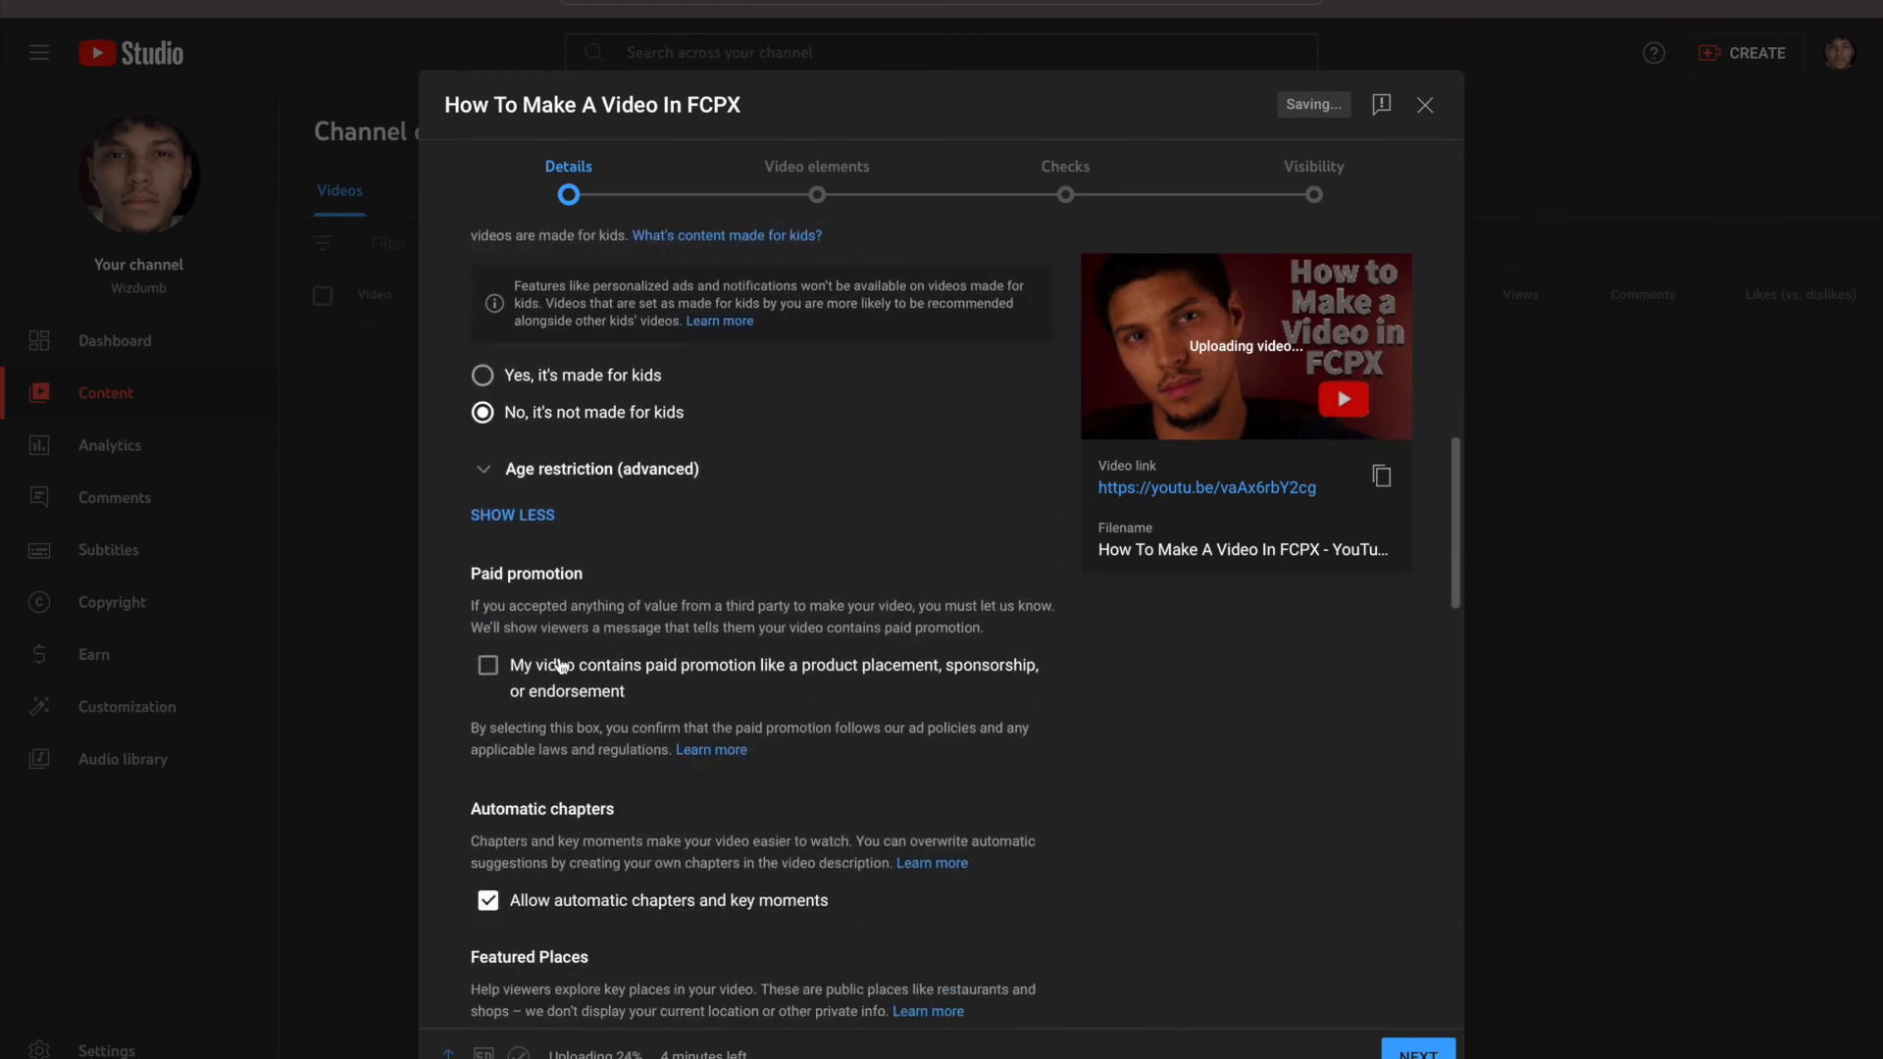
scroll(706, 686, "down", 3)
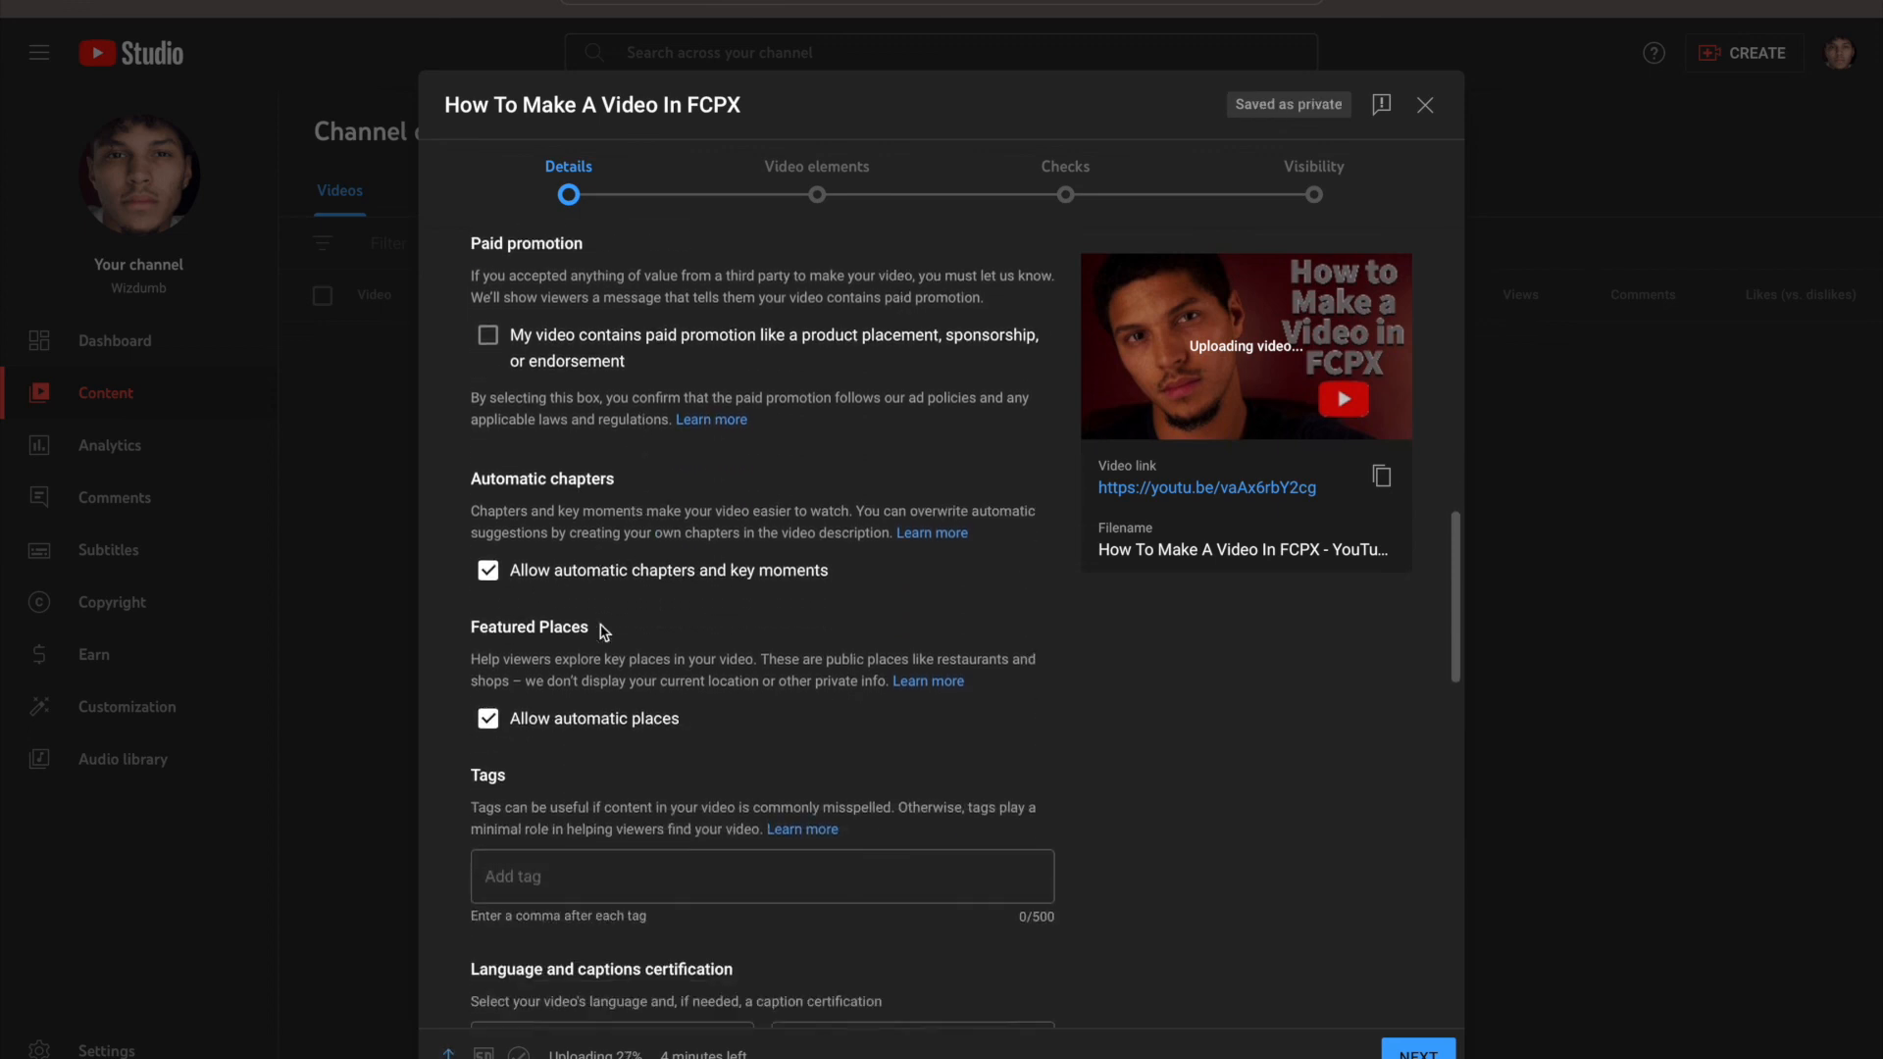
scroll(513, 821, "down", 1)
left_click(541, 721)
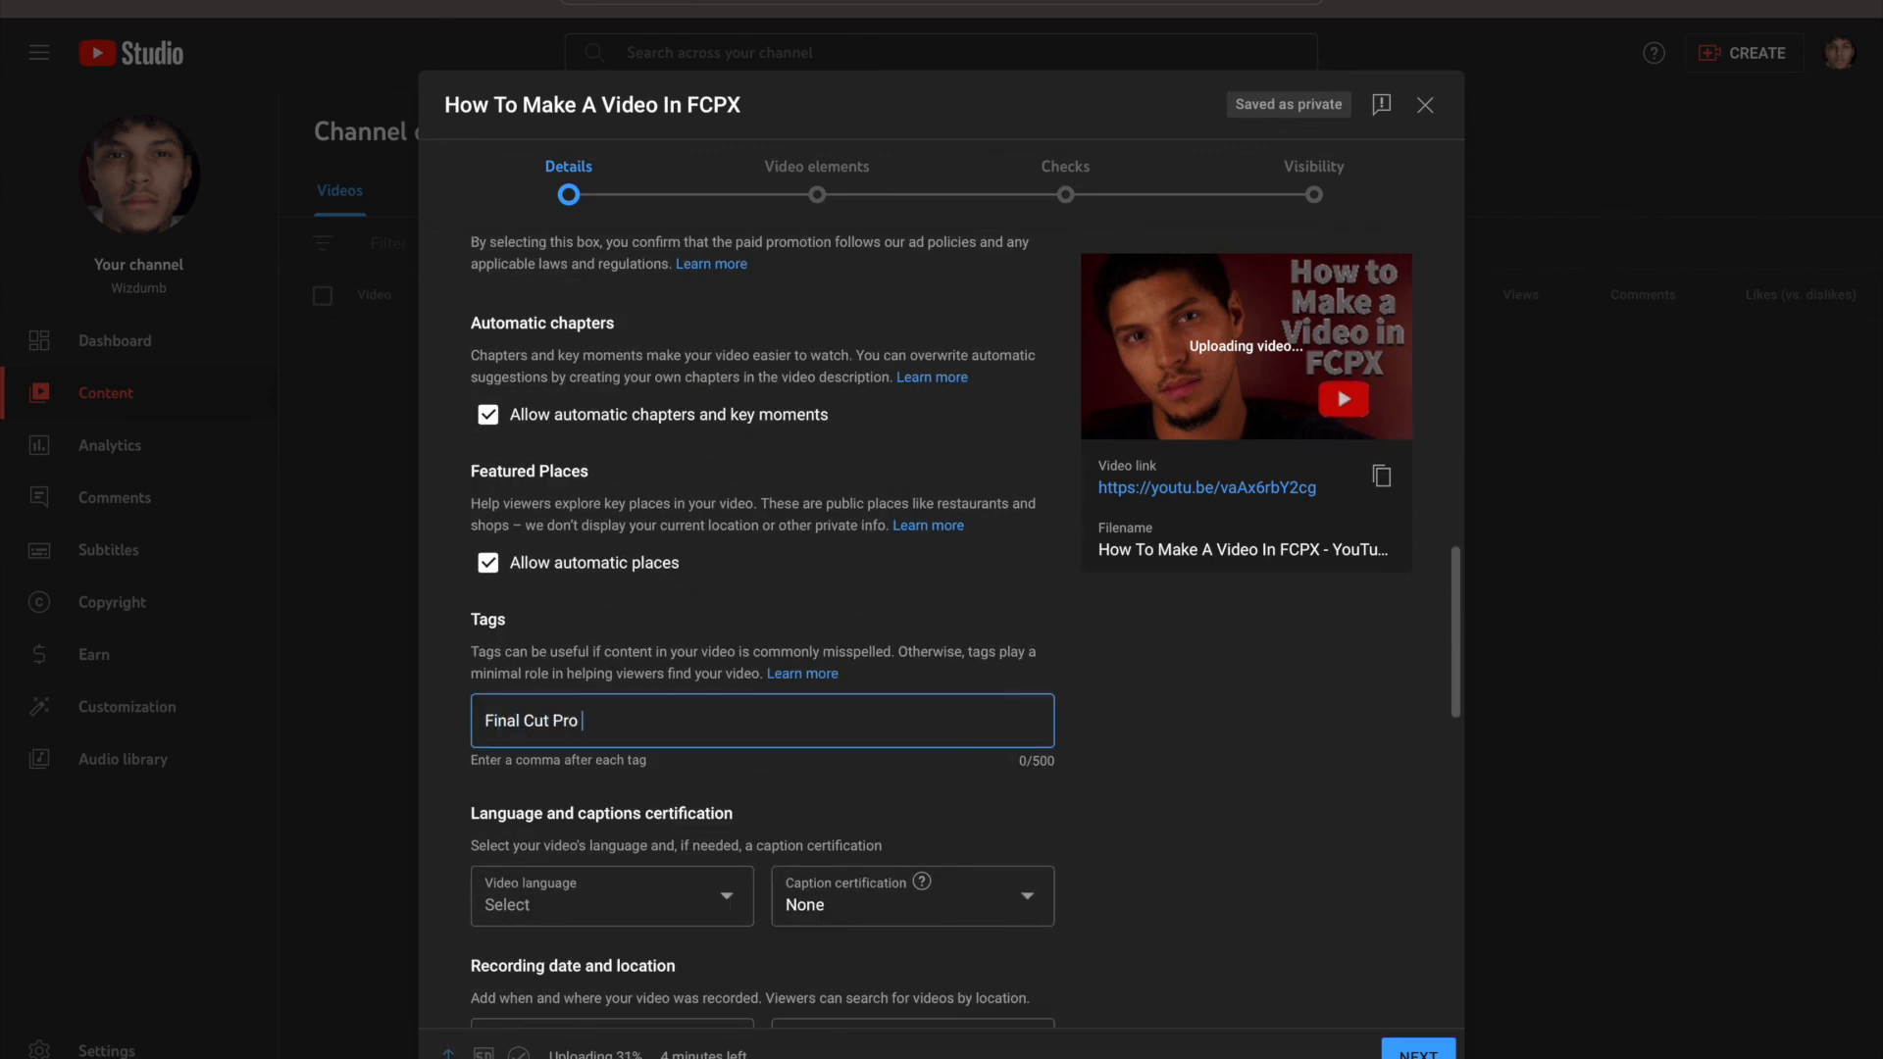
type("ow to make")
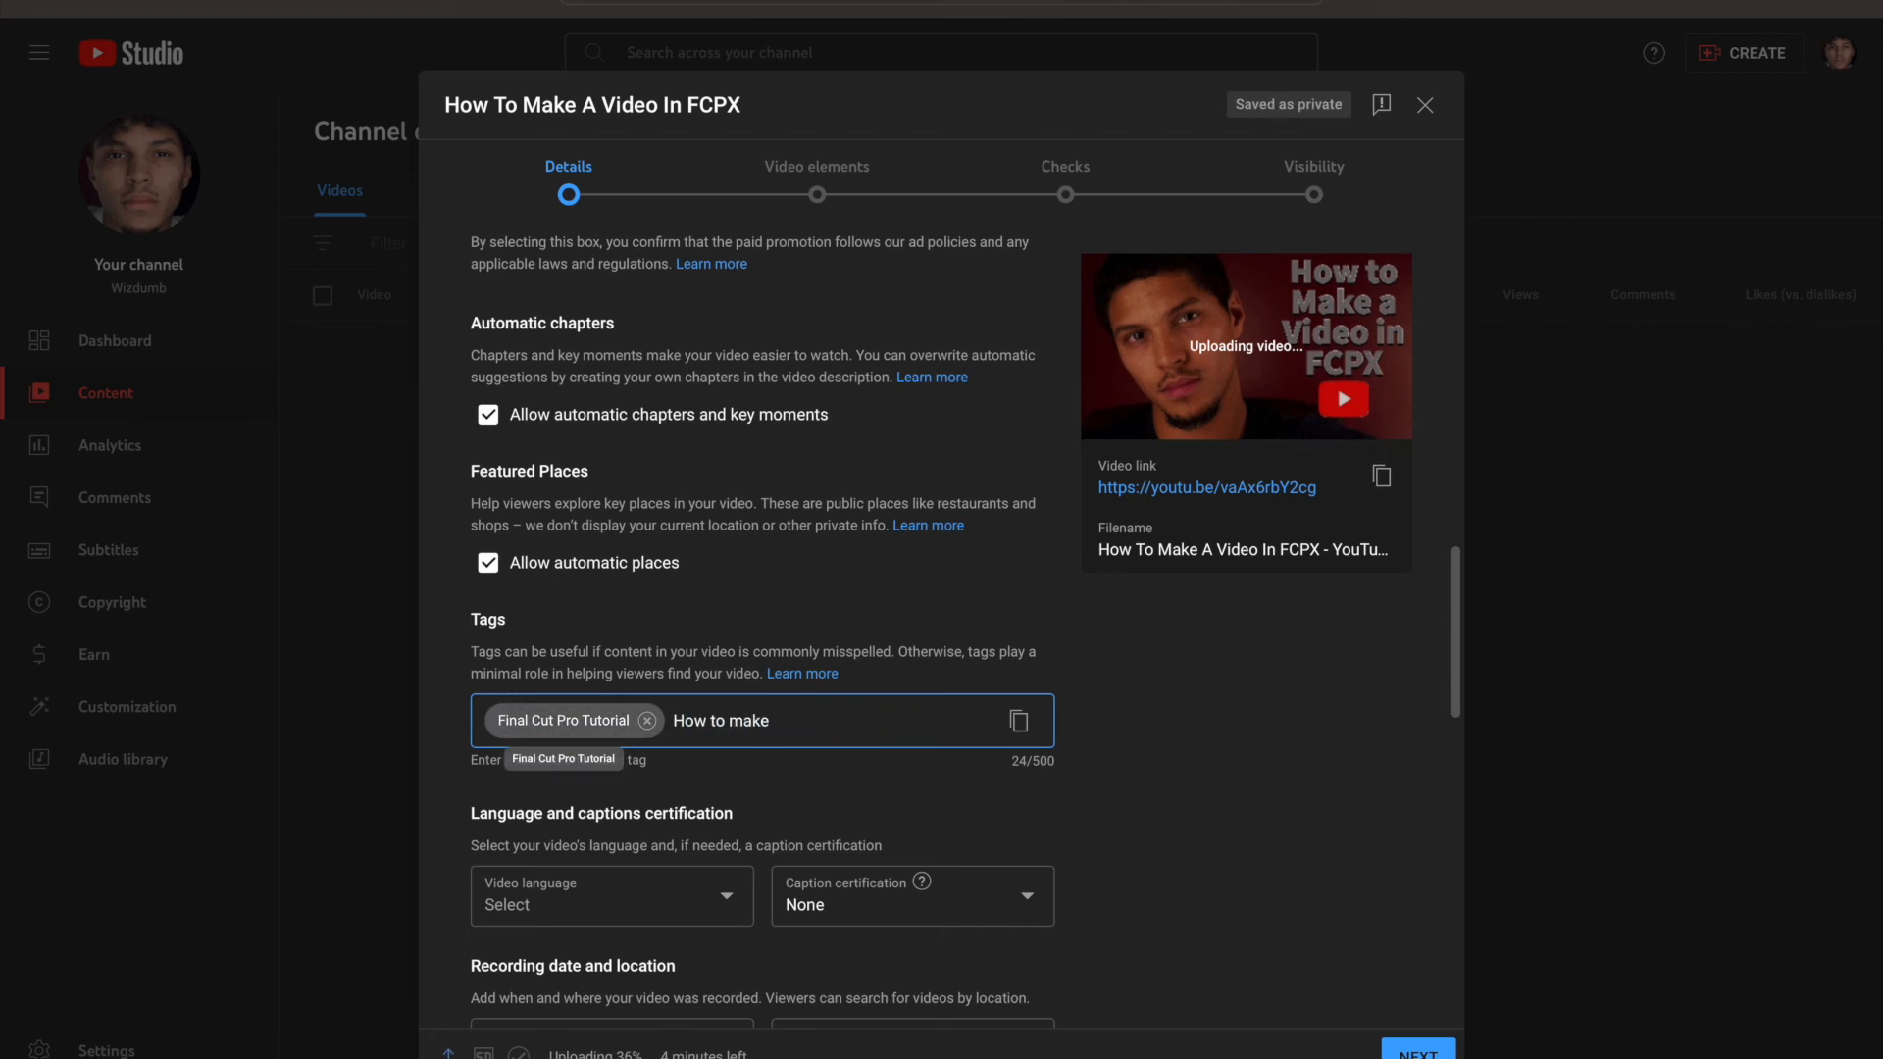
type(" videos for Youtube,Editing in FCPX,How to ")
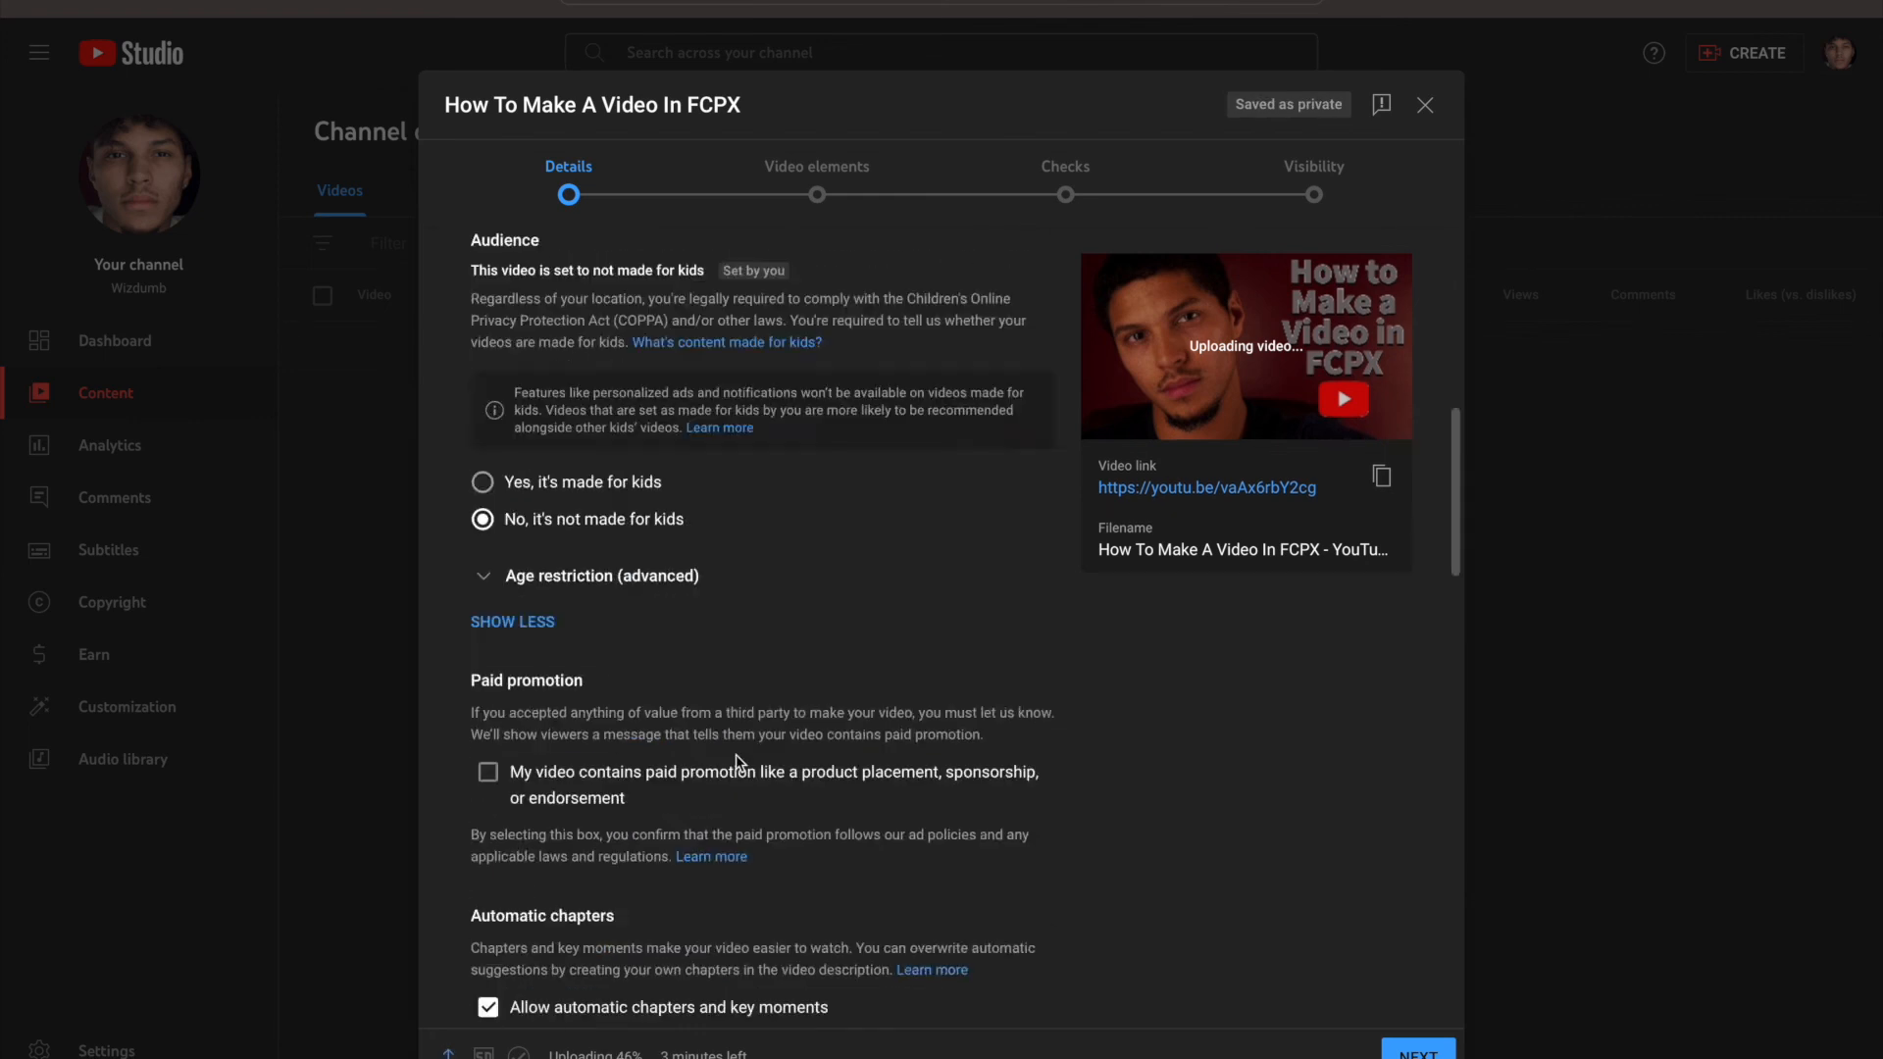
type("Make YouTube videos,")
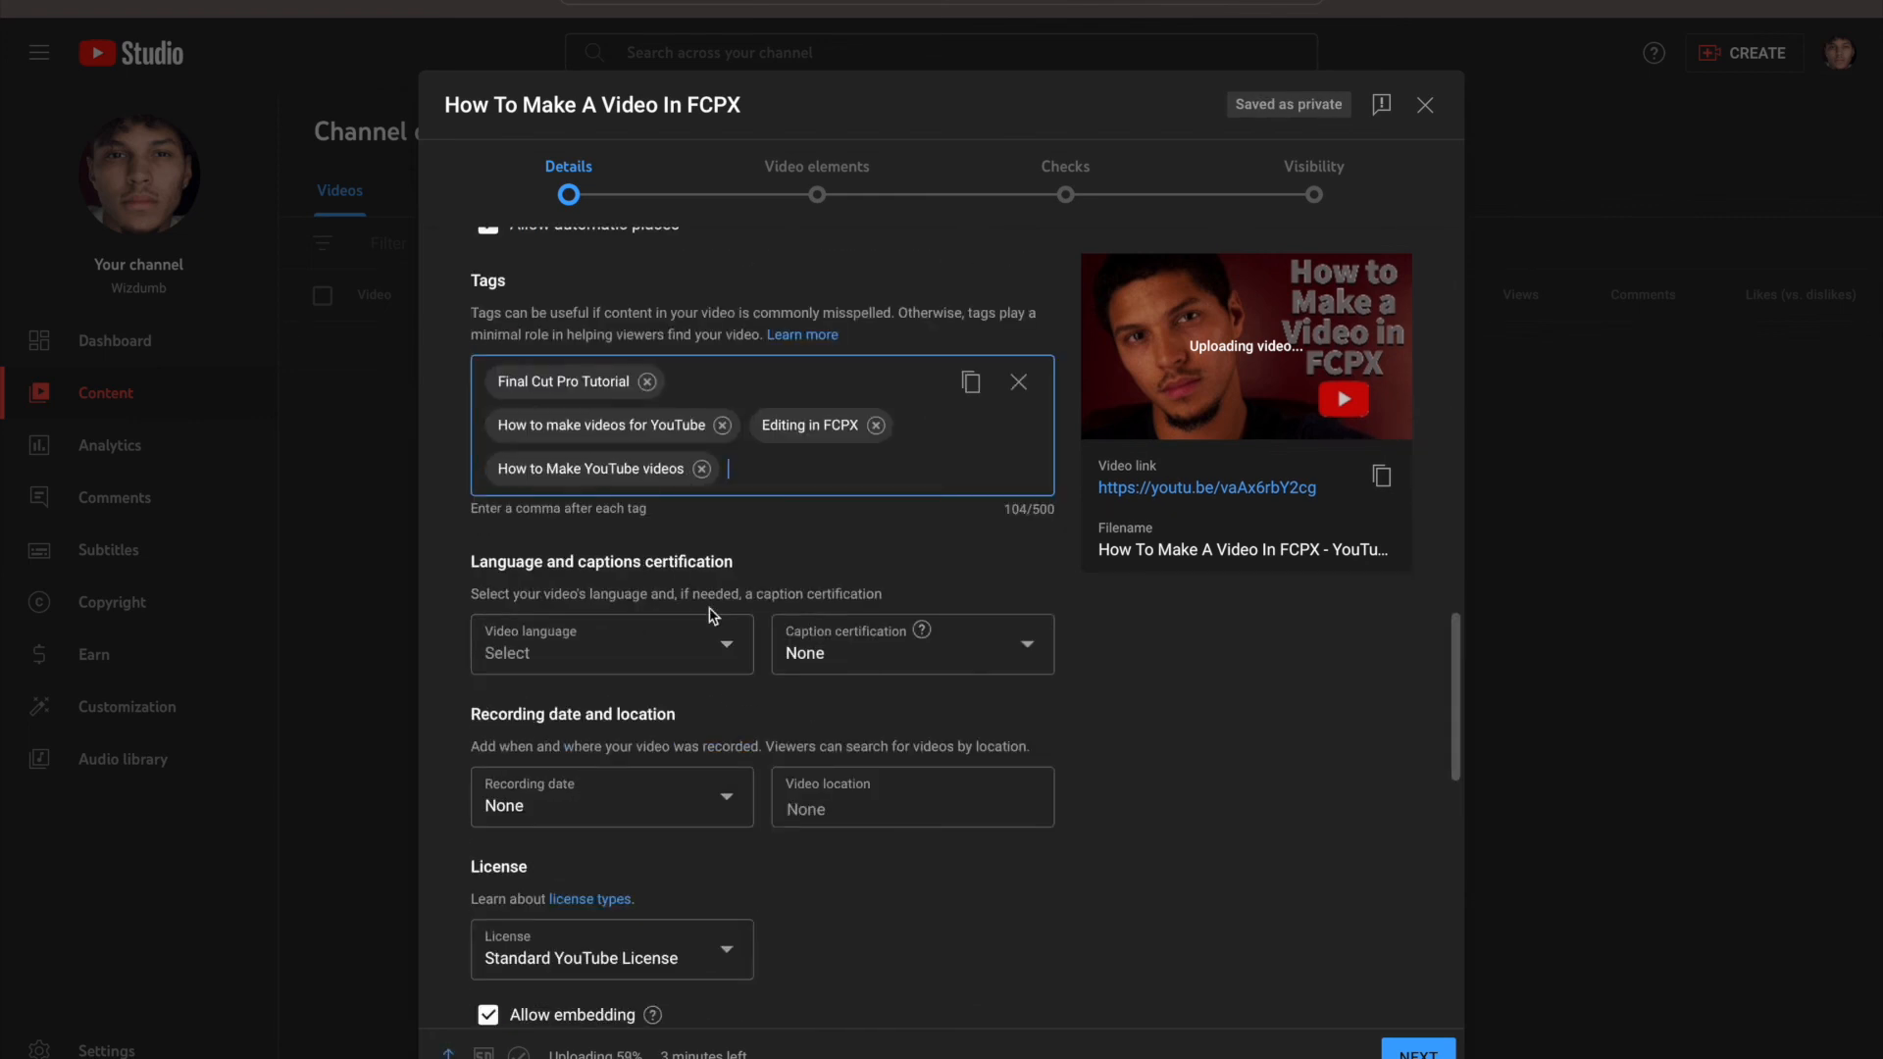
Set the video language to English
left_click(647, 645)
scroll(651, 537, "down", 5)
scroll(651, 540, "up", 4)
scroll(653, 541, "down", 2)
left_click(651, 557)
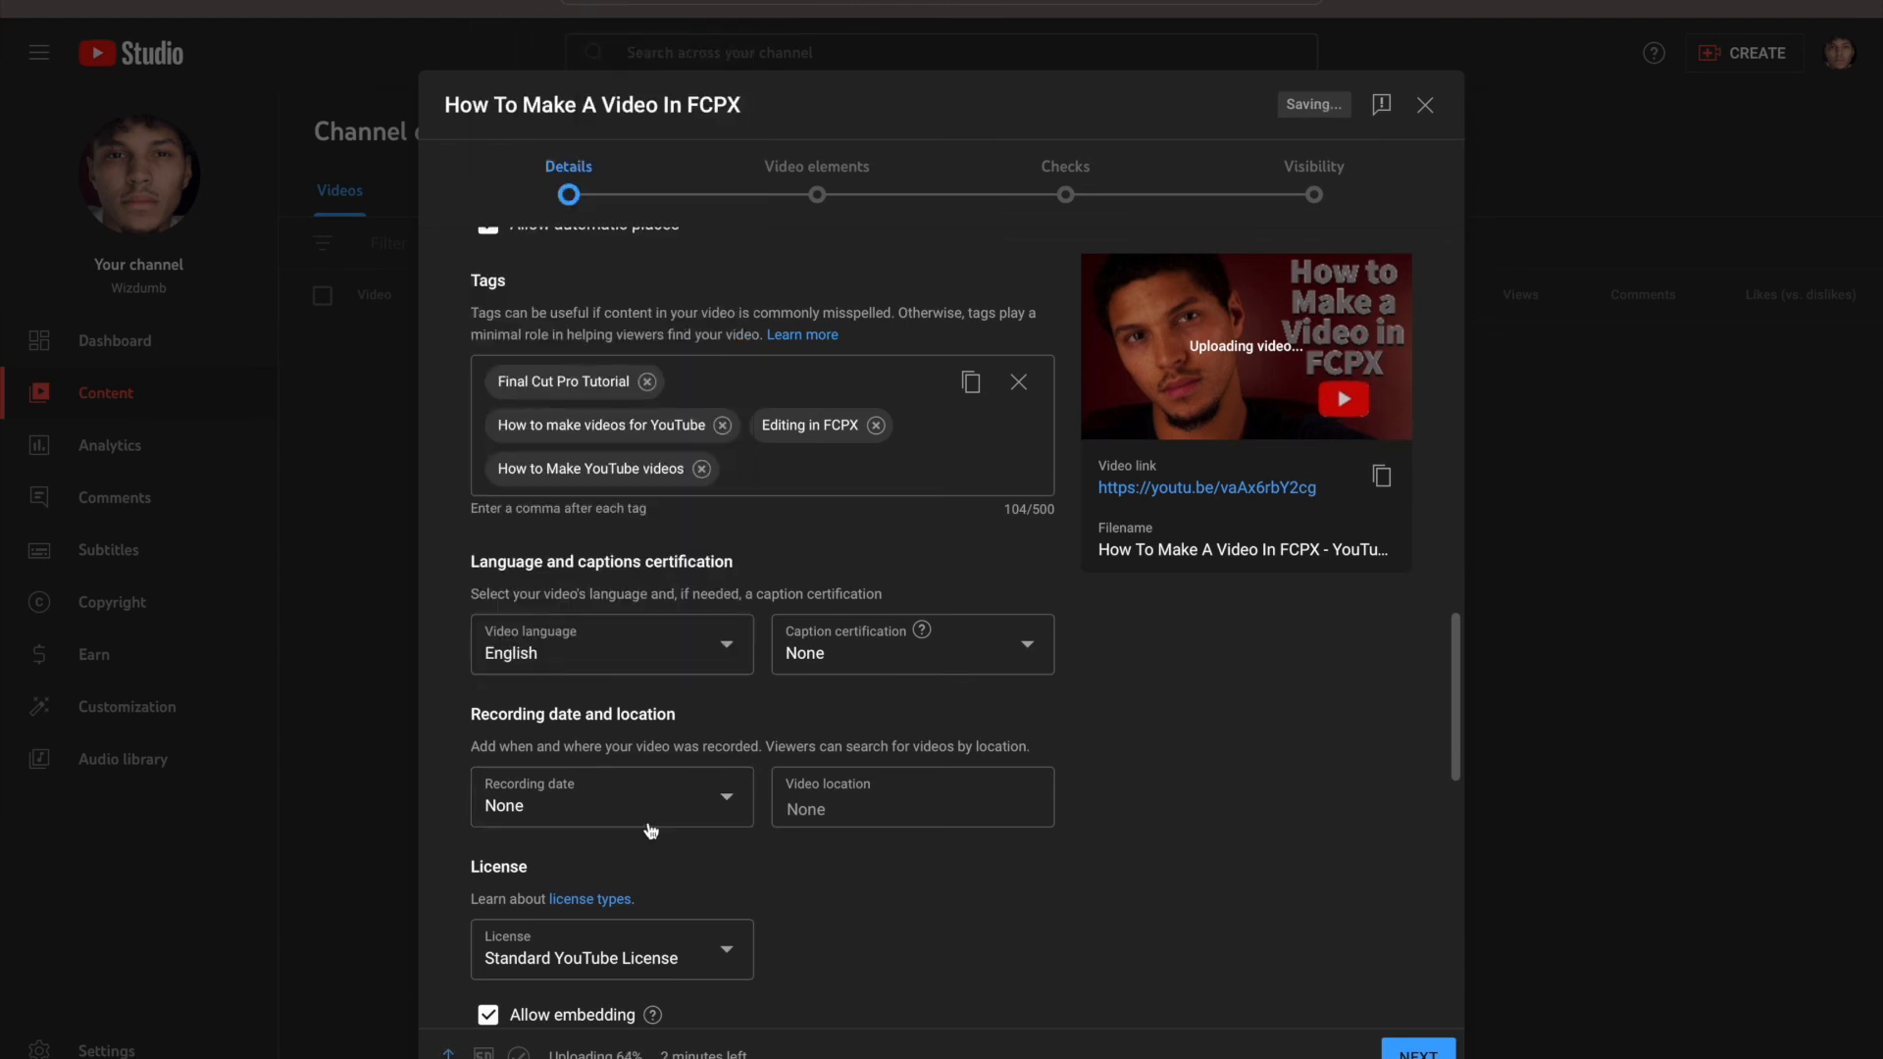
Set the recording date to Apr 6, 2023 and the video location to Wisconsin
scroll(615, 796, "down", 1)
left_click(718, 768)
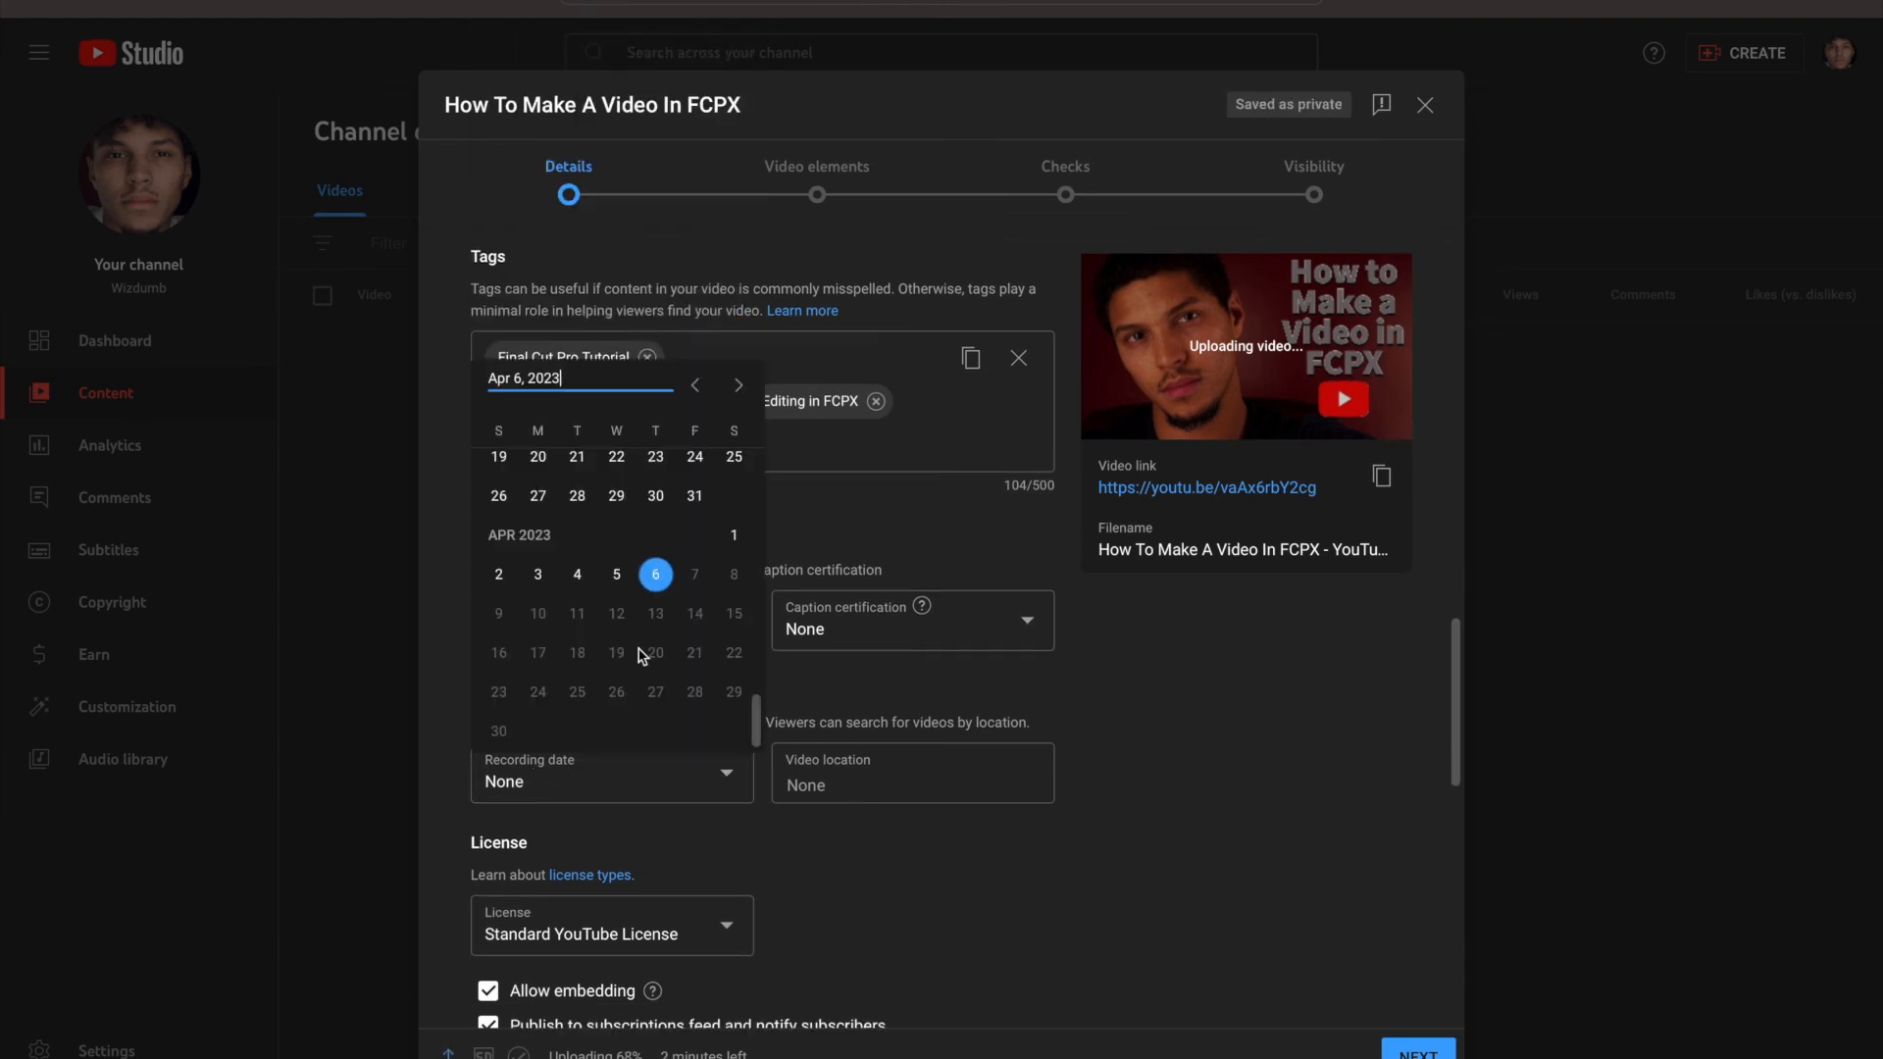
left_click(655, 578)
left_click(790, 784)
type("Wis")
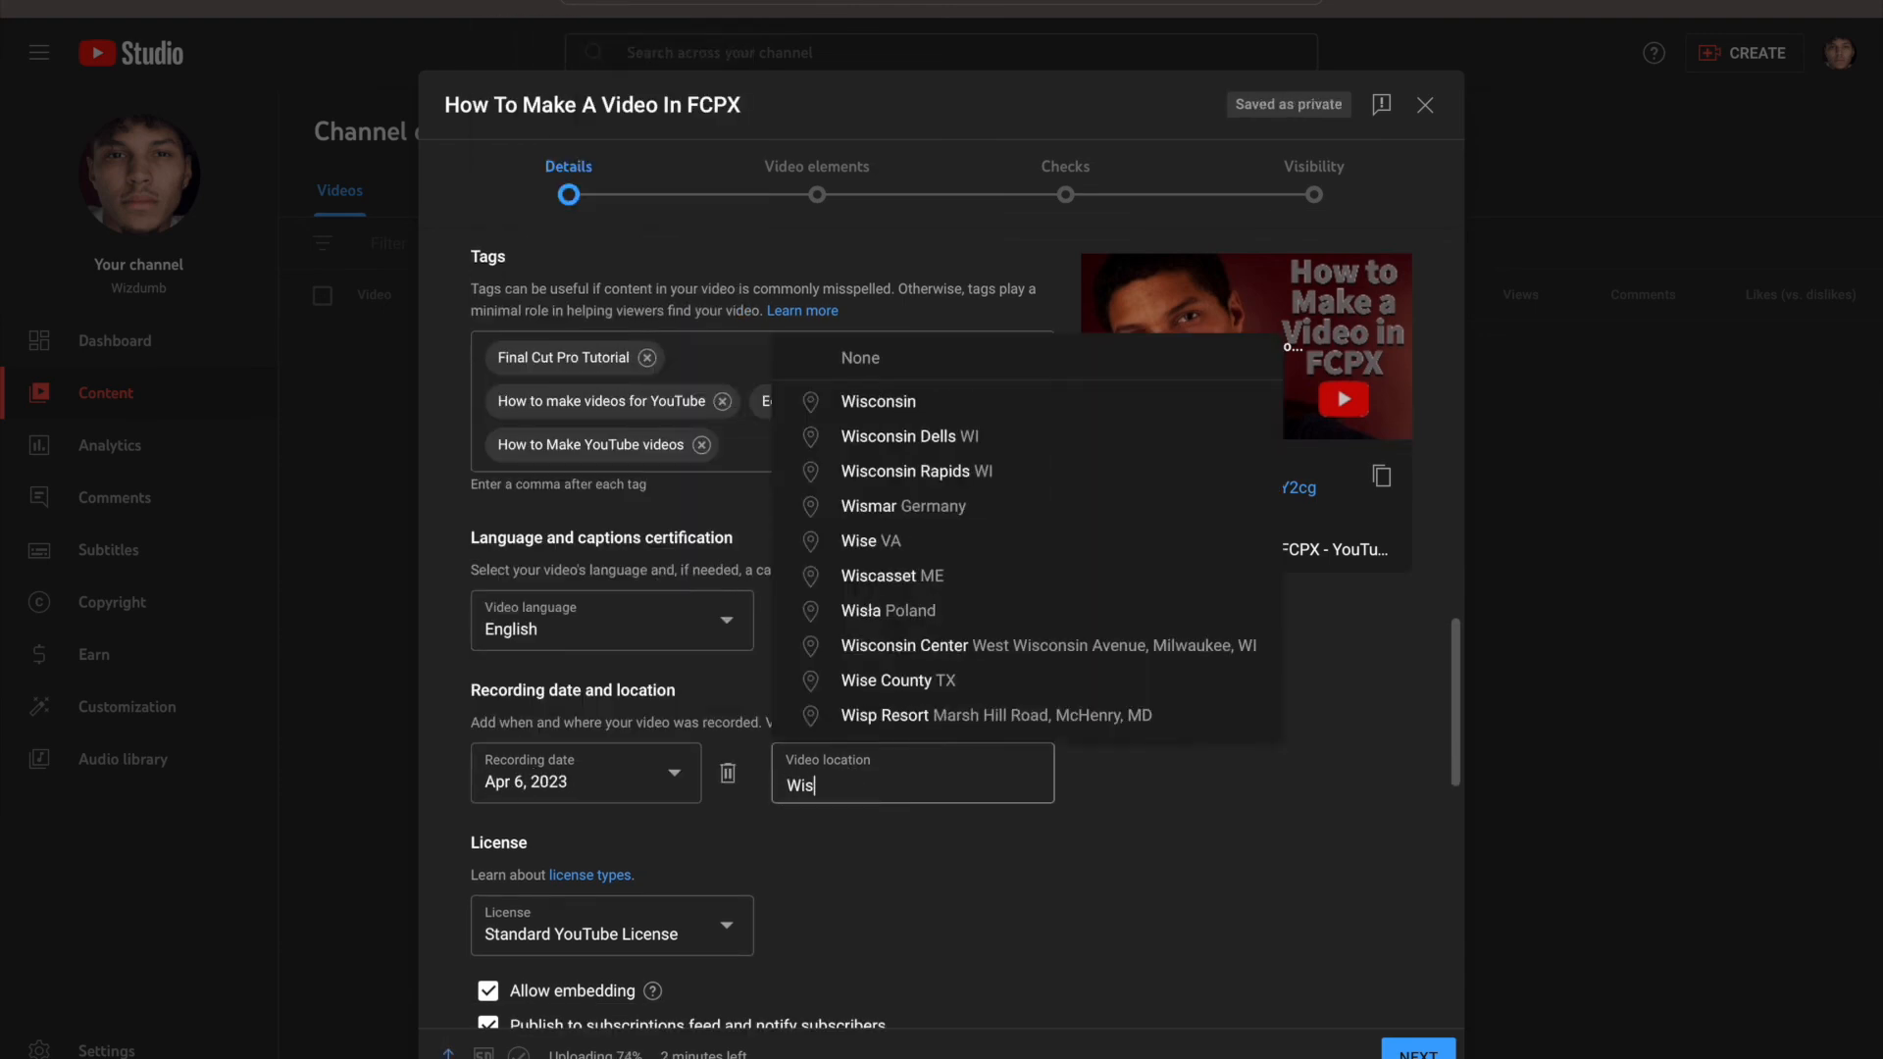
key("Down")
key("Return")
Set the video's category to Education with the type How-to
scroll(740, 882, "down", 7)
left_click(723, 614)
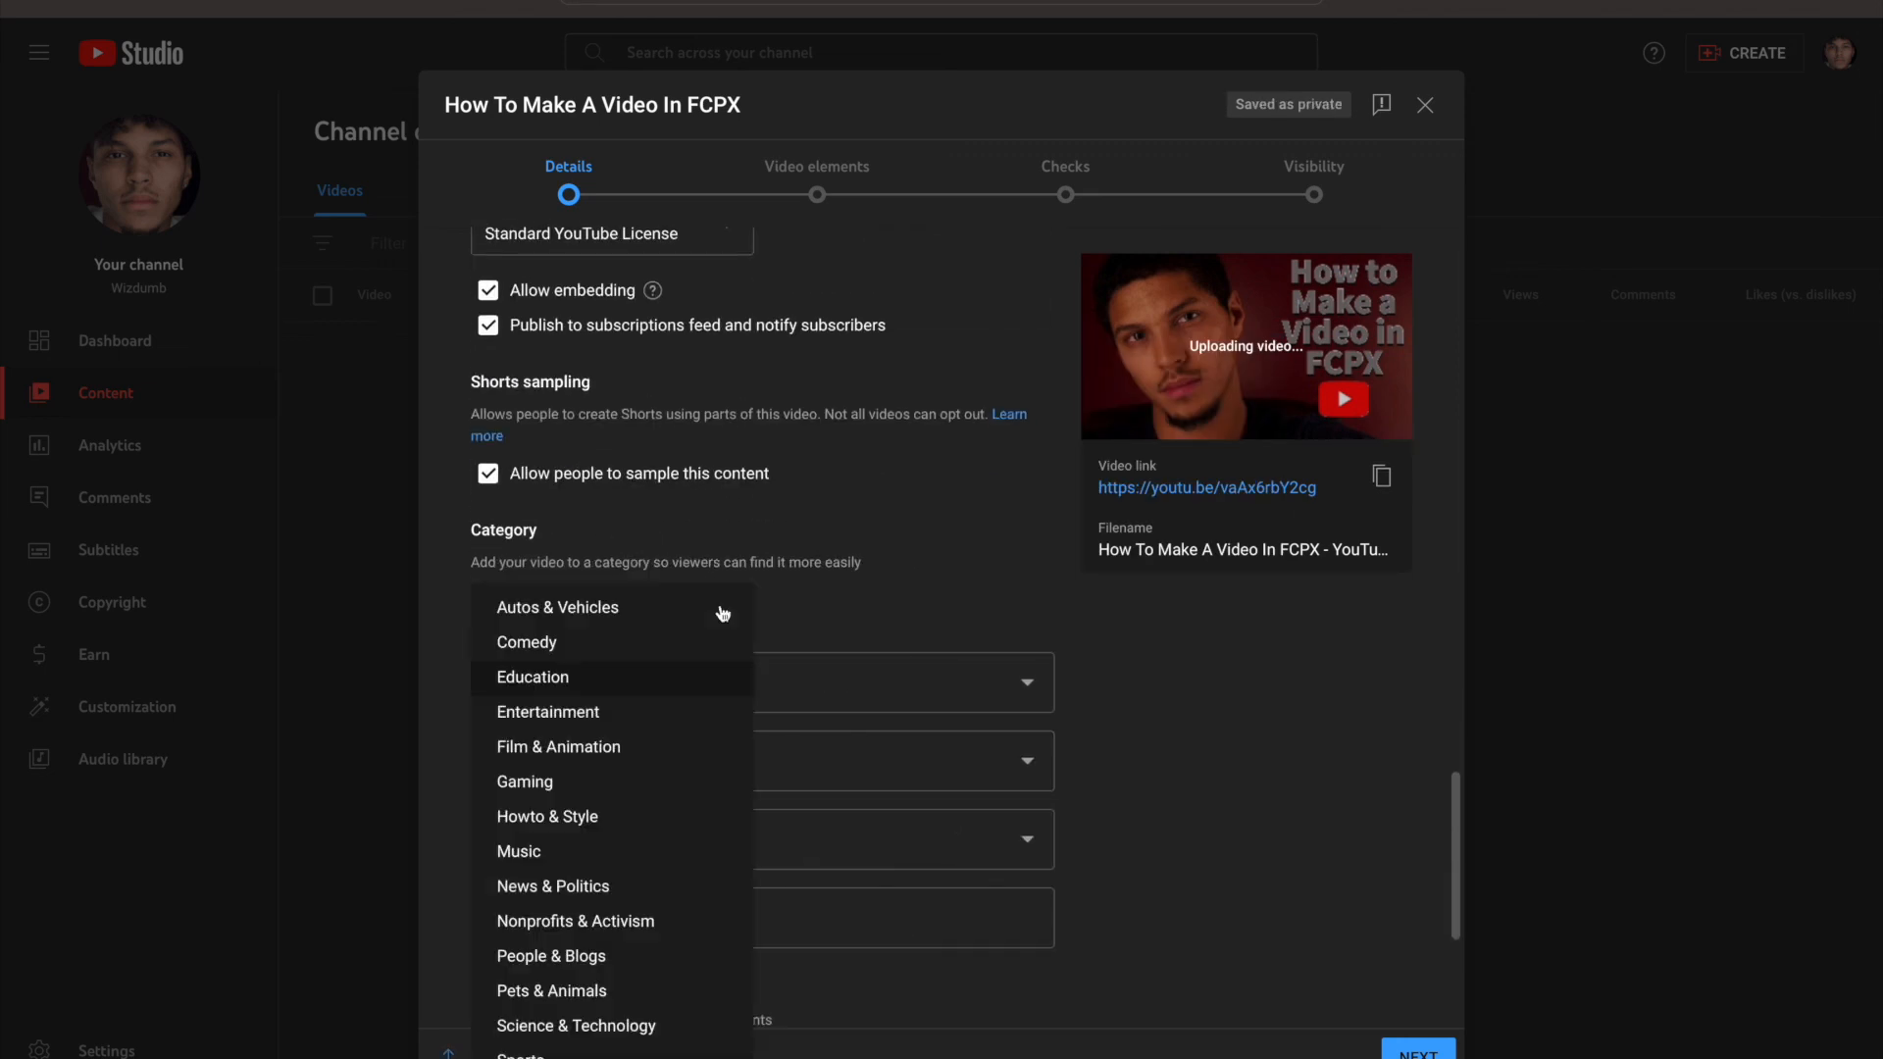
left_click(535, 676)
left_click(588, 681)
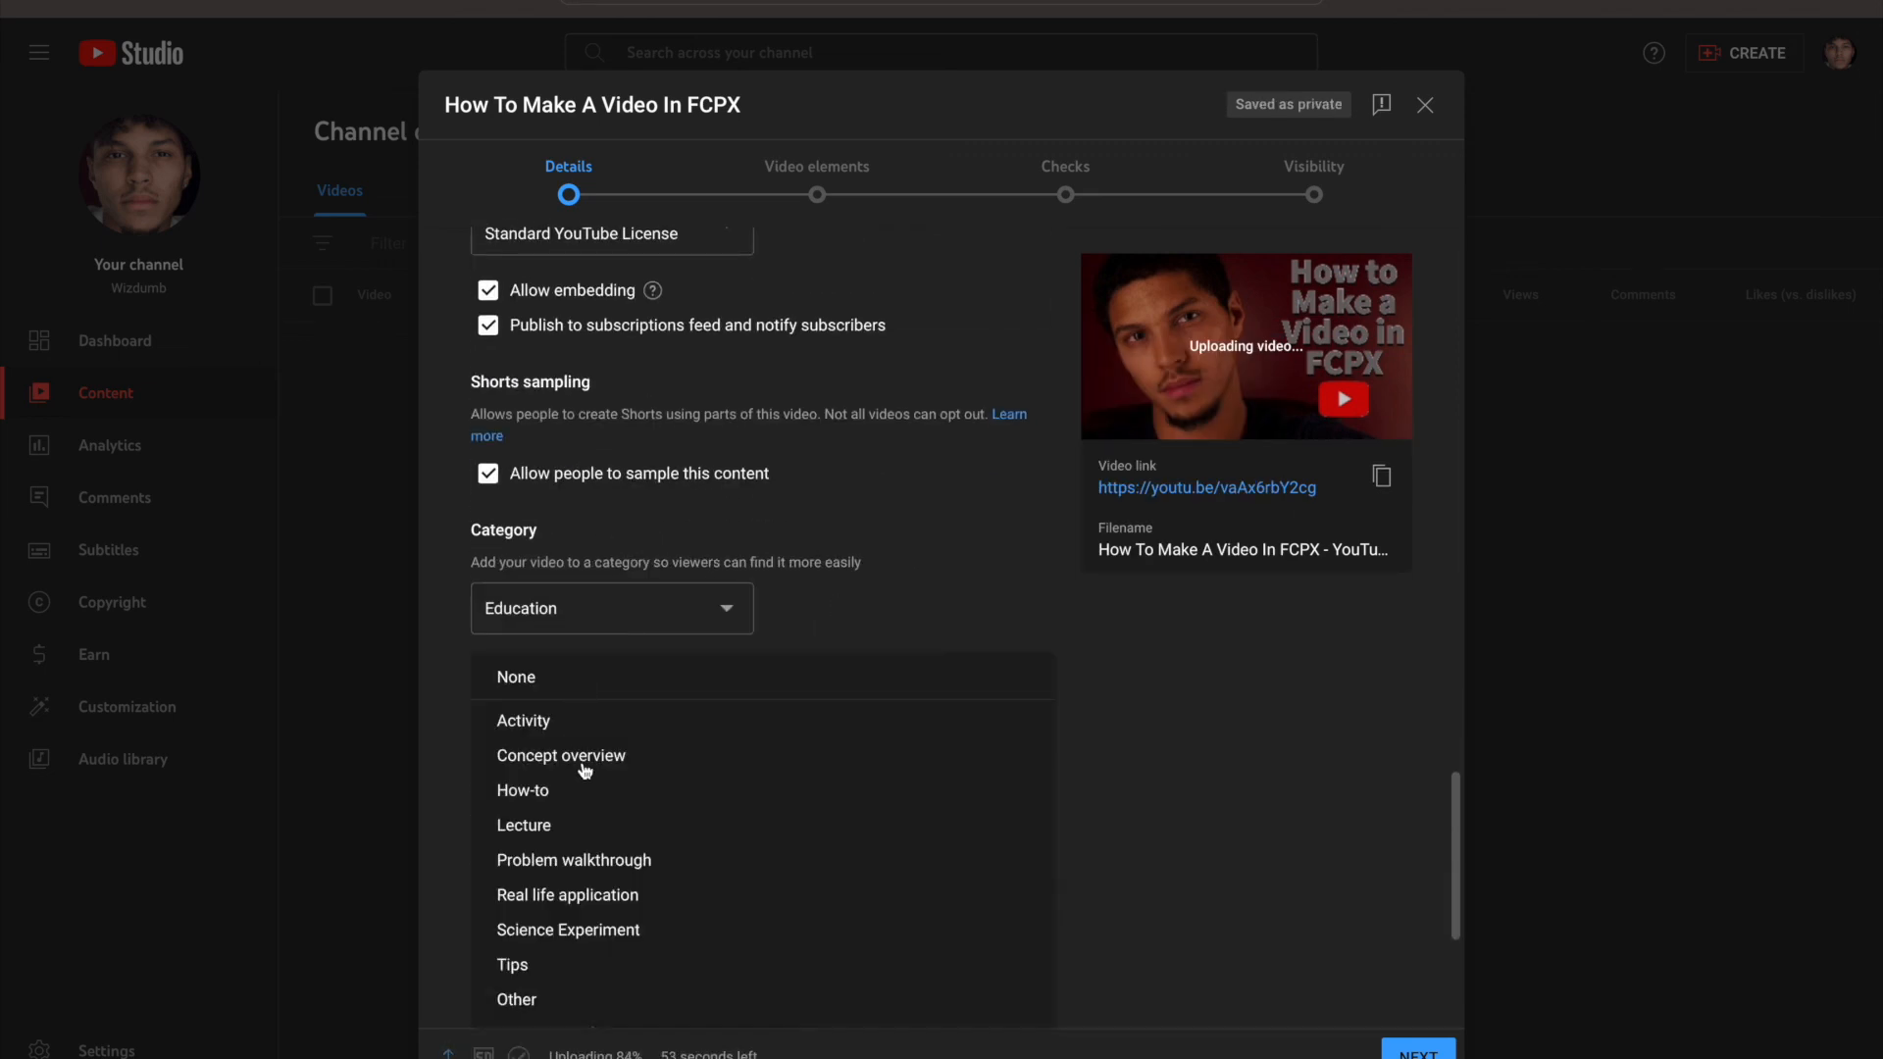
left_click(520, 803)
left_click(660, 739)
scroll(461, 770, "down", 3)
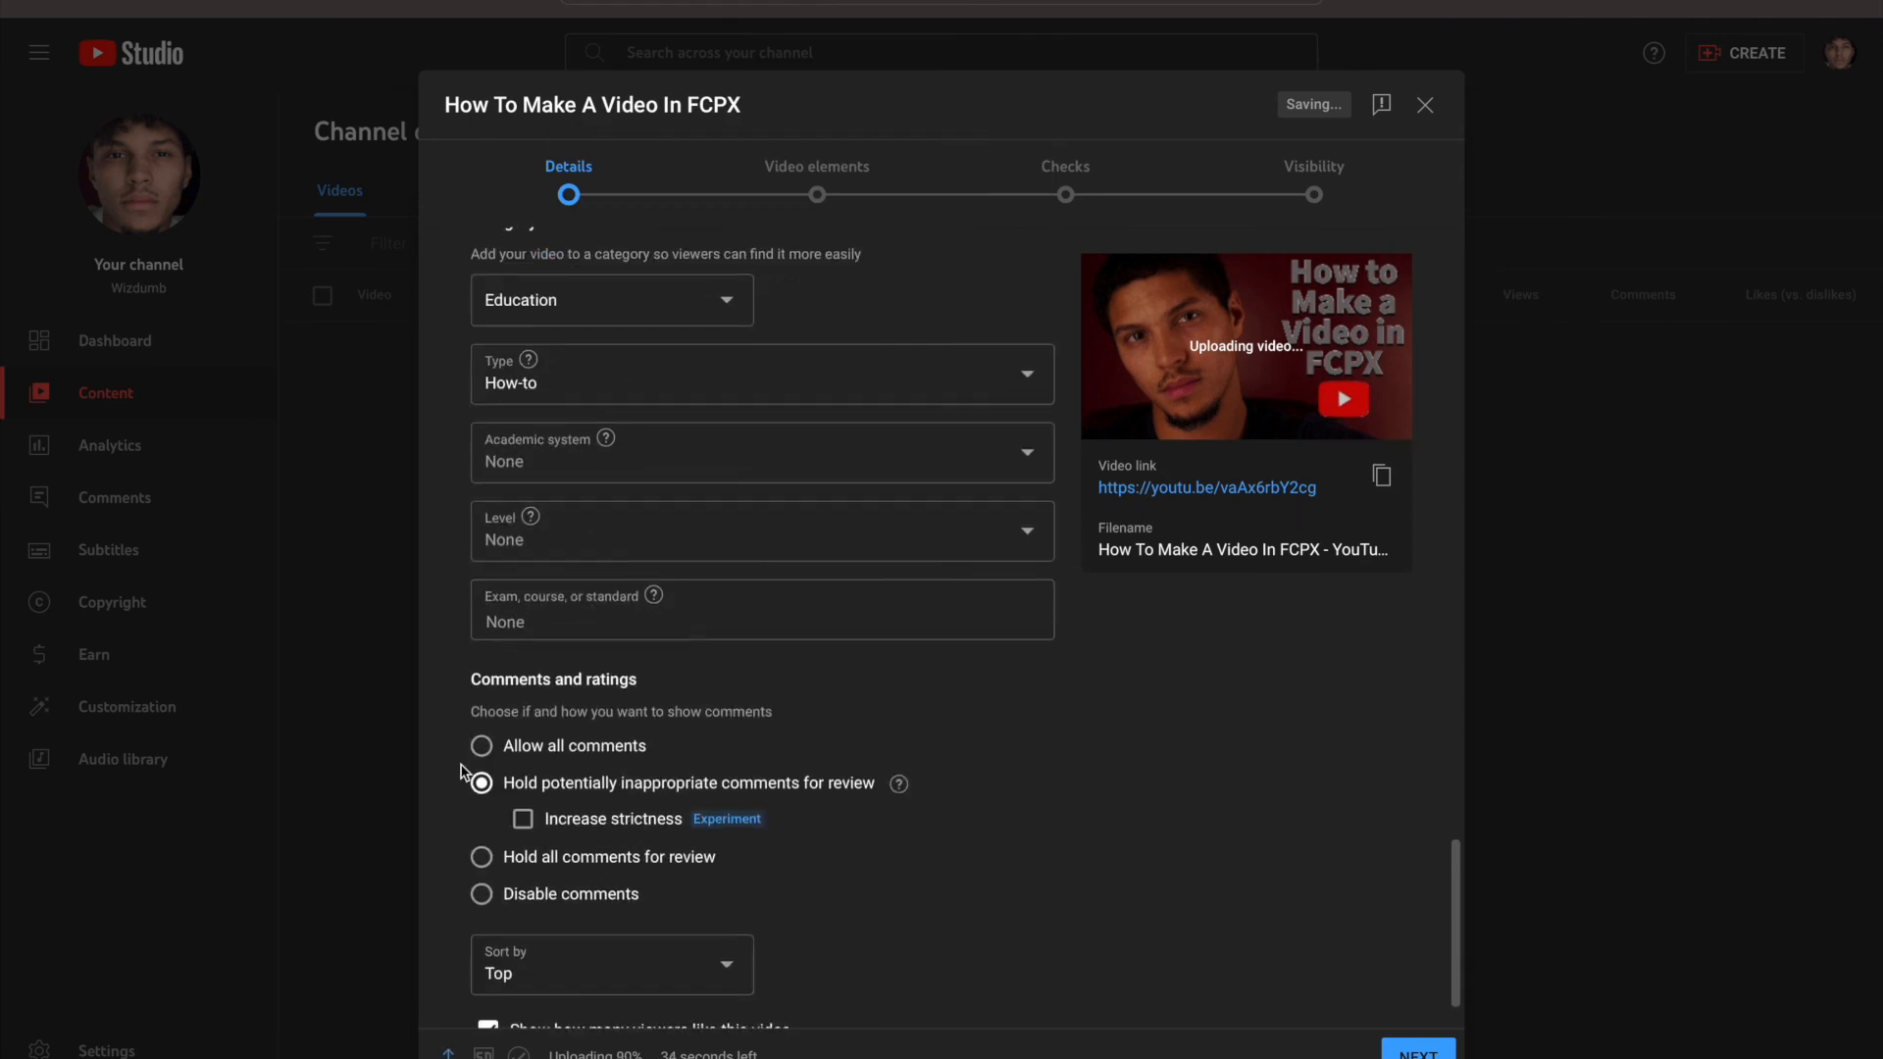
scroll(538, 836, "down", 1)
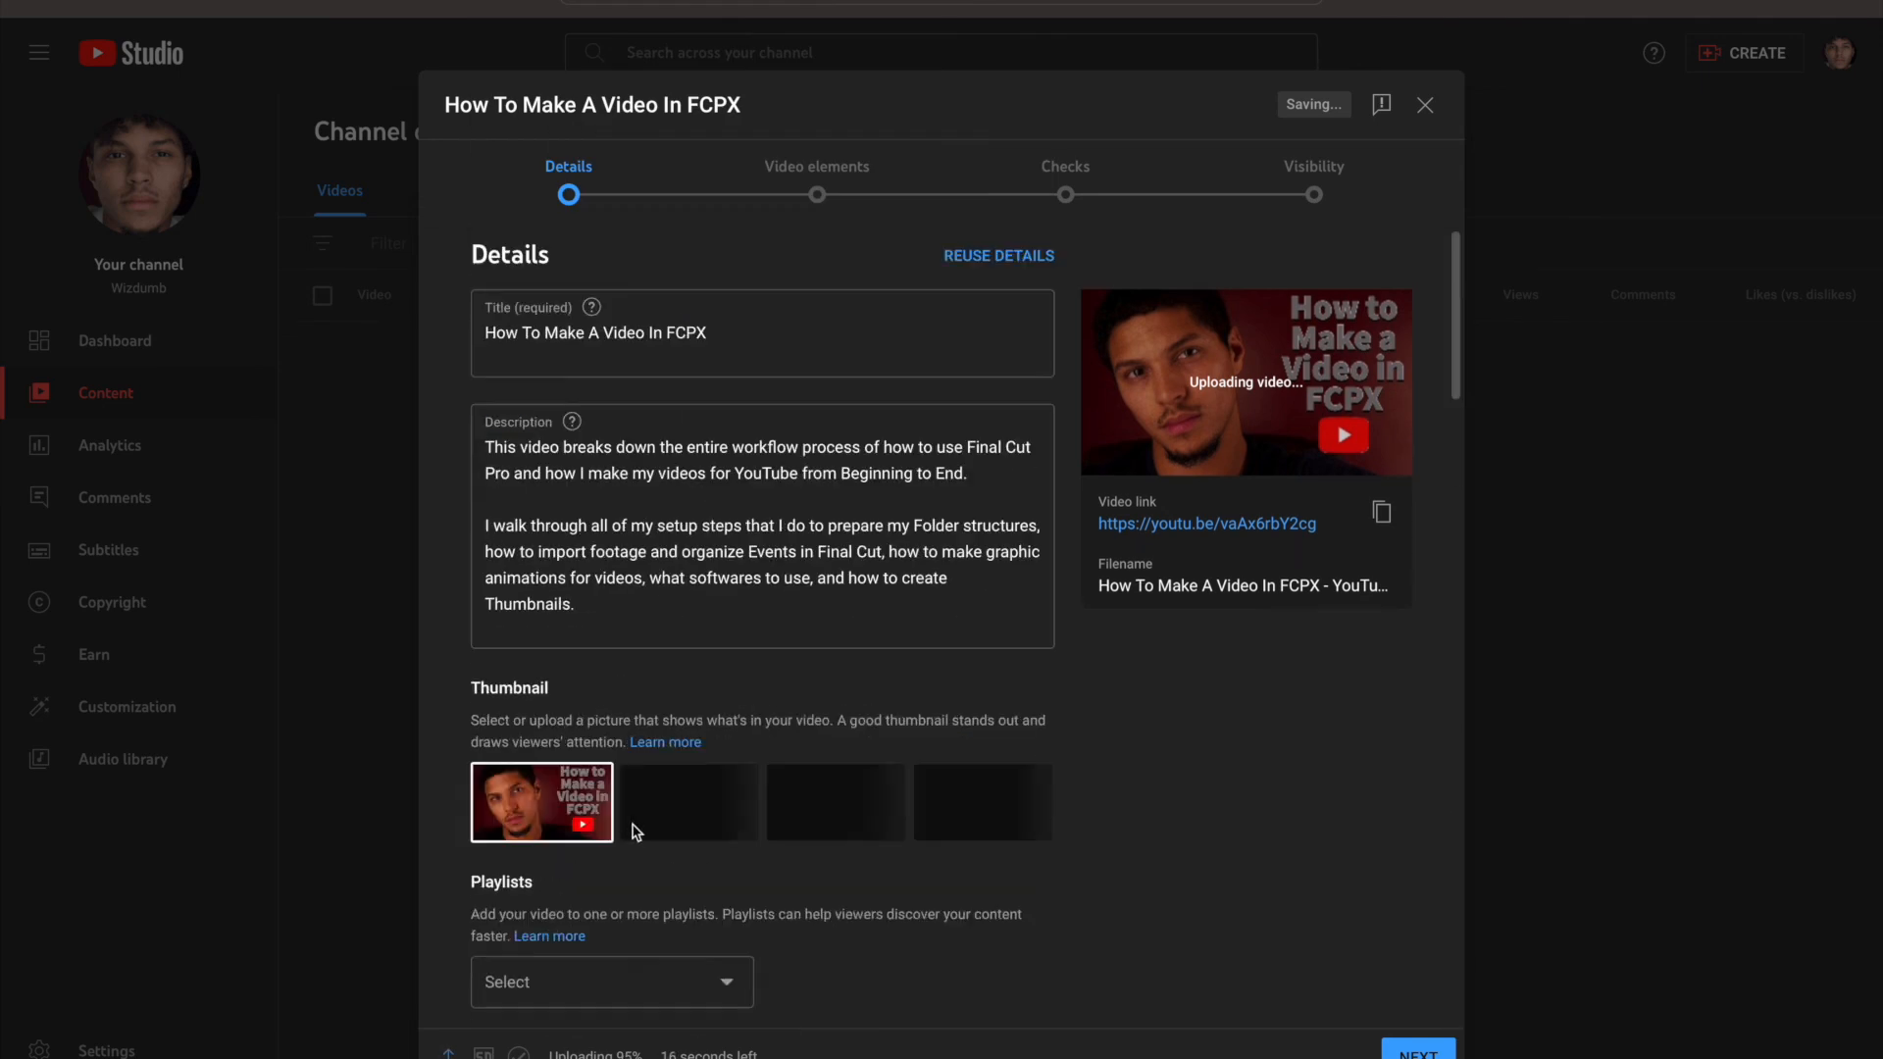
Add an end screen with the 1 video, 1 subscribe layout and set its video element to a specific video
left_click(1403, 1052)
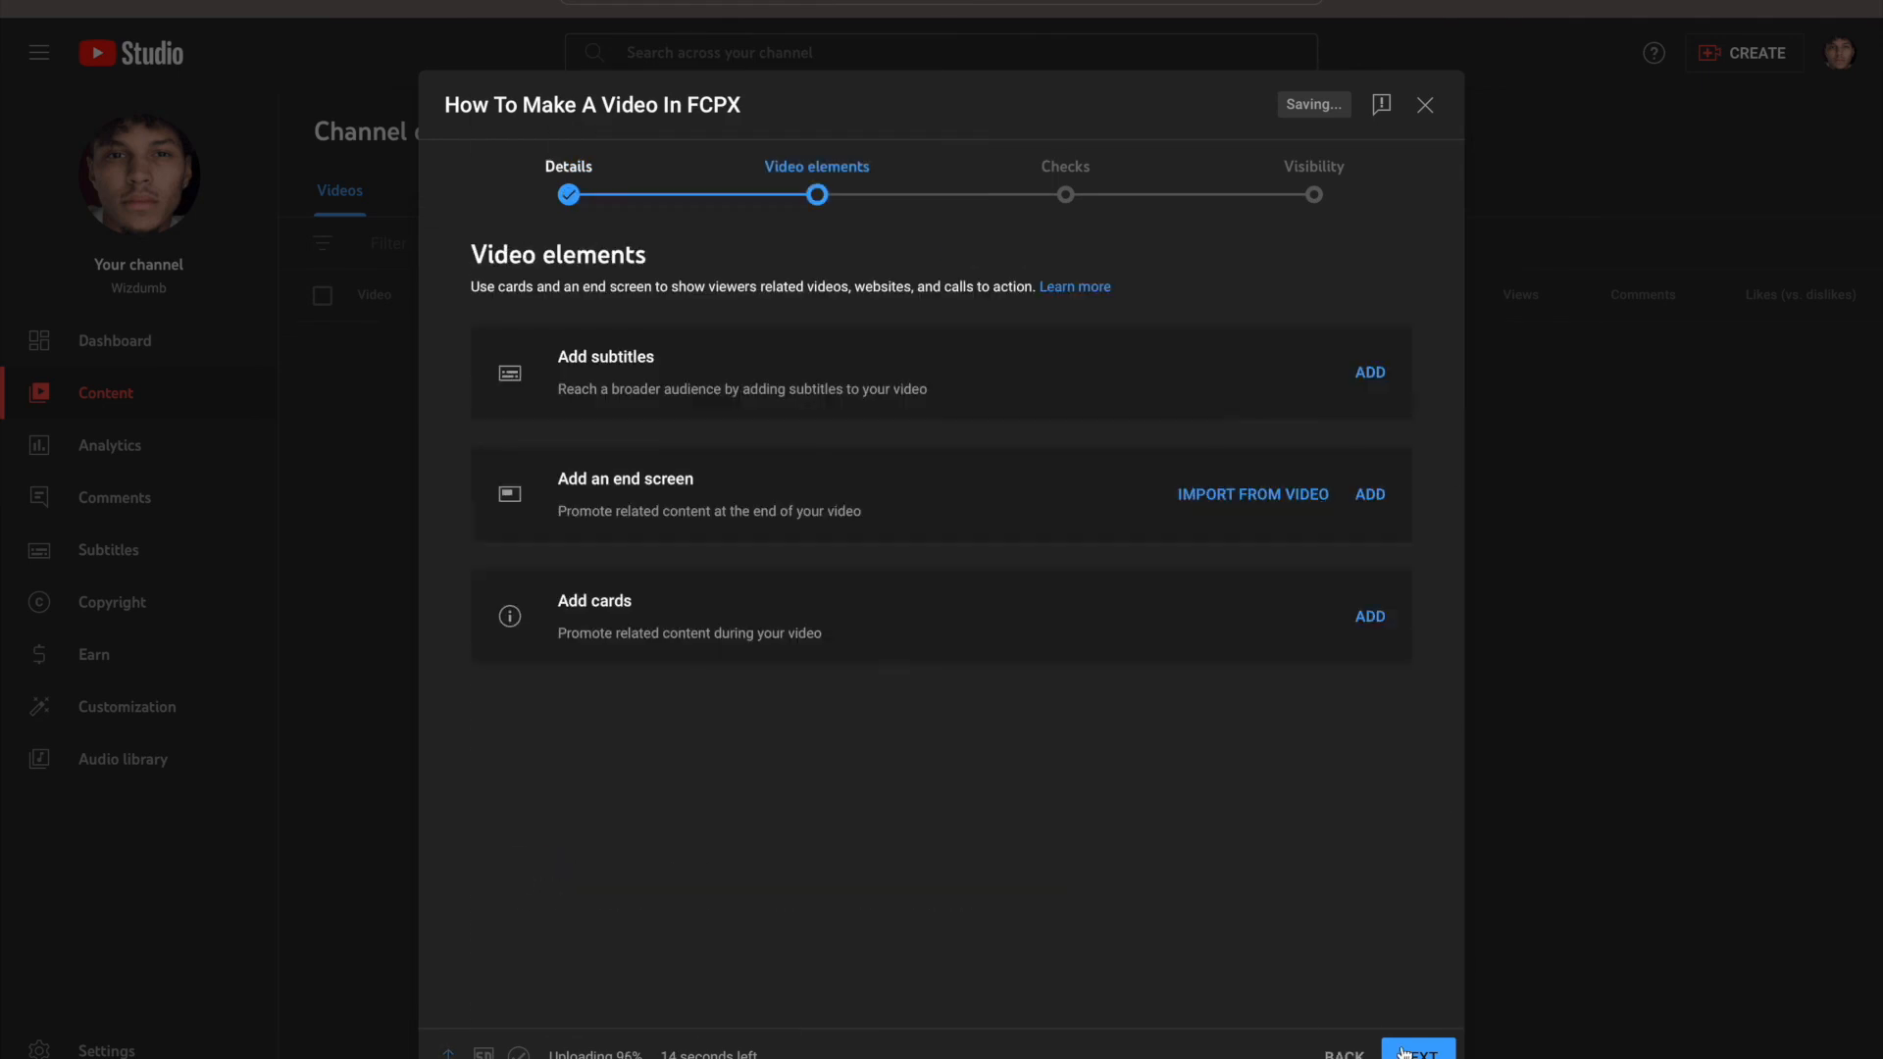
left_click(1373, 494)
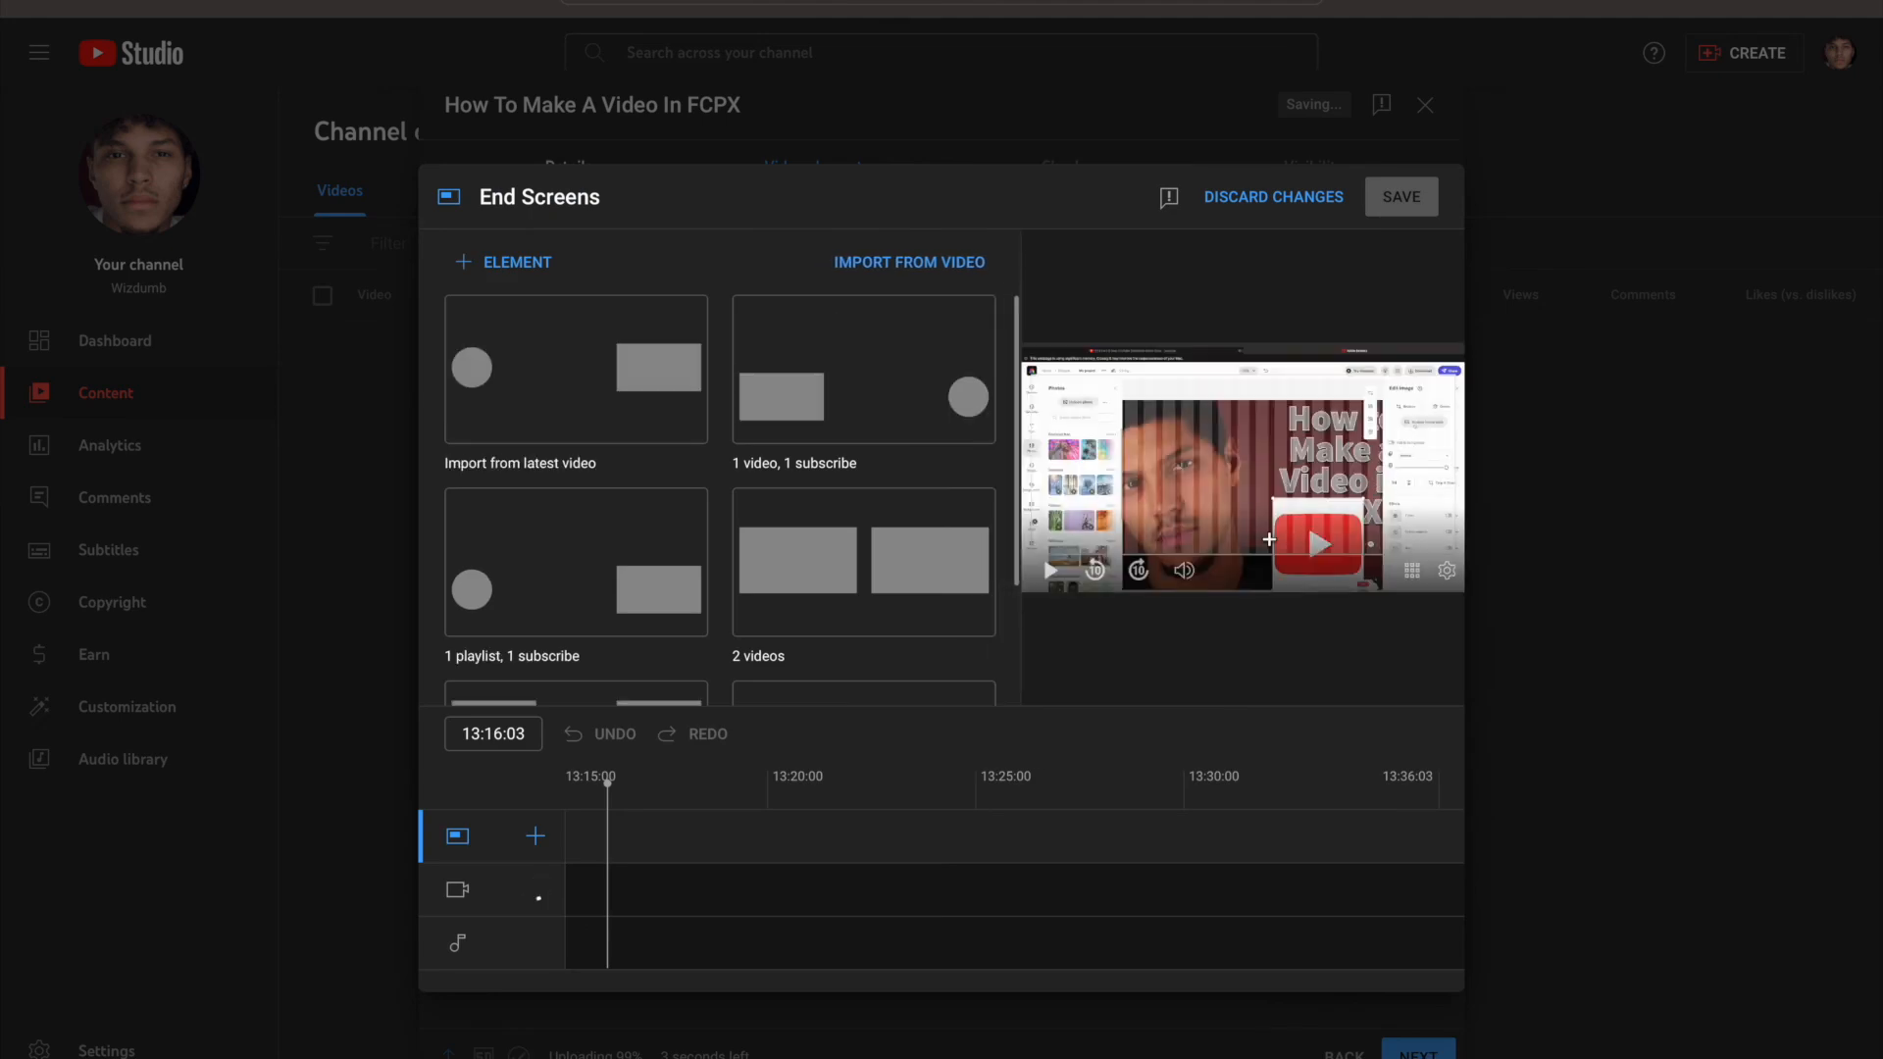
left_click(536, 416)
left_click(1001, 509)
right_click(998, 512)
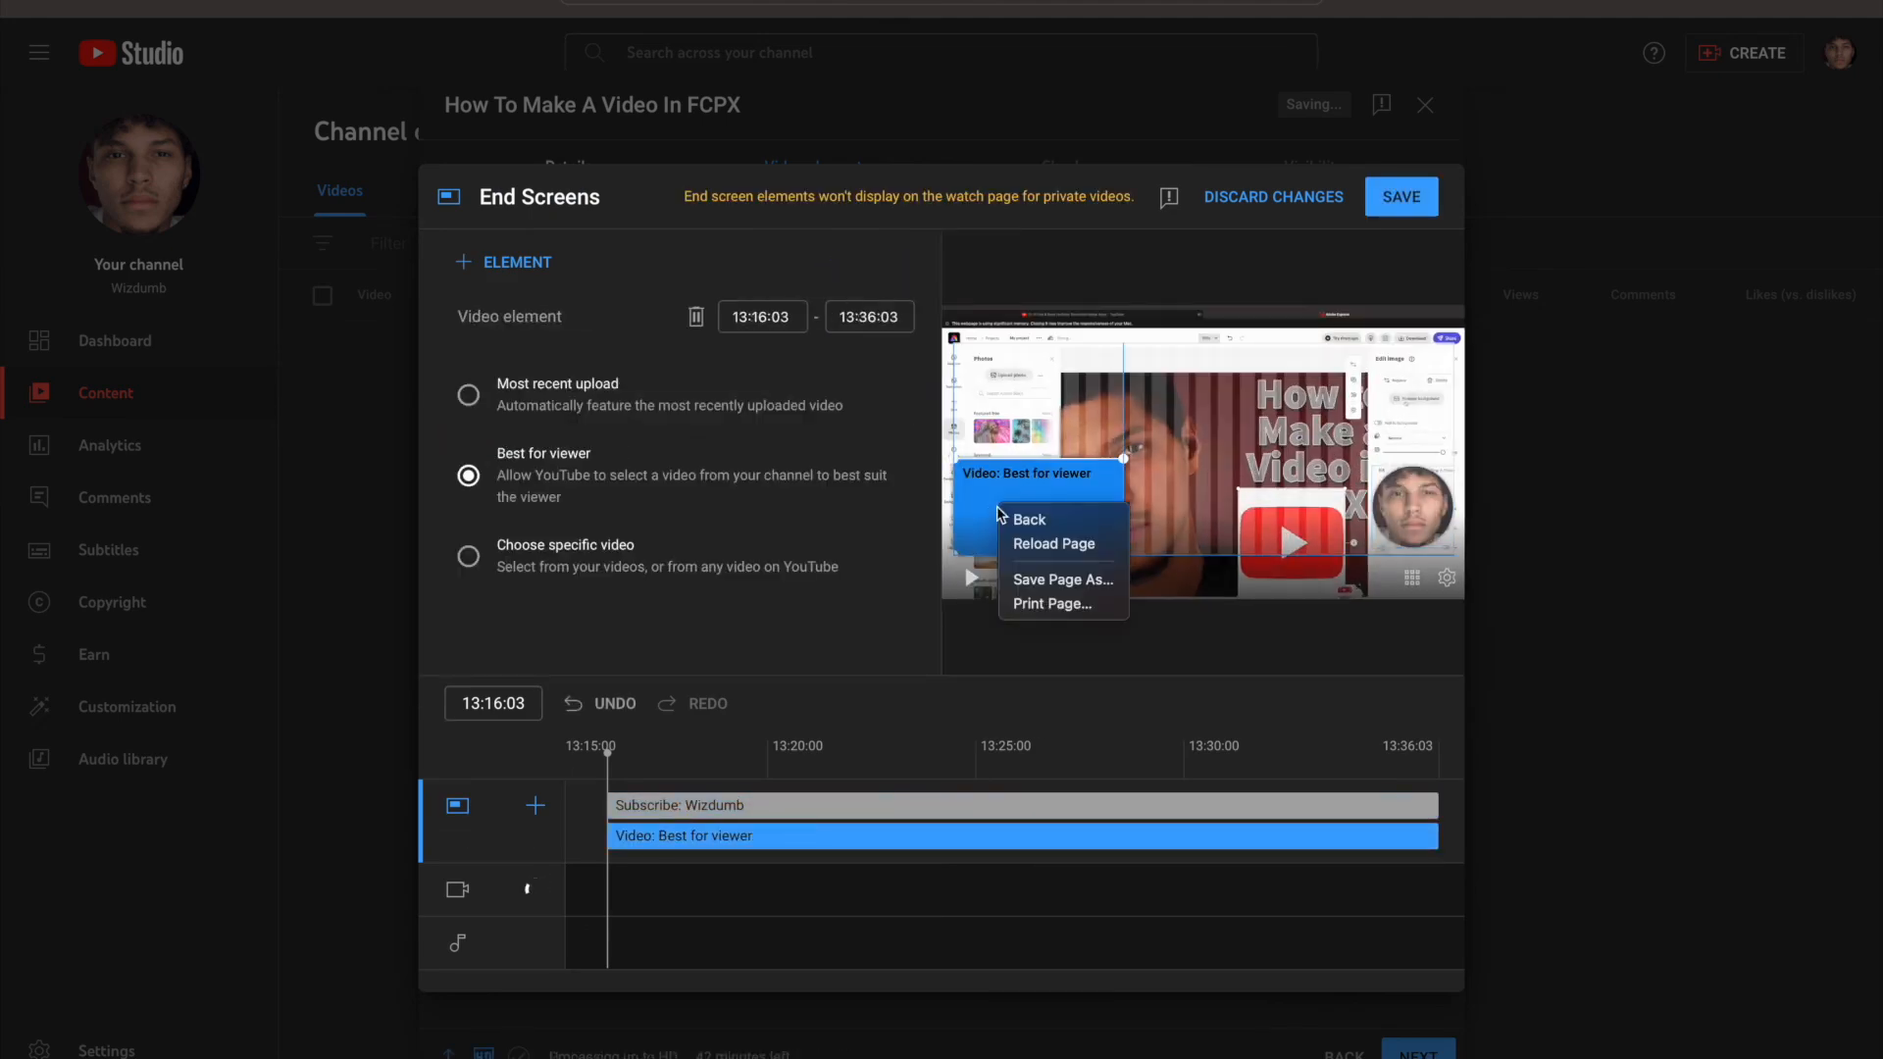
left_click(468, 556)
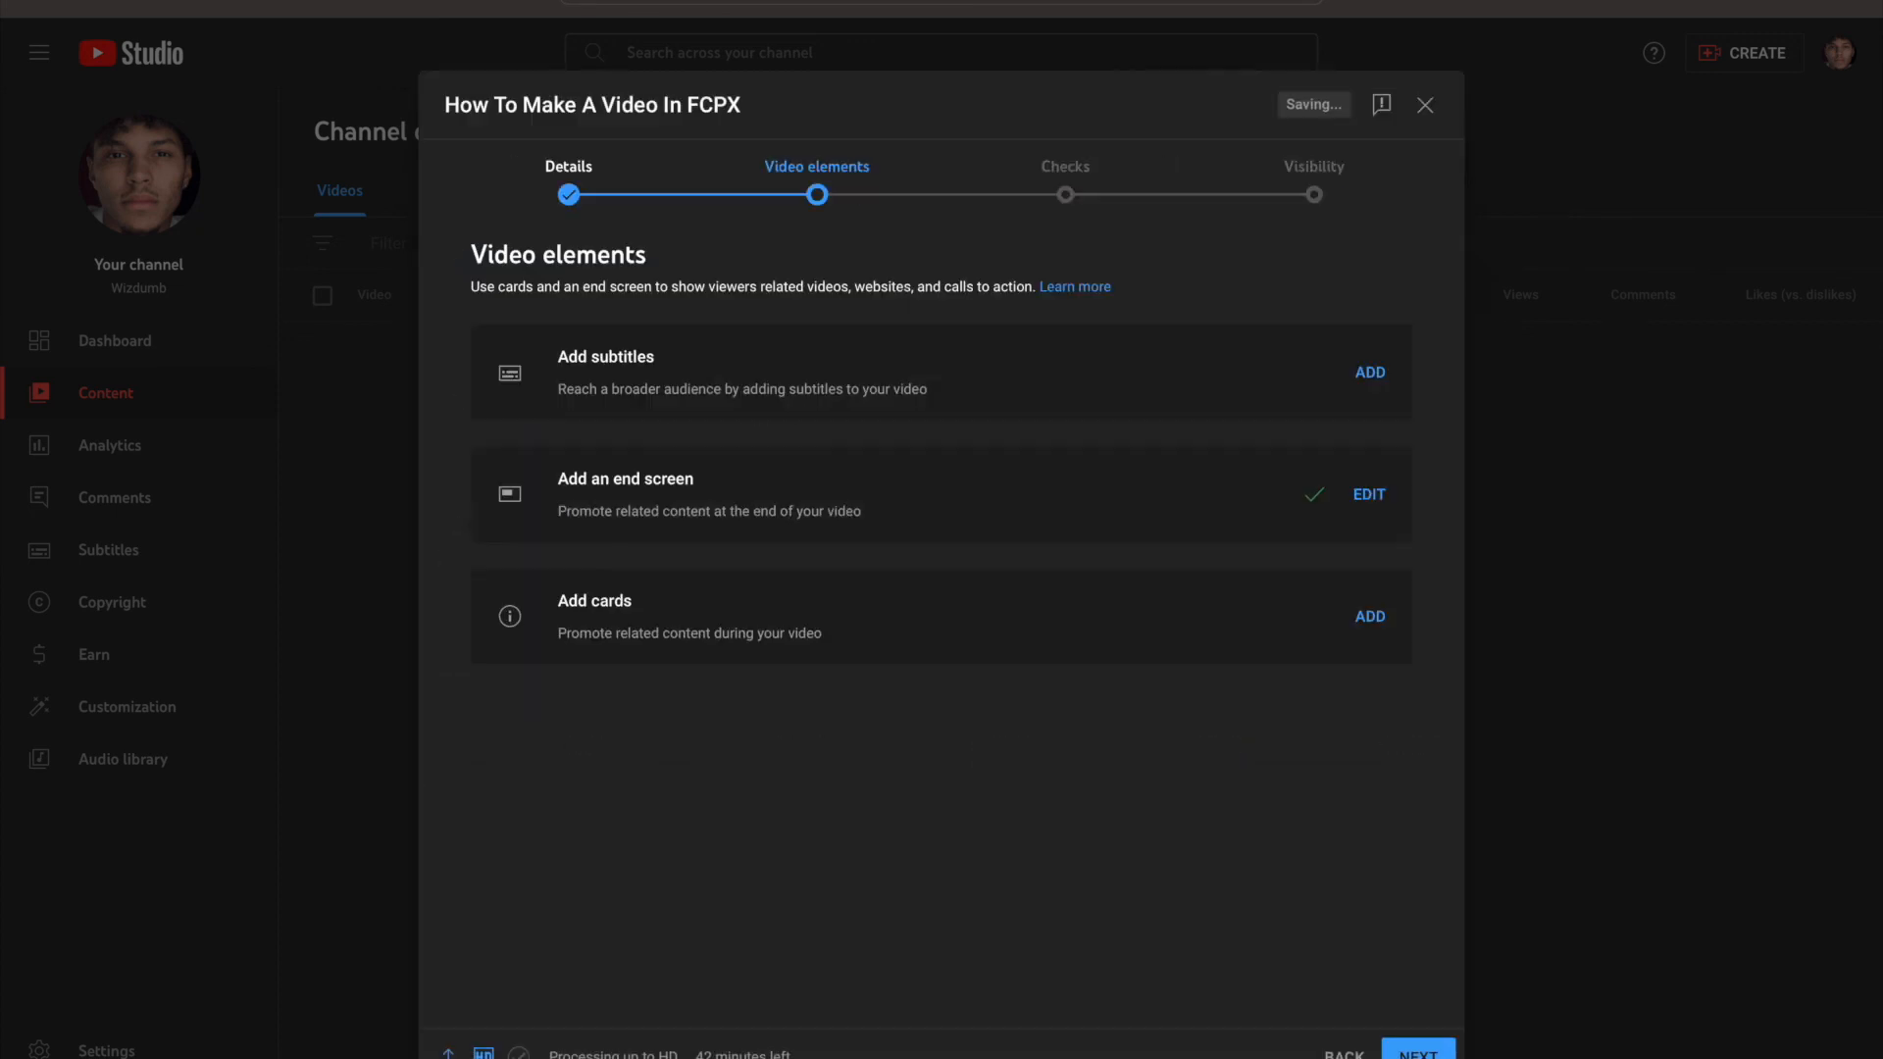
Proceed past the checks, set the video's visibility to Private and save the upload
left_click(1430, 1054)
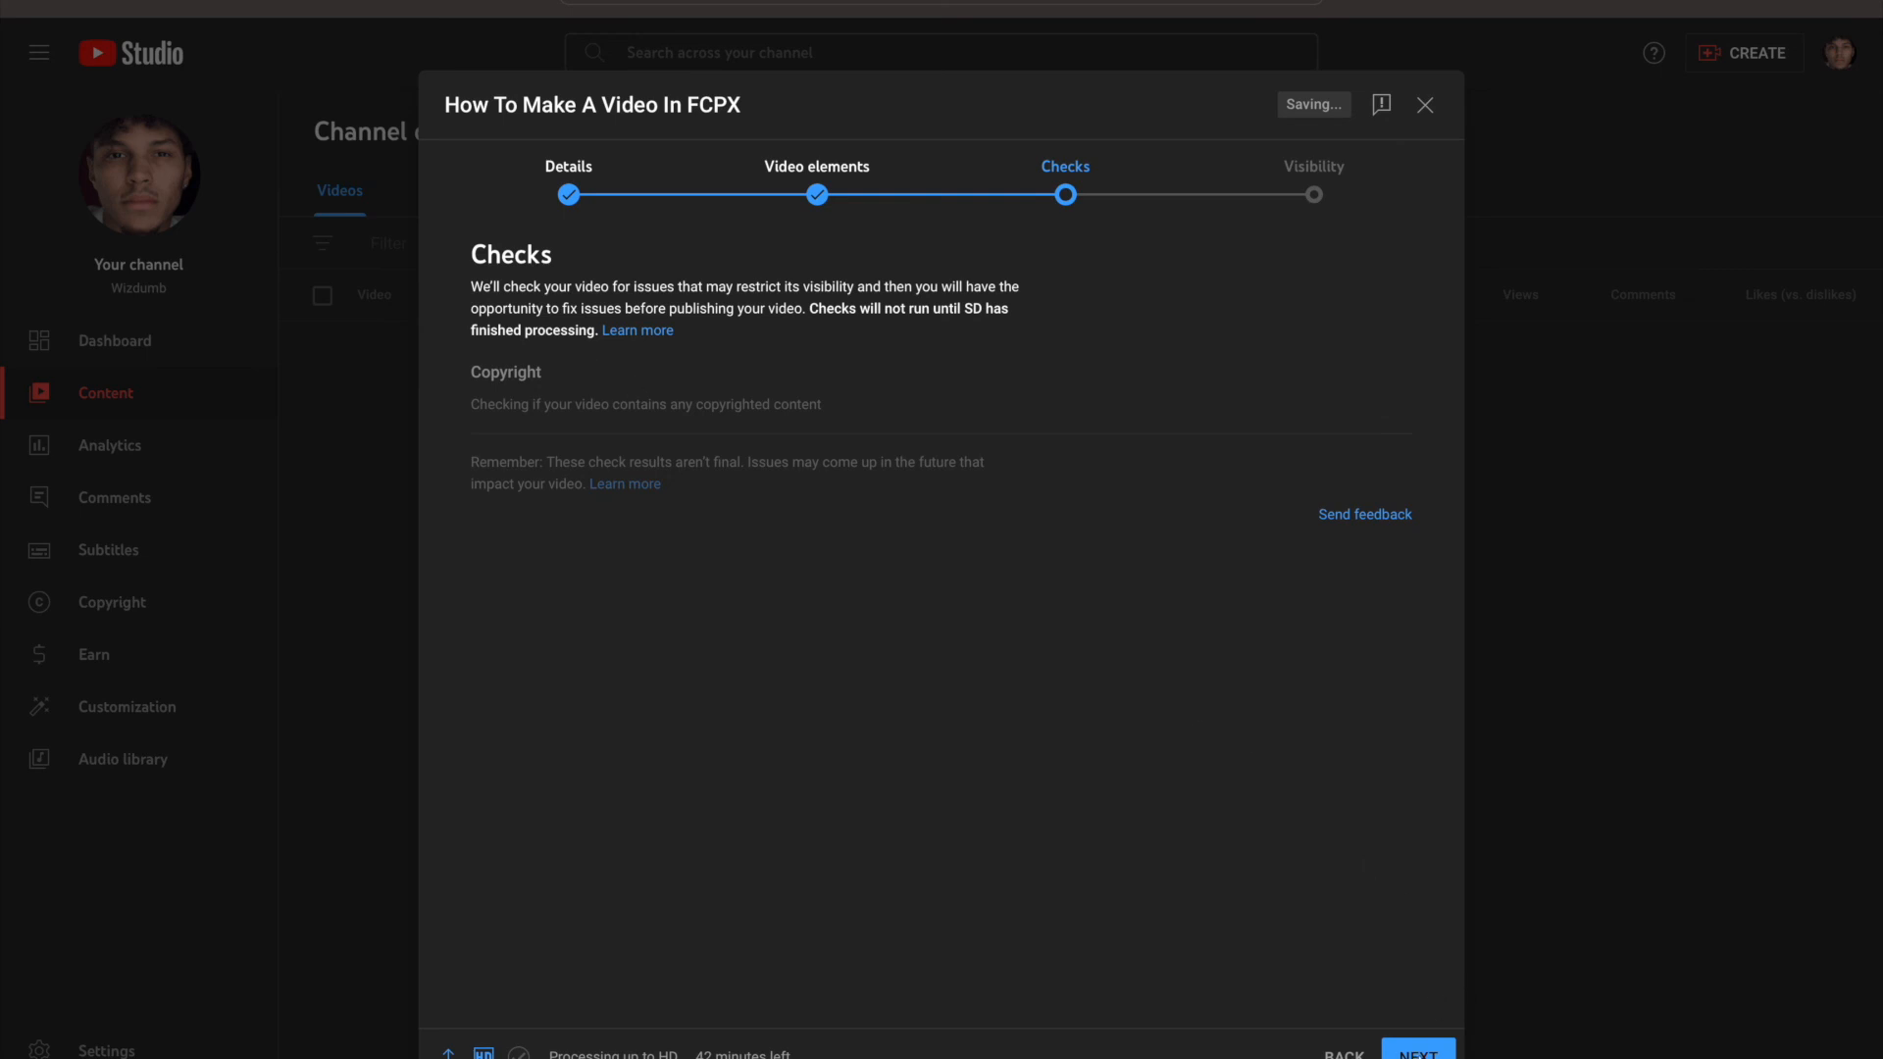
left_click(1418, 1051)
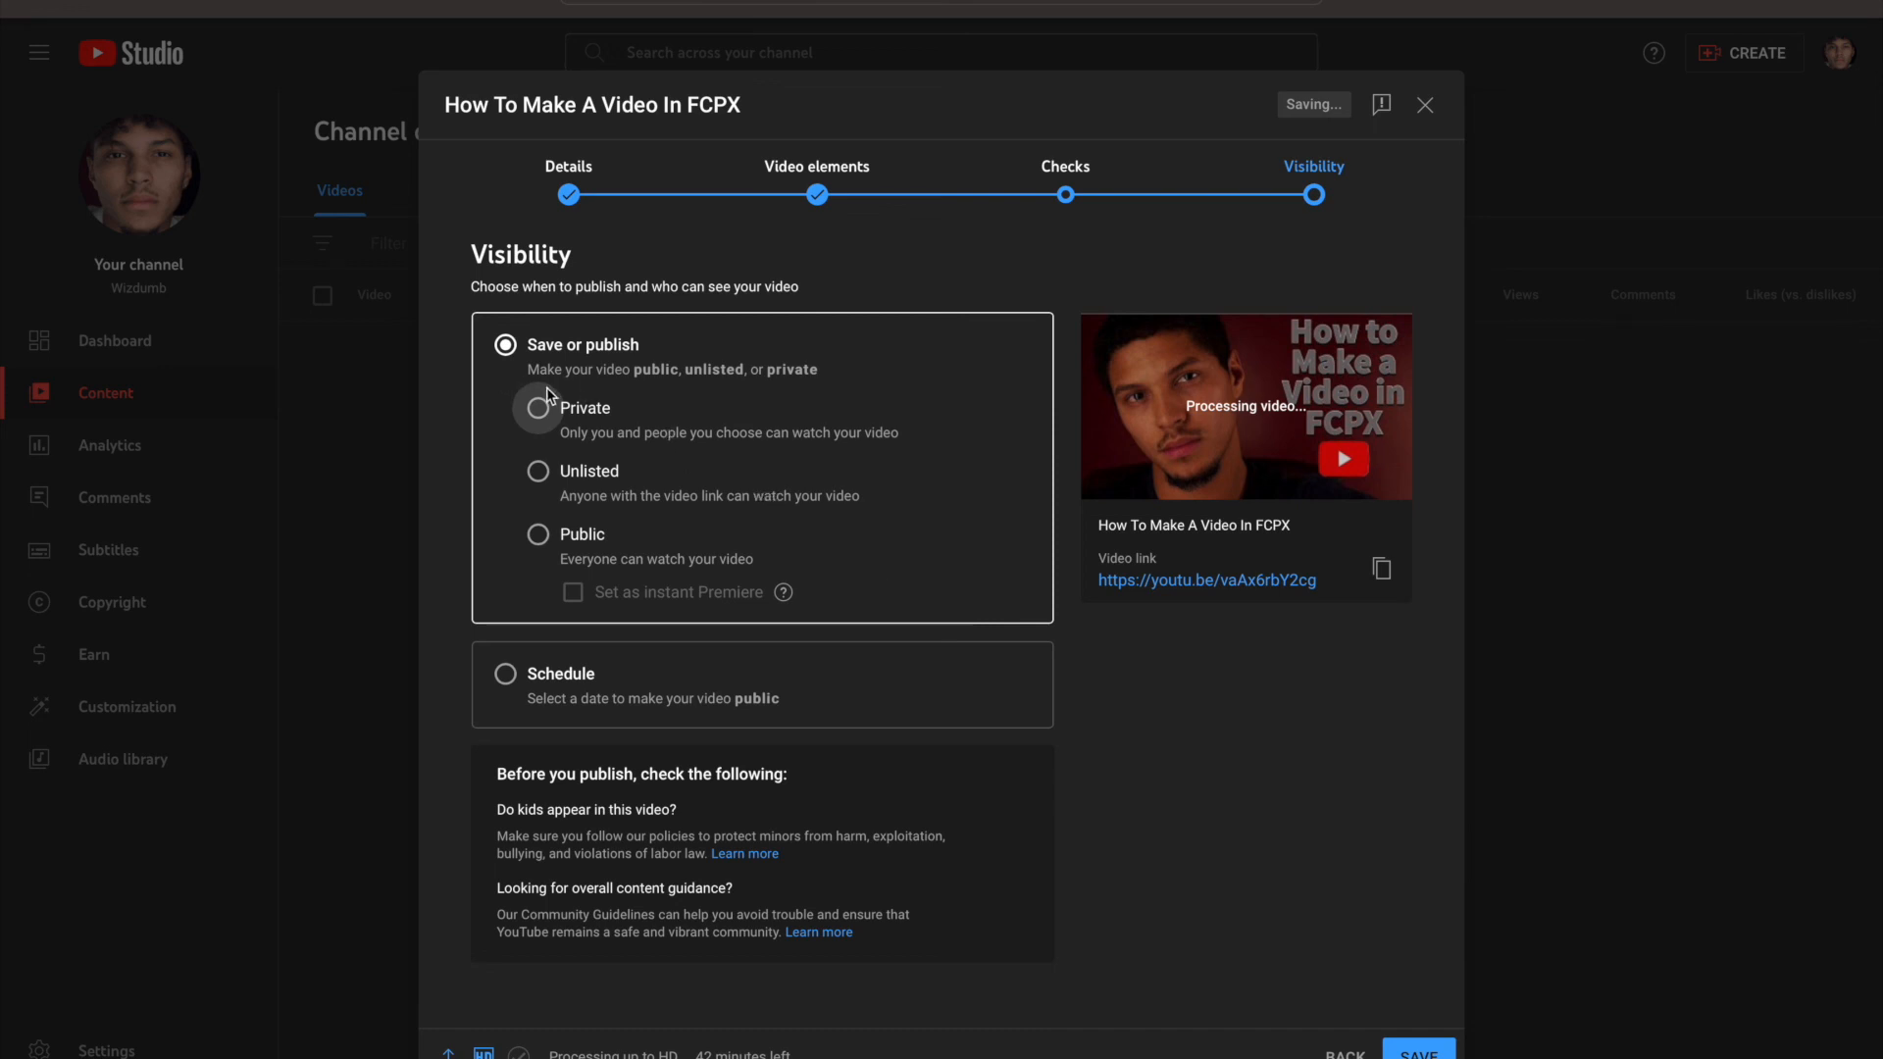
left_click(537, 412)
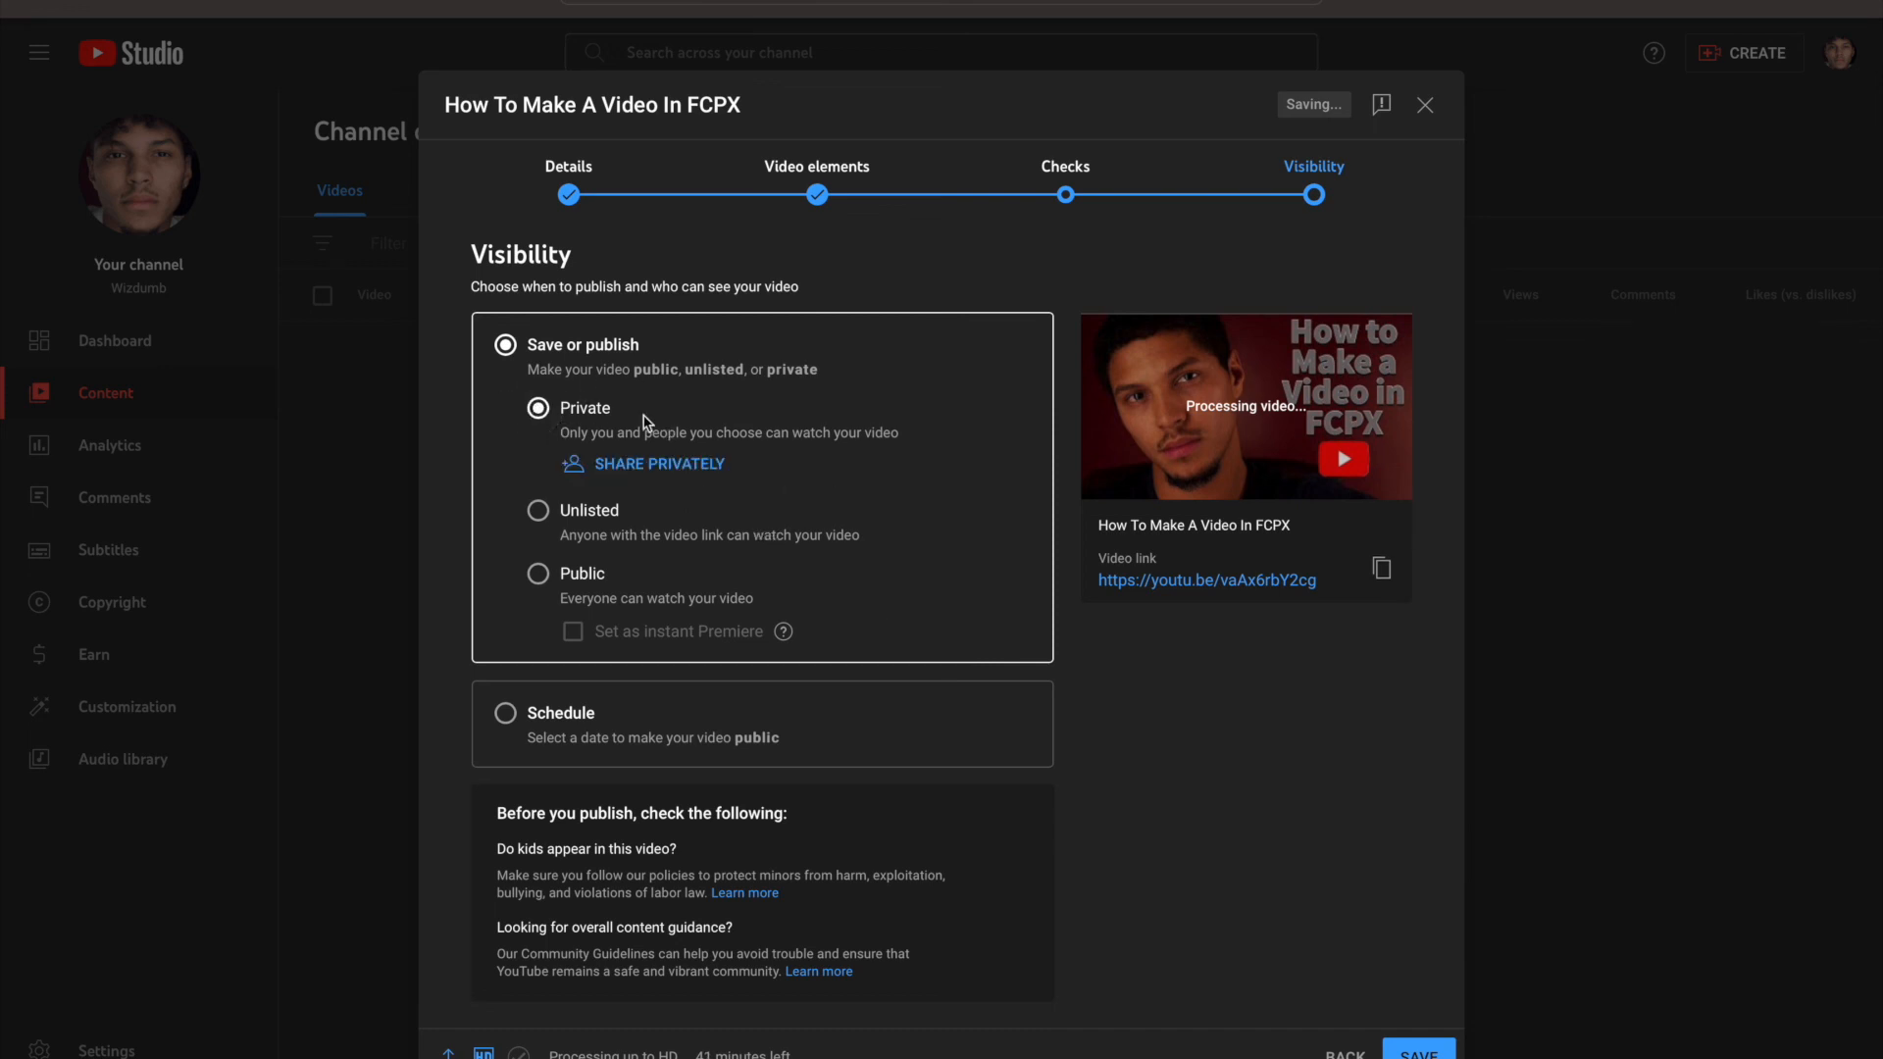
left_click(1419, 1052)
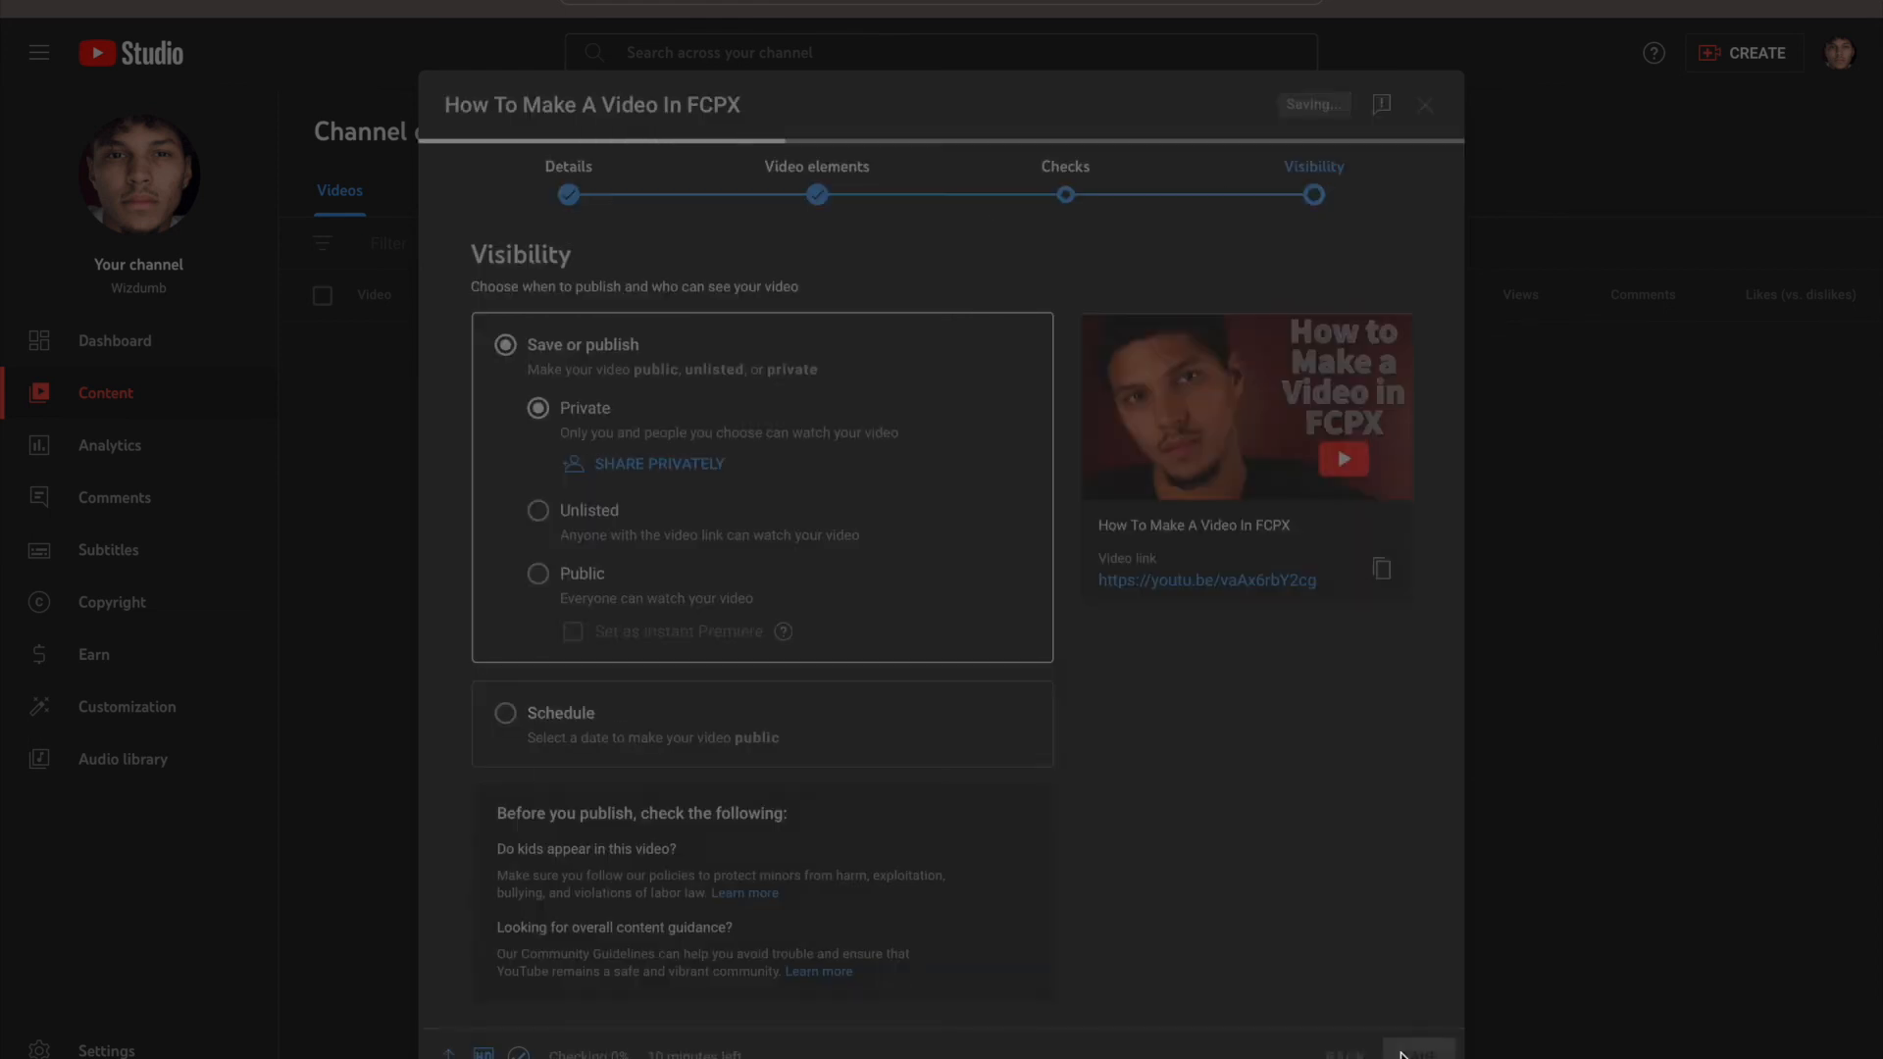